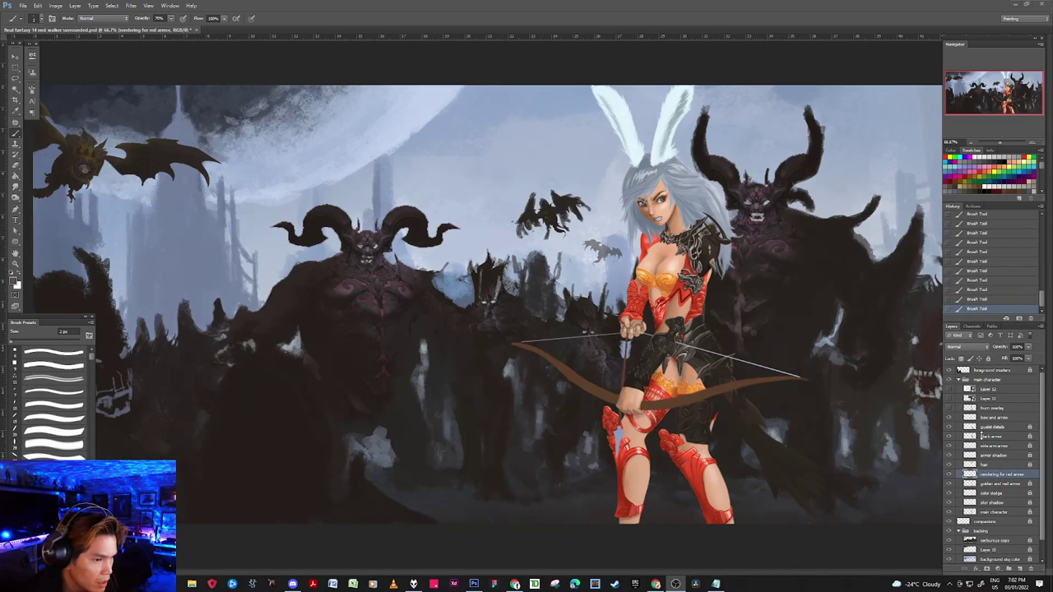
Step: Show the reference images on Layer 11 and Layer 12, and toggle the red armor rendering layer off and back on
click(950, 399)
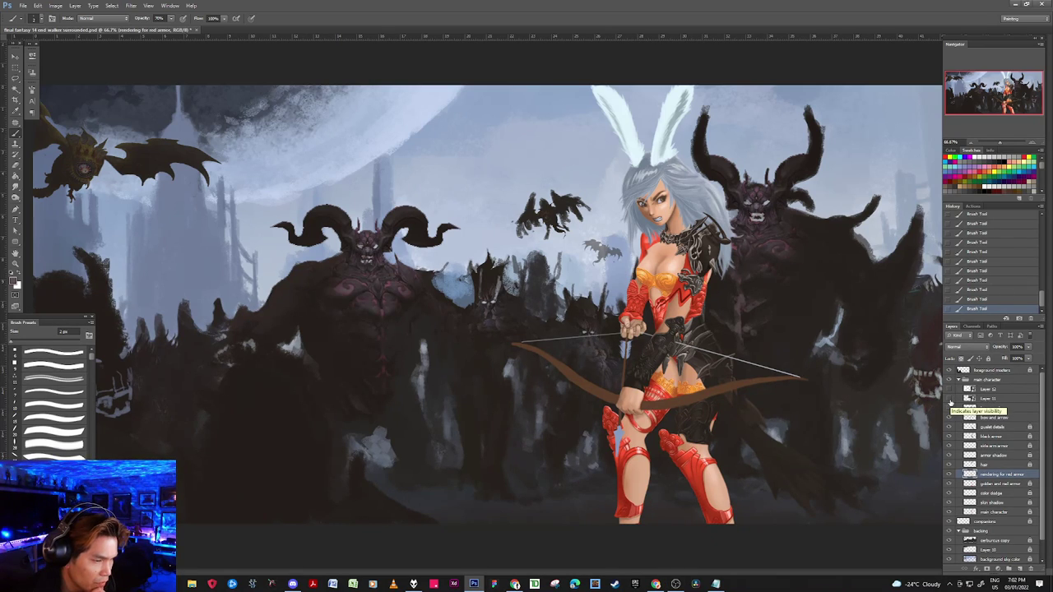
click(950, 401)
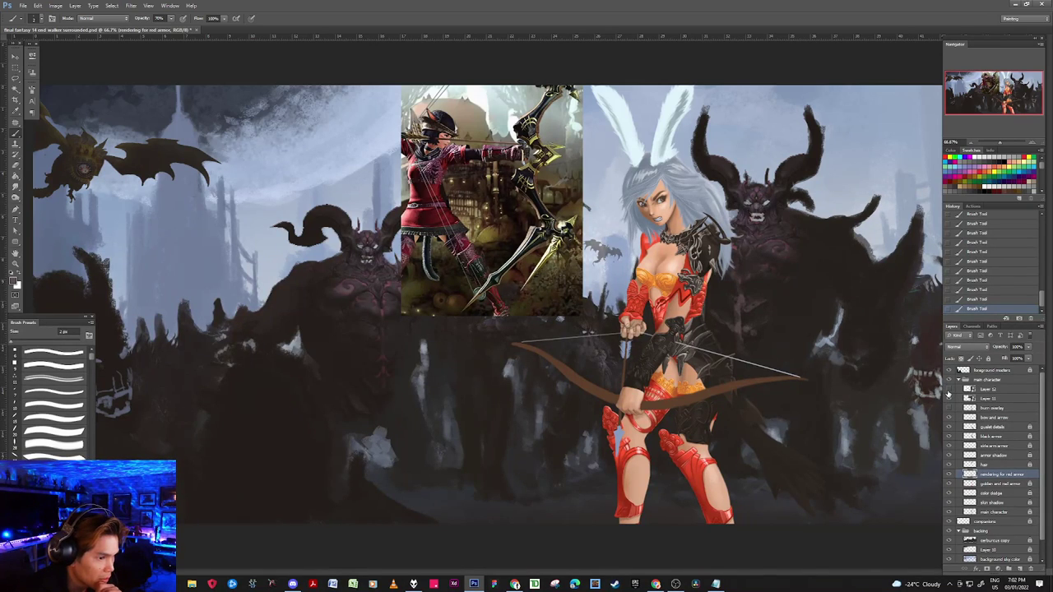
click(948, 395)
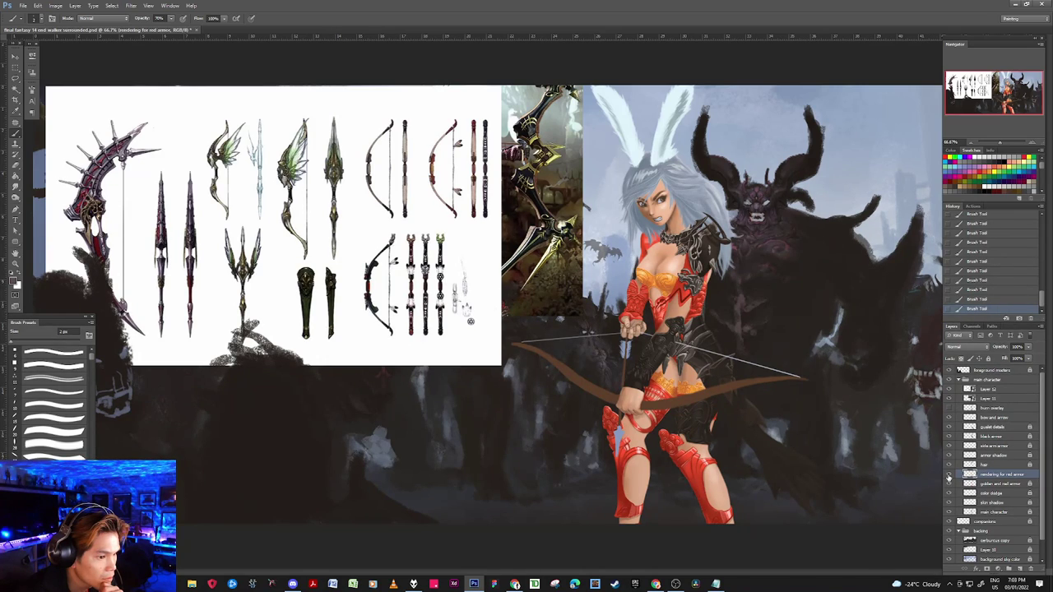
click(949, 476)
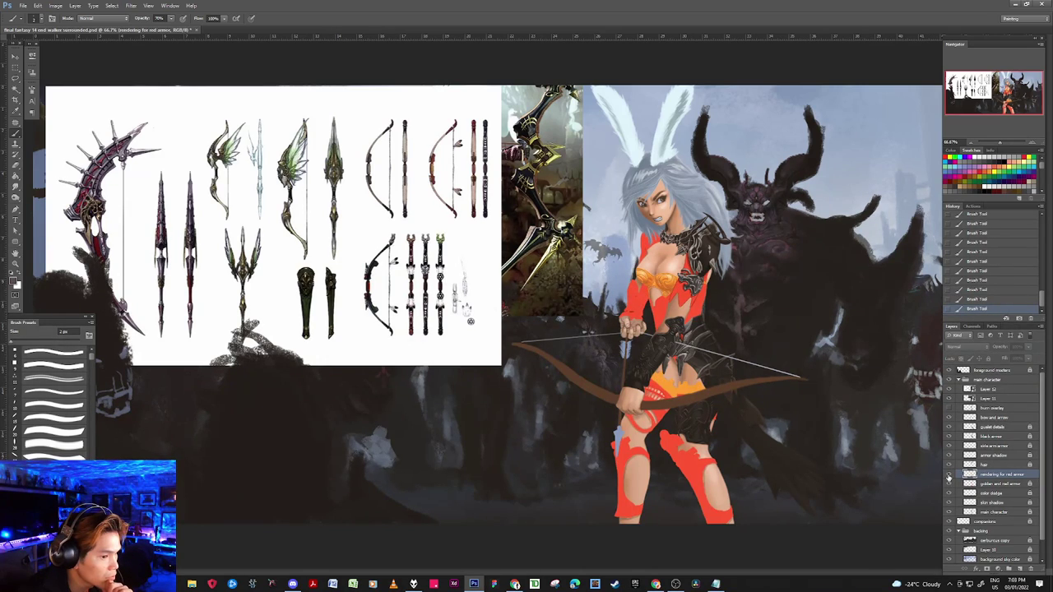
click(948, 475)
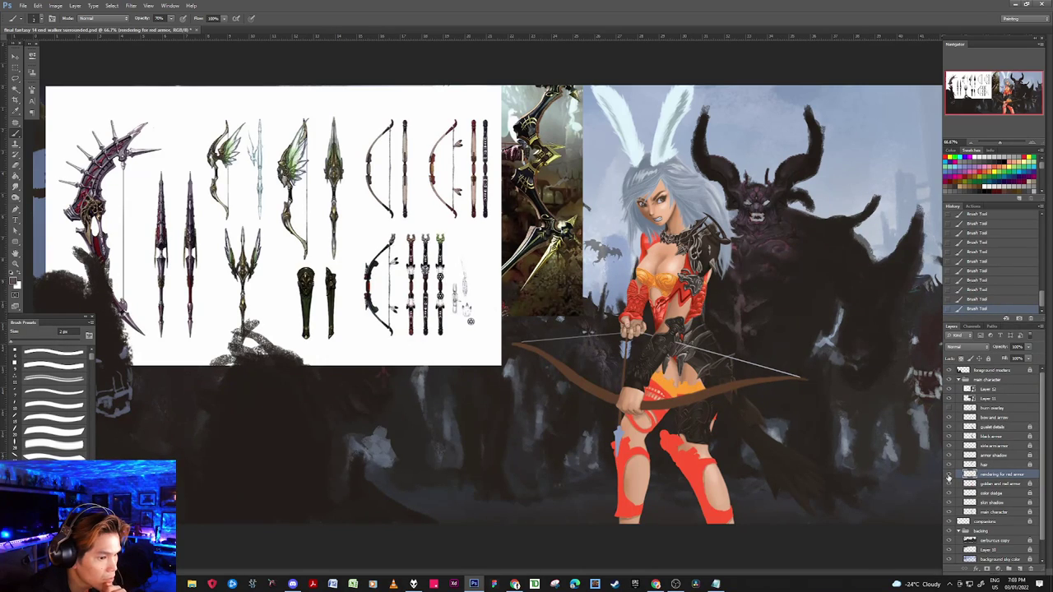
Step: Hide the bow concept sheet on Layer 12, keeping the archer reference on Layer 11 displayed
click(949, 399)
click(949, 399)
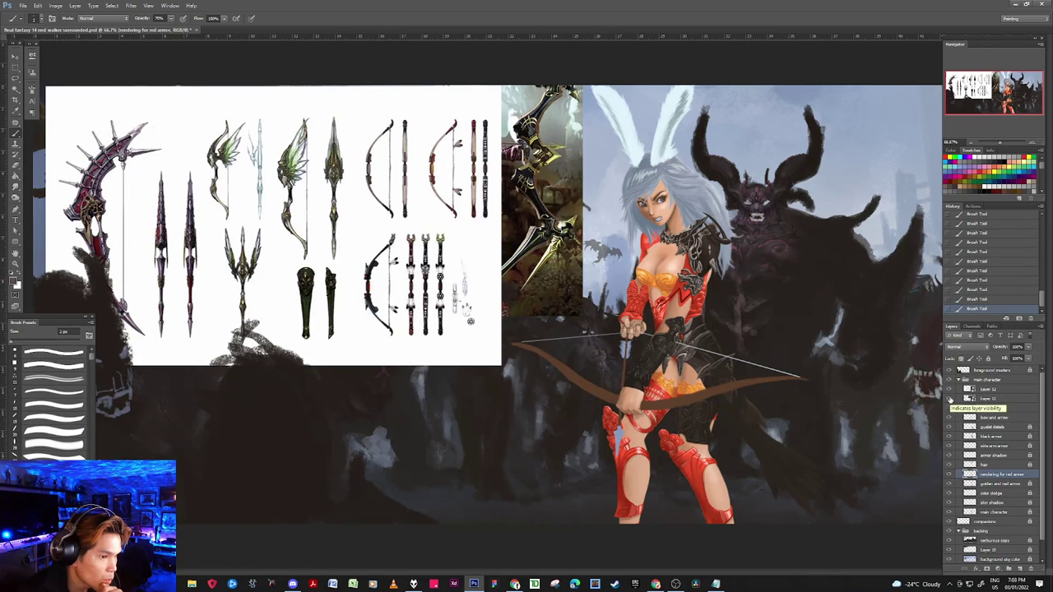
click(950, 398)
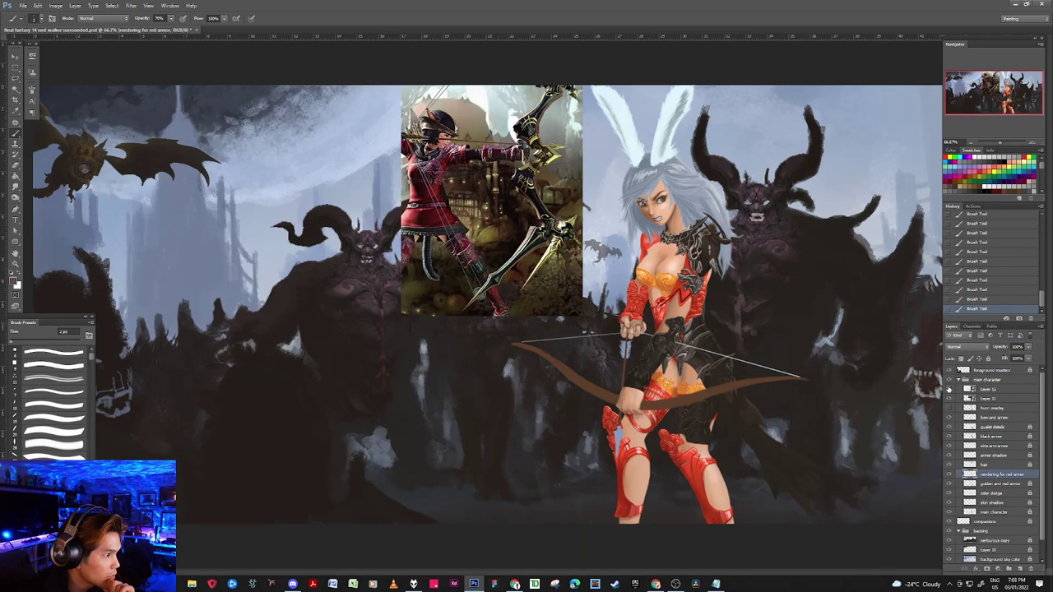
click(949, 389)
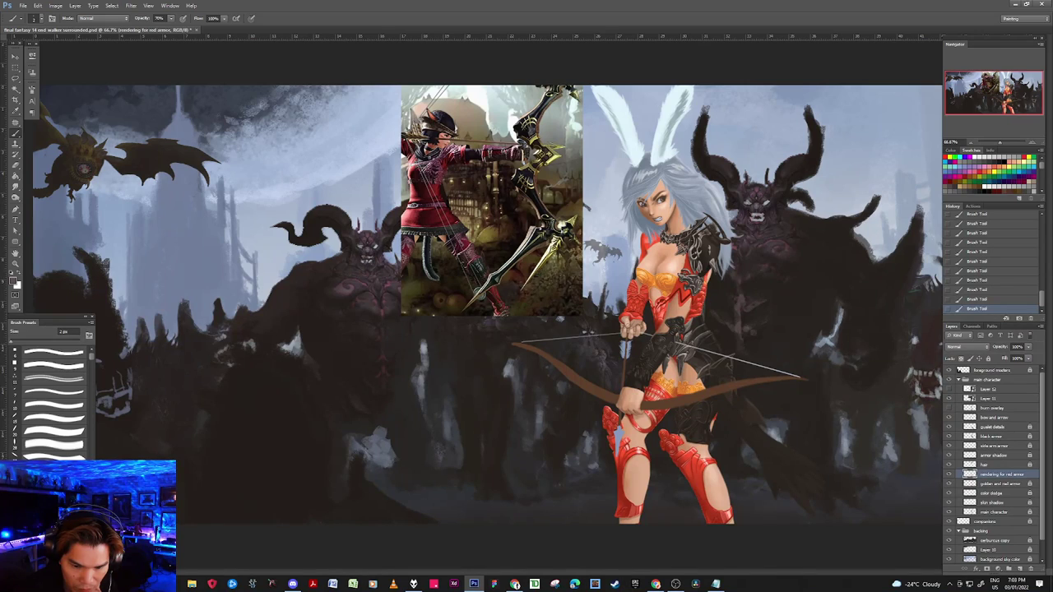
key(alt+Tab)
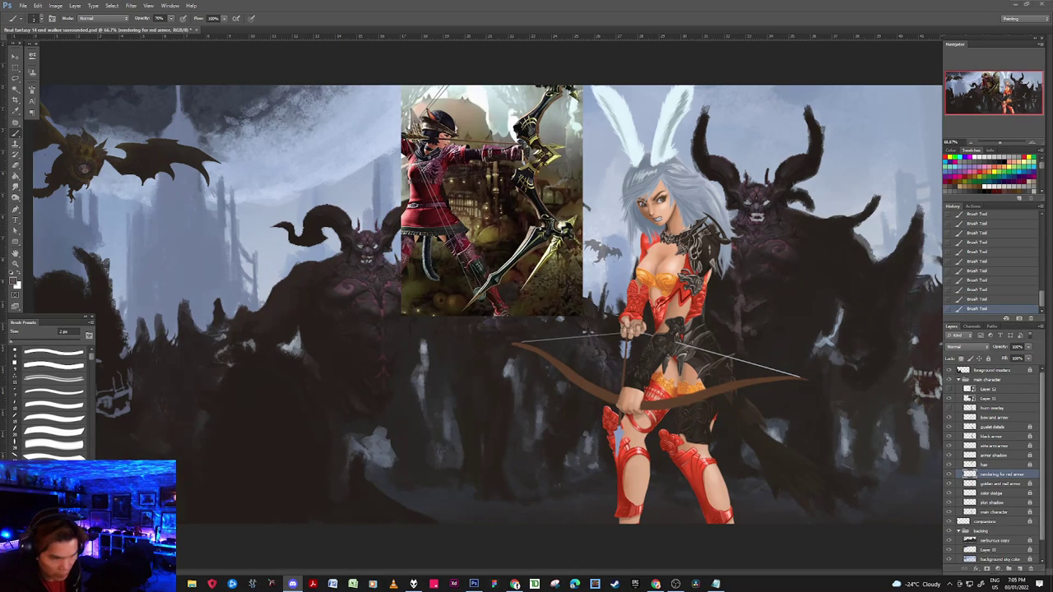
click(729, 81)
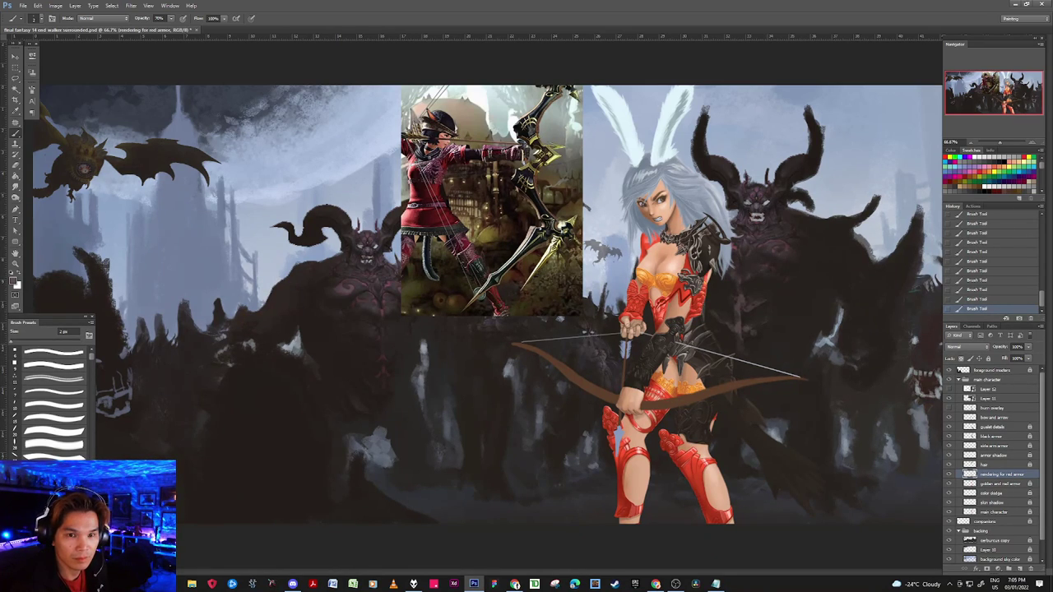
key(alt+Tab)
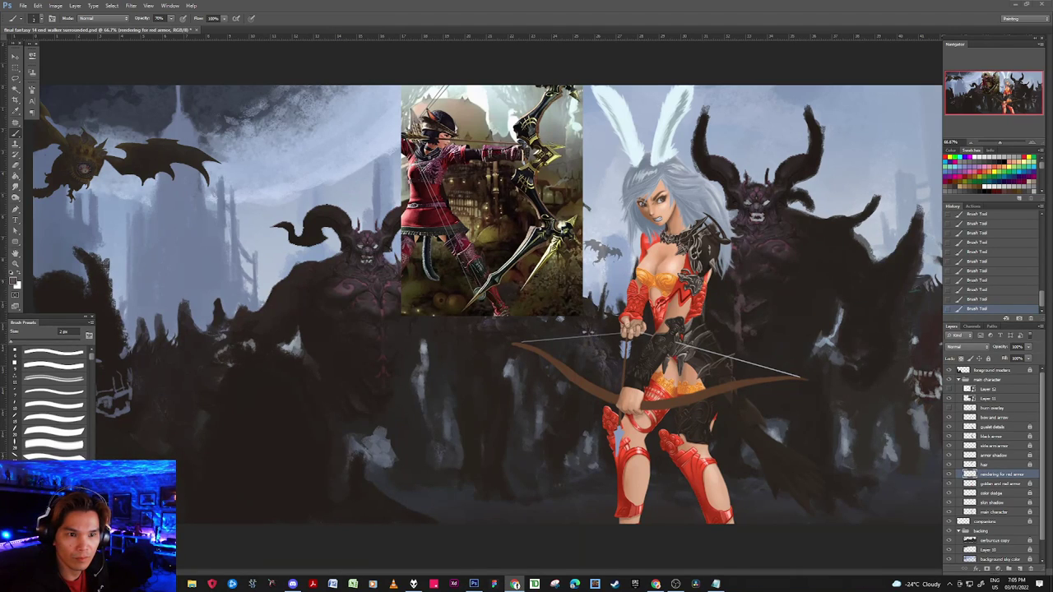
key(alt+Tab)
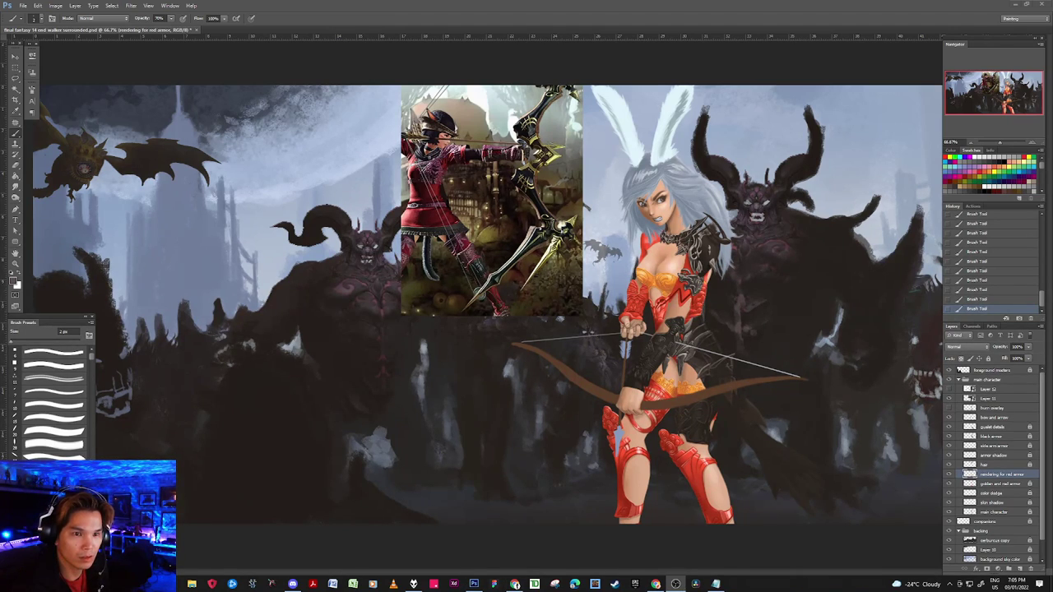
click(691, 11)
key(7)
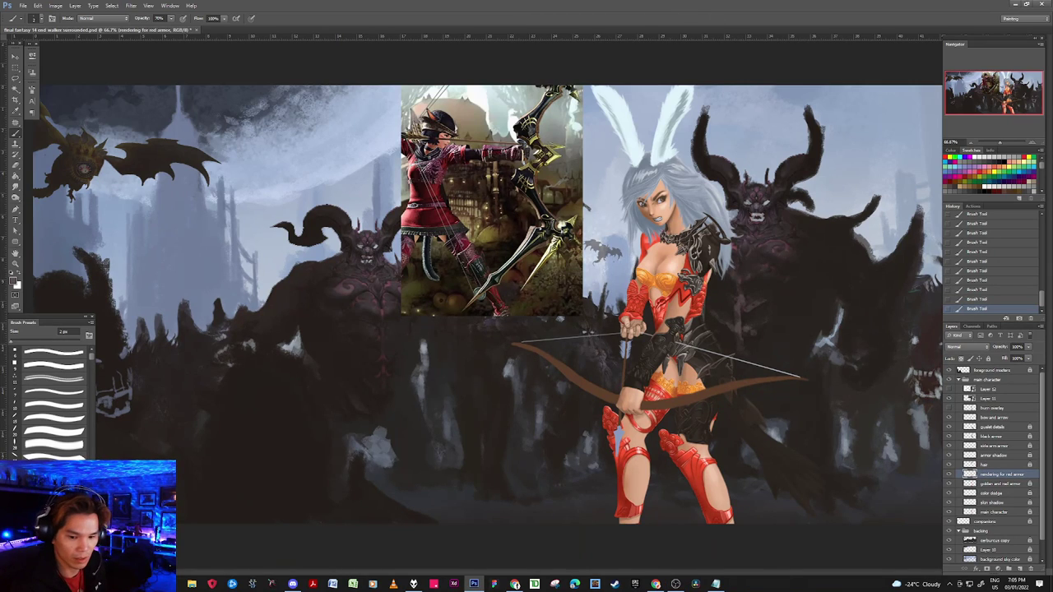
key(alt+Tab)
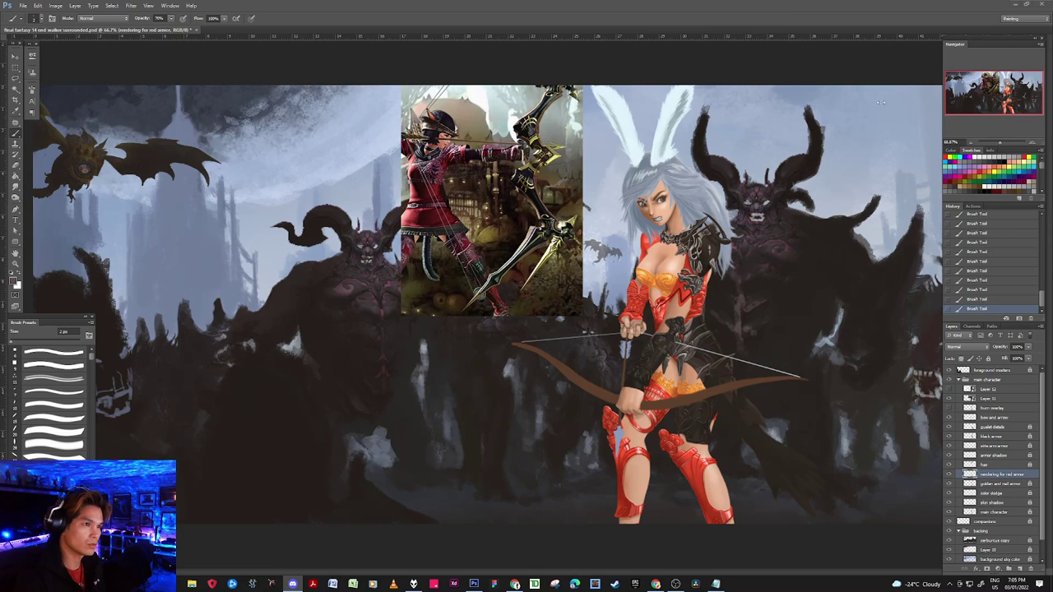
click(782, 22)
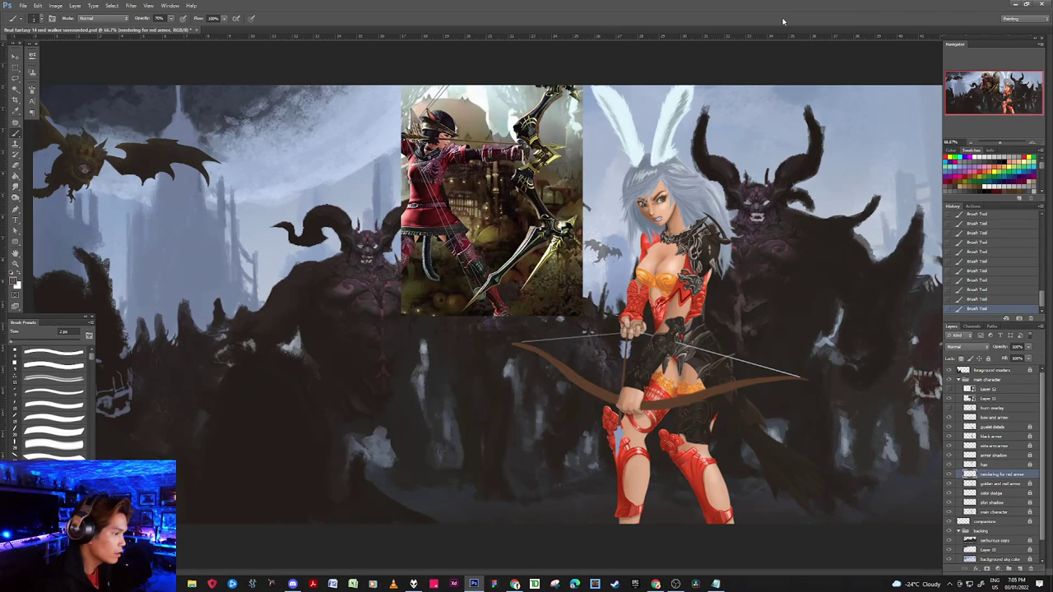
key(0)
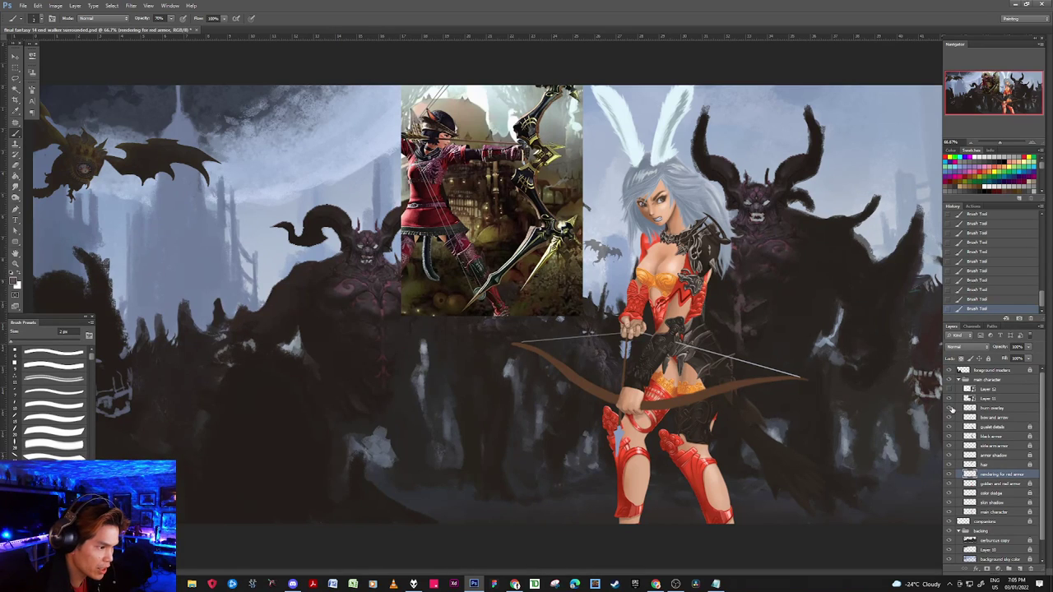
Step: Compare the main character with and without the overlay layer above the bow and arrow layer
click(949, 409)
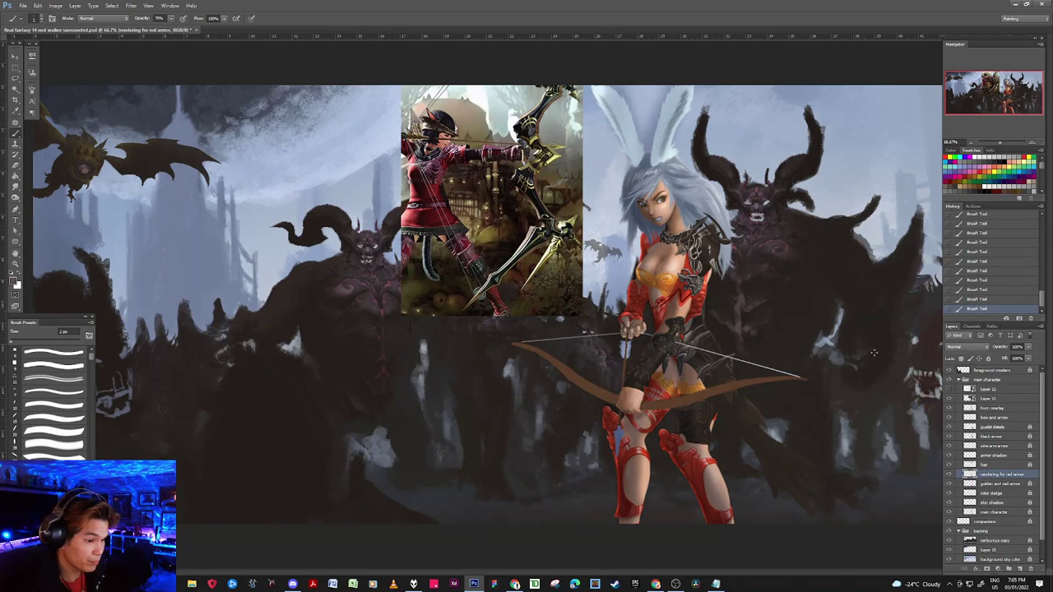
click(949, 408)
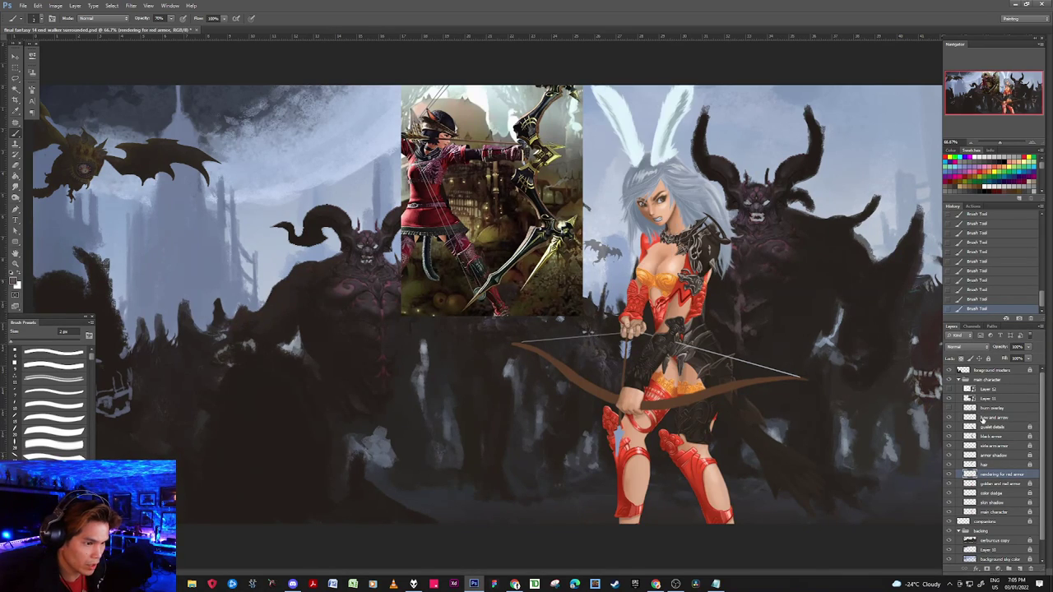
Step: Sample a dark colour from the black shoulder armor and add a new layer directly above the bow and arrow layer
click(986, 417)
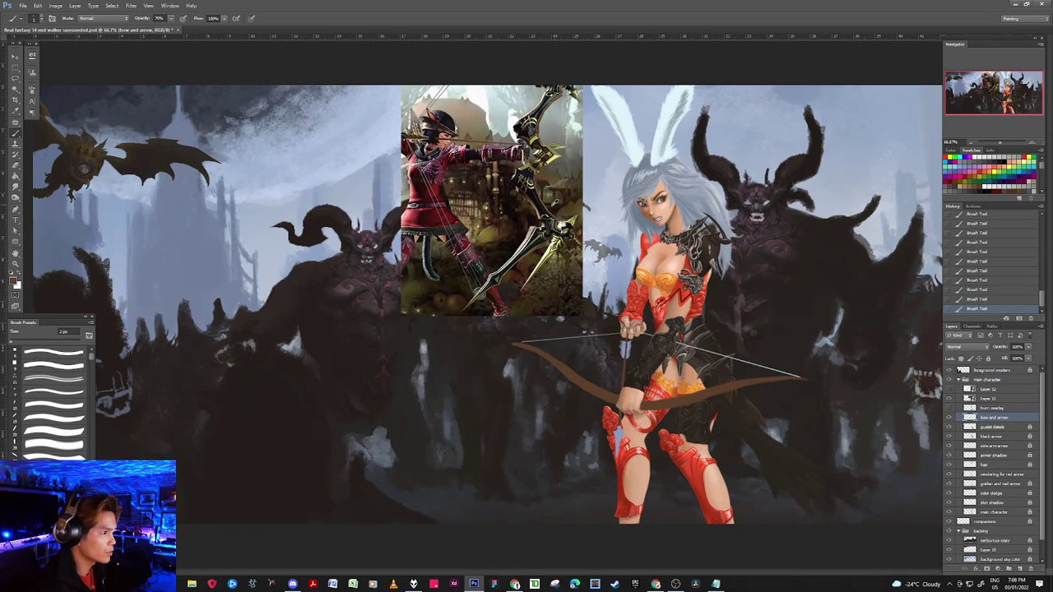
alt+click(703, 255)
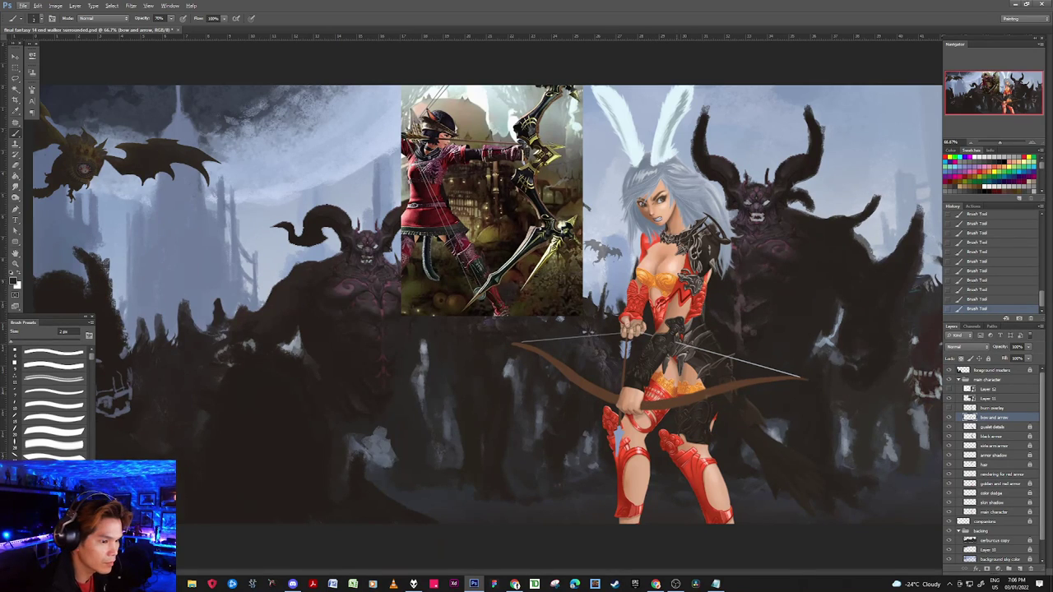
click(1020, 569)
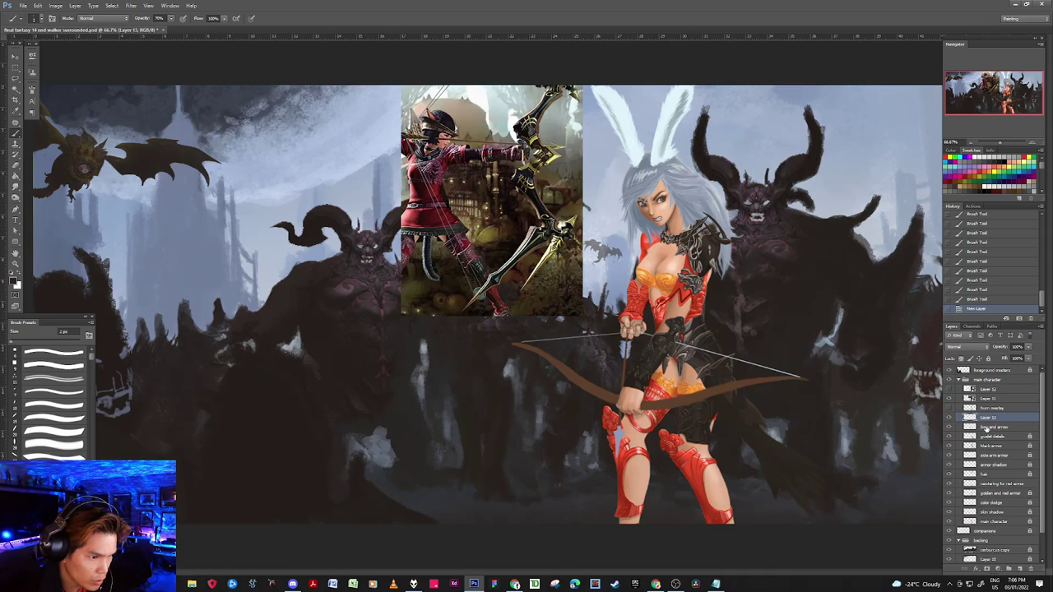
click(986, 427)
click(987, 418)
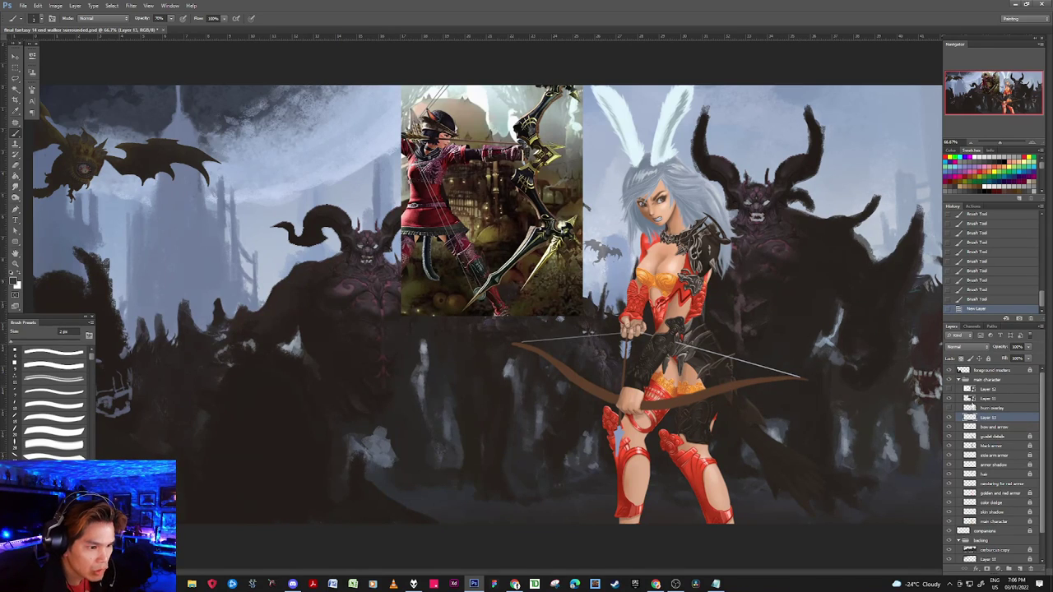
Step: Lock the bow and arrow layer completely and make the empty layer above it active
click(991, 428)
click(990, 359)
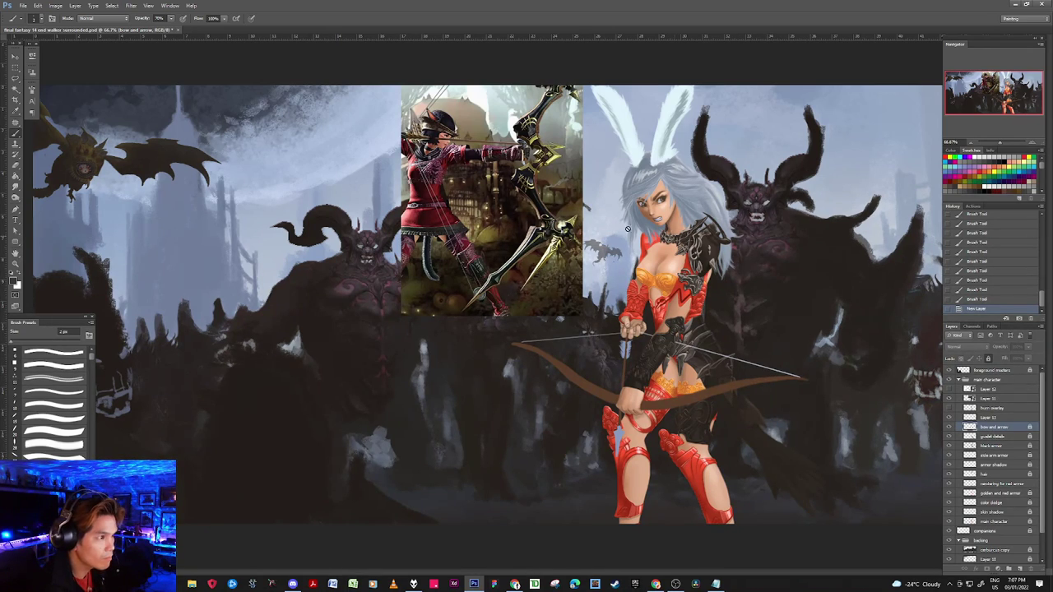
click(1011, 417)
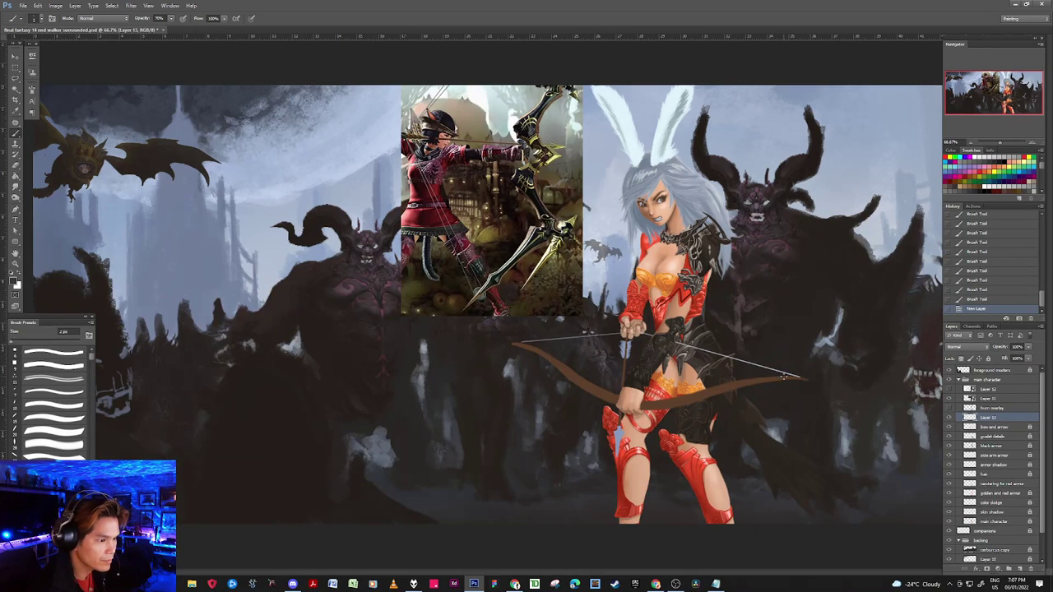
Step: Paint a dark green tip over the right end of the bow using a 10 to 20 px brush
key(bracketright)
key(bracketright)
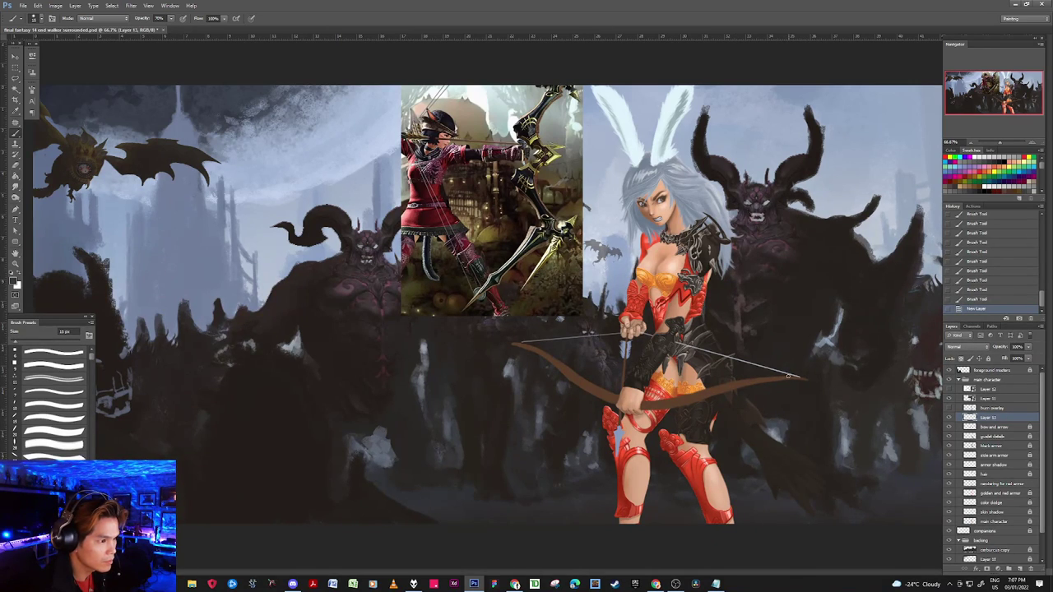
drag(789, 380, 786, 377)
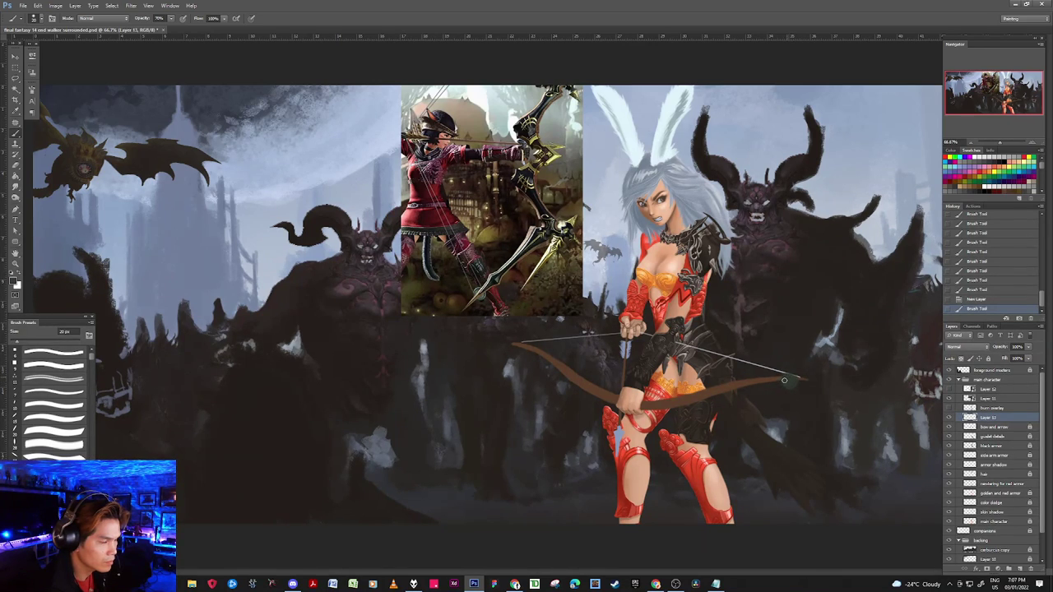
click(787, 381)
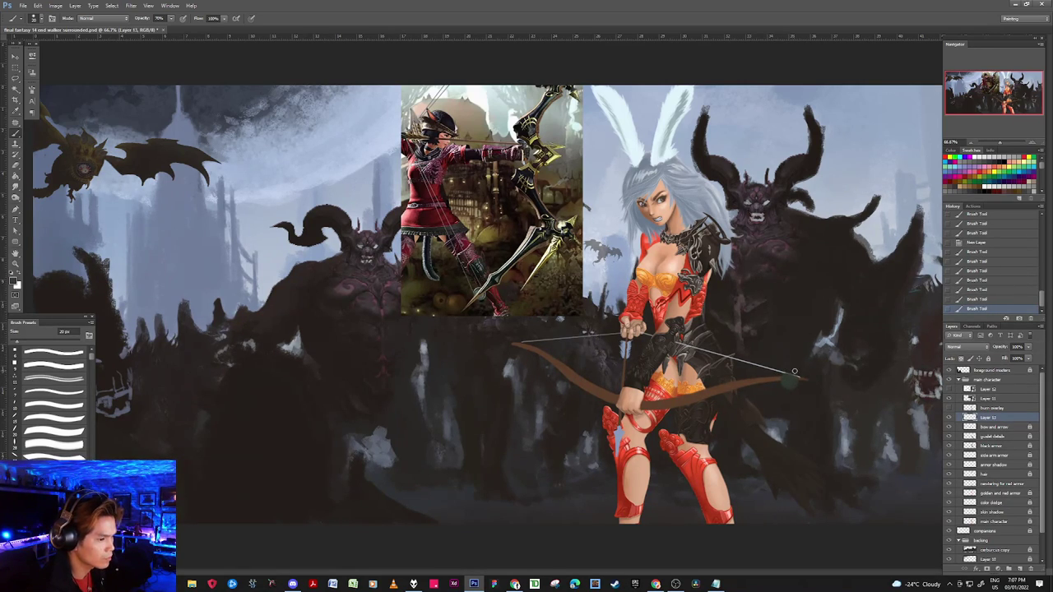
click(800, 379)
click(798, 384)
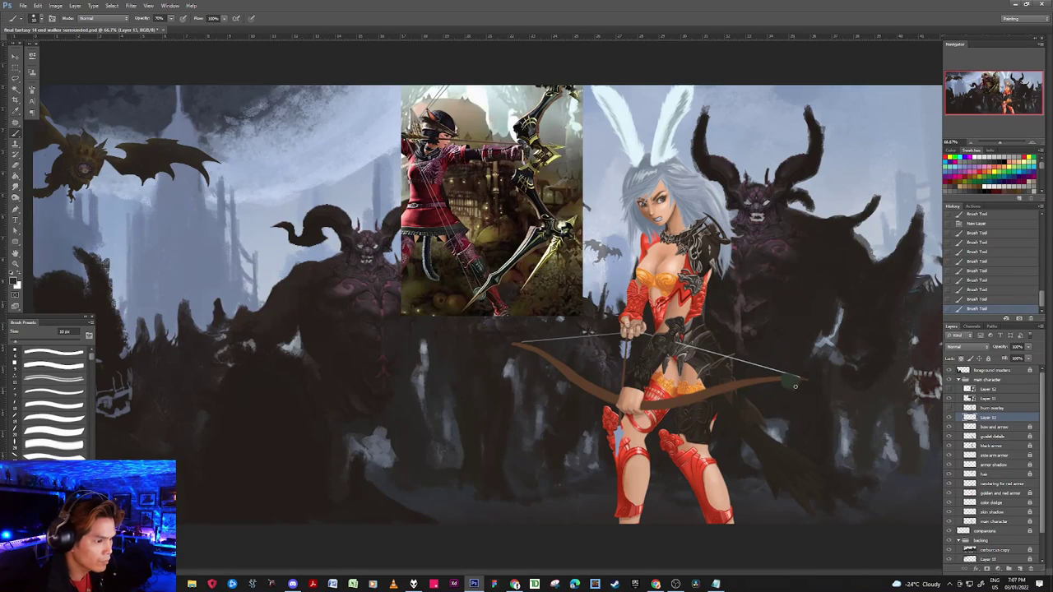
drag(792, 388, 815, 367)
key(bracketright)
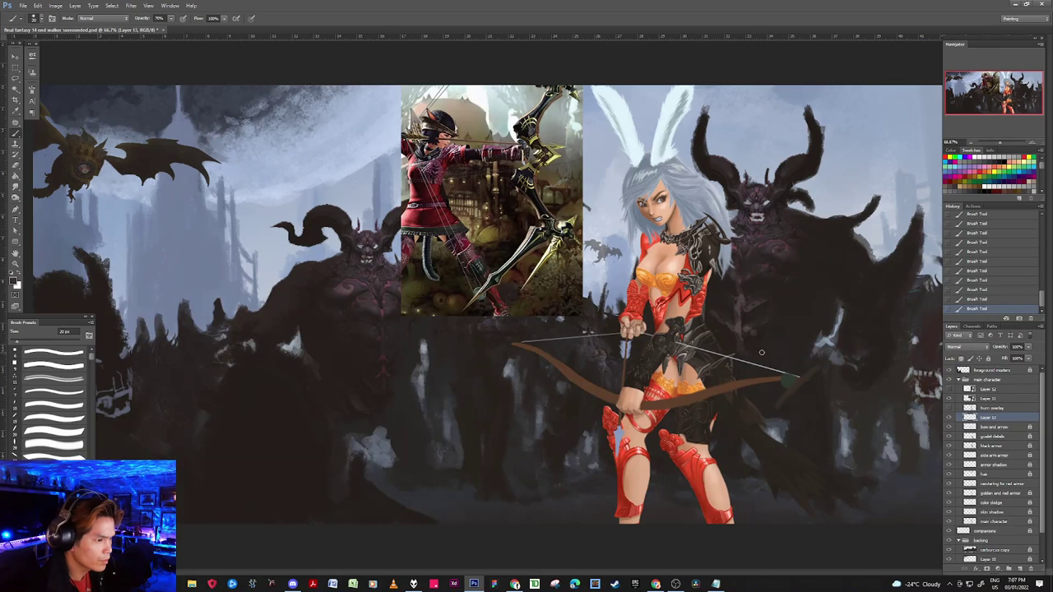
Step: Try drawing a straight light-coloured bowstring from the dark green bow tip to the drawing hand with a 9 px brush
key(bracketleft)
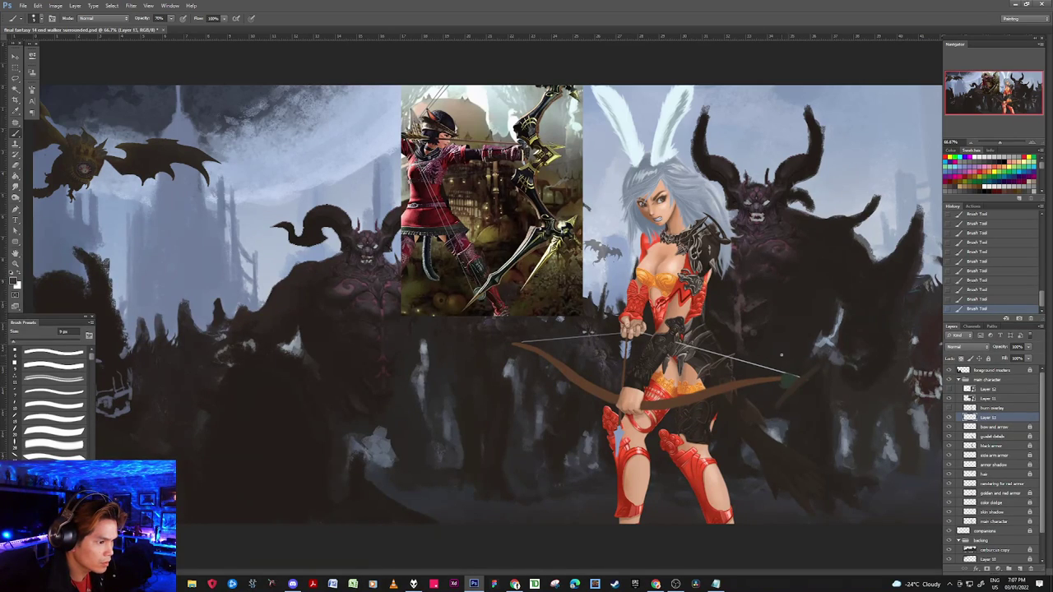
key(x)
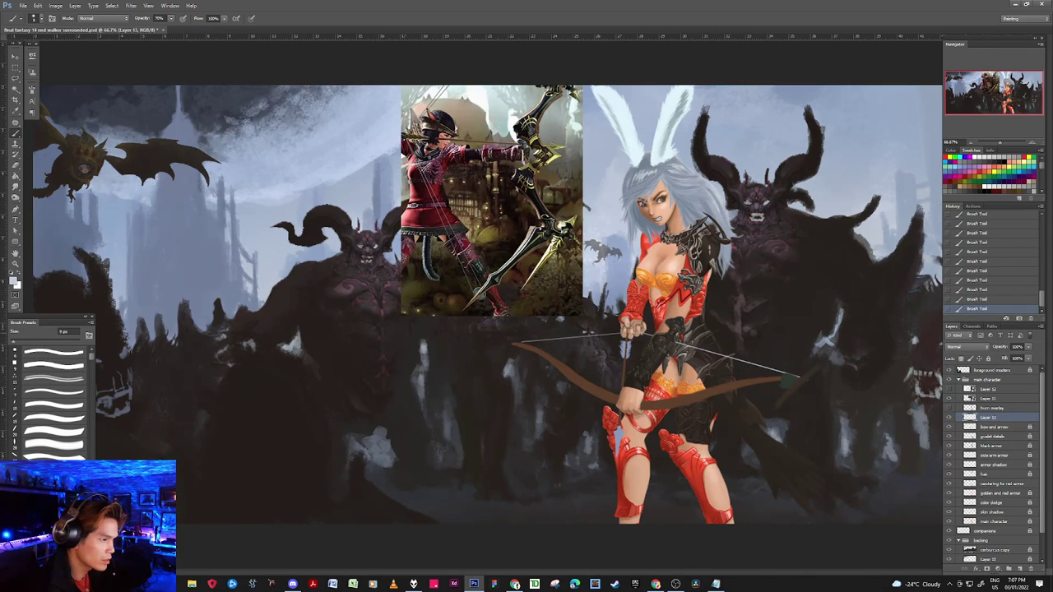
shift+click(784, 387)
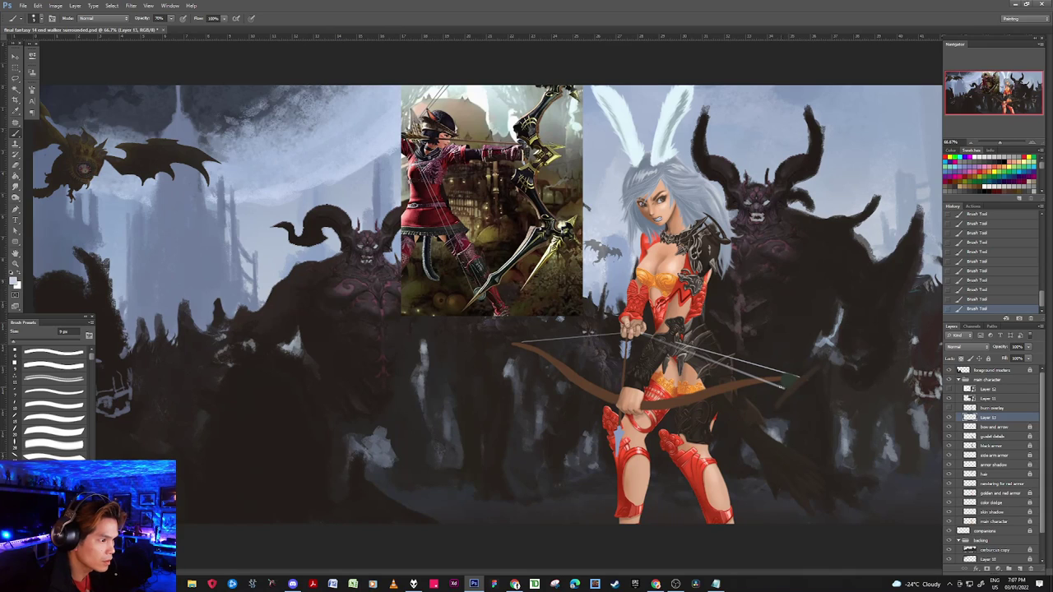
shift+click(641, 334)
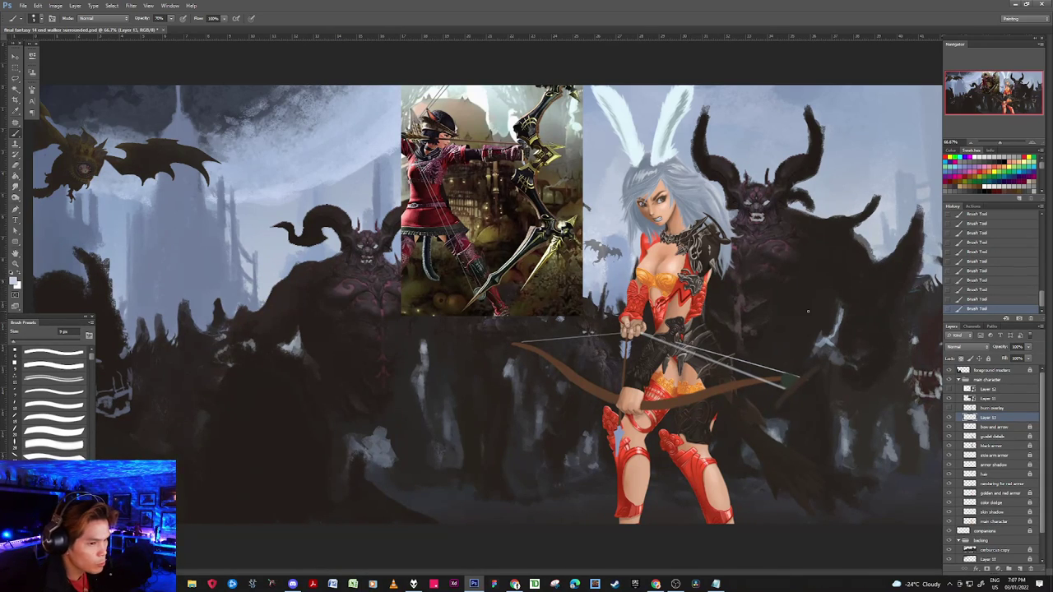
Step: Undo the straight light bowstring strokes, stepping through the history of recent brush strokes
click(987, 300)
click(986, 280)
click(987, 272)
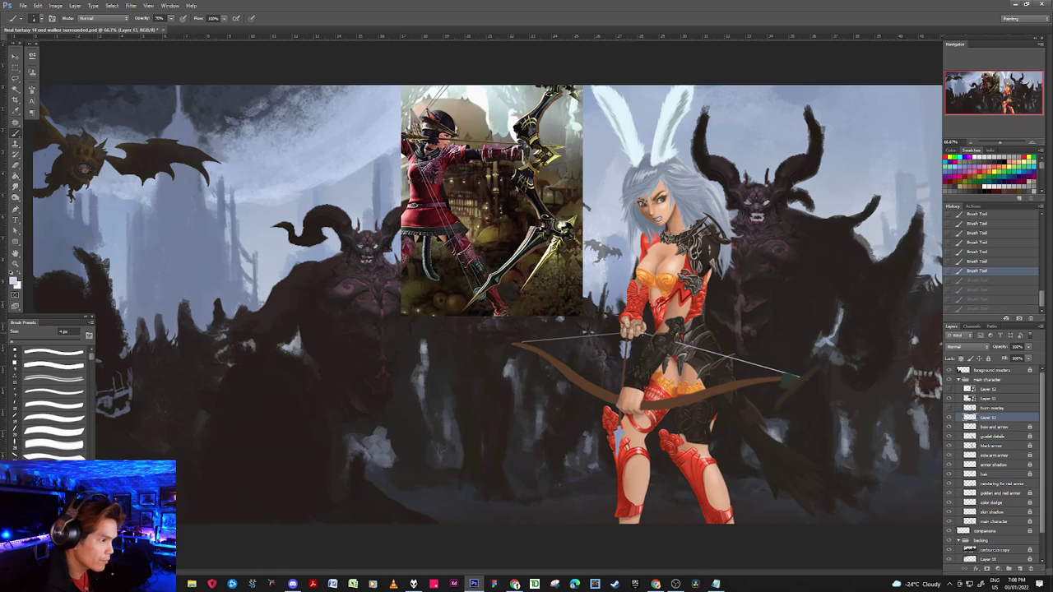
key(ctrl+shift+z)
key(ctrl+shift+z)
key(ctrl+shift+z)
key(ctrl+shift+z)
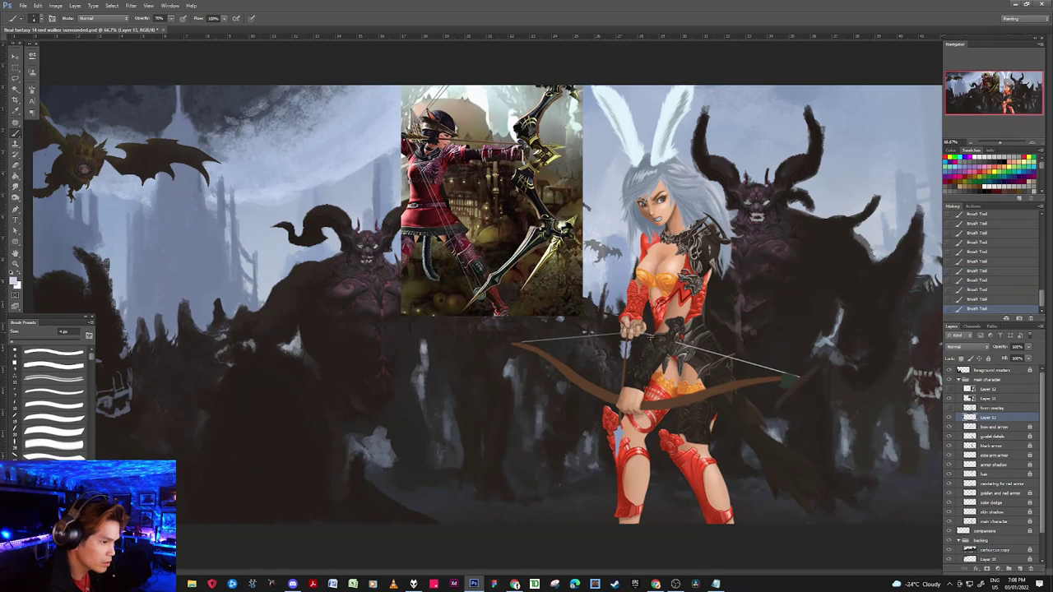
Step: Draw a straight light bowstring from the bow's dark green tip to the drawing hand with a 4 px brush, erasing the excess near the hand
shift+click(782, 384)
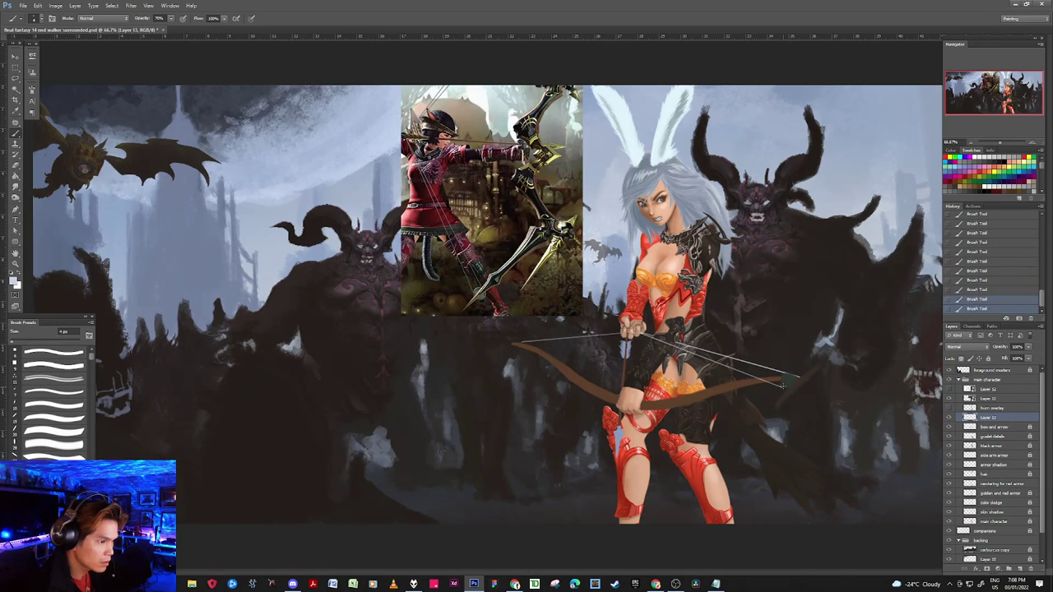
drag(650, 337, 670, 346)
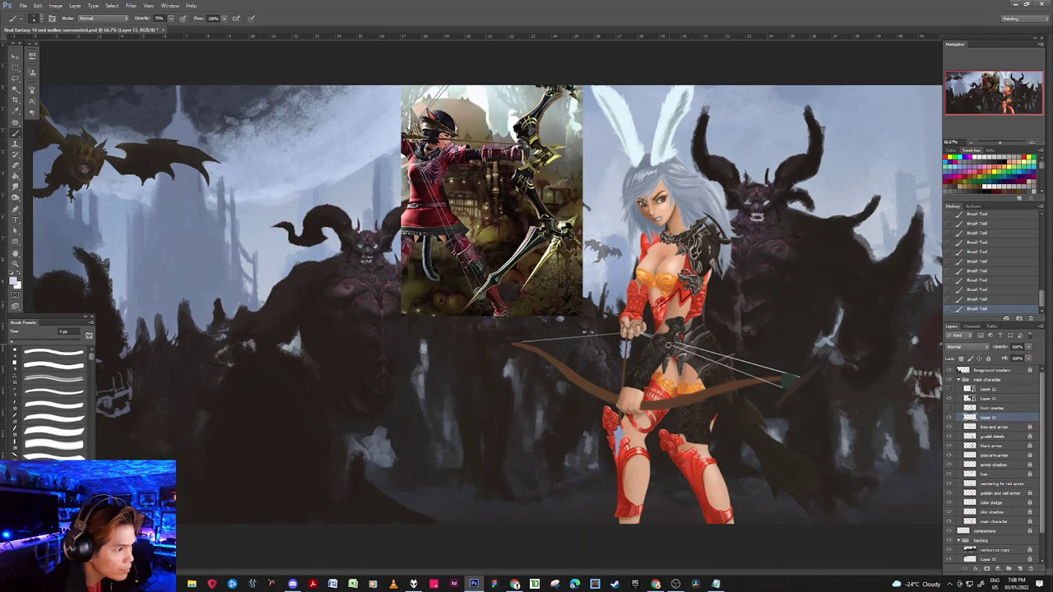
key(e)
click(674, 322)
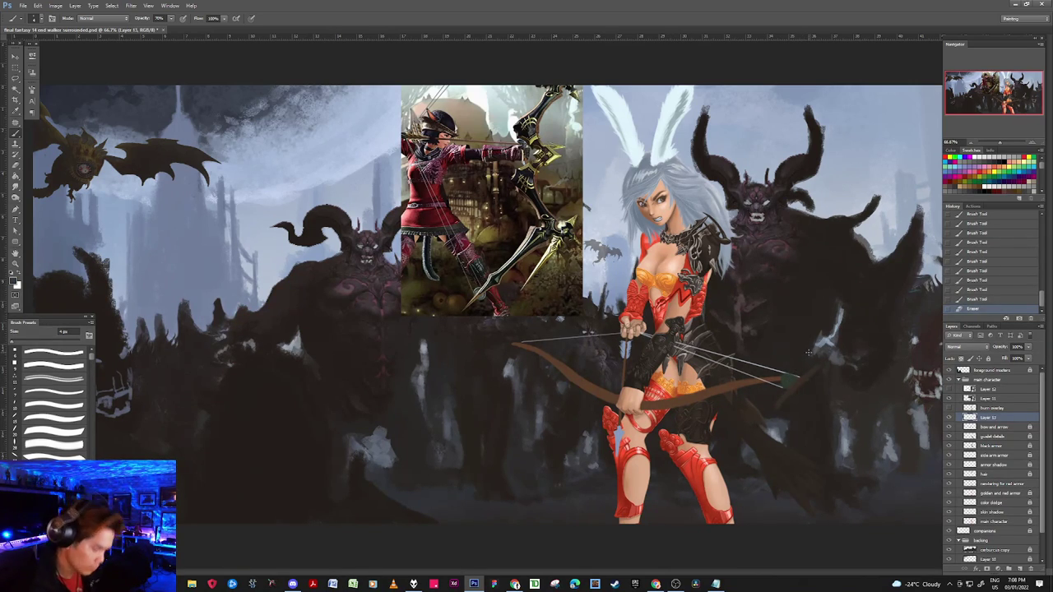
Step: Set the foreground colour to a nearly neutral light grey, hex 9d9c9b, for the brush
click(13, 281)
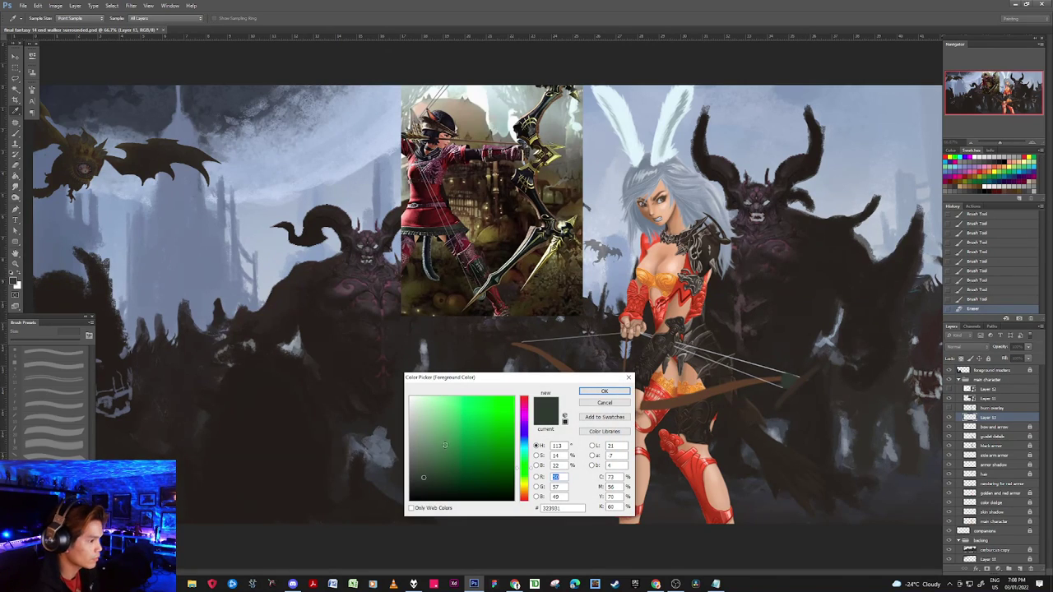
click(413, 445)
click(414, 442)
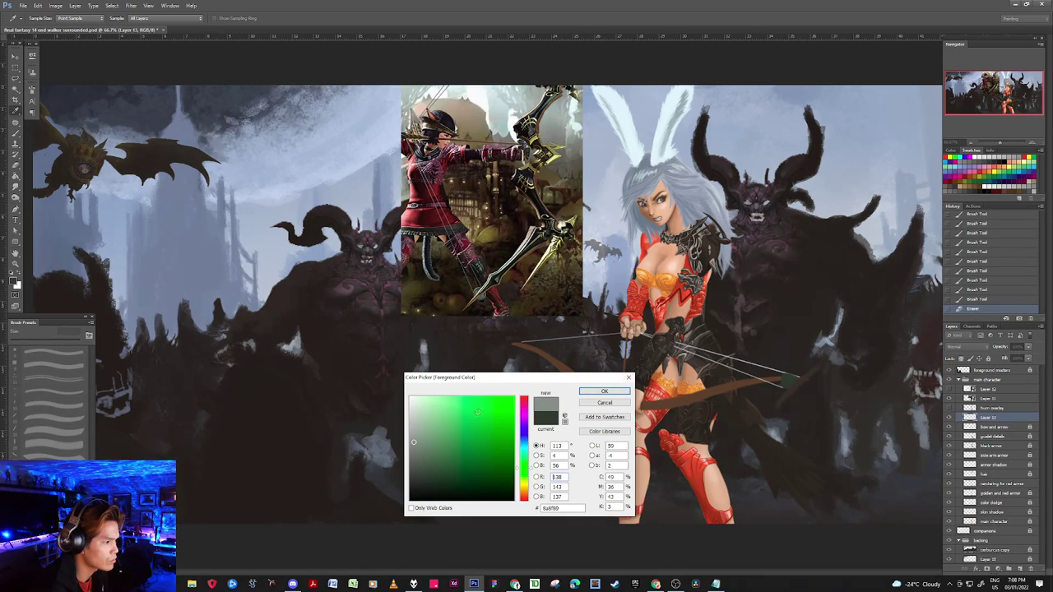
click(525, 493)
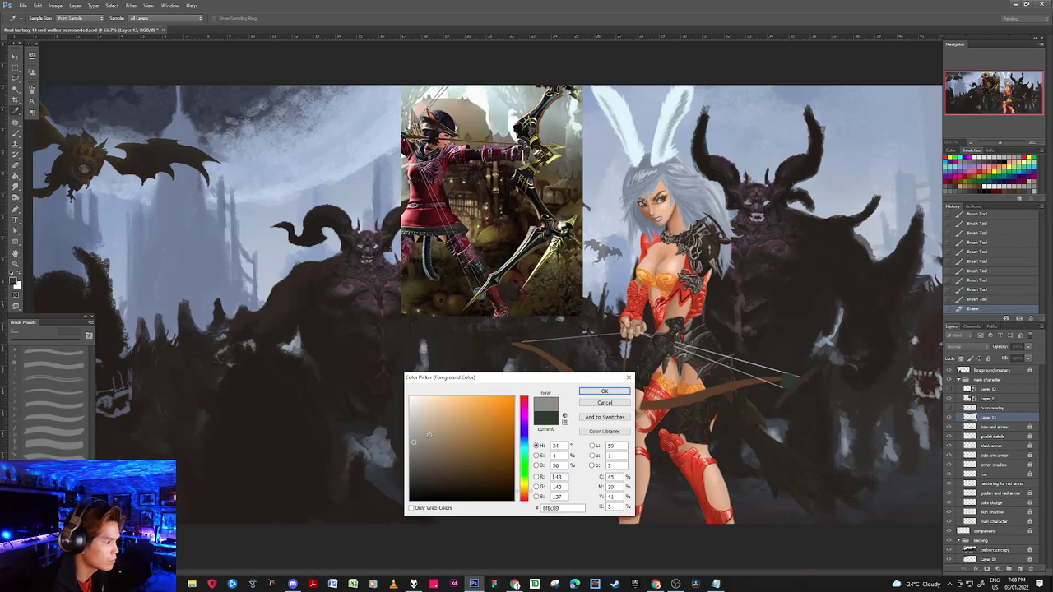
click(410, 442)
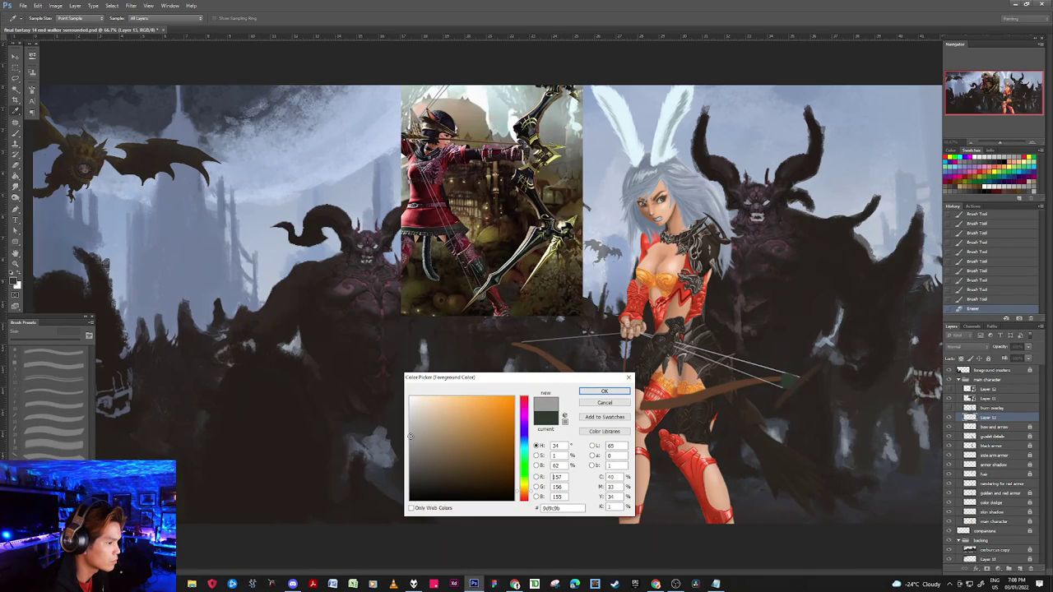
click(604, 392)
key(b)
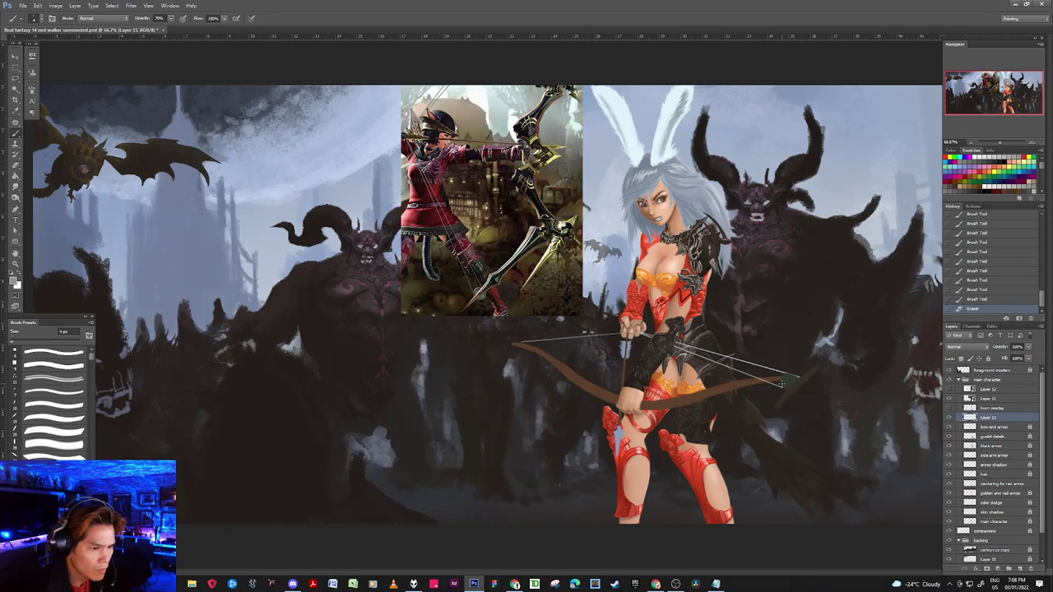
Step: Paint a round light grey cap over the dark green tip at the bow's right end and erase its edge near the string
drag(786, 385, 790, 382)
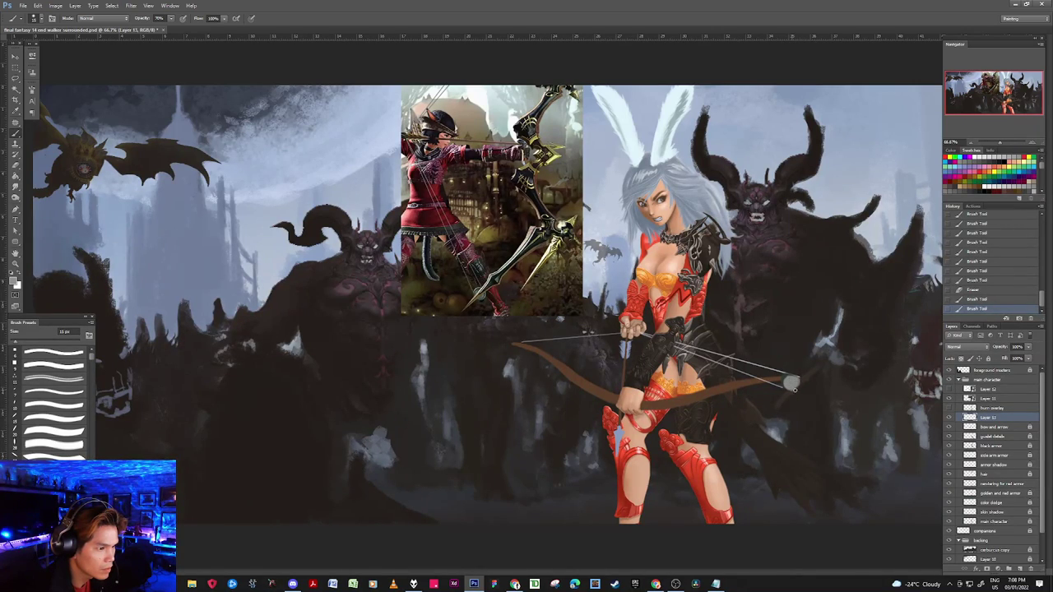
click(791, 383)
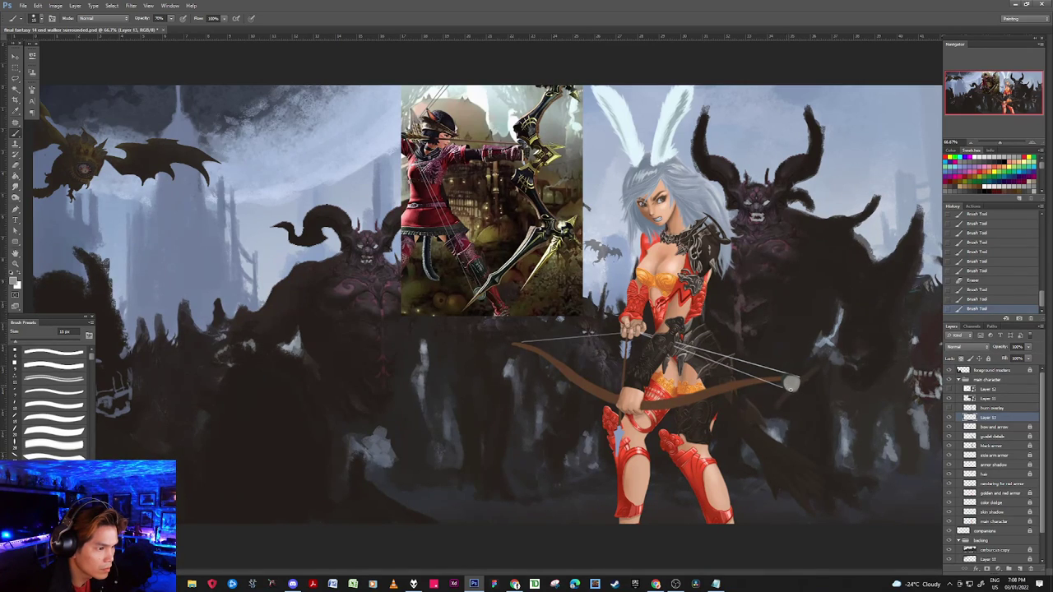
click(791, 384)
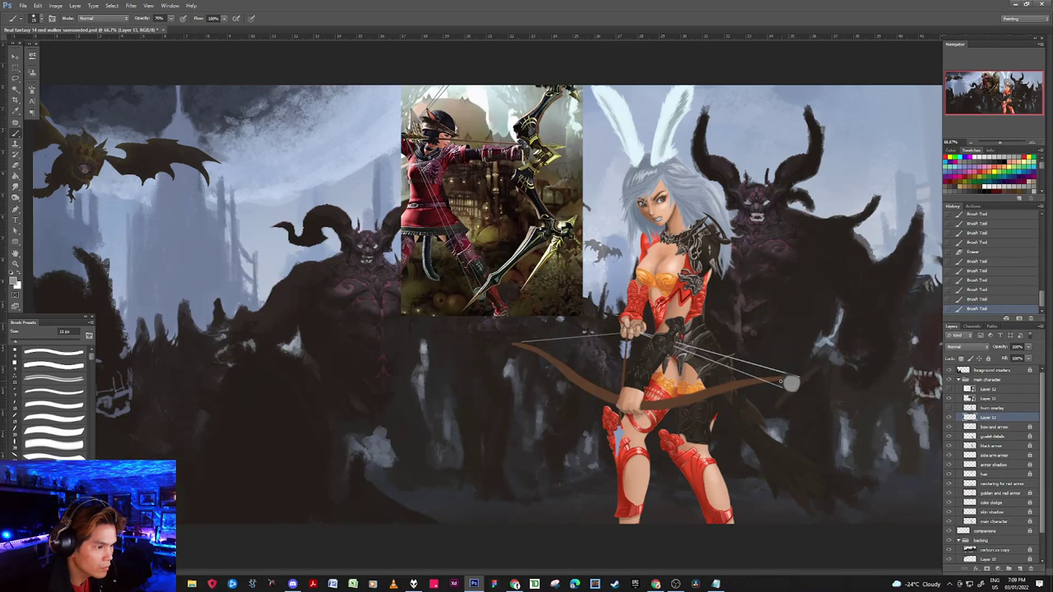
key(e)
click(785, 380)
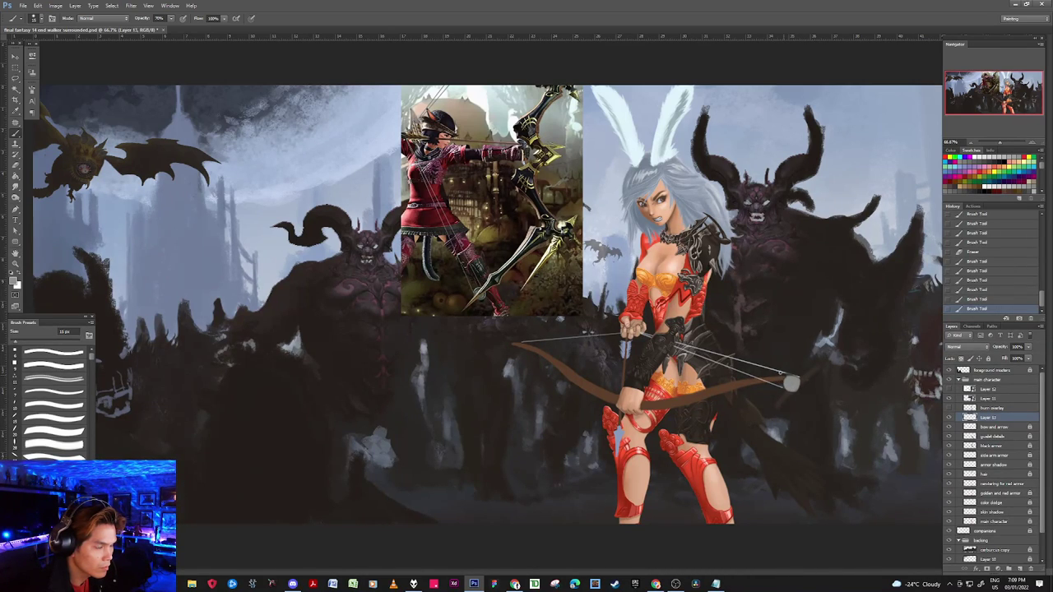
Step: Unlock the bow and arrow layer, lower its opacity to about half, lock it again and make Layer 13 active
click(1002, 429)
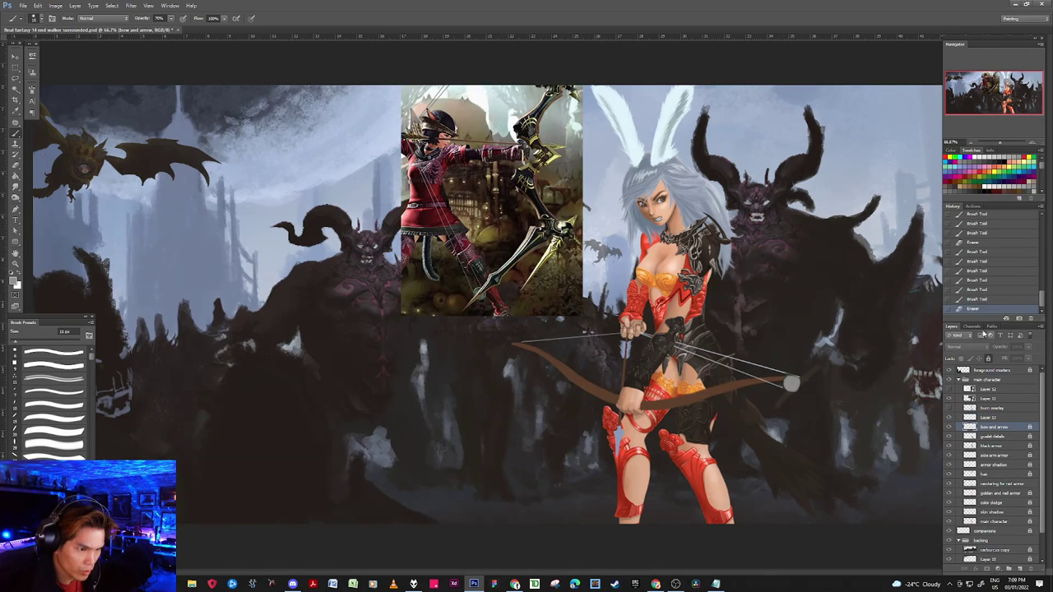
click(988, 358)
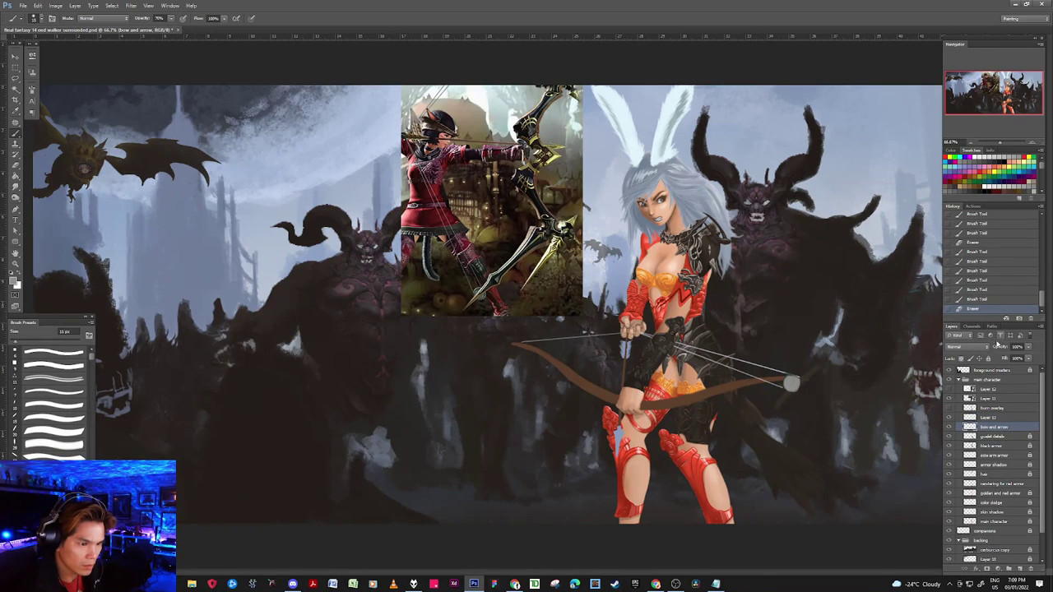
drag(1003, 348, 983, 348)
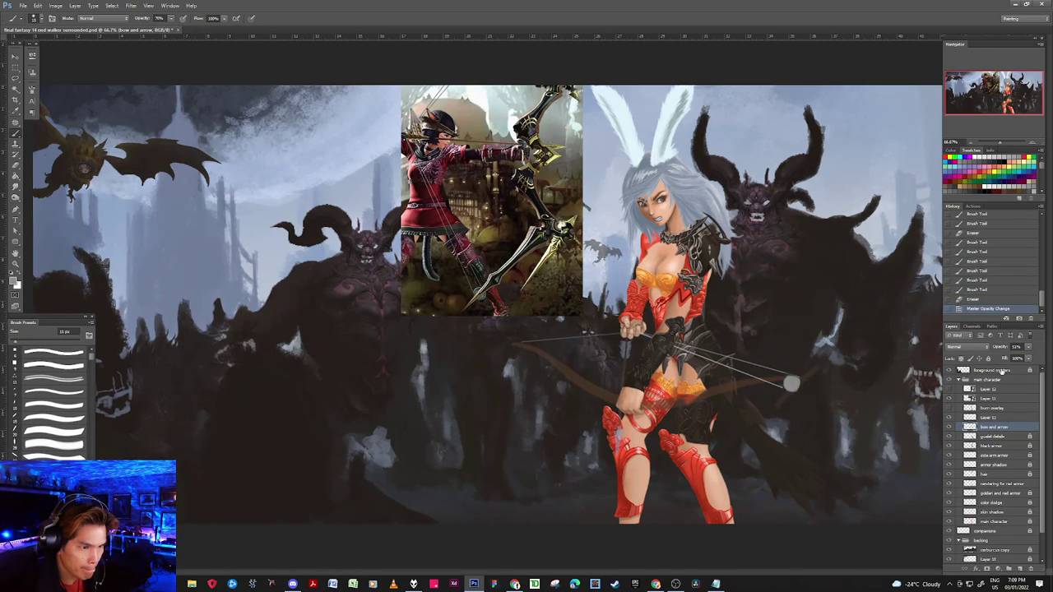
click(989, 359)
key(alt+bracketright)
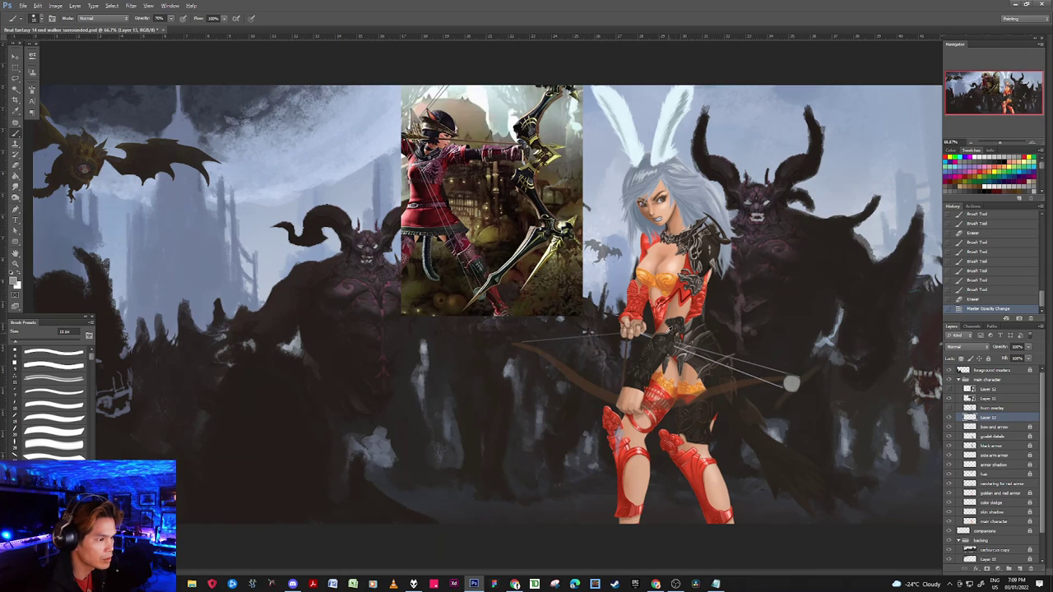
Step: Sample a dark armour colour, paint strokes rising from the grey cap, raising brush opacity to 90%, and save the file
alt+click(669, 339)
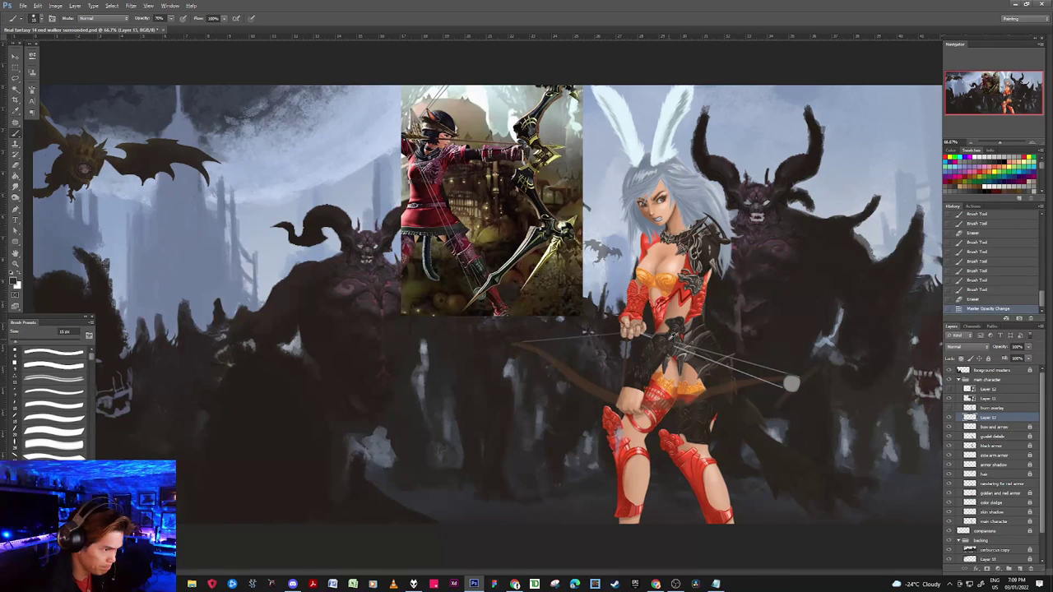
click(797, 376)
drag(797, 376, 811, 365)
click(832, 344)
click(825, 334)
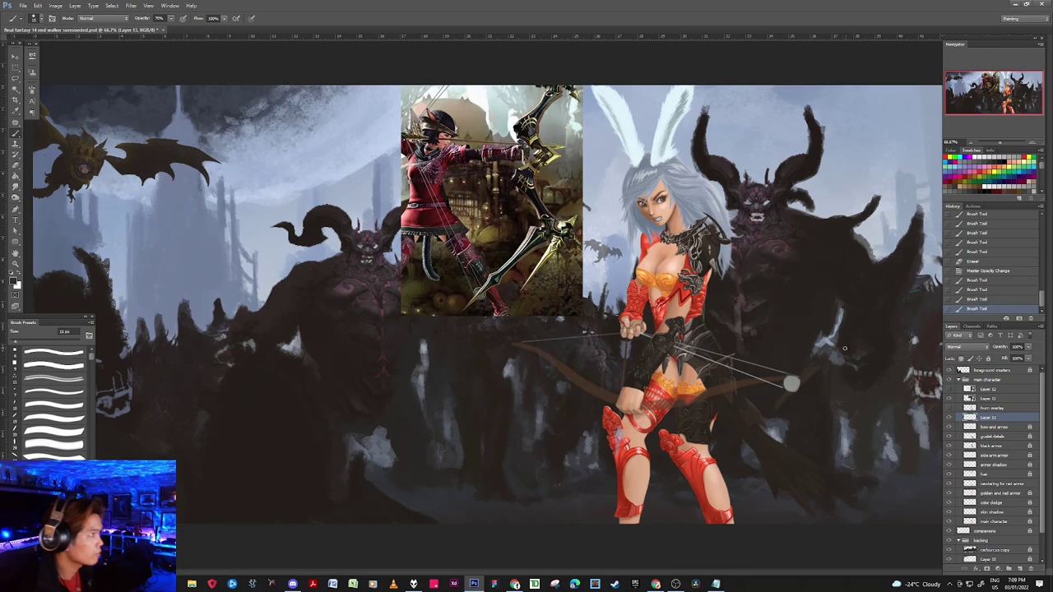
key(9)
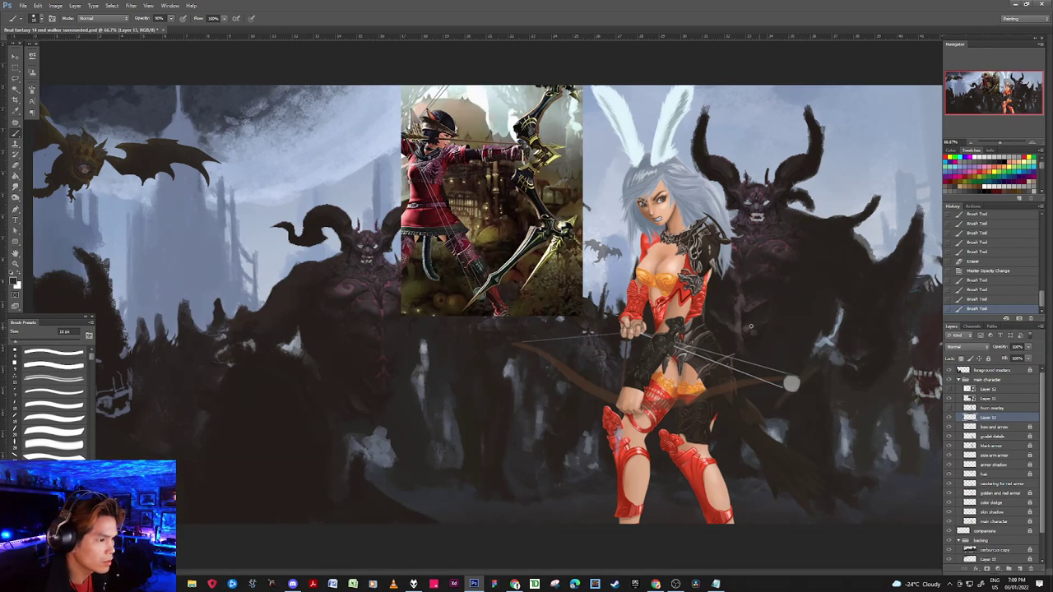
drag(800, 376, 837, 305)
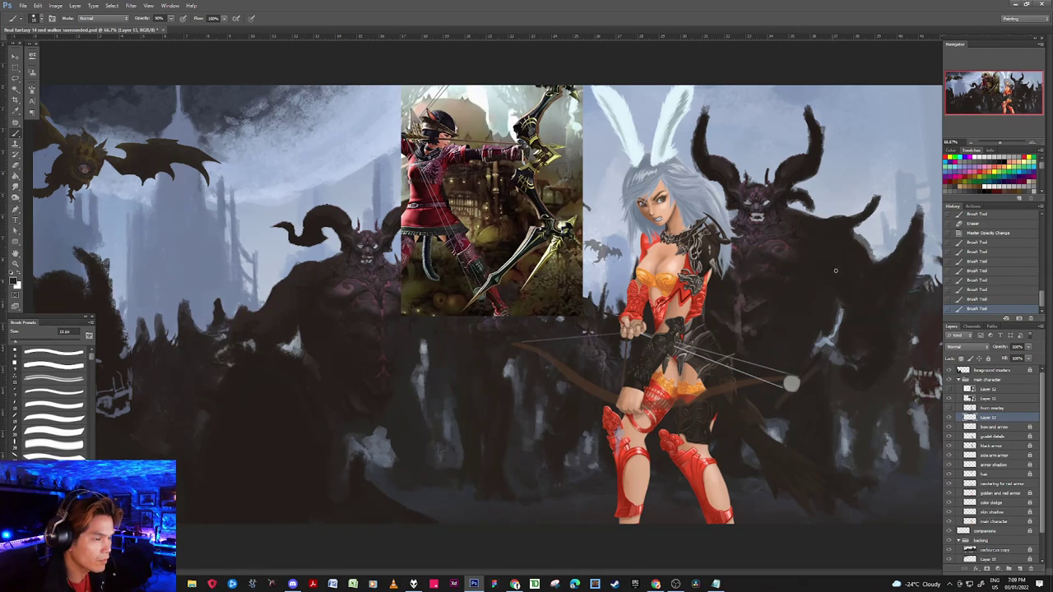
key(ctrl+s)
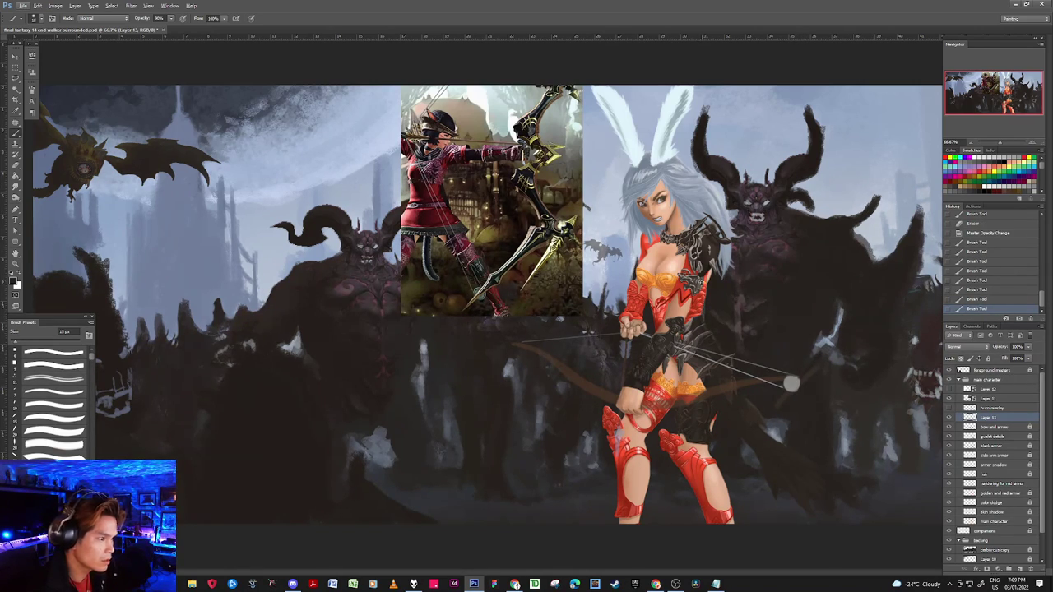
Step: Sample a grey tone from the shoulder armour and paint a diagonal blade-like bow limb through the grey cap
alt+click(698, 278)
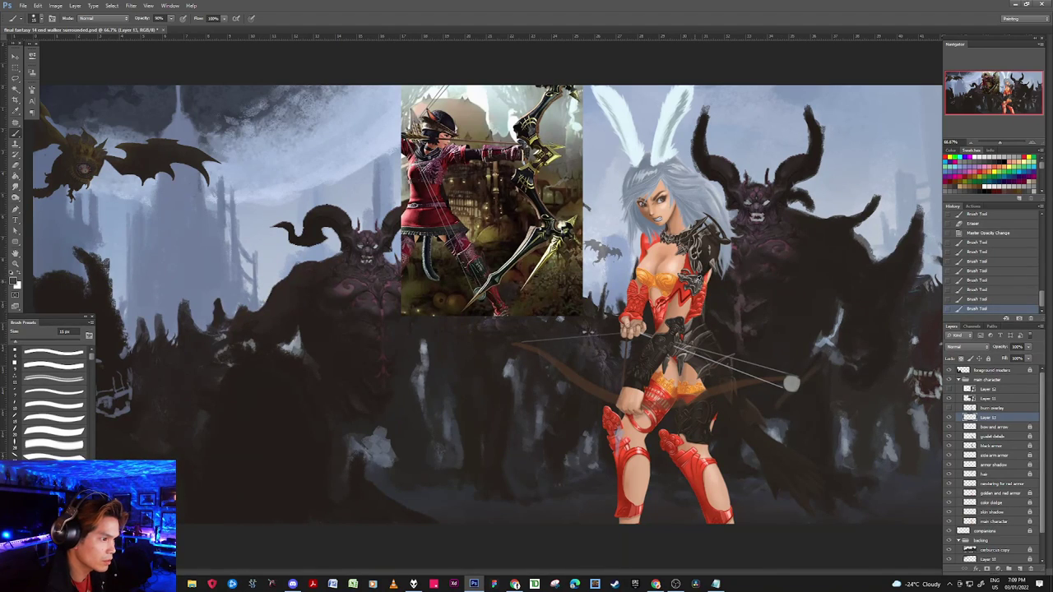
drag(808, 366, 802, 372)
drag(816, 358, 802, 372)
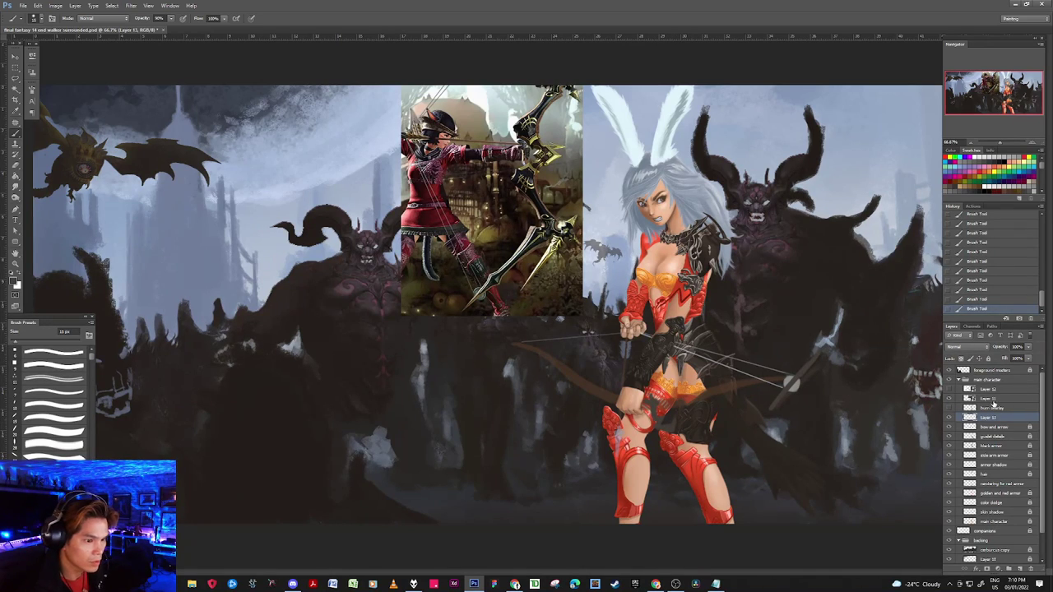
Step: Rotate the archer reference image on Layer 11 by 105° and place it lower in the scene, beside the heroine's bow
click(989, 398)
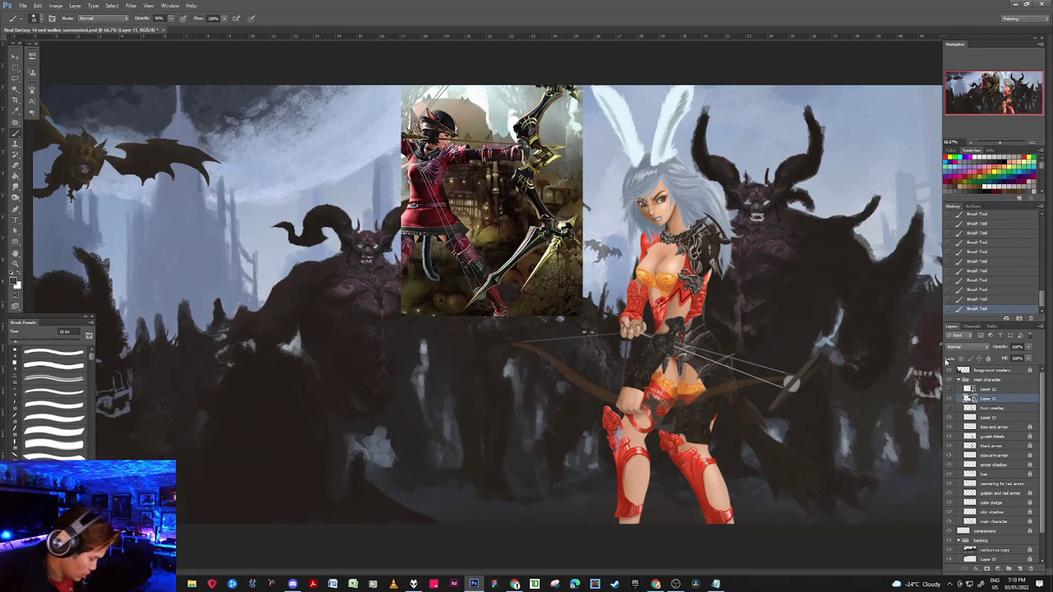
key(ctrl+t)
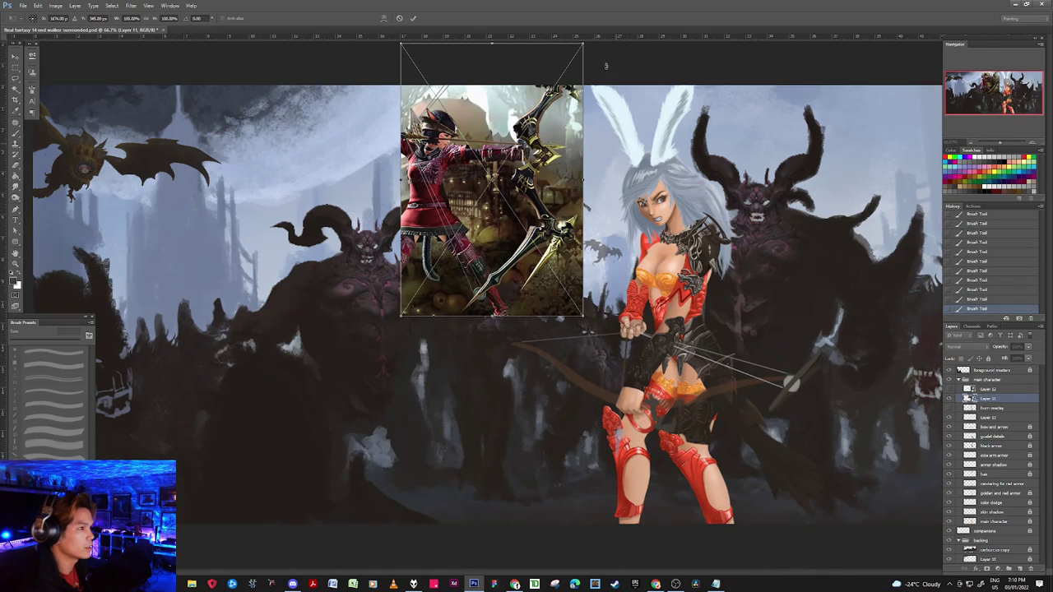
drag(588, 322, 299, 266)
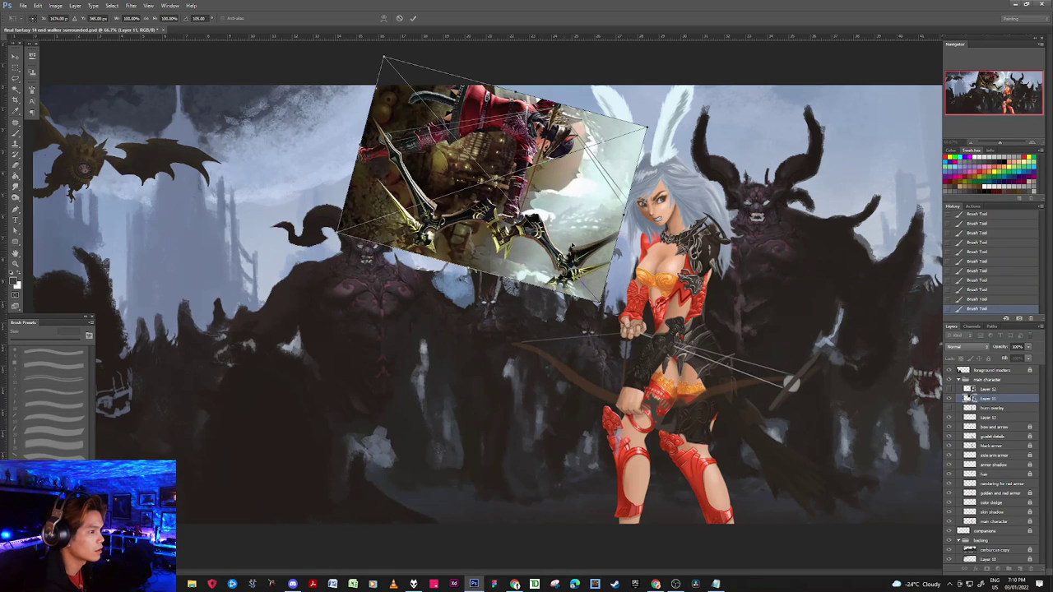
drag(574, 245, 460, 390)
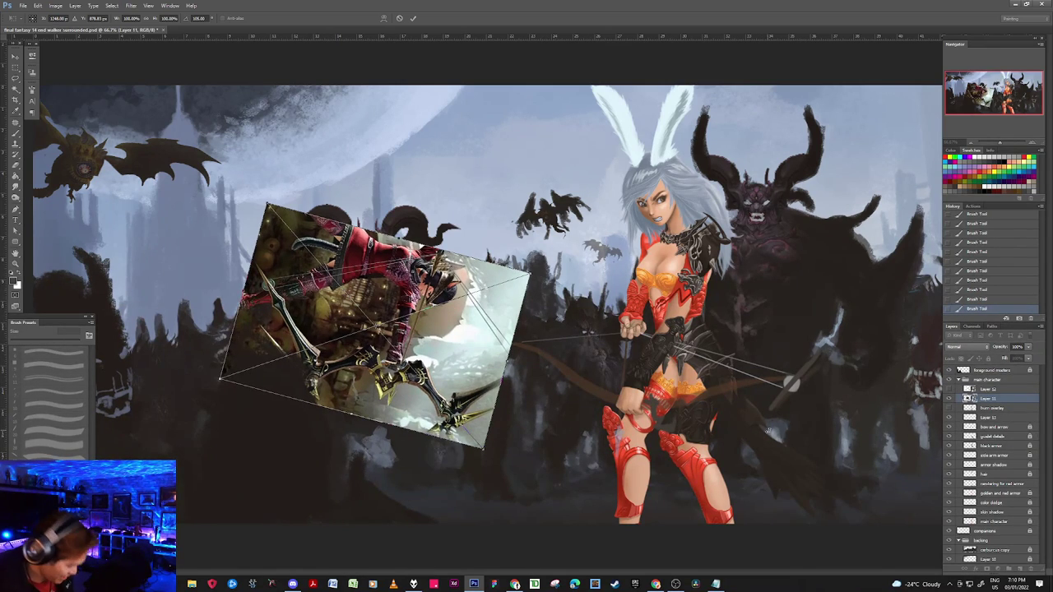
key(Return)
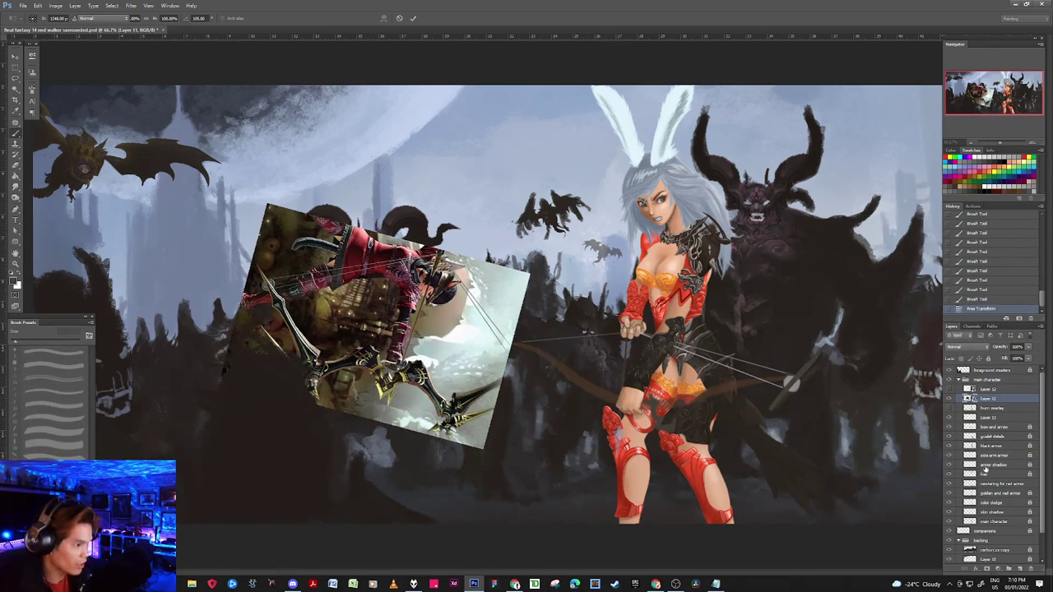
key(Return)
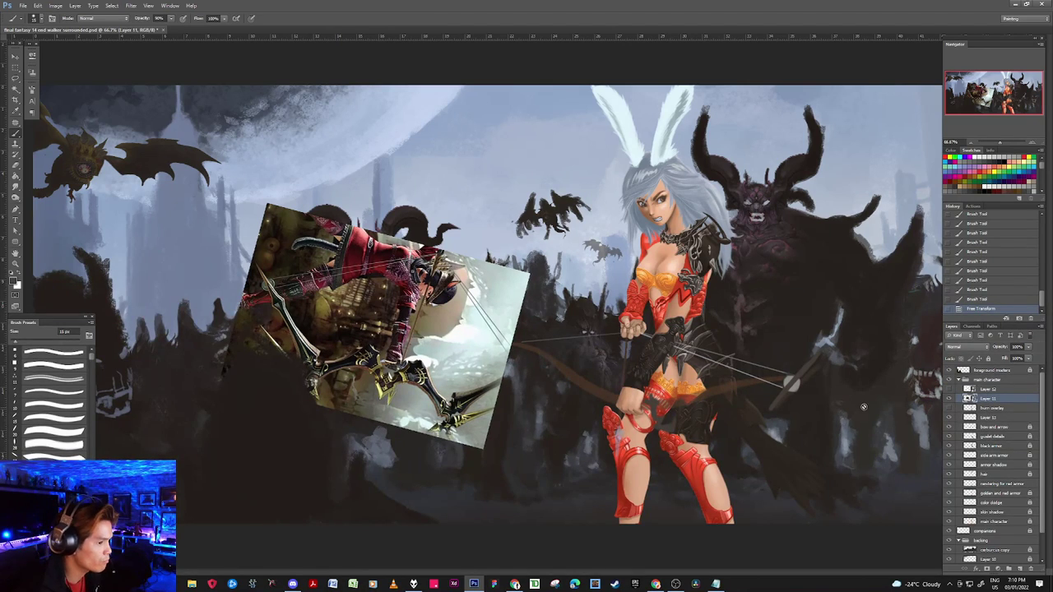
Step: Make Layer 13 active and paint short dark strokes for the bow's grip section over the thigh beside the lower hand
click(992, 417)
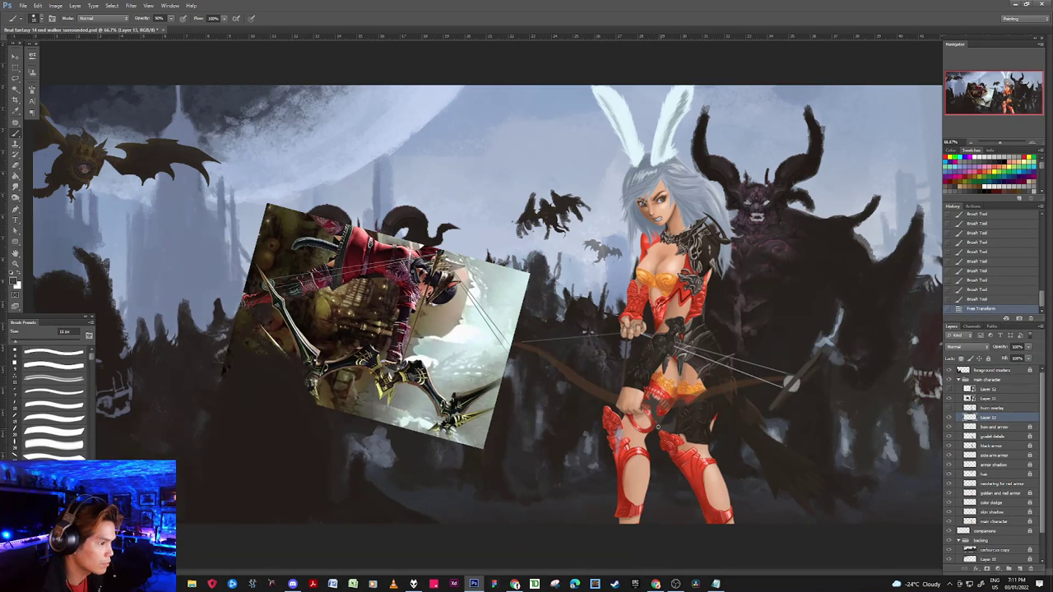
drag(669, 431, 671, 431)
drag(670, 431, 667, 430)
click(664, 430)
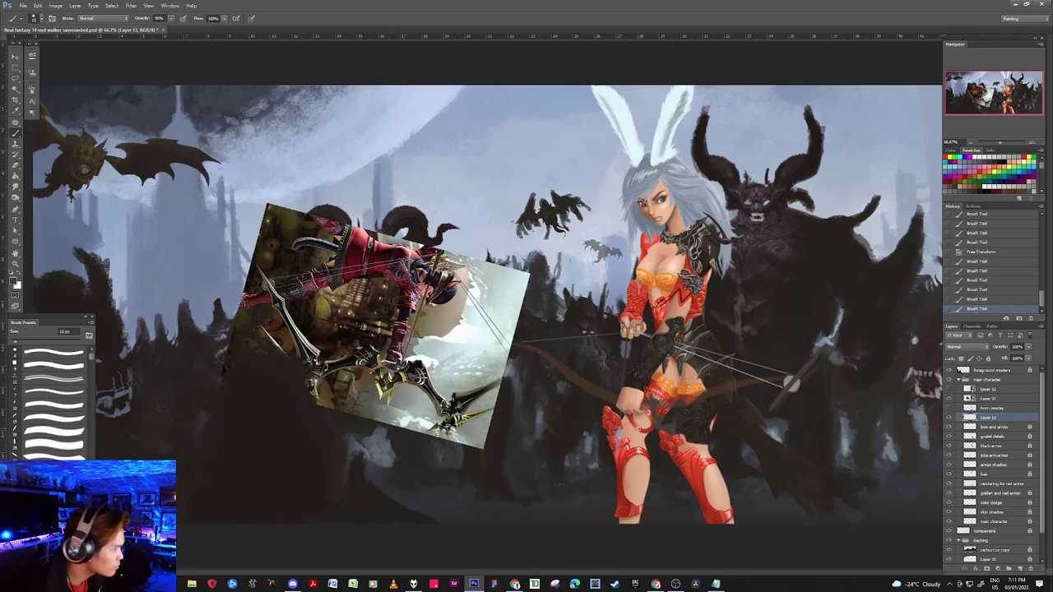
Step: Paint dark angular bow grip details directly below the lower hand, over the red knee armour
drag(645, 423, 642, 421)
drag(643, 422, 644, 424)
click(647, 419)
click(647, 420)
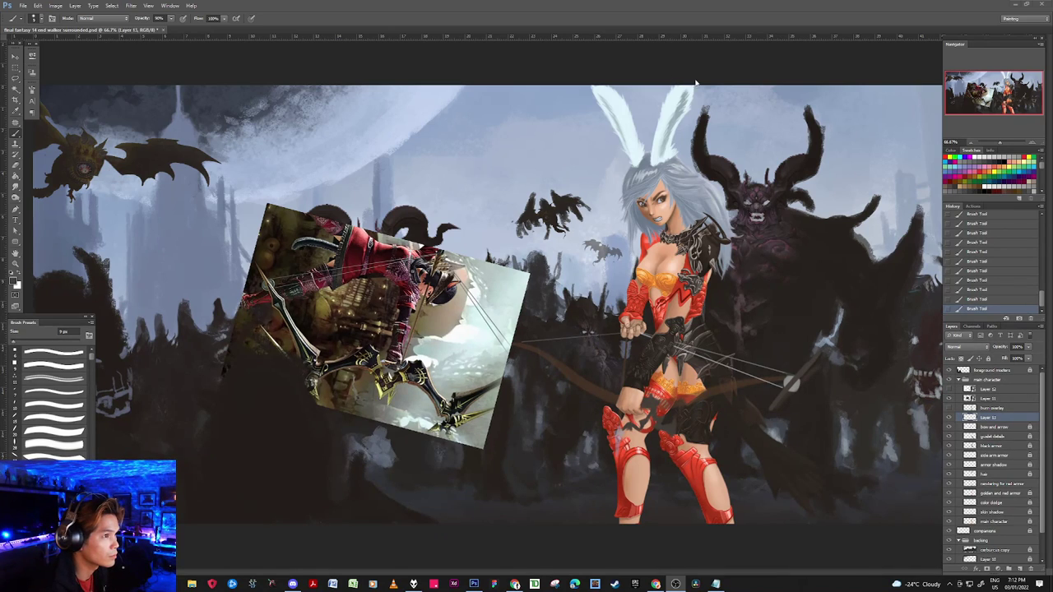
click(709, 54)
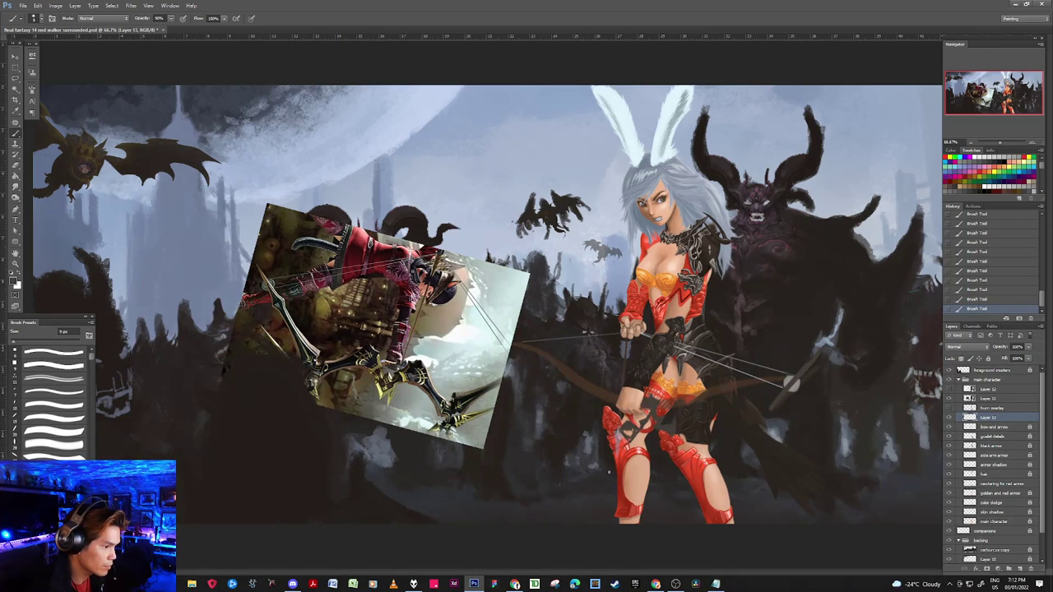
Step: Extend and refine the dark grip shape between the lower hand and the knee armour with a 9 px brush
drag(625, 436, 628, 441)
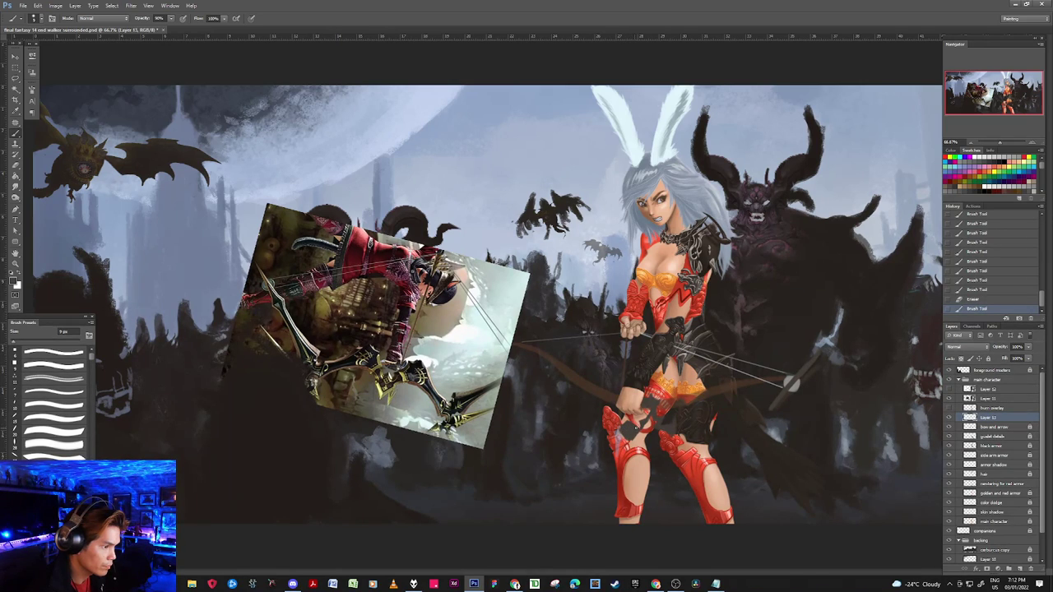
drag(630, 436, 634, 432)
drag(632, 433, 645, 428)
drag(645, 431, 642, 425)
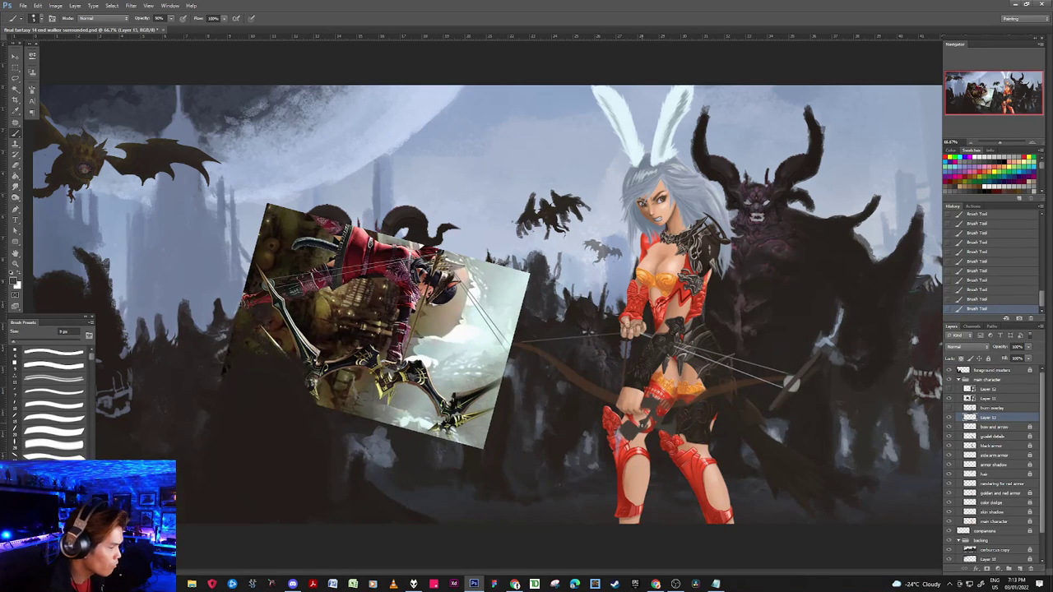
Step: Touch up the dark bow grip below the lower hand and erase its uneven edges over the red knee armour
drag(640, 434, 648, 424)
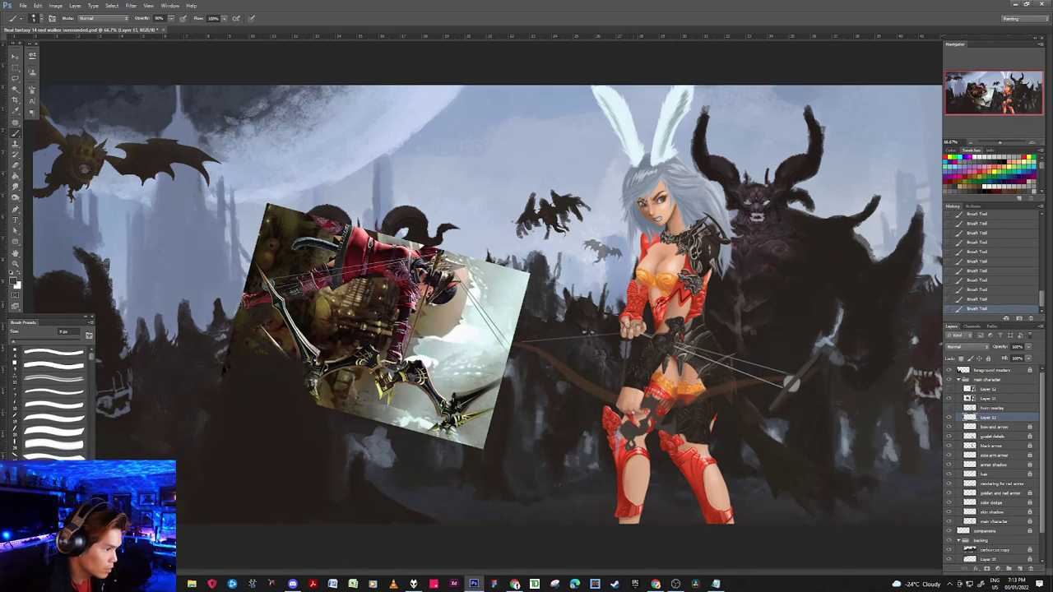
click(612, 418)
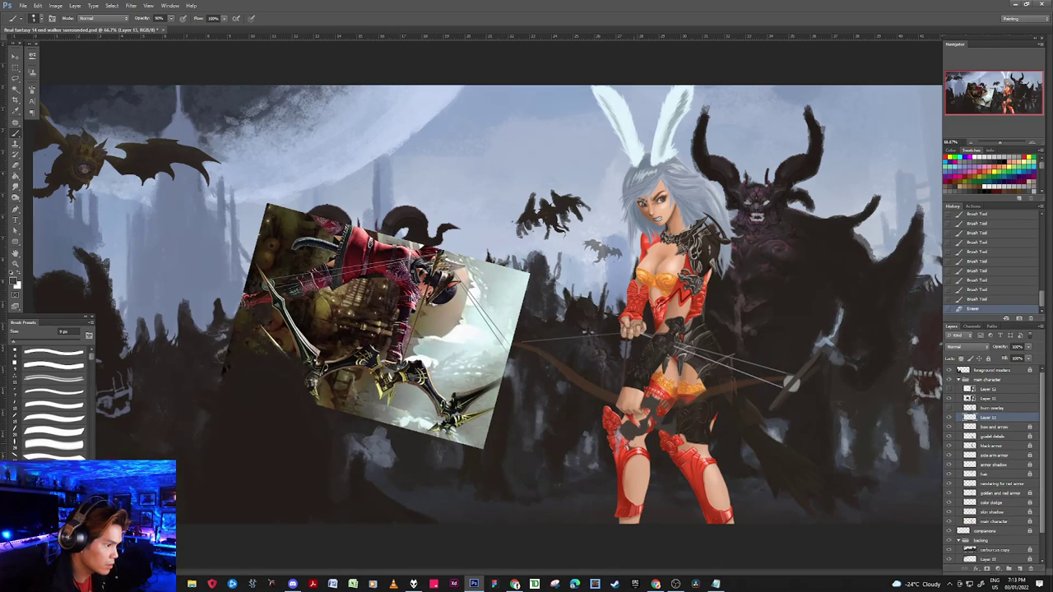
click(618, 436)
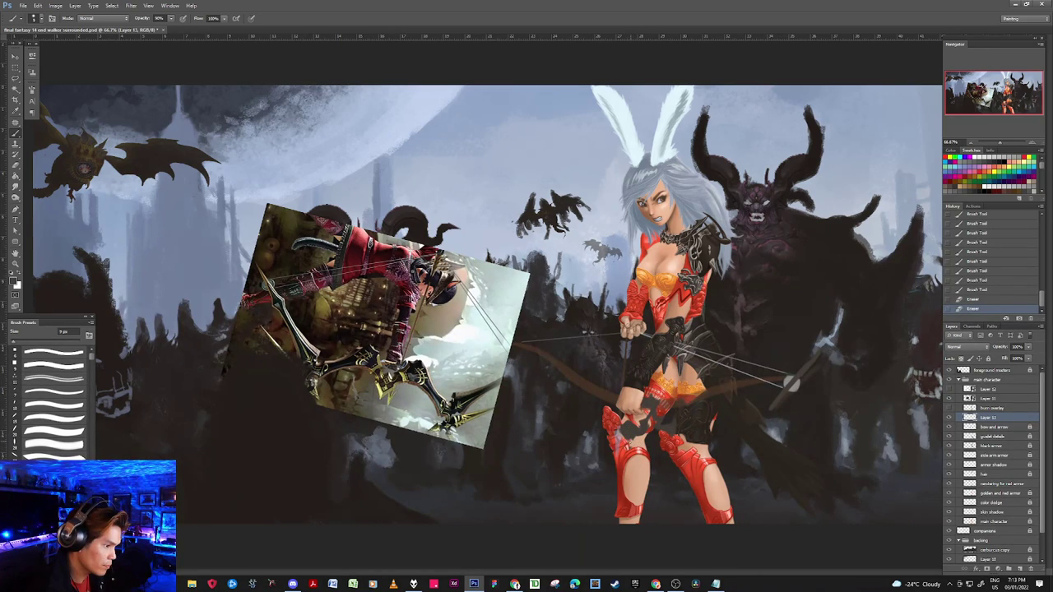
click(633, 438)
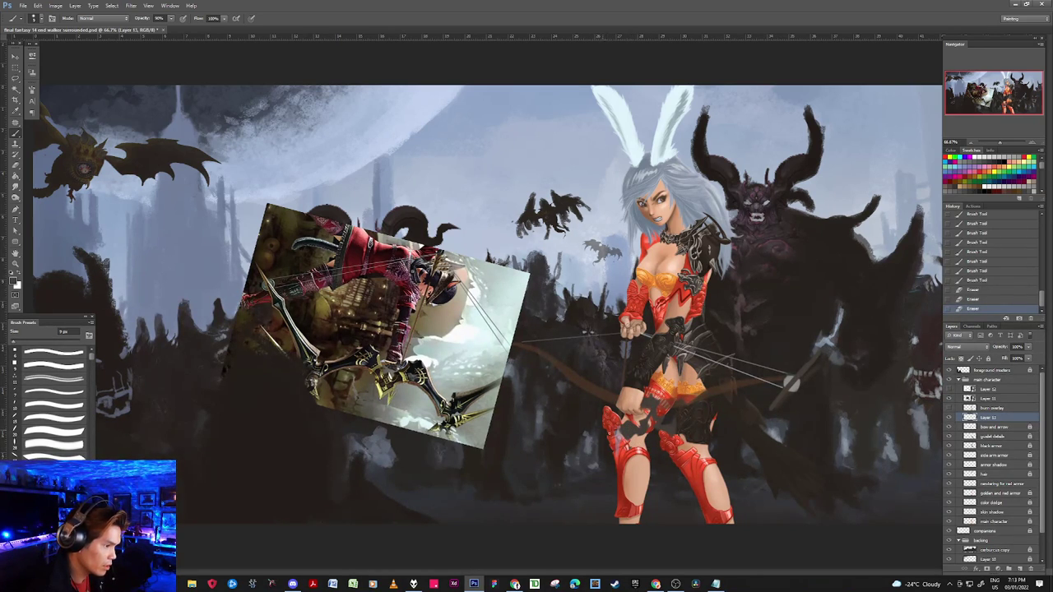
click(629, 437)
click(627, 439)
click(625, 440)
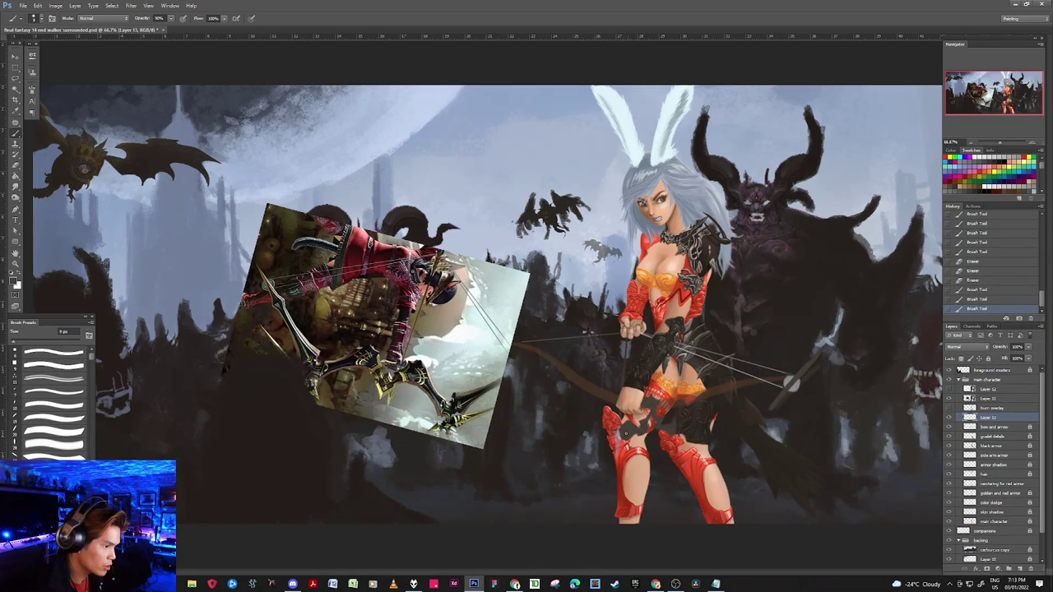
Step: Dab small dark strokes into the middle of the bow grip to rebuild its shape over the knee armour
click(627, 435)
click(626, 436)
click(627, 437)
click(627, 439)
click(627, 439)
click(627, 441)
click(627, 441)
click(627, 443)
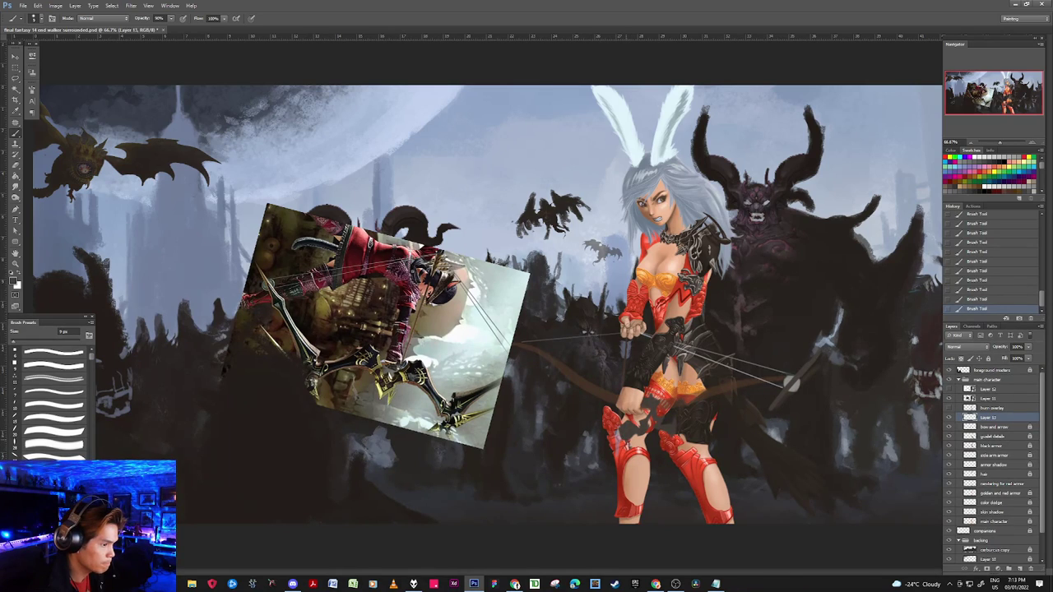
click(623, 443)
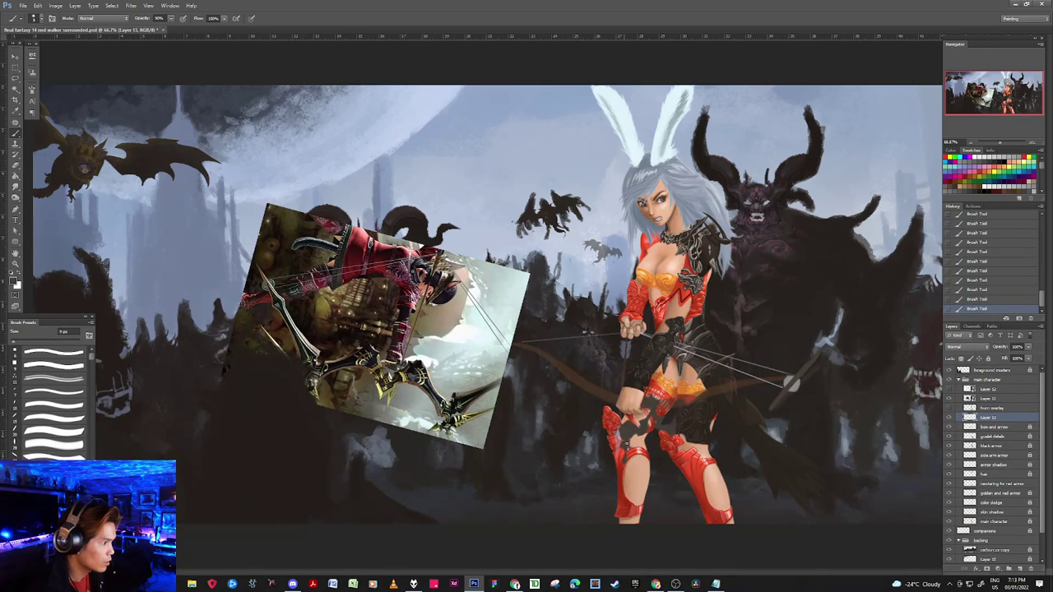
Step: Extend the dark grip shape down to a point over the knee armour and fill its inner side
drag(627, 461, 644, 449)
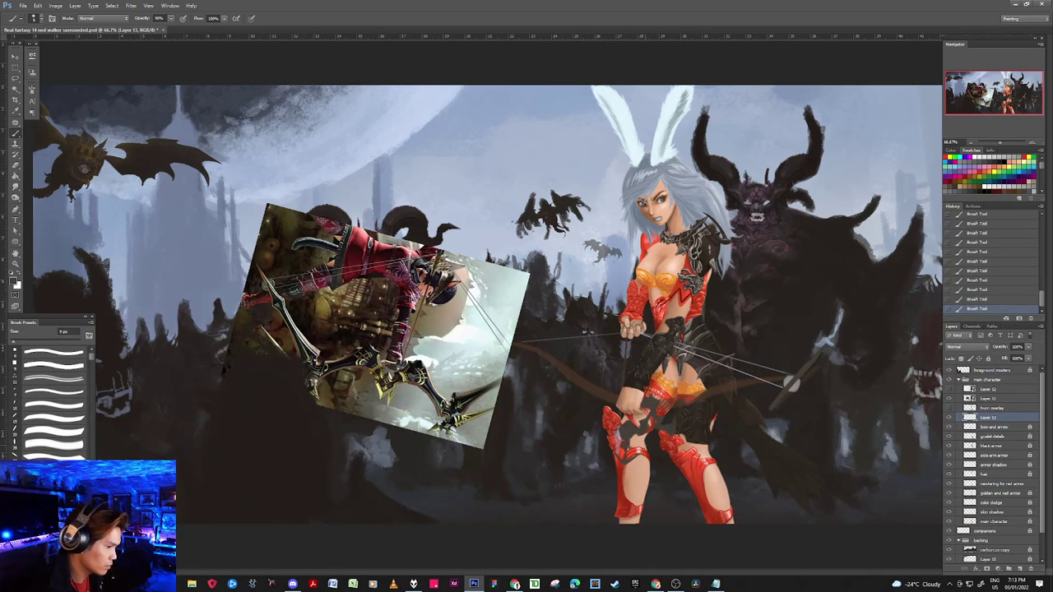
drag(627, 462, 636, 455)
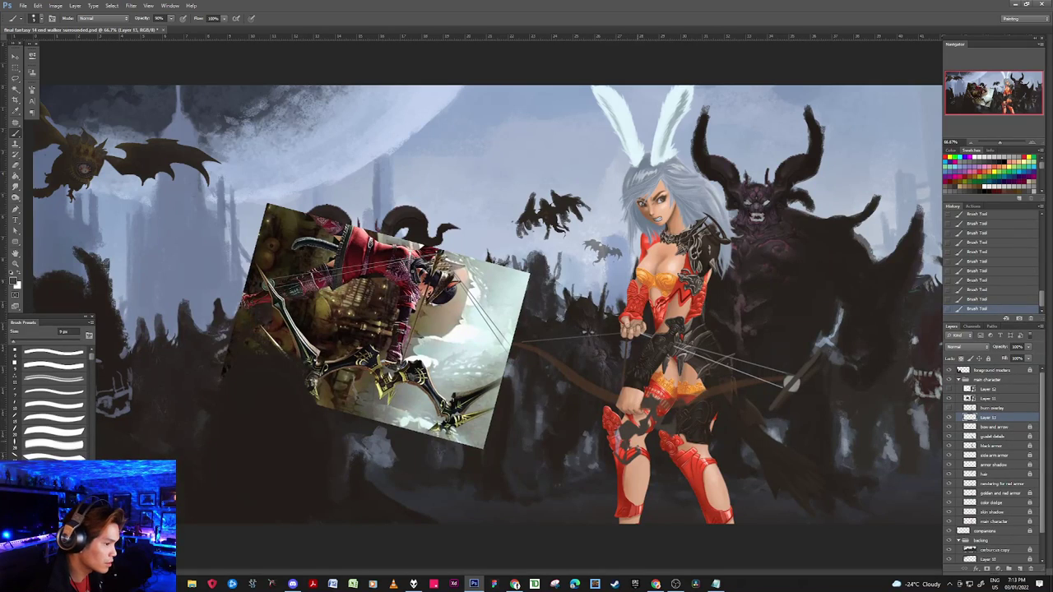
drag(640, 436, 641, 447)
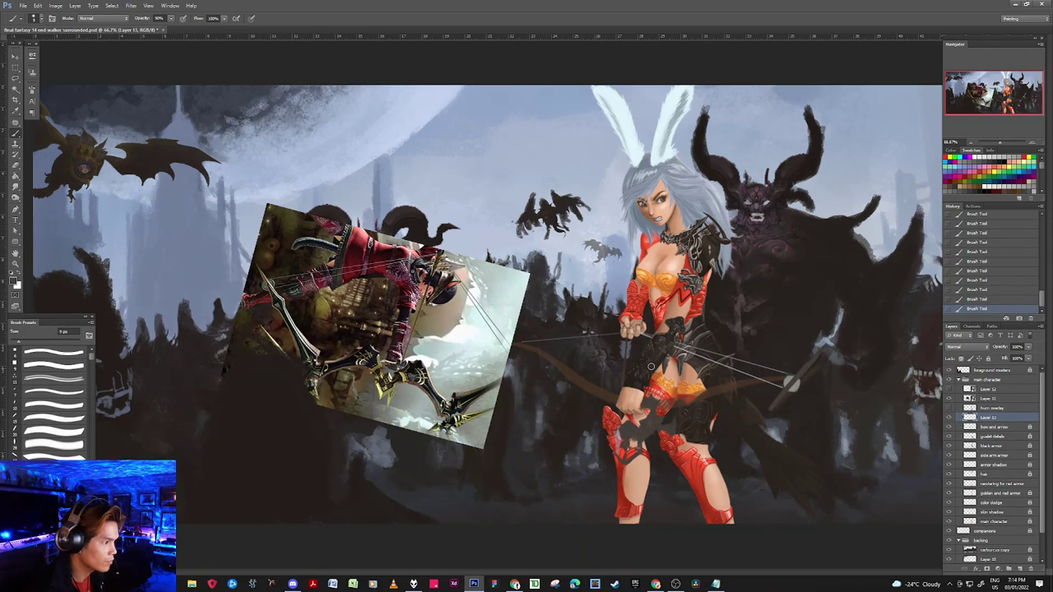
Step: Sample an olive-gold from the reference bow and paint angular trim around the lower edge of the dark grip
alt+click(408, 375)
key(bracketright)
key(bracketright)
key(bracketright)
key(bracketright)
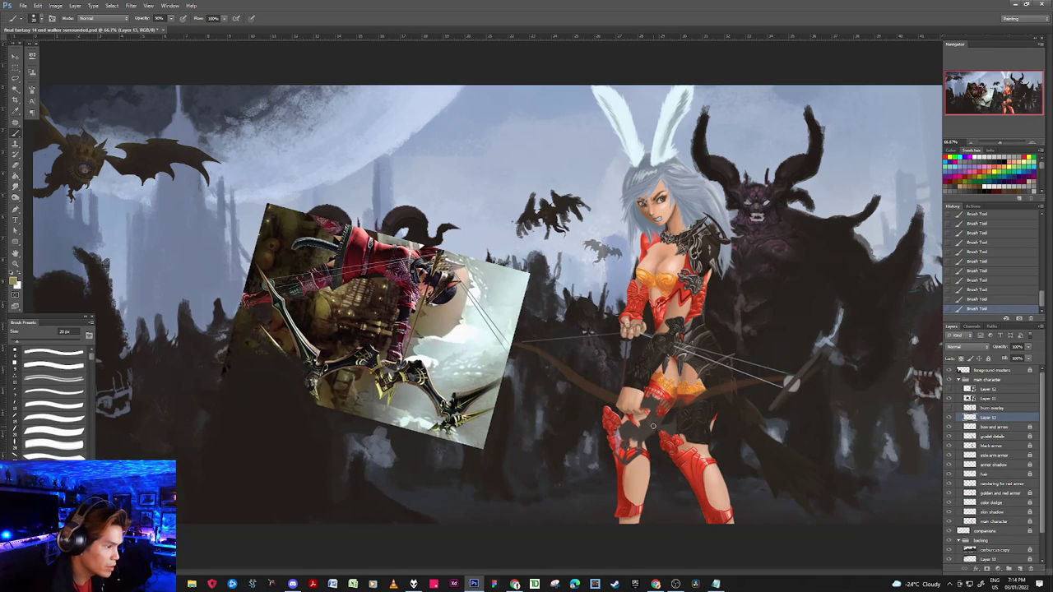
mouse_move(657, 423)
mouse_down()
mouse_move(623, 460)
mouse_move(612, 443)
mouse_up()
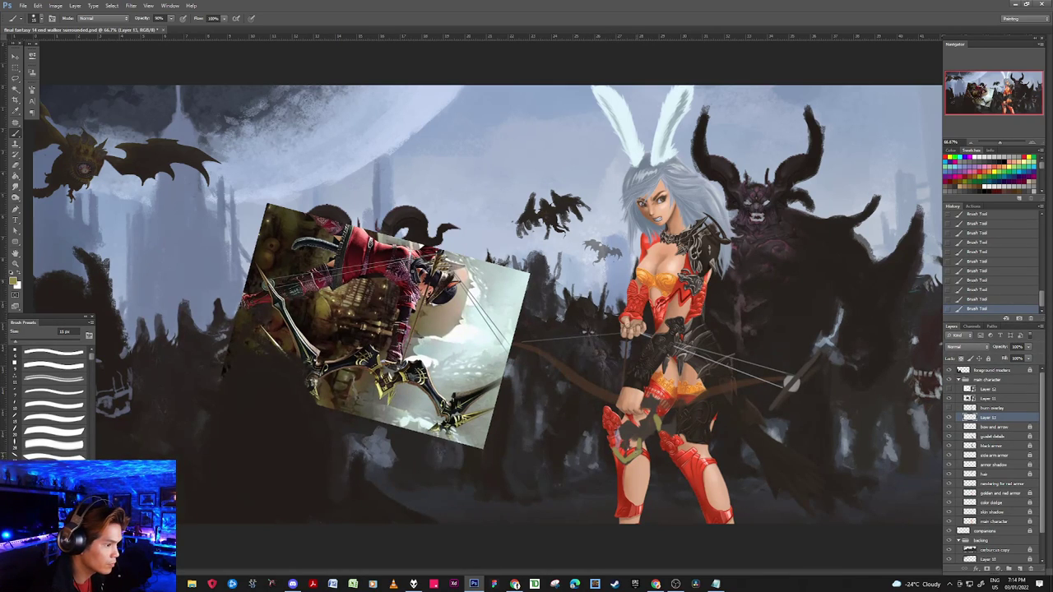
Step: Paint dark accents and more olive-gold, sampled from the reference bow, within the grip's lower trim
key(d)
drag(630, 452, 634, 444)
alt+click(390, 383)
drag(631, 450, 629, 445)
alt+click(629, 456)
alt+click(628, 453)
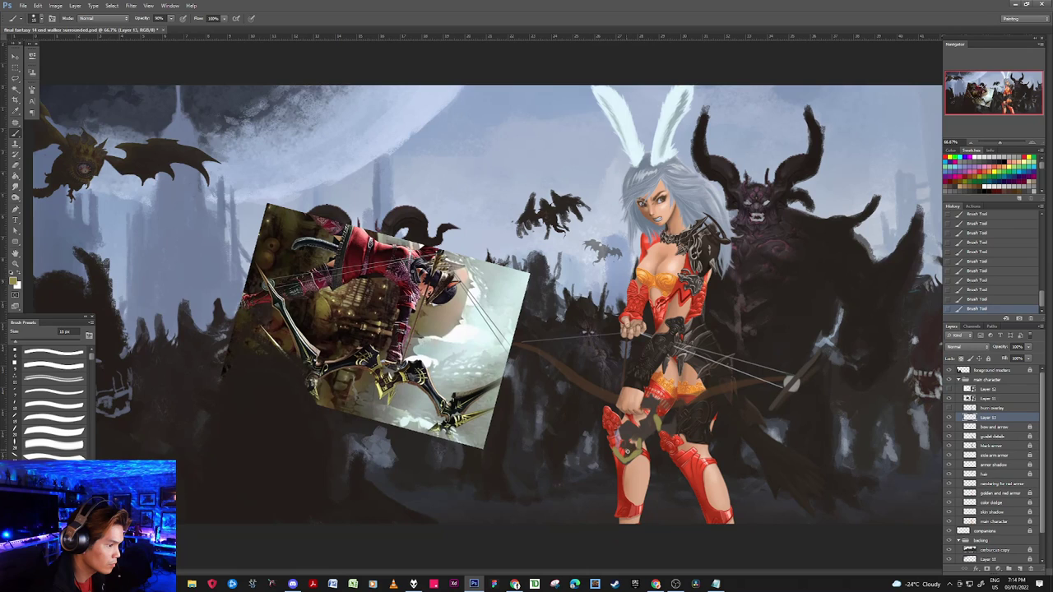
Step: Refine the grip ornament's edges with small strokes, alternating colours sampled from its olive trim, dark core and surrounding armour
alt+click(636, 445)
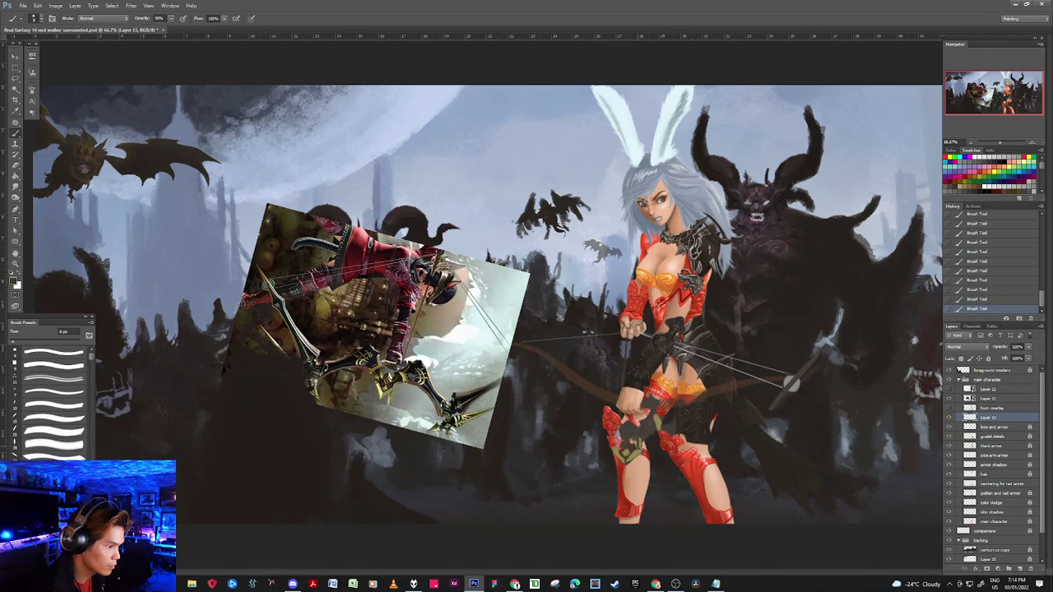
alt+click(645, 439)
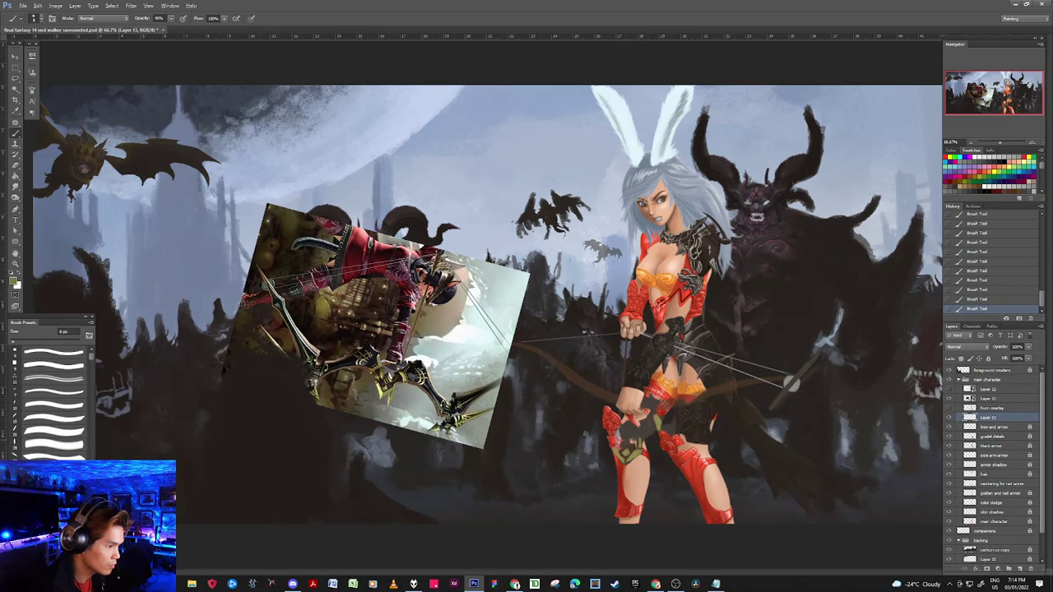
alt+click(619, 454)
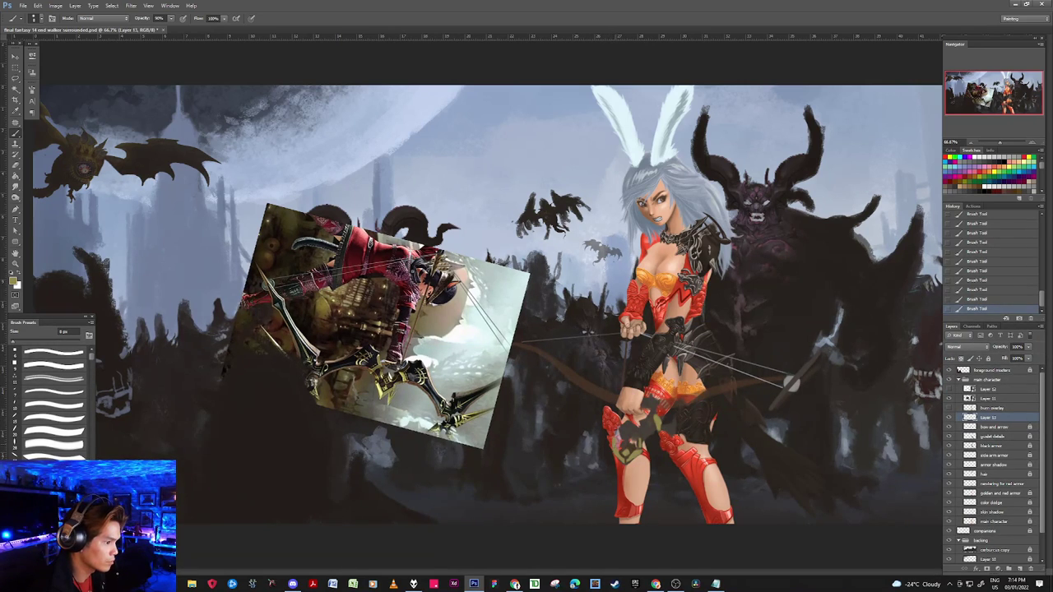
alt+click(645, 438)
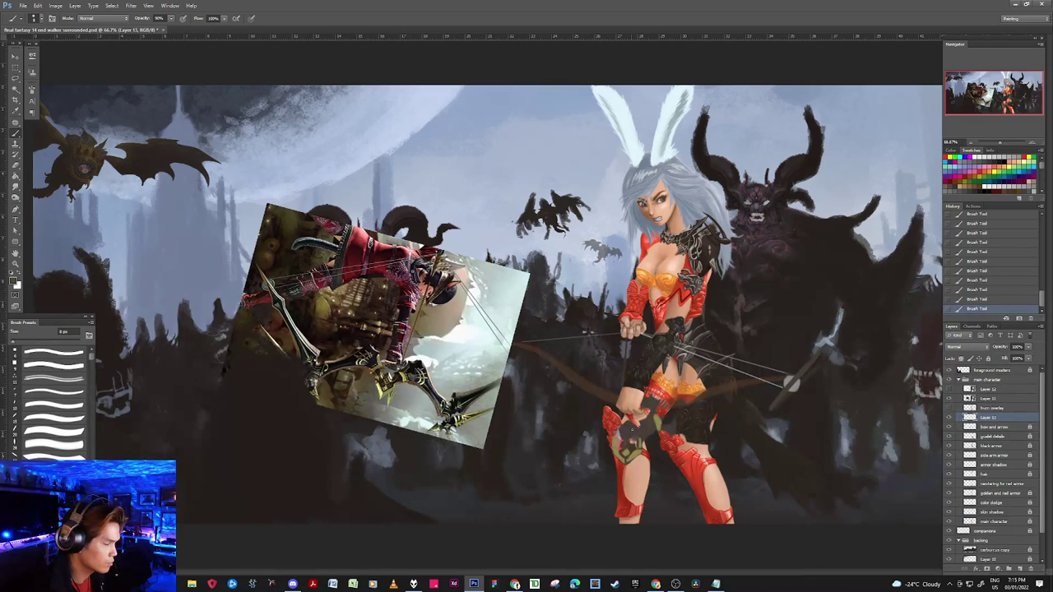
alt+click(634, 456)
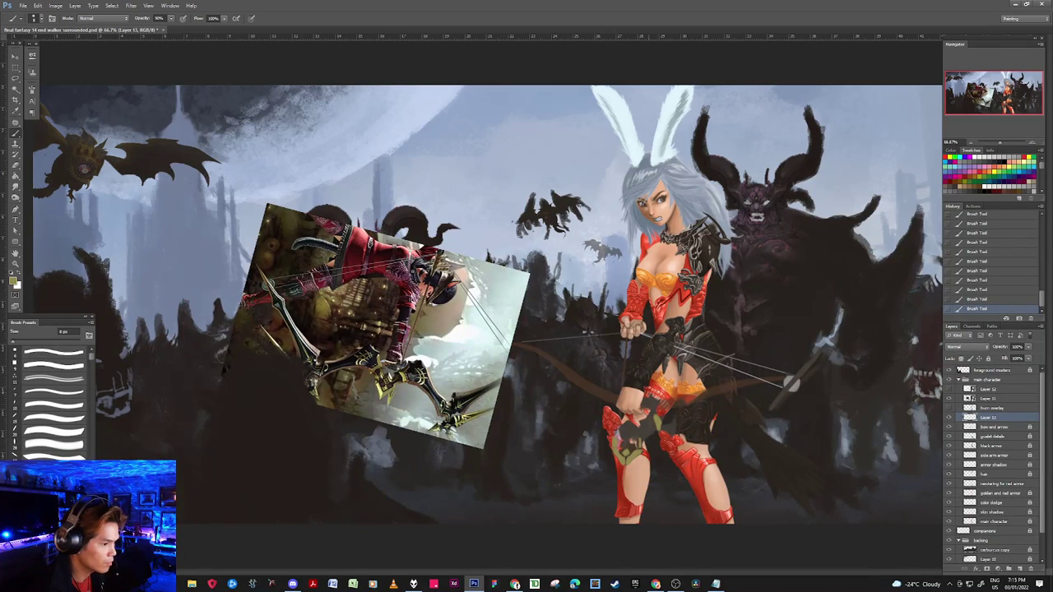
alt+click(622, 449)
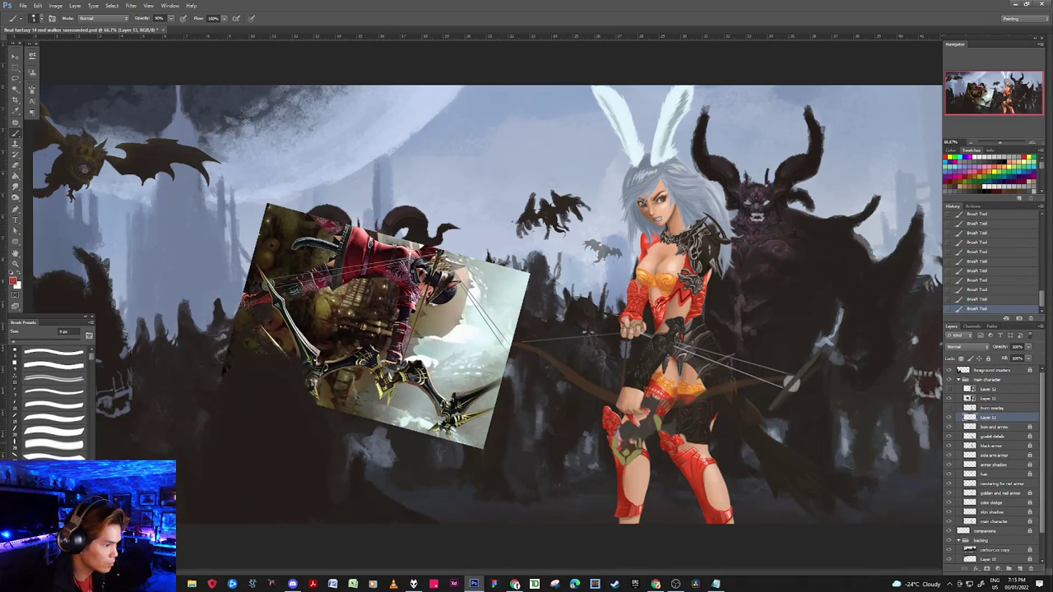
alt+click(624, 443)
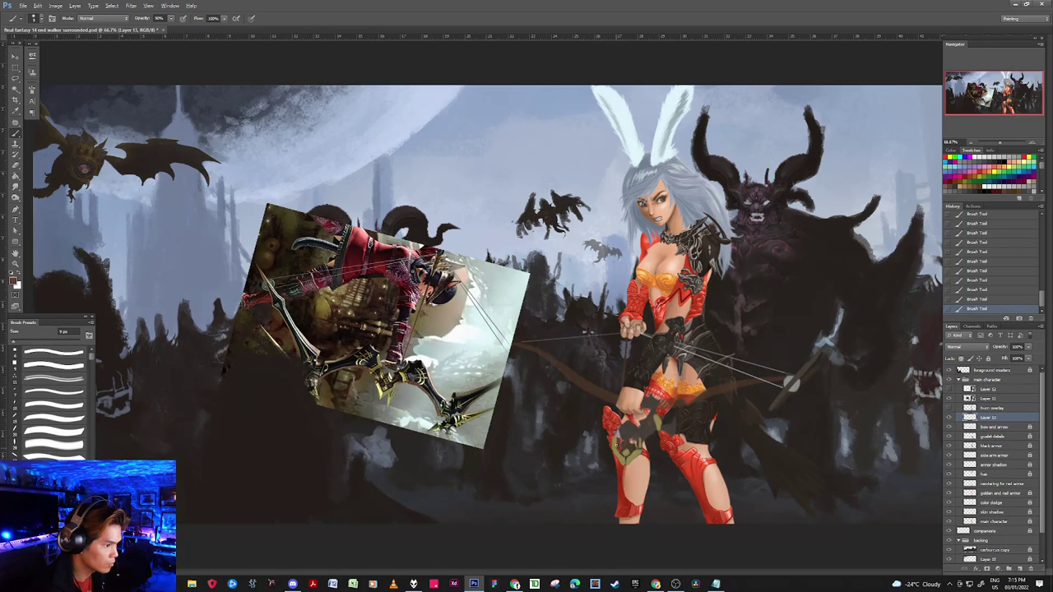
alt+click(634, 445)
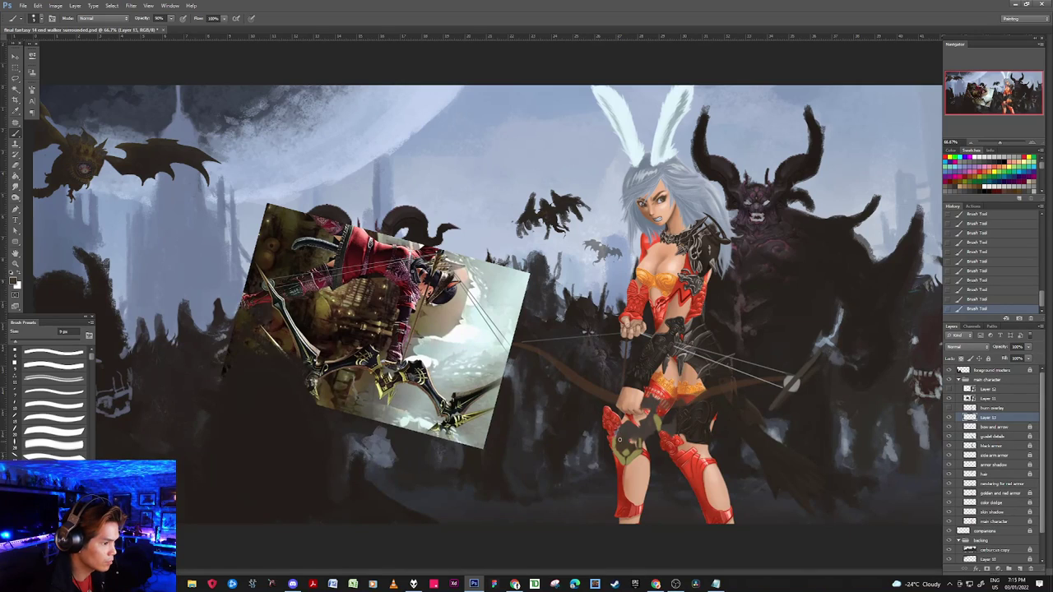
Step: Paint broader olive-gold prongs around the grip ornament over the knee armour with an enlarged brush
alt+click(629, 445)
key(bracketright)
key(bracketright)
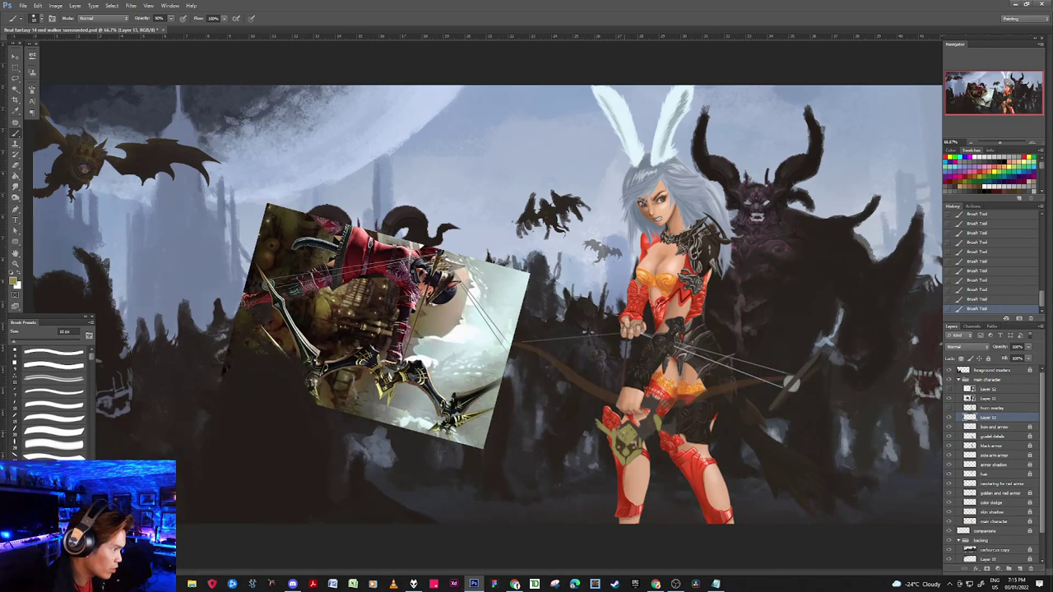
key(bracketright)
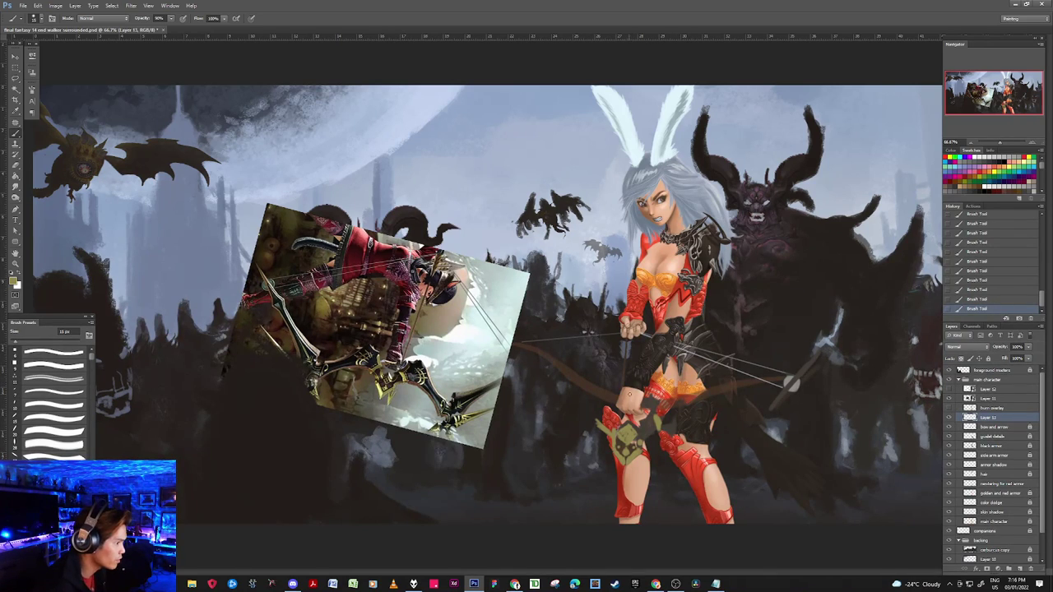
Step: Shape the diamond pattern and upper edge of the grip ornament with sampled dark and olive tones, using a 9 px brush
alt+click(638, 436)
key(bracketleft)
key(bracketleft)
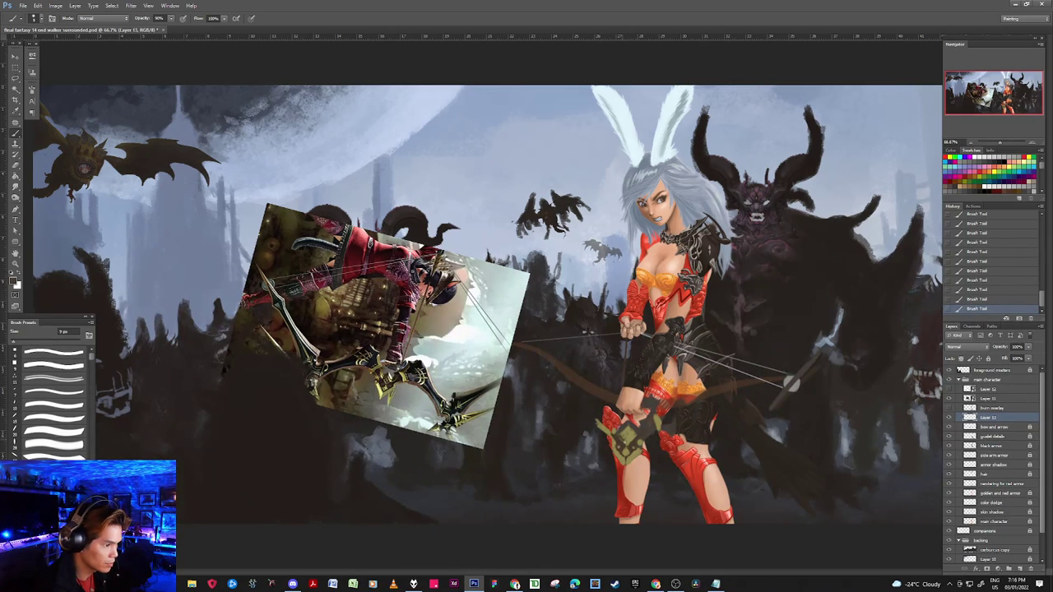
alt+click(628, 438)
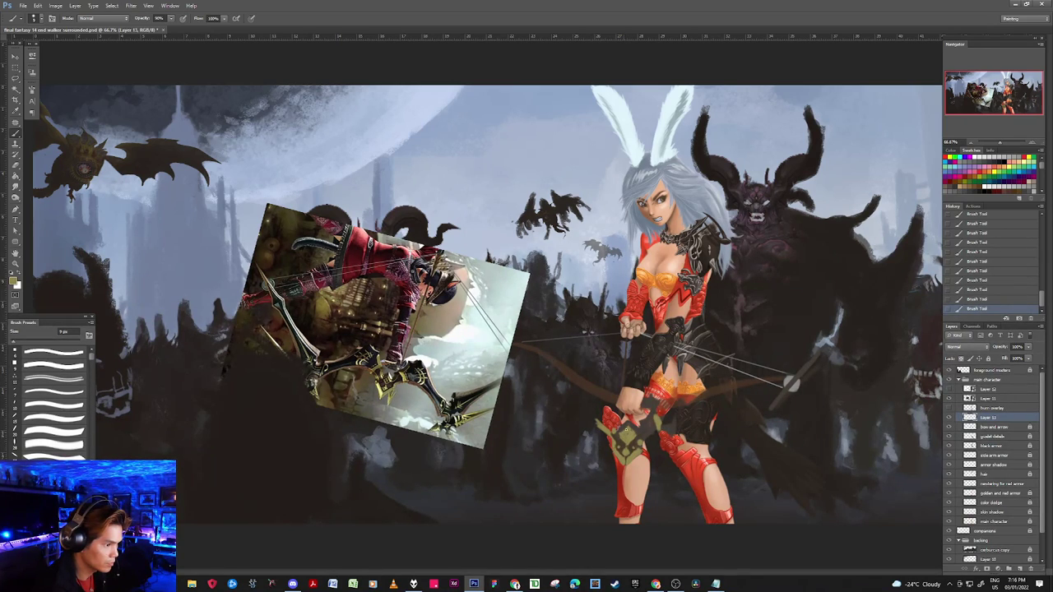
alt+click(624, 430)
alt+click(621, 433)
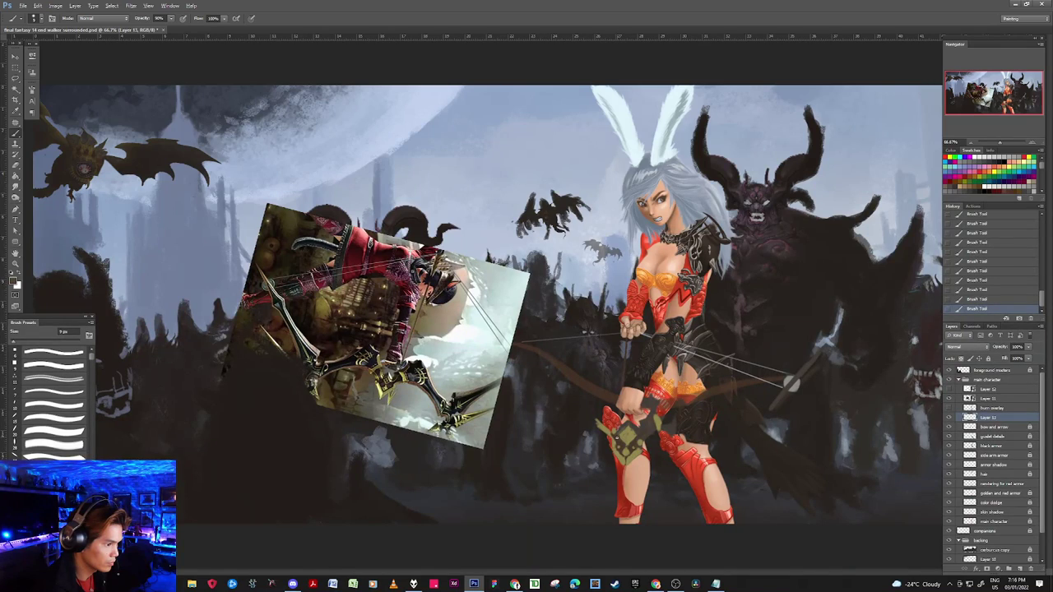
alt+click(618, 426)
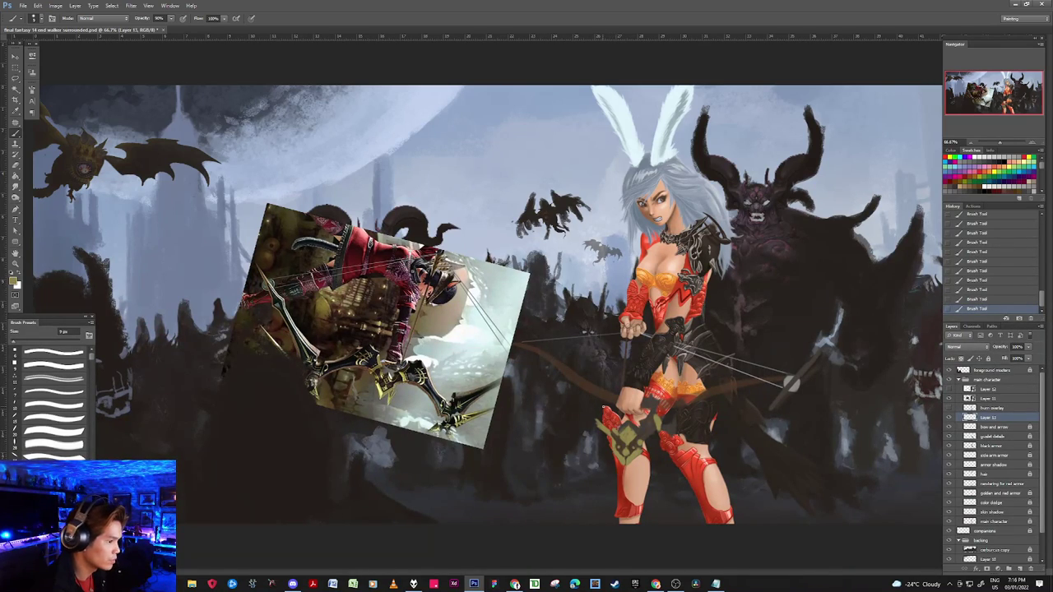
key(x)
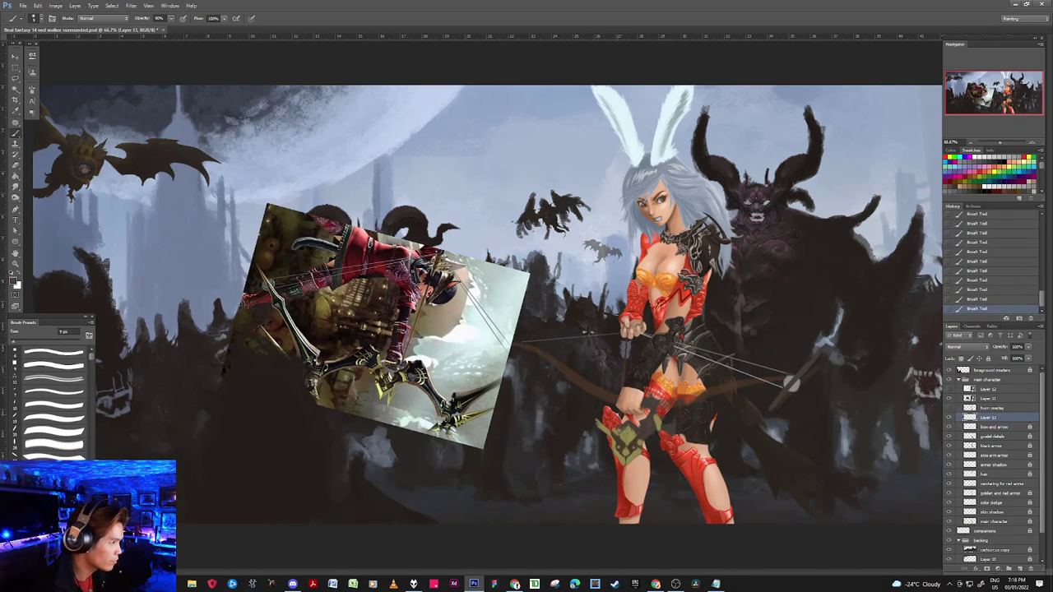
key(x)
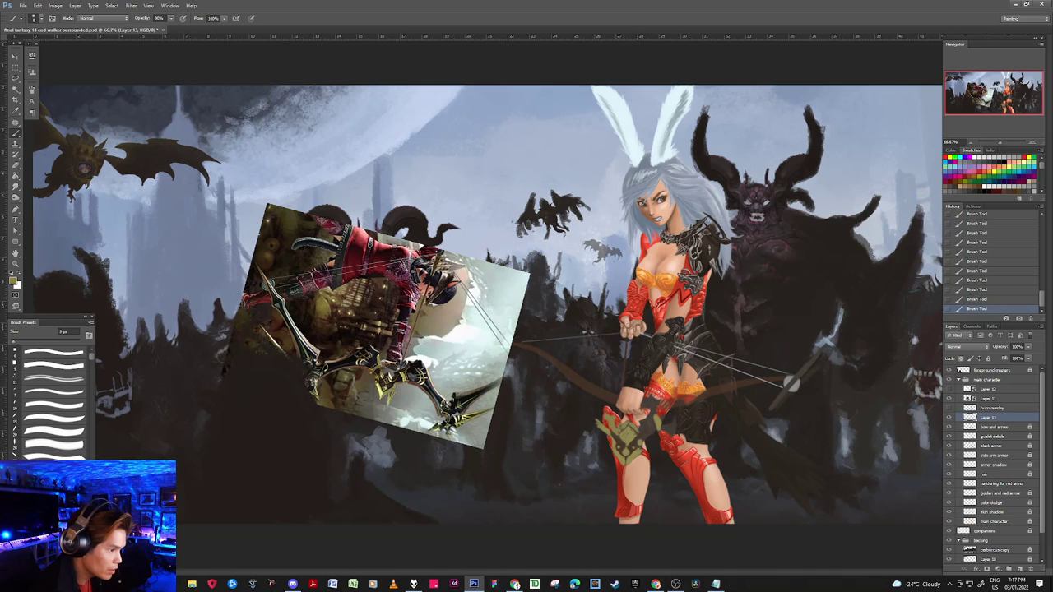
Step: Paint an olive-gold bow limb rising from the grip over the upper thigh, using resampled colour and a larger brush
alt+click(635, 422)
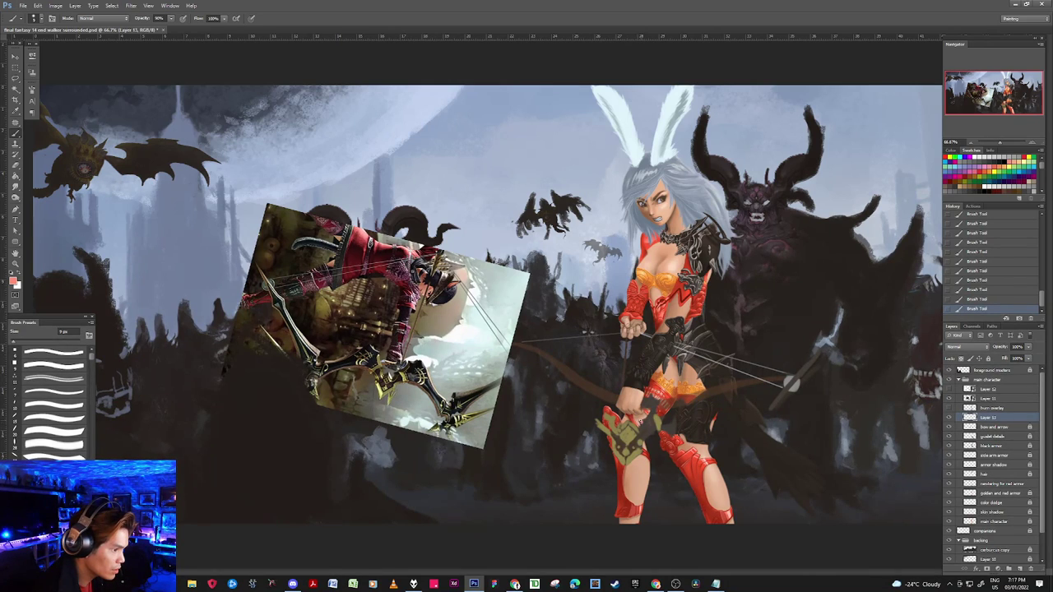
alt+click(618, 416)
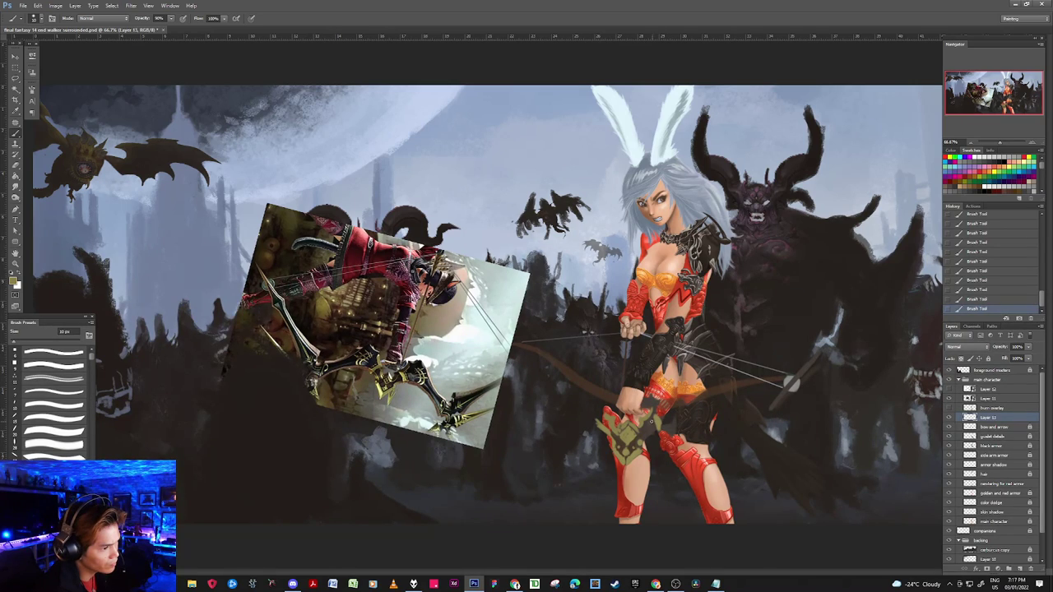
key(bracketright)
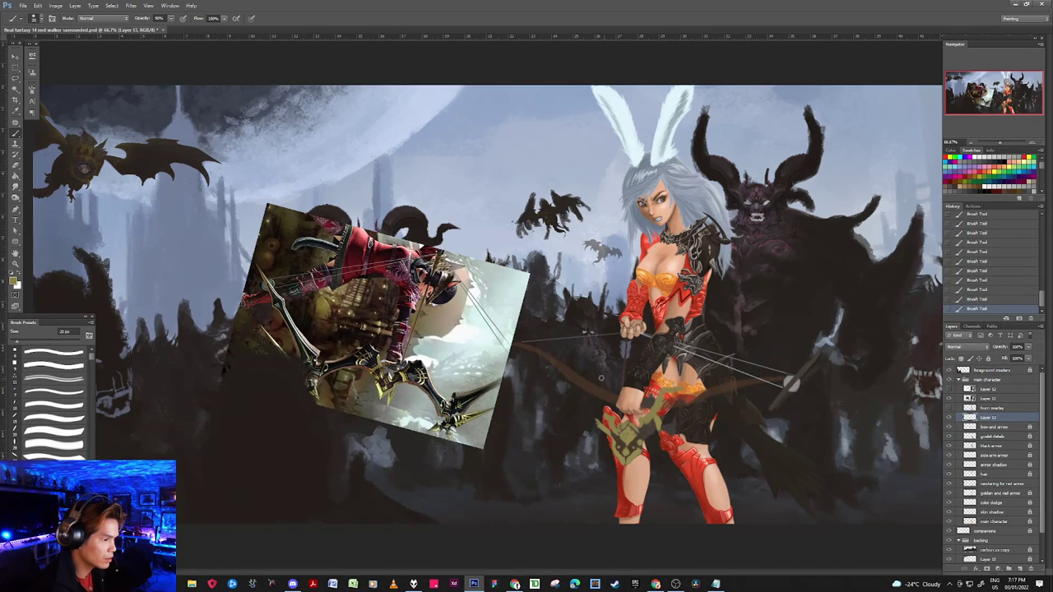
Step: Block in the bow's outer limb with olive-gold strokes past the far knee to a jagged tip, and mark the opposite limb
drag(596, 378, 589, 374)
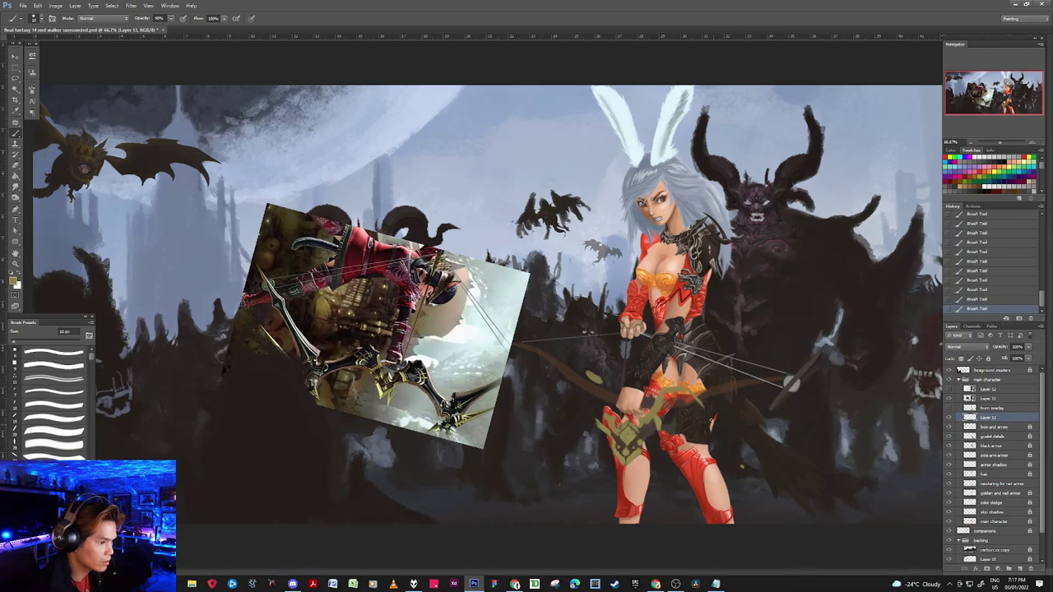
drag(707, 415, 730, 450)
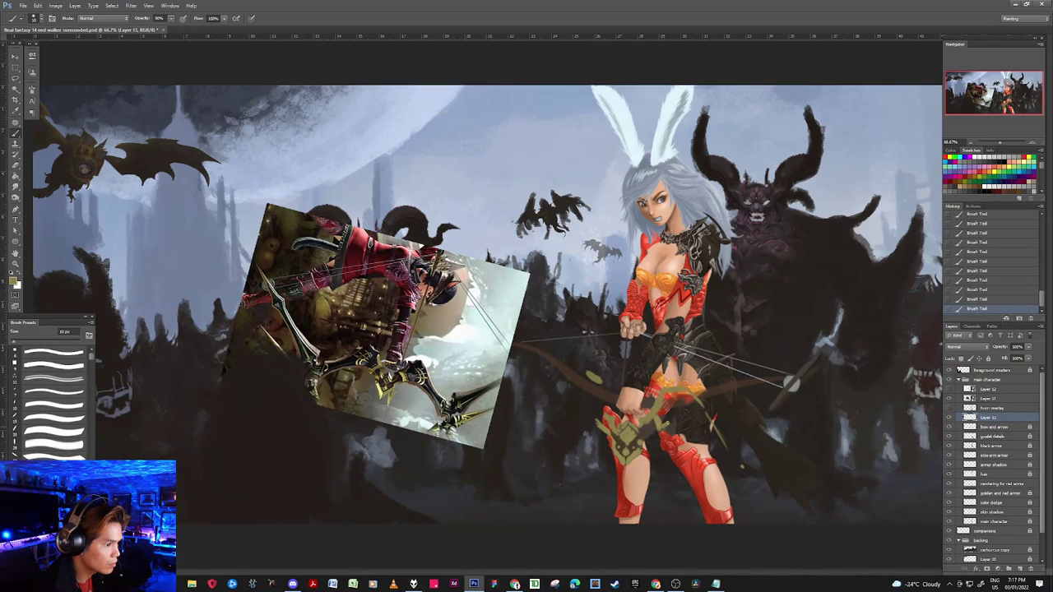
drag(674, 421, 686, 422)
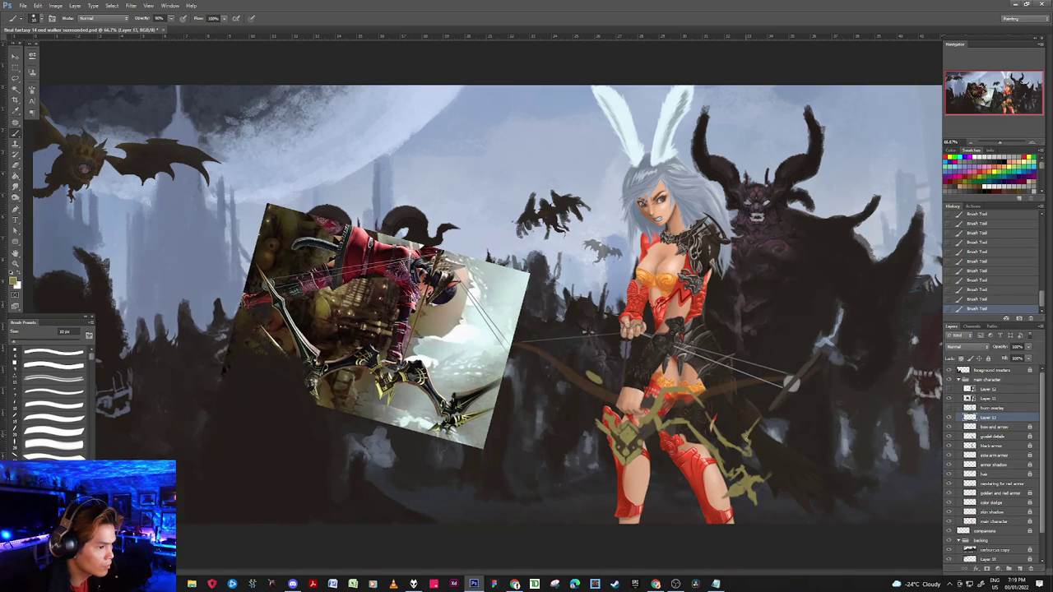
Step: Paint an olive-gold blade rising from the bow's outer limb towards the bowstring's end, and trim its edges with the Eraser
drag(746, 432, 761, 417)
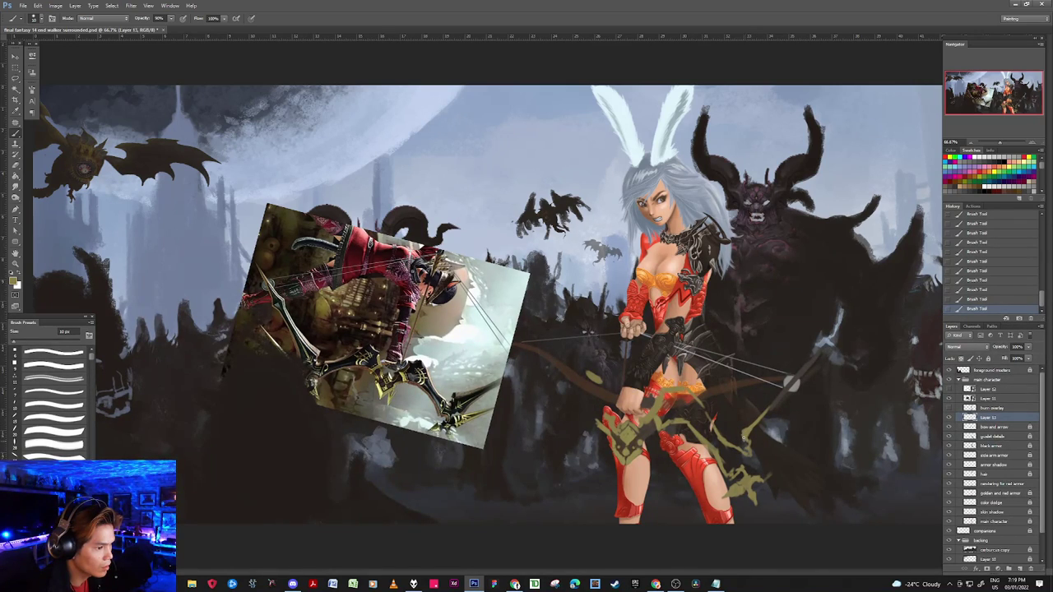
drag(767, 414, 812, 361)
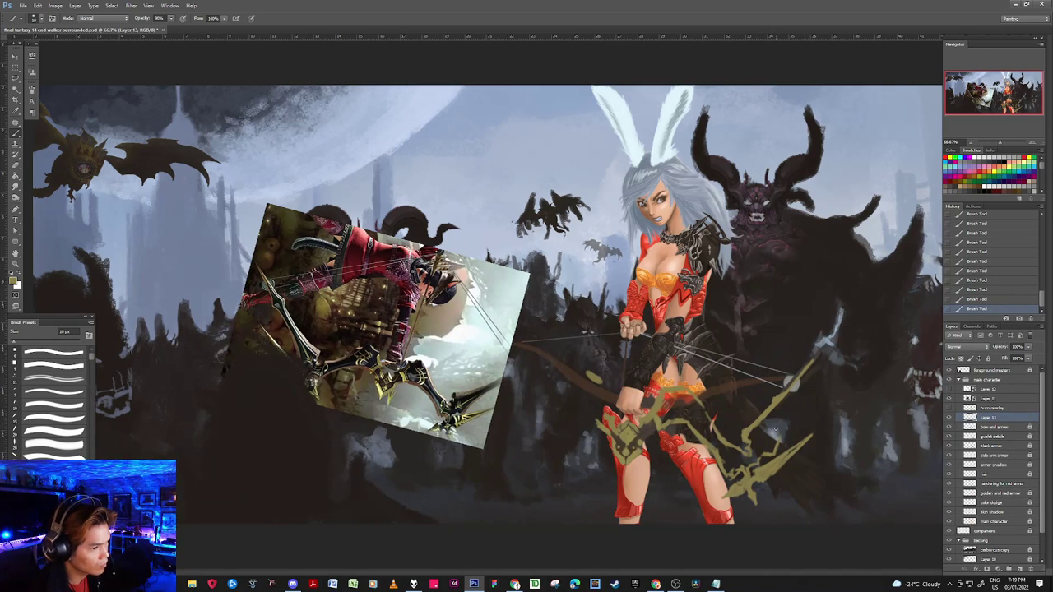
drag(781, 431, 818, 357)
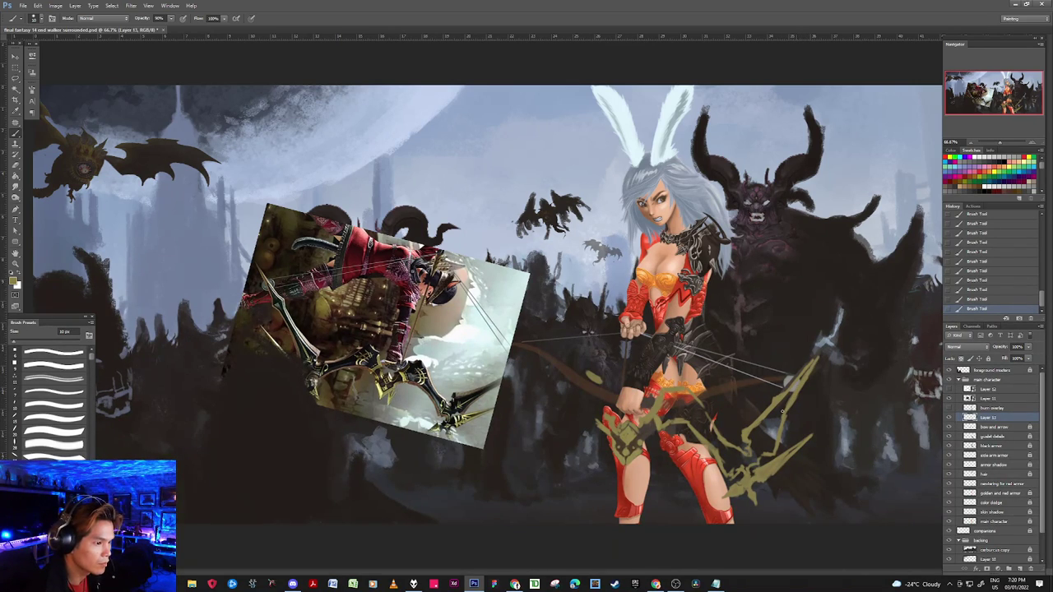
click(740, 437)
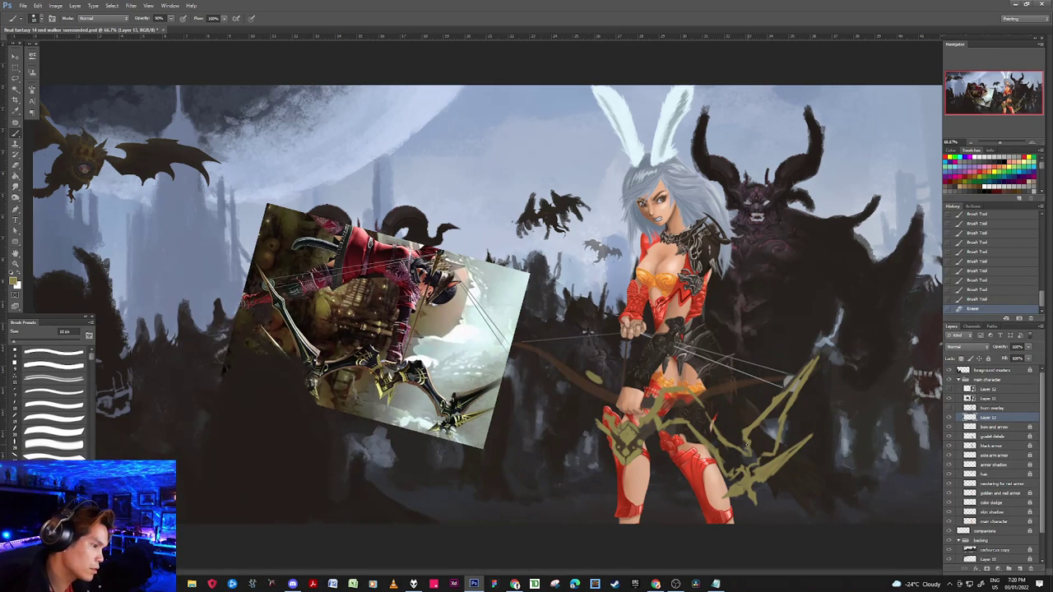
click(740, 433)
click(743, 431)
click(744, 412)
click(771, 393)
click(791, 370)
Step: Paint a round pale grey orb where the bowstring meets the new blade, using a sampled grey and a 30 px brush
alt+click(788, 381)
alt+click(786, 383)
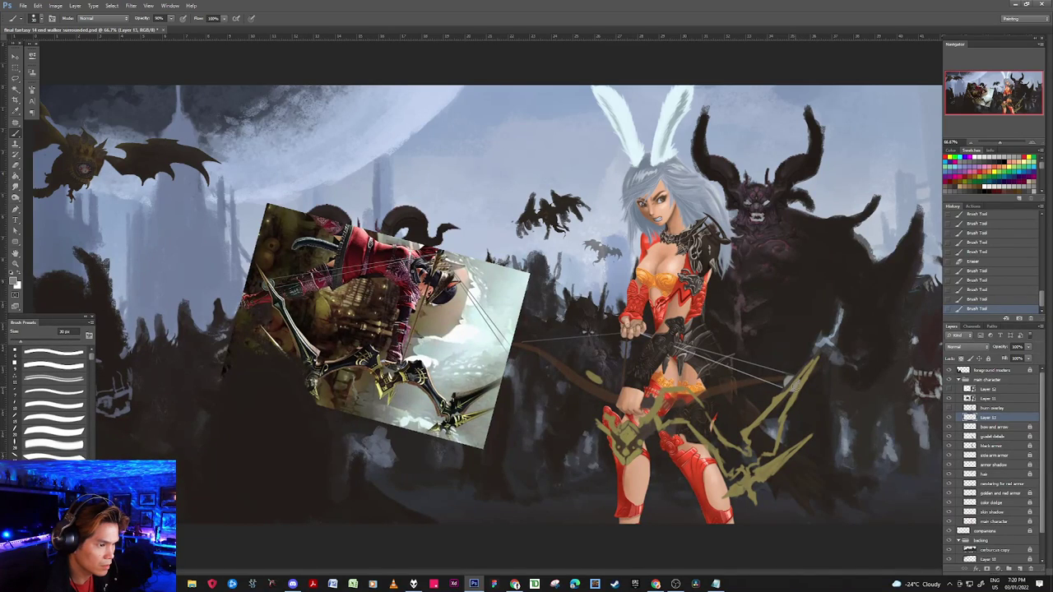
click(789, 381)
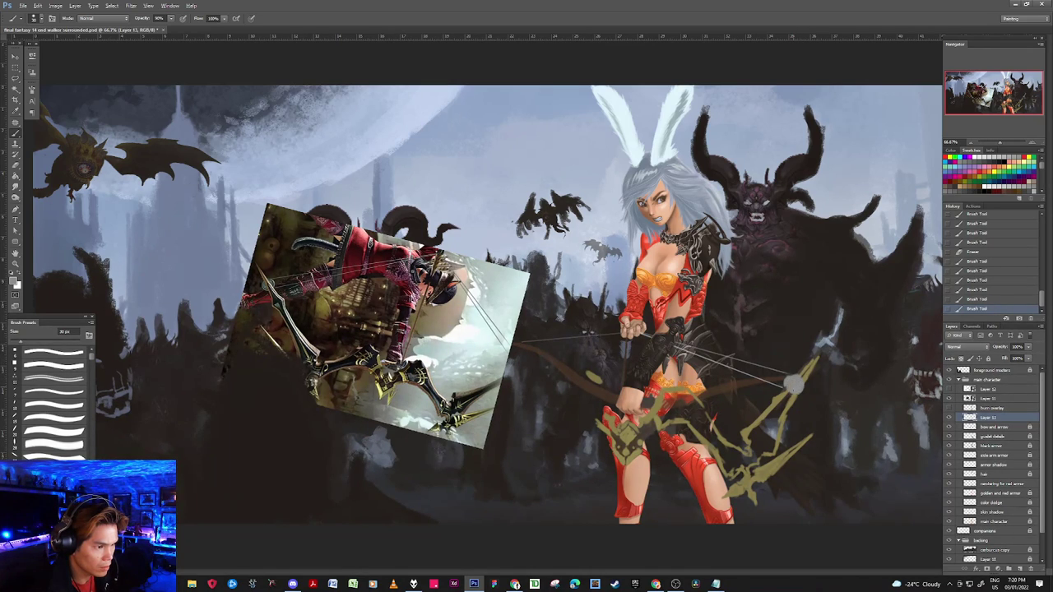
click(793, 381)
click(793, 381)
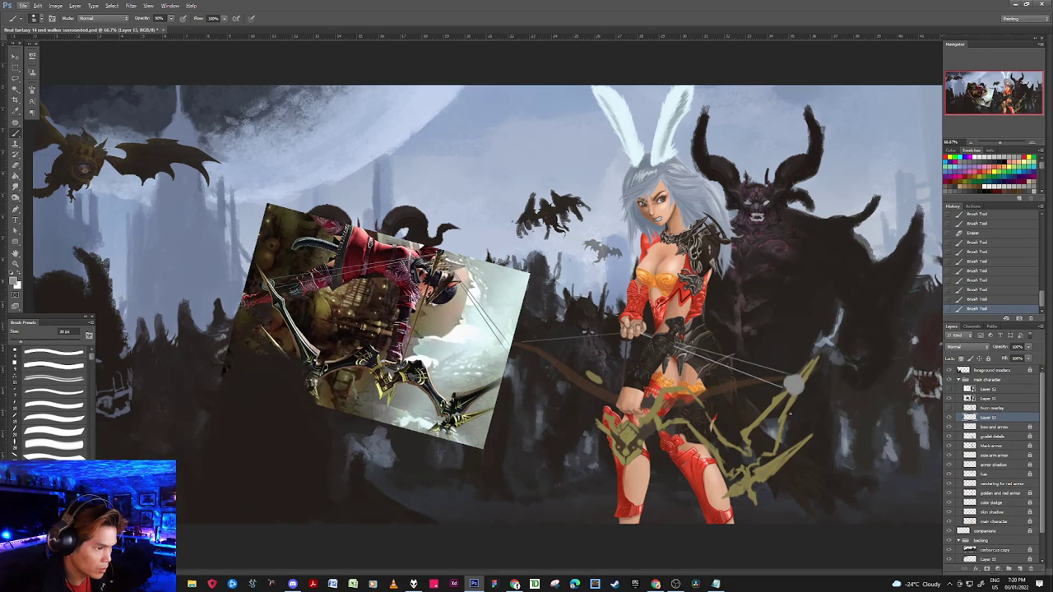
Step: Resample the olive-gold tone and erase the blade's excess width and its upper tip around the orb
alt+click(794, 397)
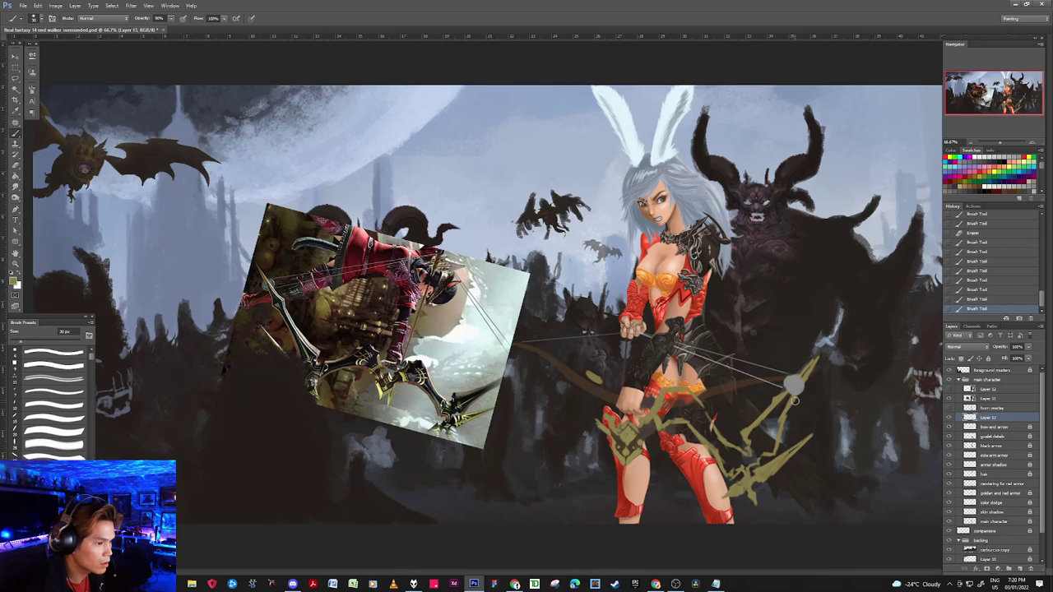
drag(734, 434, 753, 423)
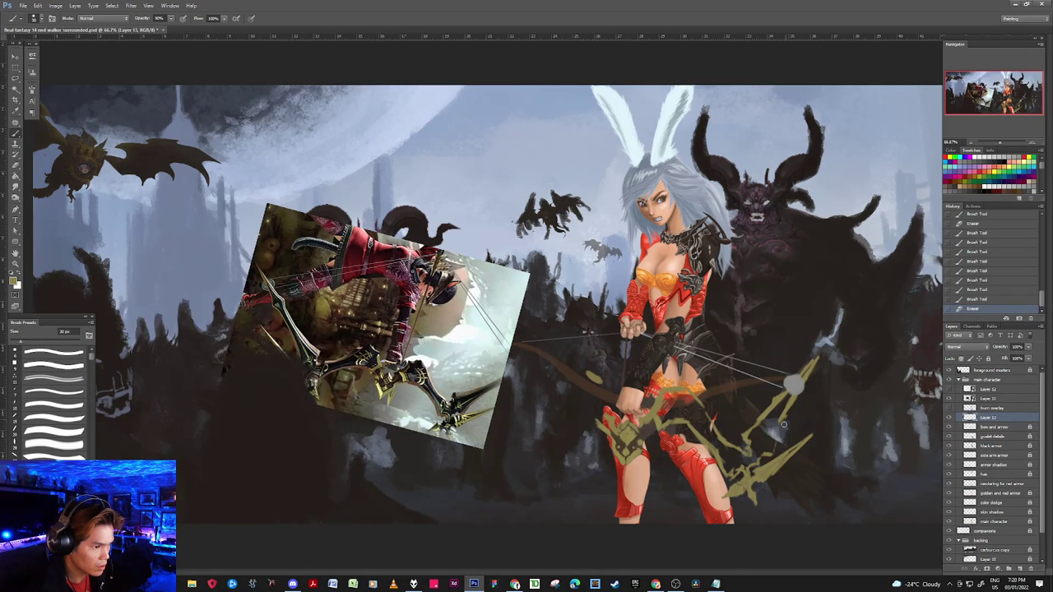
drag(761, 416, 775, 399)
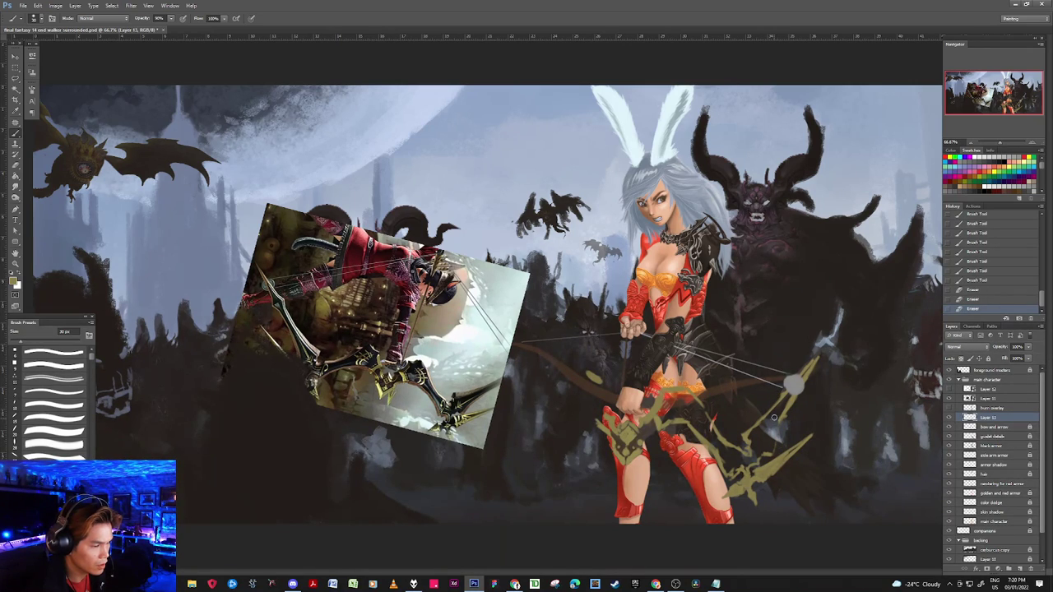
drag(803, 399, 824, 356)
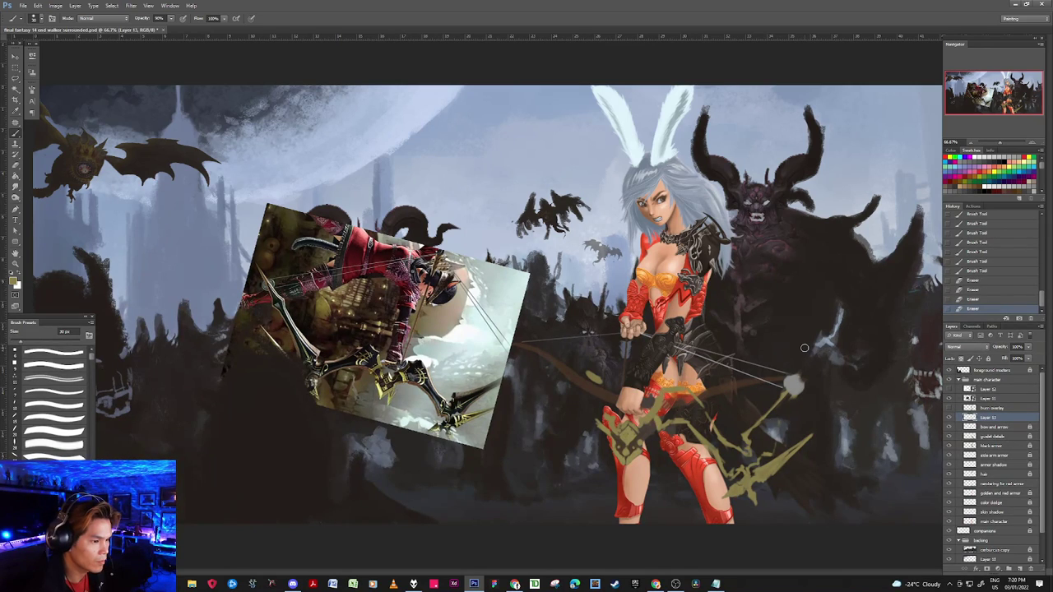
Step: Repaint the blade as a thinner, barbed olive-gold spike extending past the orb, using a smaller brush and Eraser corrections
key(bracketleft)
key(bracketleft)
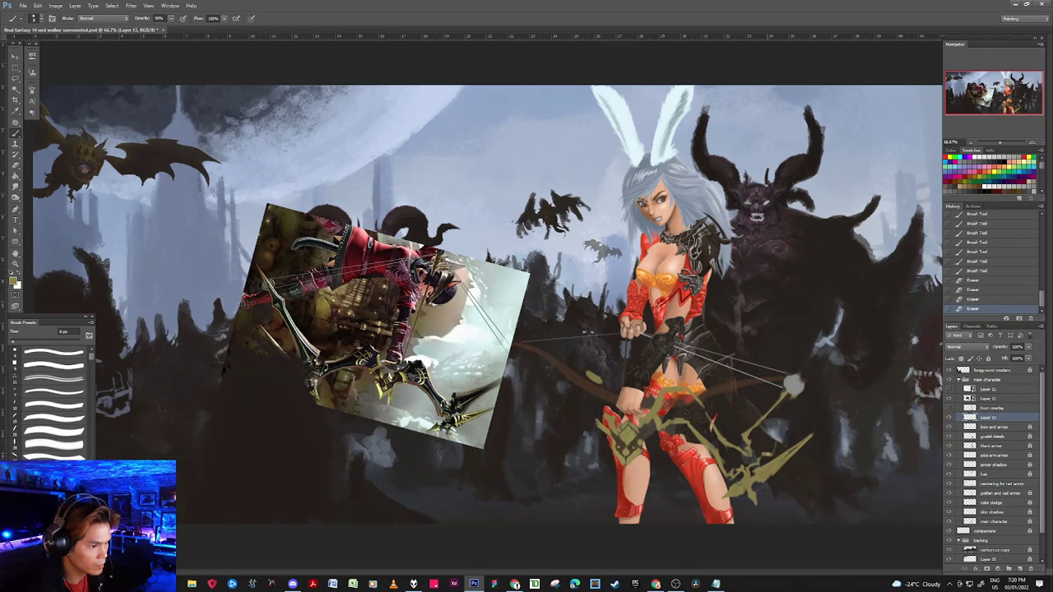
drag(770, 445, 772, 453)
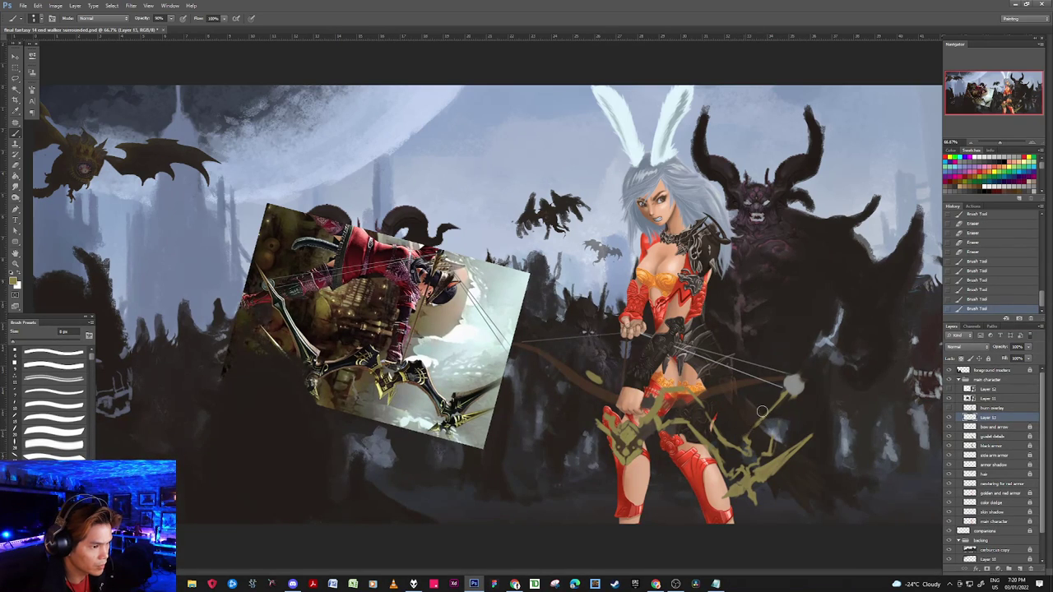
key(e)
drag(780, 404, 774, 396)
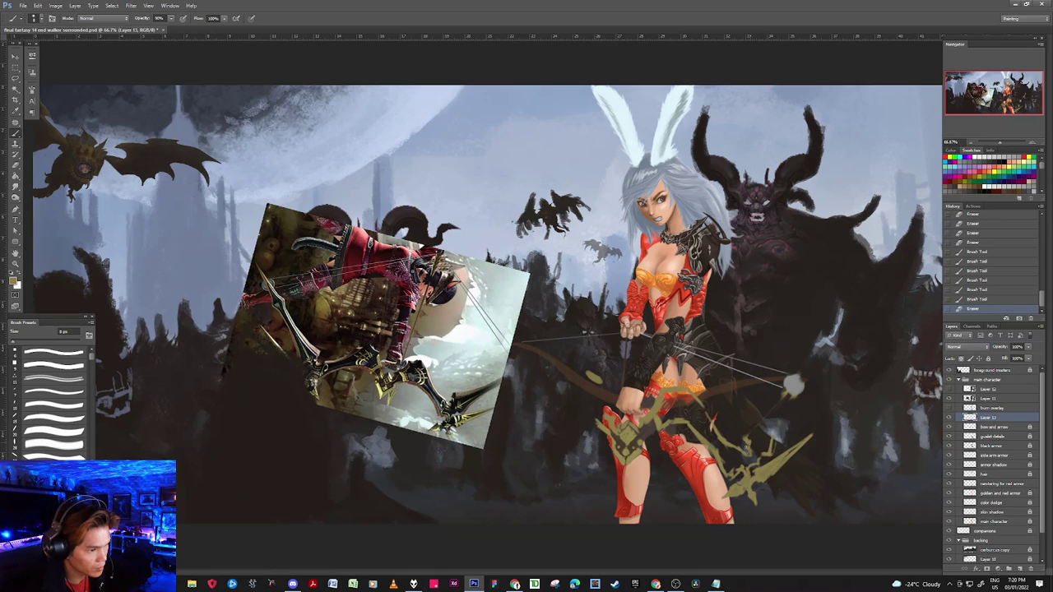
click(746, 441)
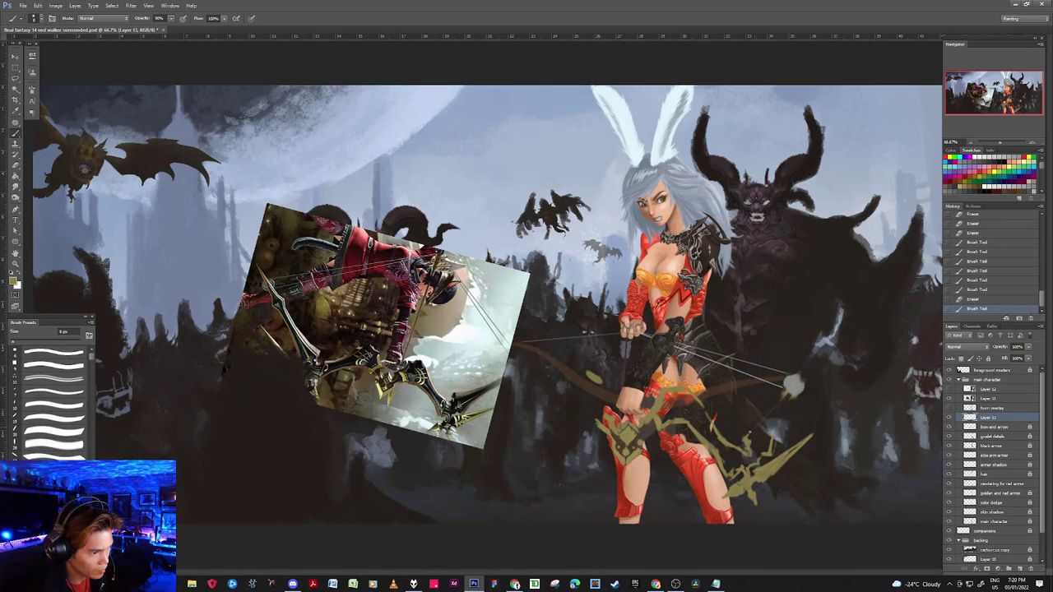
mouse_move(751, 435)
mouse_down()
mouse_move(765, 418)
mouse_move(778, 421)
mouse_move(762, 426)
mouse_move(791, 398)
mouse_up()
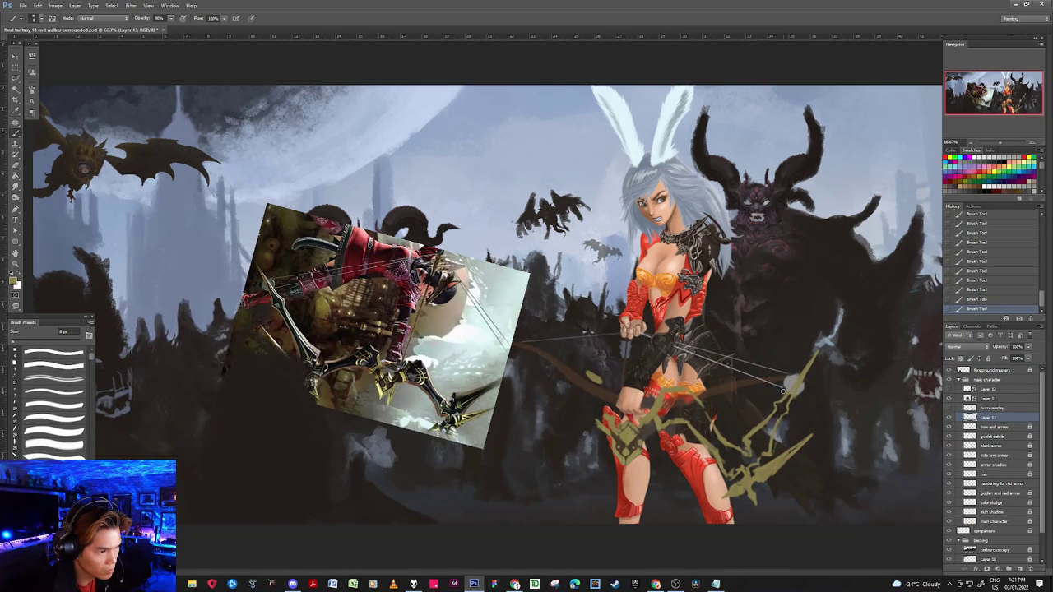
Step: Erase stray edges around the spike's tip, its lower barb and the joint with the outer limb
key(e)
click(797, 403)
click(795, 401)
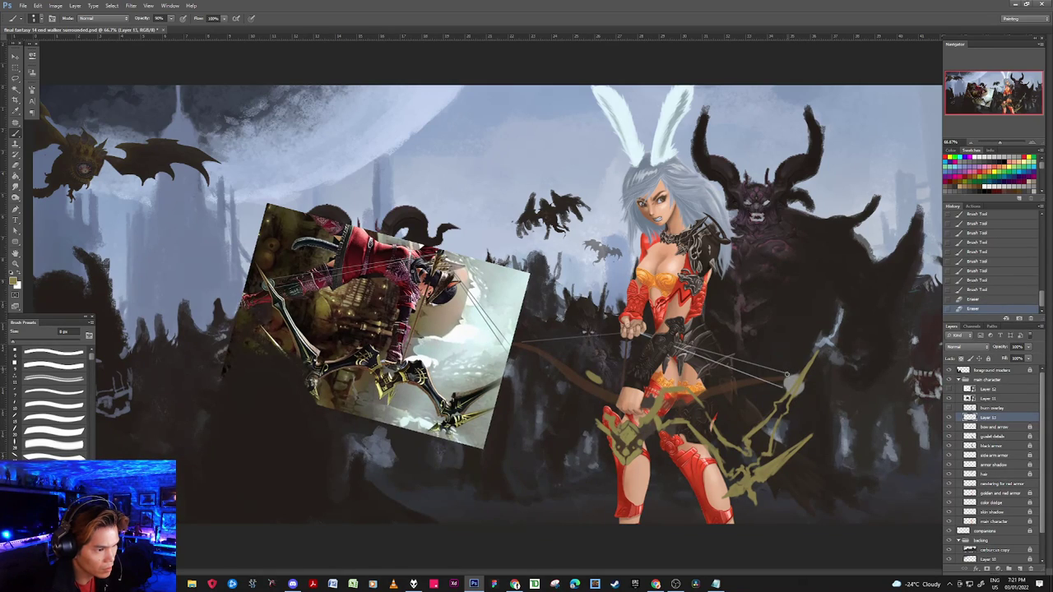
click(790, 370)
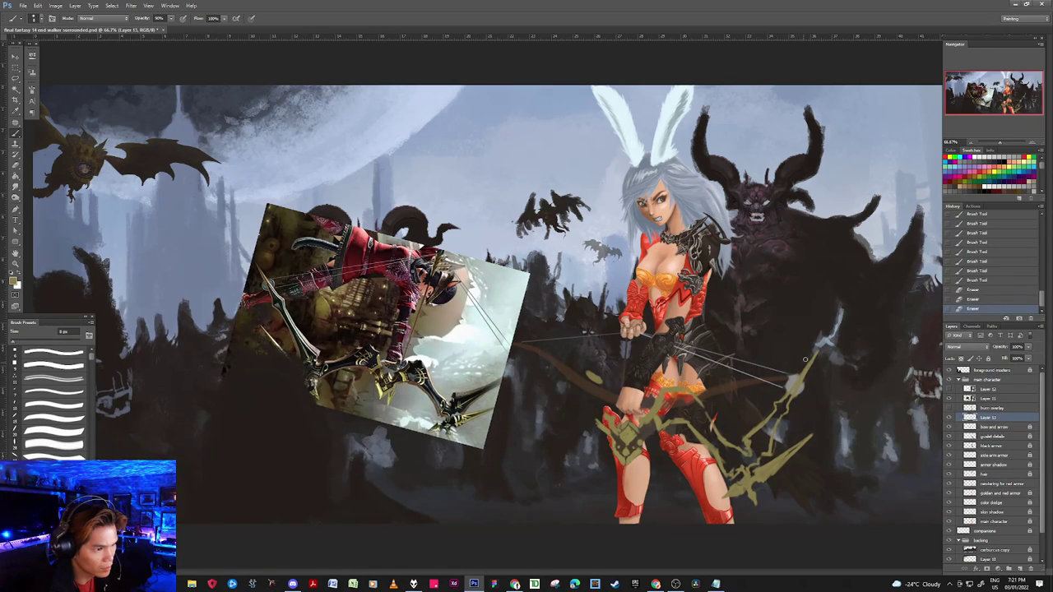
drag(814, 347, 802, 368)
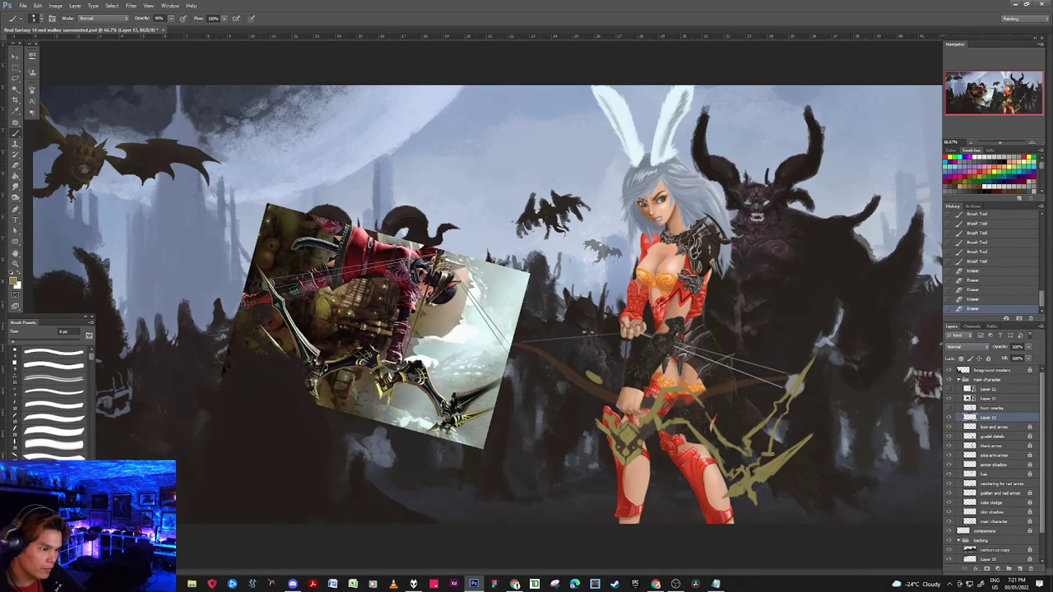
drag(773, 454, 743, 431)
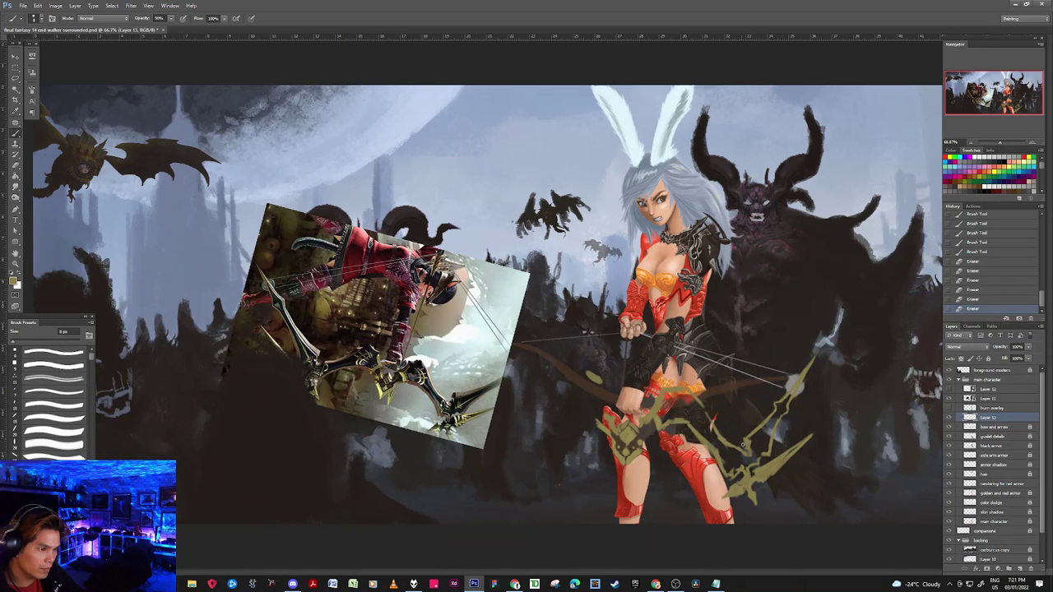
click(740, 429)
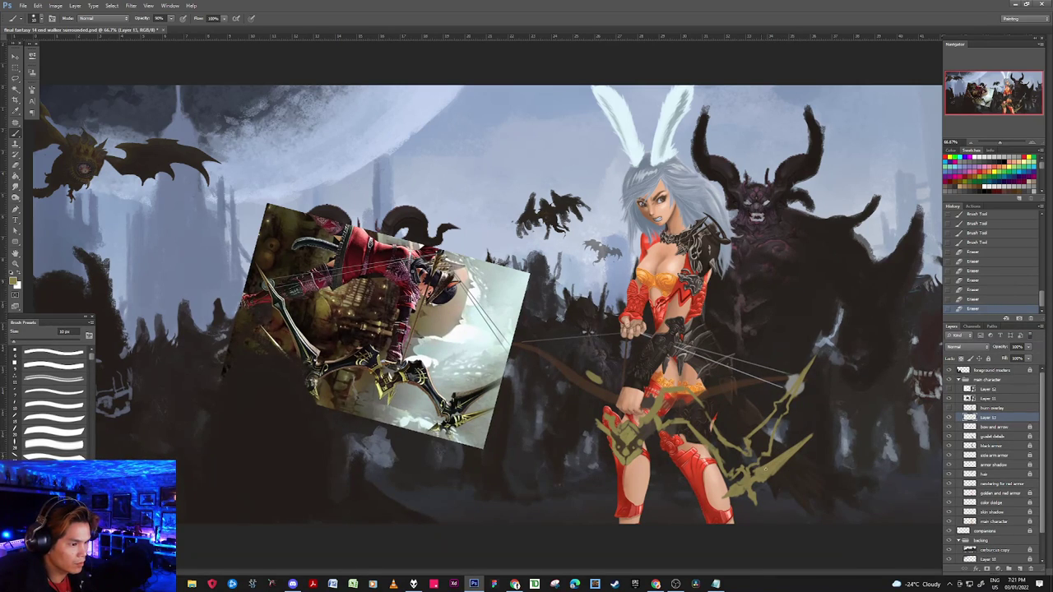
Step: Refine the outer limb's pointed tip and the thin spike with olive-gold strokes and erasing, then touch up the grey orb
drag(793, 450, 779, 462)
drag(791, 451, 777, 465)
drag(786, 396, 777, 408)
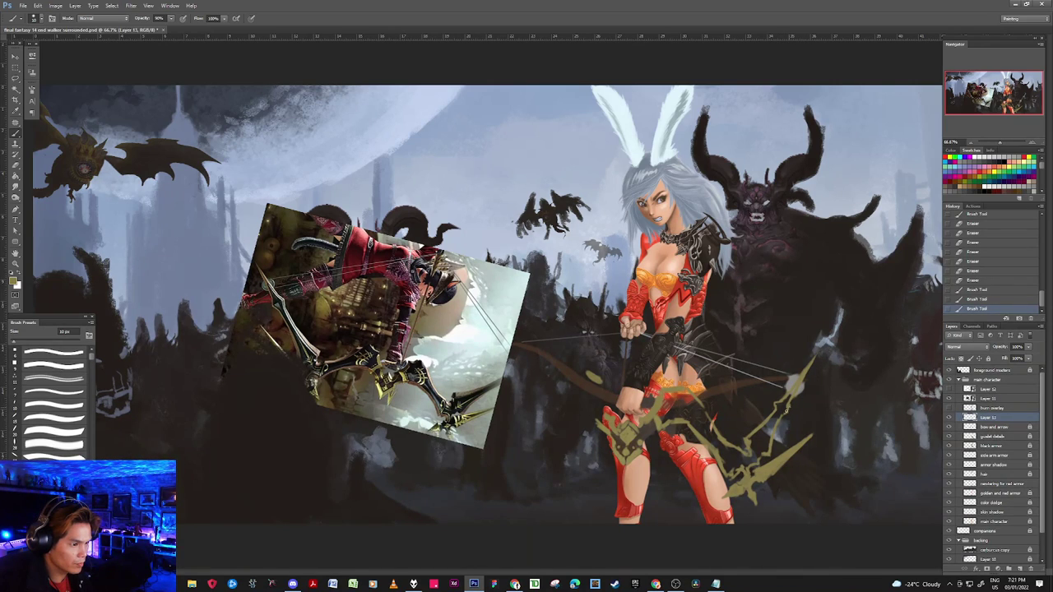
click(786, 411)
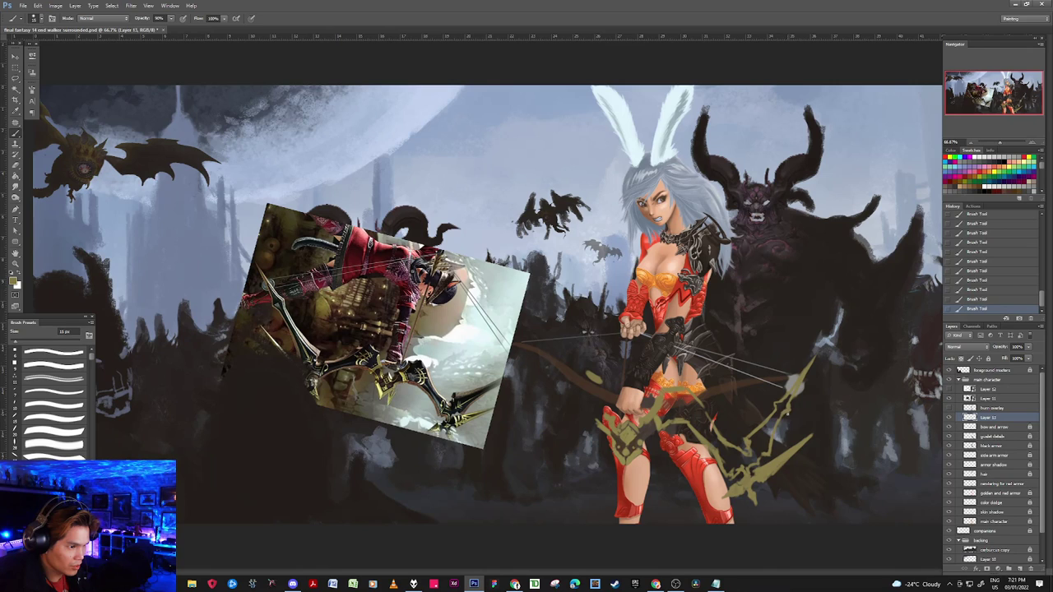
drag(791, 405, 795, 387)
drag(797, 380, 799, 360)
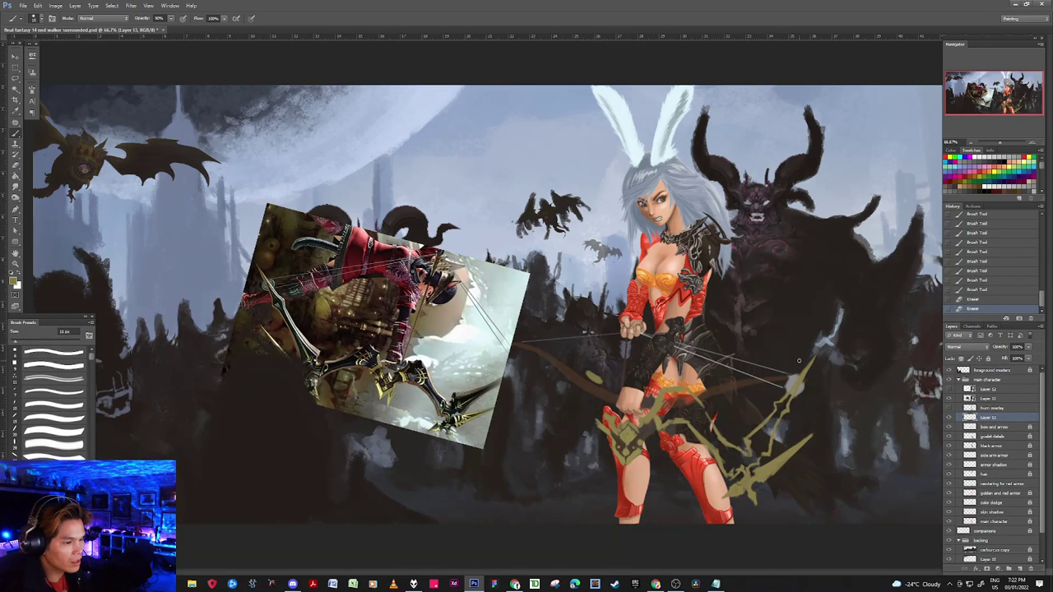
key(x)
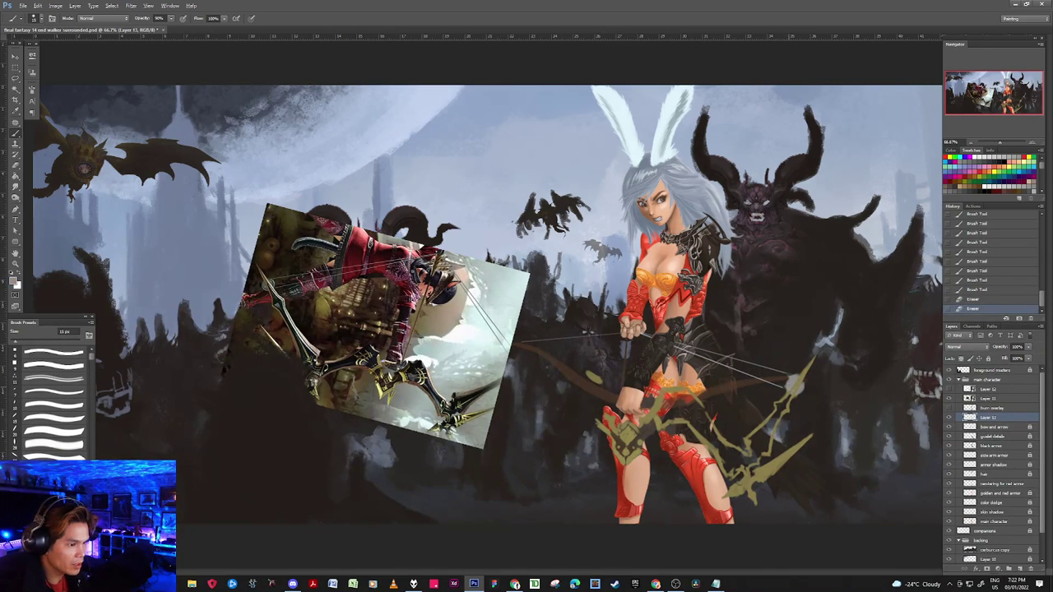
mouse_move(795, 380)
mouse_down()
mouse_move(804, 385)
mouse_move(810, 361)
mouse_up()
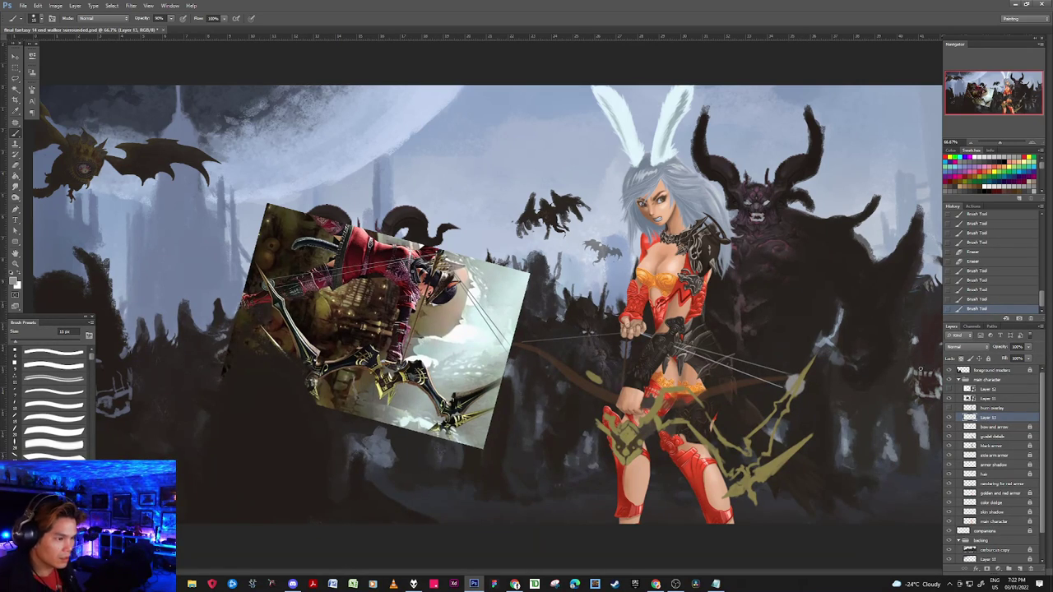
Step: Lasso the painted bow limb with its spike and orb, and copy it onto a new layer
key(l)
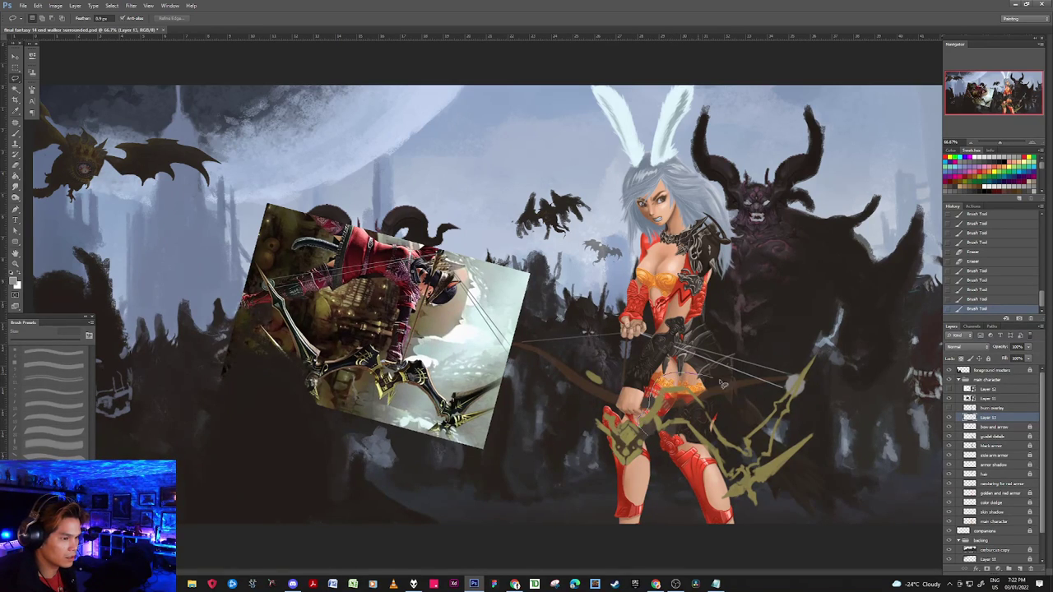
mouse_move(738, 388)
mouse_down()
mouse_move(826, 344)
mouse_move(824, 467)
mouse_move(750, 526)
mouse_move(716, 507)
mouse_move(712, 479)
mouse_move(657, 436)
mouse_up()
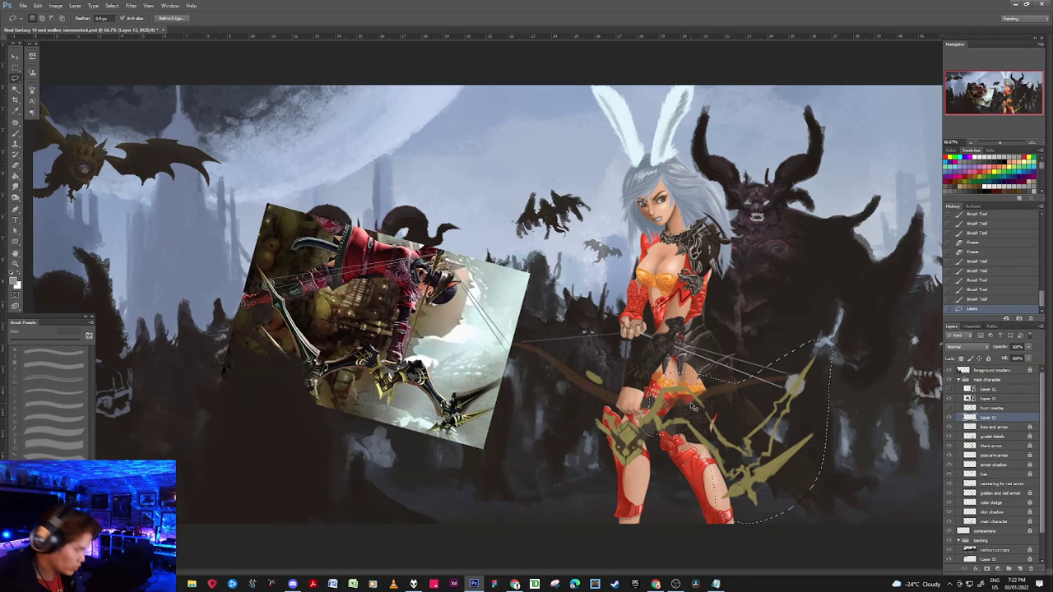
key(ctrl+c)
key(ctrl+v)
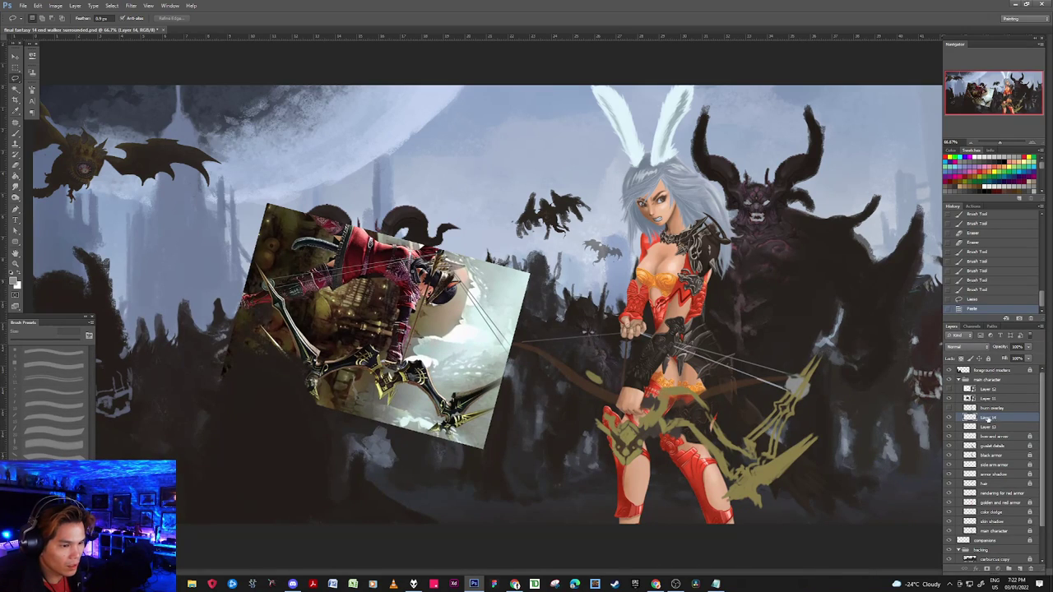
Step: Flip the copied limb horizontally and move it to the opposite side of the grip
key(v)
mouse_move(762, 447)
mouse_down()
mouse_move(736, 290)
mouse_move(712, 261)
mouse_move(650, 304)
mouse_move(577, 391)
mouse_move(599, 371)
mouse_up()
key(ctrl+shift+h)
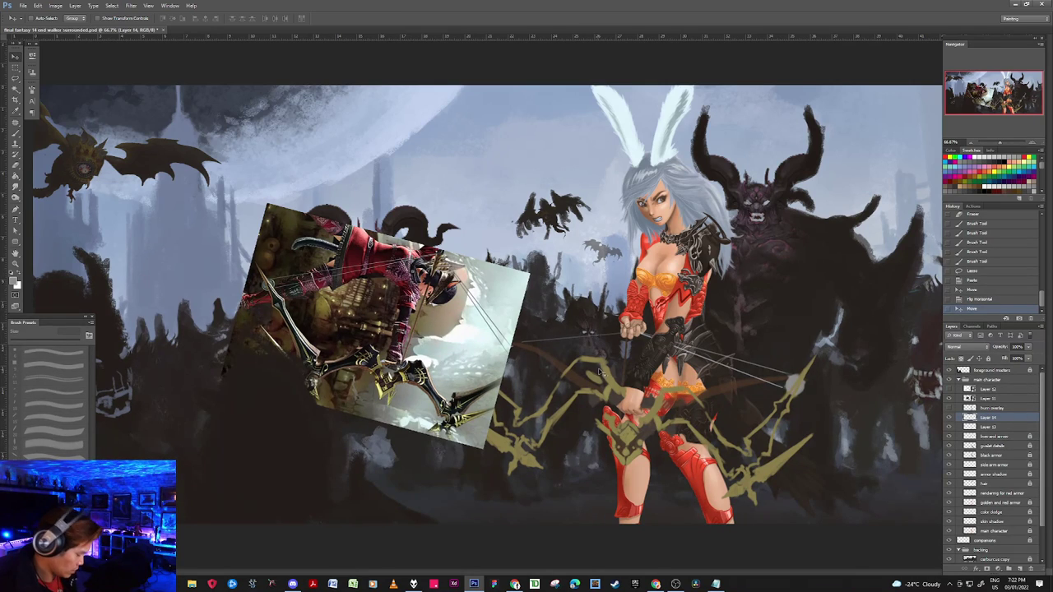
Step: Rotate the flipped limb clockwise, scale it down slightly, and position it so it joins the grip ornament with Free Transform
key(ctrl+t)
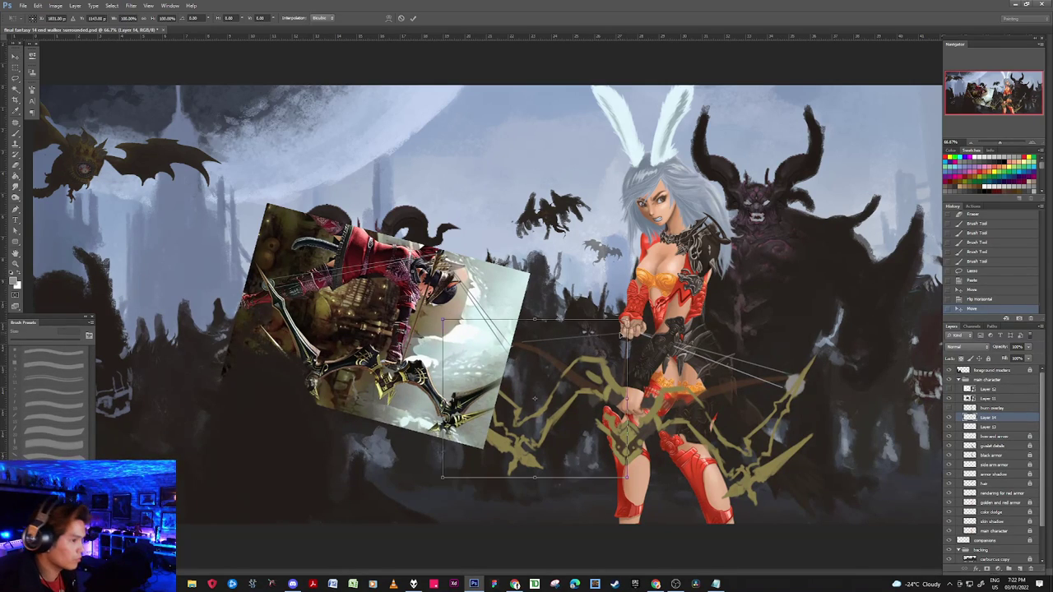
drag(639, 313, 647, 326)
mouse_move(610, 373)
mouse_down()
mouse_move(597, 370)
mouse_move(599, 386)
mouse_up()
mouse_move(633, 344)
mouse_down()
mouse_move(646, 366)
mouse_move(617, 368)
mouse_move(624, 351)
mouse_move(624, 362)
mouse_up()
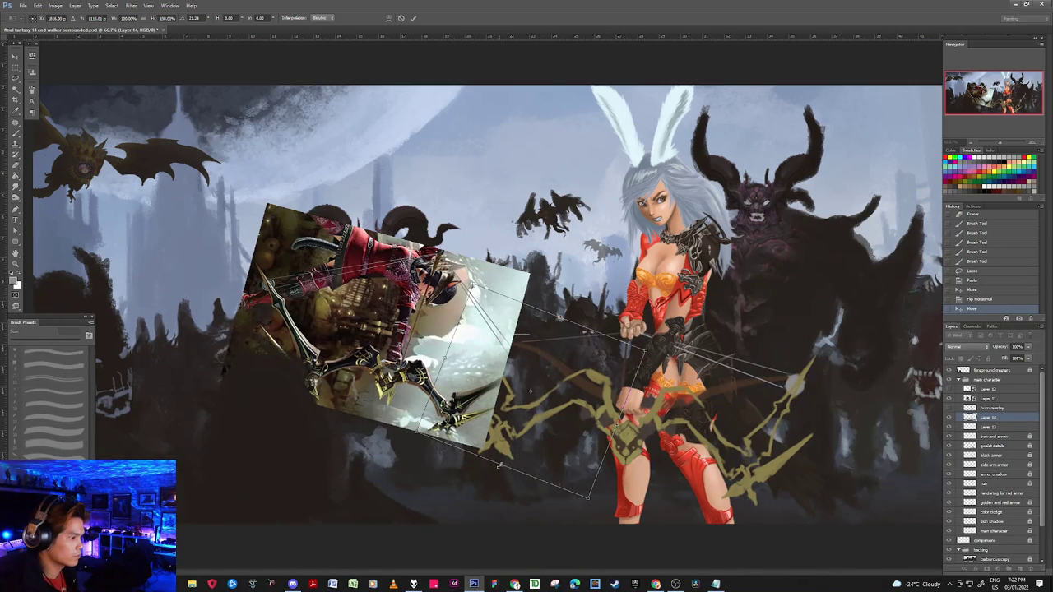
drag(501, 465, 504, 458)
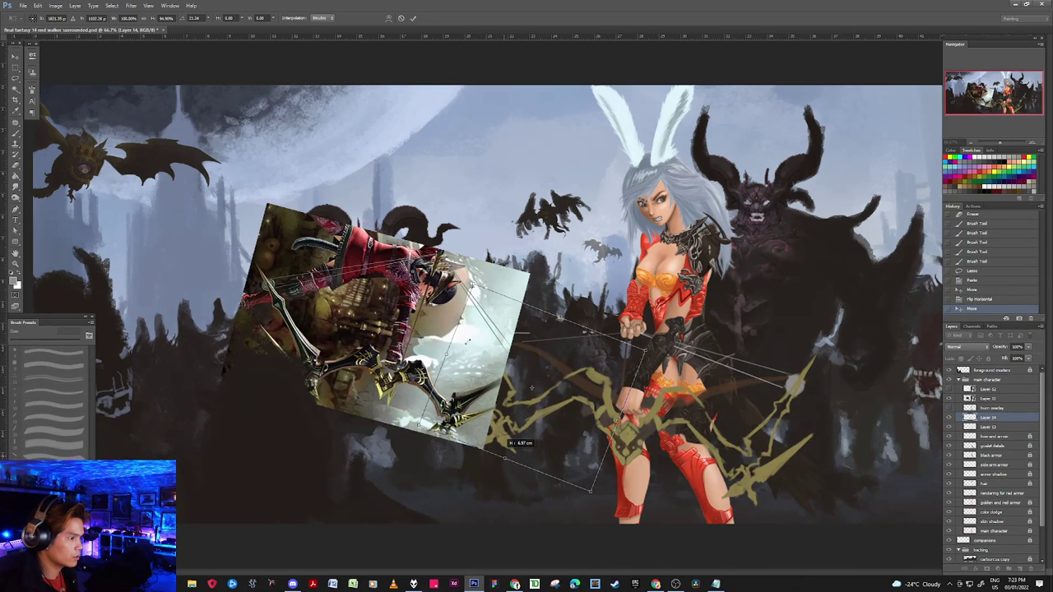
drag(445, 354, 453, 355)
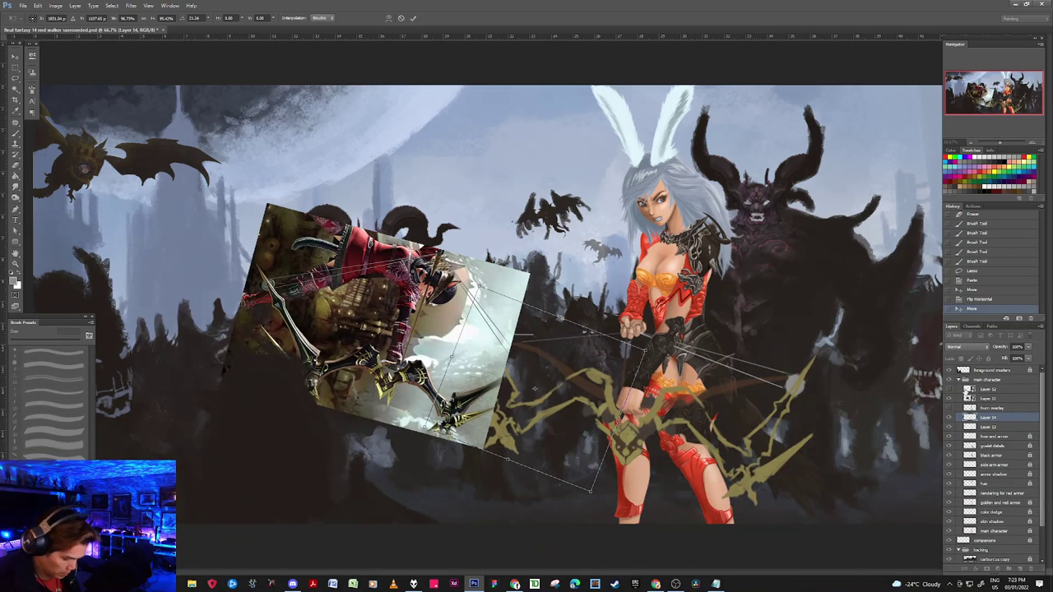
key(Return)
Step: Move the bow reference image on Layer 11 up over the moon, clear of the mirrored limb
click(981, 397)
drag(428, 383, 394, 249)
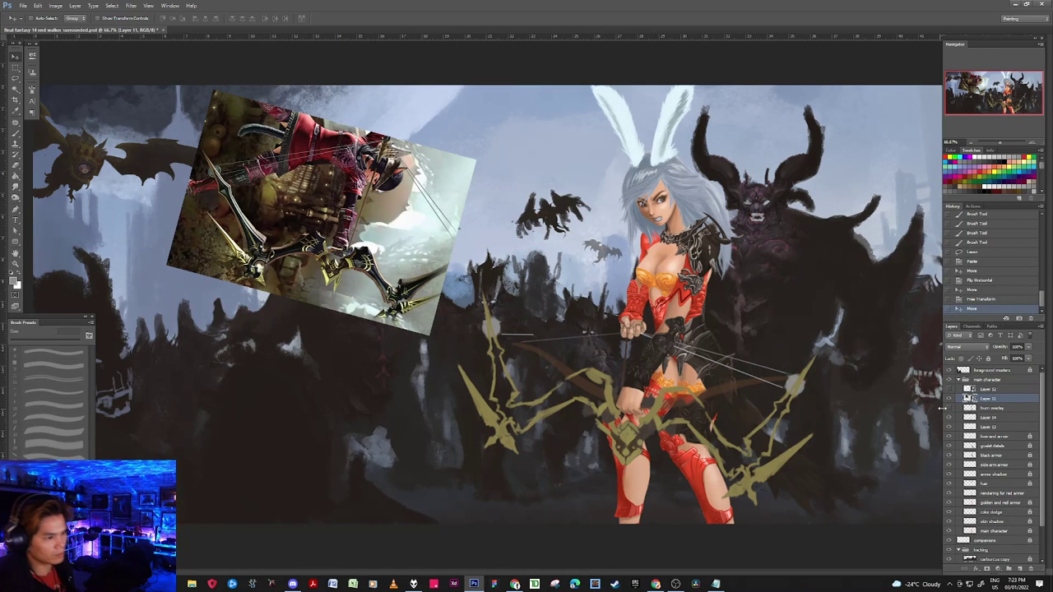
Step: Narrow the mirrored bow limb on Layer 14 slightly from its outer side with Free Transform
click(994, 418)
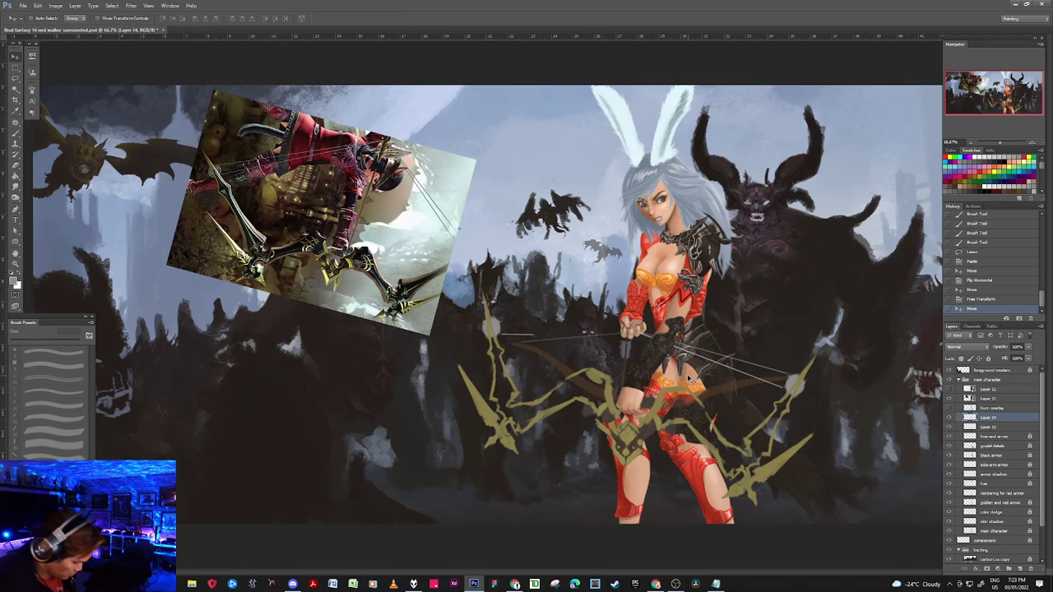
key(ctrl+t)
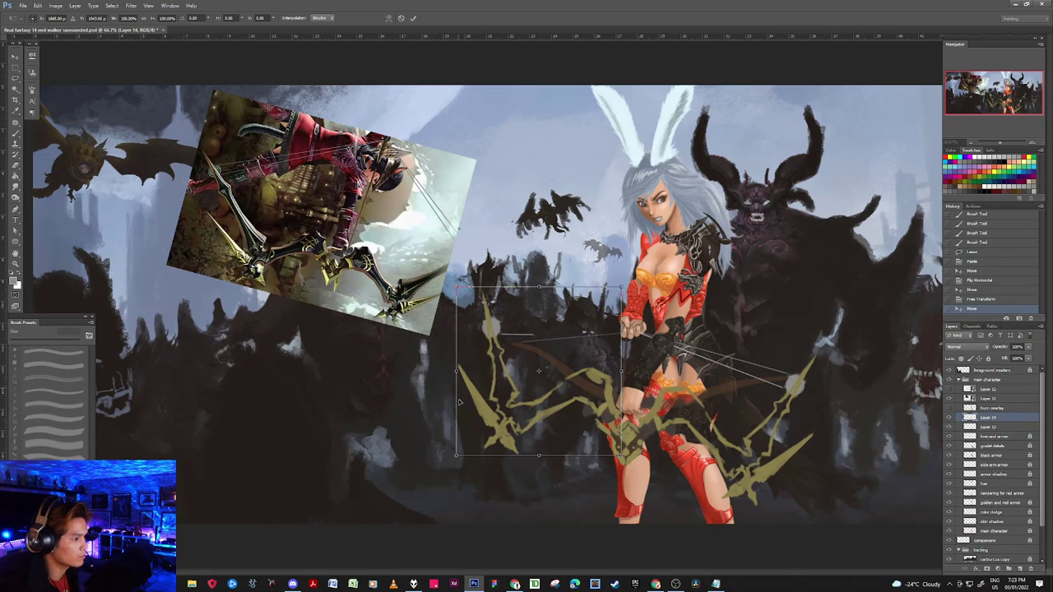
drag(539, 457, 541, 455)
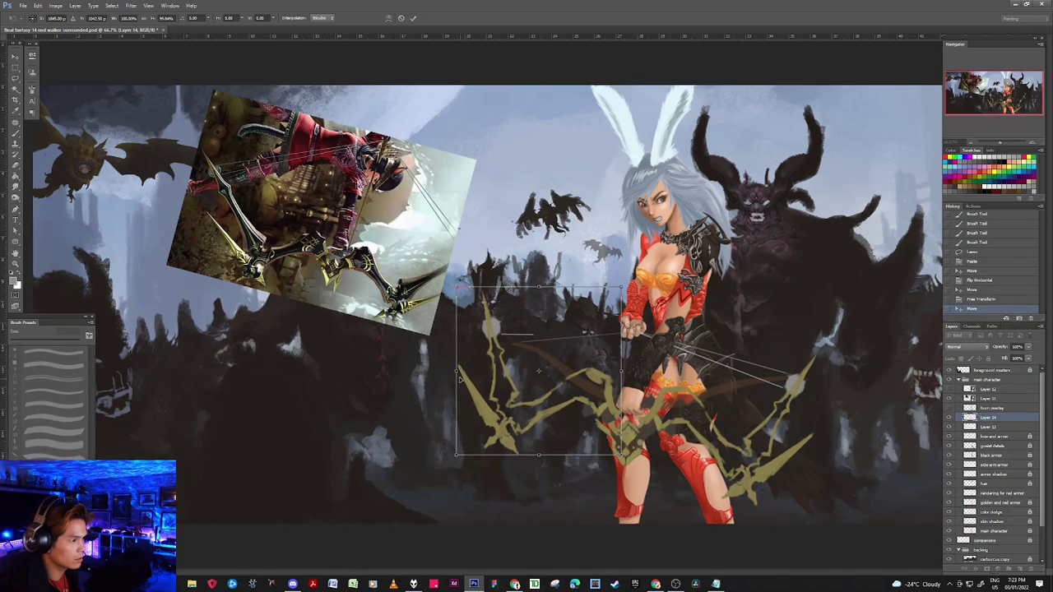
drag(456, 371, 465, 371)
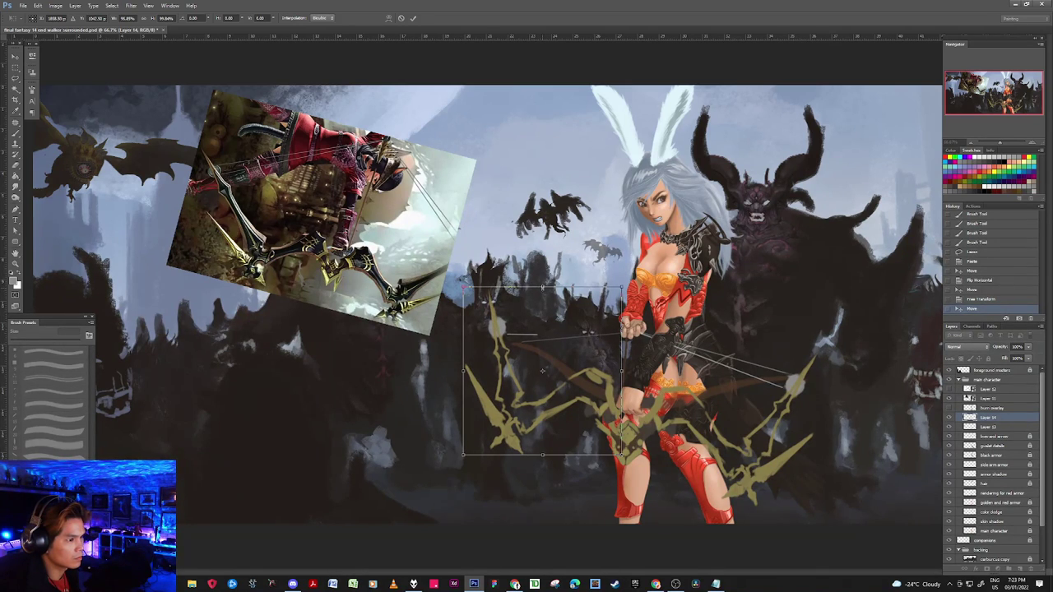
key(Return)
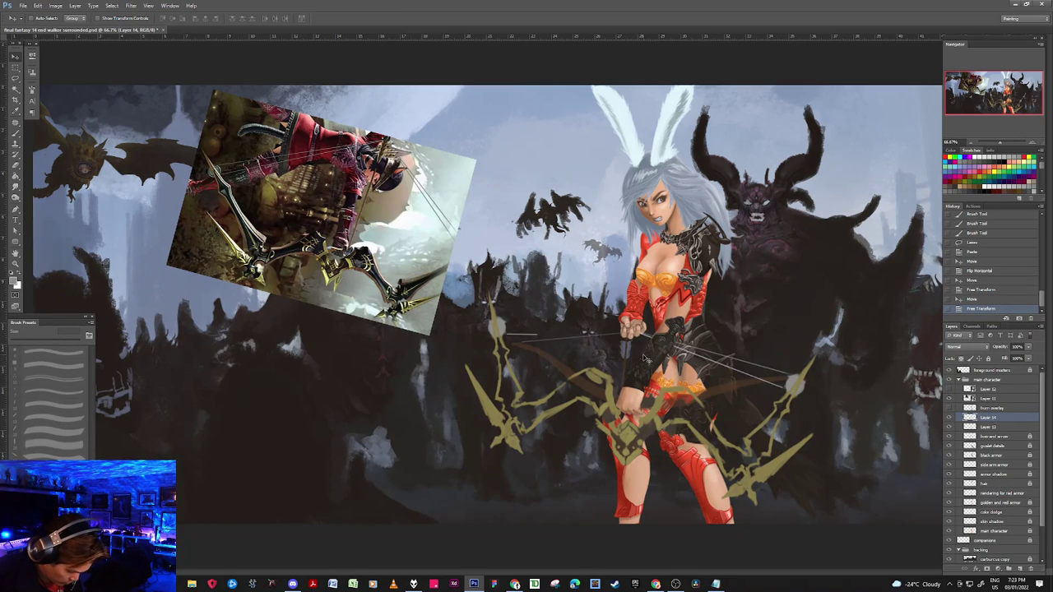
Step: Lasso the curved inner part of the mirrored limb beside the grip, reposition it, and rotate it about 5 degrees to meet the ornament
key(l)
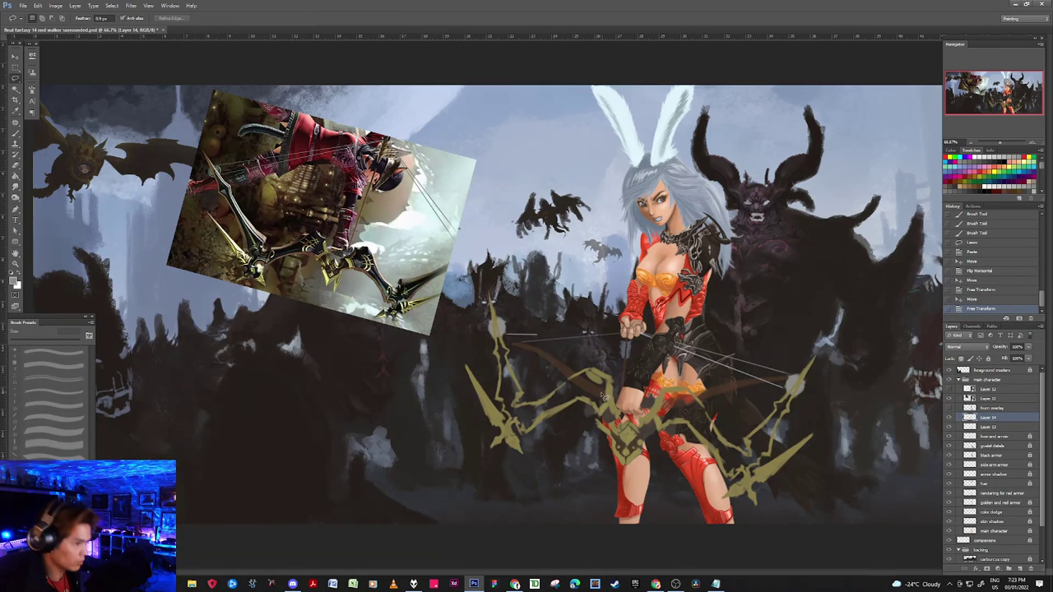
mouse_move(583, 409)
mouse_down()
mouse_move(596, 366)
mouse_move(618, 390)
mouse_move(603, 425)
mouse_move(587, 418)
mouse_move(581, 407)
mouse_move(639, 400)
mouse_up()
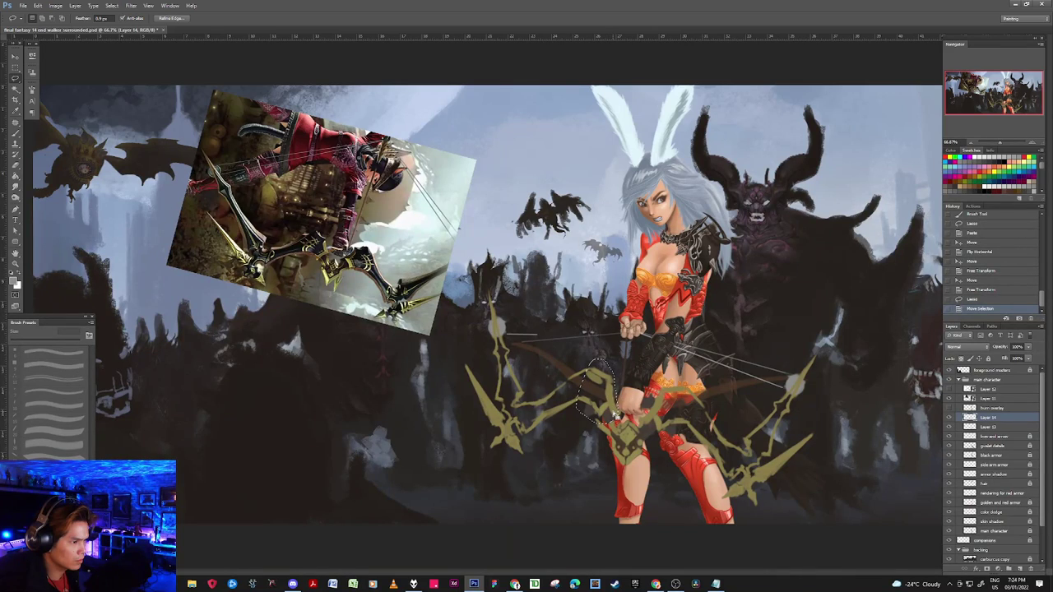
key(v)
mouse_move(614, 414)
mouse_down()
mouse_move(610, 401)
mouse_move(647, 359)
mouse_up()
key(ctrl+t)
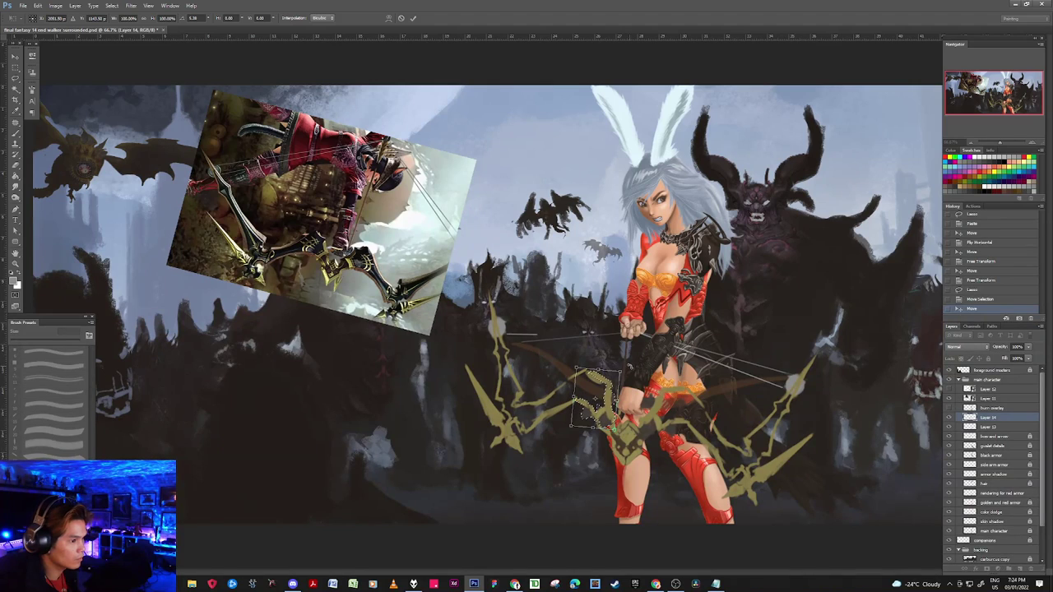
key(Return)
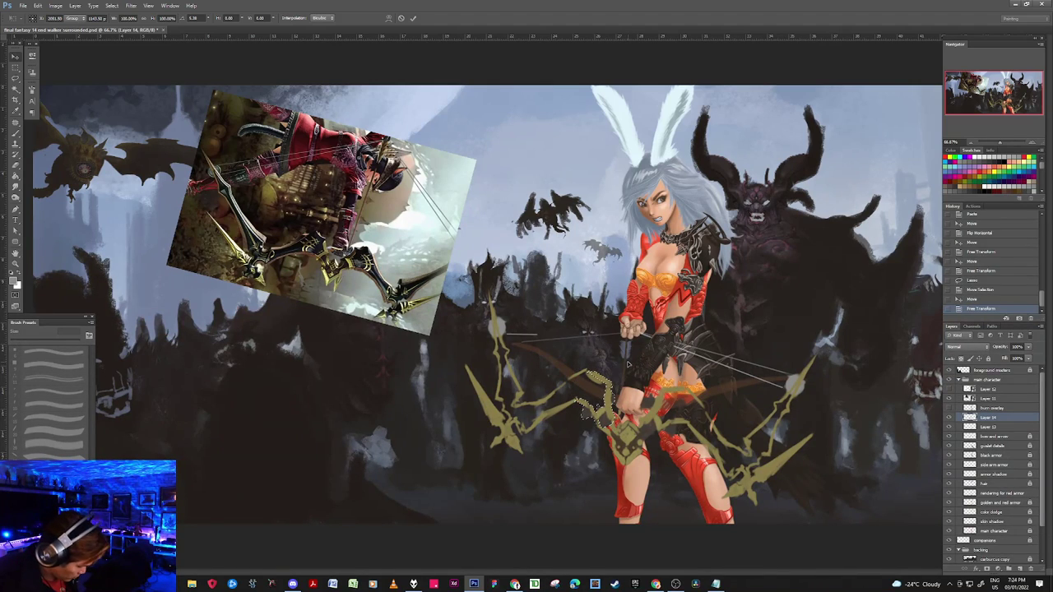
key(ctrl+d)
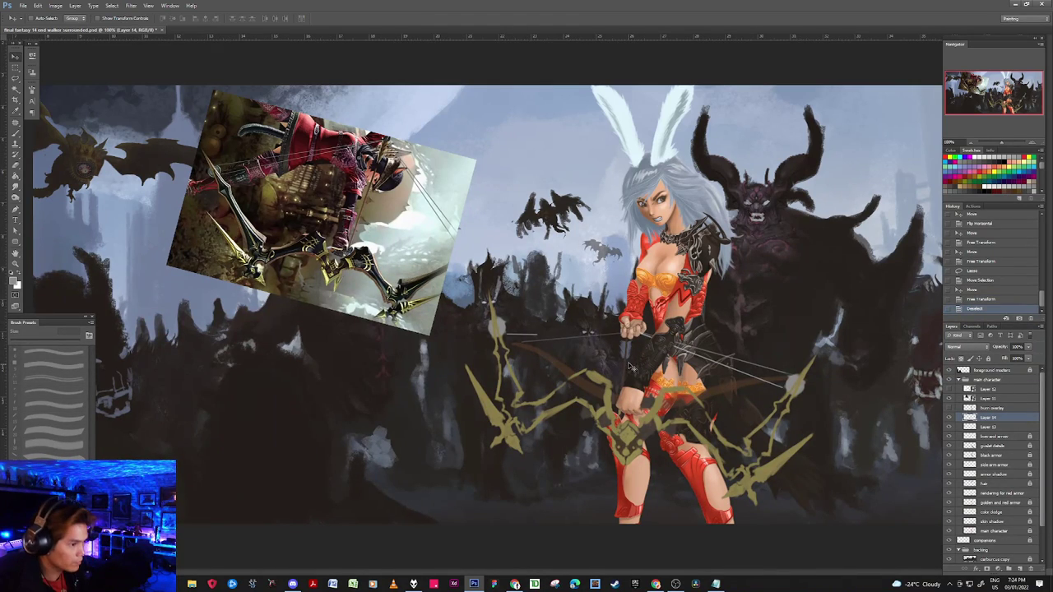
Step: Erase a small bit of stray bow paint on Layer 13 beside the hand holding the grip
key(ctrl+plus)
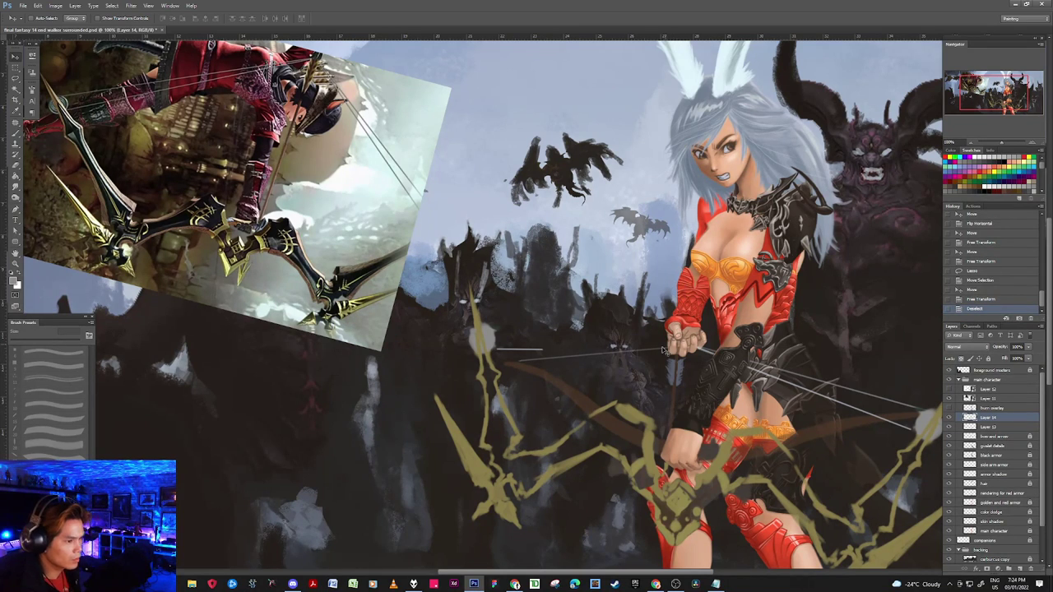
drag(652, 366, 613, 340)
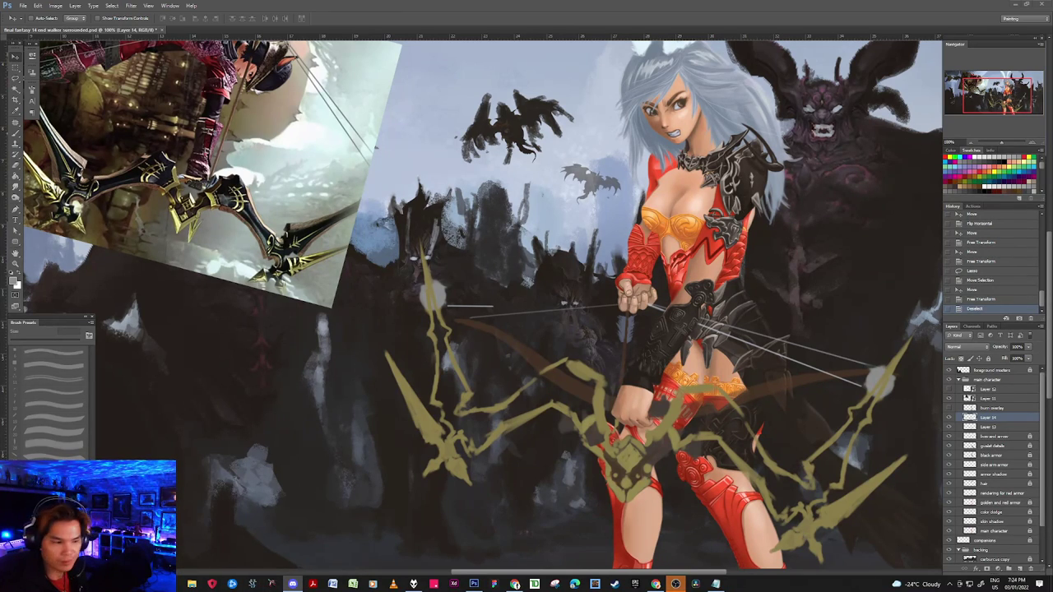
click(838, 17)
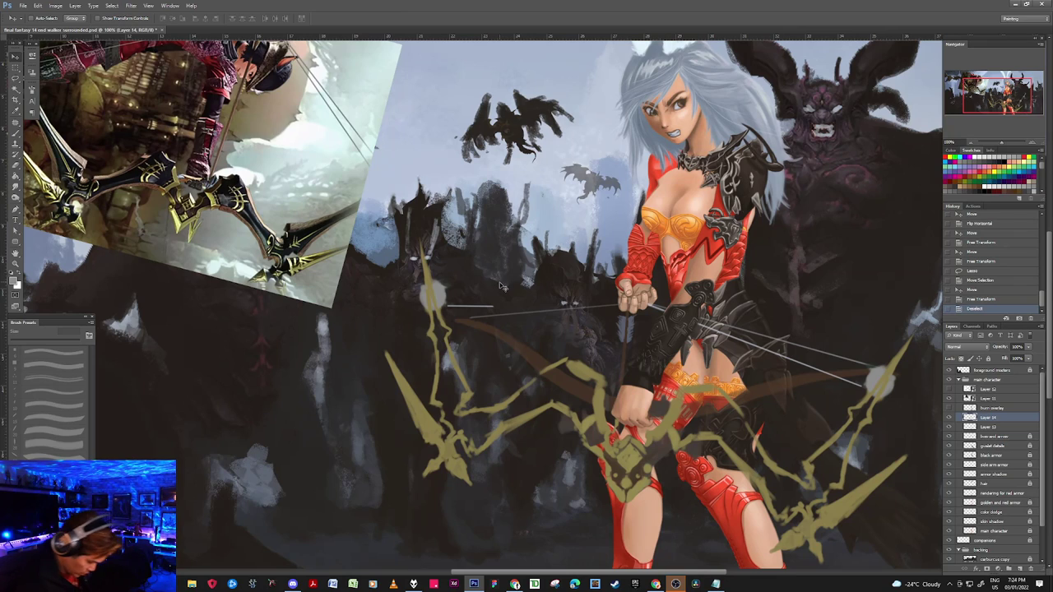
key(b)
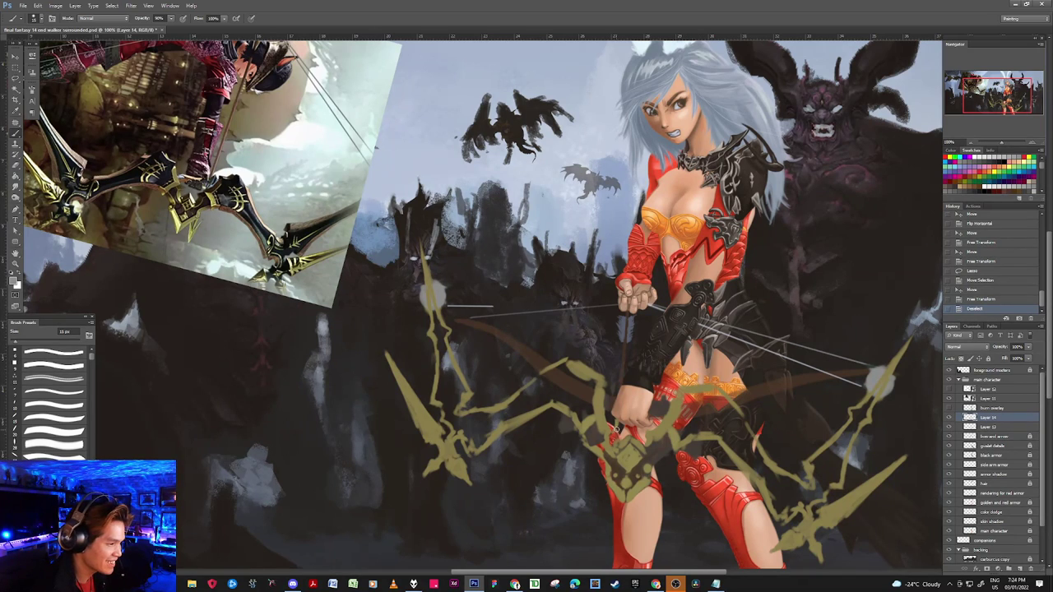
click(984, 427)
drag(612, 423, 608, 420)
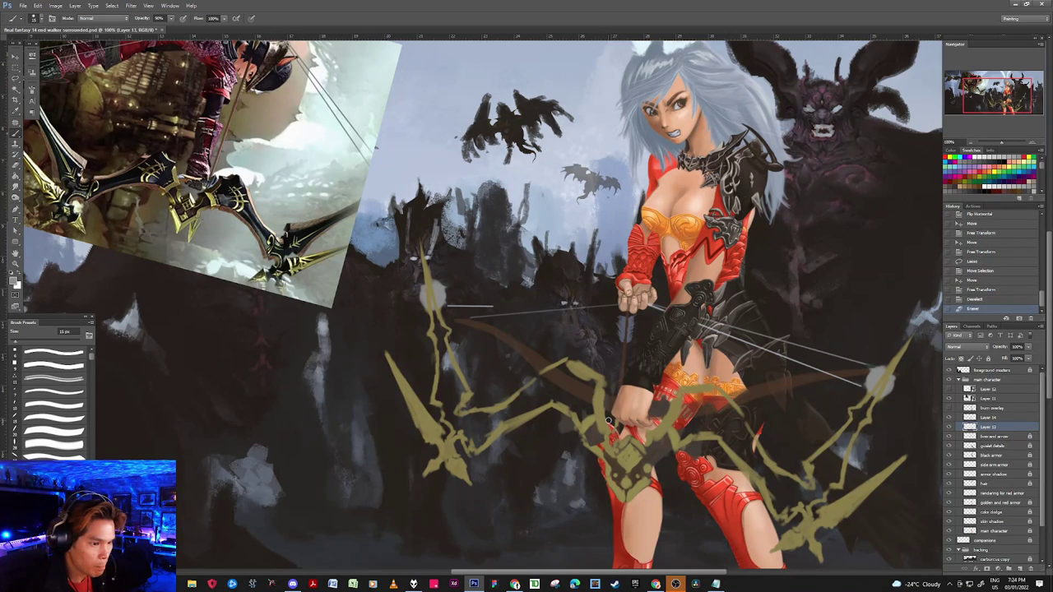
Step: Compare the bow halves on Layers 13 and 14 by toggling their visibility, and lock Layer 14
click(949, 420)
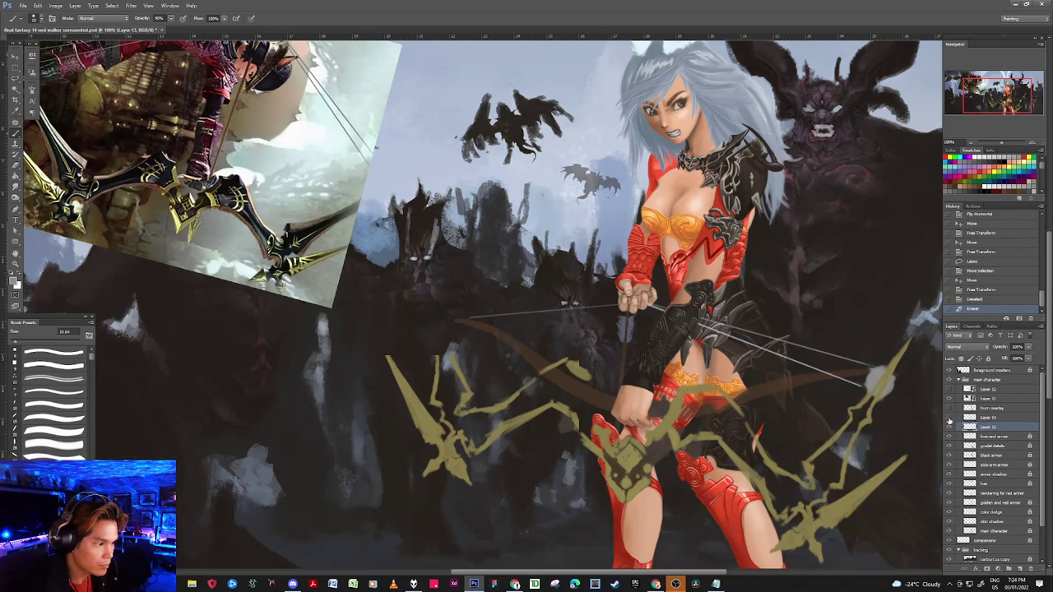
click(949, 427)
click(949, 418)
click(949, 427)
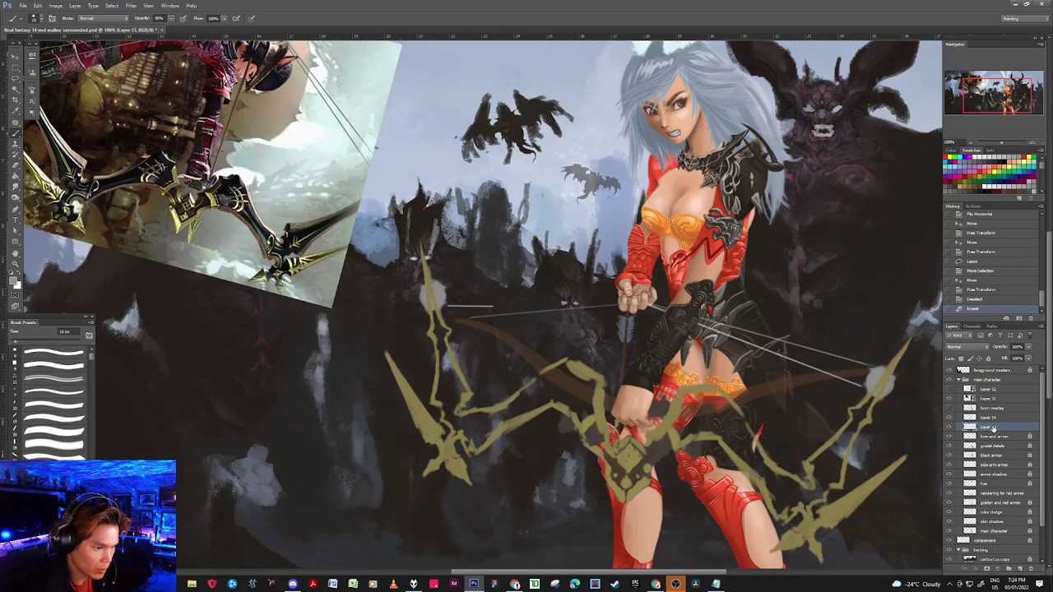
click(993, 418)
click(996, 427)
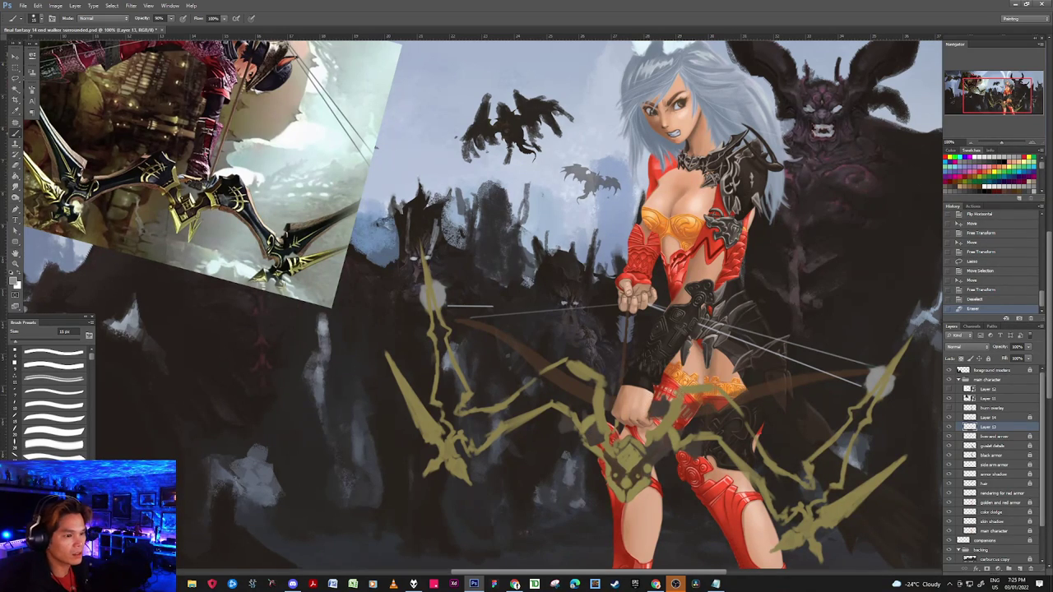
Step: On Layer 13, touch up the upper edge of the orb on the original limb with a brush reduced to 6 px
click(877, 377)
click(875, 372)
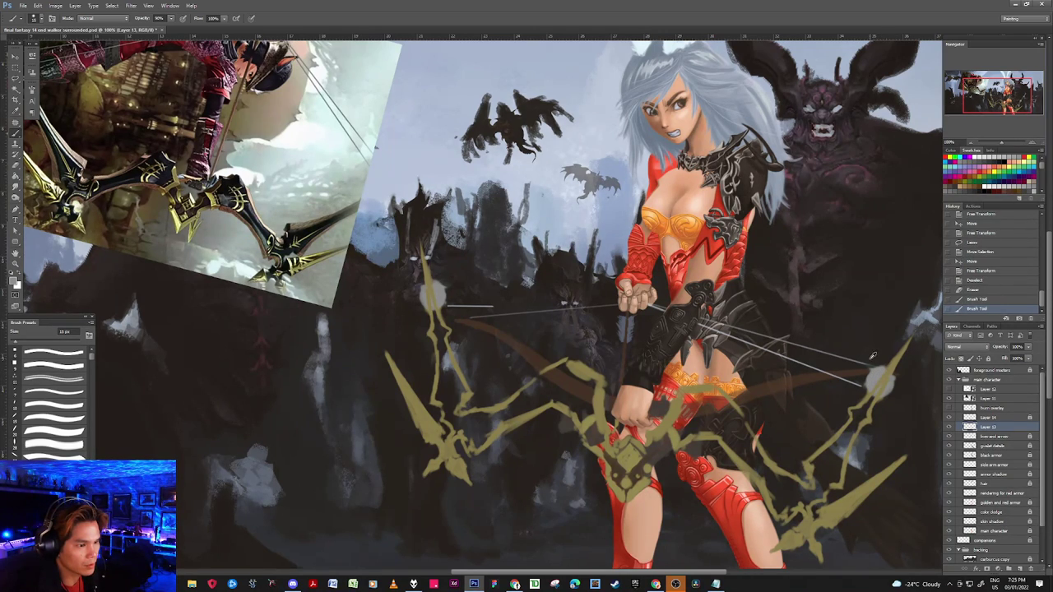
key(bracketleft)
key(bracketleft)
key(bracketleft)
key(bracketleft)
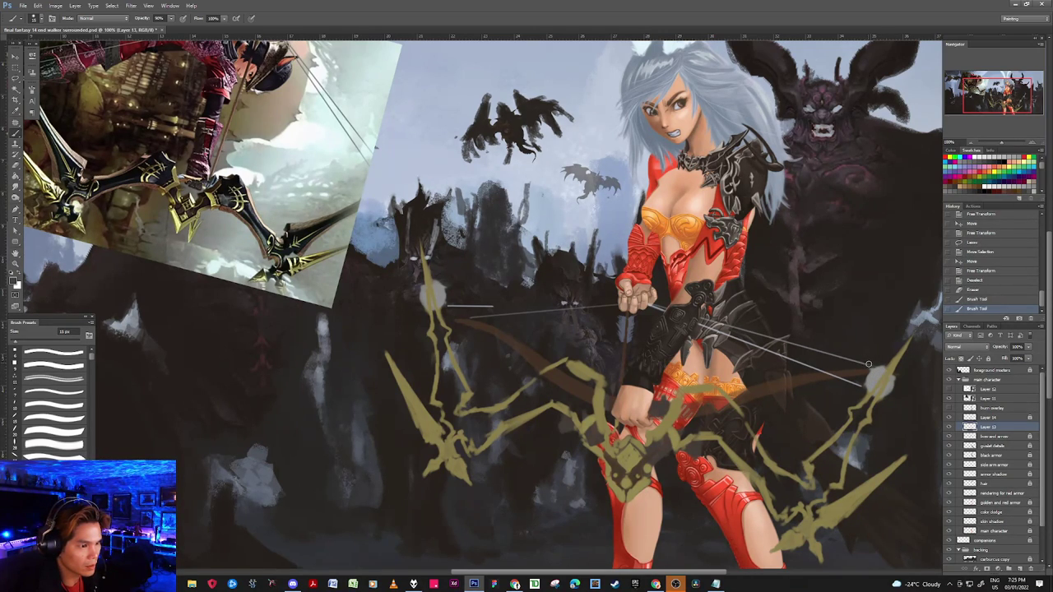
click(876, 366)
click(873, 367)
click(873, 367)
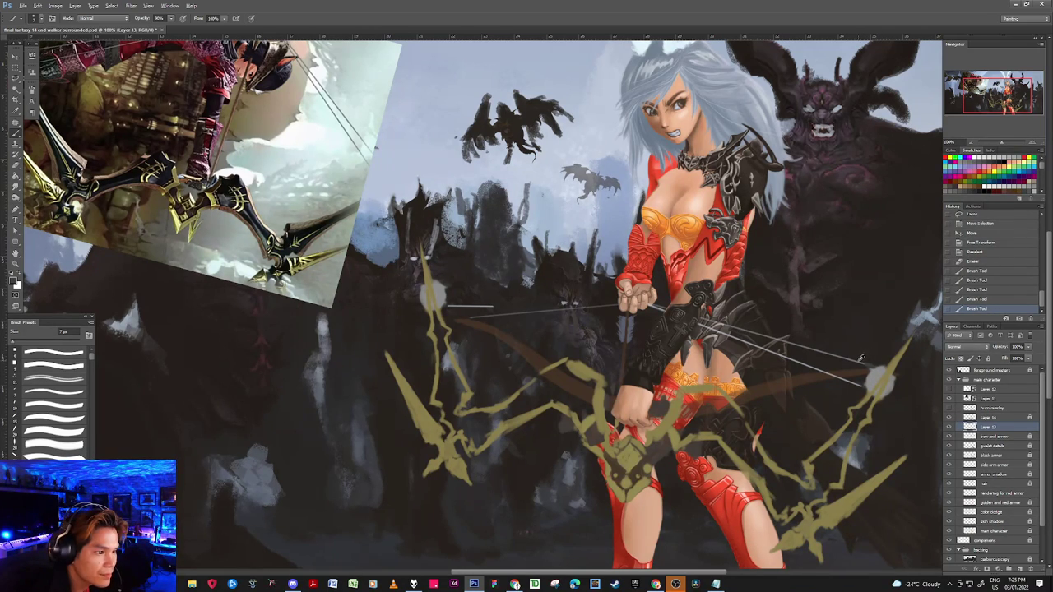
click(869, 365)
click(873, 368)
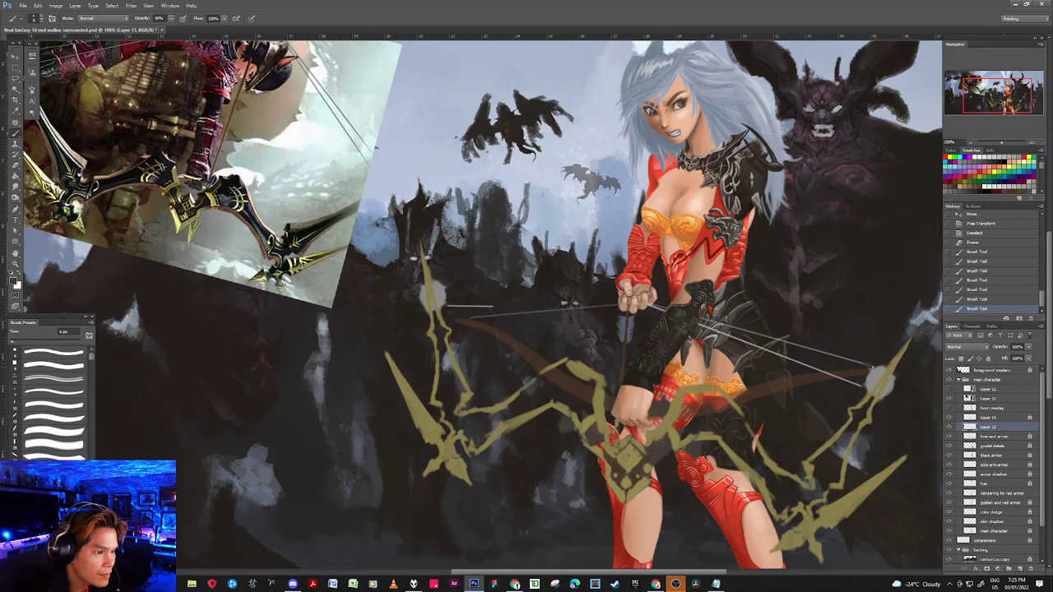
Step: Toggle the visibility of Layers 14, 11 and 13 and the armor layer below to check what each one contributes around the bow
click(948, 418)
click(948, 418)
click(949, 418)
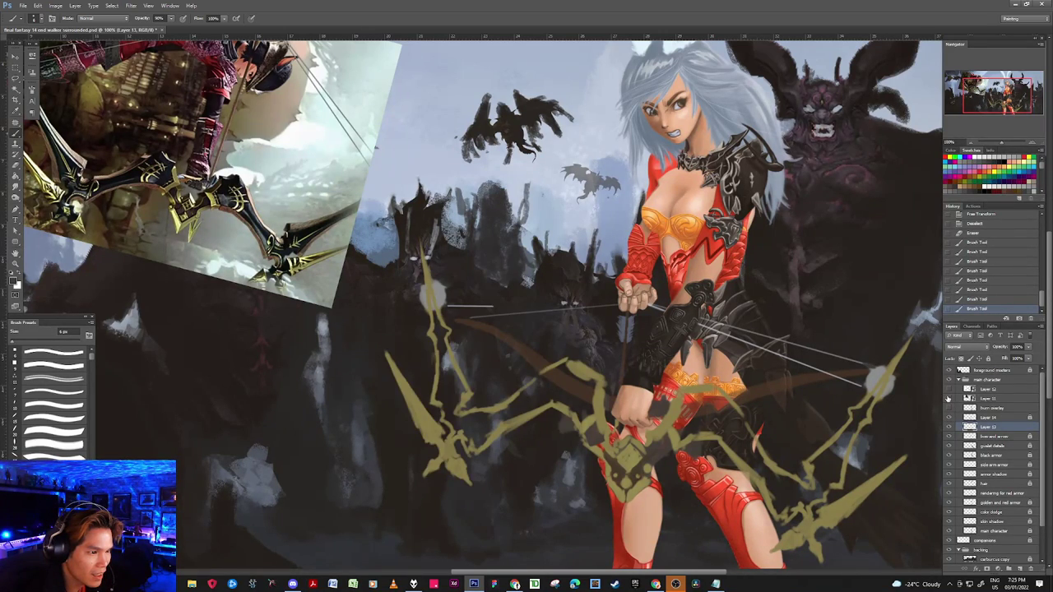
click(948, 398)
click(948, 398)
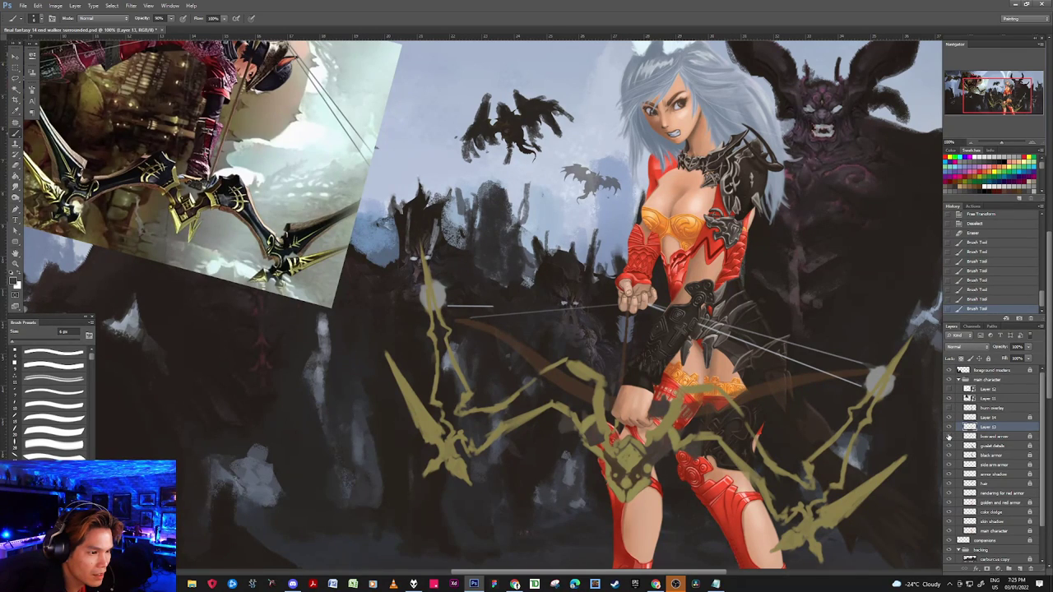
click(949, 437)
click(949, 437)
click(949, 438)
click(949, 427)
click(949, 427)
click(949, 428)
click(948, 429)
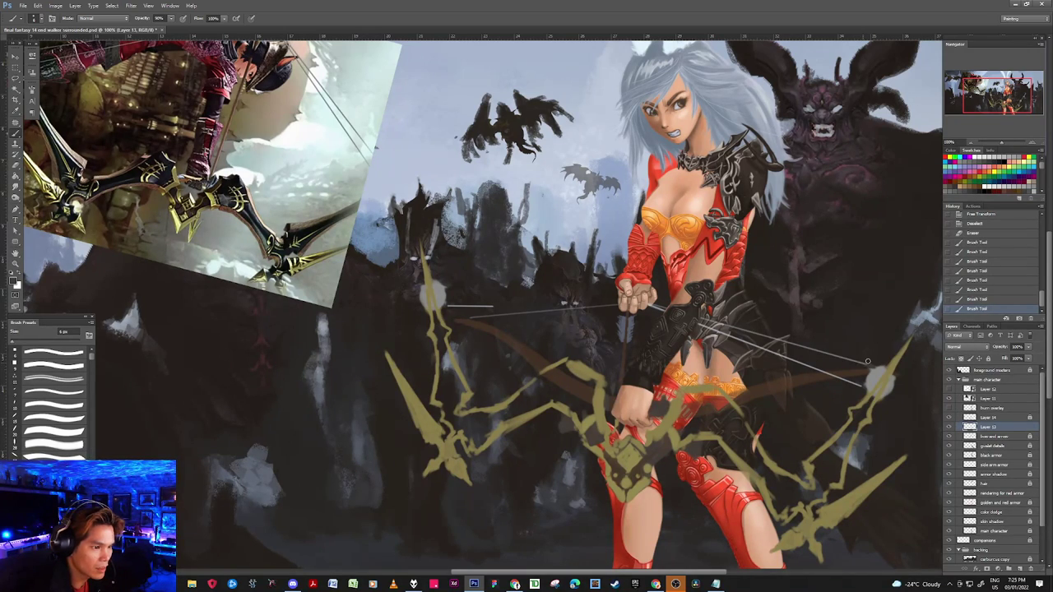
Step: Round out the orb on the original limb with sampled grey 6 px strokes, erasing the uneven paint around its edge
drag(877, 365, 871, 368)
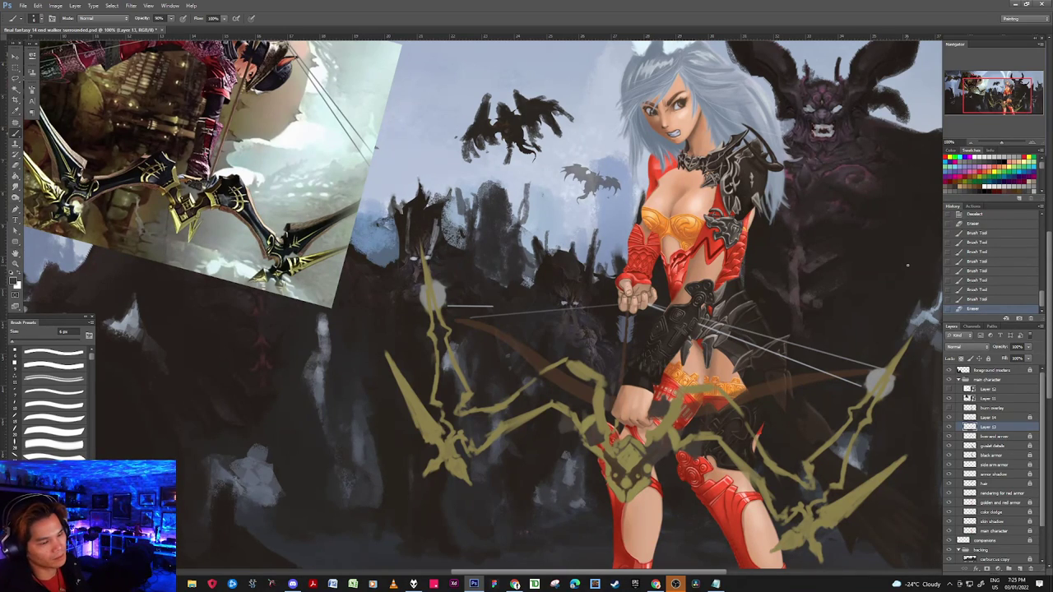
alt+click(863, 362)
drag(864, 363, 880, 368)
drag(870, 364, 886, 370)
drag(877, 366, 890, 372)
click(879, 379)
click(879, 379)
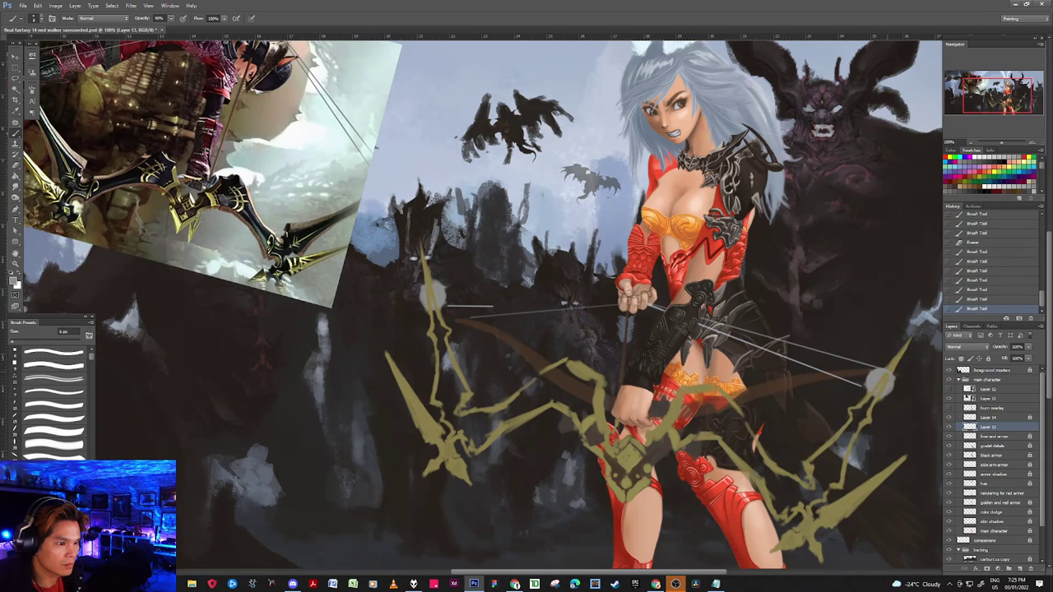
click(878, 379)
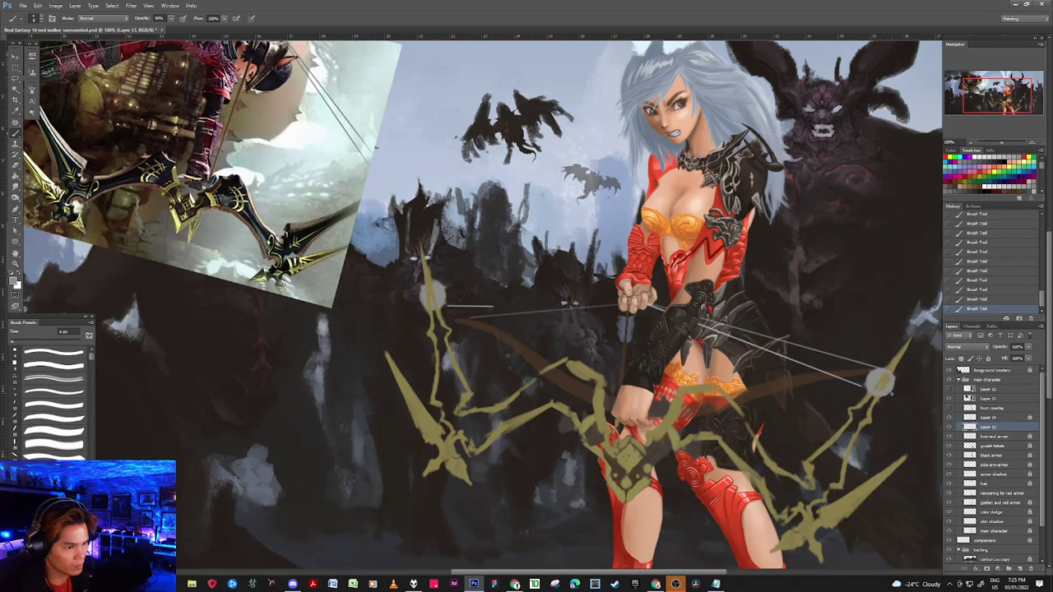
click(899, 324)
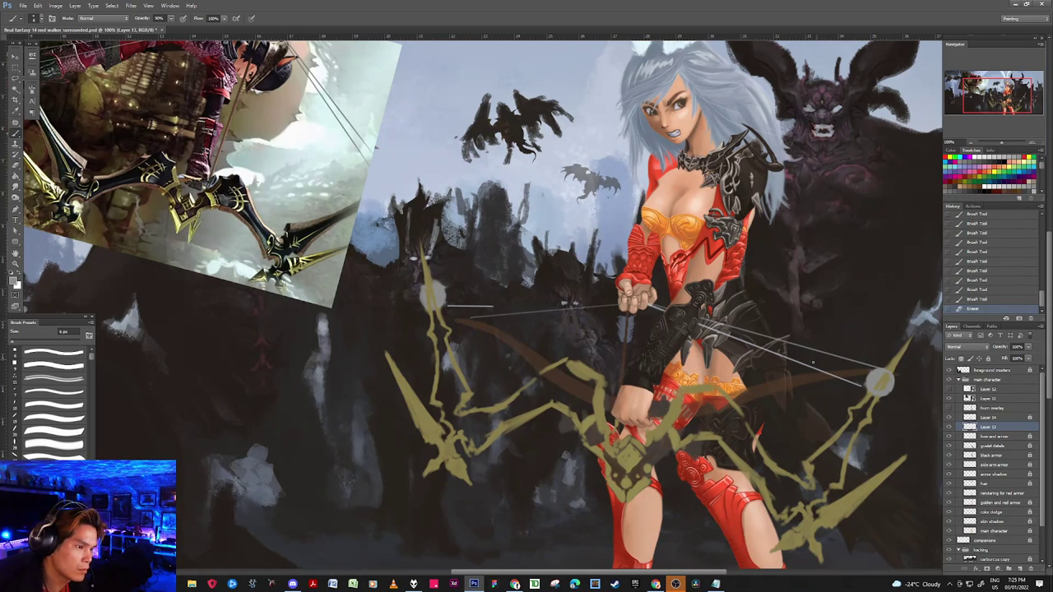
Step: Refine the orb's outline near the bowstring's end with 4 px brush strokes and small eraser touches
click(879, 380)
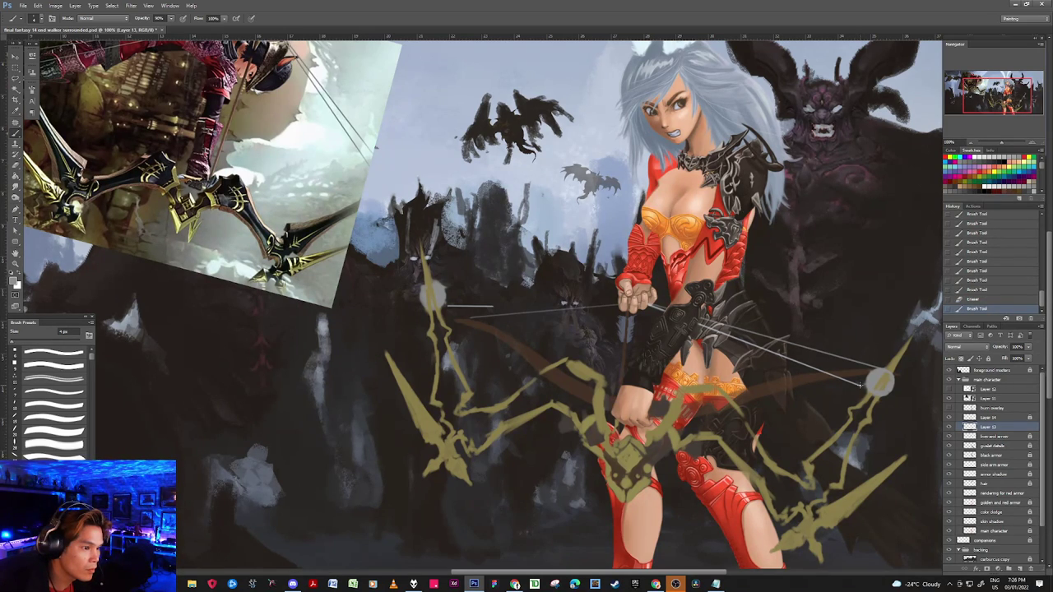
click(878, 381)
click(878, 381)
click(878, 381)
click(878, 380)
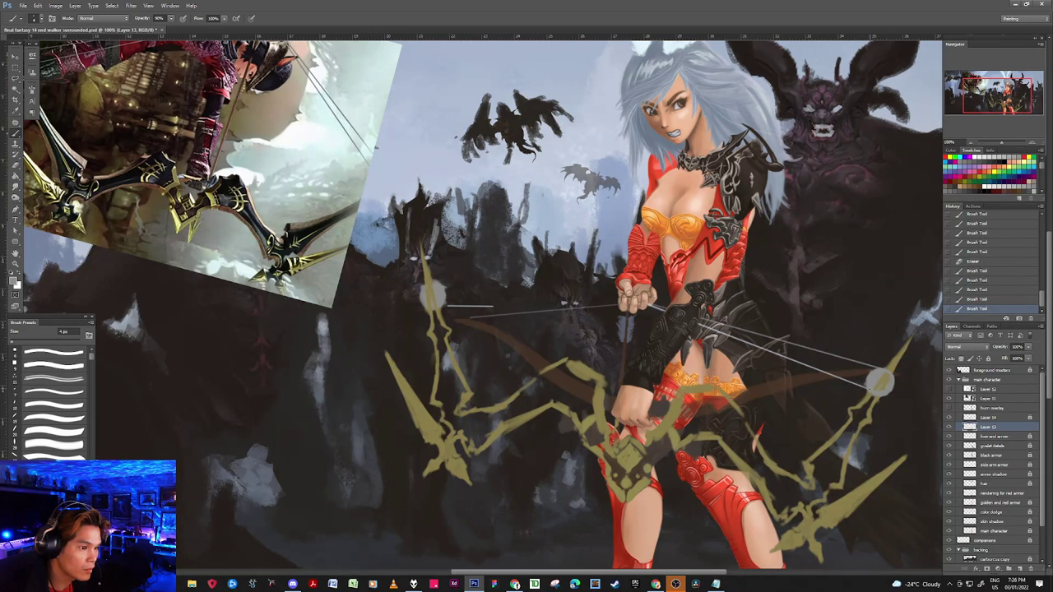
click(879, 380)
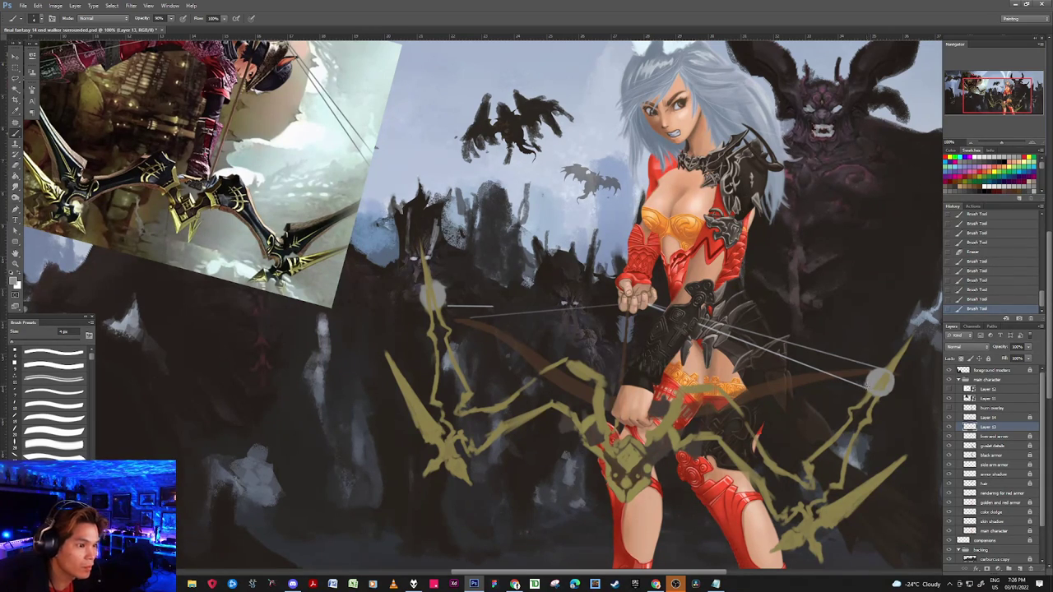
click(879, 380)
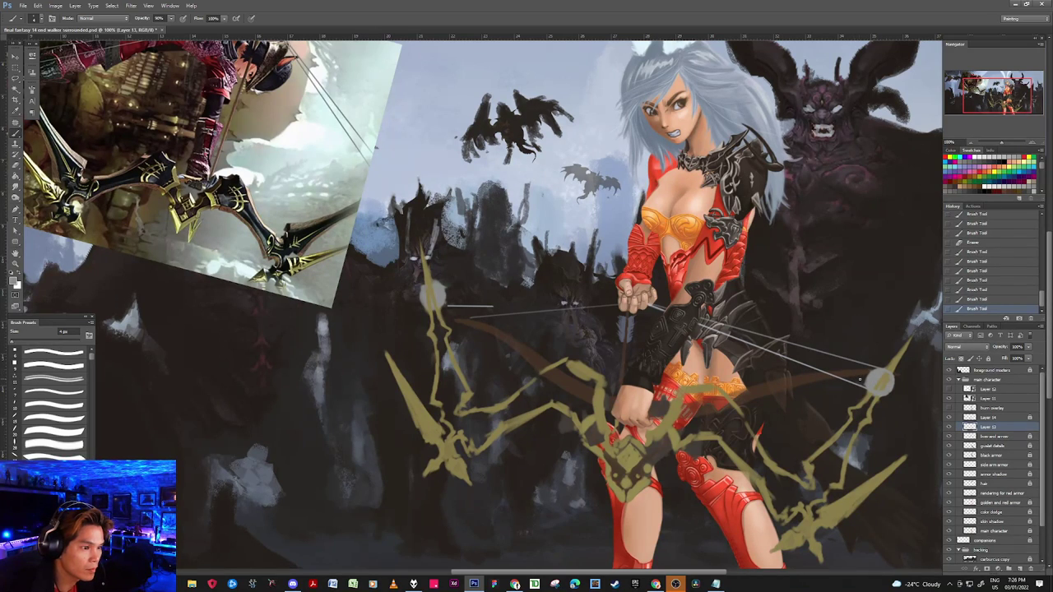
key(e)
click(879, 381)
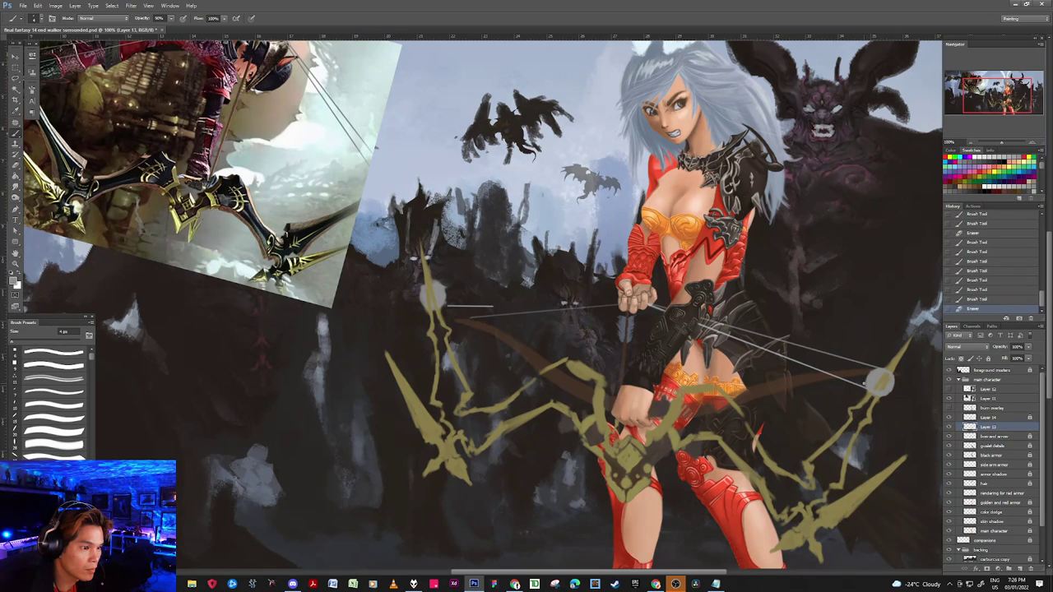
click(879, 381)
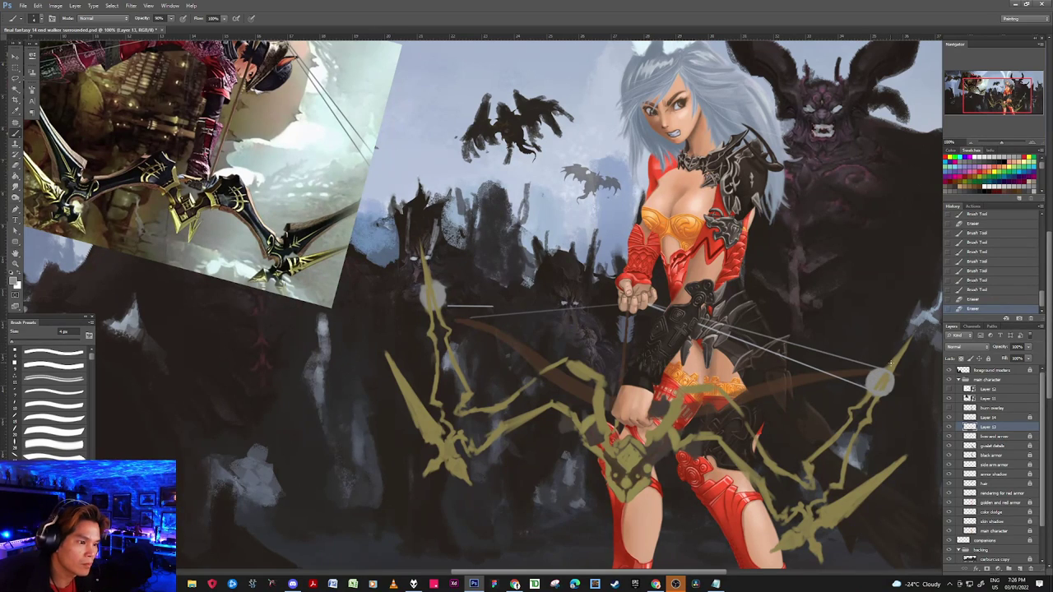
Step: Paint over the orb's lower edge with small sampled olive strokes to thicken the limb tip crossing it
alt+click(895, 360)
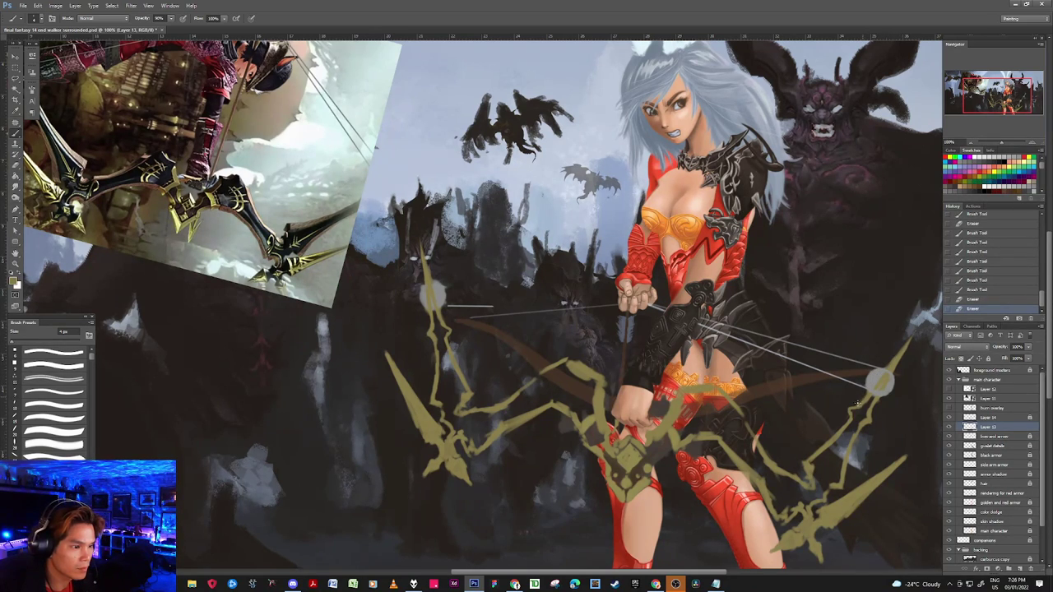
drag(859, 404, 881, 378)
drag(879, 381, 881, 379)
drag(879, 381, 862, 400)
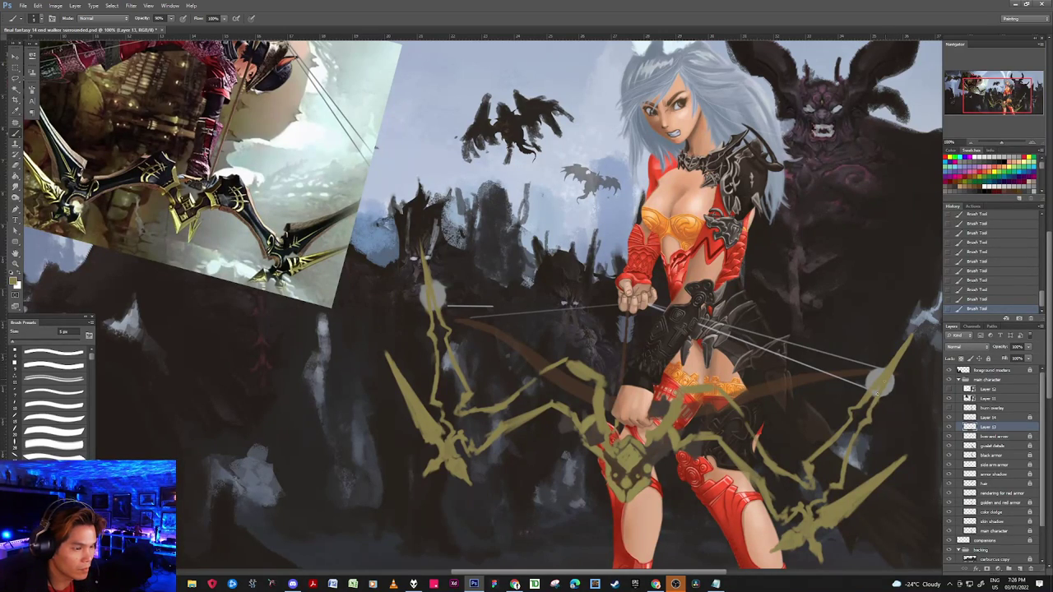
Step: Enlarge the brush slightly, reset the colours to default and trim the orb's paint around the limb tip with eraser strokes
key(bracketright)
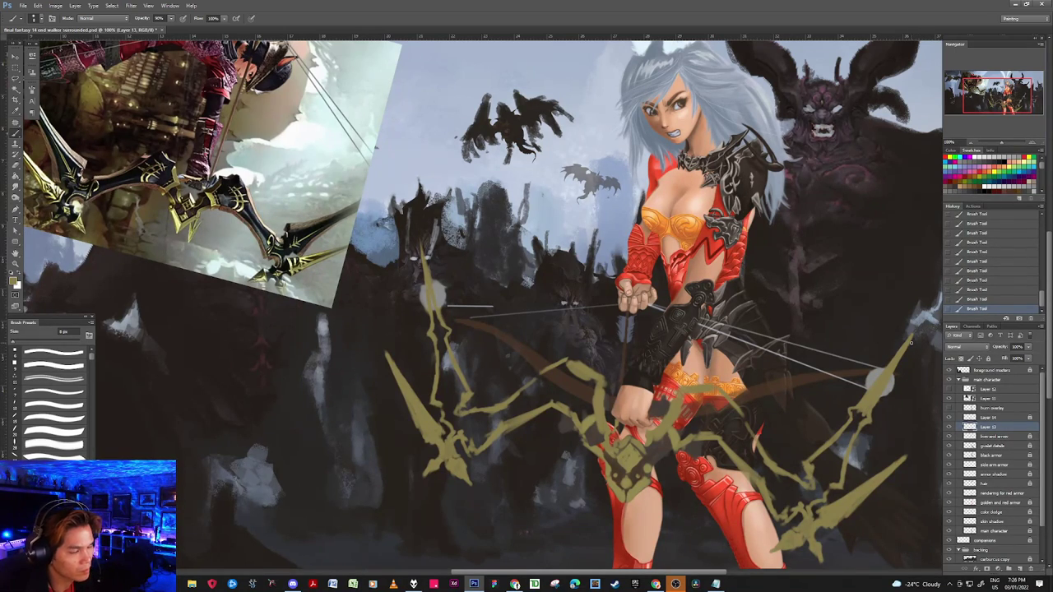
key(d)
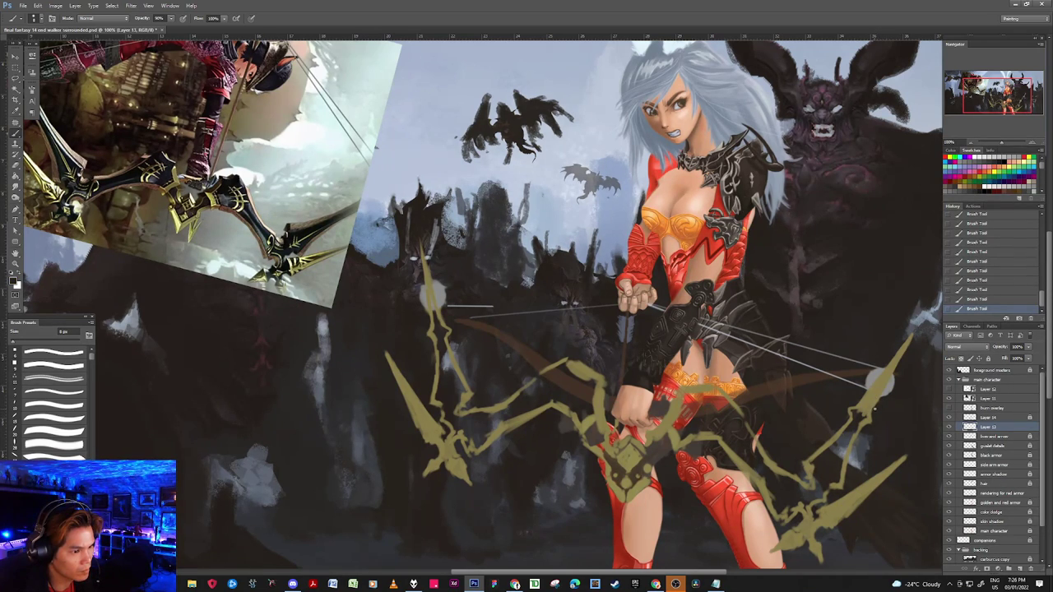
click(876, 404)
drag(878, 400, 889, 370)
mouse_move(897, 378)
mouse_down()
mouse_move(892, 364)
mouse_move(885, 379)
mouse_up()
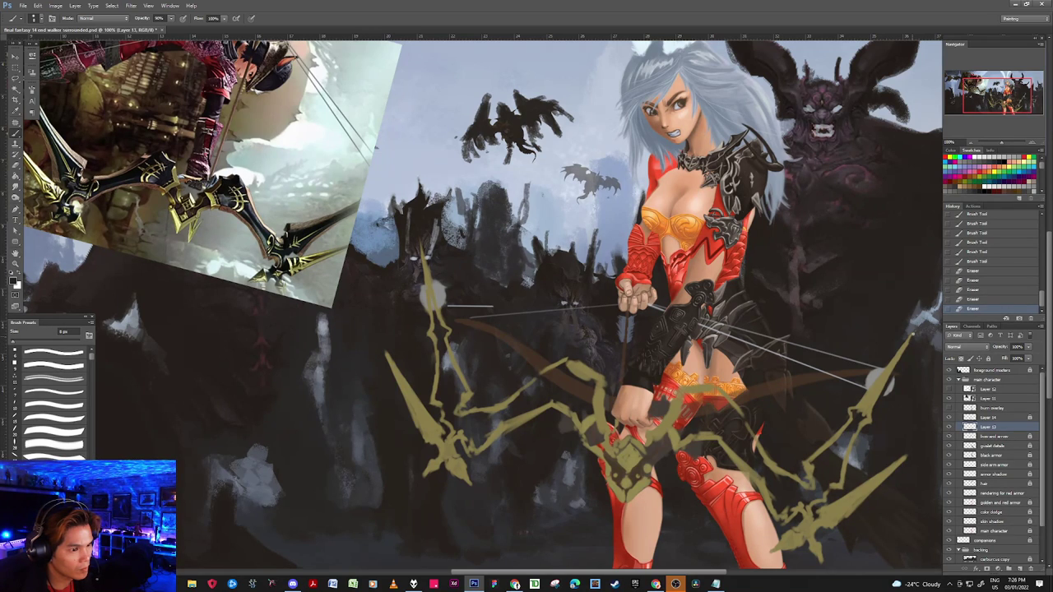
drag(900, 383, 892, 368)
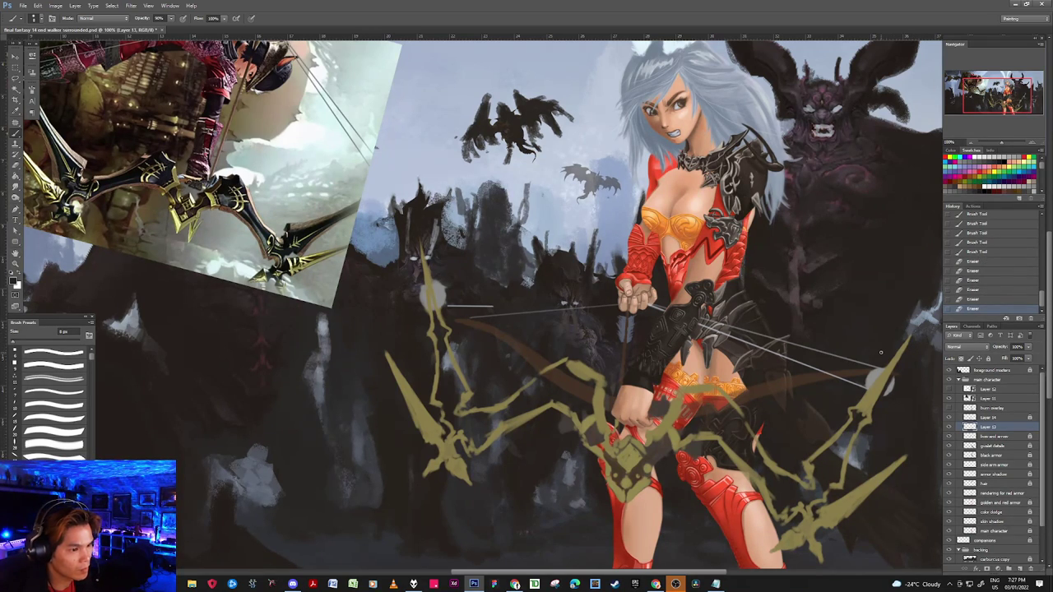
Step: Rebuild the orb's rounded lower edge beside the limb tip with repeated small grey brush dabs
key(b)
click(882, 396)
click(882, 394)
click(881, 393)
click(882, 392)
click(882, 392)
click(882, 394)
click(880, 393)
click(881, 393)
click(882, 394)
click(884, 392)
drag(882, 394, 888, 382)
click(890, 380)
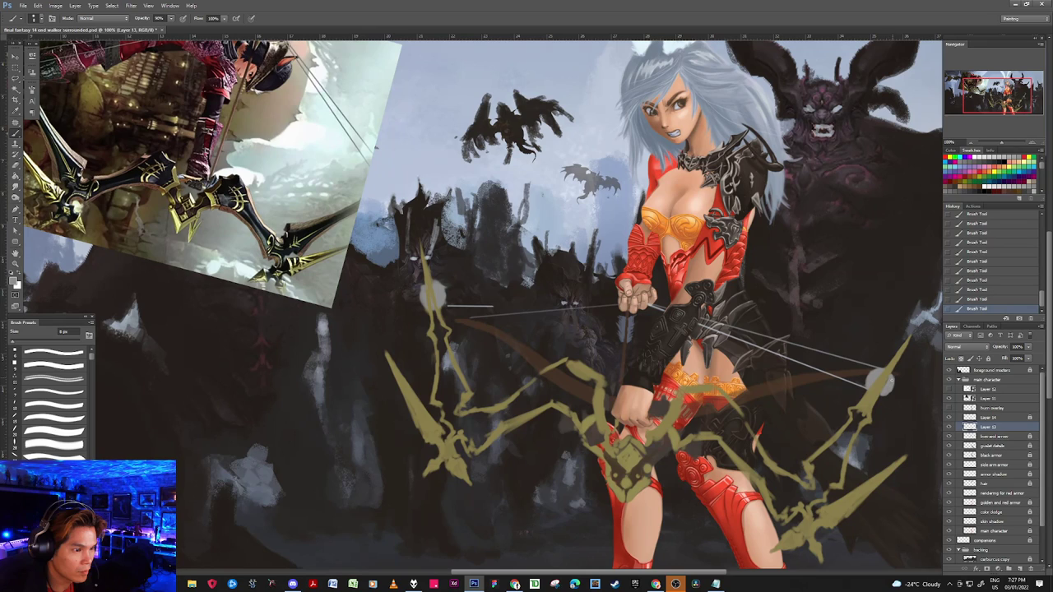
Step: Widen the limb below the orb into a blade with sampled olive strokes, enlarging the brush up to 20 px
key(bracketleft)
alt+click(880, 379)
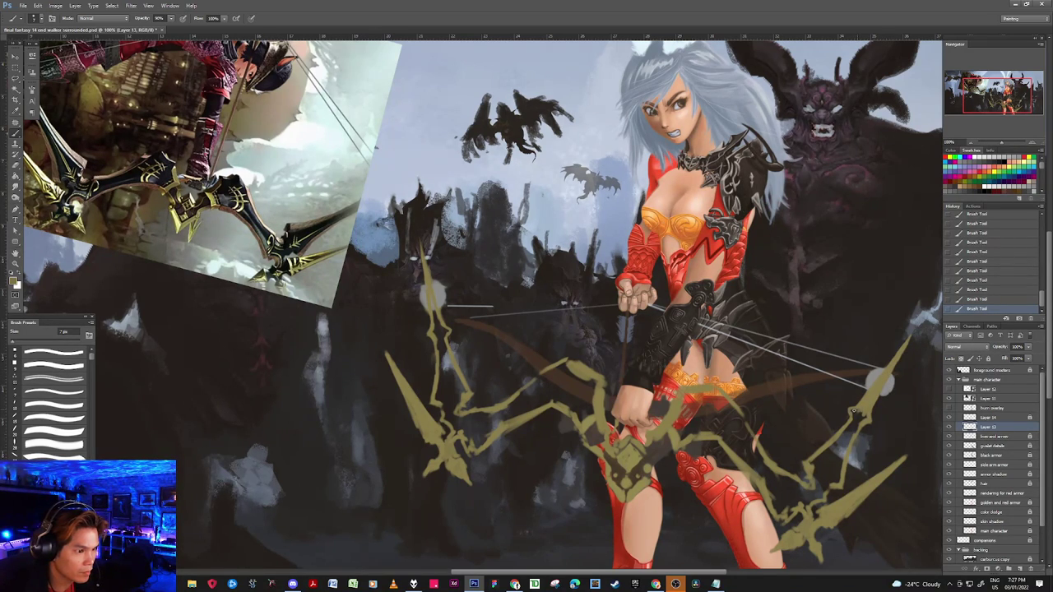
key(bracketright)
key(bracketright)
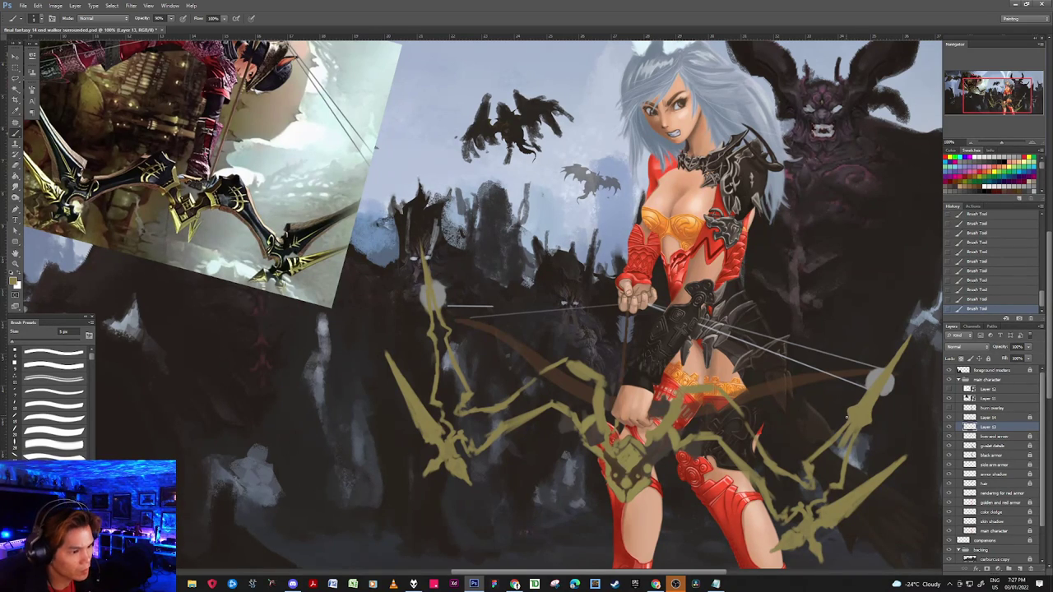
key(bracketright)
key(bracketright)
key(bracketright)
key(bracketright)
key(bracketright)
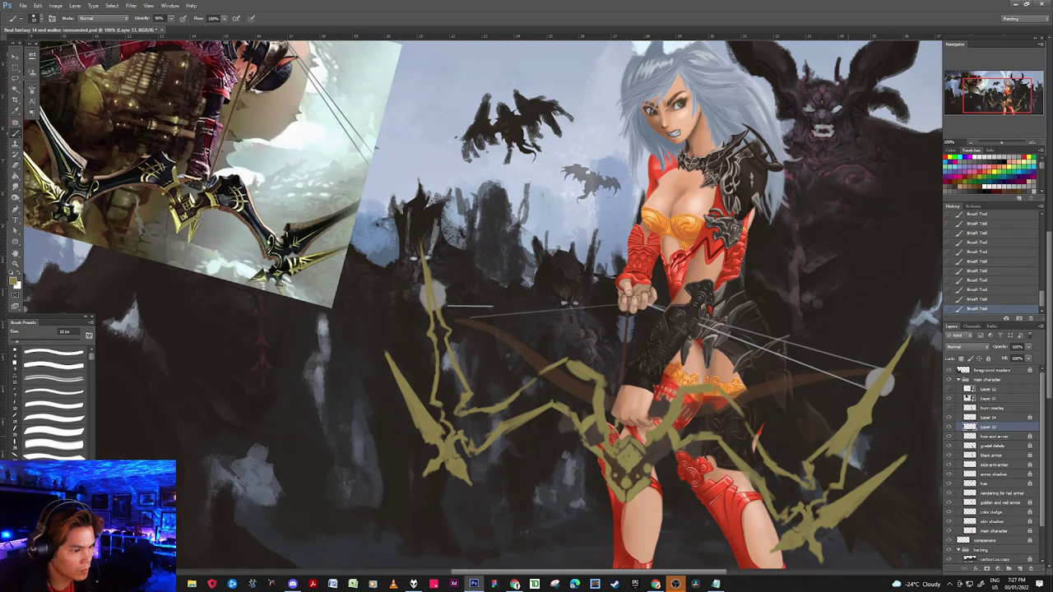
key(bracketright)
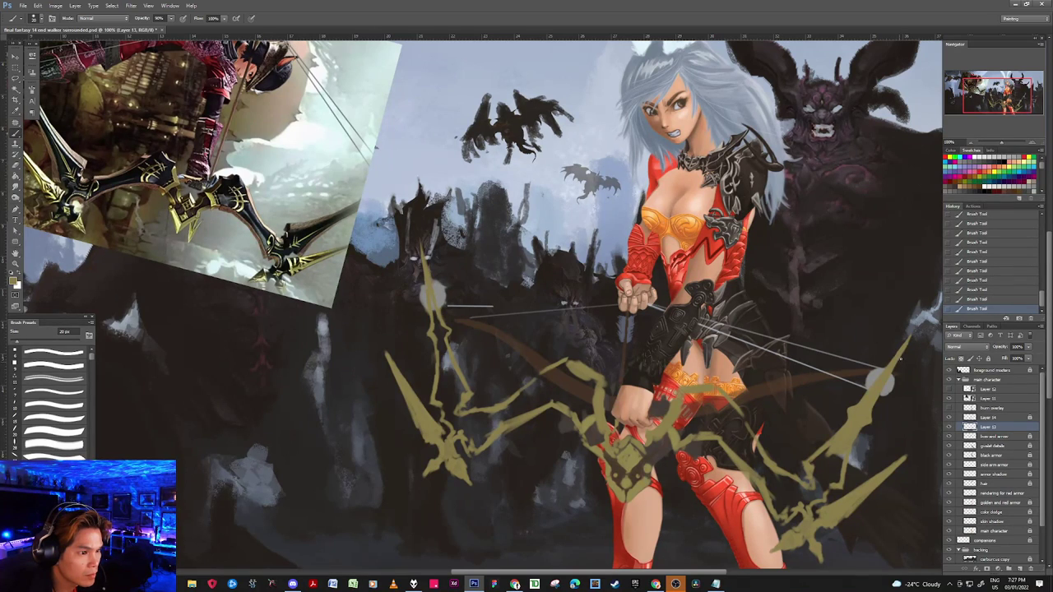
Step: Clean up around the blade's tip and block in its lower body with 20 px olive strokes
mouse_move(906, 349)
mouse_down()
mouse_move(913, 334)
mouse_move(904, 322)
mouse_up()
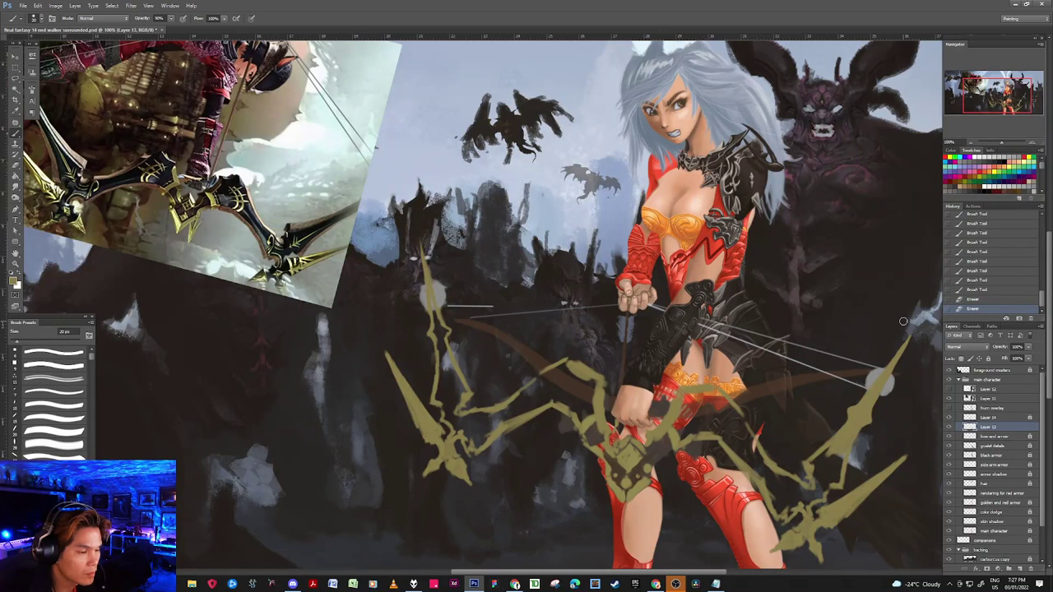
mouse_move(844, 450)
mouse_down()
mouse_move(850, 435)
mouse_move(836, 462)
mouse_move(818, 464)
mouse_up()
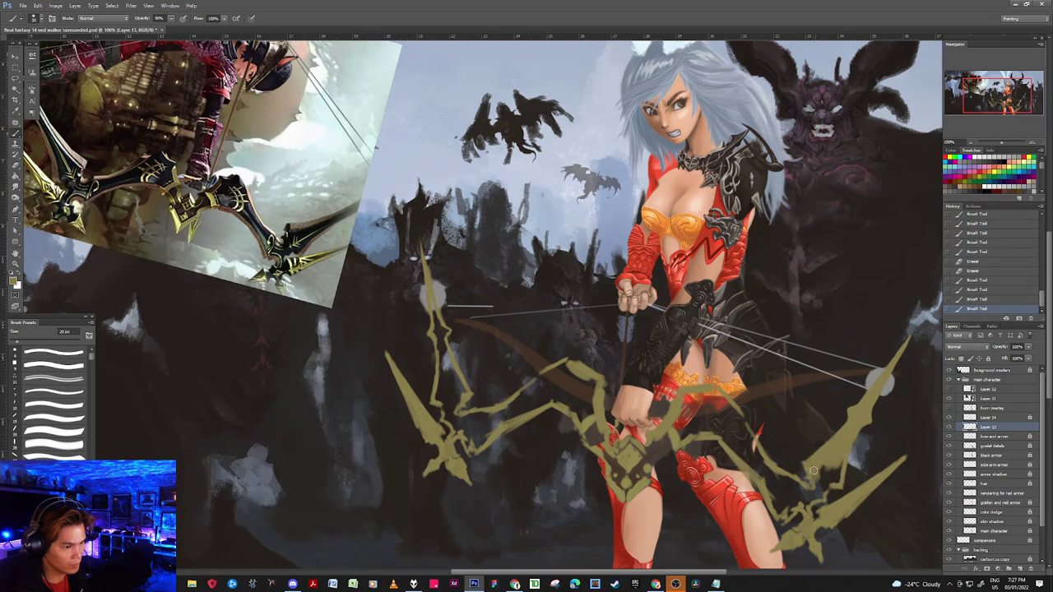
drag(817, 463, 837, 419)
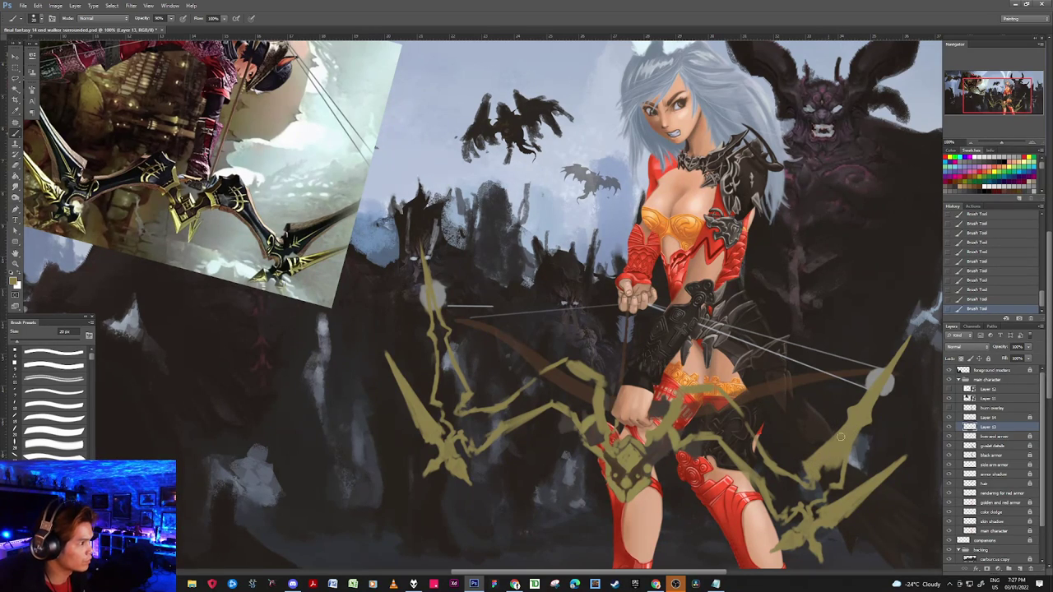
Step: Shape the blade's broad lower end above the limb joint with 10 px olive strokes and a small eraser touch
key(bracketleft)
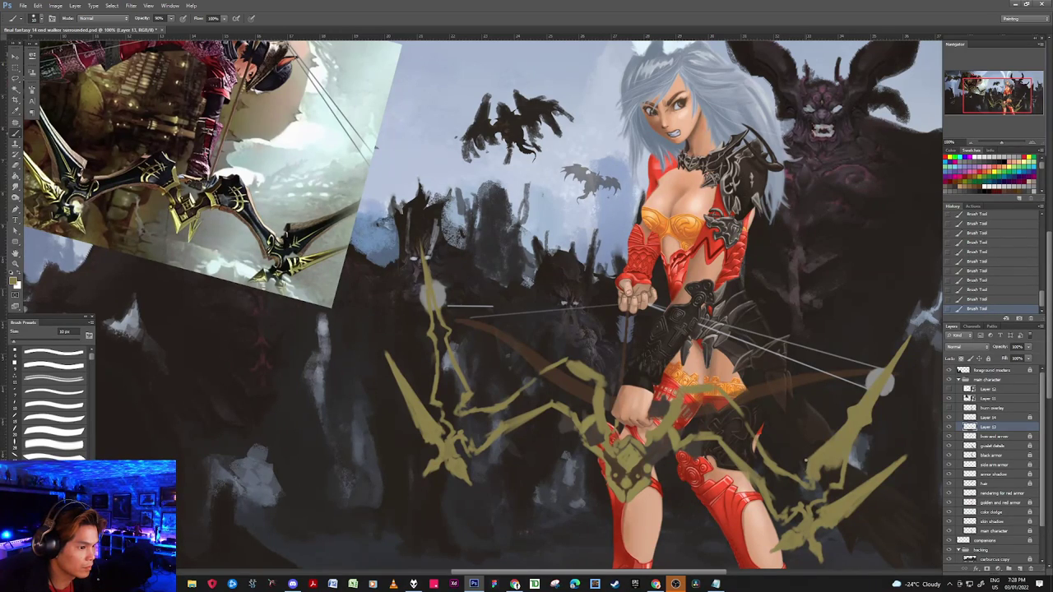
drag(806, 471, 832, 482)
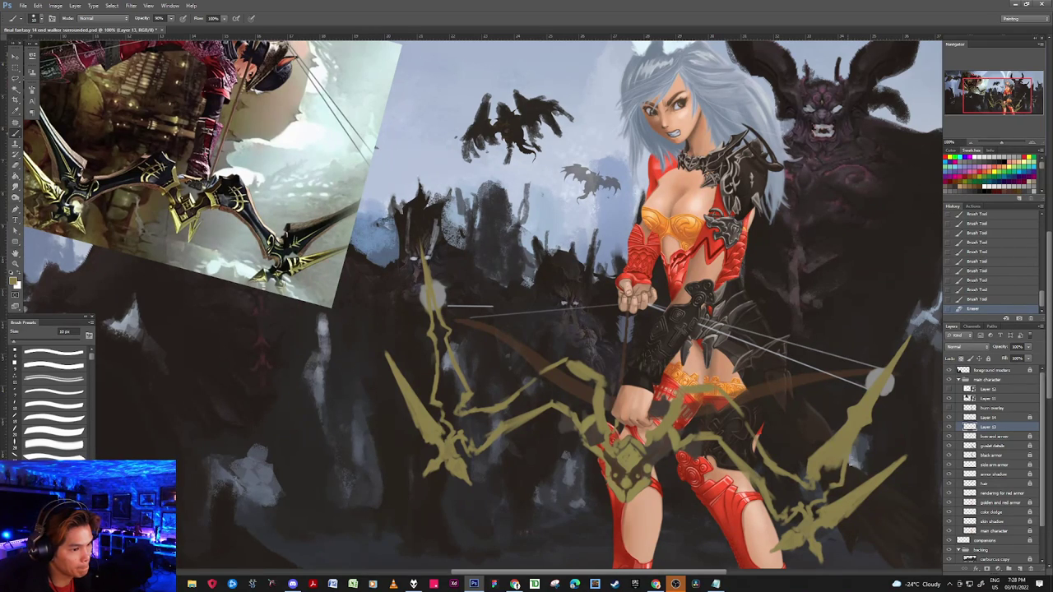
mouse_move(858, 432)
mouse_down()
mouse_move(856, 422)
mouse_move(842, 436)
mouse_up()
drag(843, 437, 839, 471)
drag(839, 467, 836, 475)
drag(836, 470, 822, 482)
mouse_move(824, 472)
mouse_down()
mouse_move(820, 485)
mouse_move(838, 471)
mouse_move(816, 486)
mouse_up()
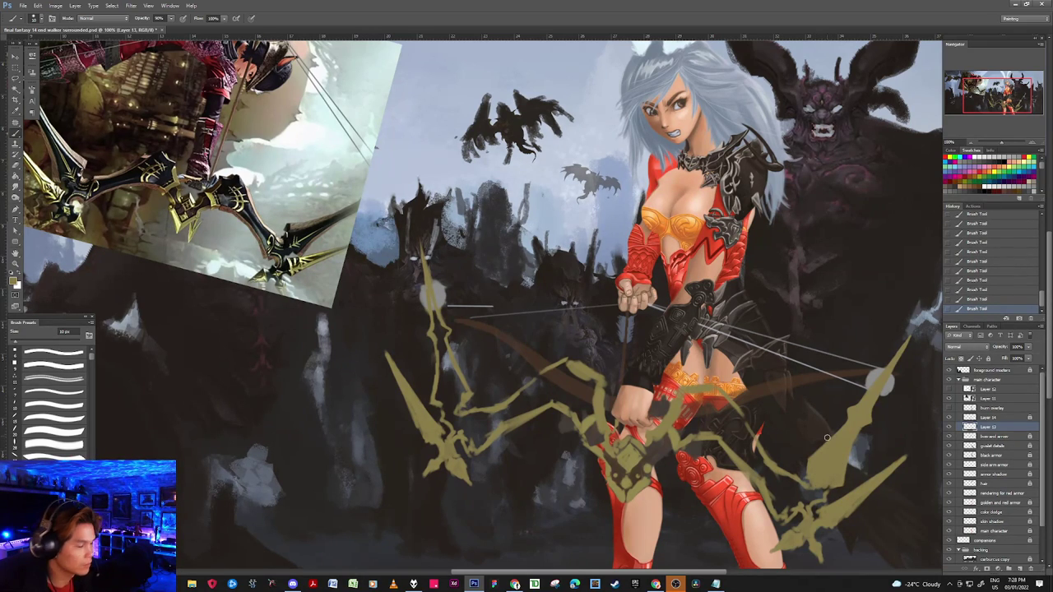
Step: Erase the excess paint at the blade's lower corner where it meets the limb joint
key(])
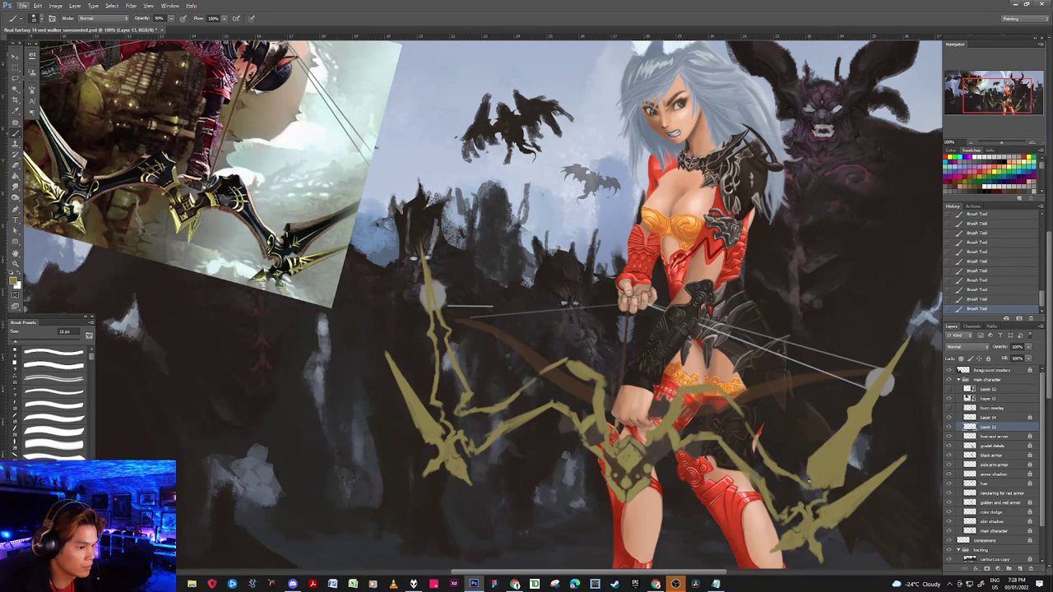
drag(810, 480, 807, 478)
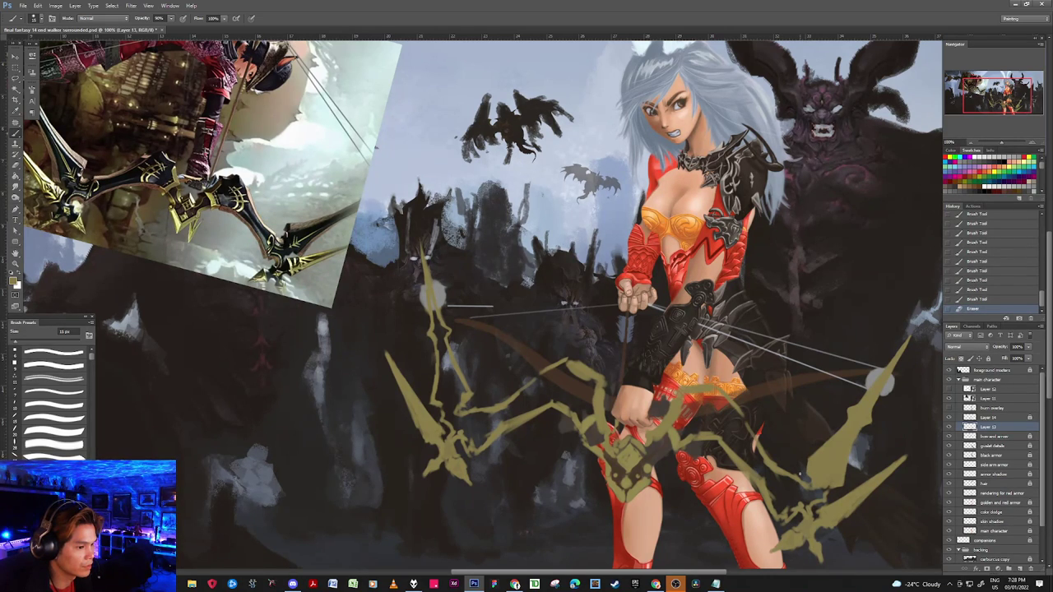
key(alt)
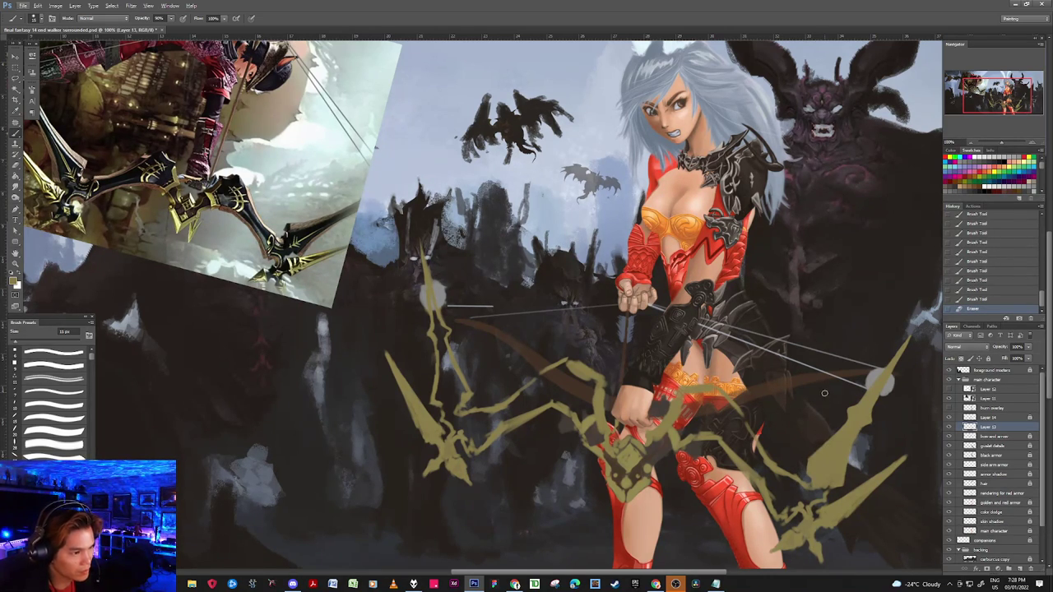
key(alt)
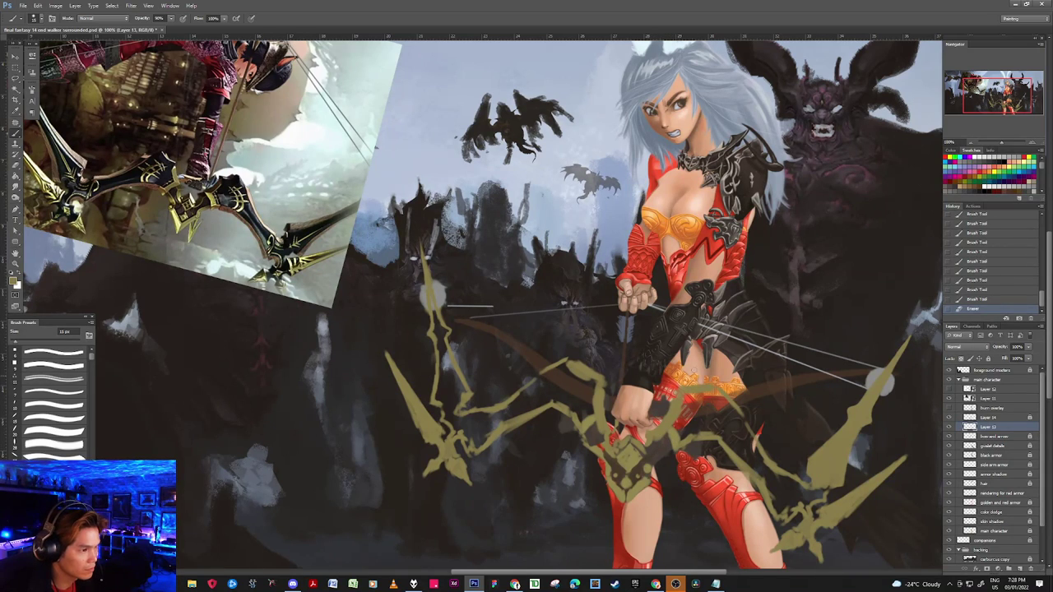
Step: Cut a dark notch into the blade's lower end with small black strokes
key(d)
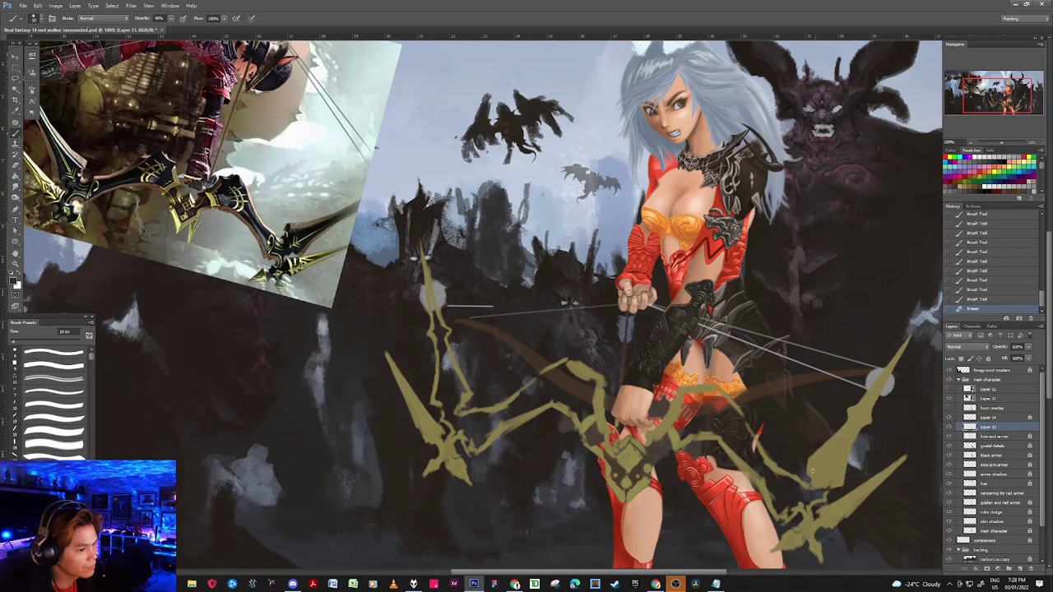
click(813, 472)
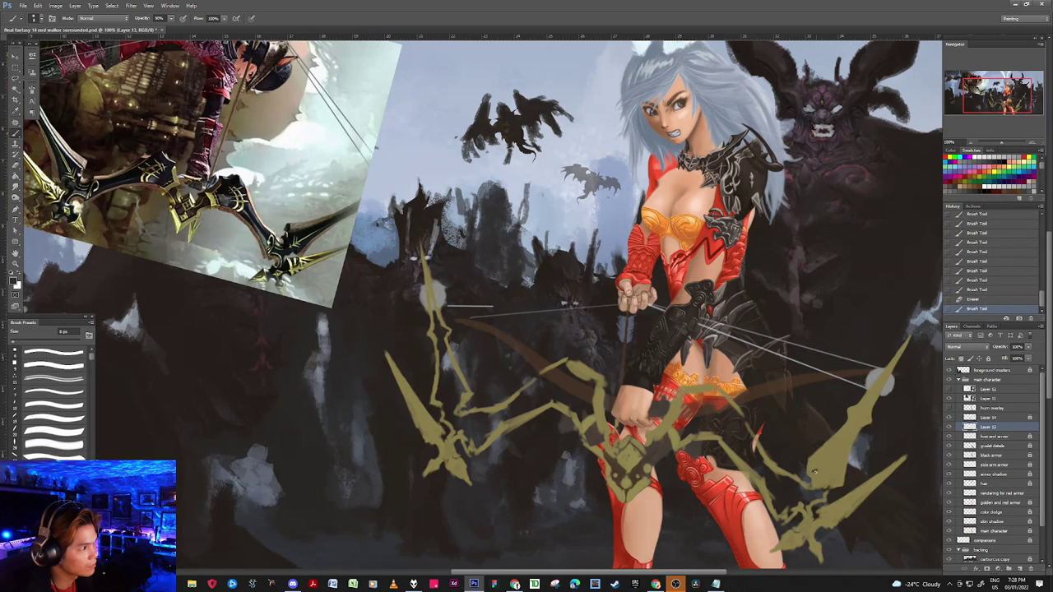
drag(813, 472, 828, 461)
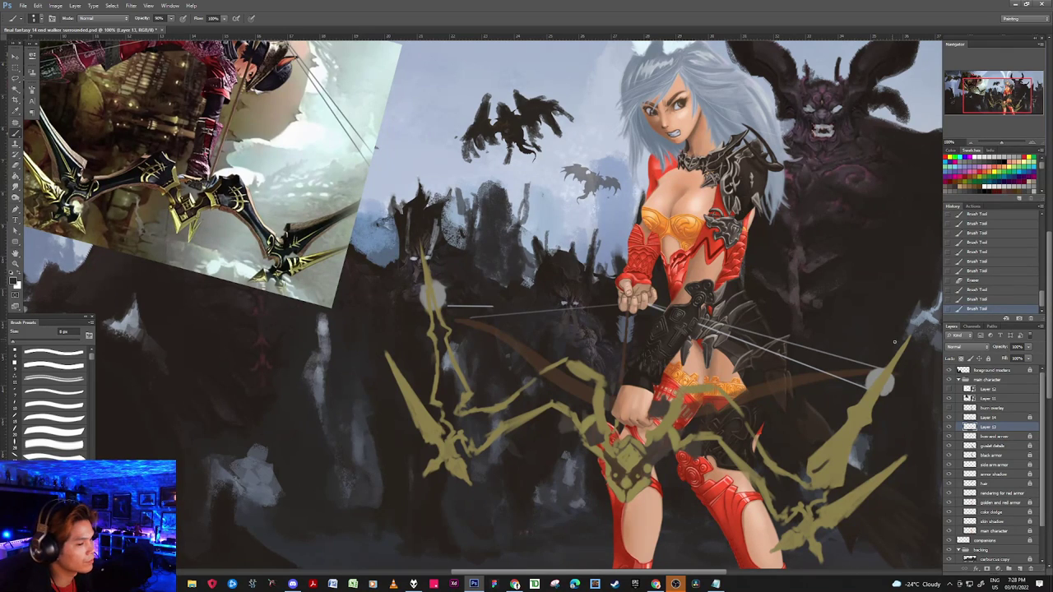
Step: Paint thin dark groove lines along the blade's narrow upper part below the orb
drag(457, 295, 548, 325)
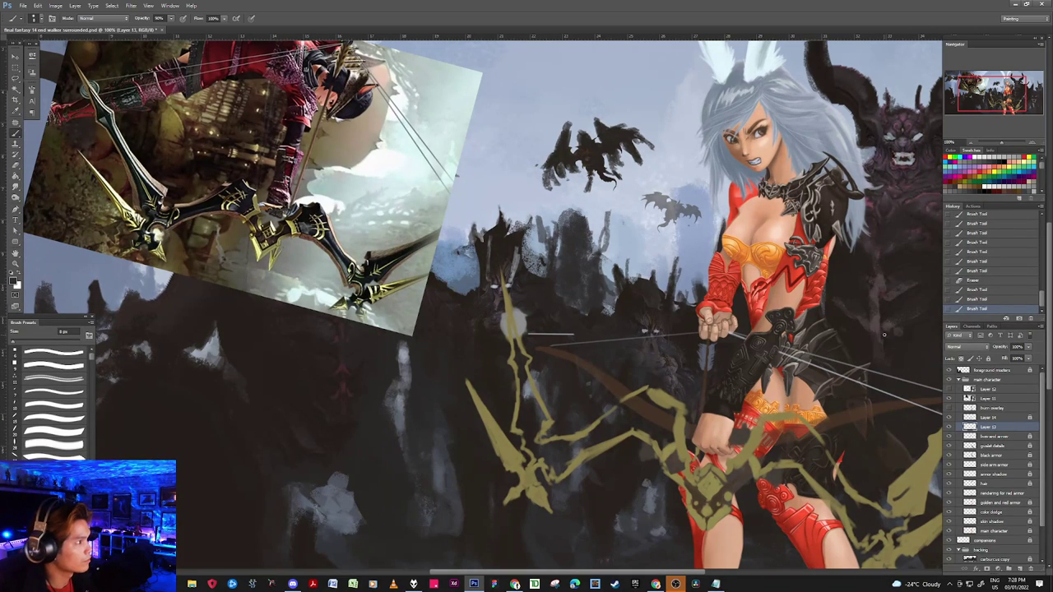
drag(864, 409, 691, 371)
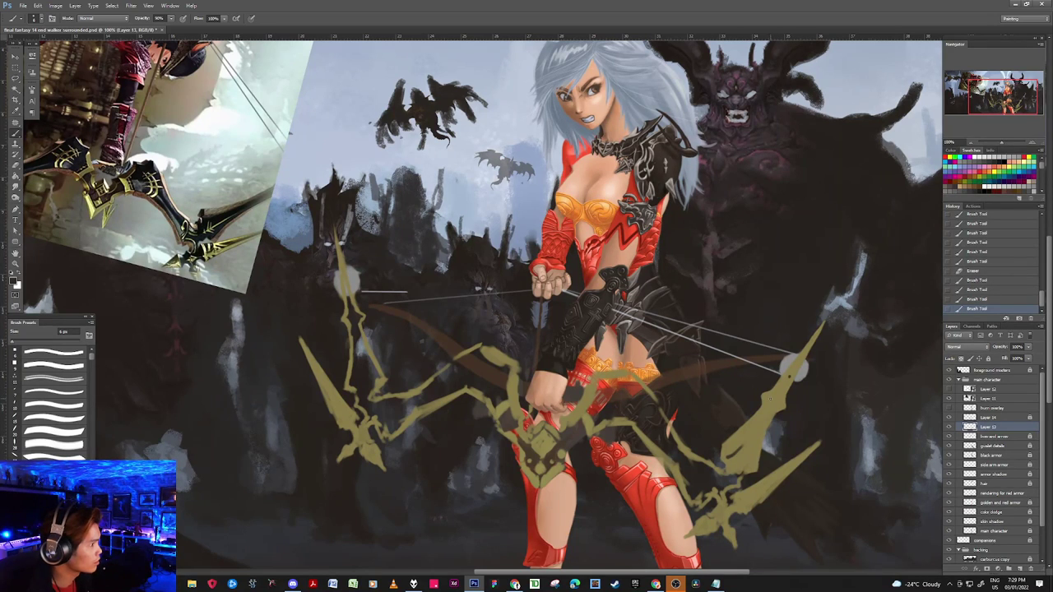
drag(589, 366, 613, 340)
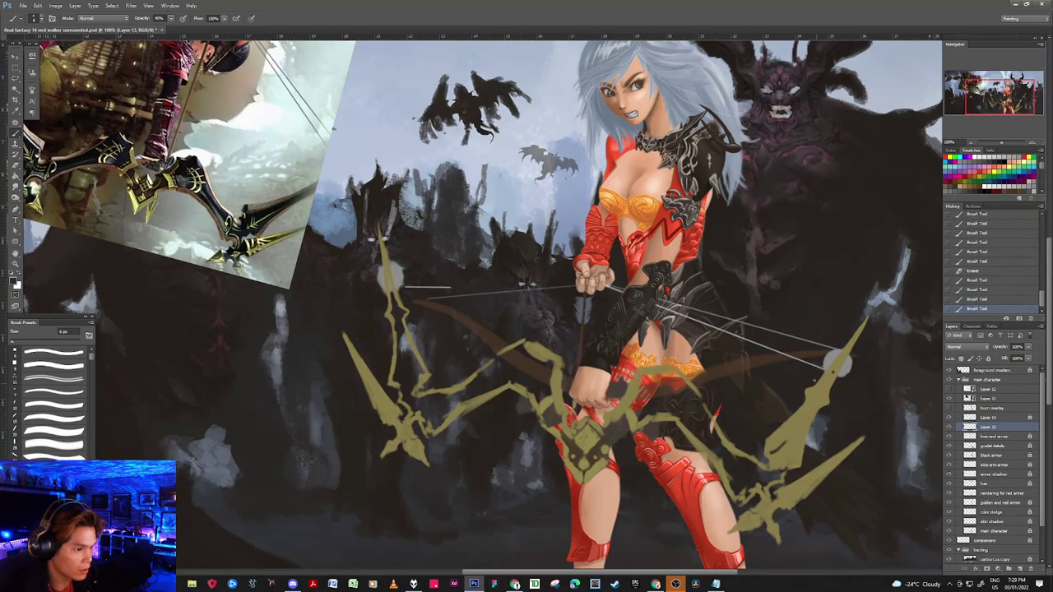
drag(812, 393, 825, 378)
drag(818, 392, 826, 389)
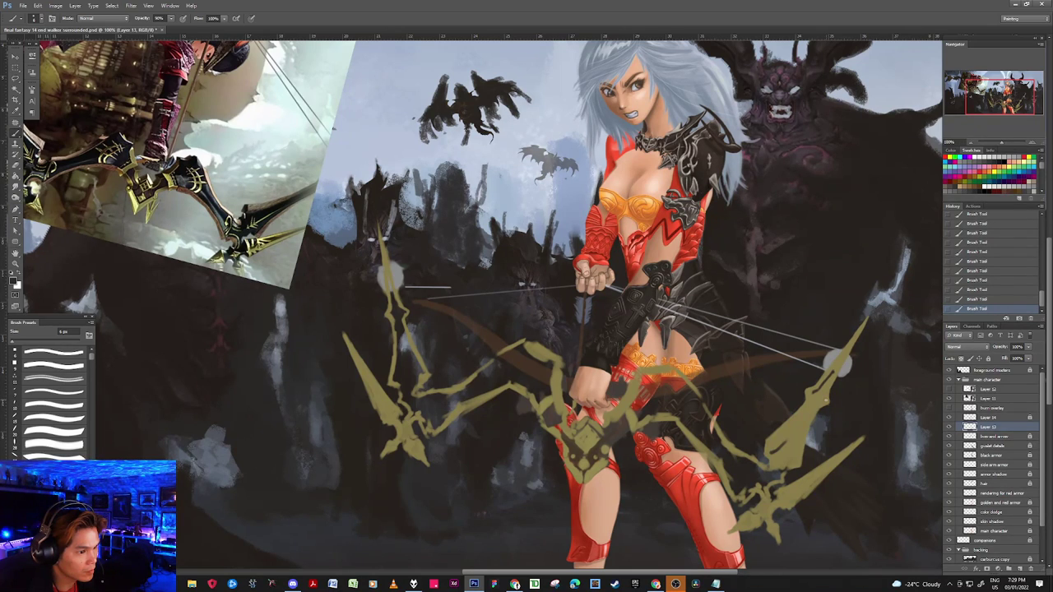
drag(819, 405, 824, 400)
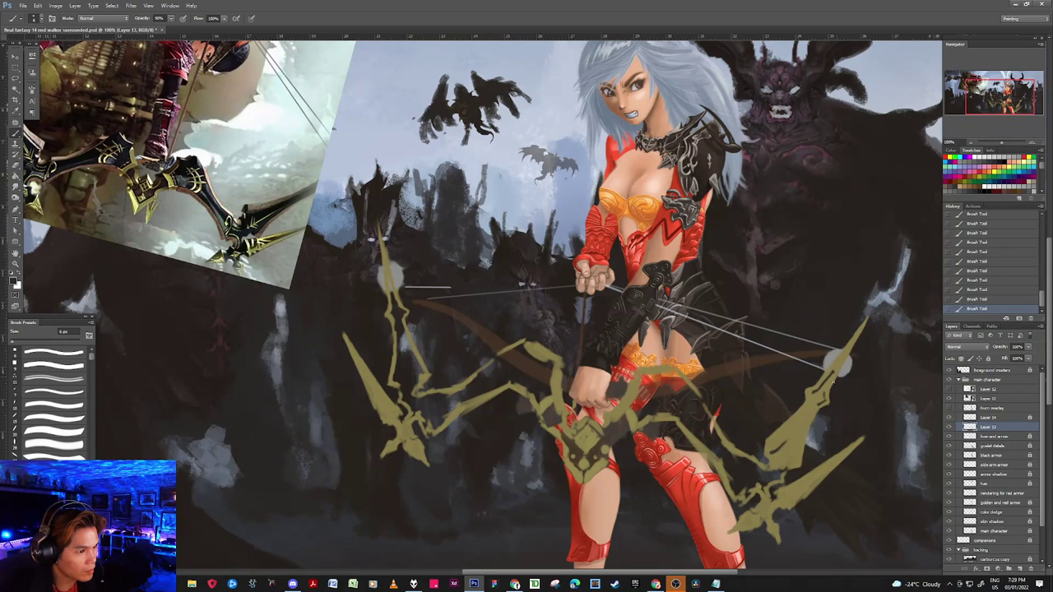
drag(833, 373, 825, 388)
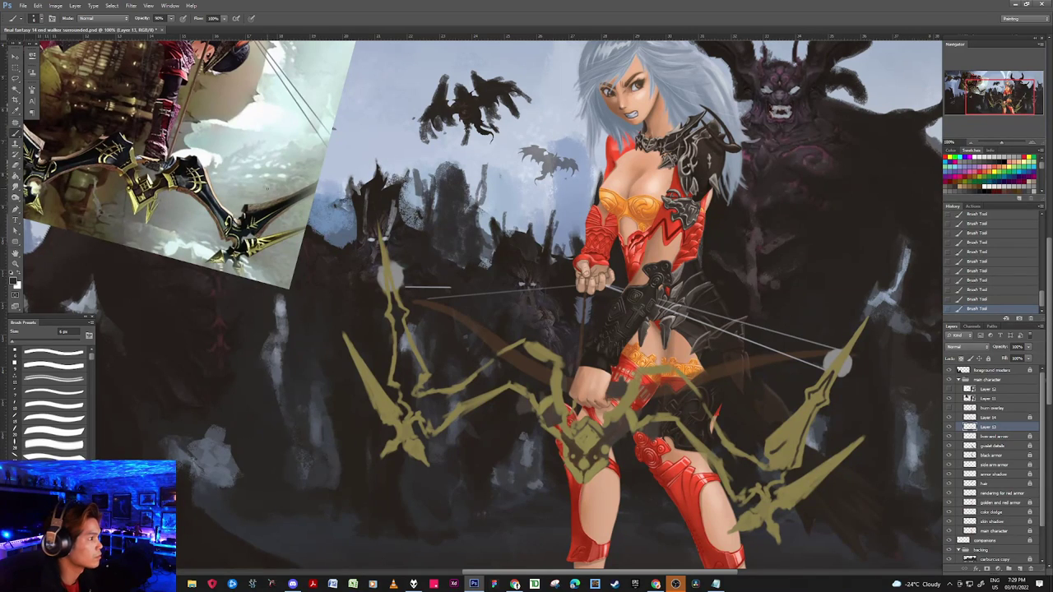
Step: Try a brown tint on the tip of the bow's upper blade, sampling colours from the reference bow and the blade
key(x)
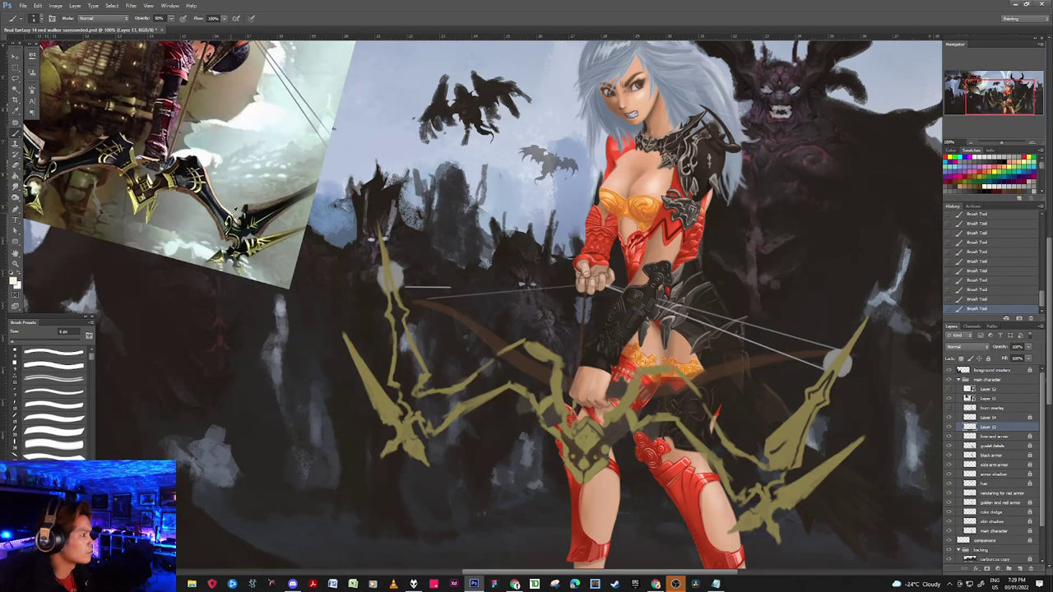
alt+click(211, 183)
alt+click(212, 208)
alt+click(209, 202)
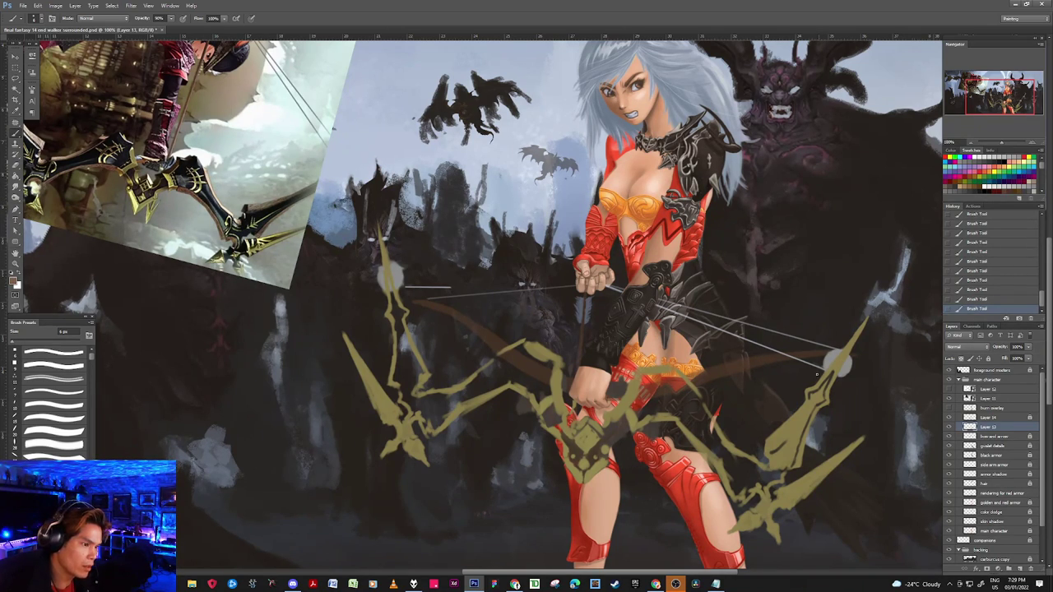
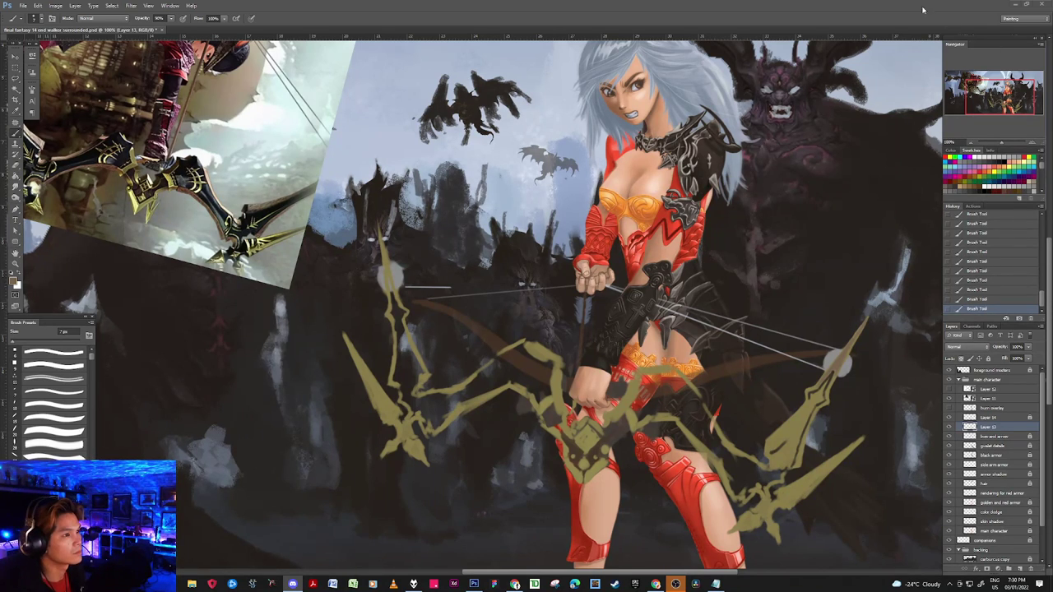
click(817, 14)
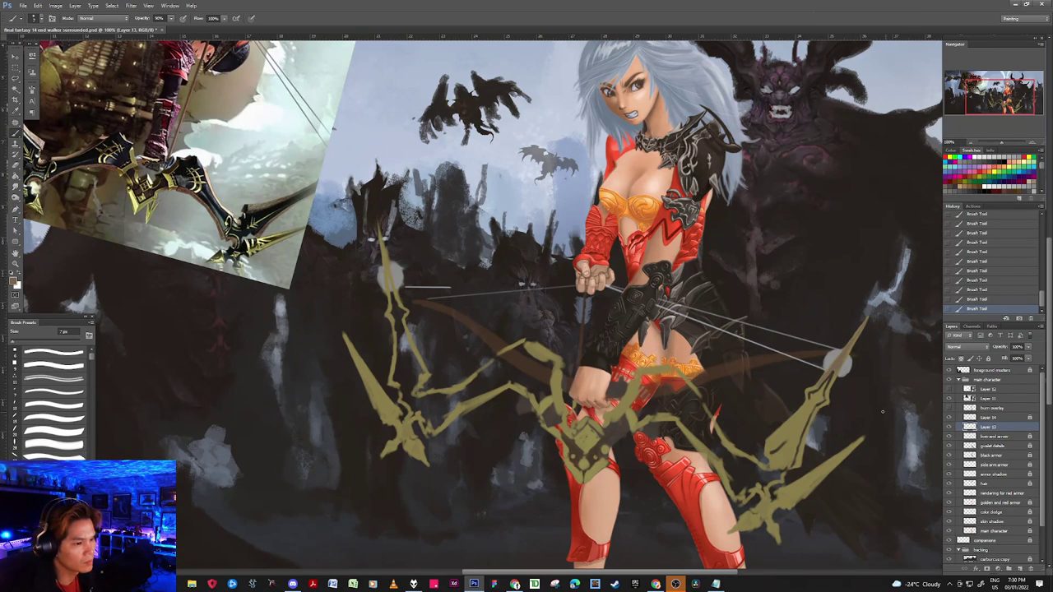
alt+click(833, 377)
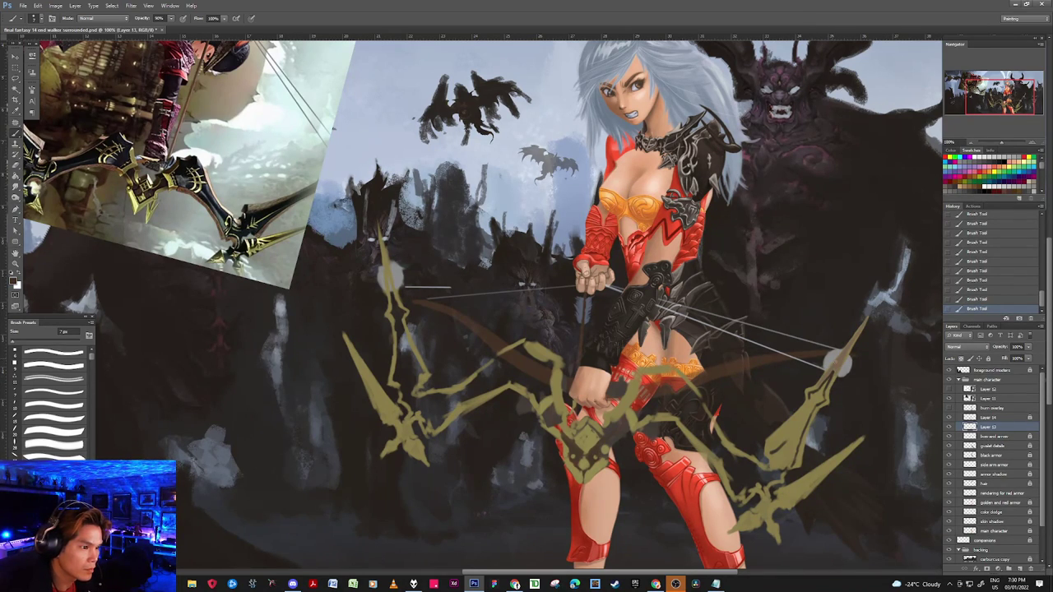
alt+click(838, 364)
Step: Paint the blade's tip and narrow upper edge orange, using the gold-orange sampled from the archer's hip armor
key(bracketright)
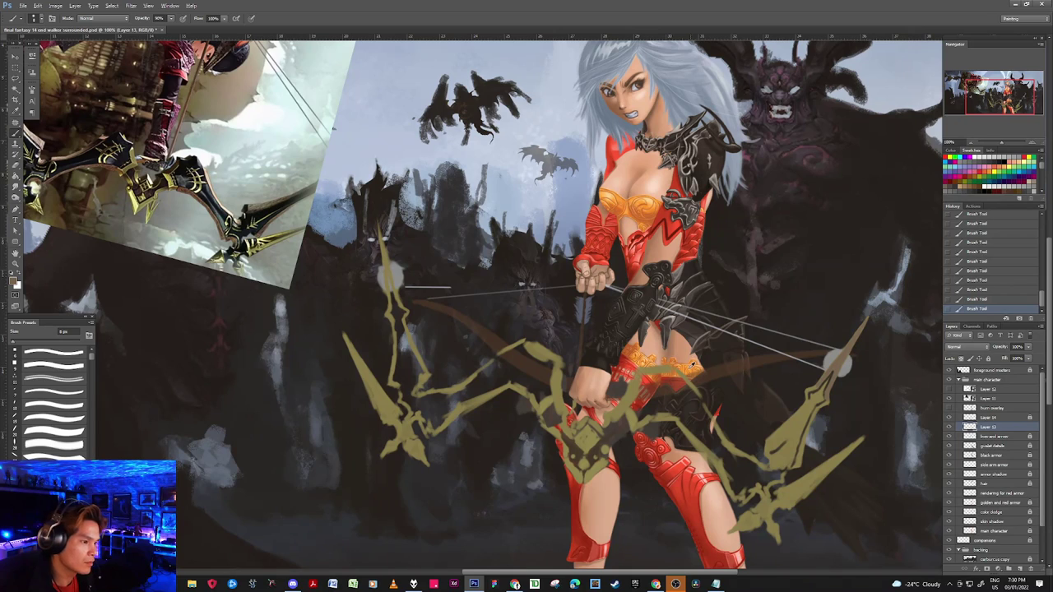
alt+click(691, 367)
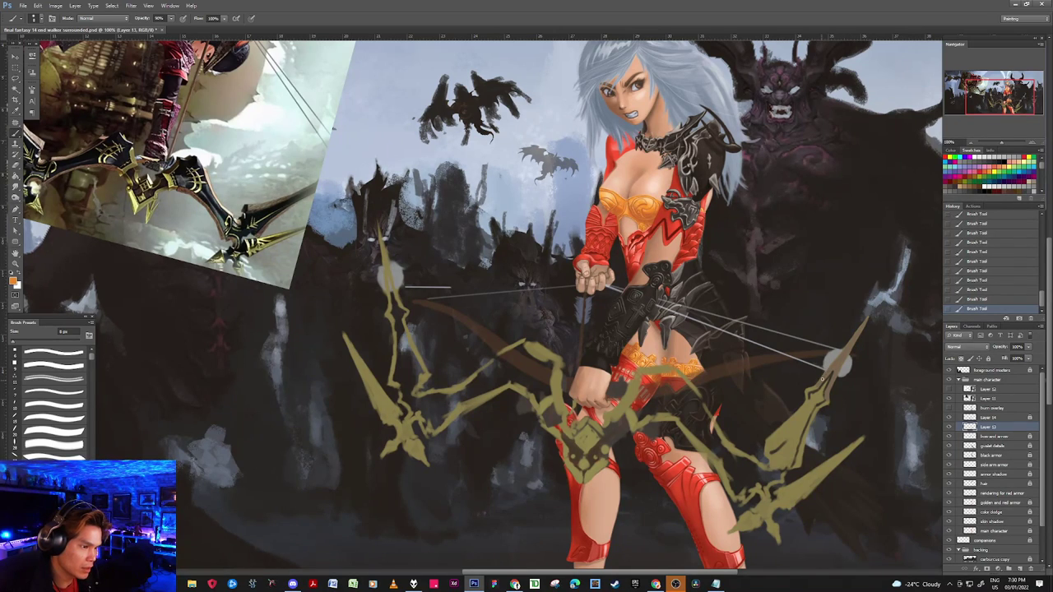
mouse_move(827, 375)
mouse_down()
mouse_move(866, 318)
mouse_move(850, 345)
mouse_up()
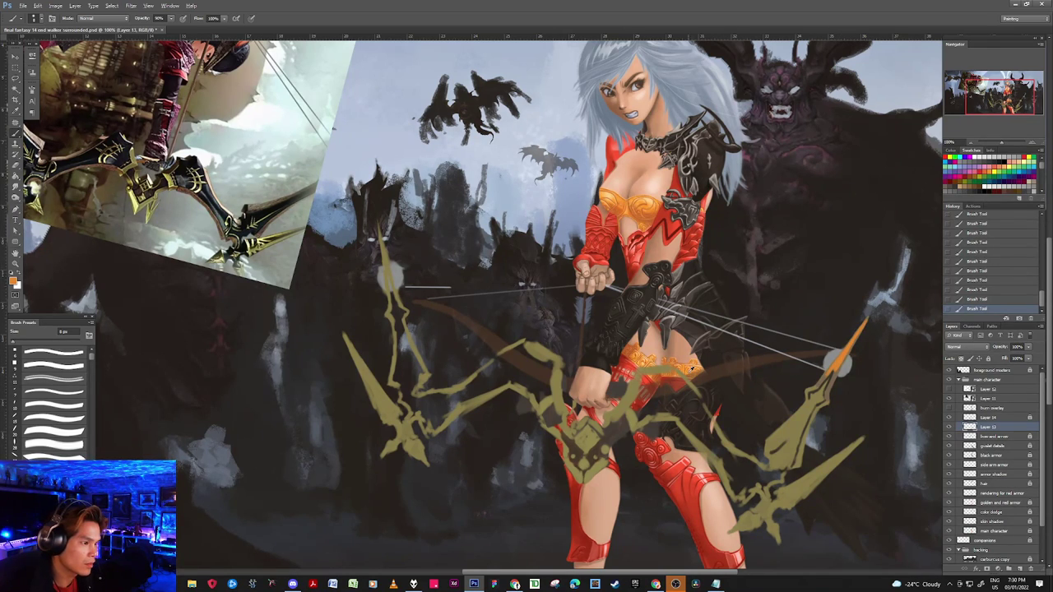
mouse_move(837, 364)
mouse_down()
mouse_move(856, 338)
mouse_move(816, 387)
mouse_up()
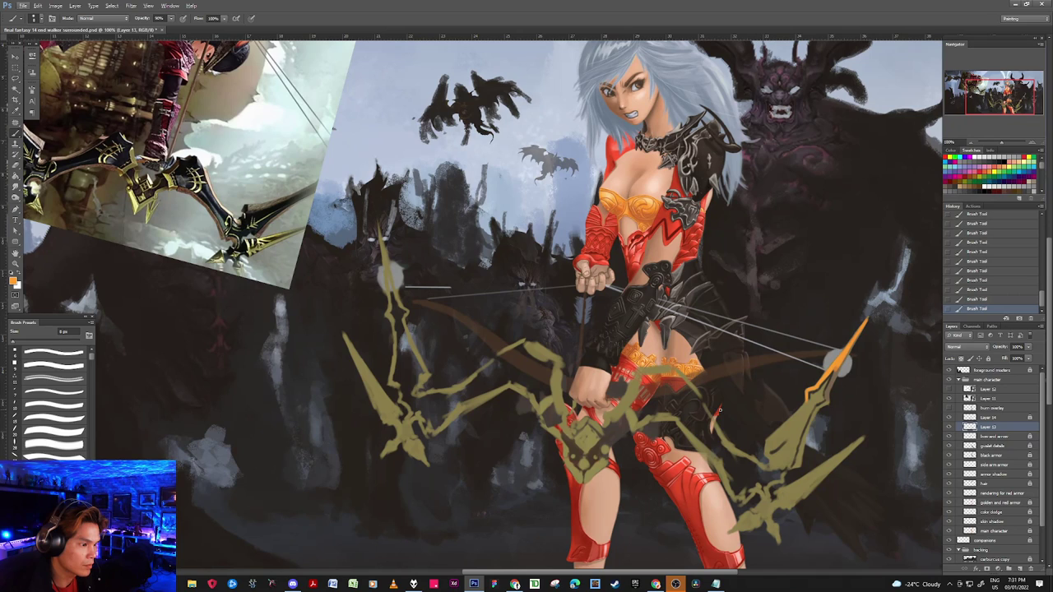
Step: Fill the blade's body from the narrow neck down to the broad lower end with near-black, enlarging the brush for the wide area
key(d)
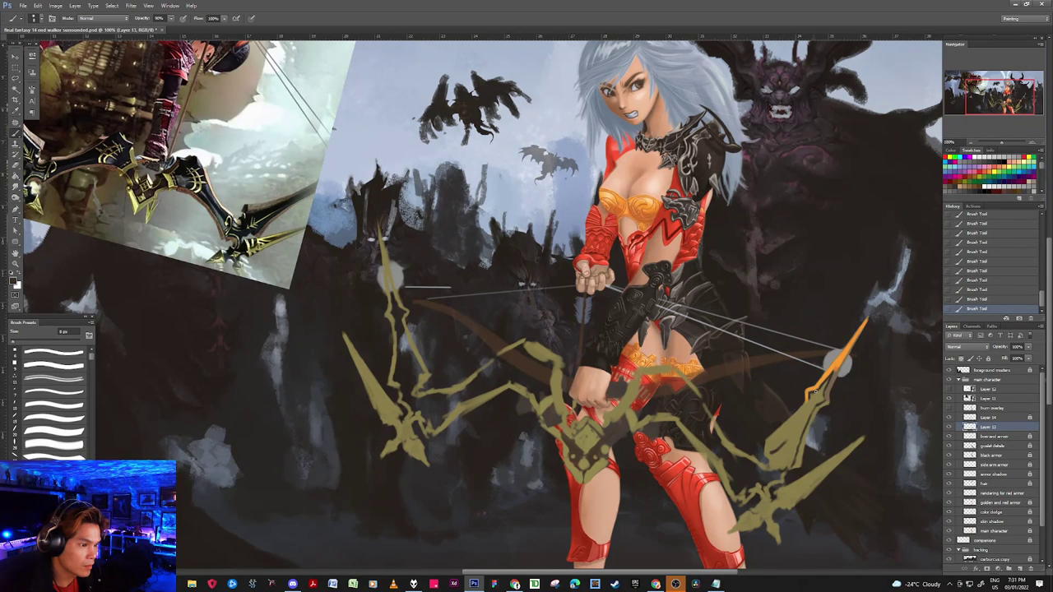
mouse_move(817, 392)
mouse_down()
mouse_move(810, 398)
mouse_move(828, 381)
mouse_up()
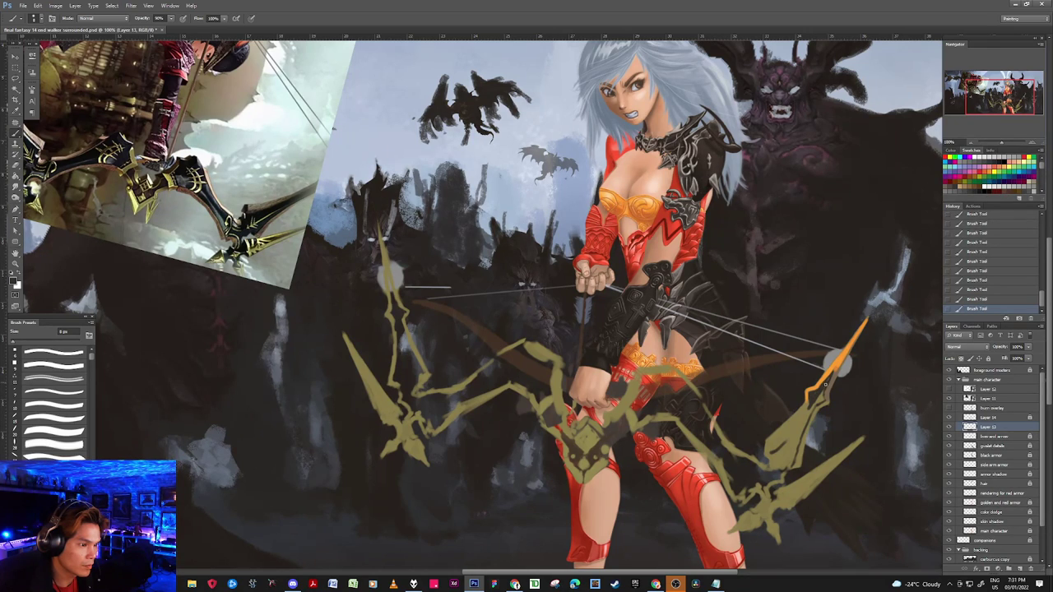
mouse_move(823, 387)
mouse_down()
mouse_move(784, 437)
mouse_move(784, 418)
mouse_move(769, 451)
mouse_move(810, 409)
mouse_move(790, 442)
mouse_move(810, 408)
mouse_up()
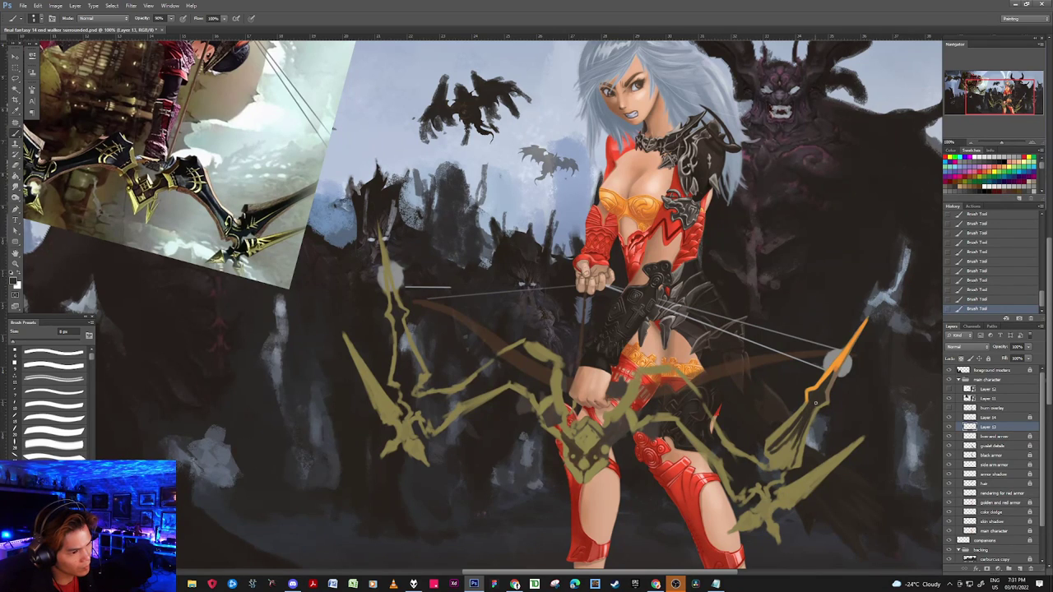
mouse_move(797, 442)
mouse_down()
mouse_move(786, 455)
mouse_move(795, 429)
mouse_up()
key(])
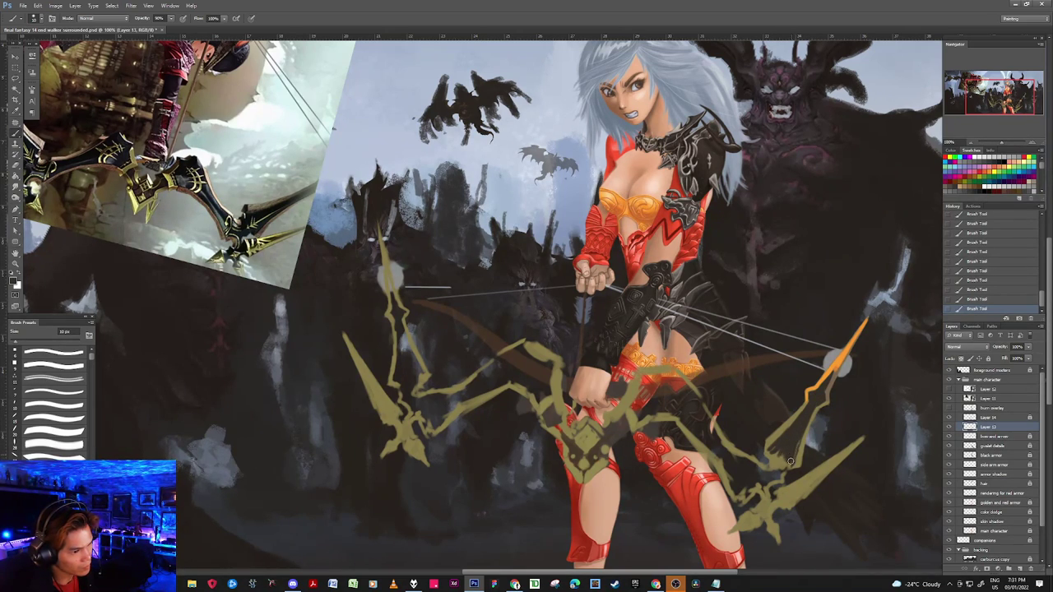
key(bracketright)
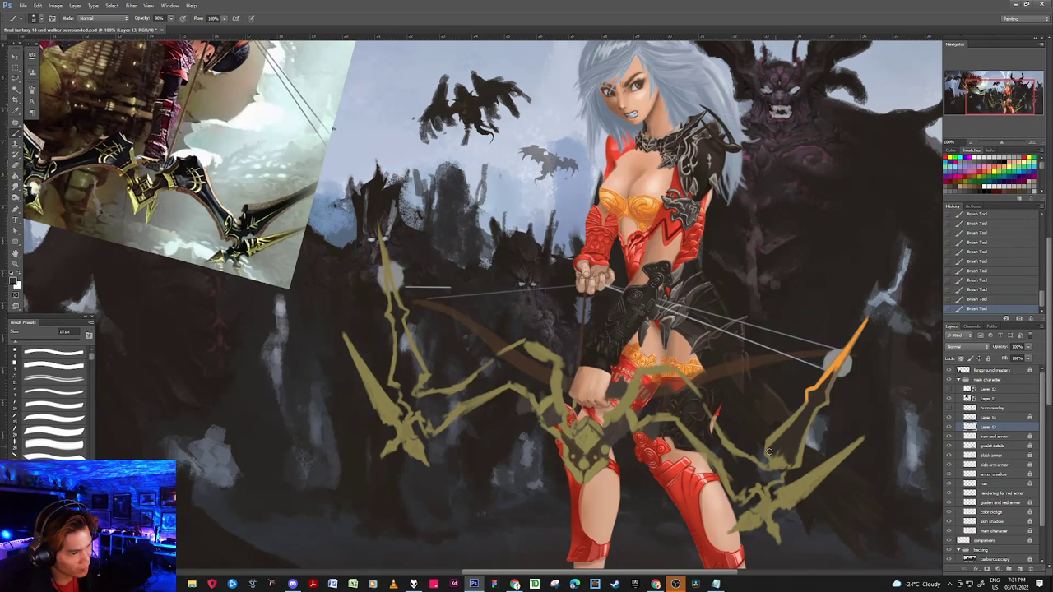
Step: Paint an orange trim along the blade's inner edge, from the neck down to its lower corner, with a 9 px brush
key(bracketleft)
key(bracketleft)
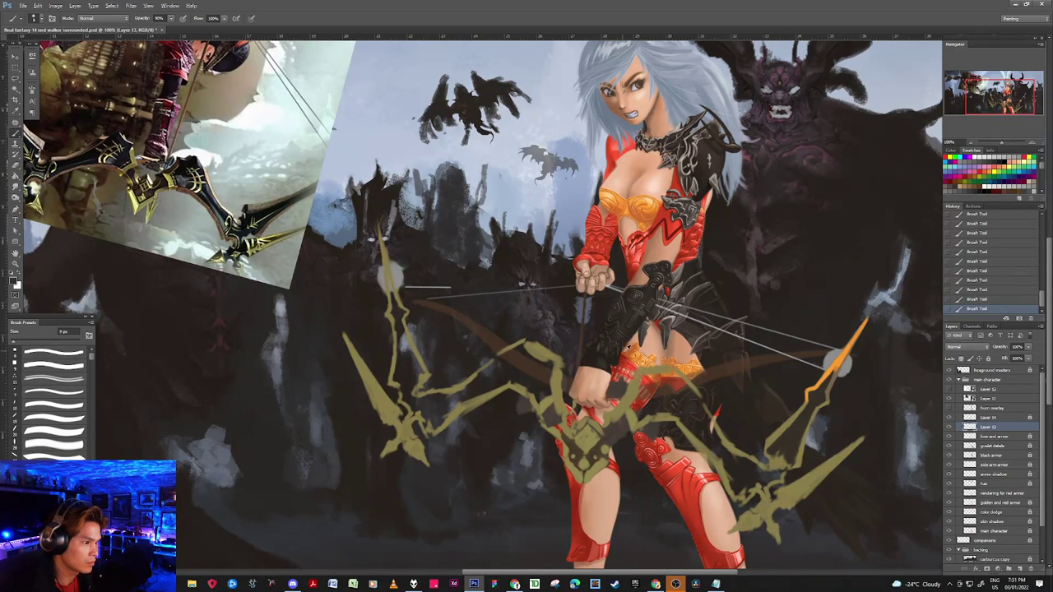
alt+click(629, 350)
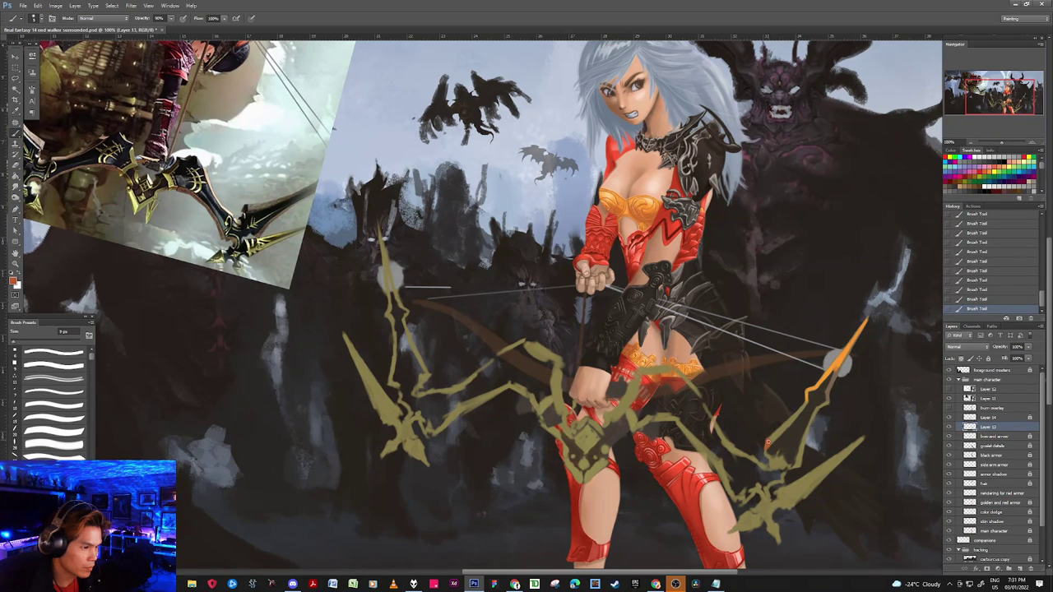
alt+click(810, 393)
drag(767, 441, 803, 407)
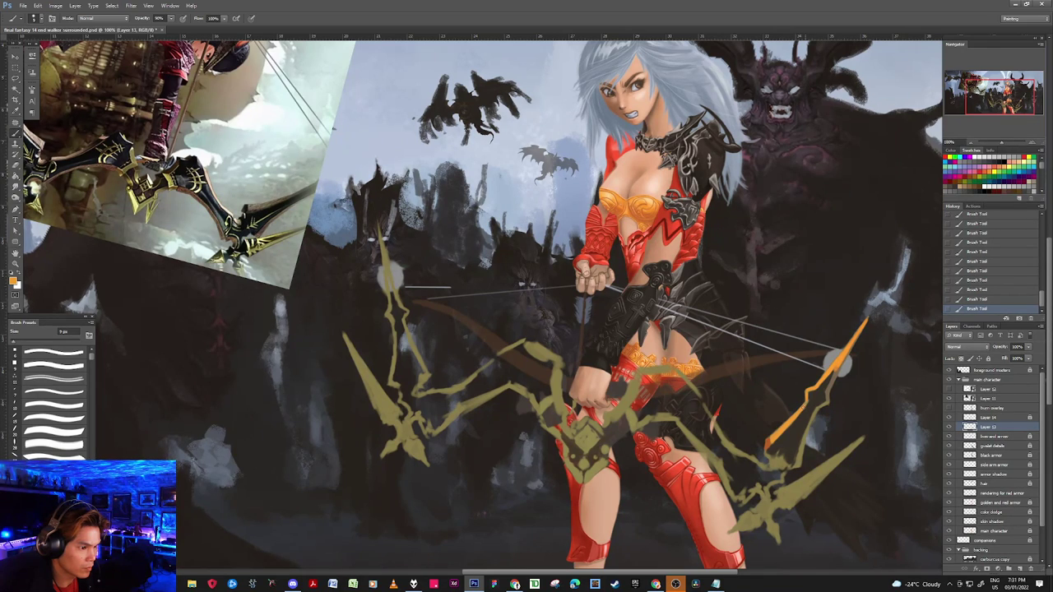
Step: Continue the orange trim along the blade's opposite edge, from the tip down to the limb joint
drag(827, 394, 853, 344)
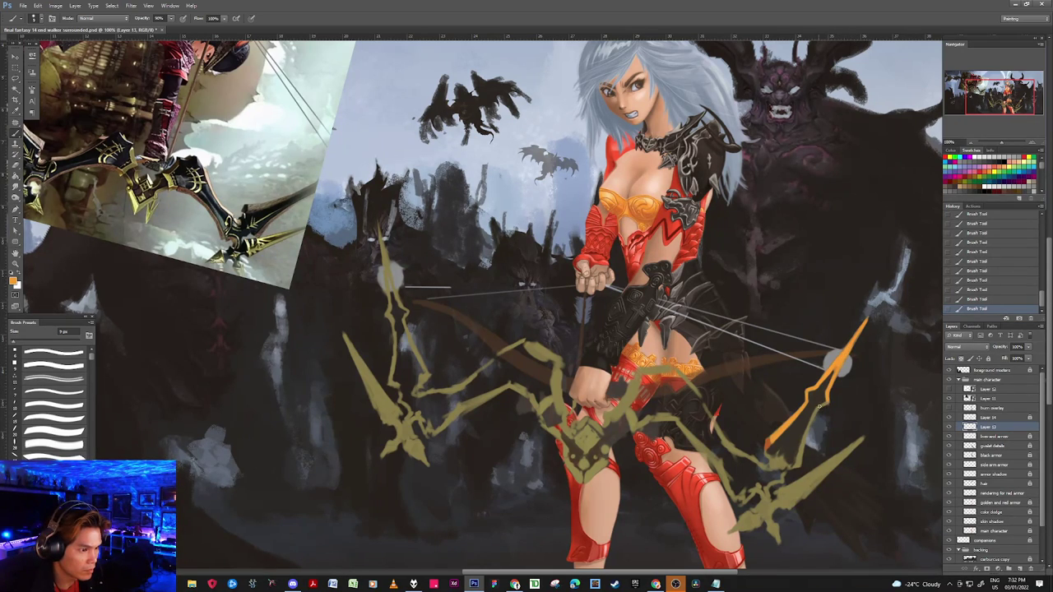
drag(821, 406, 826, 403)
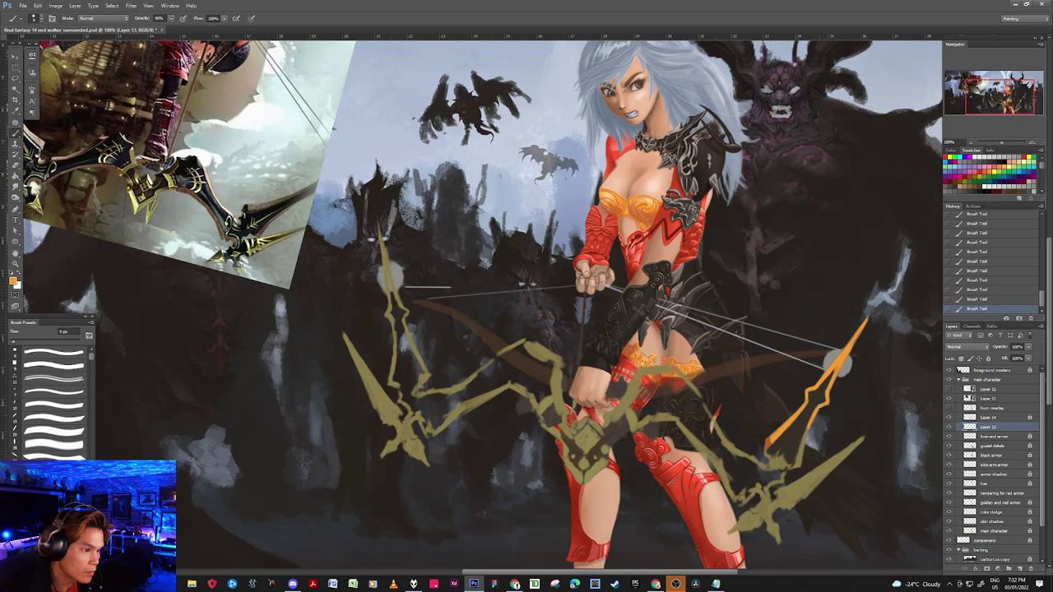
drag(803, 454, 803, 440)
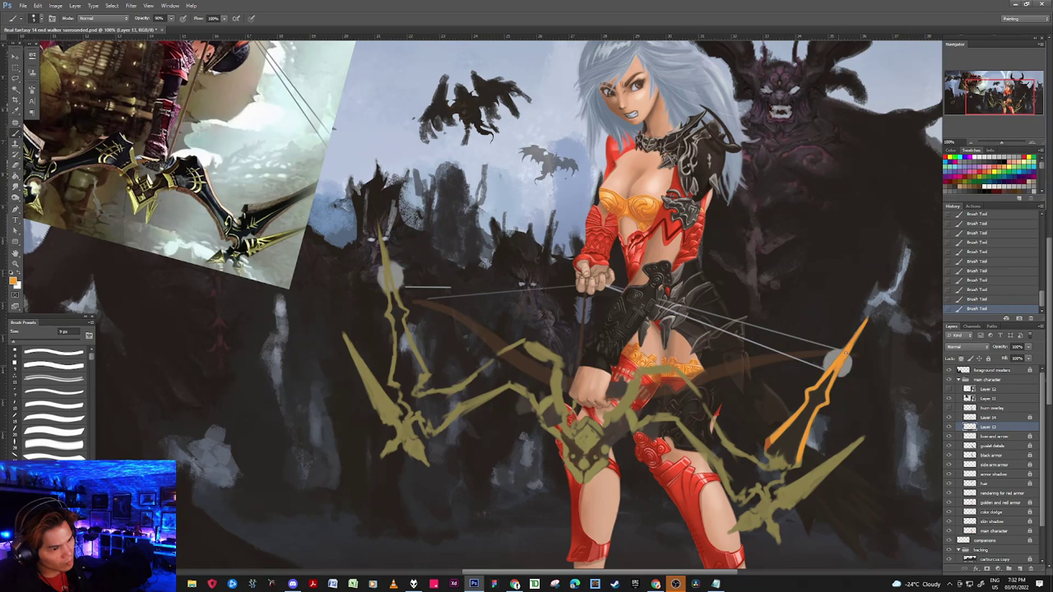
drag(858, 335, 851, 344)
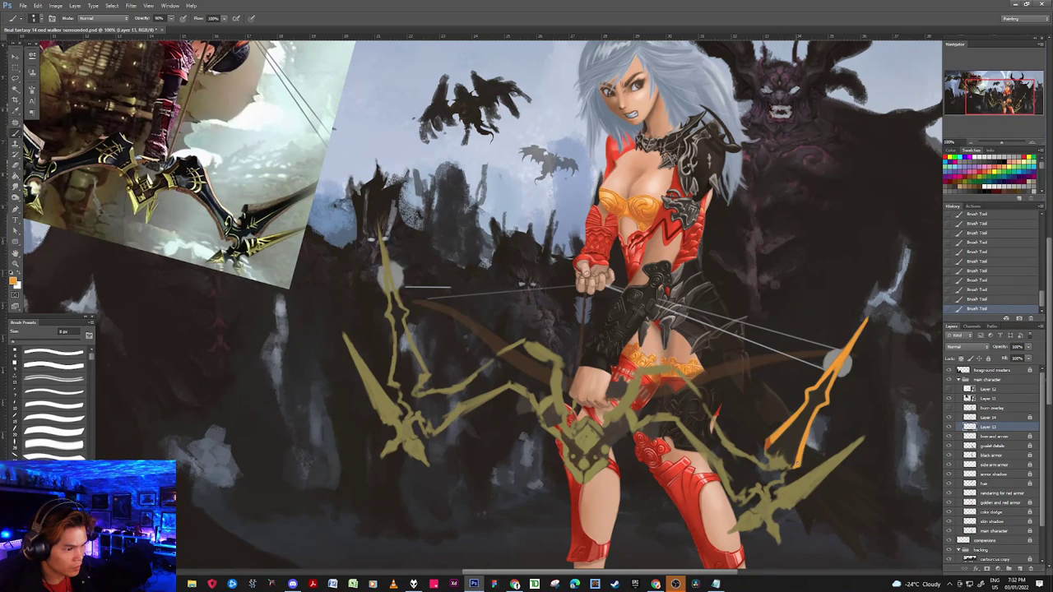
Step: Paint a thin orange barb inside the blade's dark lower end, alternating sampled orange and dark colours to shape it
alt+click(772, 440)
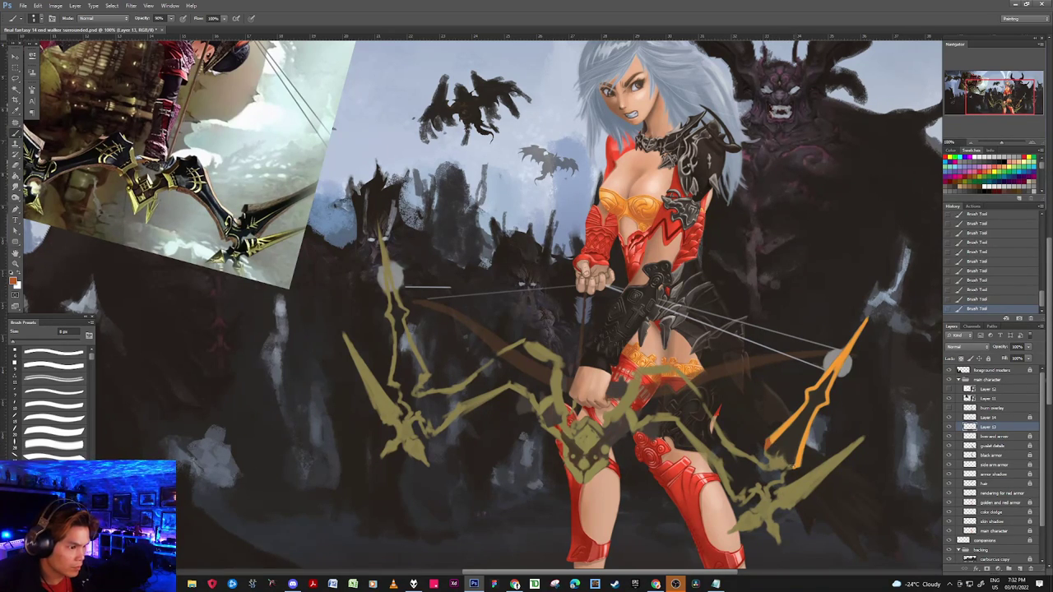
alt+click(790, 465)
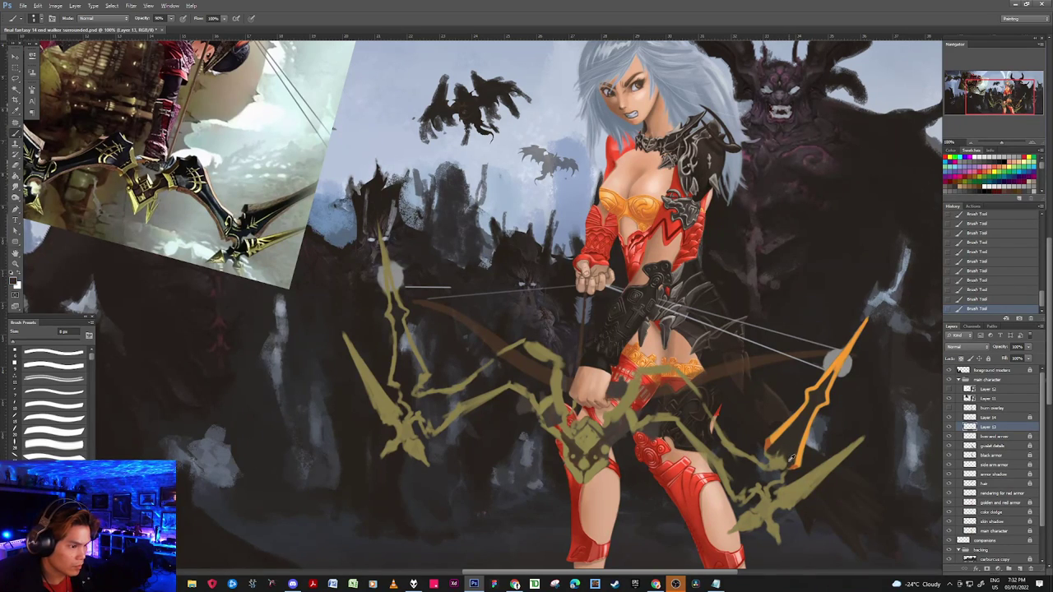
key(alt)
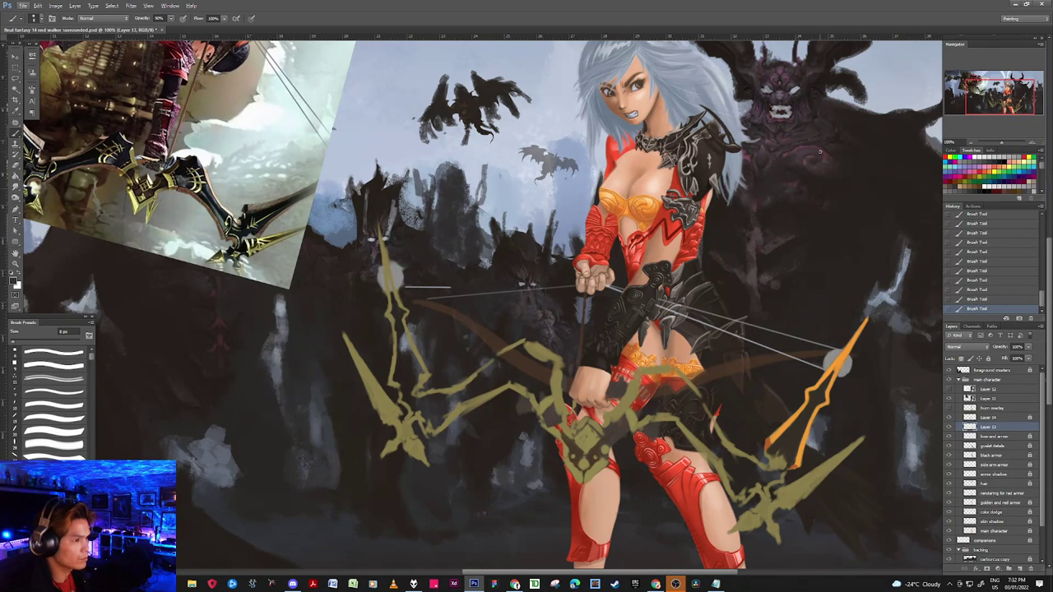
alt+click(797, 425)
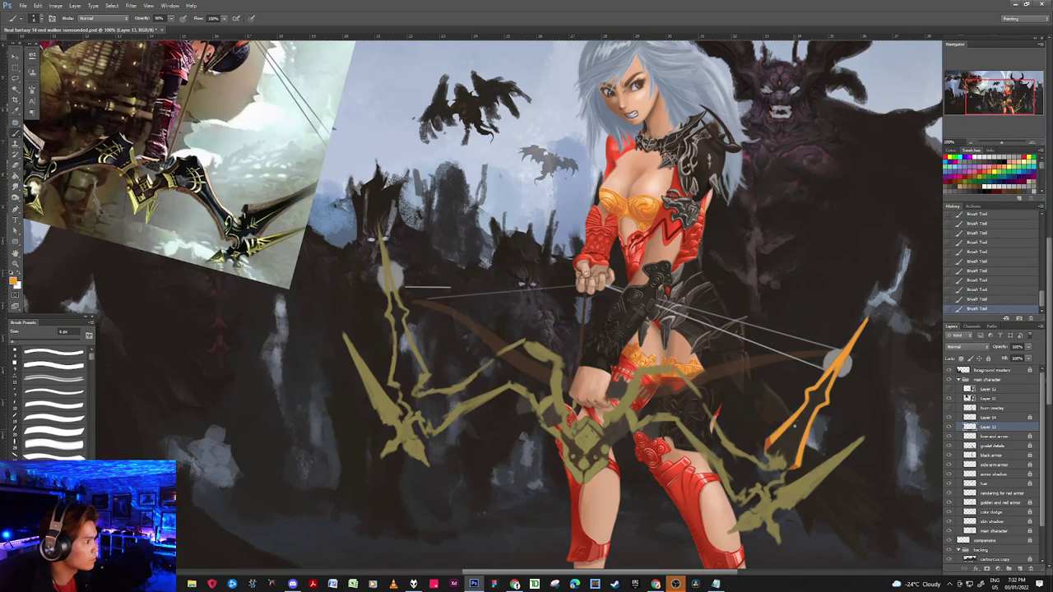
mouse_move(802, 418)
mouse_down()
mouse_move(788, 446)
mouse_move(799, 426)
mouse_up()
alt+click(797, 424)
key(])
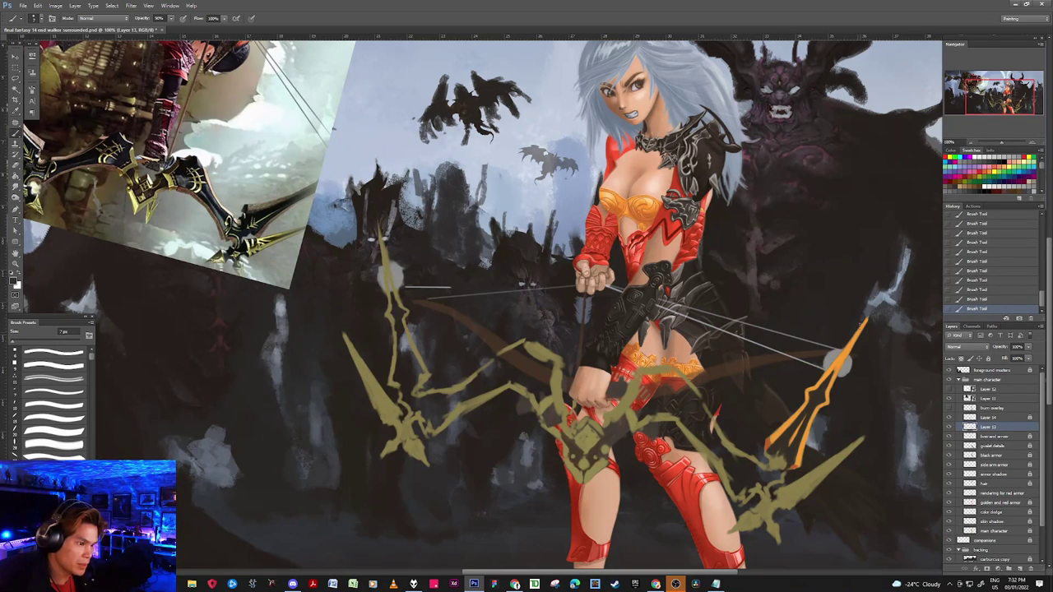
alt+click(836, 366)
alt+click(832, 373)
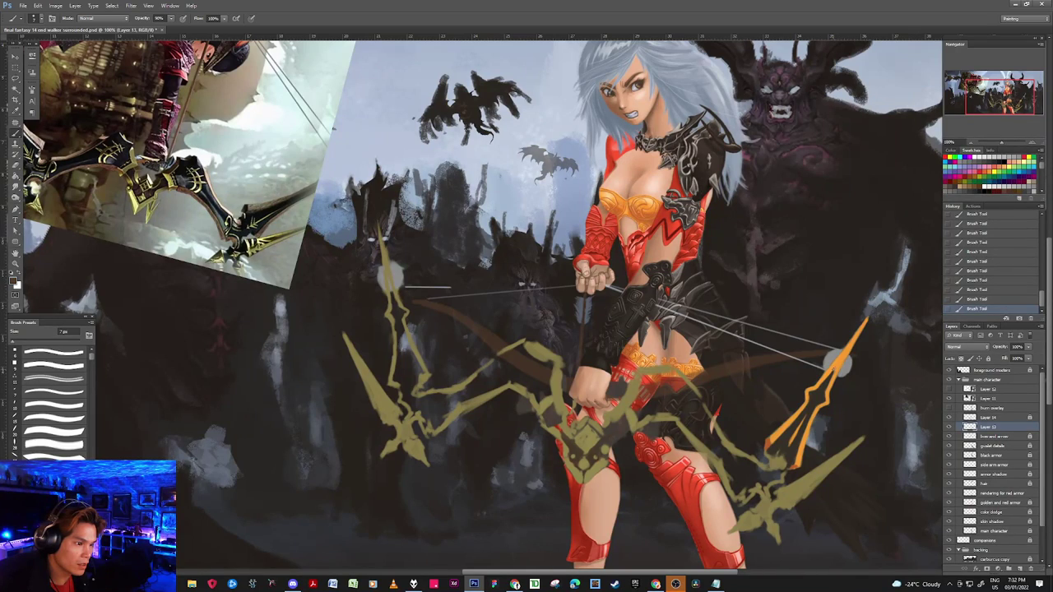
alt+click(795, 436)
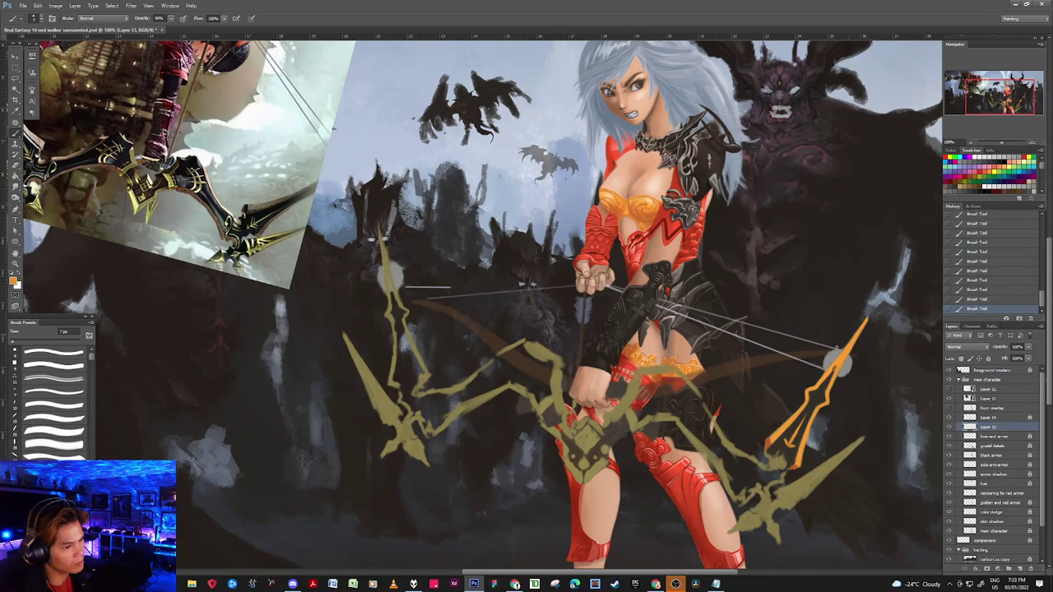
Step: Refine the blade's neck and inner ornament with small alternating strokes of near-black and sampled orange
key(alt)
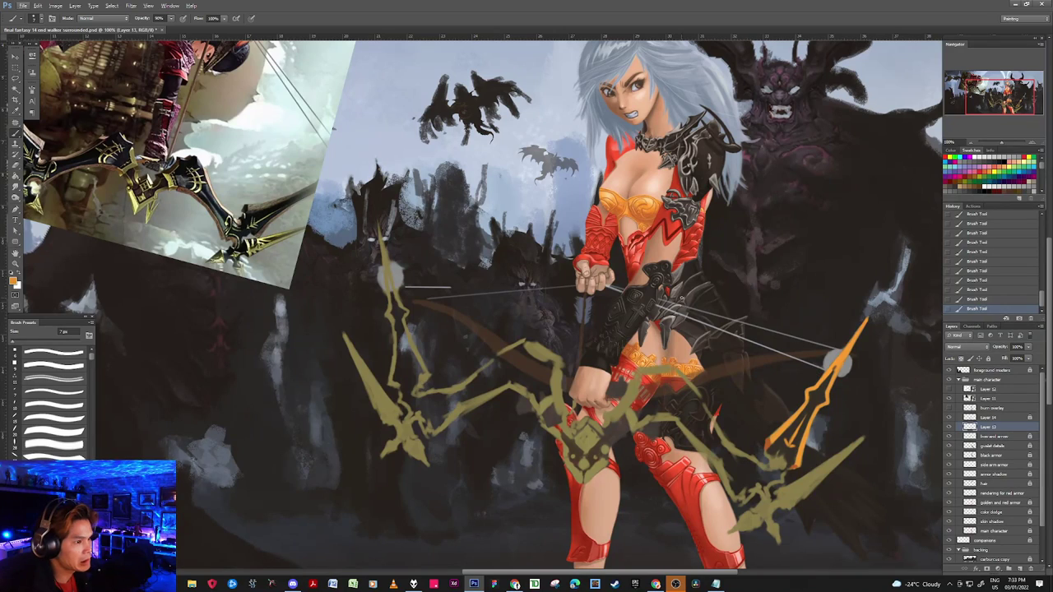
key(alt)
key(d)
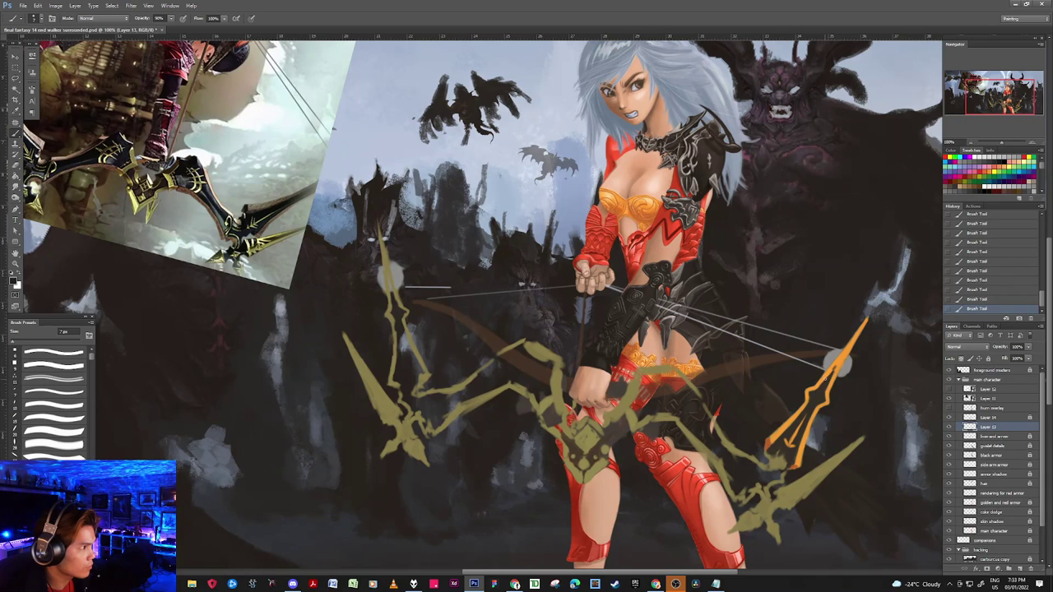
alt+click(836, 360)
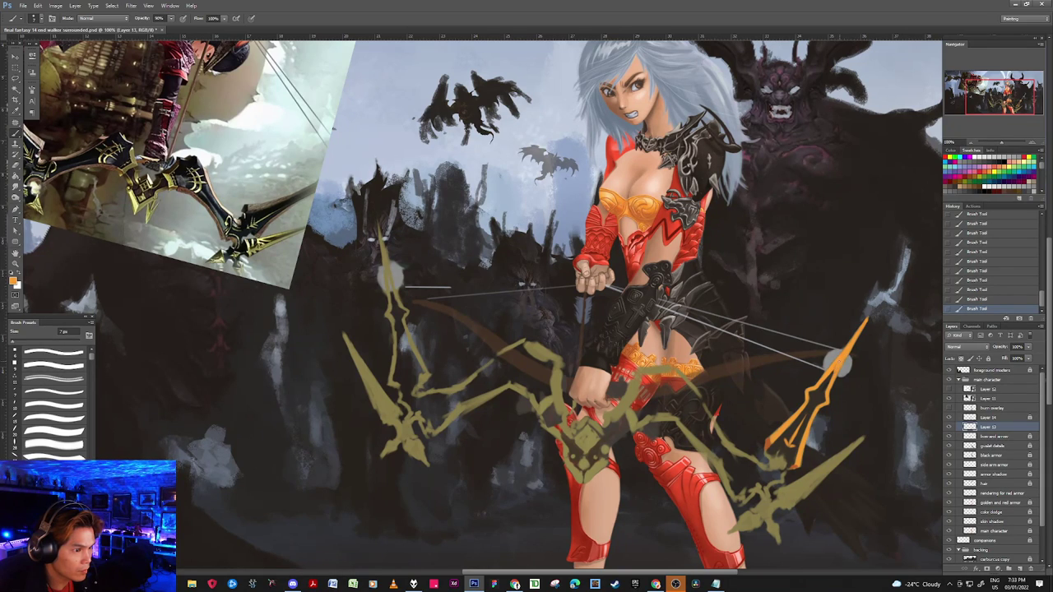
key(d)
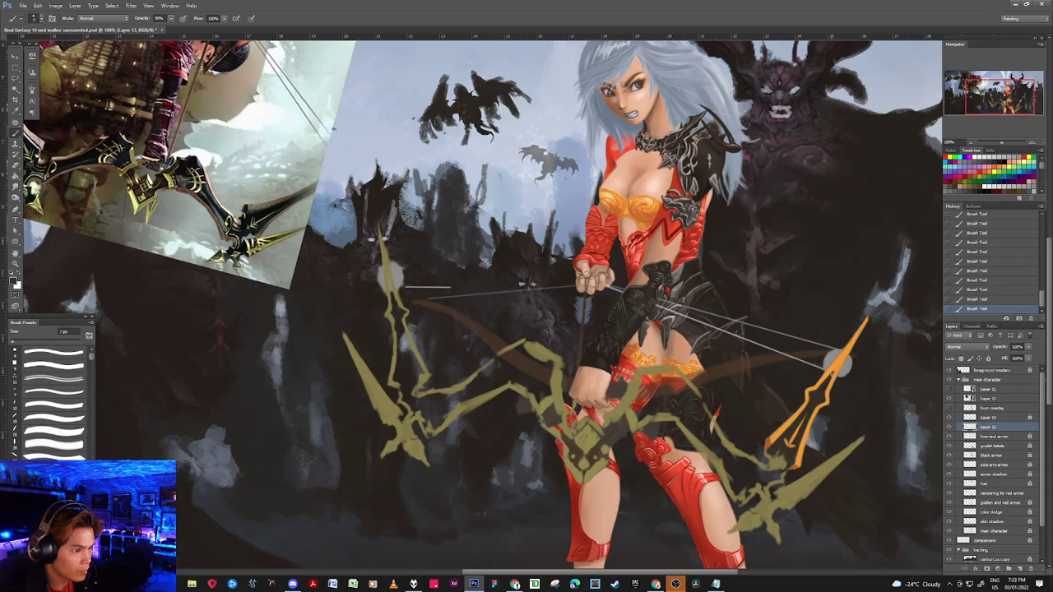
alt+click(835, 360)
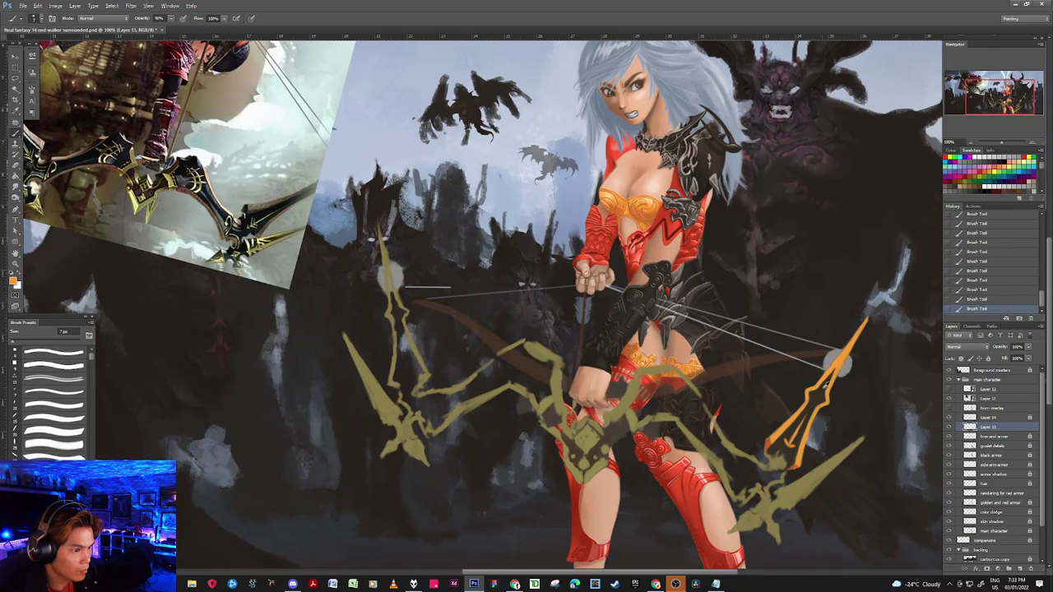
key(d)
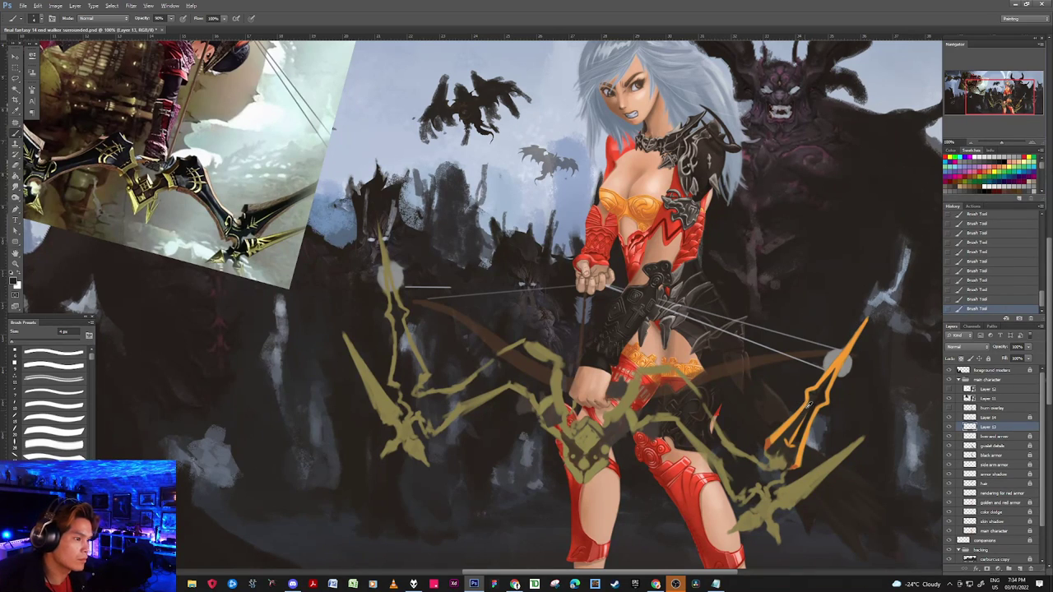
alt+click(693, 295)
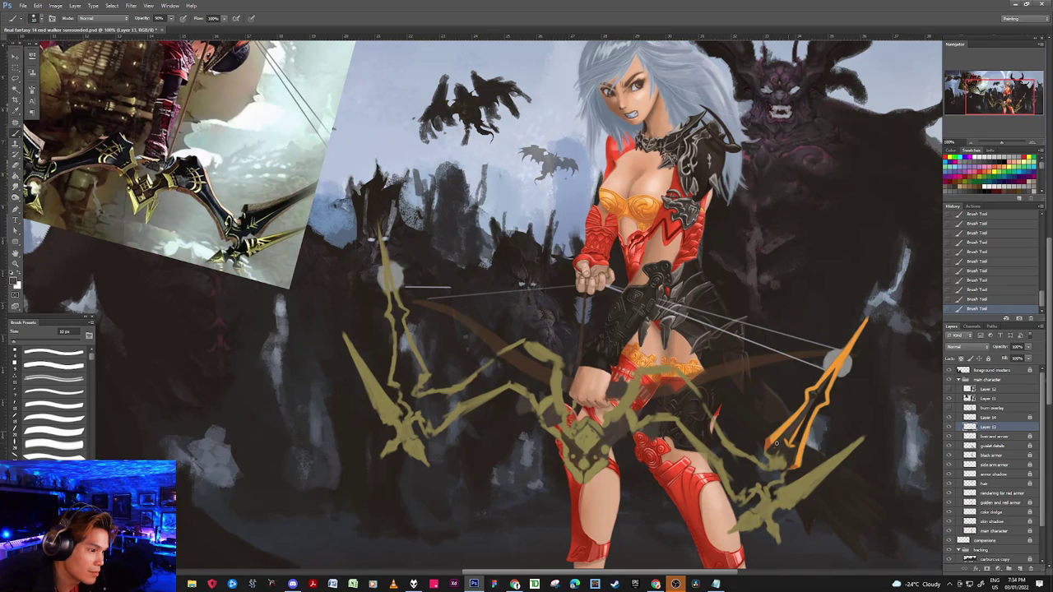
Step: Paint a thin pale highlight along the blade's orange outer edge up to the tip, using a light skin tone sampled from the figure
alt+click(781, 430)
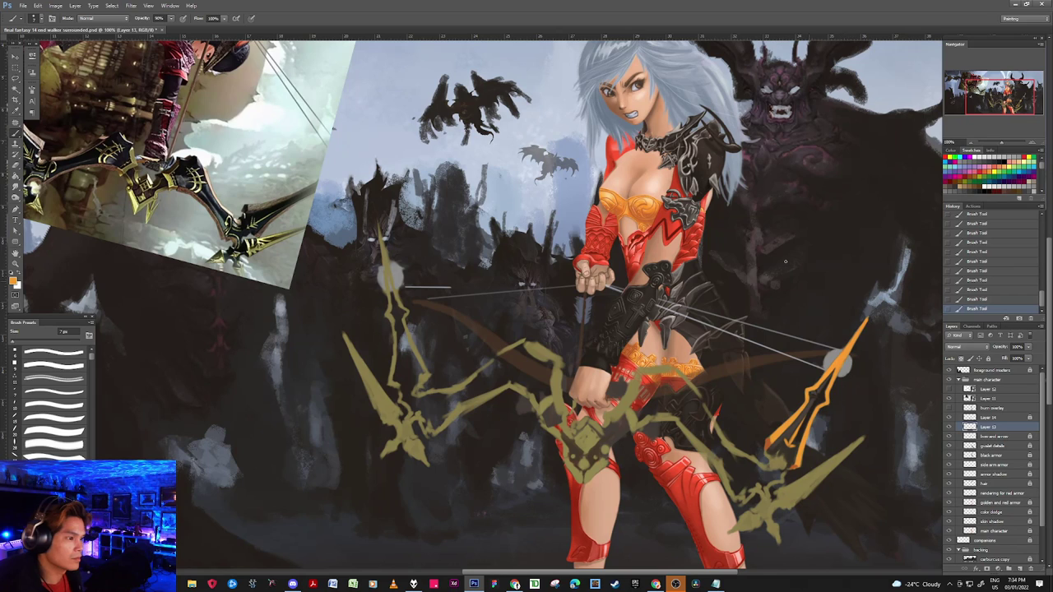
alt+click(652, 197)
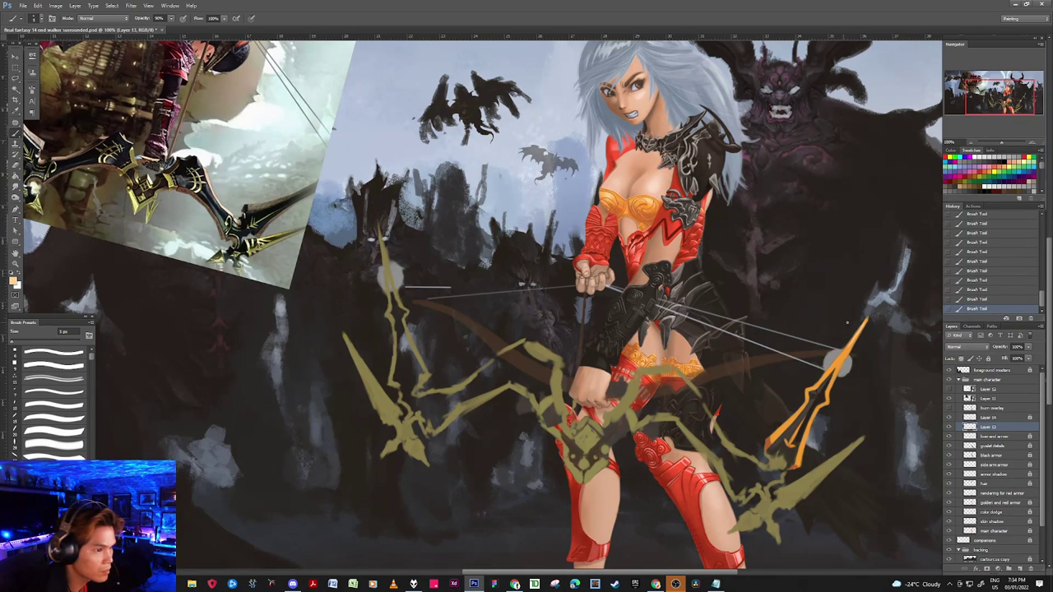
key(ctrl+z)
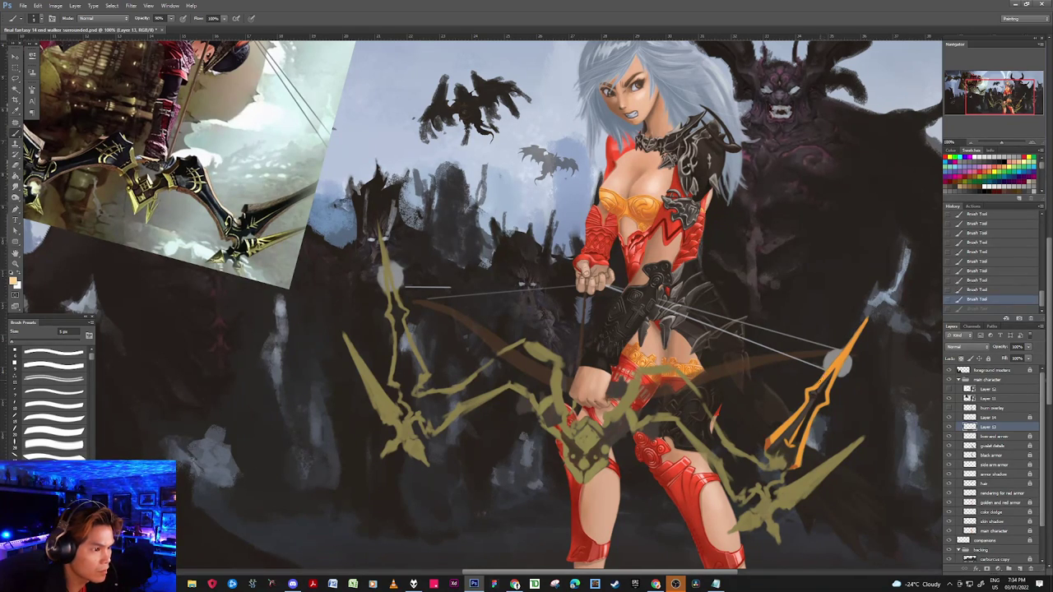
mouse_move(827, 371)
mouse_down()
mouse_move(820, 383)
mouse_move(866, 318)
mouse_up()
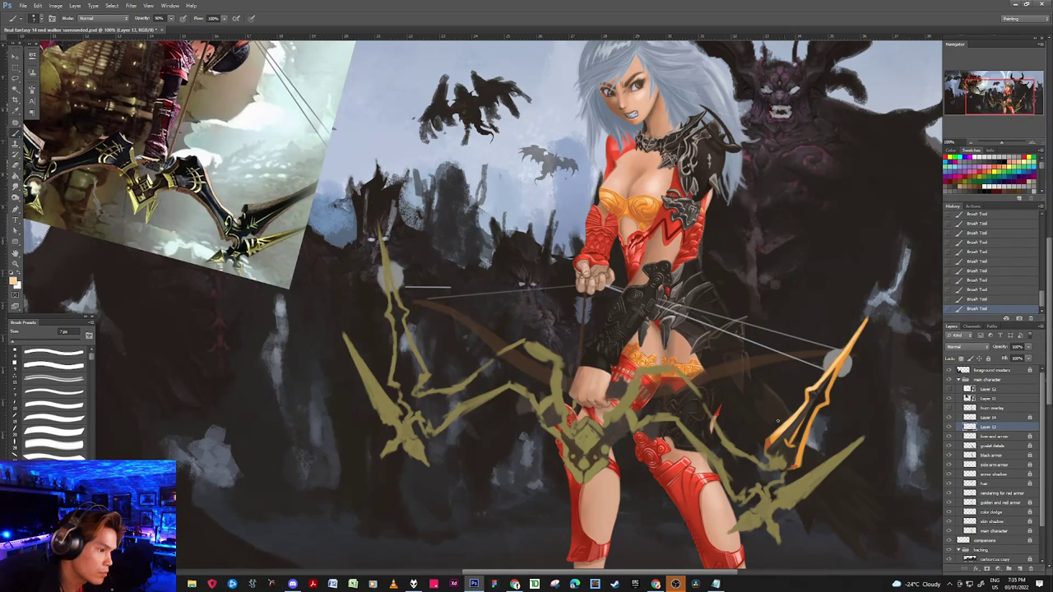
Step: Darken the inside of the blade's lower end around the orange barb with near-black, enlarging the brush to 10 px
key(d)
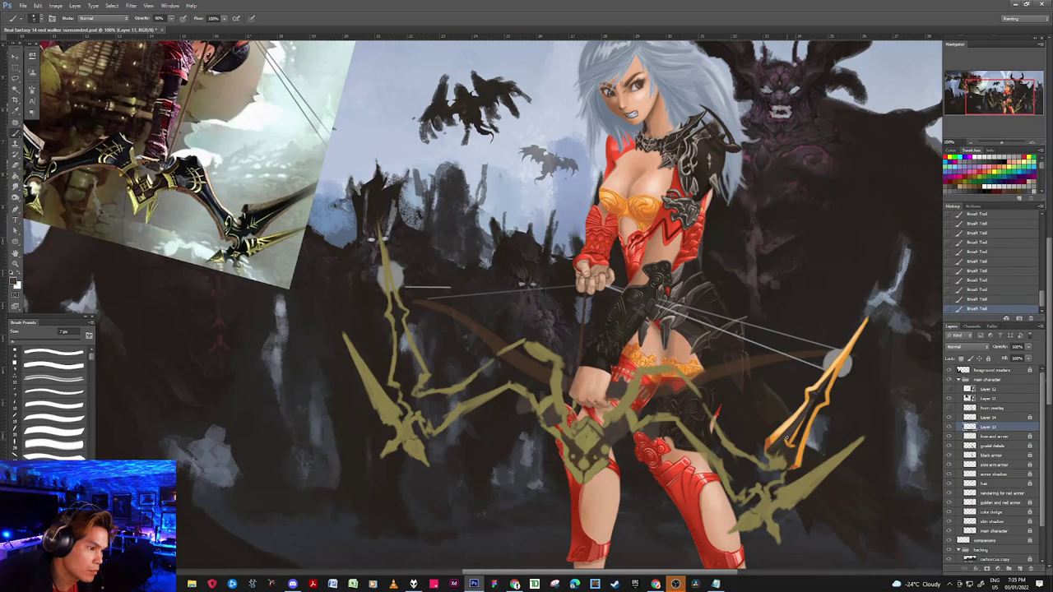
key(bracketright)
key(bracketright)
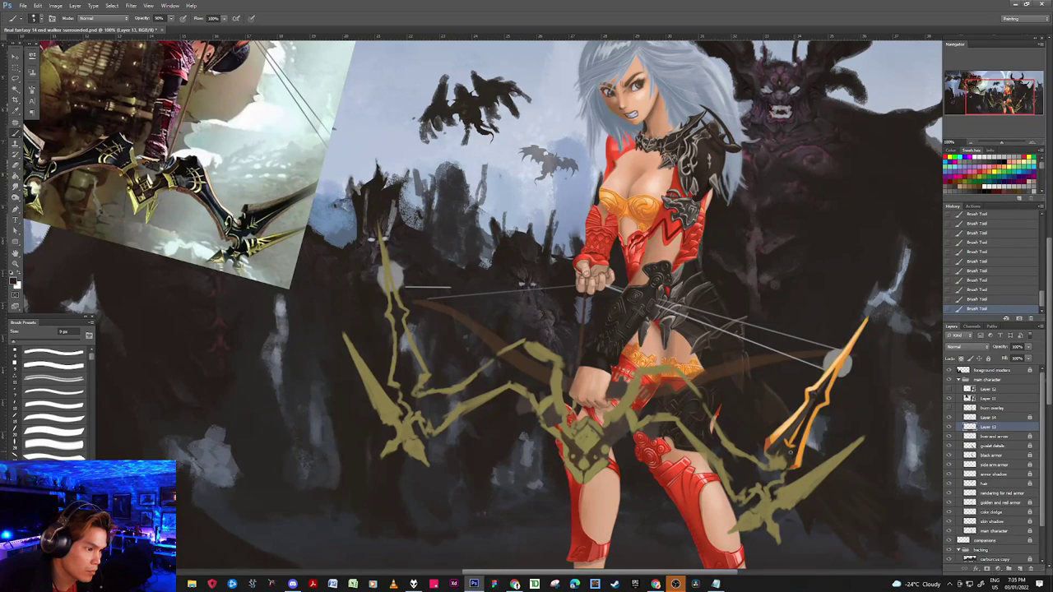
key(bracketright)
key(bracketright)
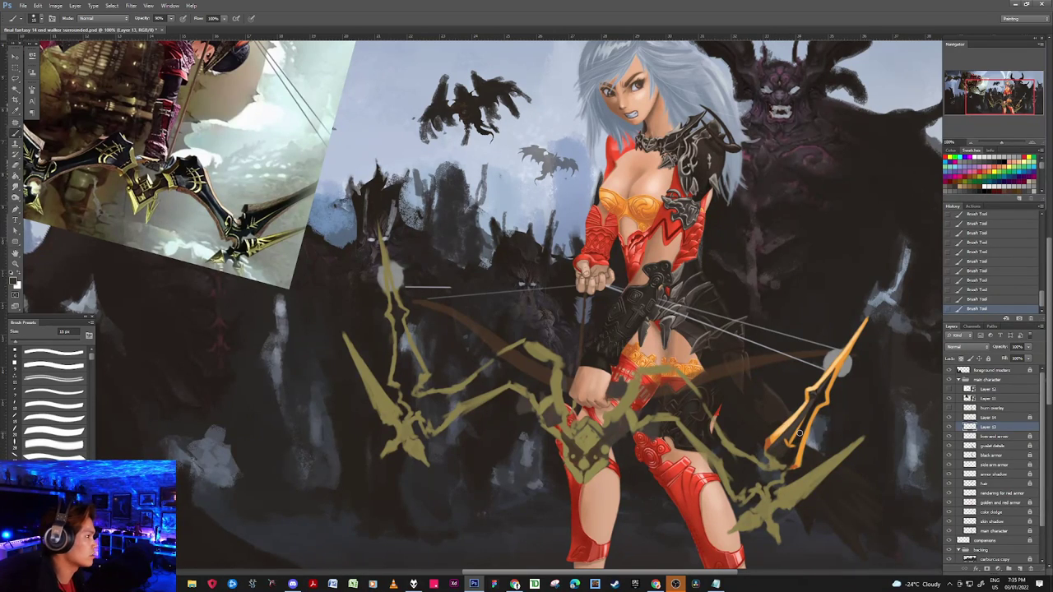
Step: Touch up the blade's lower corner with sampled dark orange and near-black, and erase stray paint beside its edges
alt+click(770, 444)
key(bracketleft)
key(bracketleft)
key(bracketleft)
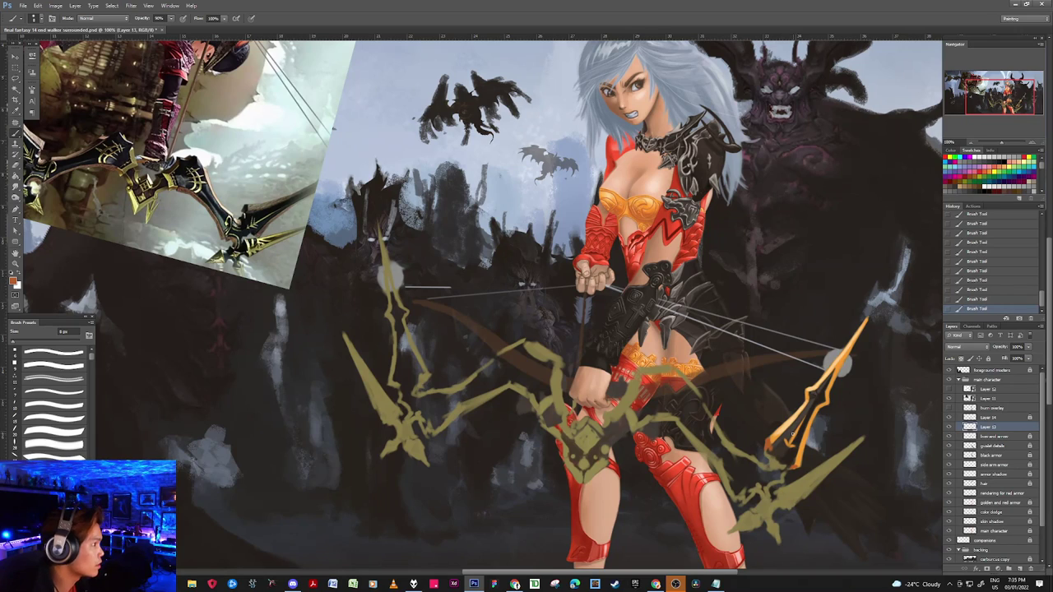
alt+click(771, 448)
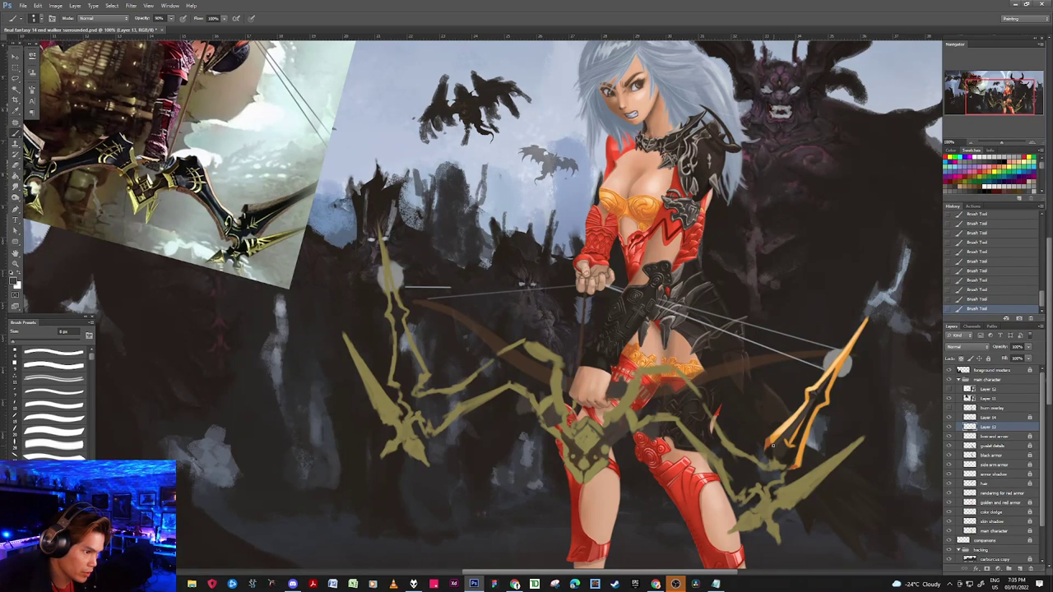
alt+click(768, 442)
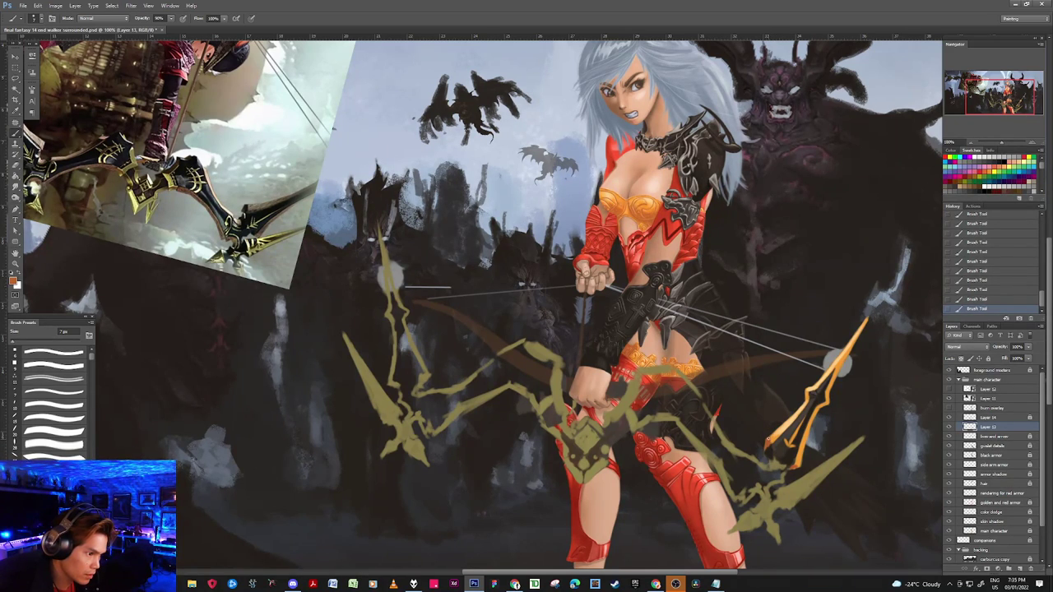
alt+click(835, 360)
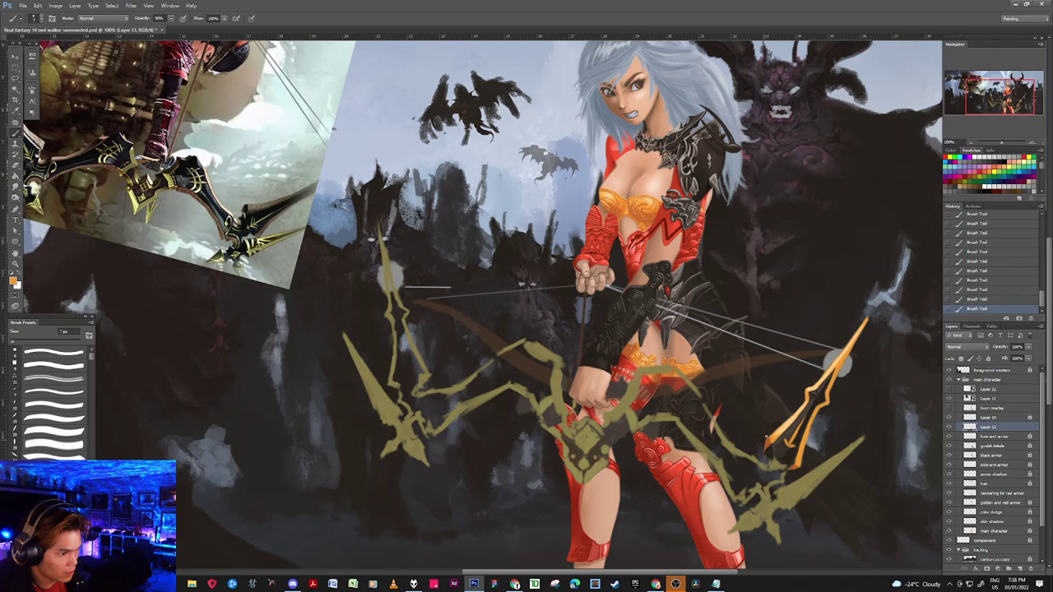
click(762, 424)
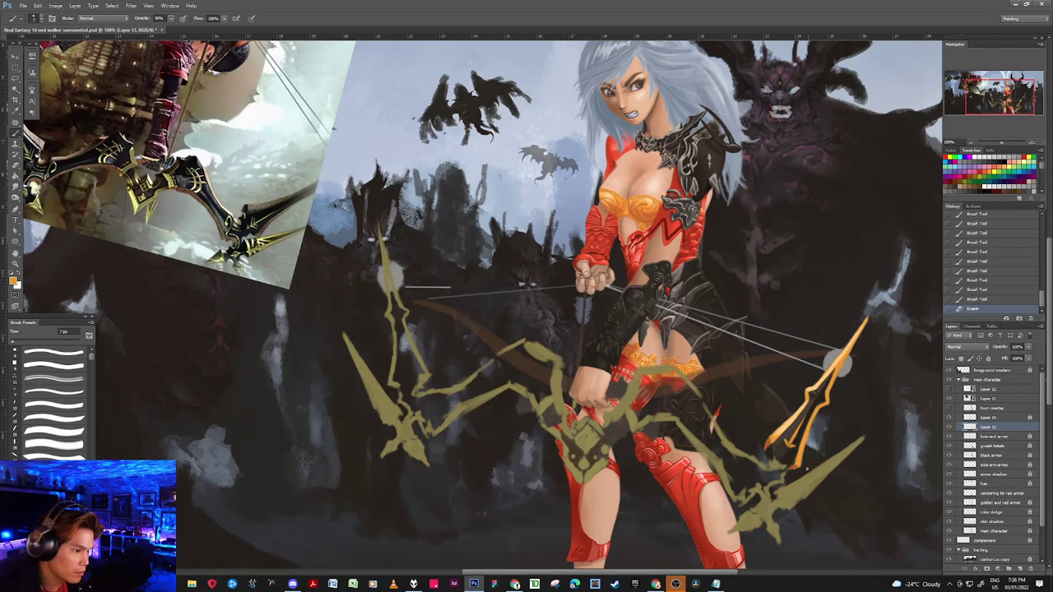
click(806, 458)
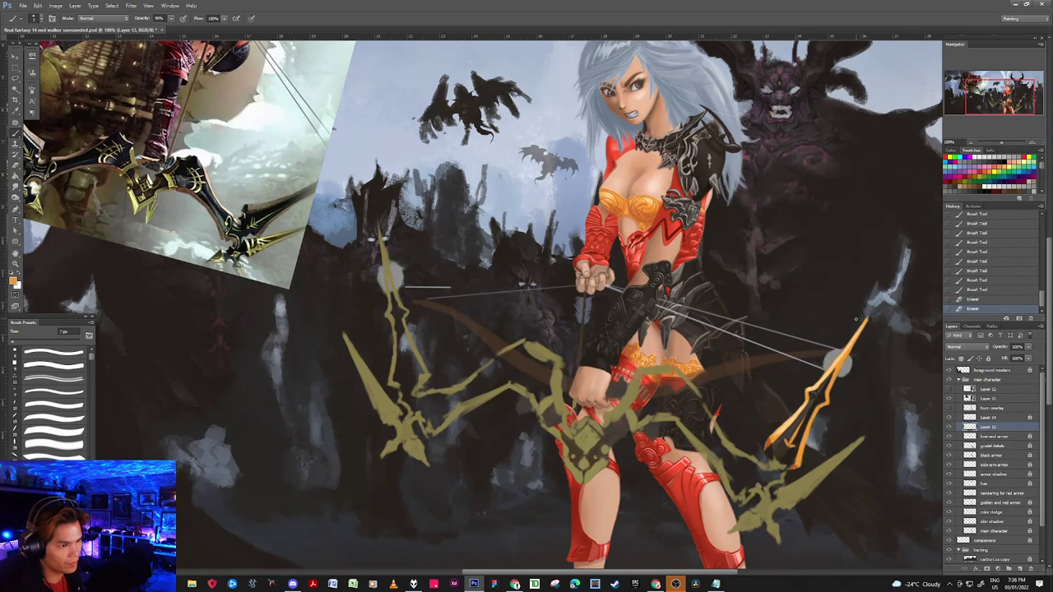
Step: Build up the dark body at the blade's lower end with repeated dabs of sampled near-black, using a 10 px brush
alt+click(776, 449)
click(775, 447)
click(775, 447)
click(776, 447)
click(775, 446)
click(776, 446)
click(777, 445)
key(bracketright)
key(bracketright)
key(bracketright)
click(778, 449)
click(778, 451)
click(778, 446)
click(775, 448)
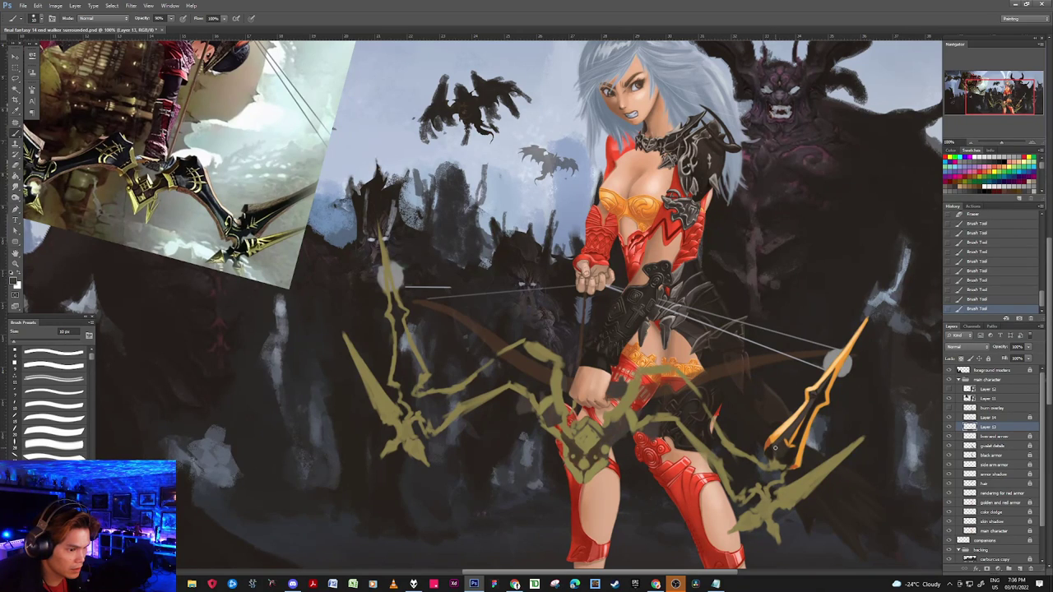
click(780, 442)
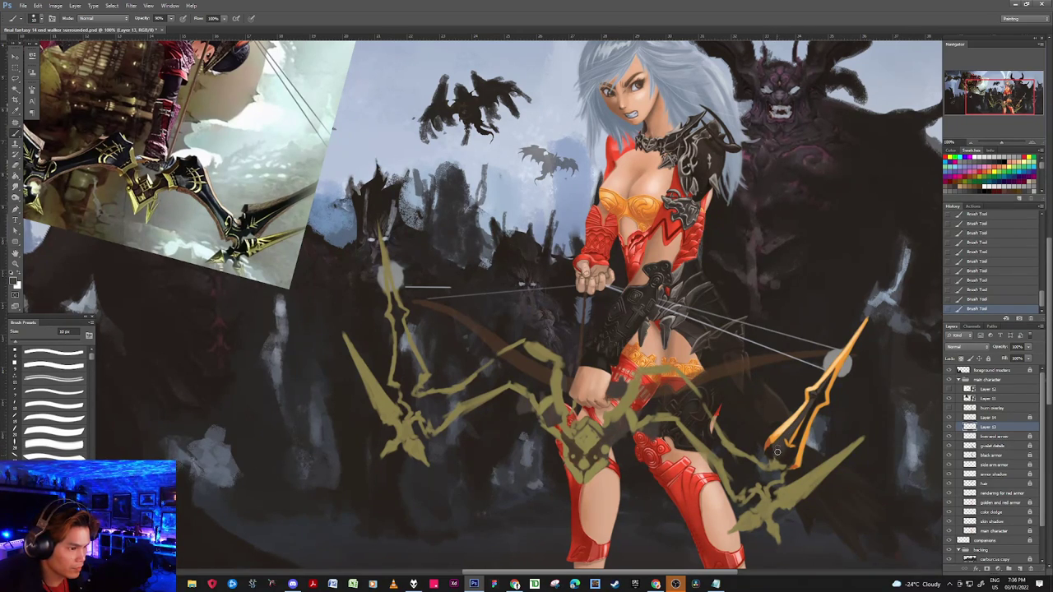
key(bracketright)
Step: Paint an orange hooked trim under the blade's dark lower end, using sampled orange and pale tones with a 6 px brush
alt+click(768, 443)
alt+click(767, 448)
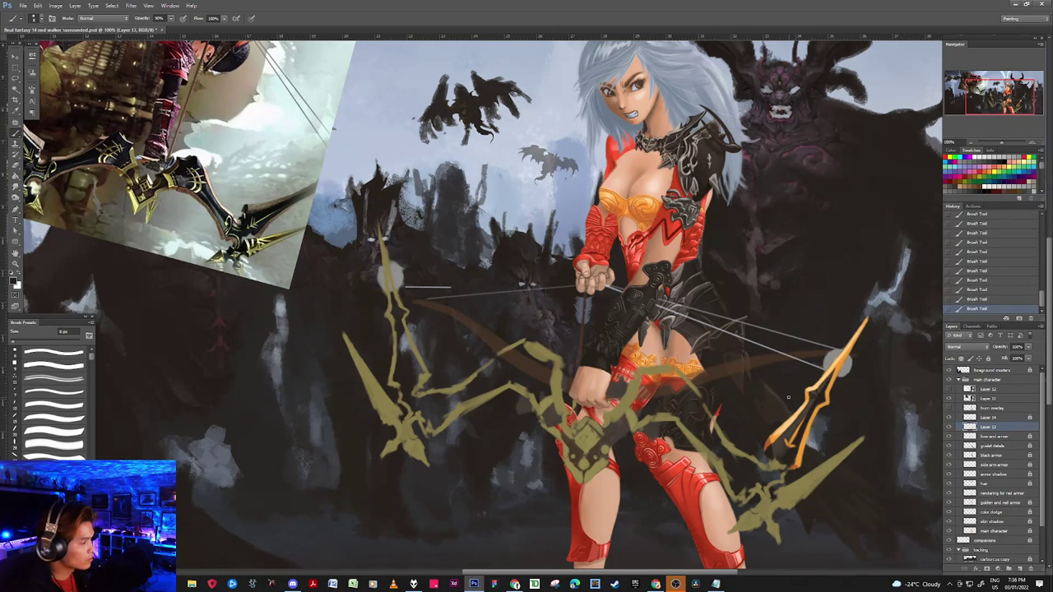
alt+click(773, 438)
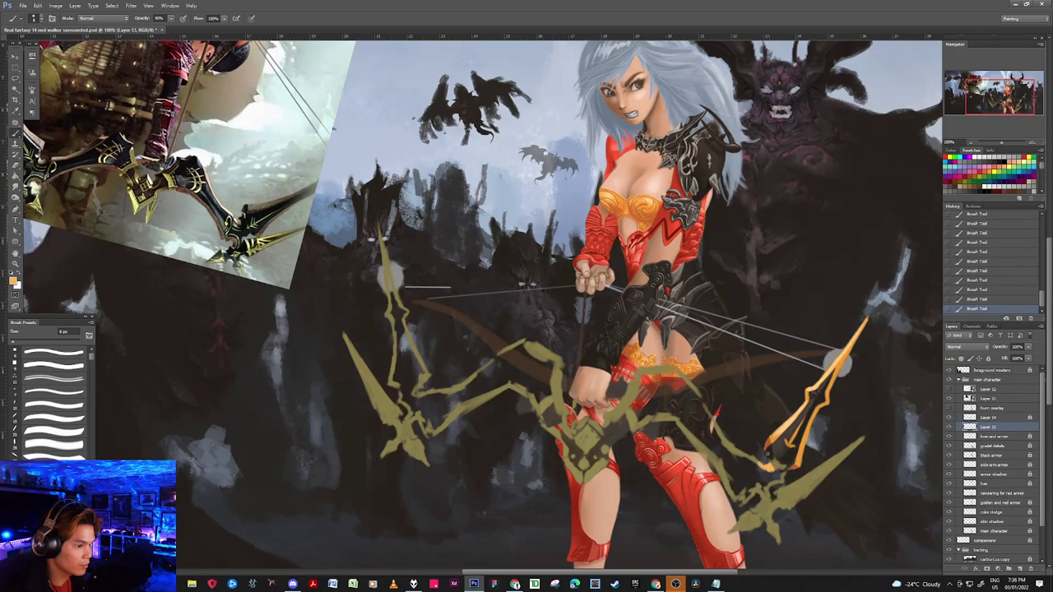
alt+click(827, 388)
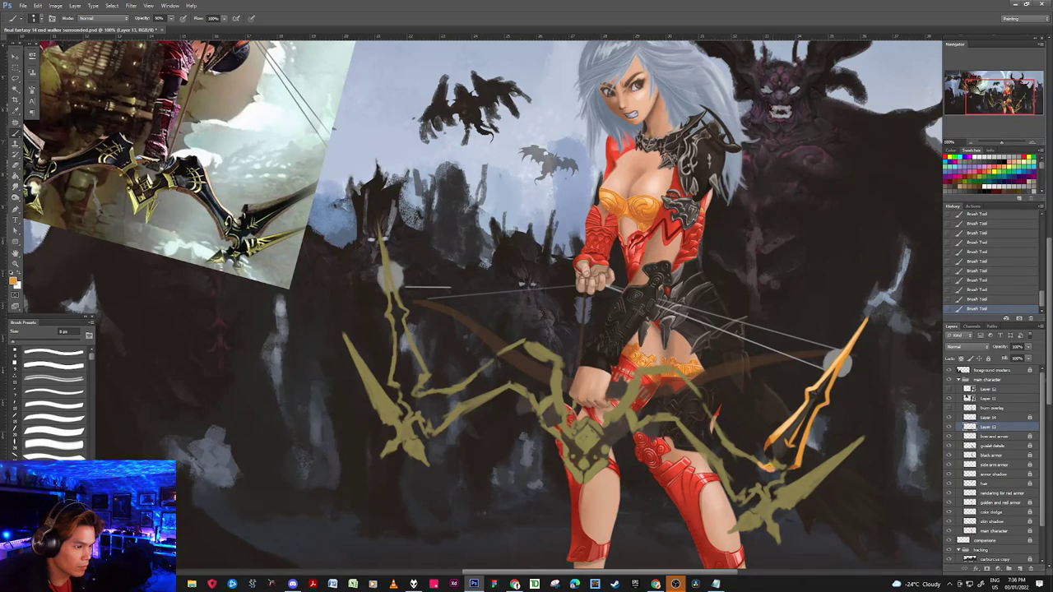
alt+click(781, 429)
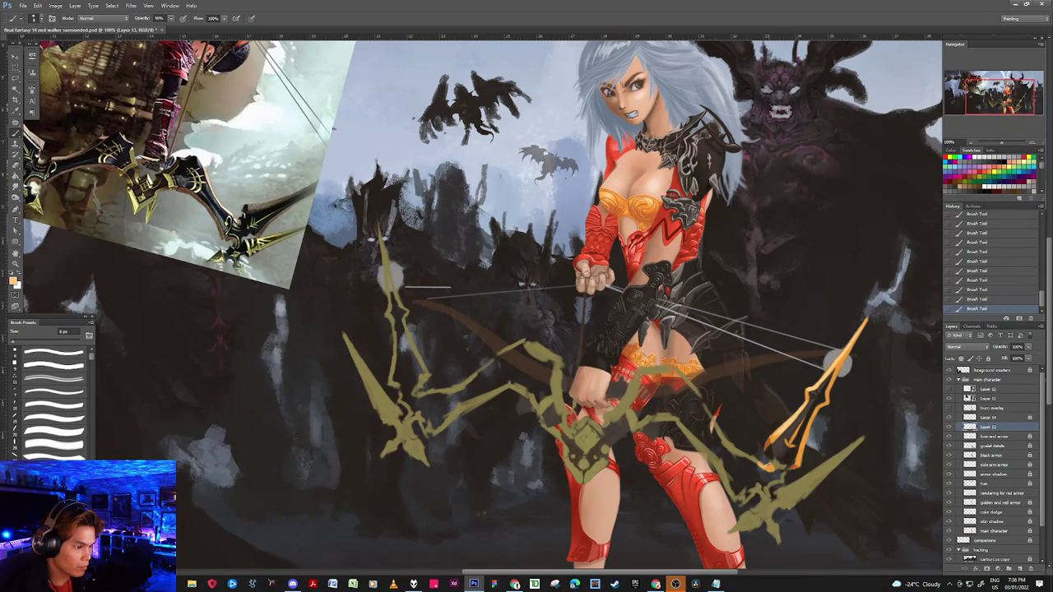
alt+click(765, 465)
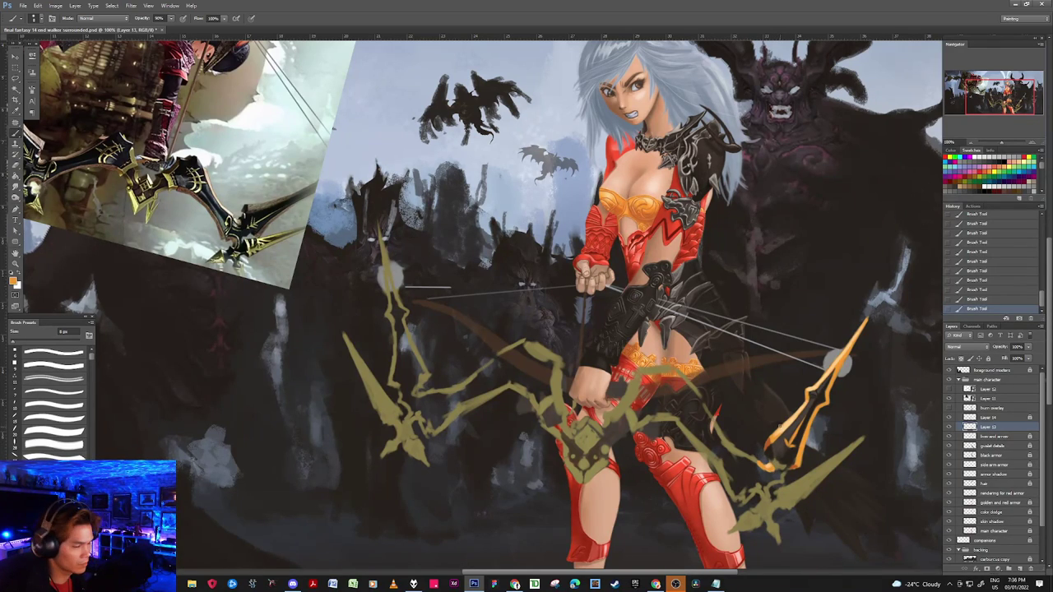
Step: Shape a small orange curl inside the blade's rounded lower corner, alternating sampled near-black, dark orange and bright orange
alt+click(784, 457)
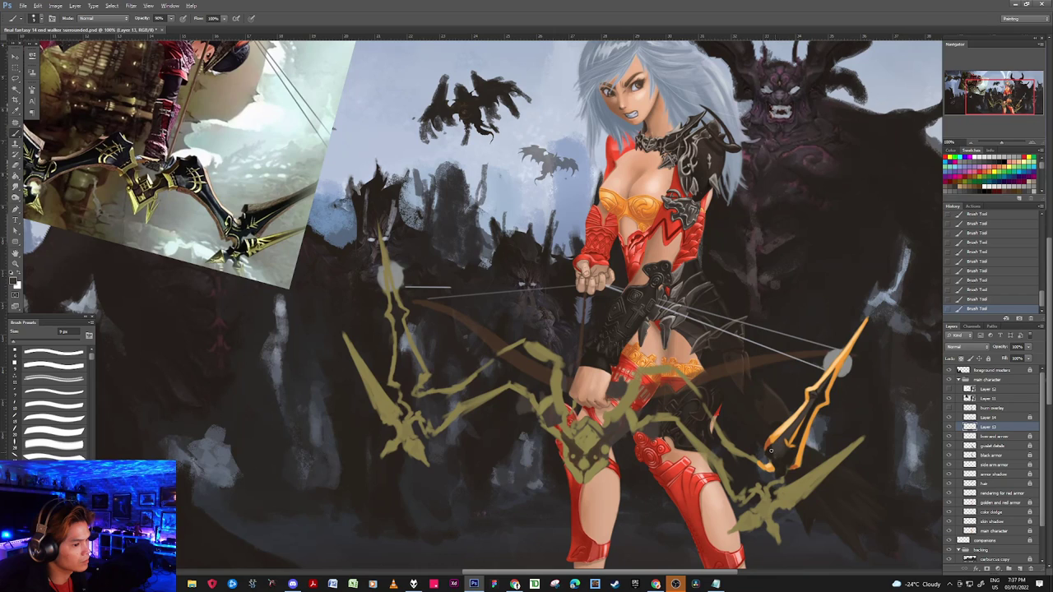
alt+click(771, 452)
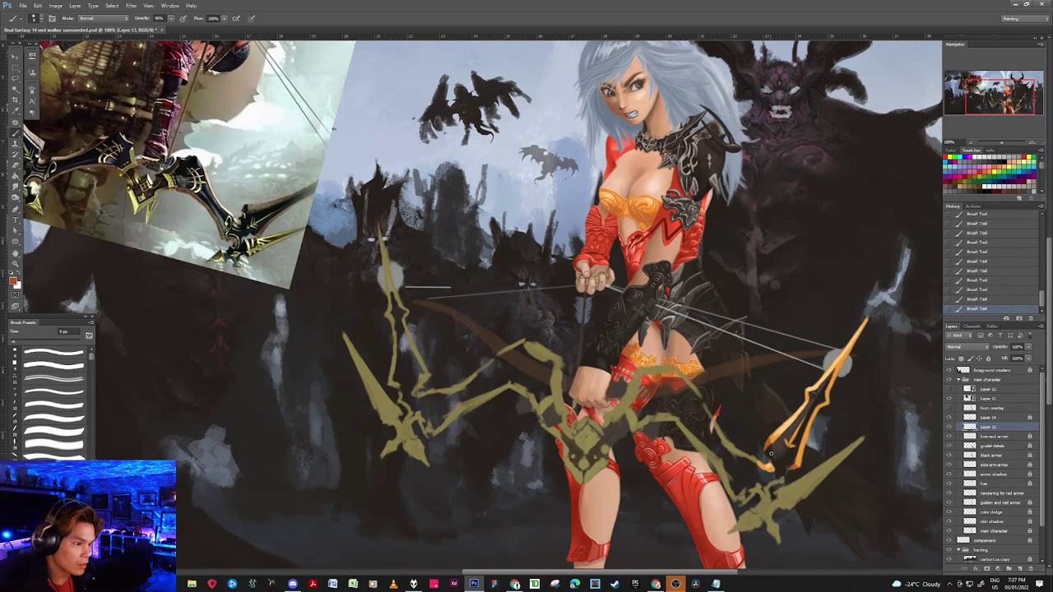
alt+click(836, 359)
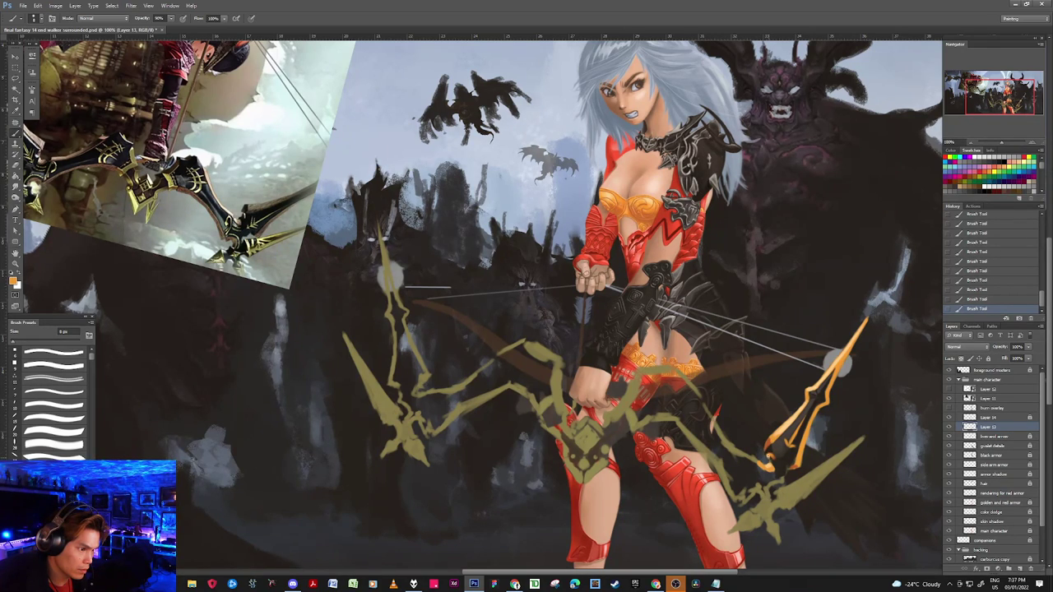
alt+click(767, 451)
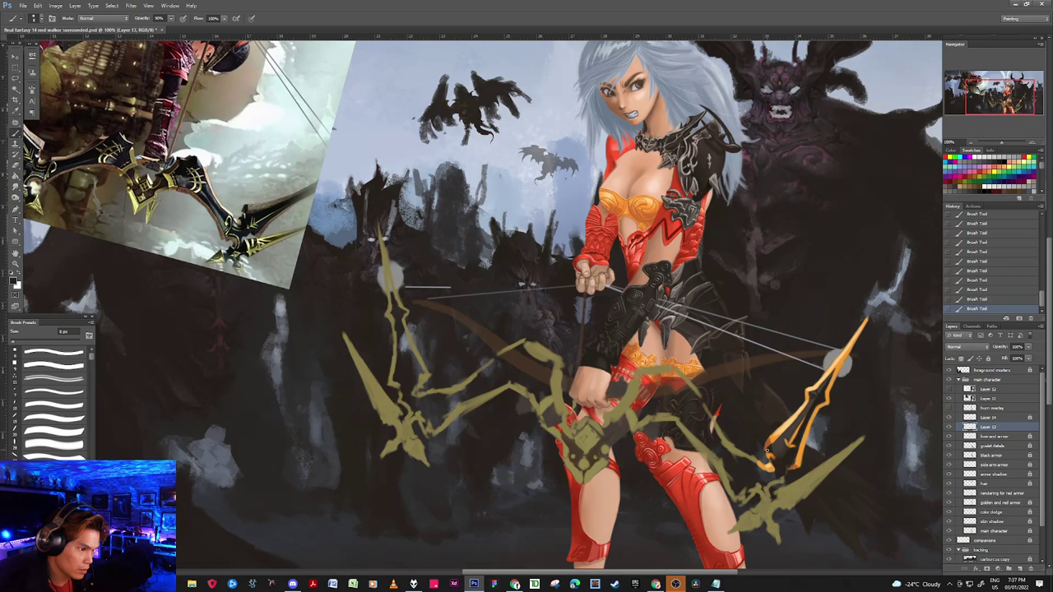
alt+click(780, 459)
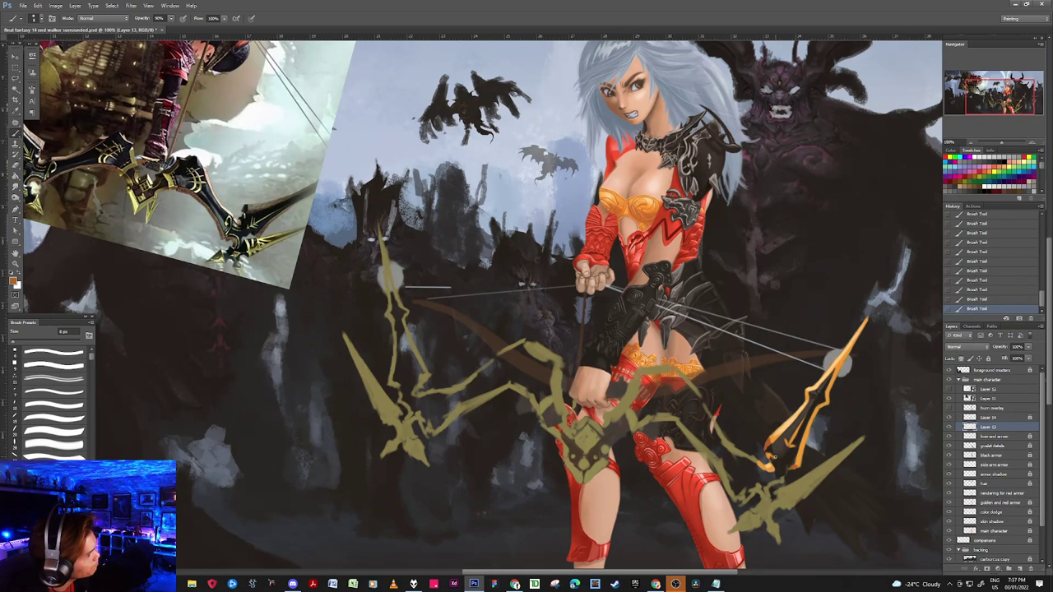
alt+click(772, 454)
alt+click(768, 452)
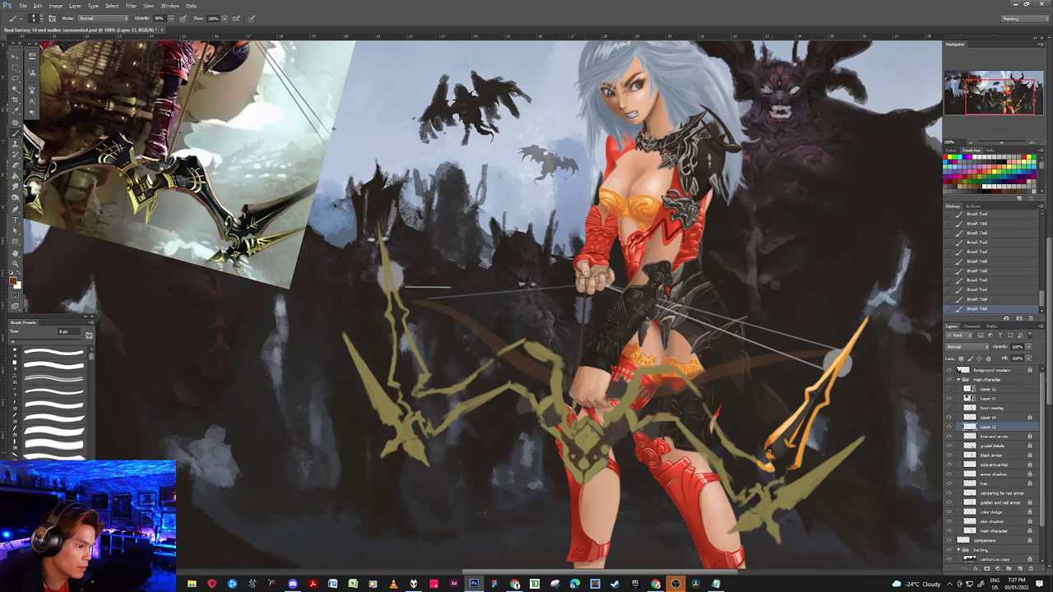
alt+click(769, 451)
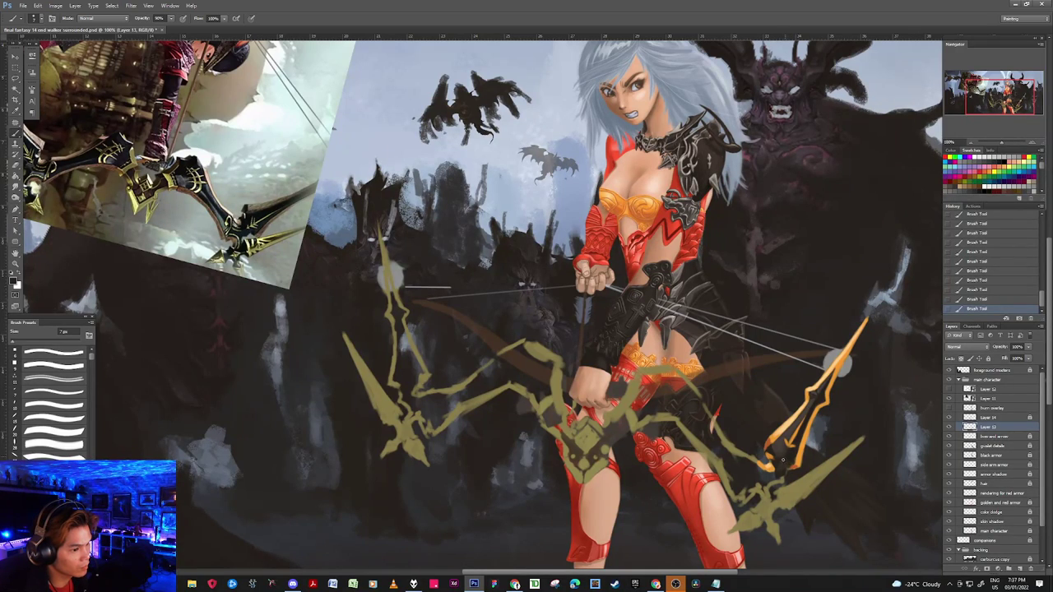
Step: Refine the blade's underside and lower corner joint with sampled near-black and dark orange, using a 7 px brush
key(alt)
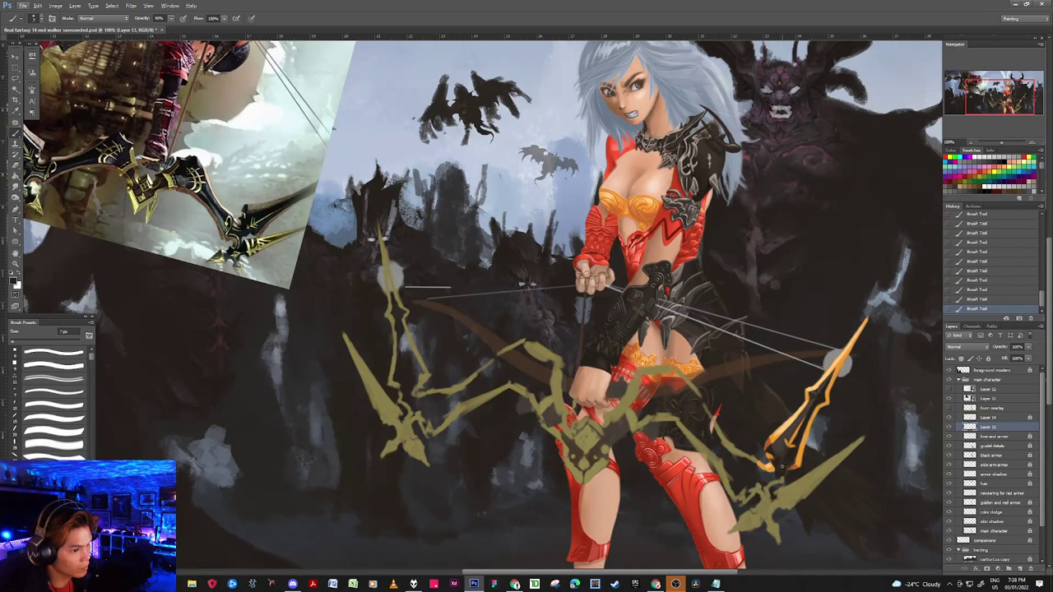
key(alt)
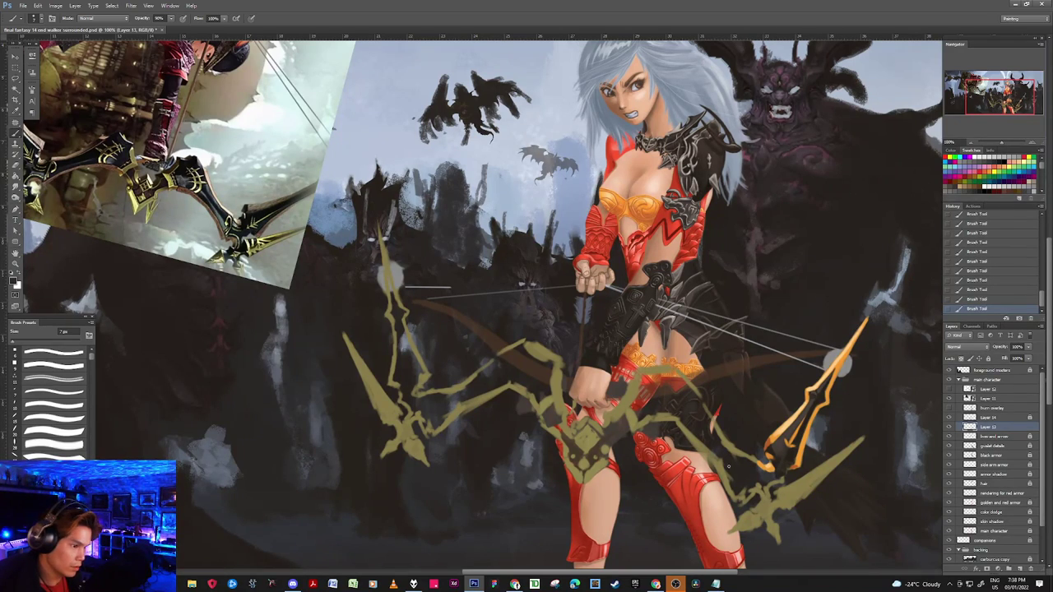
alt+click(771, 444)
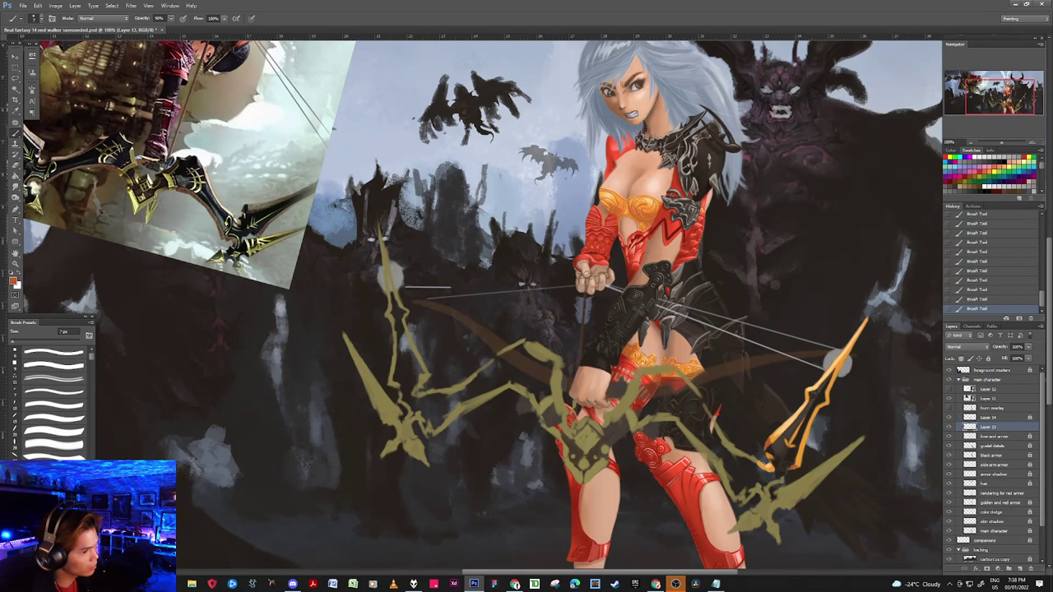
alt+click(782, 469)
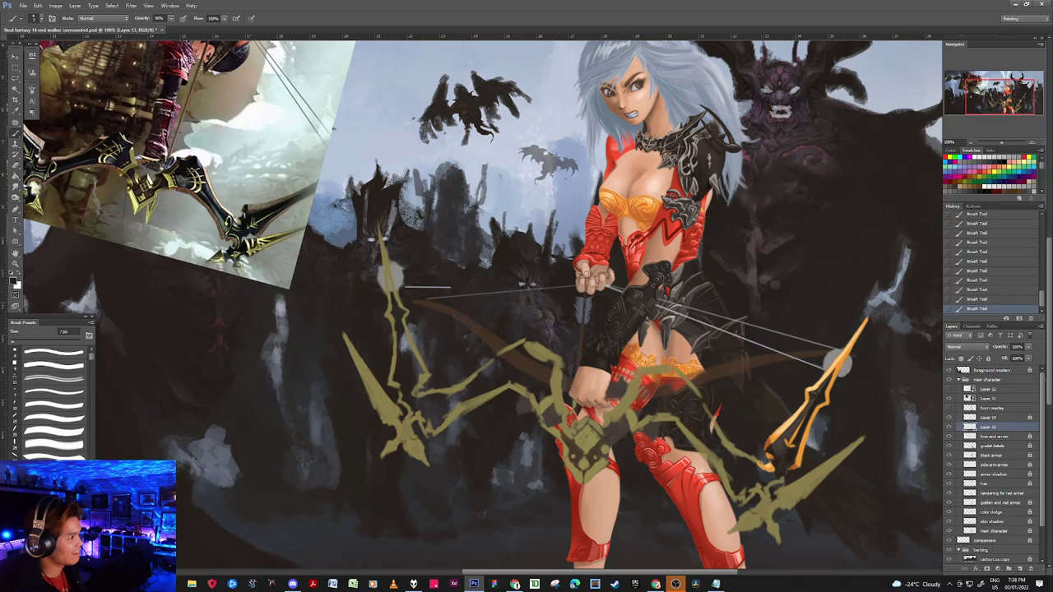
alt+click(757, 459)
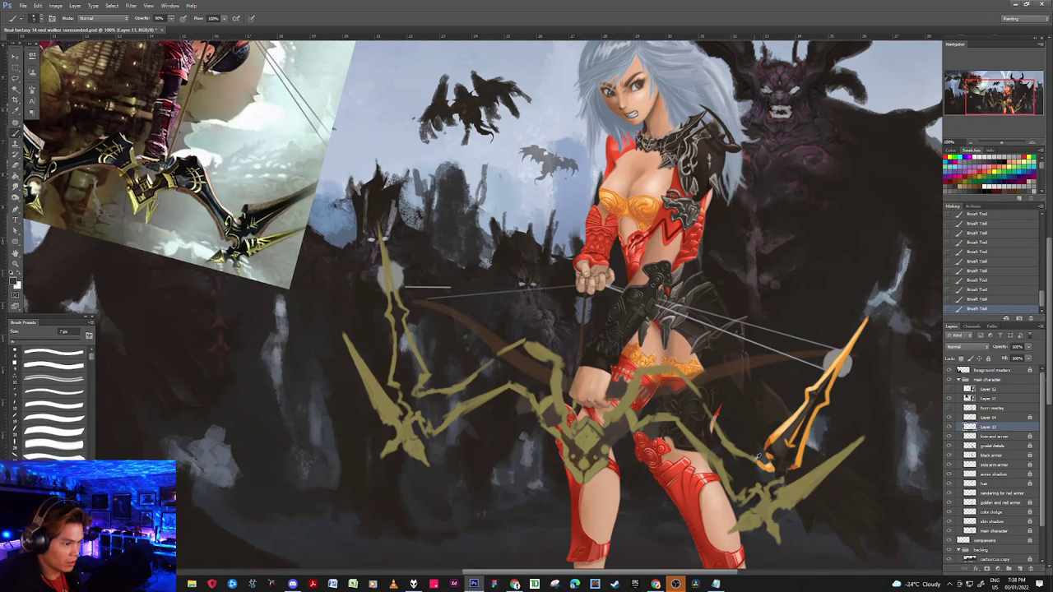
Step: Paint a thin orange trim along the bow limb, from the blade's lower corner up past the archer's thigh, with a 7 px brush
alt+click(759, 457)
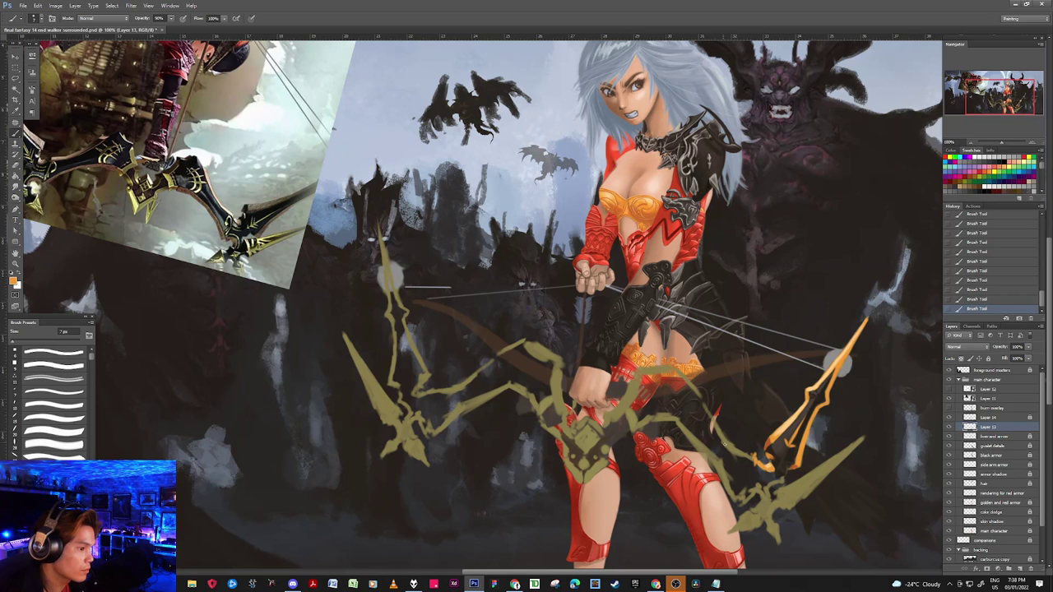
drag(718, 431, 750, 460)
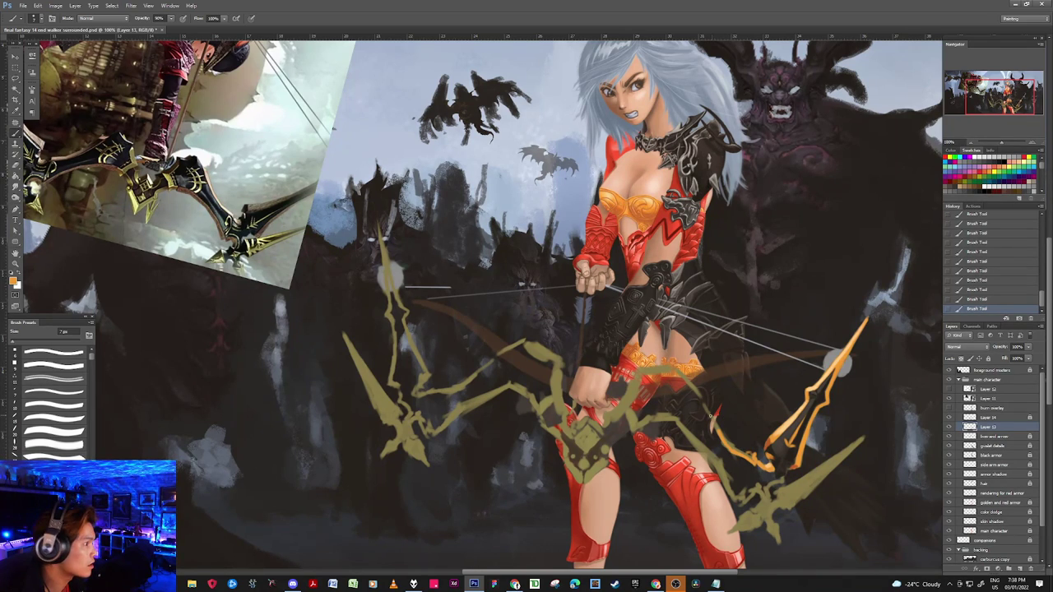
mouse_move(731, 445)
mouse_down()
mouse_move(747, 458)
mouse_move(719, 429)
mouse_up()
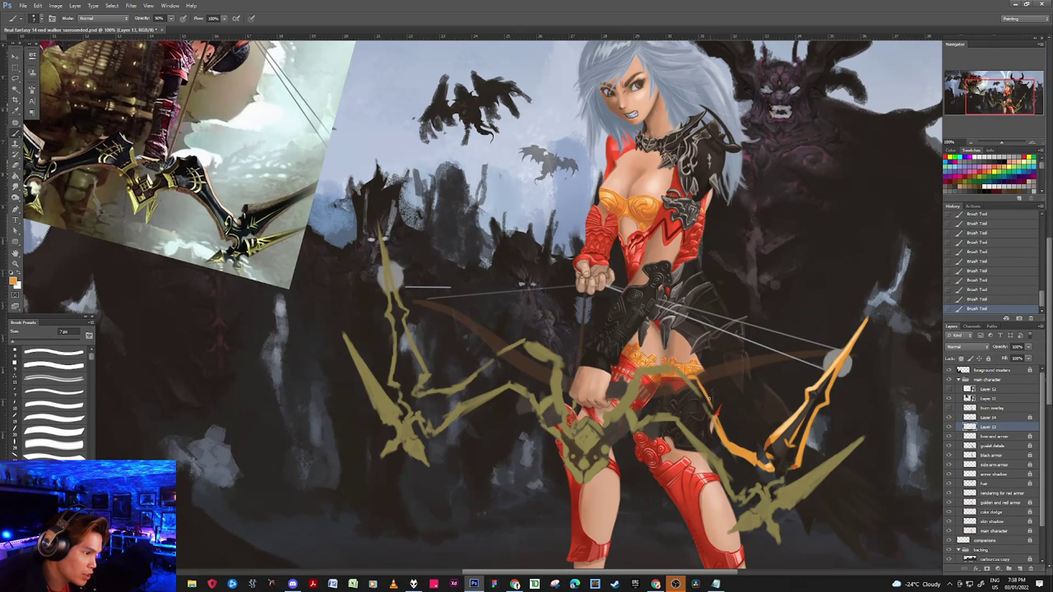
Step: Paint the bow limb's dark body alongside its orange trim, from the thigh down to the blade joint, in black with a brush enlarged to 11 px
key(bracketright)
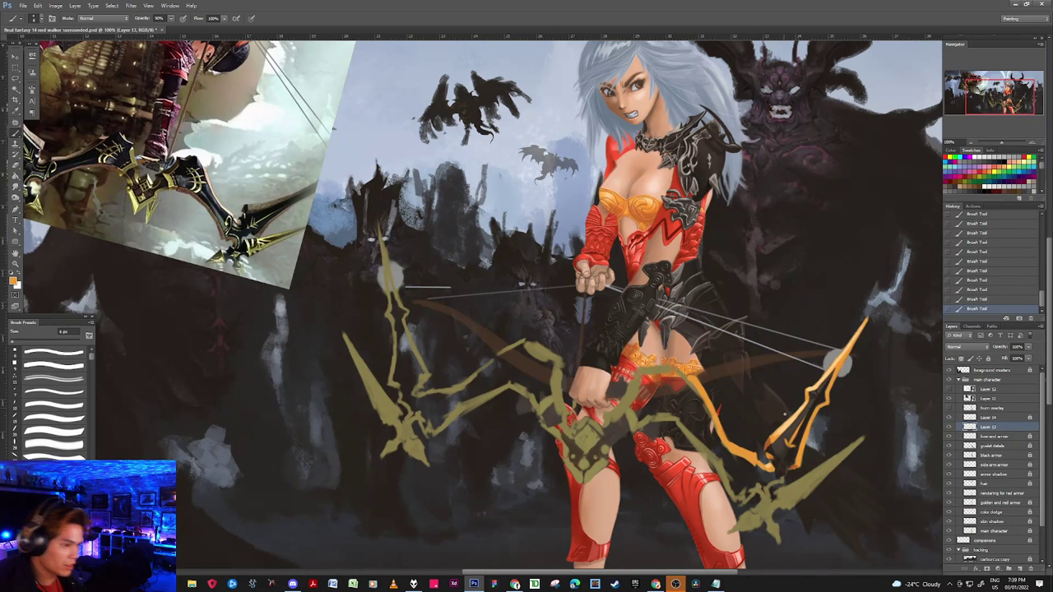
key(d)
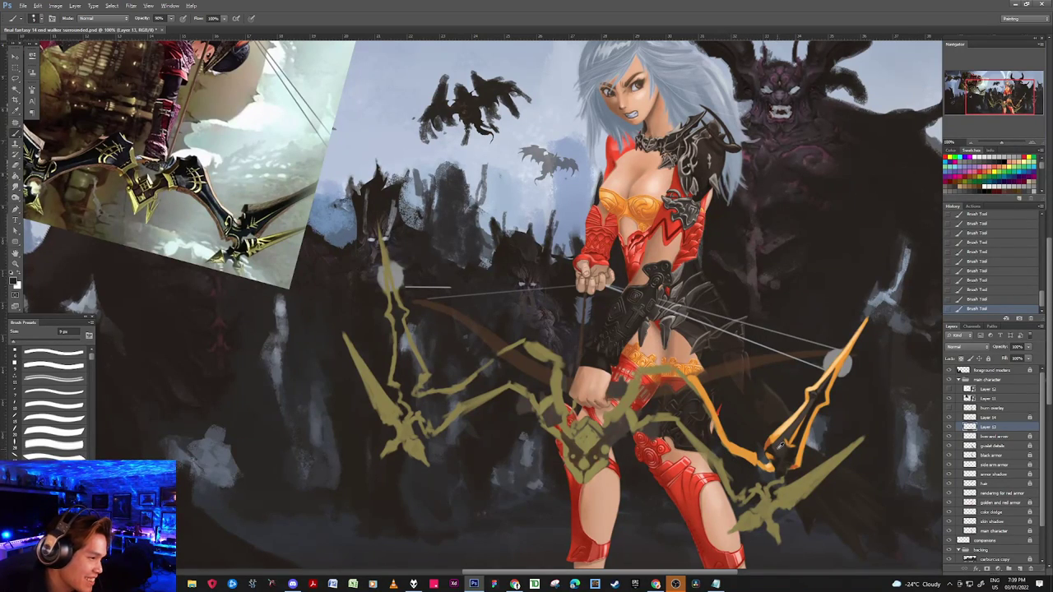
key(bracketright)
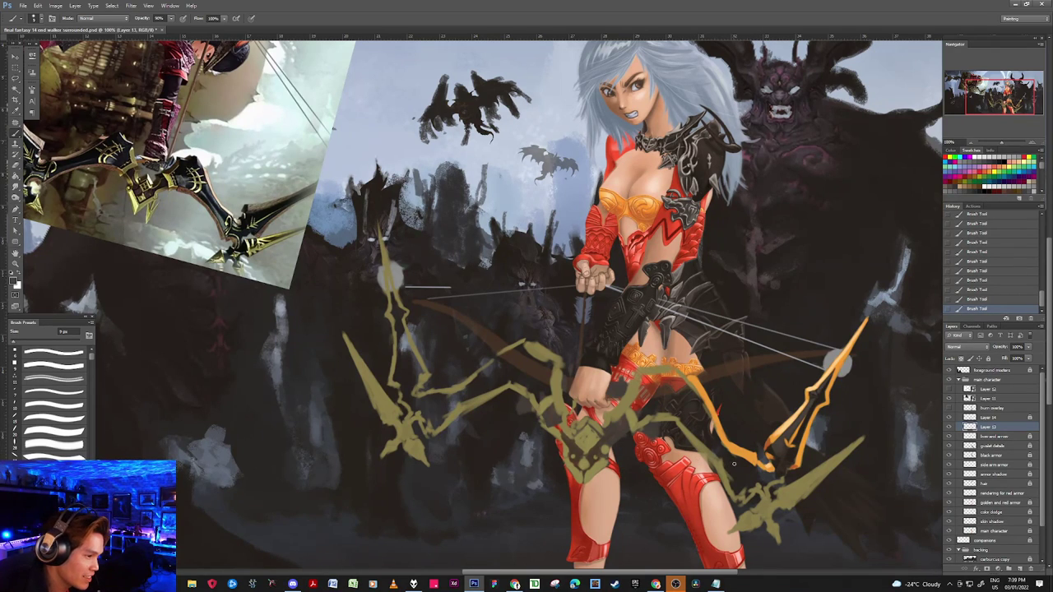
key(bracketright)
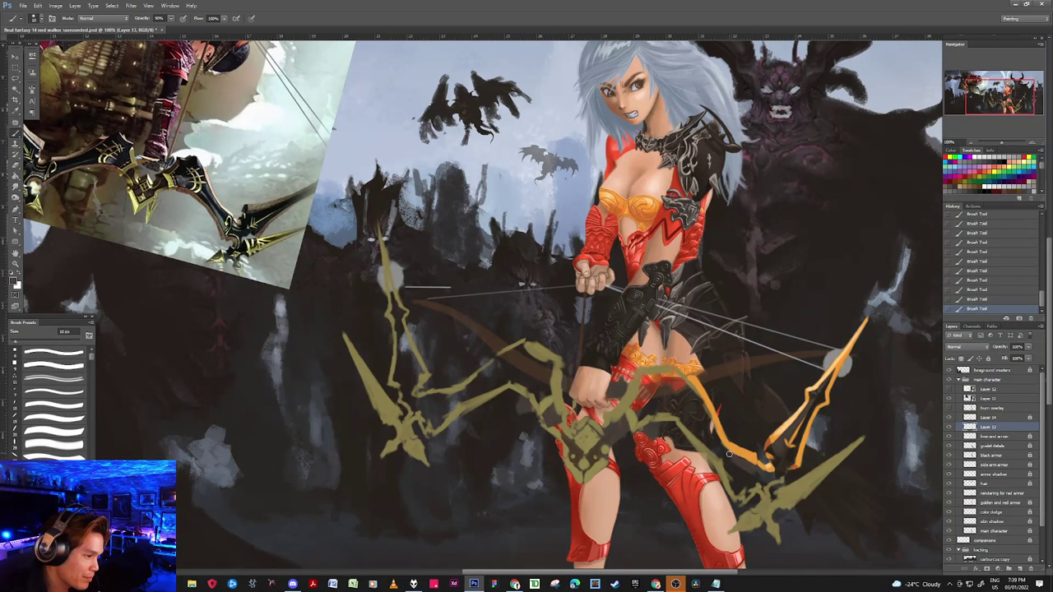
key(])
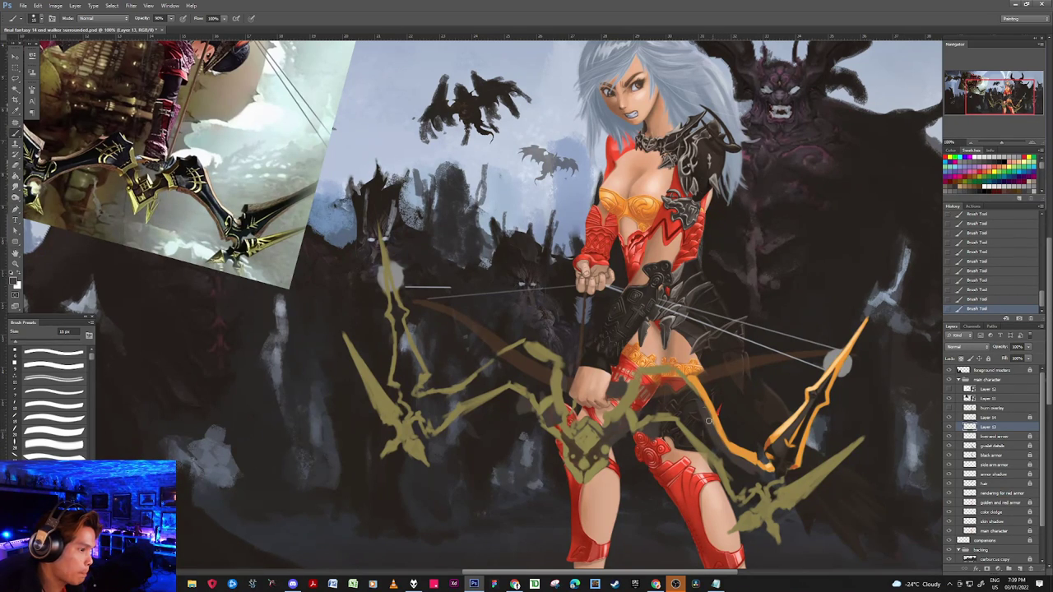
key(bracketright)
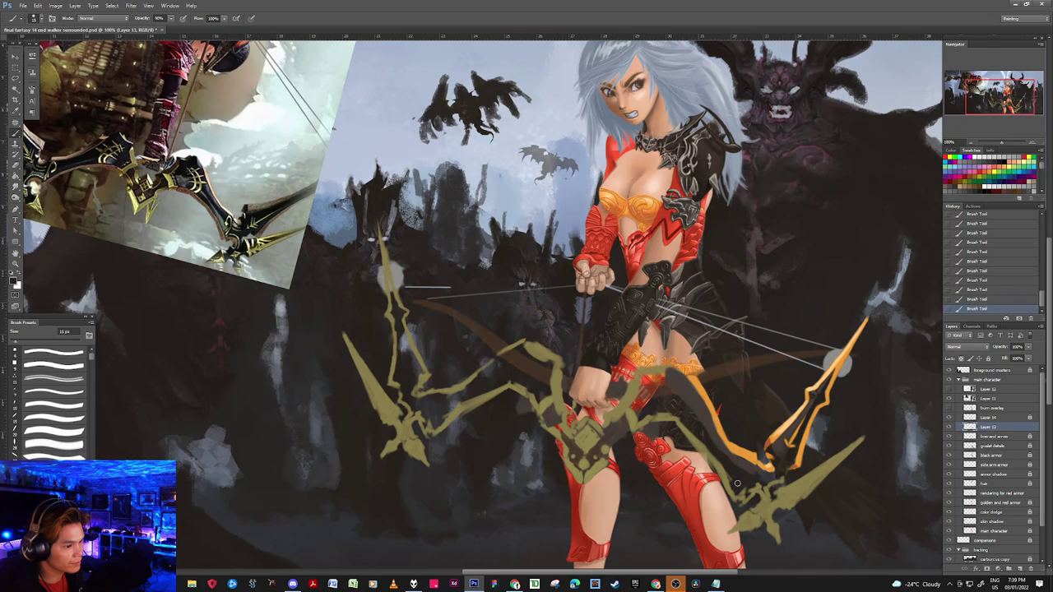
Step: Fill the joint between the upright blade and the lower blade with black over the olive sketch, using a smaller brush
key(bracketleft)
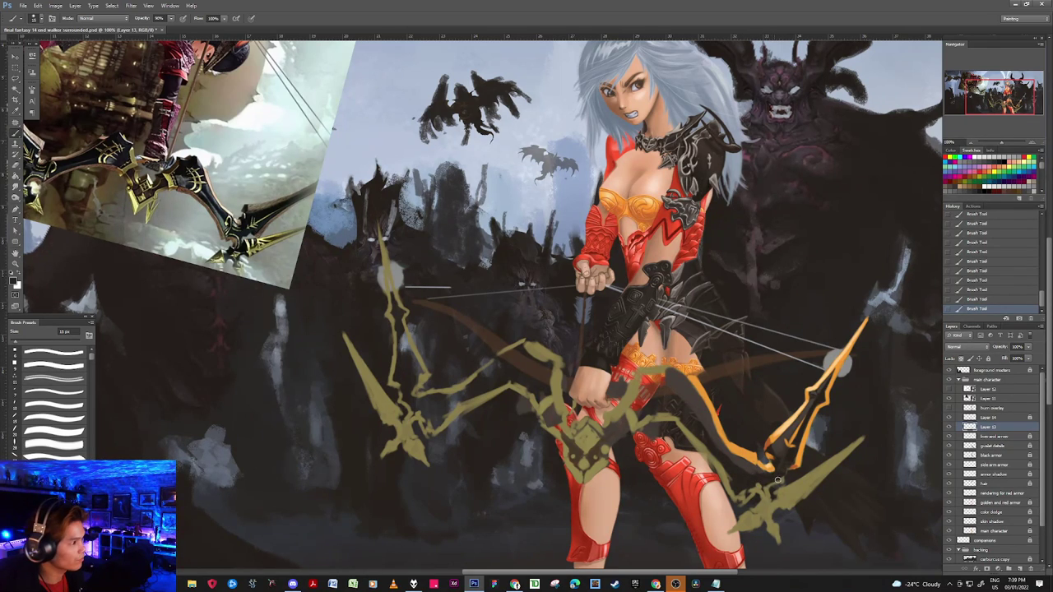
key(bracketleft)
key(bracketleft)
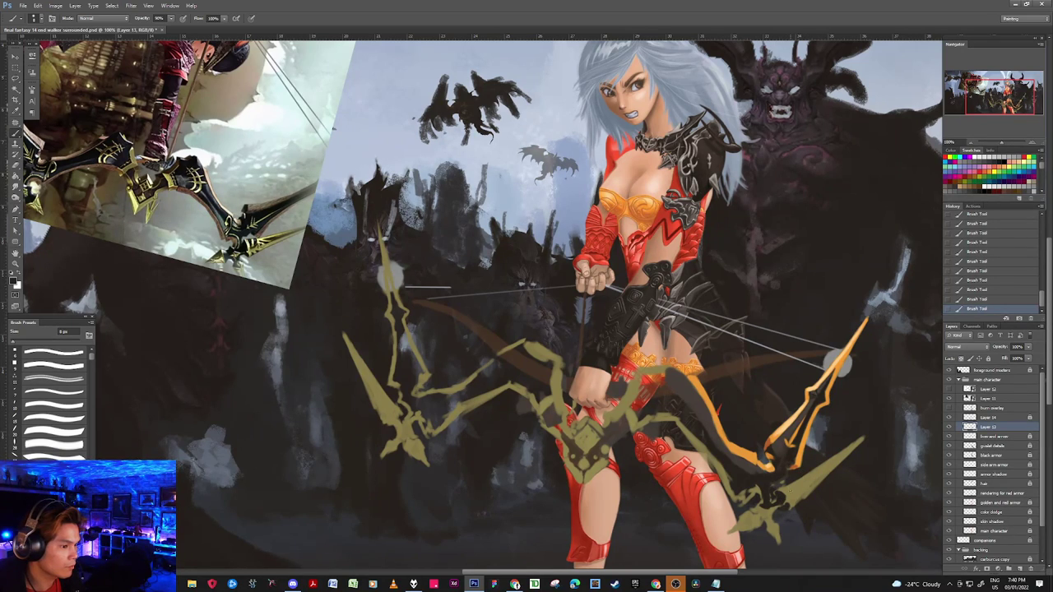
Step: Paint orange trim along the lower blade from its base to the pointed tip, using orange sampled from the upright blade
alt+click(777, 438)
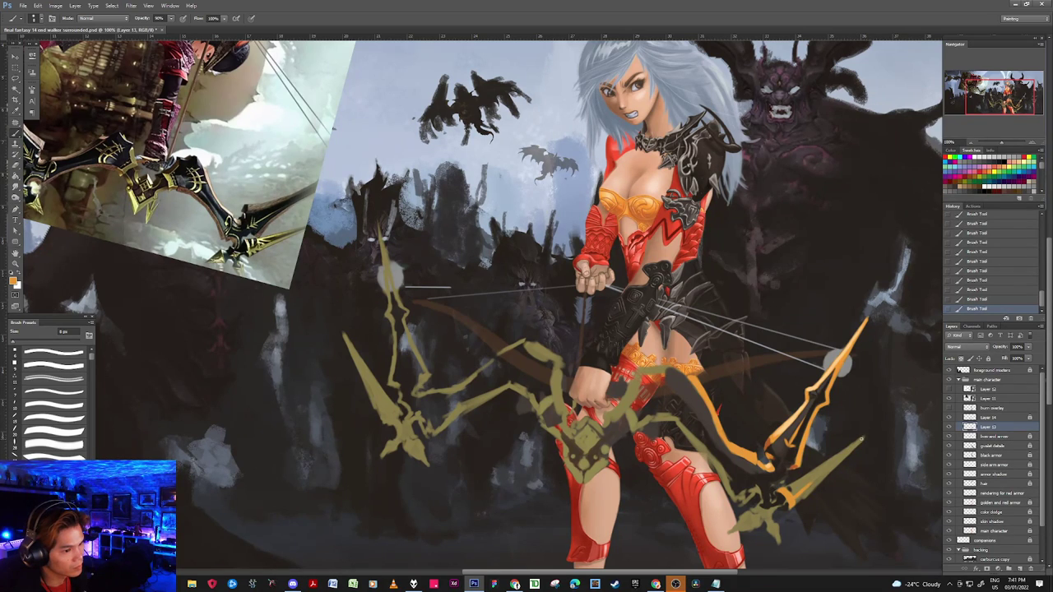
drag(809, 486, 846, 451)
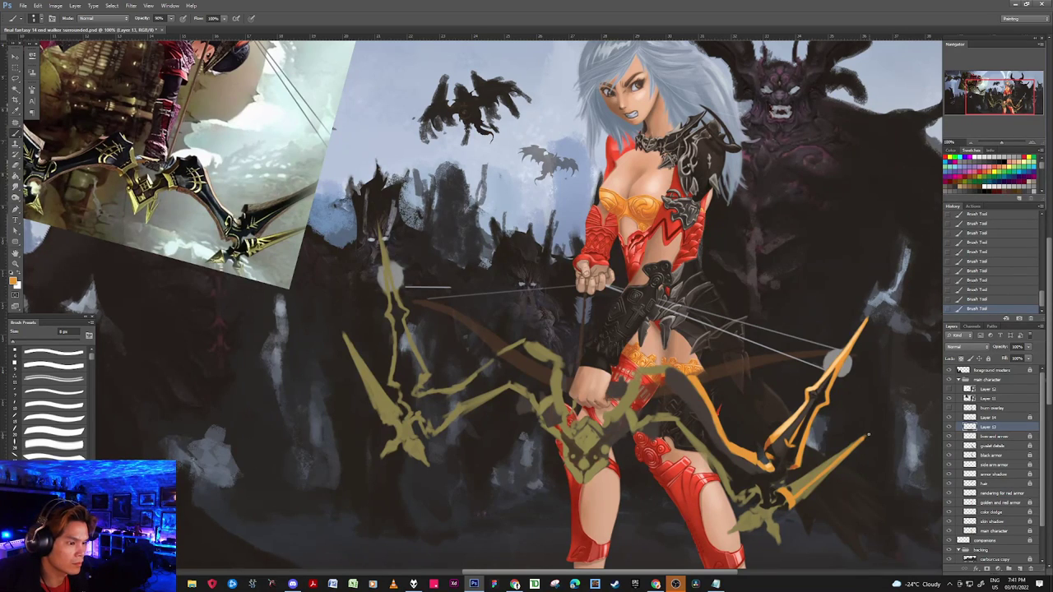
drag(866, 435, 850, 429)
drag(802, 487, 805, 486)
drag(803, 489, 801, 489)
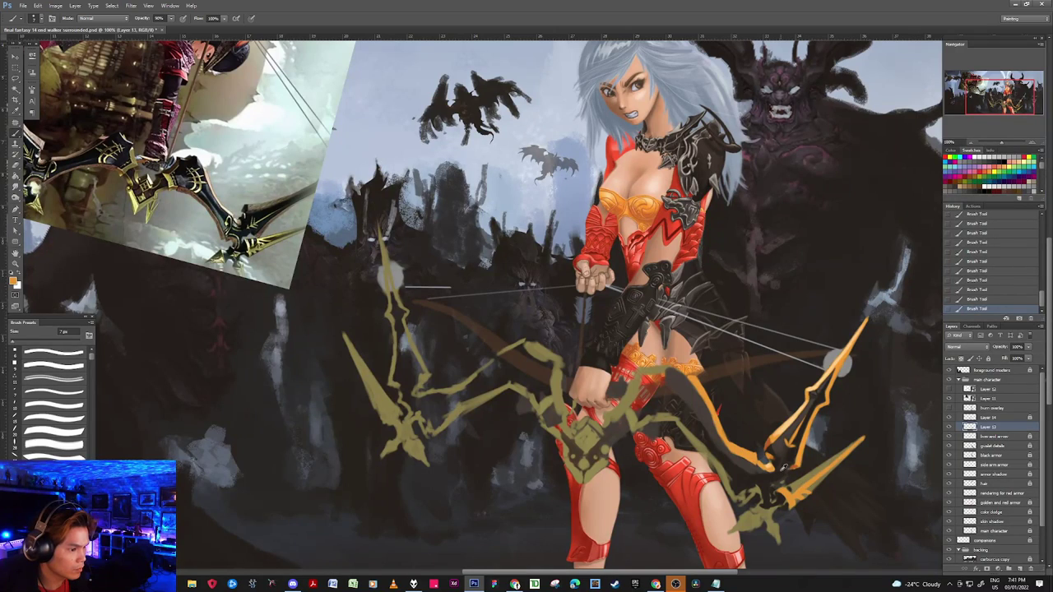
Step: Refine the lower blade's hooked base and edge, alternating black with orange and olive tones sampled from the blade
key(d)
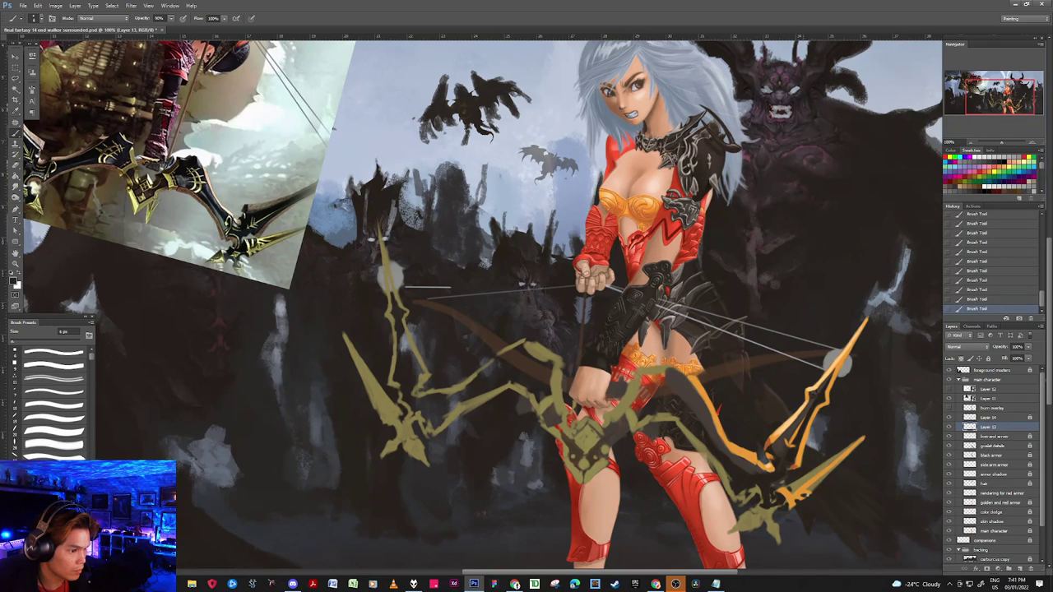
alt+click(802, 494)
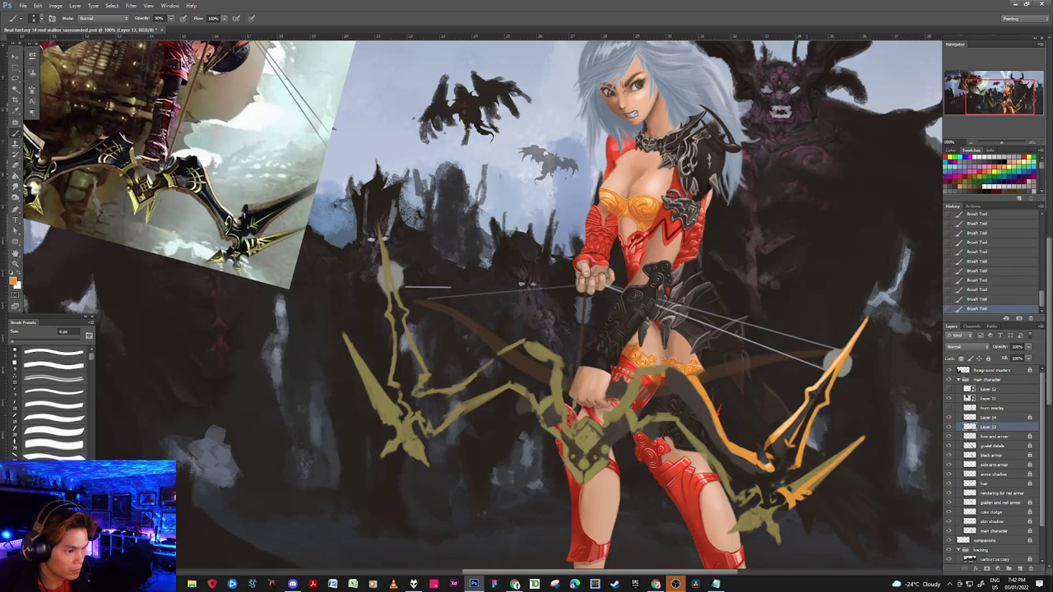
alt+click(812, 488)
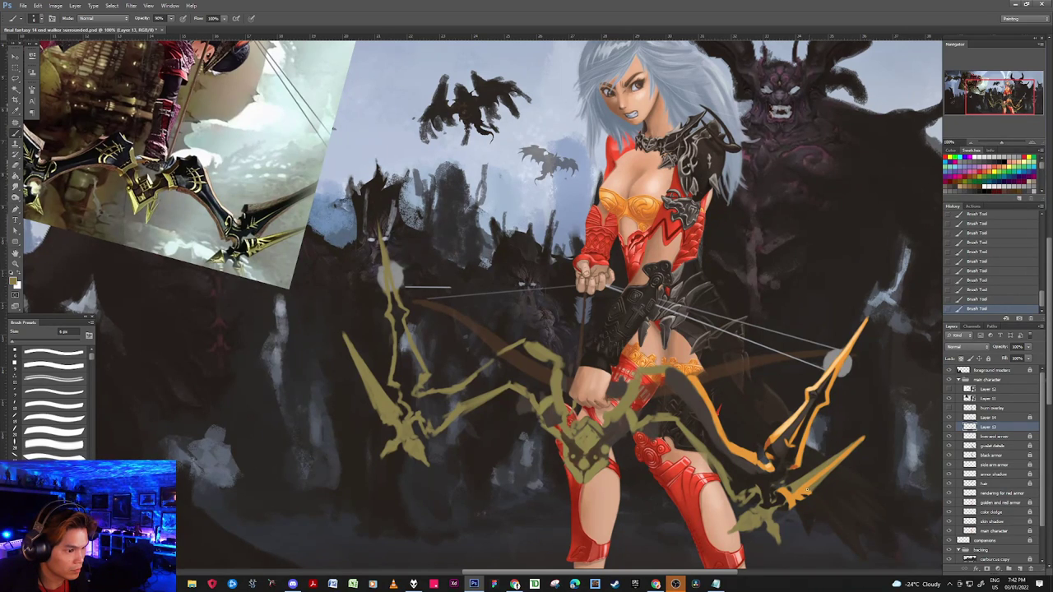
alt+click(800, 490)
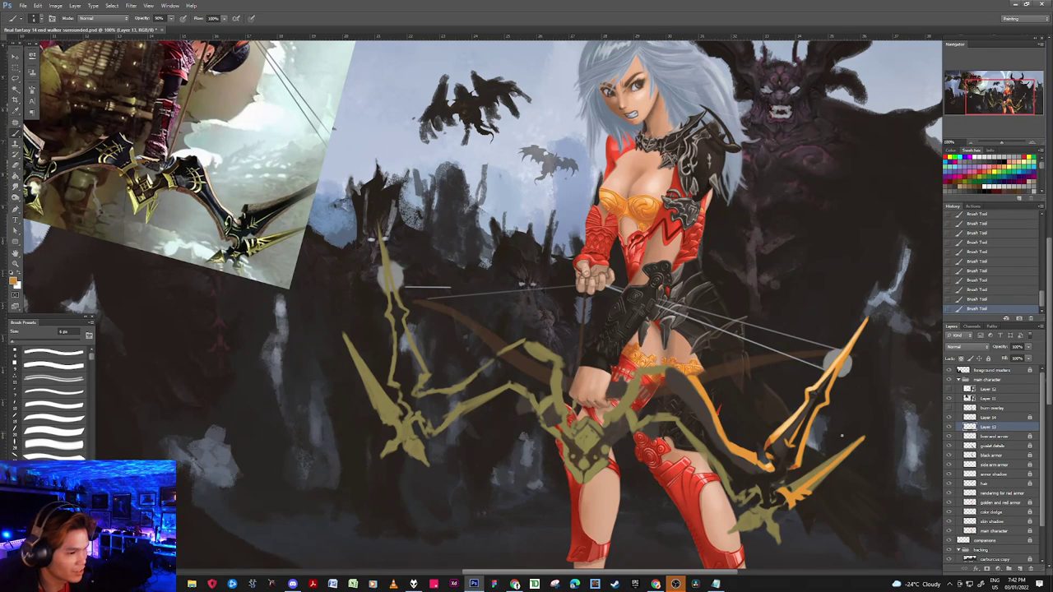
alt+click(810, 484)
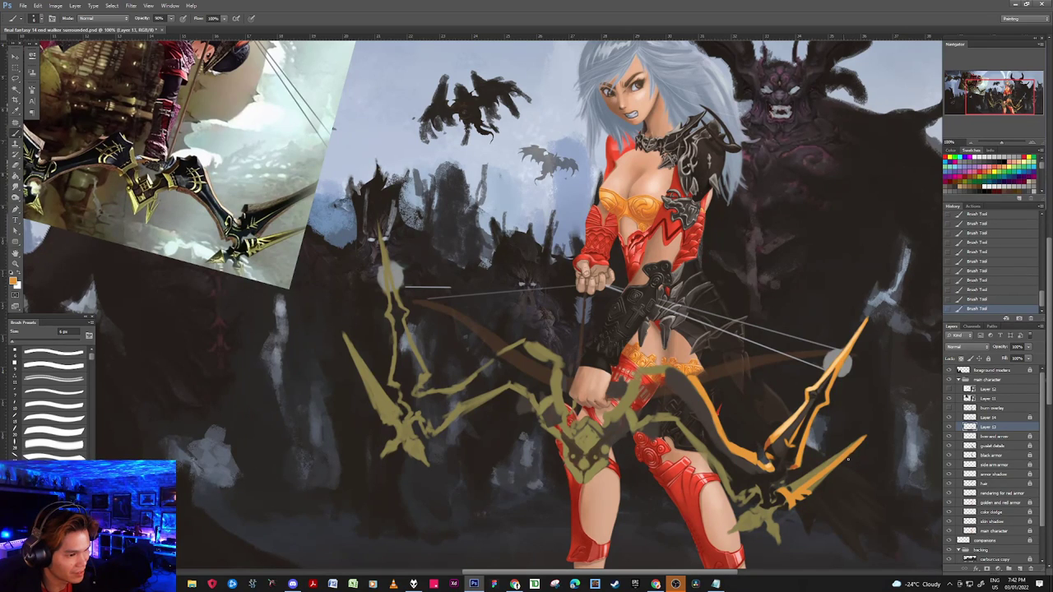
Step: Erase stray paint around the lower blade's edges, tip and dark joint to sharpen its outline
key(e)
click(845, 464)
click(840, 465)
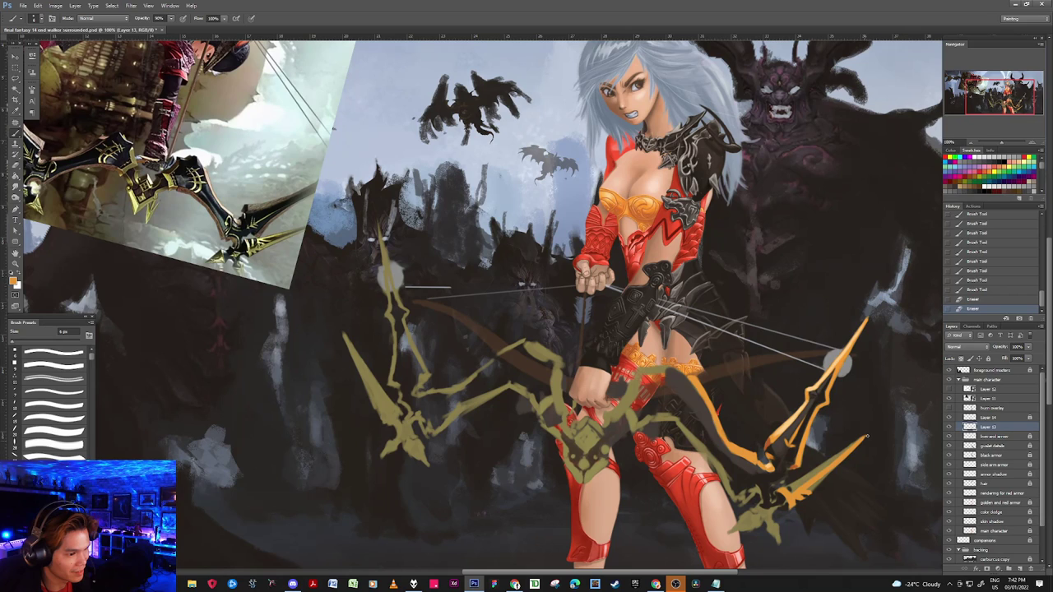
click(835, 427)
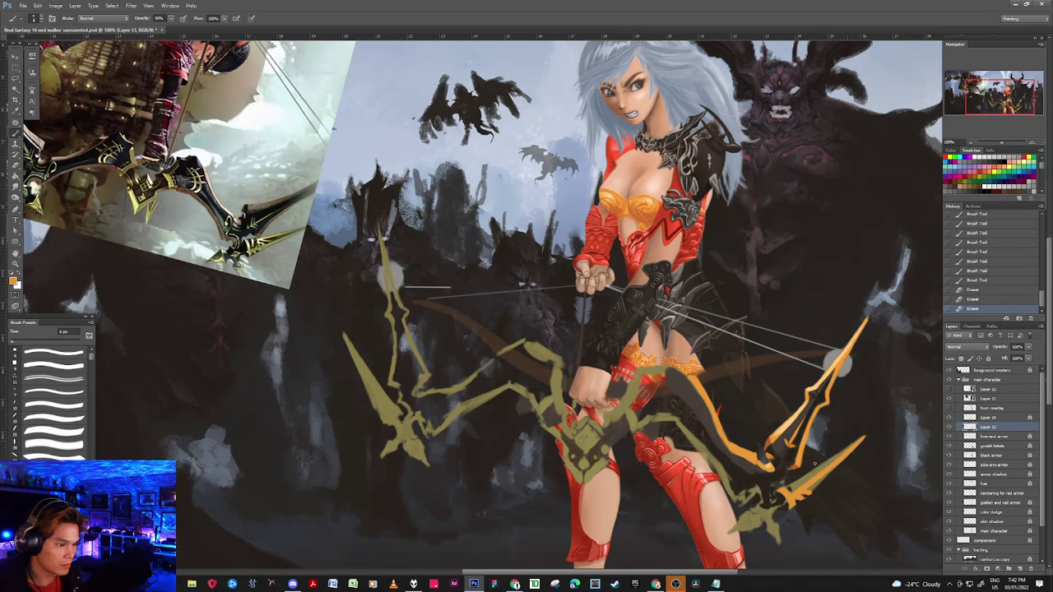
click(790, 478)
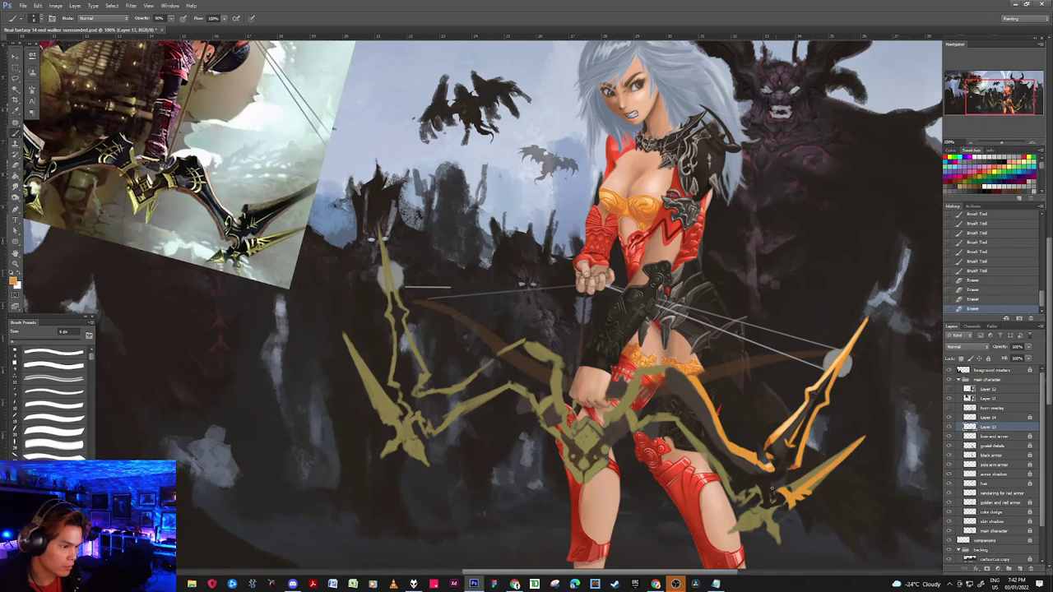
click(778, 471)
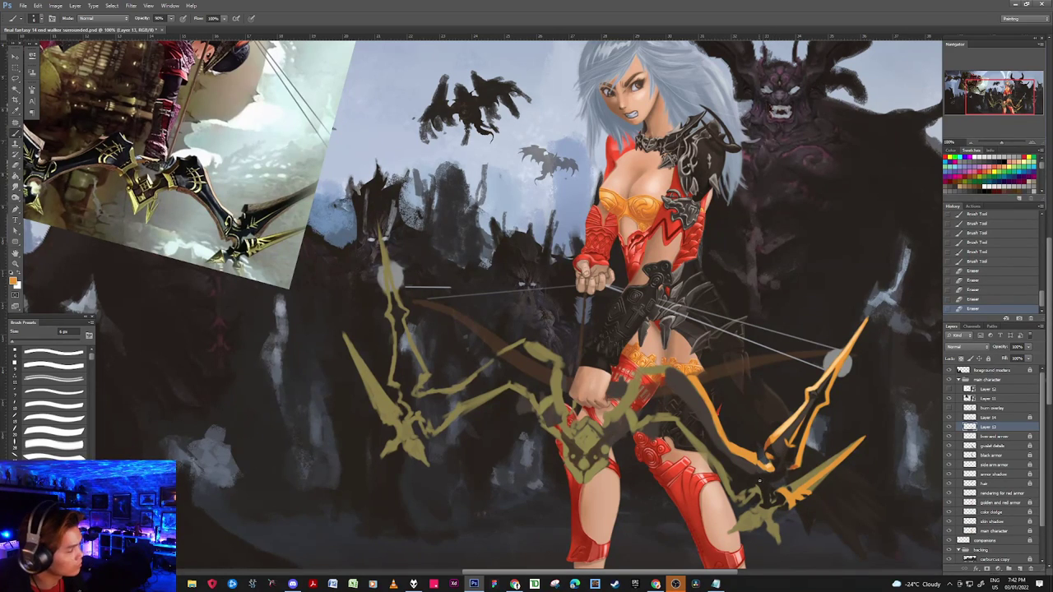
Step: Extend the dark body of the joint beneath the lower blade in black with a 7 px brush
key(d)
key(bracketright)
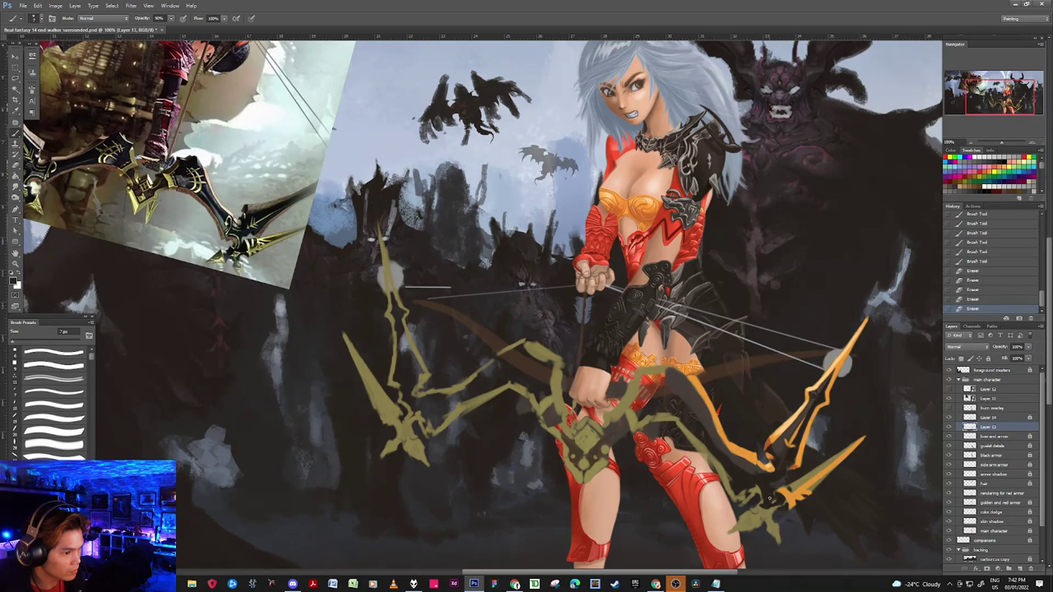
click(769, 495)
click(774, 500)
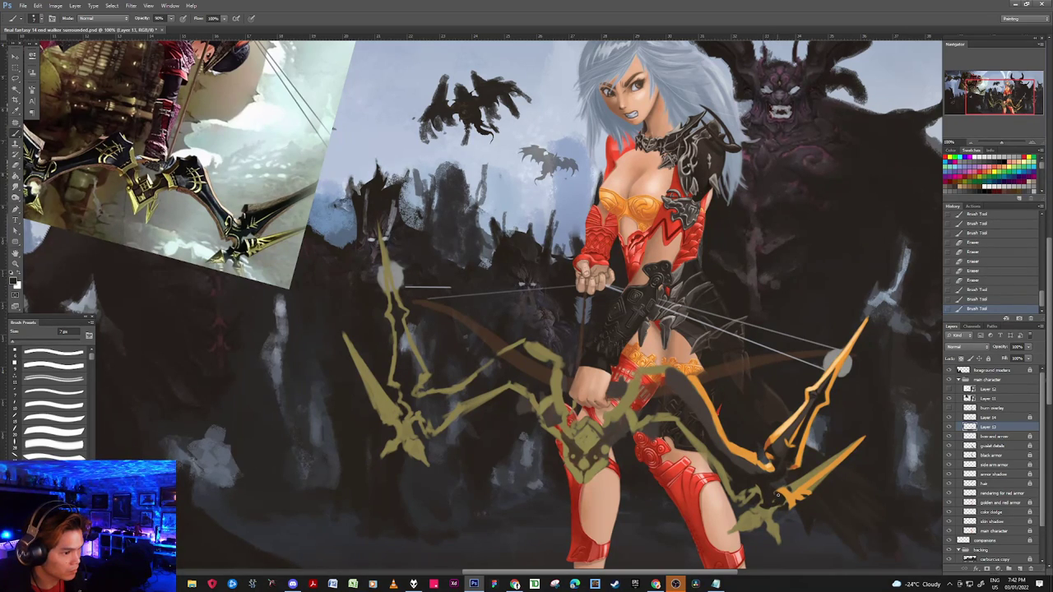
click(780, 493)
click(781, 495)
Step: Add a small orange hook below the joint beside the lower blade's base, using sampled orange
alt+click(786, 496)
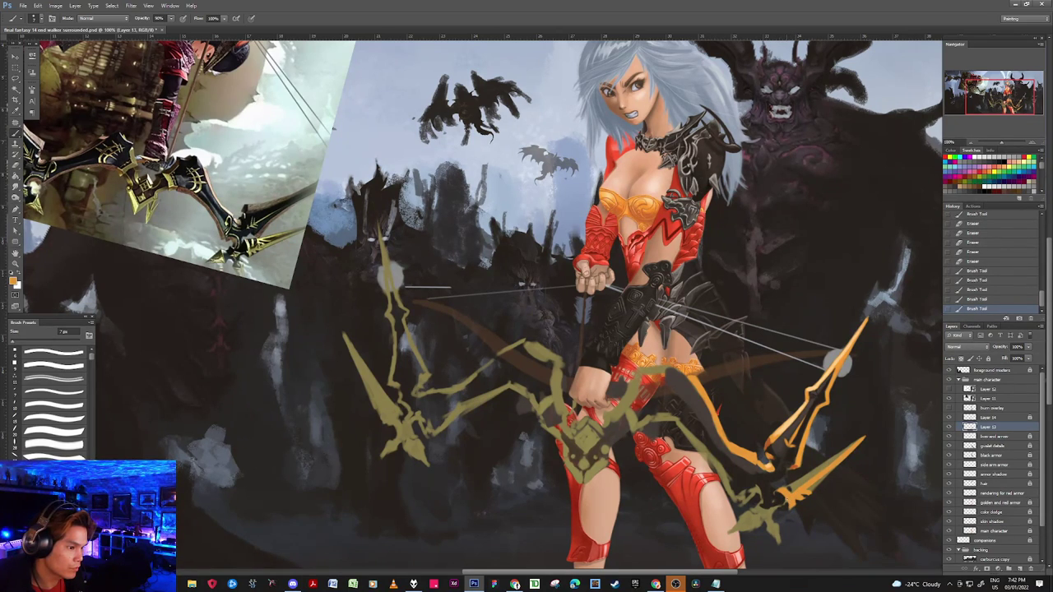
click(784, 480)
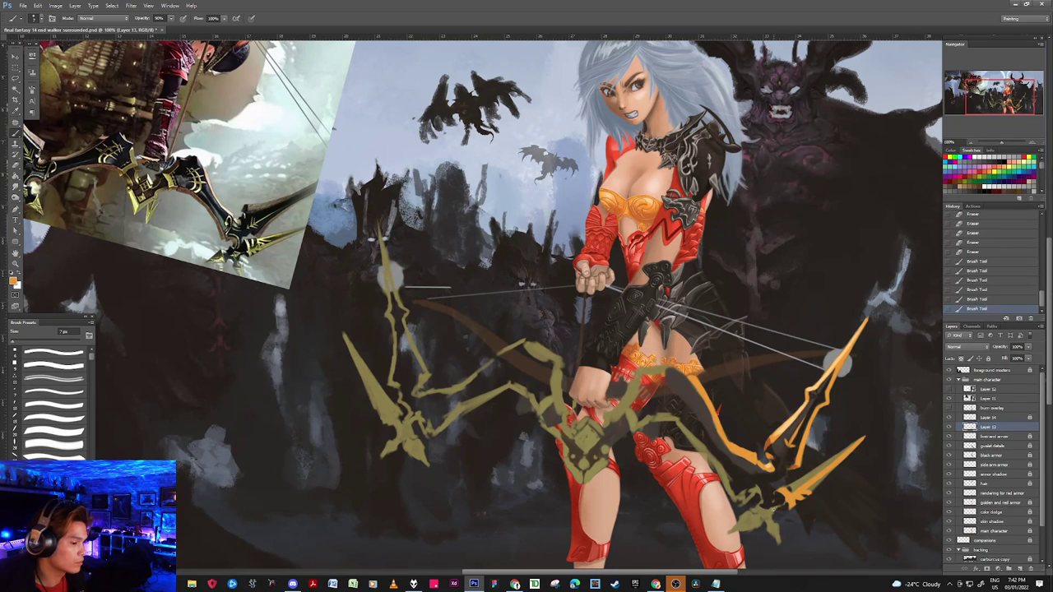
click(774, 509)
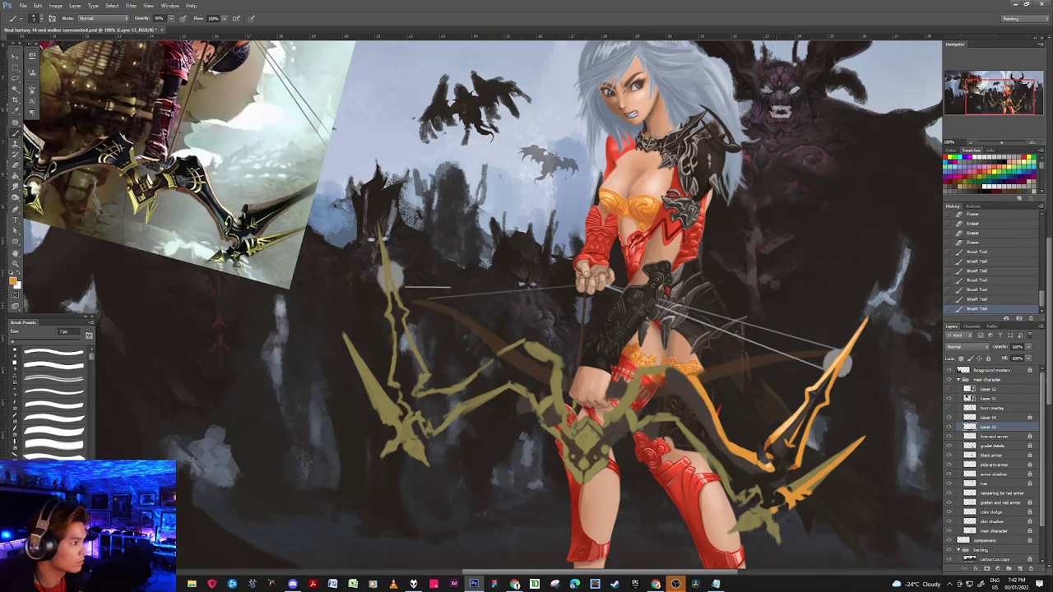
click(771, 511)
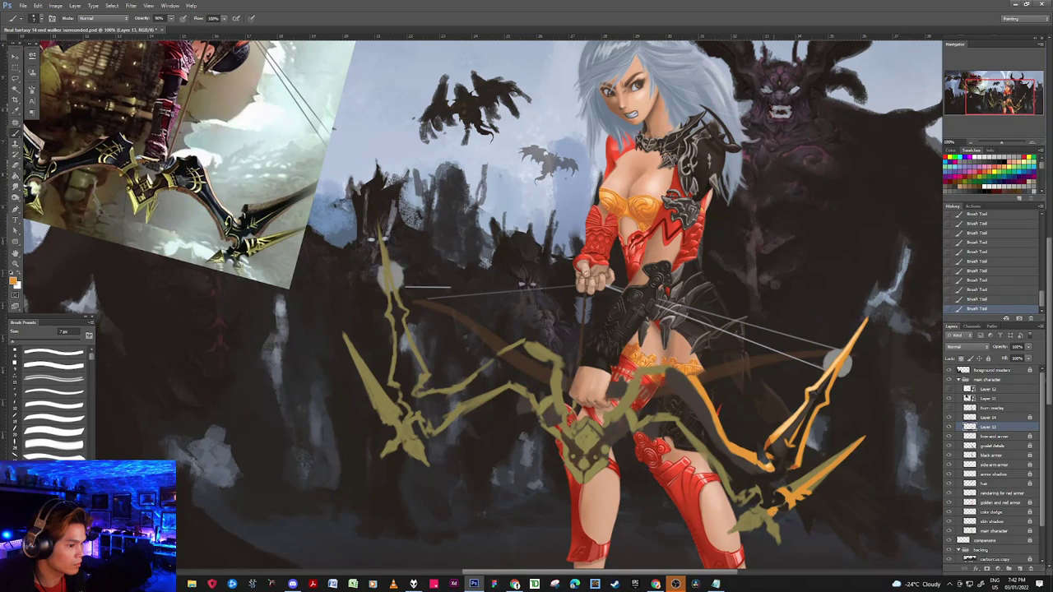
Step: Refine the small hook and dark joint below the blades, alternating sampled near-black, orange and olive tones with a 5 to 7 px brush
alt+click(781, 505)
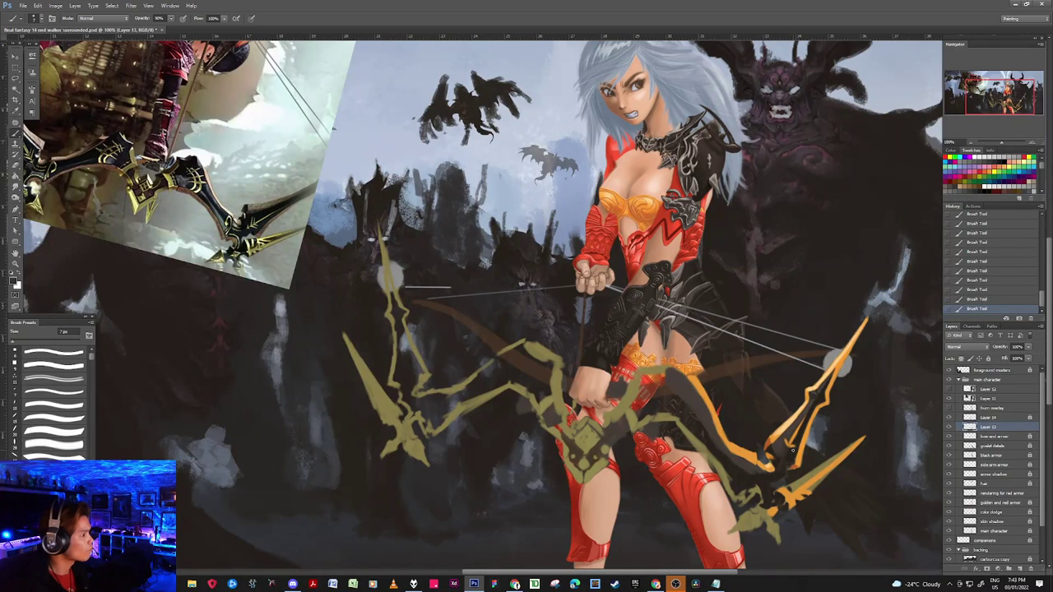
alt+click(778, 499)
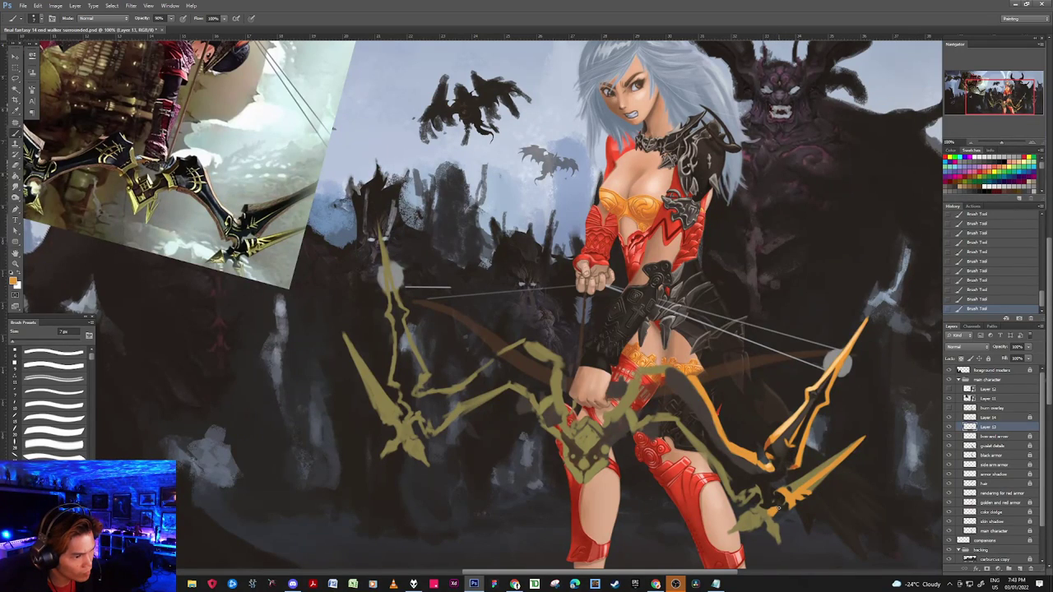
alt+click(778, 498)
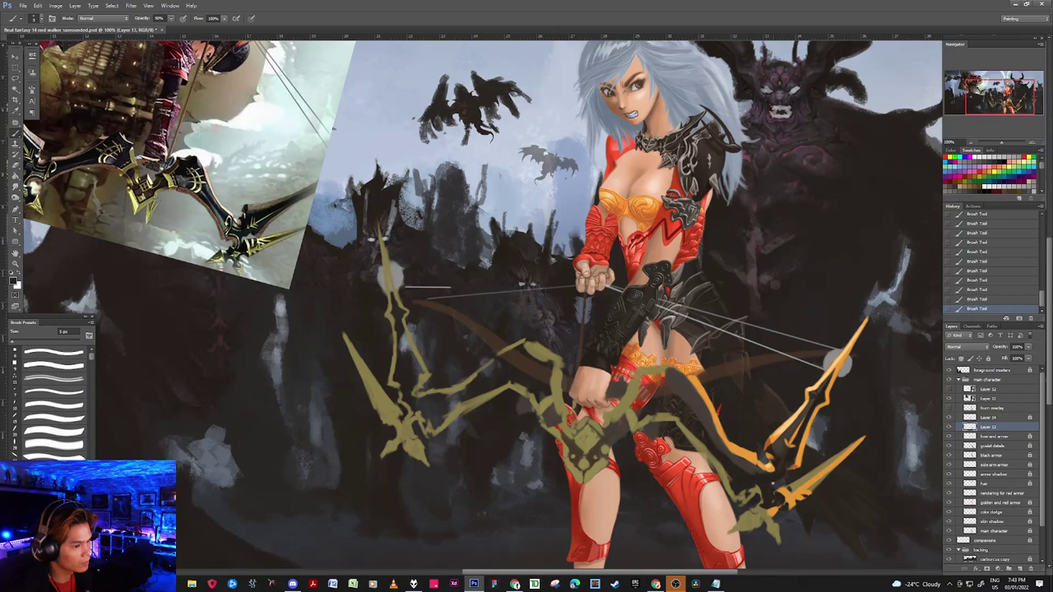
alt+click(761, 488)
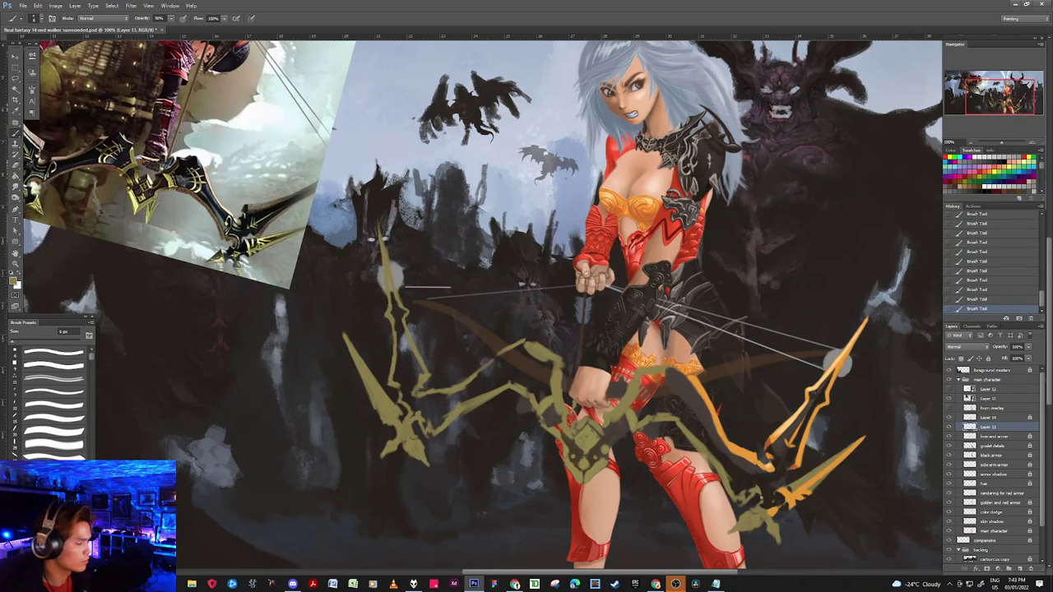
alt+click(766, 492)
alt+click(762, 490)
alt+click(767, 492)
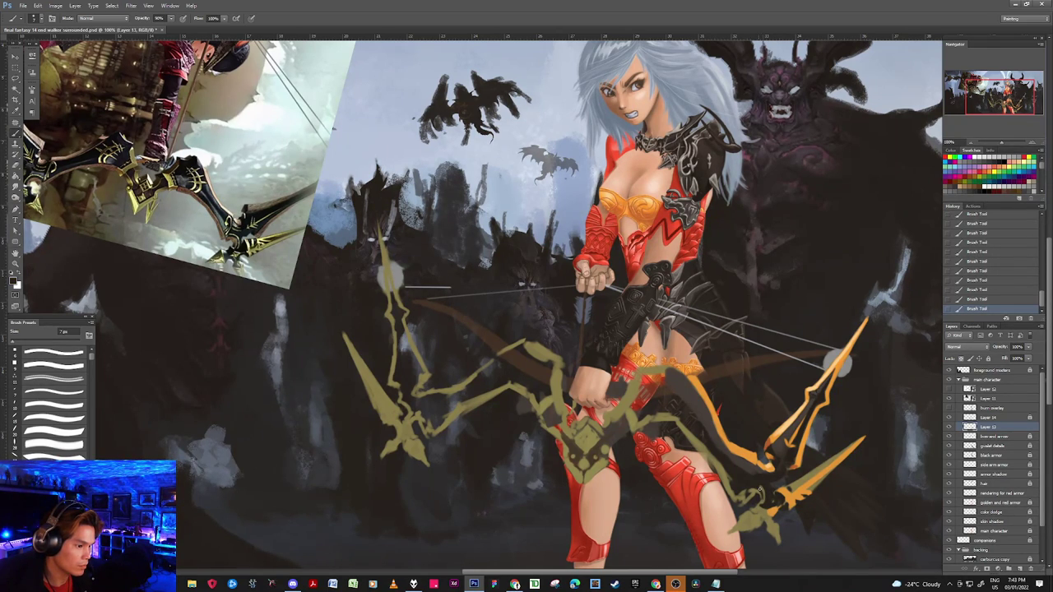
Step: Build up the lower blade's base with sampled orange and trim its edge with the eraser
key(alt)
alt+click(795, 494)
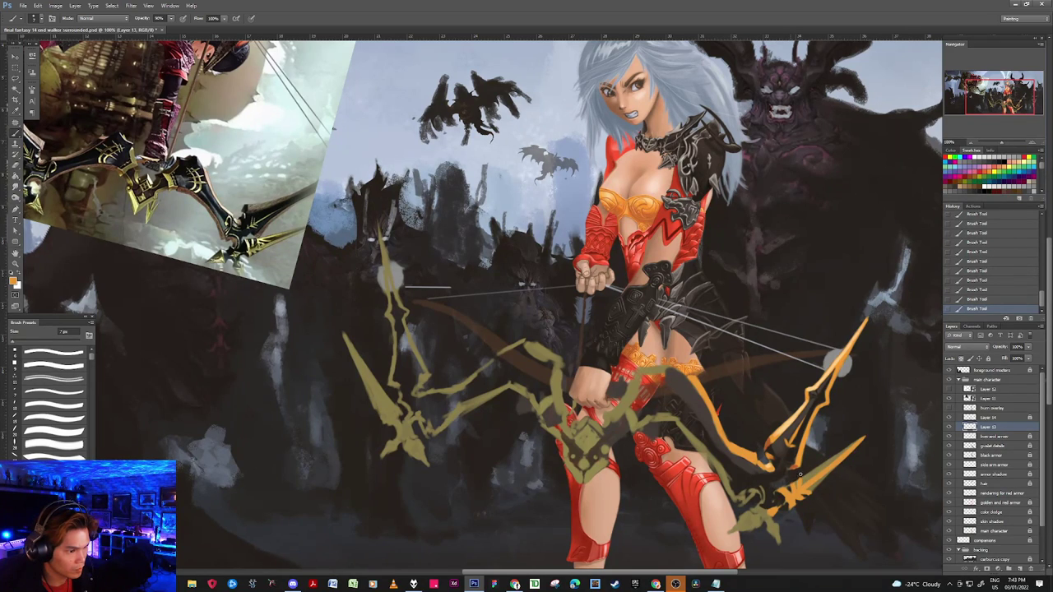
drag(774, 494, 782, 470)
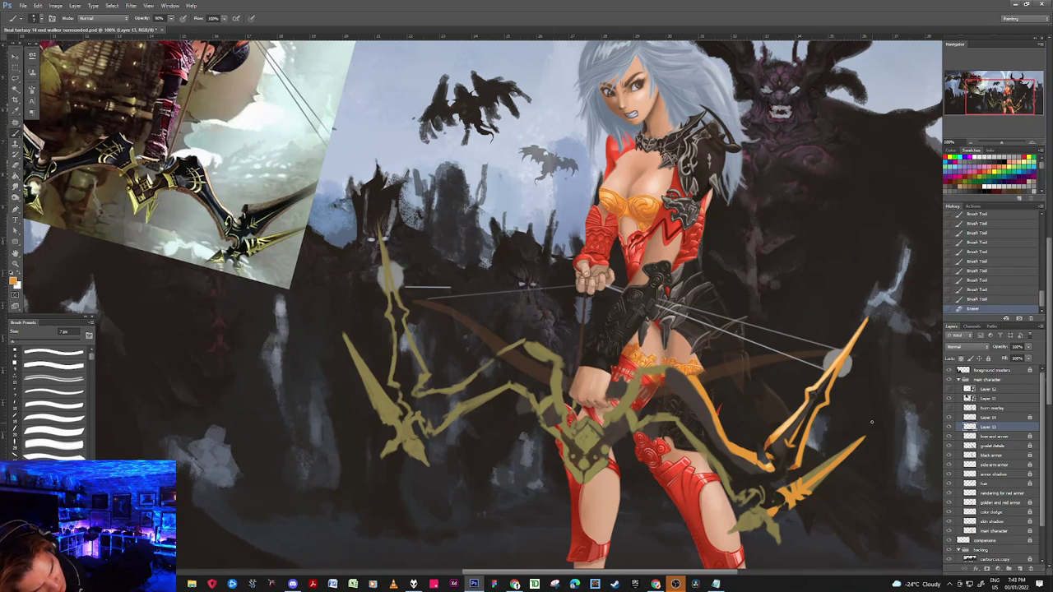
Step: Paint black detail on the lower blade's orange base with a slightly larger brush
key(bracketright)
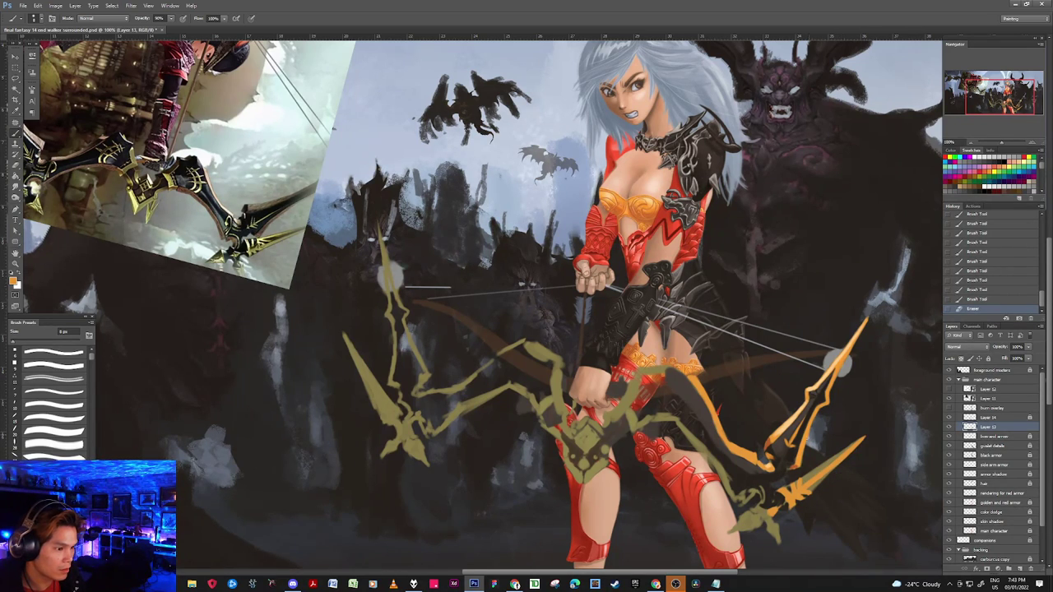
key(d)
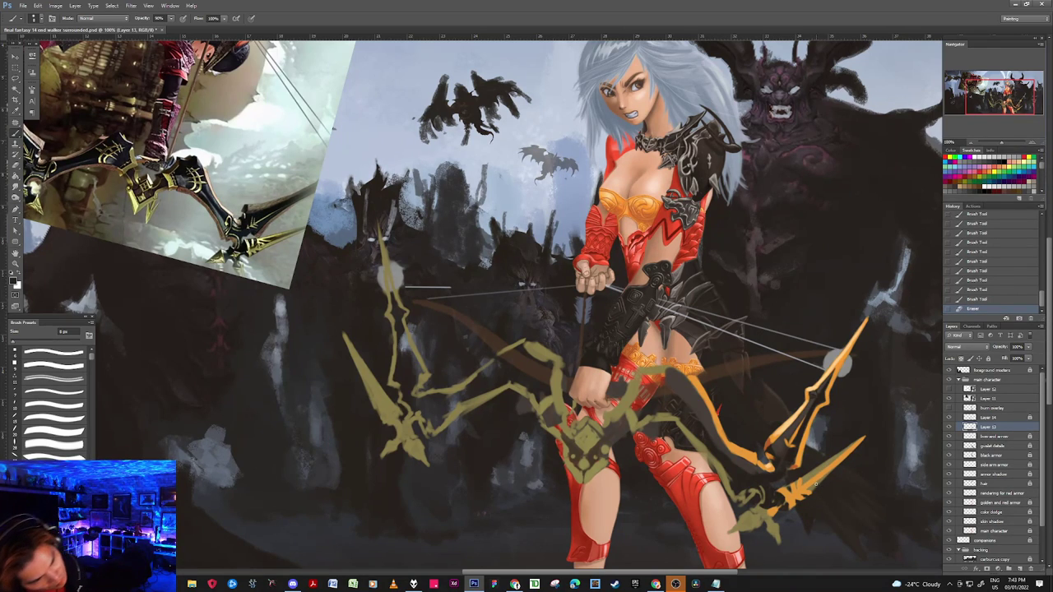
Step: Extend the lower blade at the bow's right end into a sharp tip with the blade's sampled orange, erasing the excess around it
drag(867, 441, 869, 439)
drag(895, 407, 896, 405)
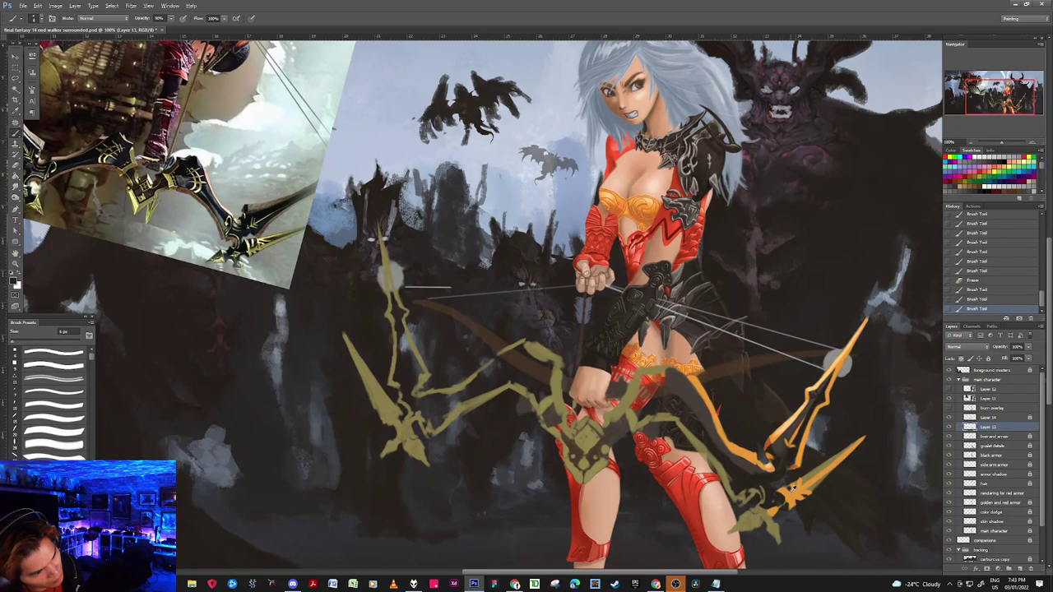
alt+click(861, 442)
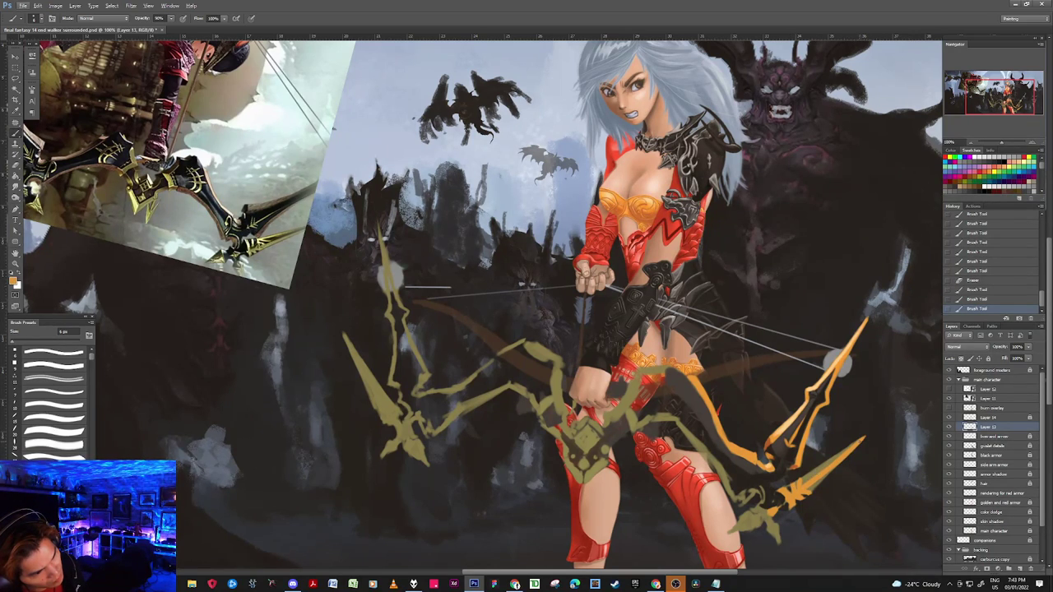
drag(867, 441, 870, 437)
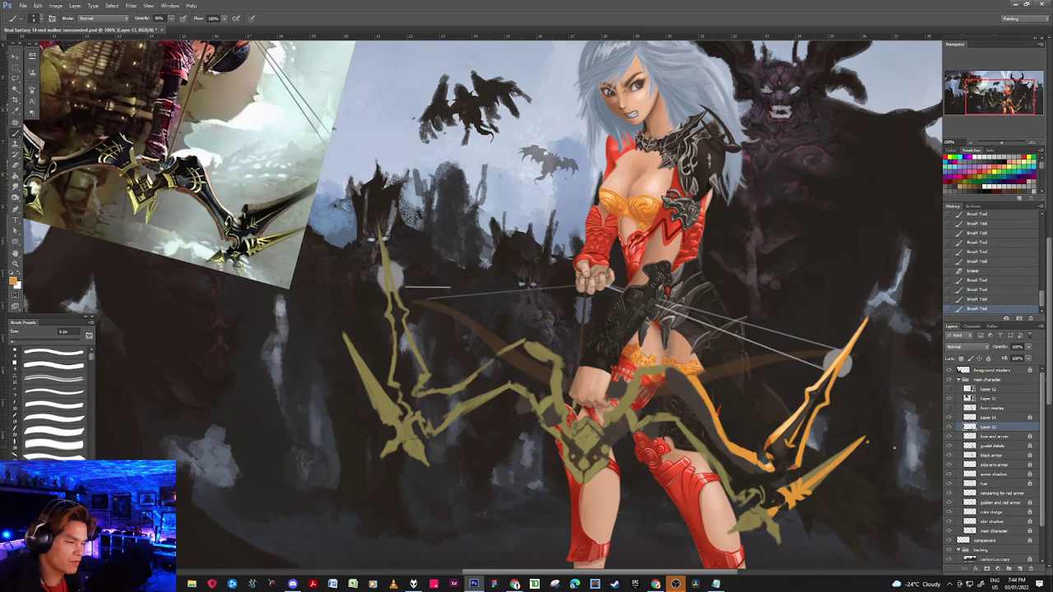
mouse_move(866, 443)
mouse_down()
mouse_move(818, 464)
mouse_move(811, 482)
mouse_move(831, 465)
mouse_up()
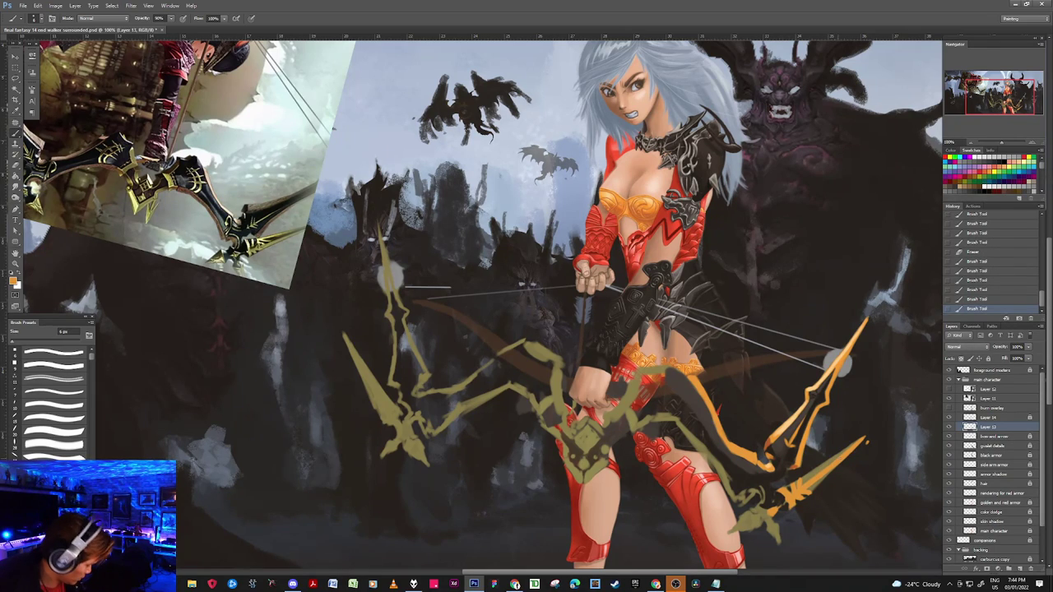
mouse_move(867, 442)
mouse_down()
mouse_move(836, 466)
mouse_move(849, 456)
mouse_up()
drag(867, 443, 842, 463)
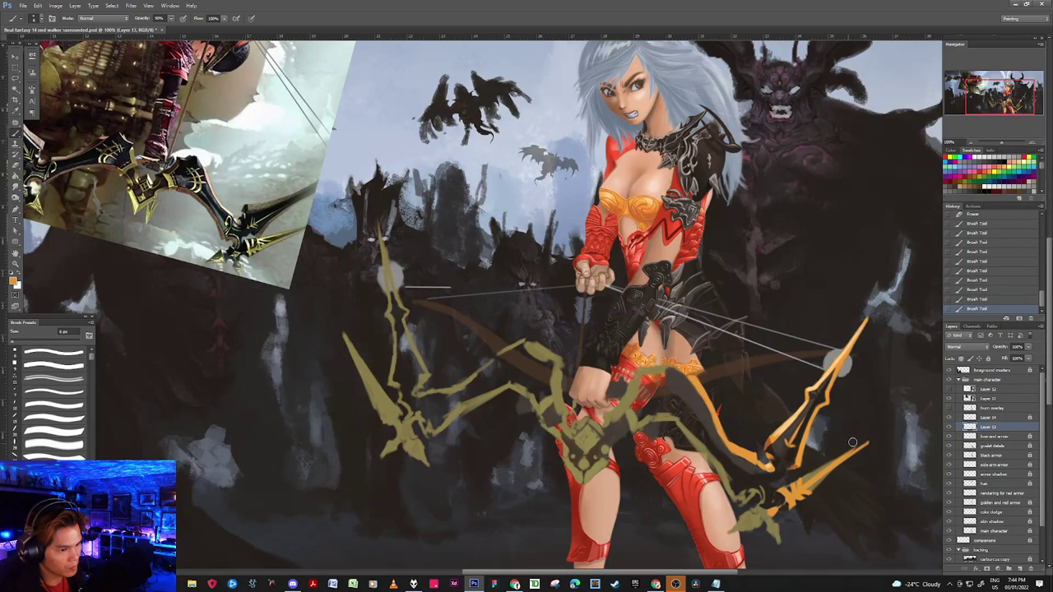
drag(876, 431, 884, 446)
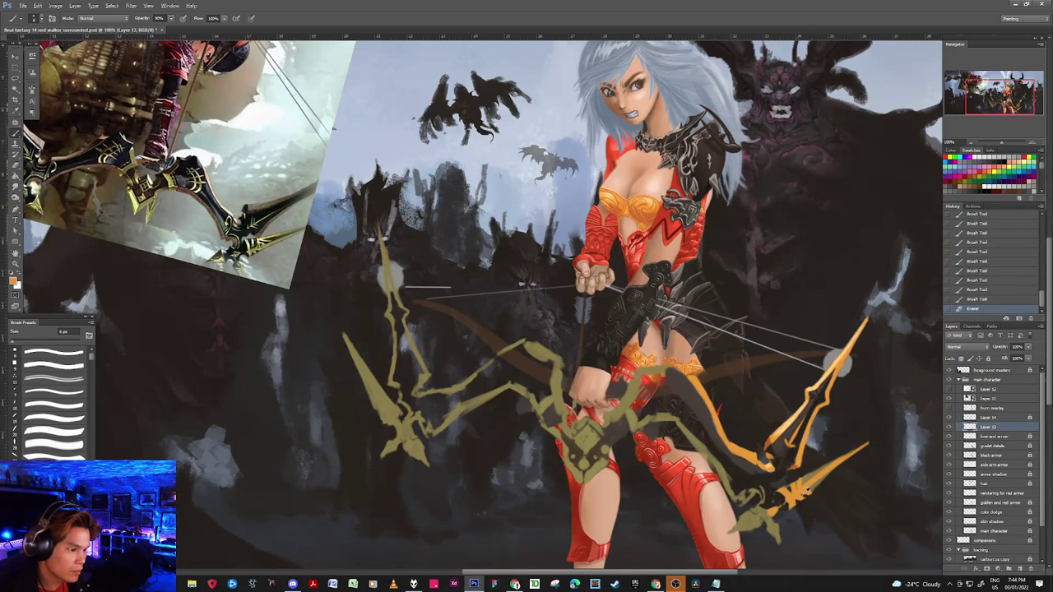
Step: Fill out the lower blade from base to tip in its sampled orange with a 7 px brush
key(d)
drag(815, 489, 862, 449)
alt+click(823, 477)
key(])
drag(844, 462, 866, 444)
drag(822, 484, 849, 461)
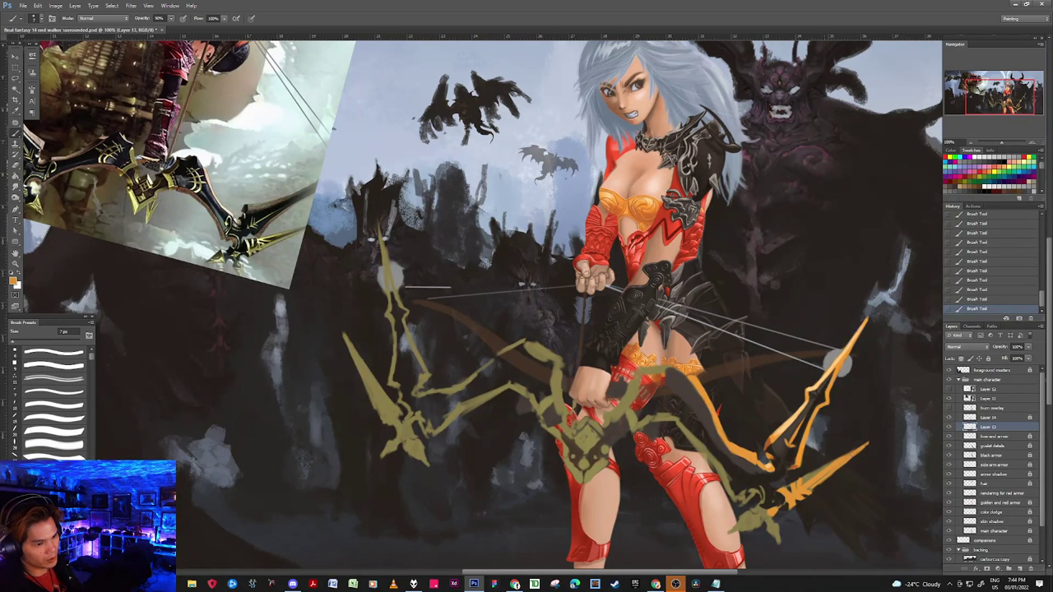
Step: Trim the upper edge and tip of the orange lower blade with the Eraser
alt+click(812, 473)
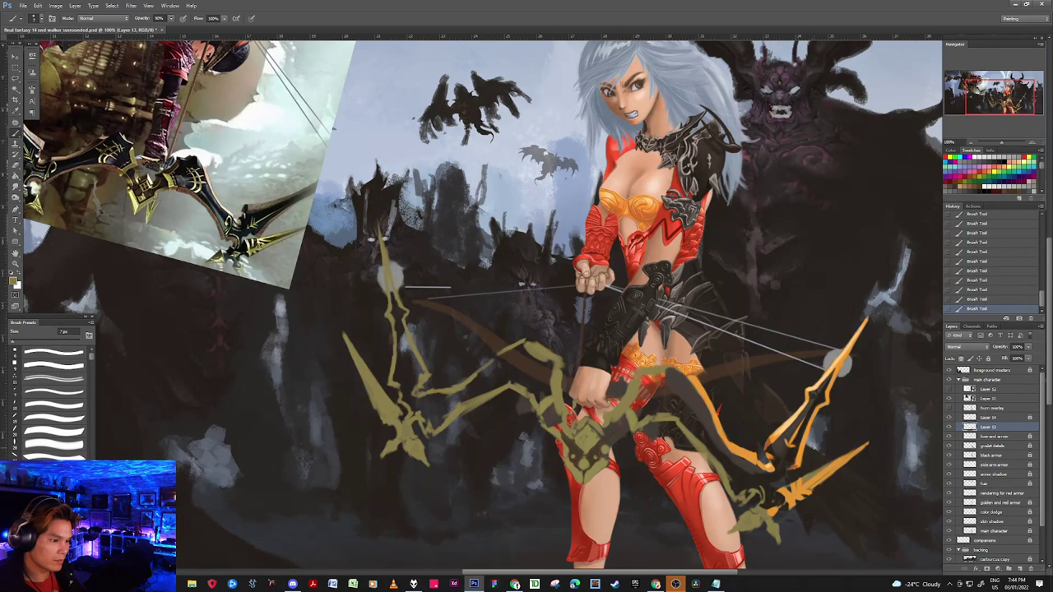
drag(802, 478, 847, 450)
drag(841, 454, 864, 443)
drag(857, 445, 875, 436)
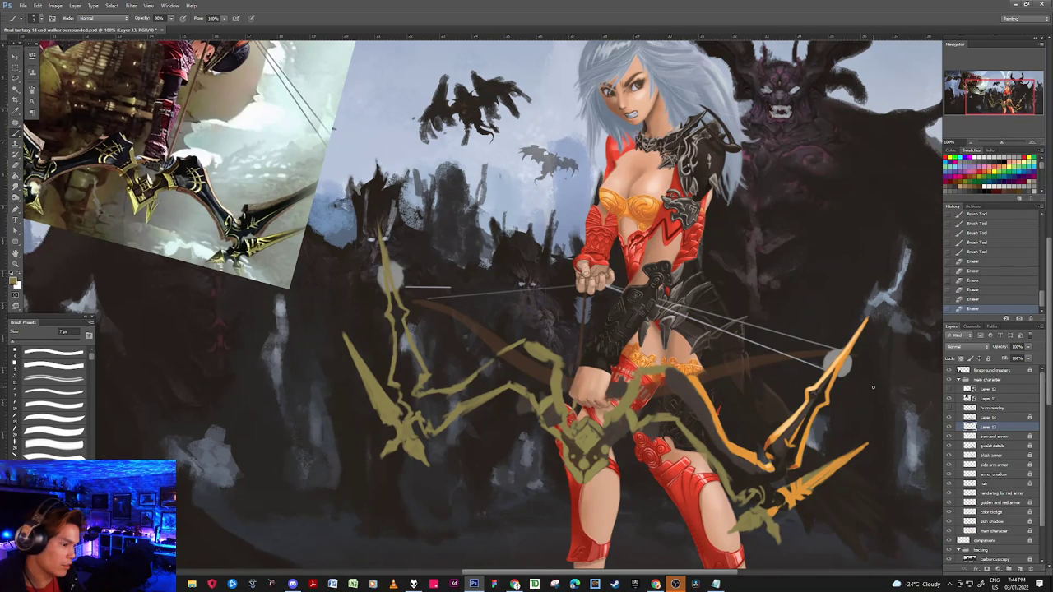
Step: Paint small dark marks into the orange base of the lower blade with a sampled dark colour and a 4 to 5 px brush
alt+click(799, 489)
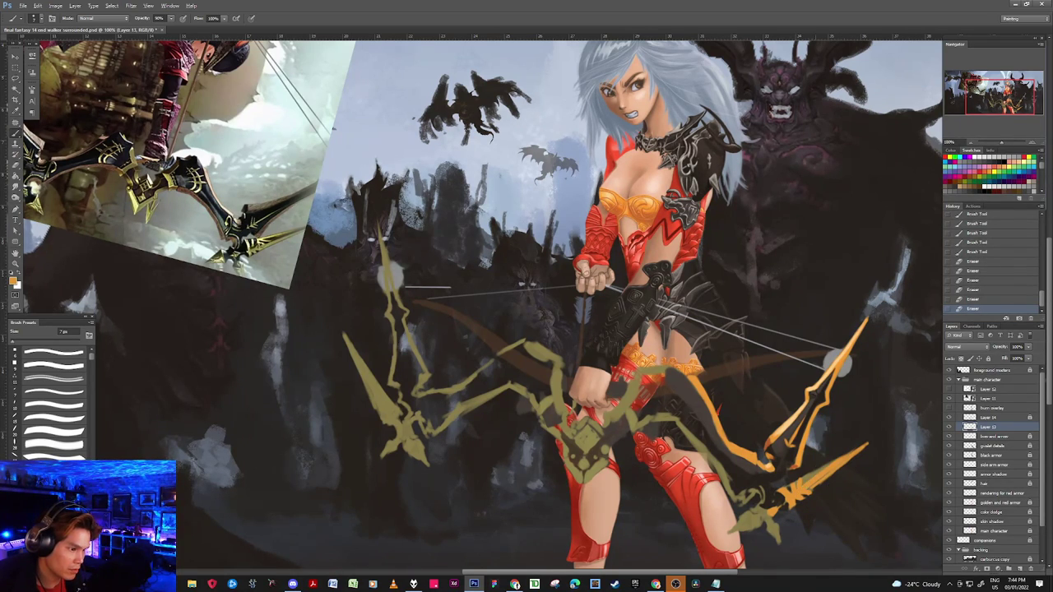
key(bracketright)
alt+click(792, 488)
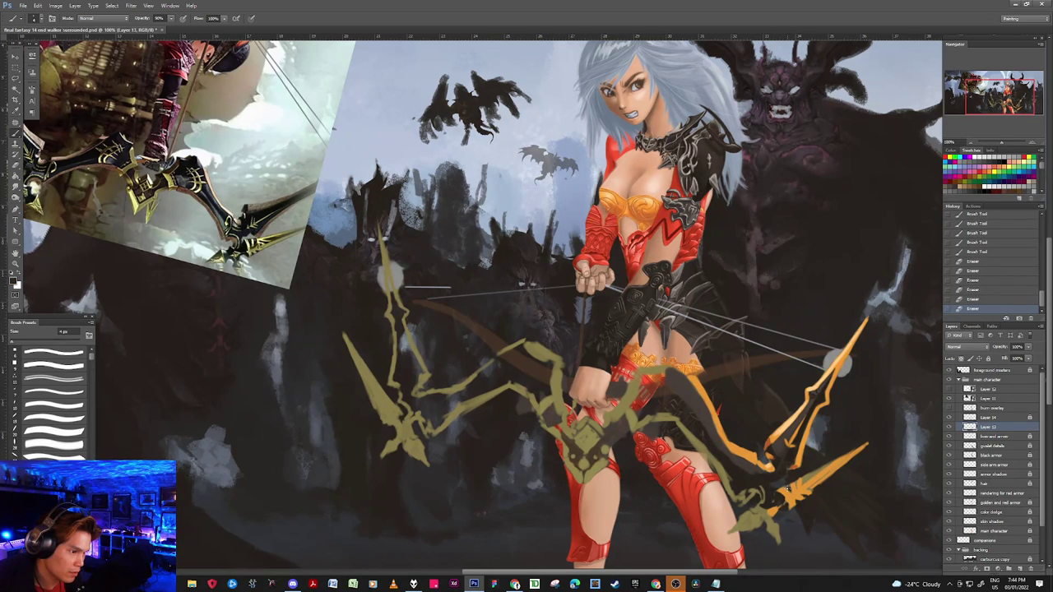
drag(785, 489, 793, 490)
drag(791, 488, 795, 492)
drag(793, 490, 797, 494)
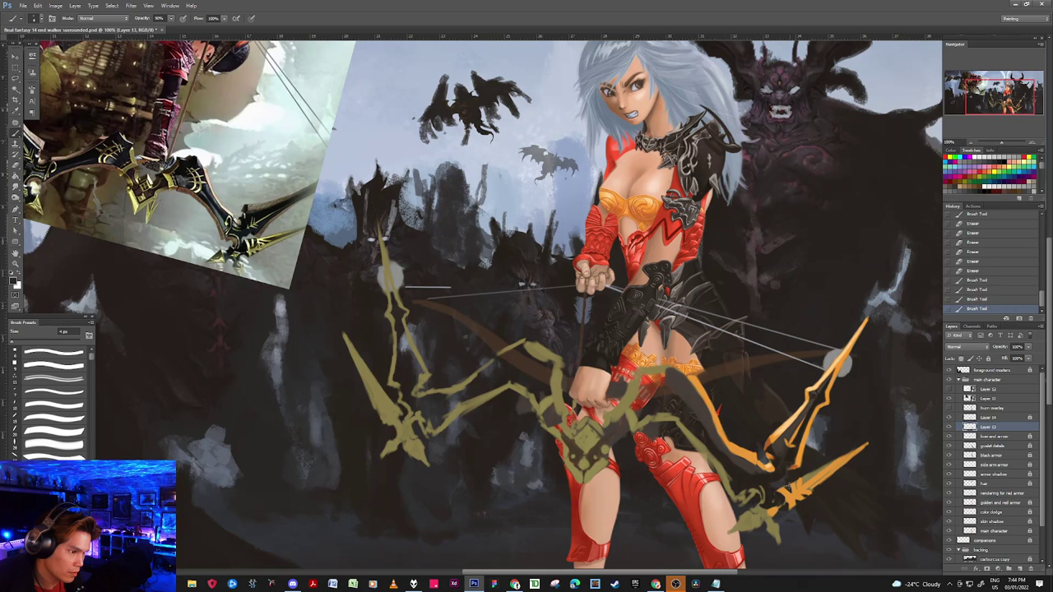
click(798, 489)
click(798, 489)
click(798, 488)
click(798, 487)
click(797, 485)
click(798, 482)
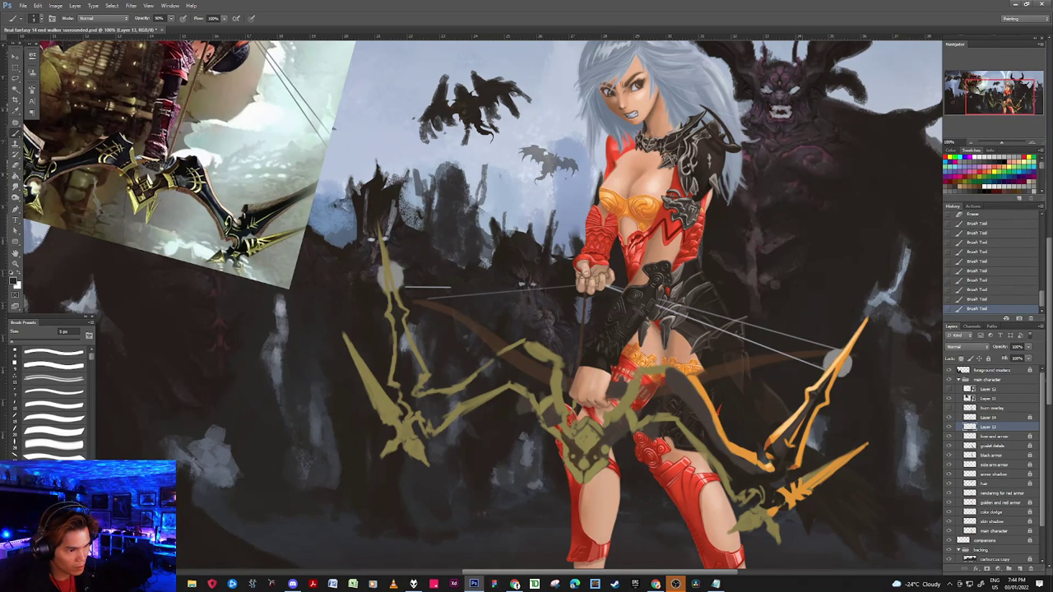
click(798, 484)
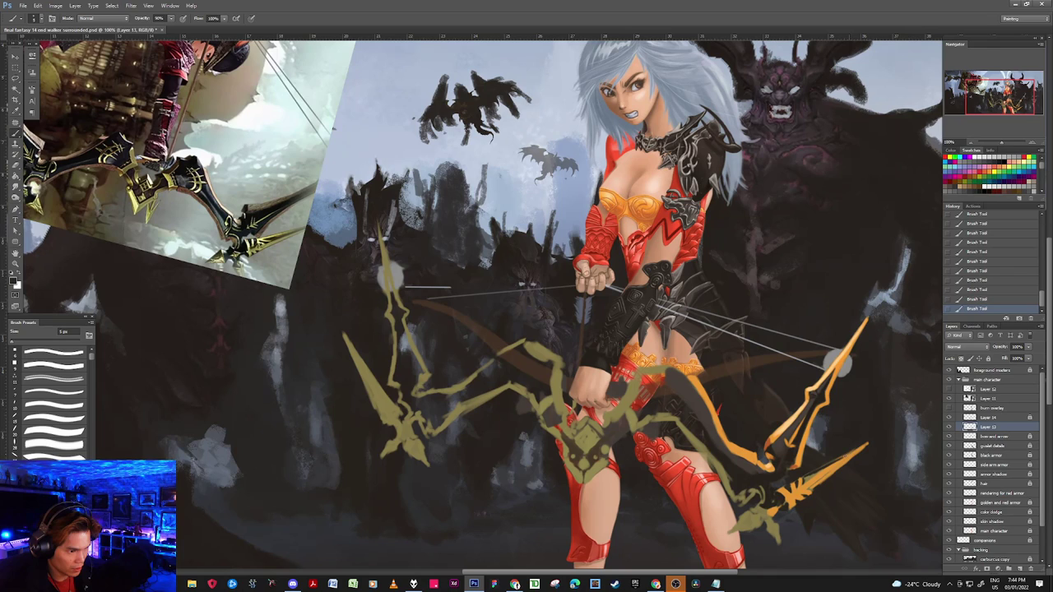
Step: Refine the lower blade's edges with alternating sampled dark and orange 6 px strokes, and erase stray paint along its underside
mouse_move(831, 465)
mouse_down()
mouse_move(841, 459)
mouse_move(825, 467)
mouse_up()
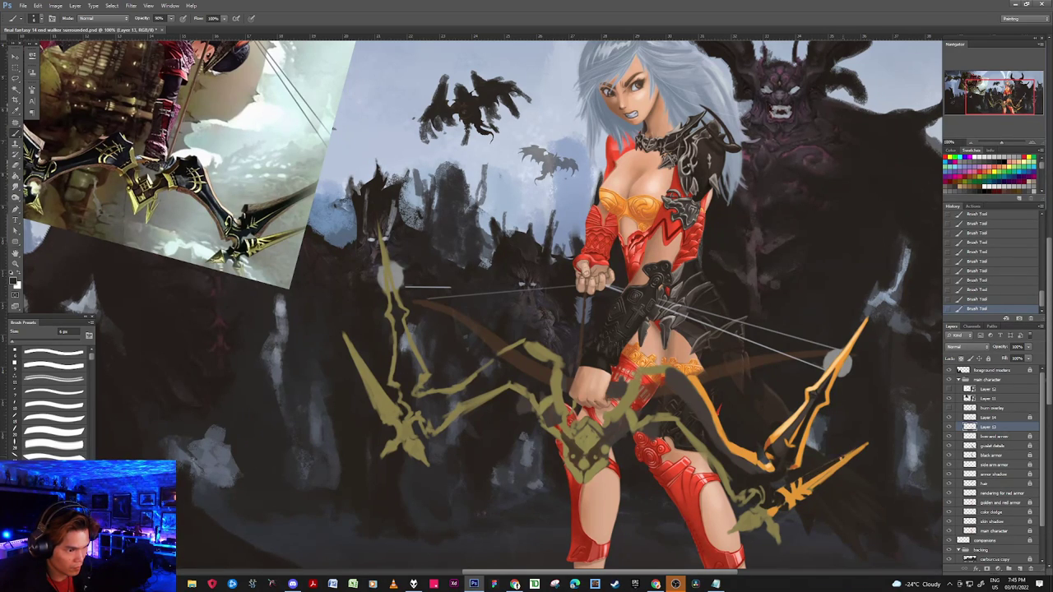
alt+click(852, 451)
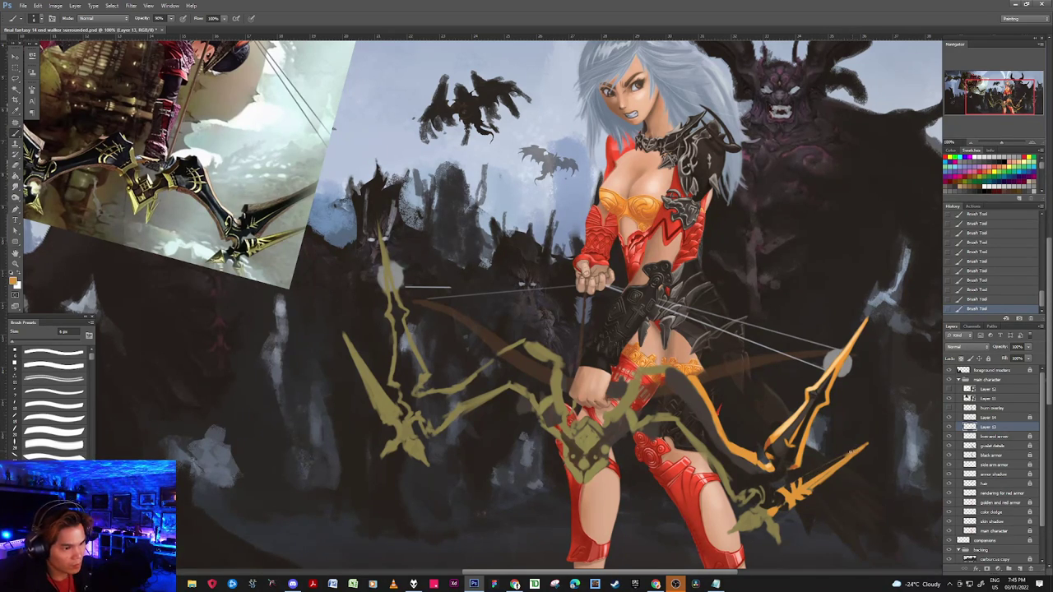
drag(853, 452, 865, 444)
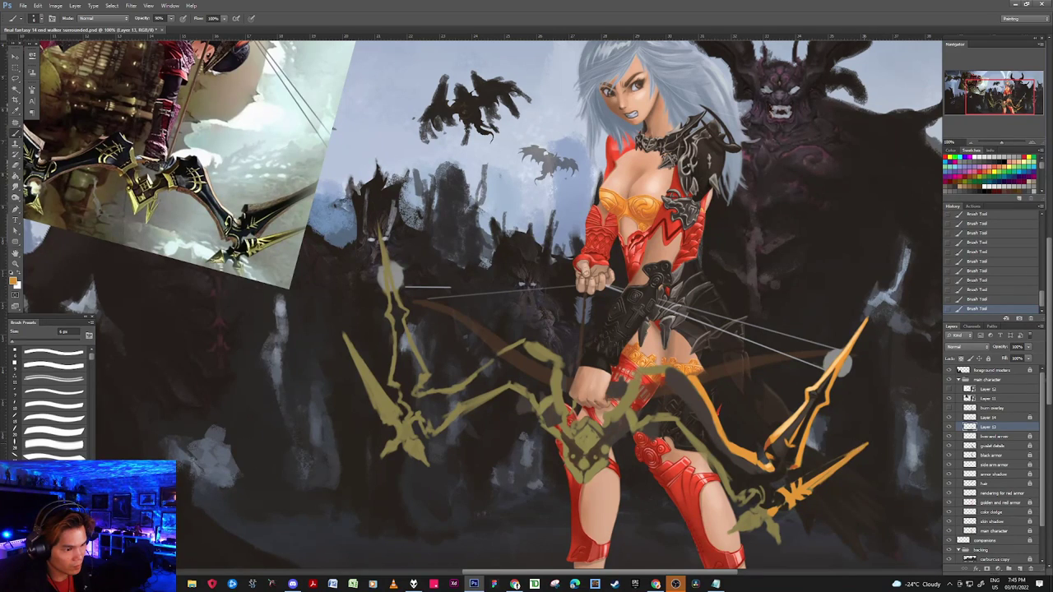
alt+click(815, 476)
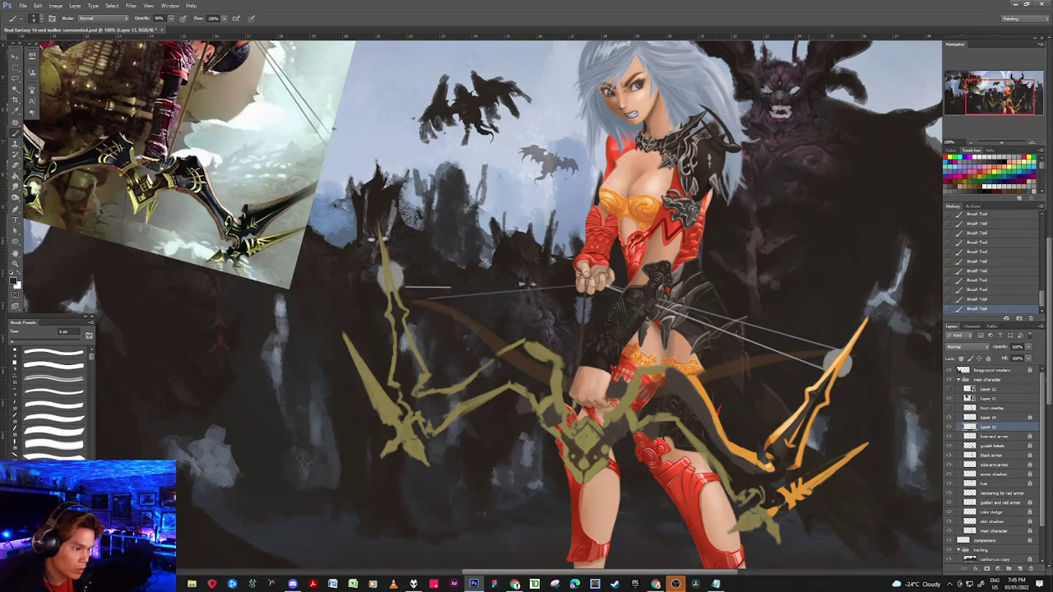
drag(815, 484, 830, 474)
alt+click(848, 459)
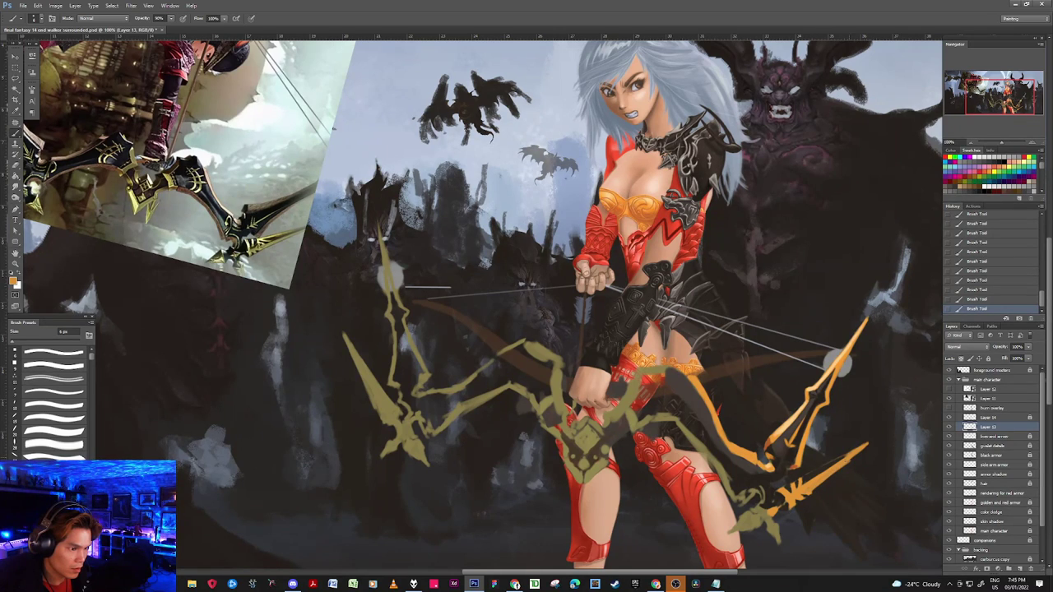
drag(848, 463, 860, 452)
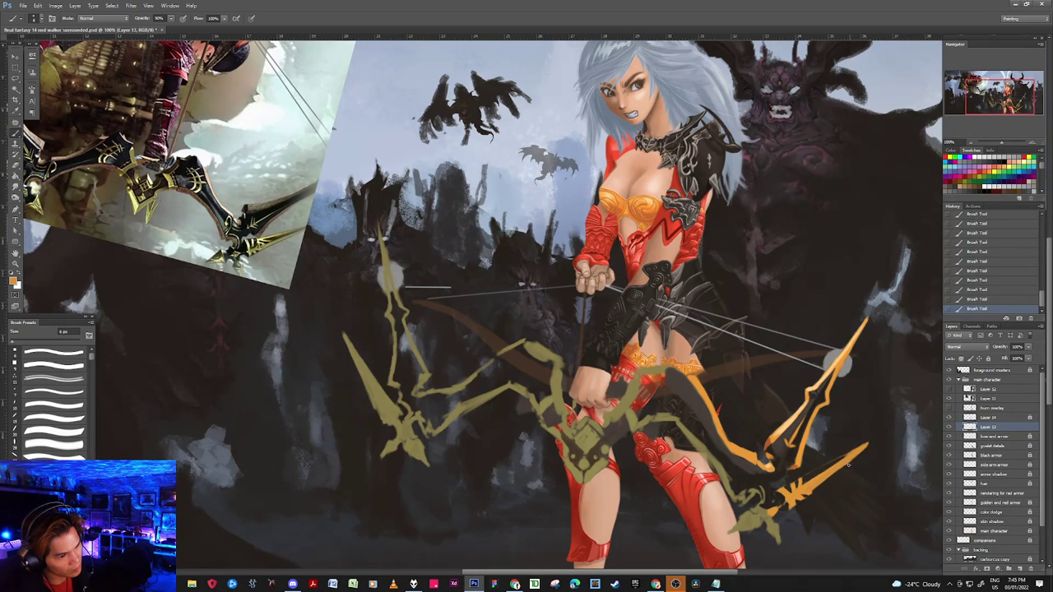
mouse_move(848, 466)
mouse_down()
mouse_move(872, 437)
mouse_move(816, 448)
mouse_up()
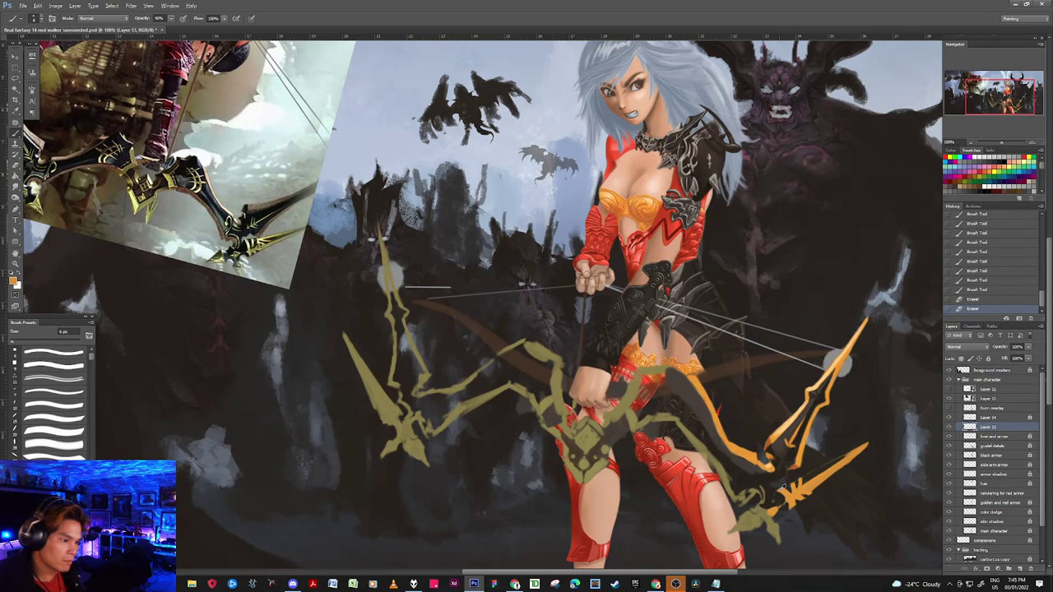
Step: Dab small orange accents onto the dark joint at the base of the lower blade with the 6 px brush
click(838, 362)
click(838, 362)
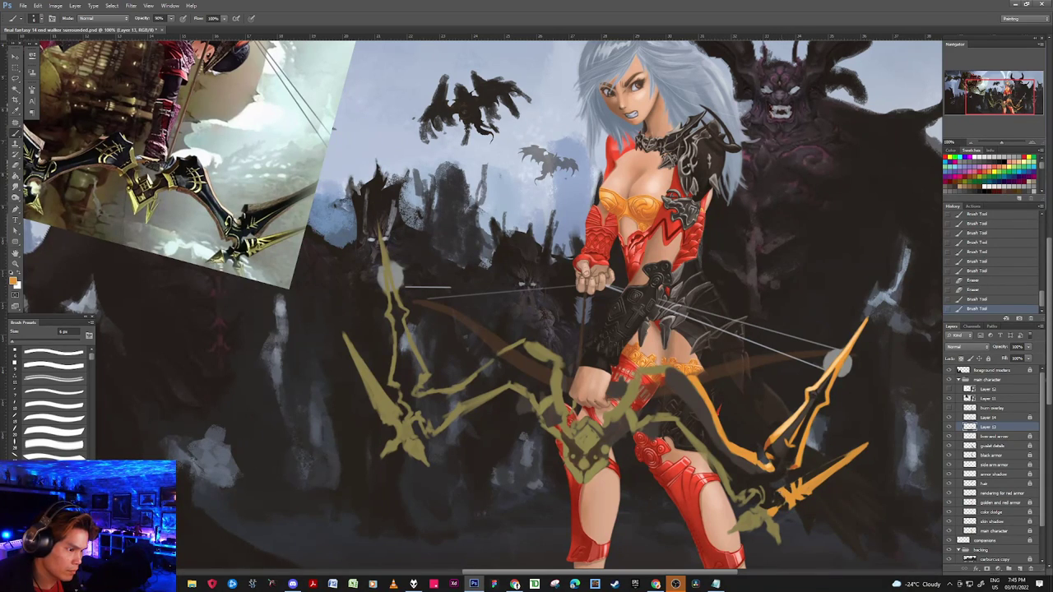
click(783, 476)
click(783, 476)
click(782, 476)
click(782, 477)
click(782, 477)
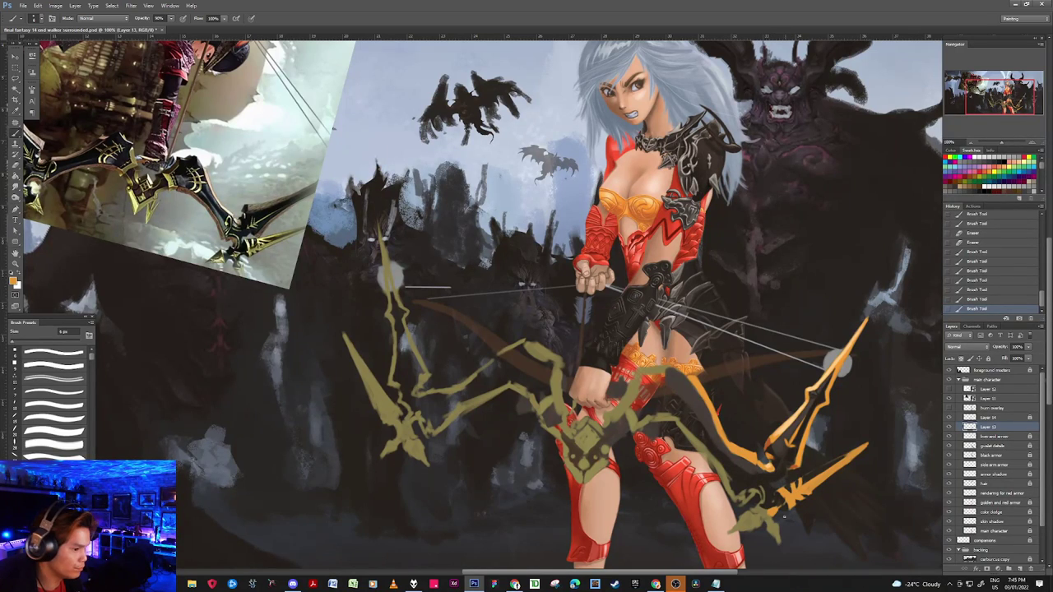
Step: Paint a downward-pointing orange spike beneath the joint at the bow's right end with the 6 px brush
click(836, 360)
click(836, 360)
click(836, 361)
click(836, 360)
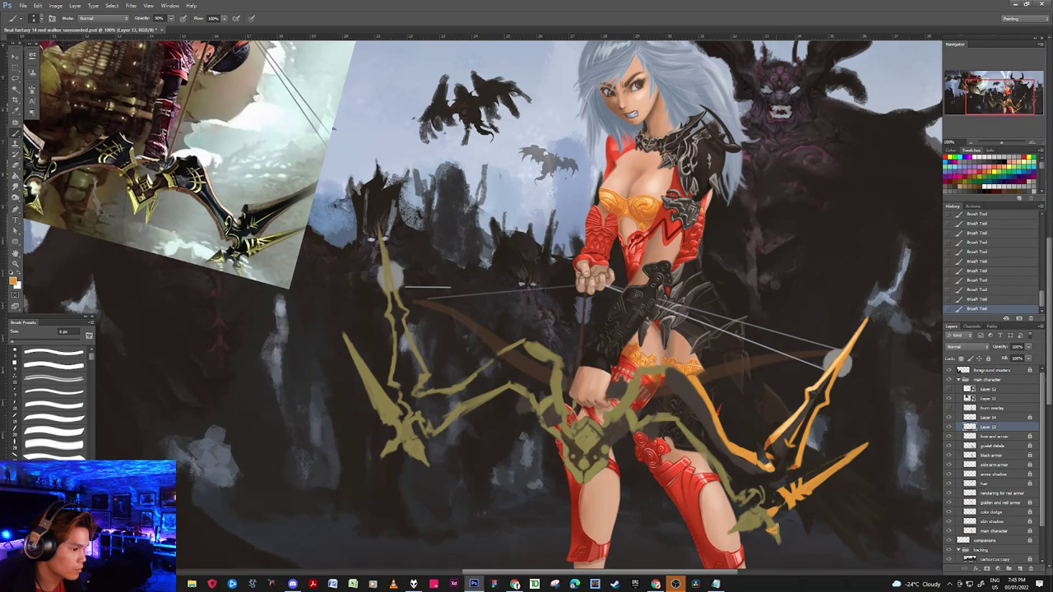
drag(775, 533, 786, 552)
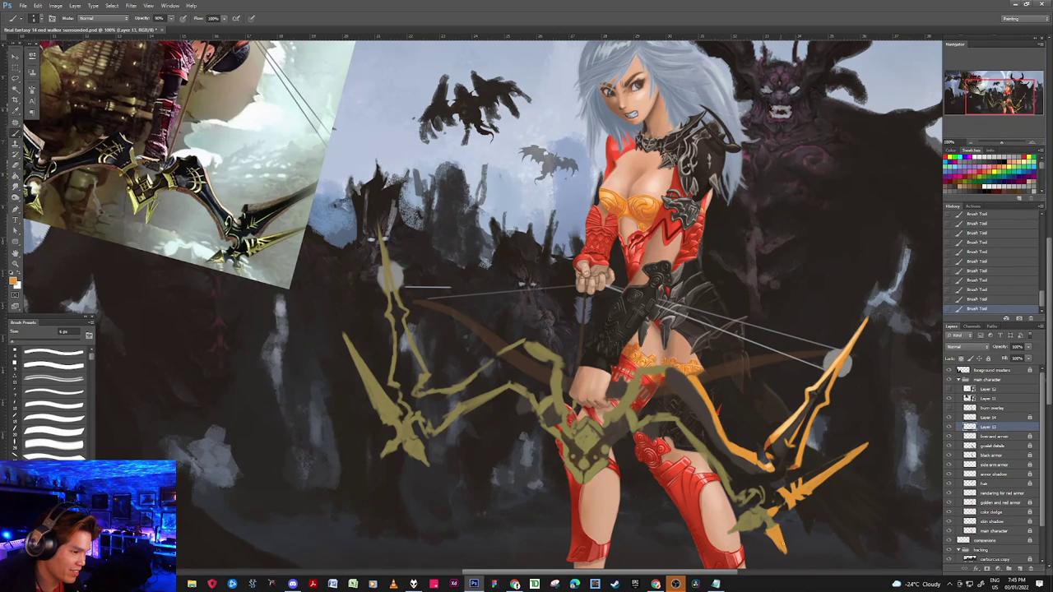
drag(793, 559, 792, 566)
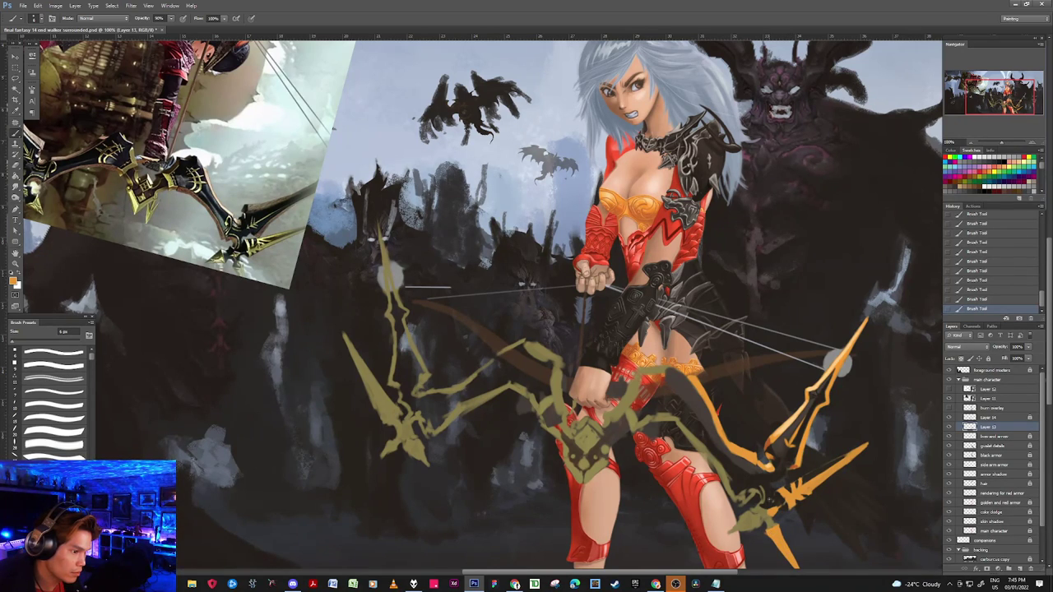
Step: Paint dark shapes over the olive sketch at the bow's right end with a 9 px brush and erase the overlaps
key(d)
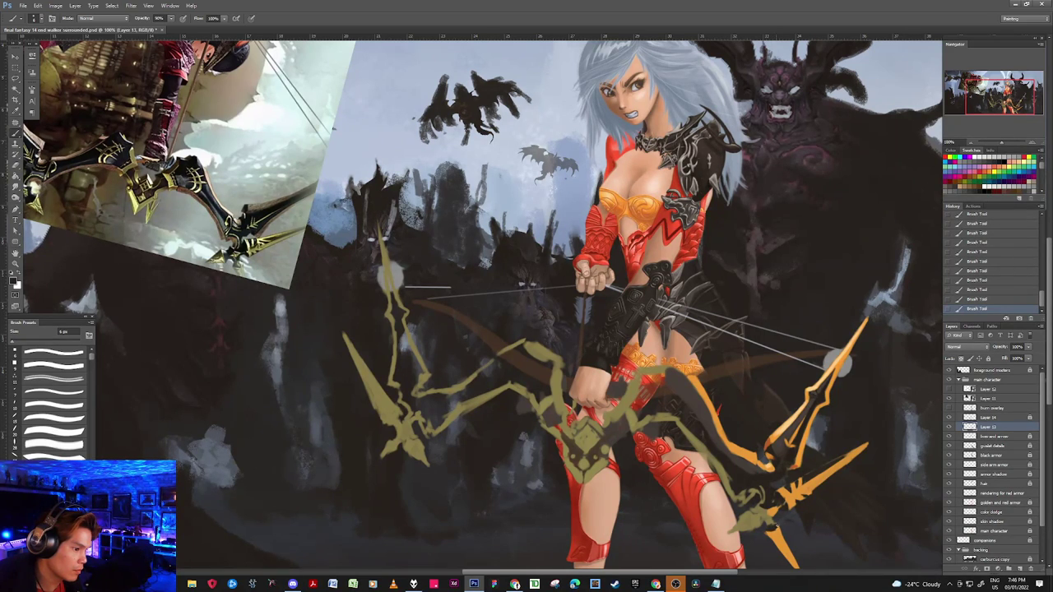
key(bracketright)
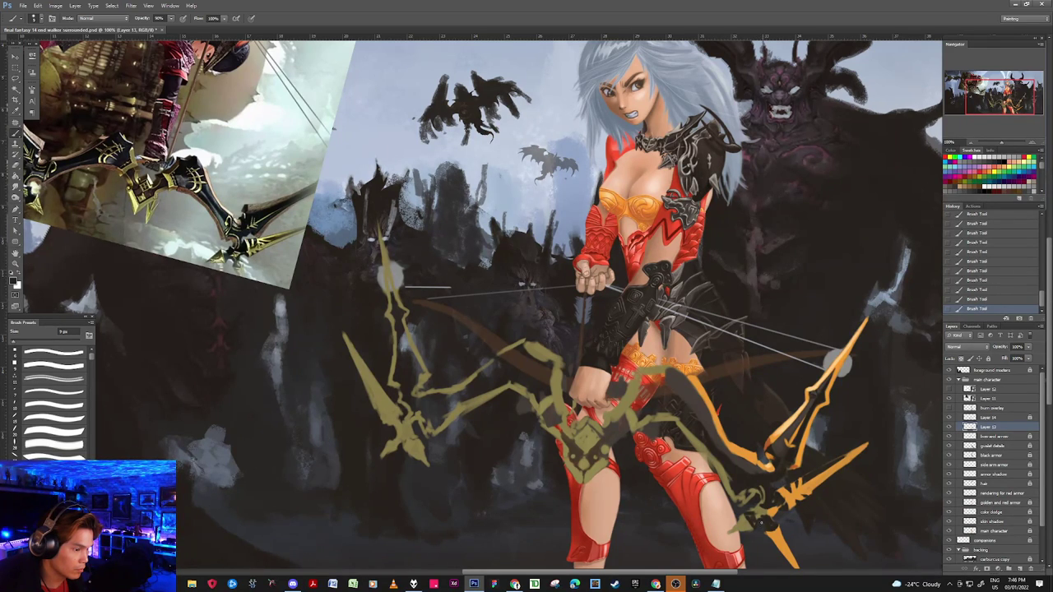
click(835, 361)
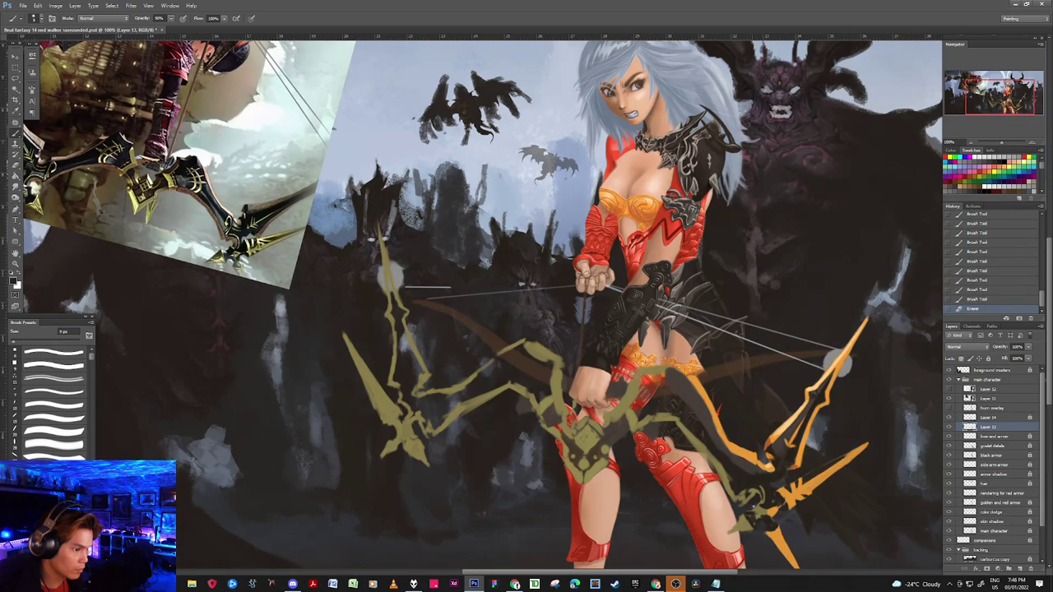
click(750, 505)
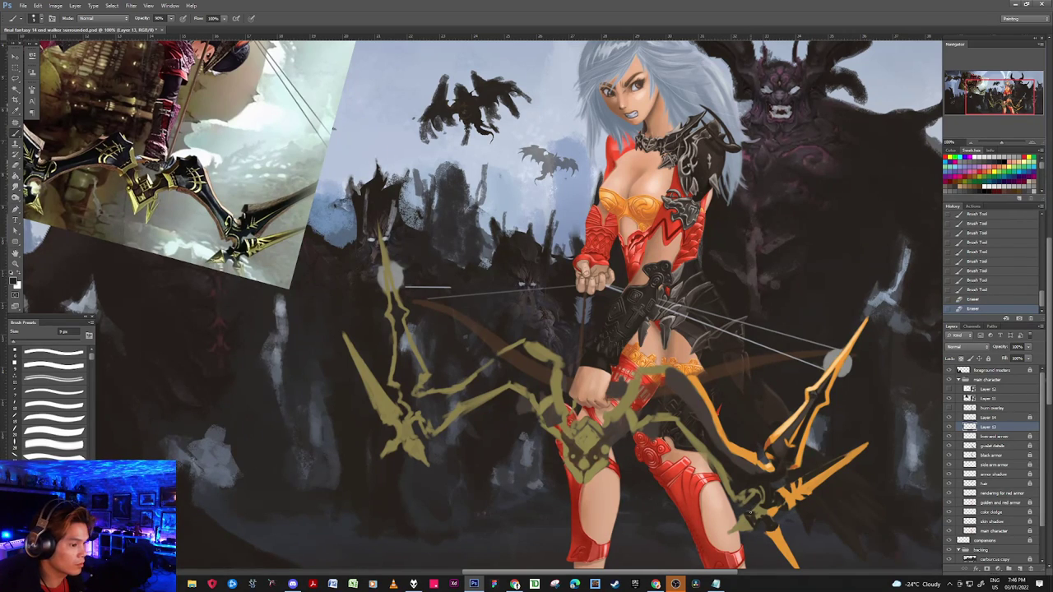
click(741, 505)
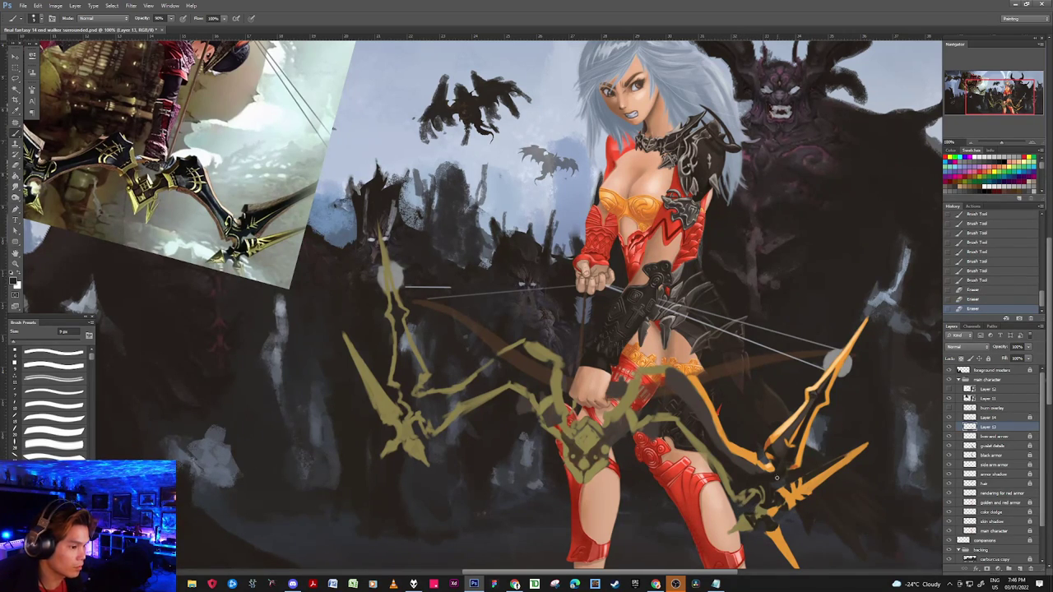
Step: Add more dark strokes between the olive tip and the bow's right joint, and clean their edge with the Eraser
drag(782, 496, 776, 505)
click(748, 508)
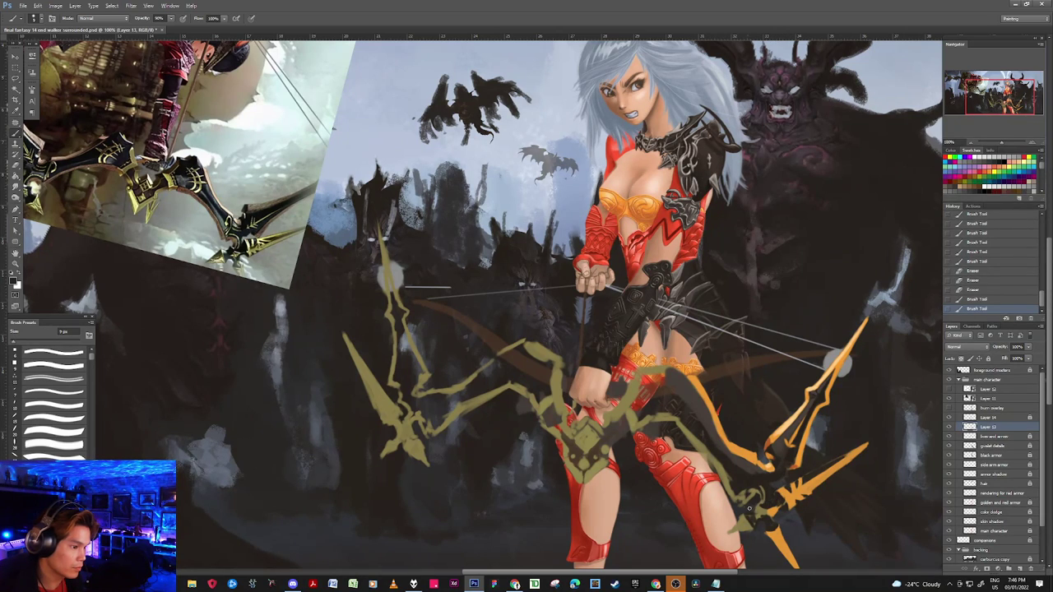
click(753, 509)
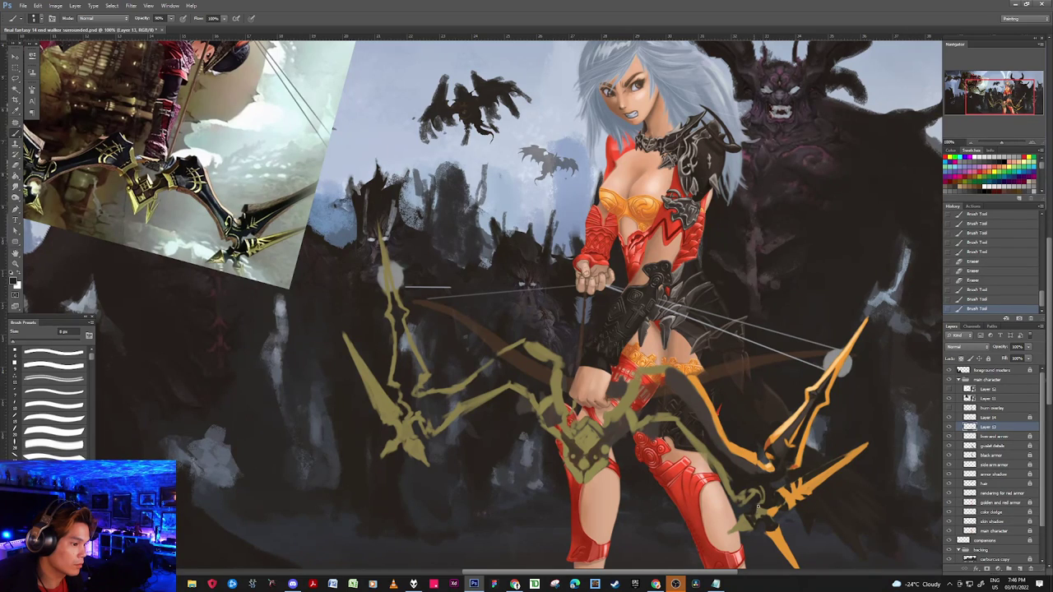
click(759, 503)
click(758, 500)
click(756, 497)
click(757, 489)
click(757, 479)
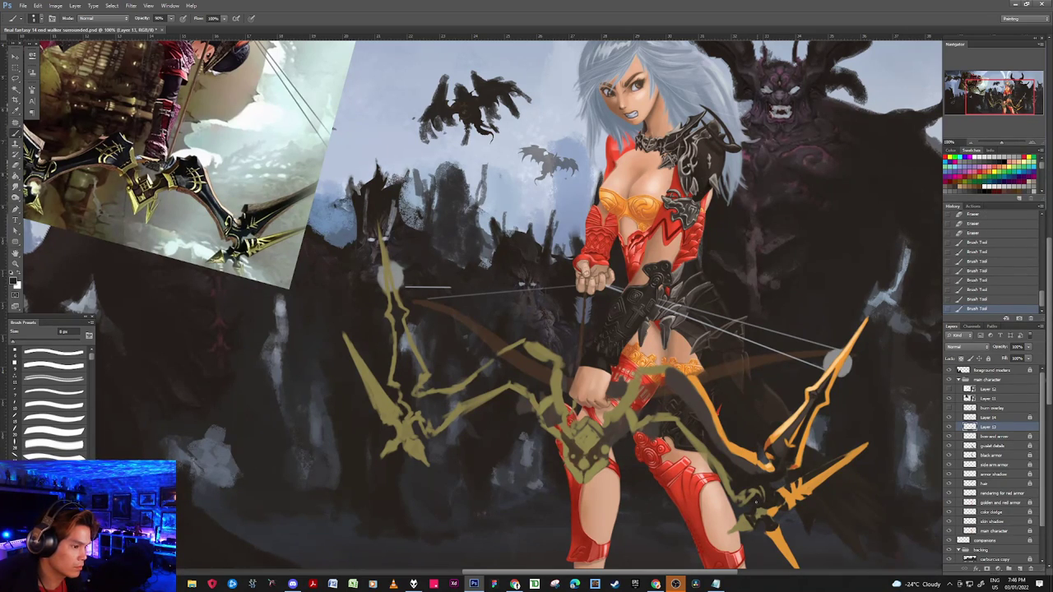
key(e)
click(758, 498)
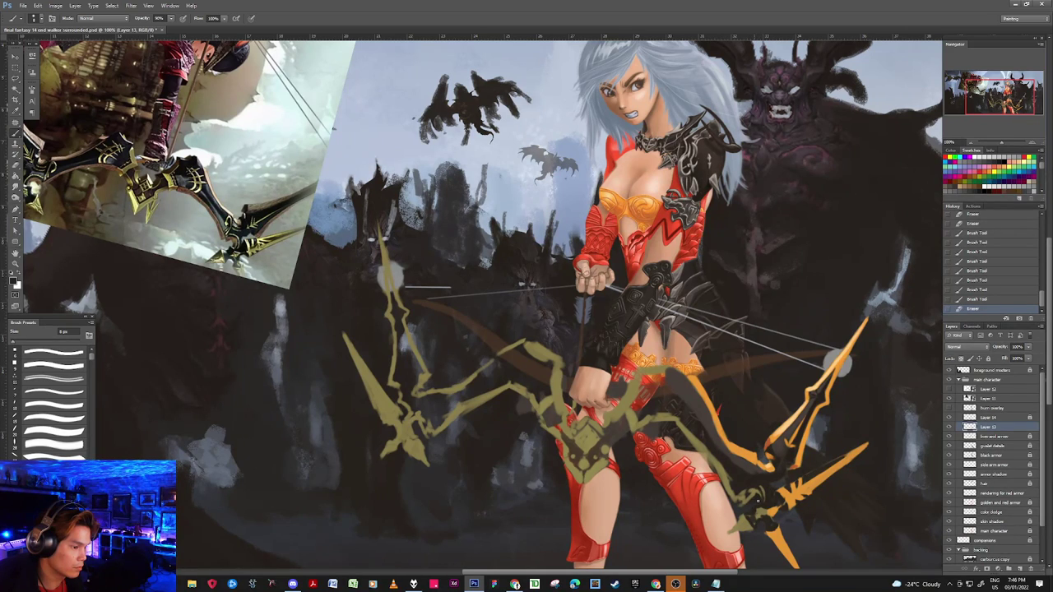
Step: Trim the olive area left of the bow's right joint with the Eraser and add dark strokes beside it with the 6 px brush
click(740, 499)
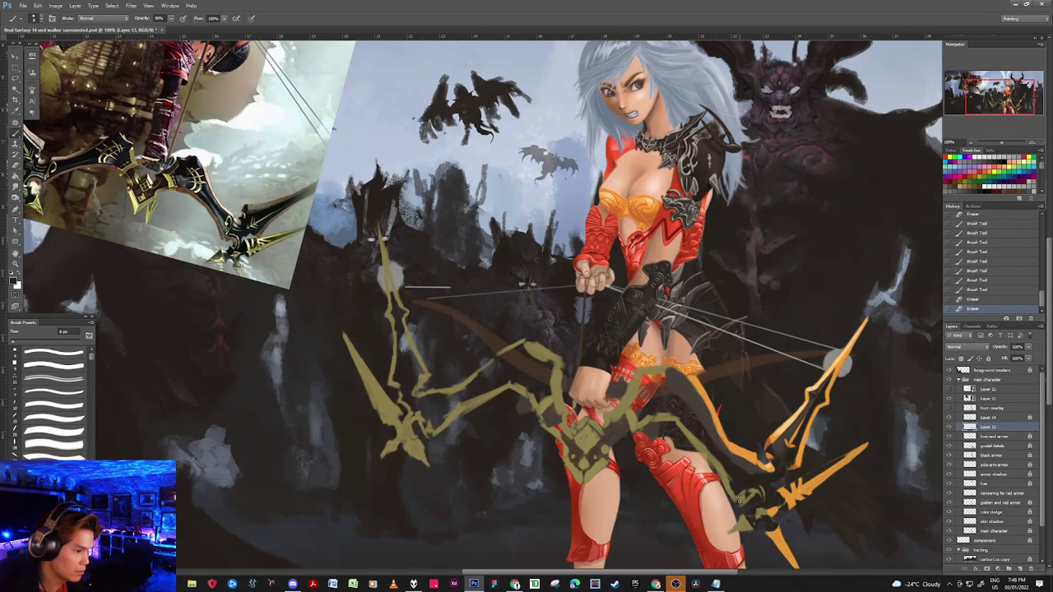
key(b)
click(762, 510)
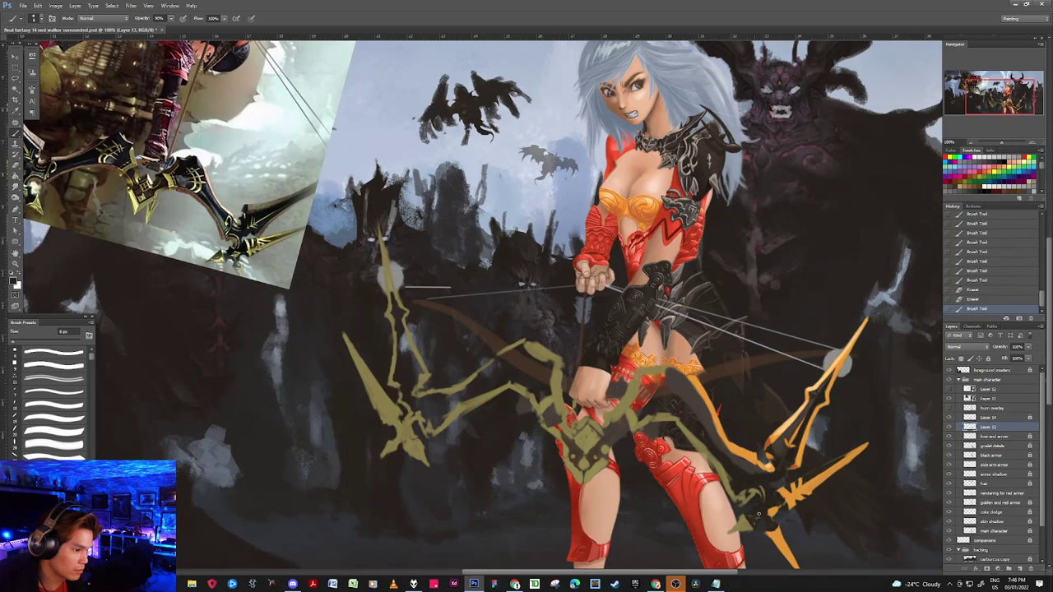
click(758, 512)
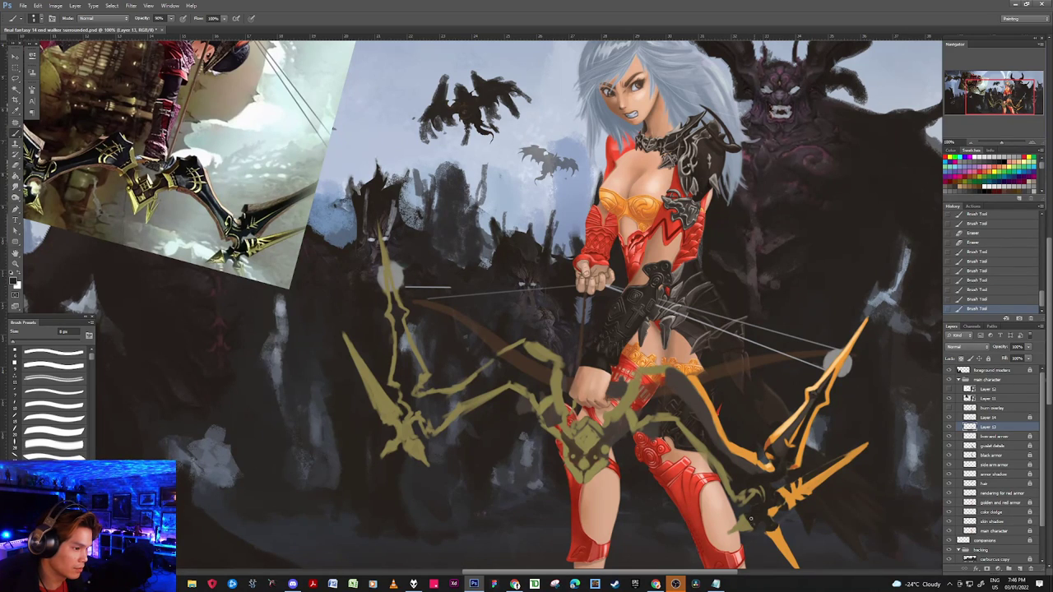
click(753, 516)
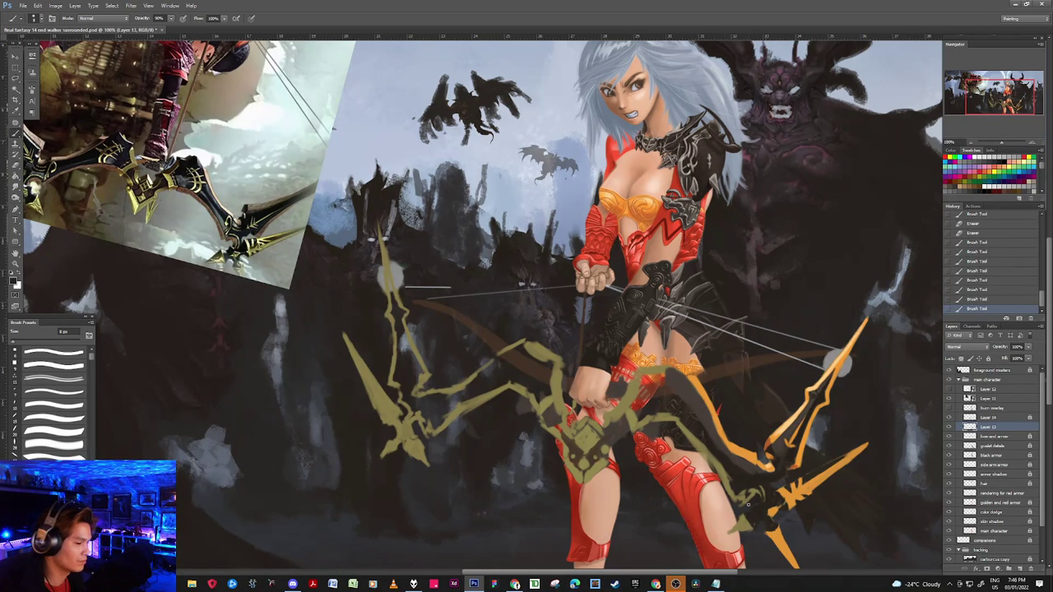
Step: Dab orange accents between the dark joint and the downward spike with a 7 px brush, retouching around them in sampled dark
alt+click(750, 503)
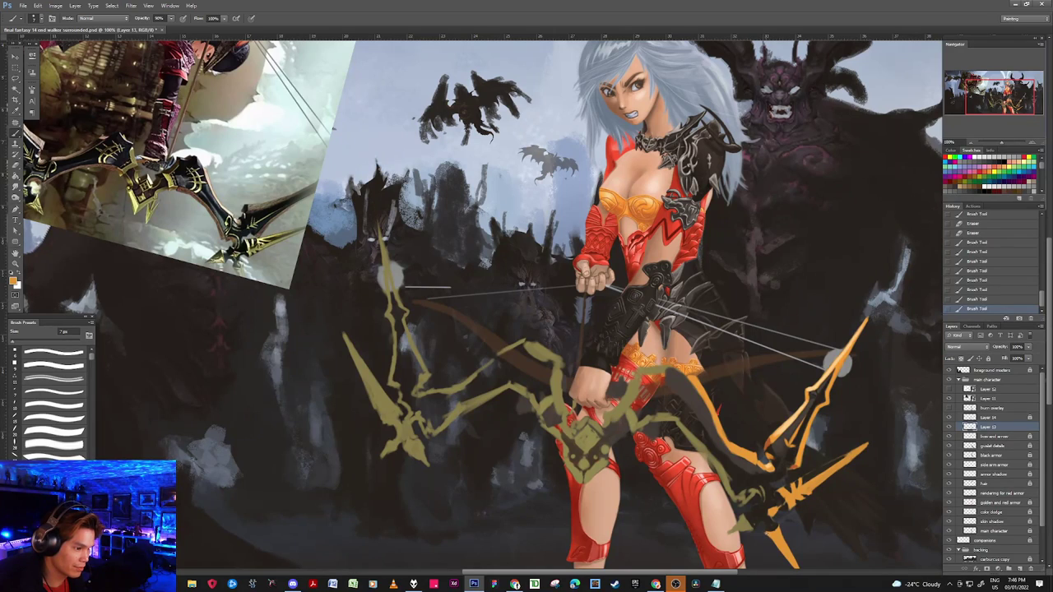
click(758, 516)
click(761, 519)
alt+click(775, 527)
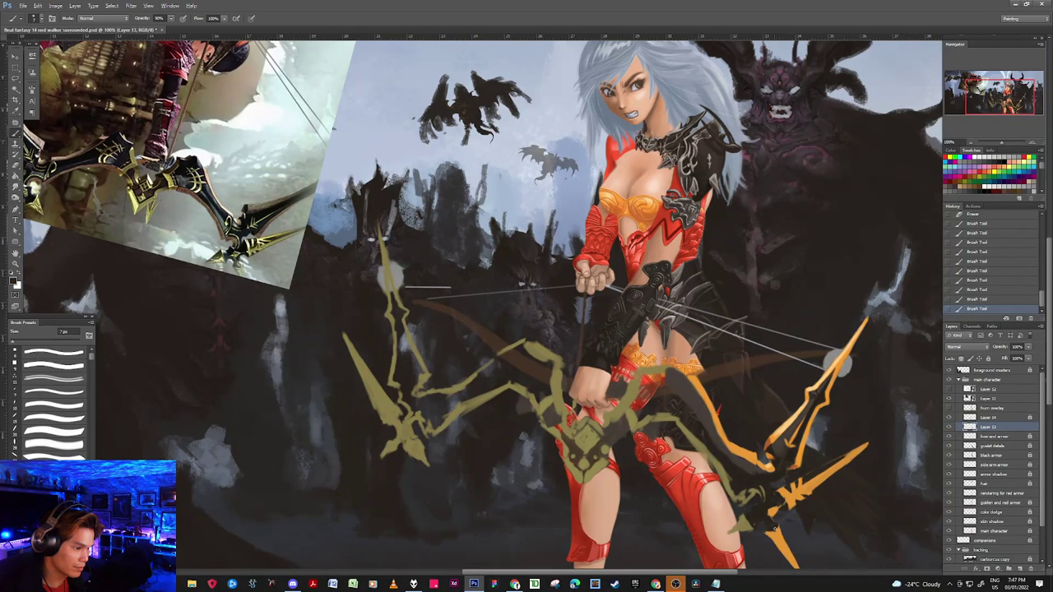
click(772, 528)
alt+click(773, 529)
Step: Paint the olive tip beside the downward spike orange with the 6 px brush, matching the blades
alt+click(740, 514)
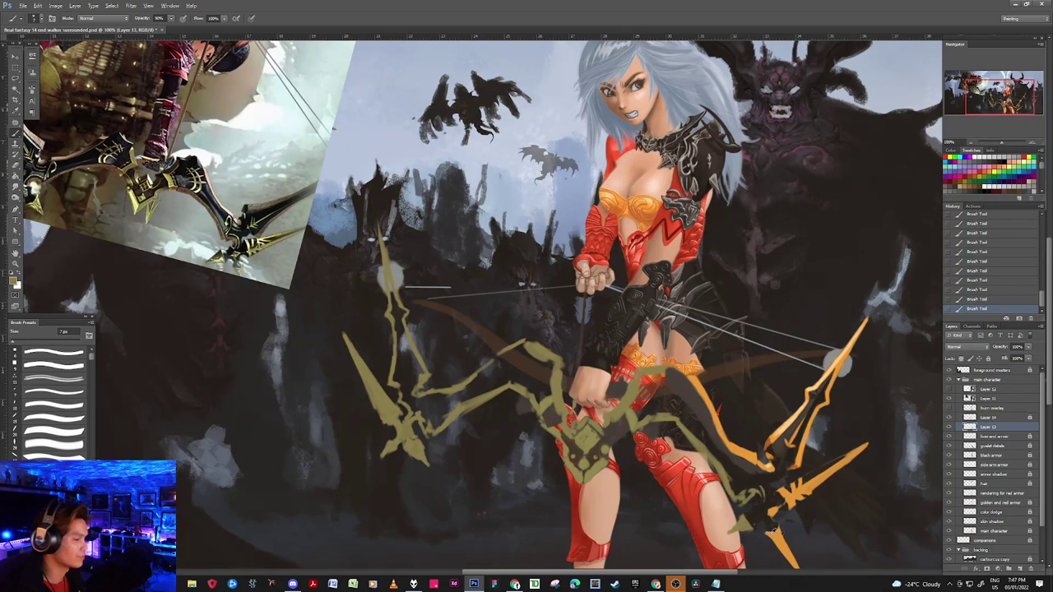
alt+click(785, 545)
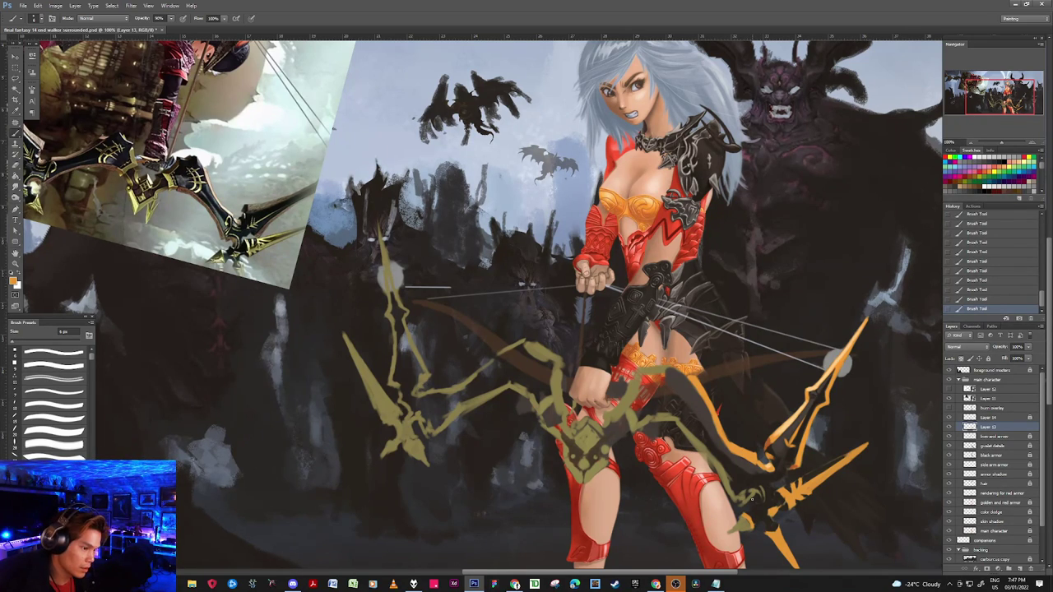
alt+click(780, 500)
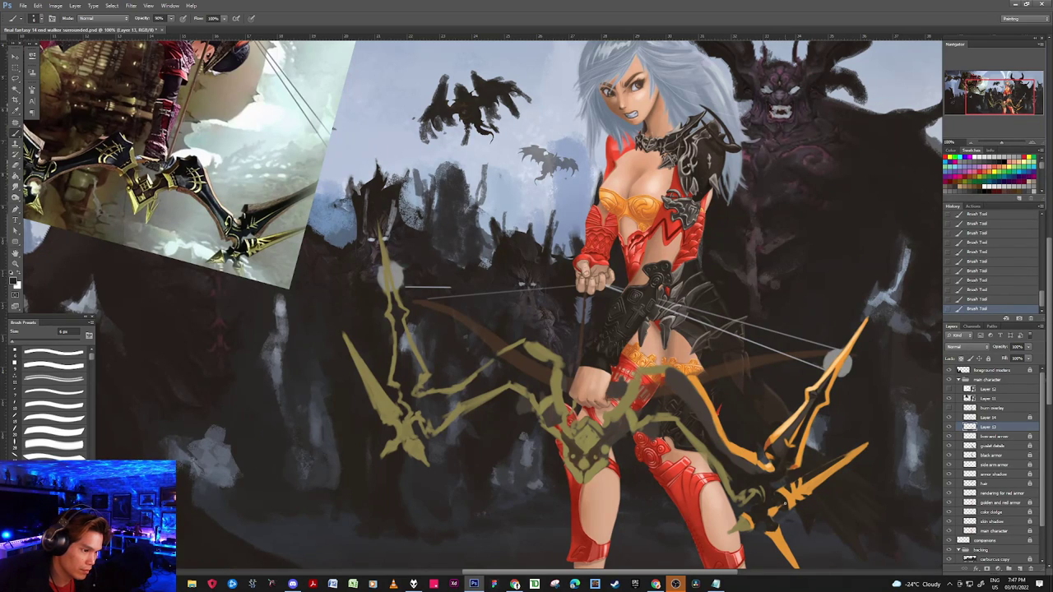
alt+click(748, 514)
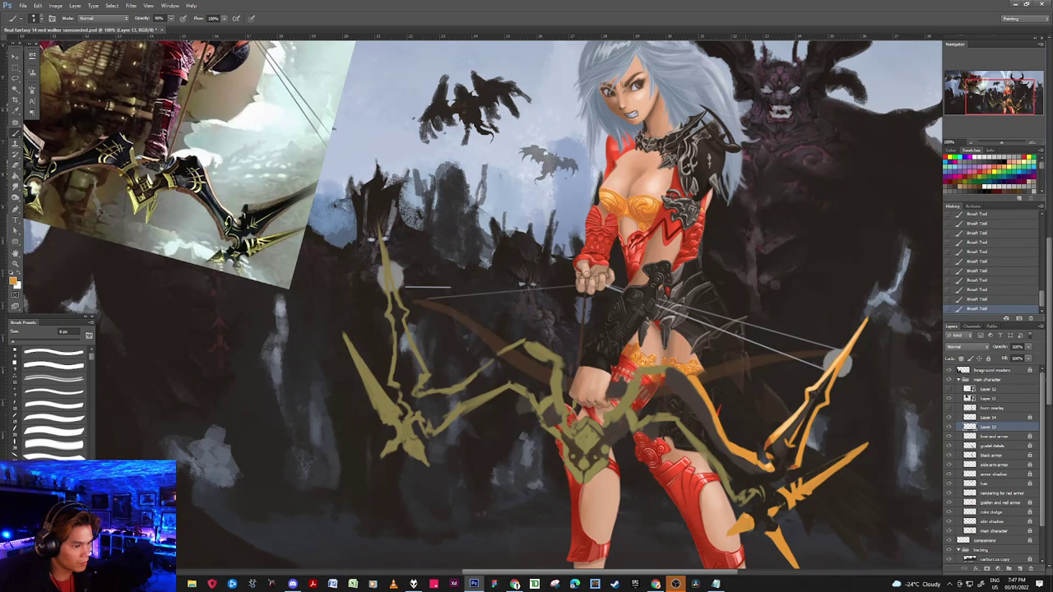
Step: Refine the dark joint between the spikes with small orange and black strokes, and clean its edges with the Eraser
key(d)
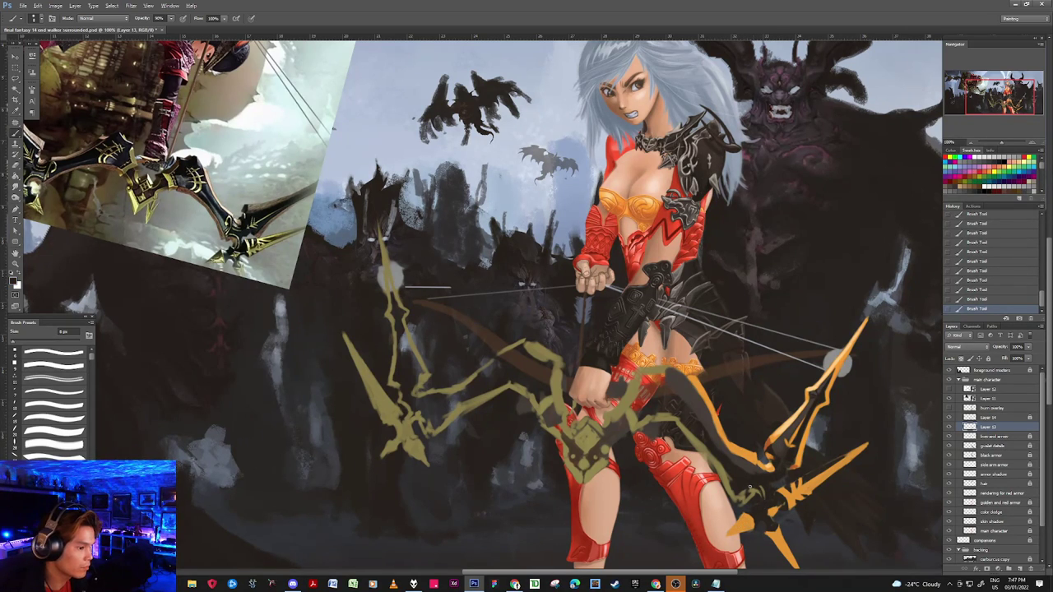
alt+click(773, 509)
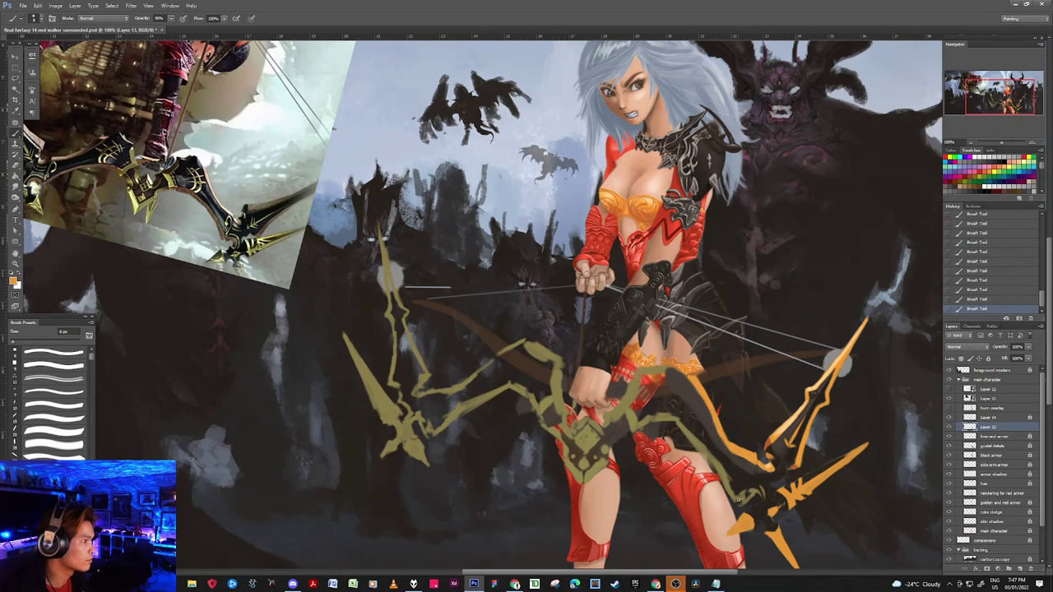
key(d)
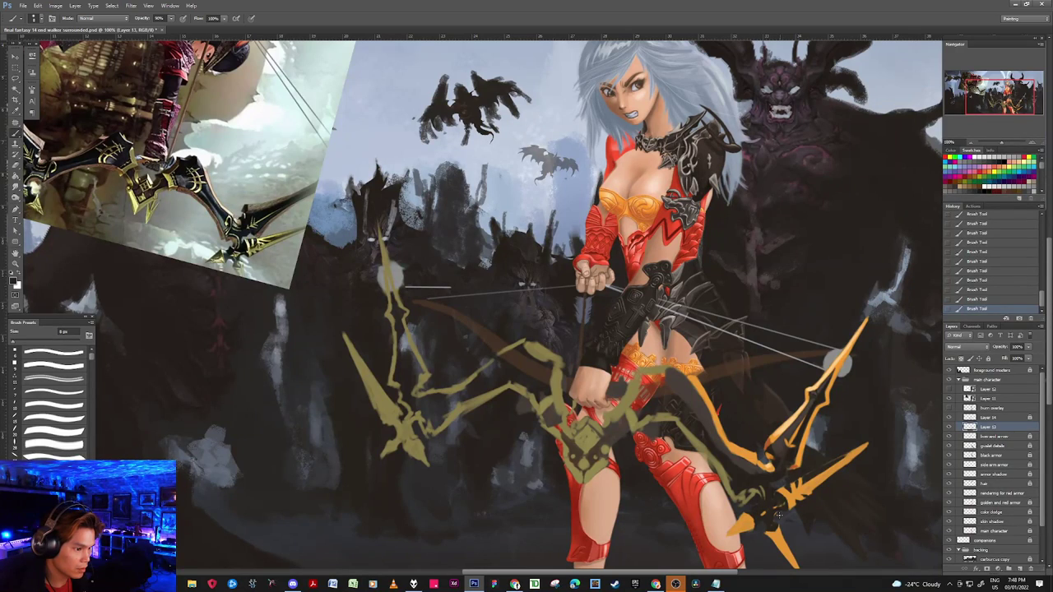
click(838, 360)
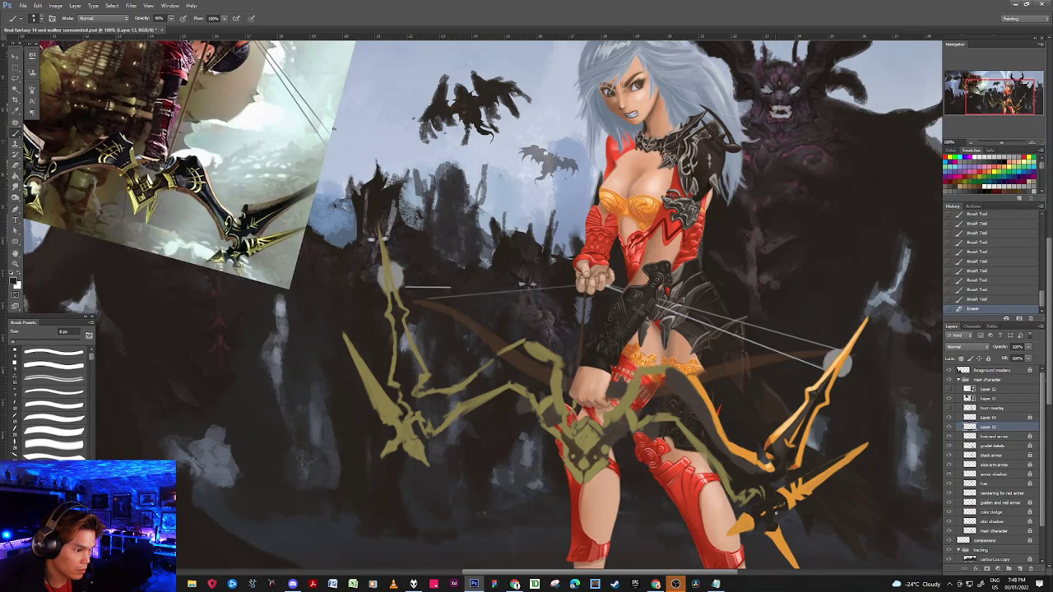
drag(772, 503, 766, 499)
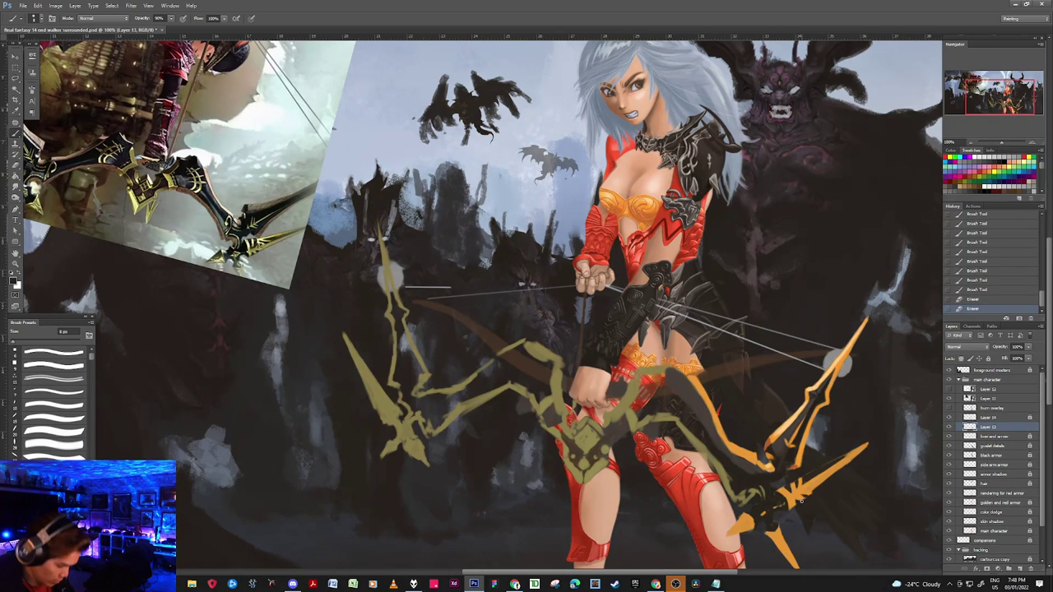
Step: Lasso the downward orange spike beneath the joint, free-transform it to point more steeply down, and deselect it
key(l)
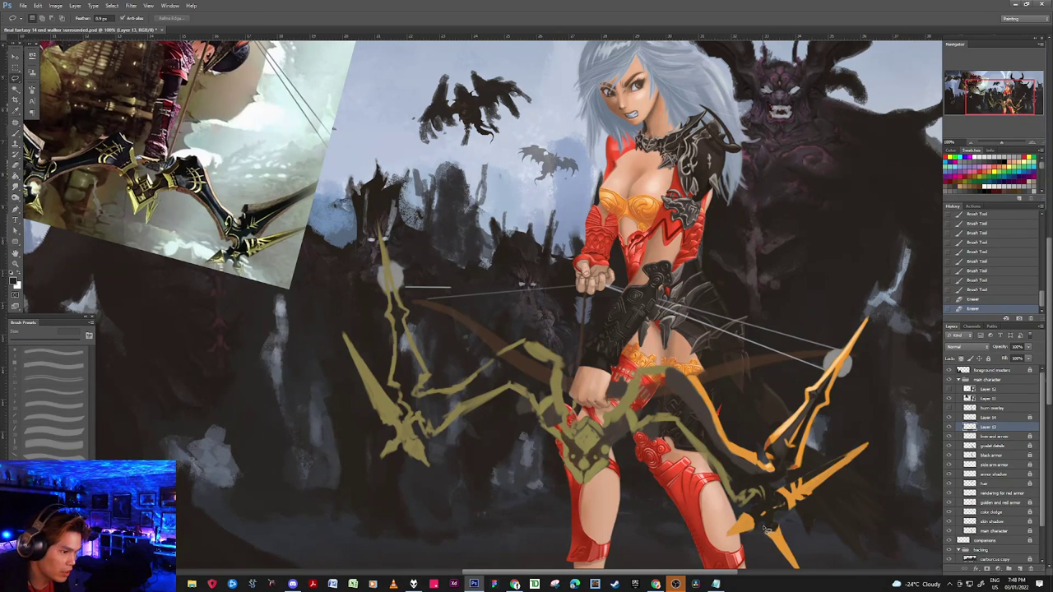
mouse_move(794, 535)
mouse_down()
mouse_move(805, 576)
mouse_move(780, 575)
mouse_move(763, 529)
mouse_move(820, 519)
mouse_up()
key(ctrl+t)
drag(800, 534, 800, 533)
key(Return)
key(ctrl+d)
Step: Paint black strokes over the joint above the repositioned spike with a 9 px brush
key(b)
drag(767, 522, 769, 519)
drag(770, 519, 773, 511)
drag(773, 511, 773, 509)
drag(773, 510, 773, 509)
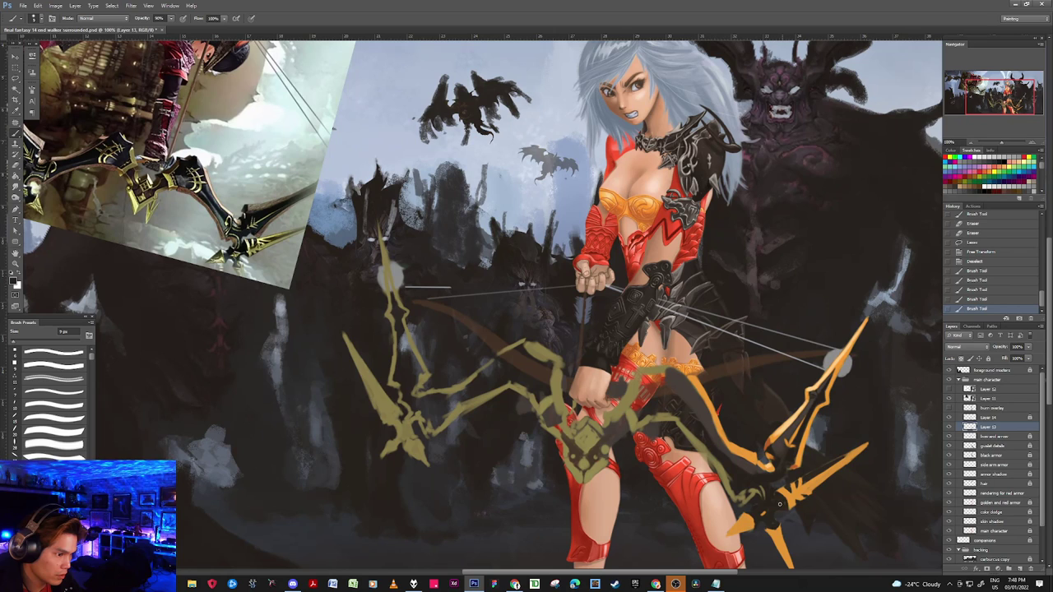
drag(783, 505, 774, 503)
Step: Paint a small pointed orange ornament at the joint's centre with the 6 px brush and shape it with sampled dark
alt+click(768, 508)
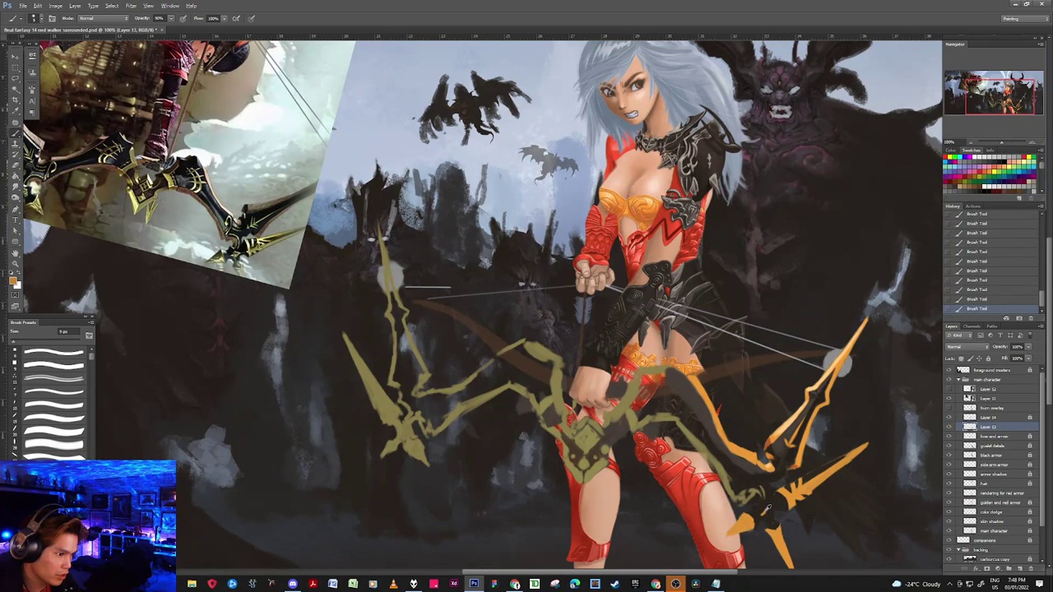
alt+click(792, 495)
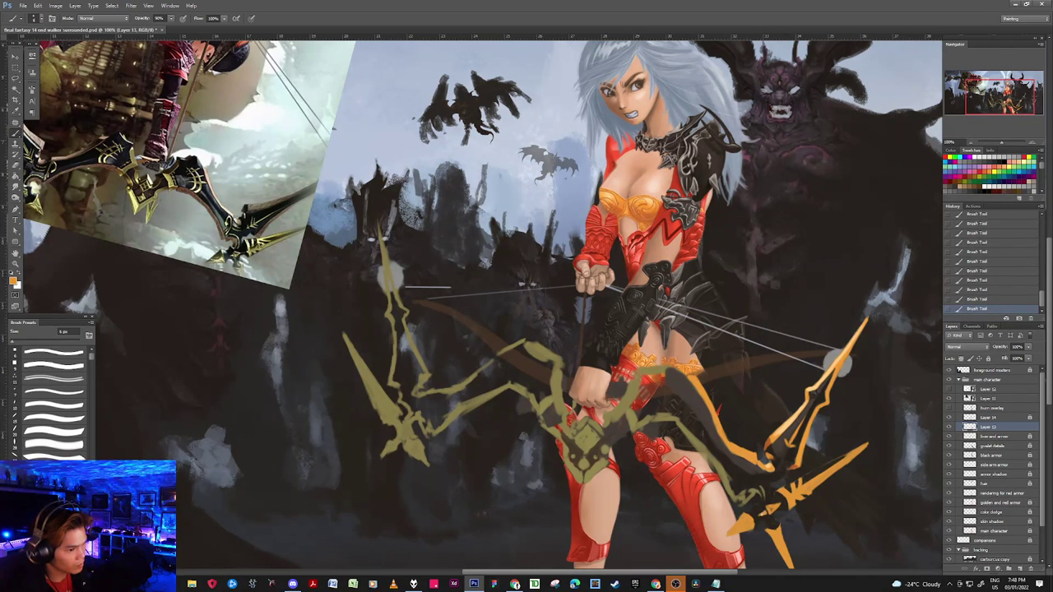
alt+click(759, 514)
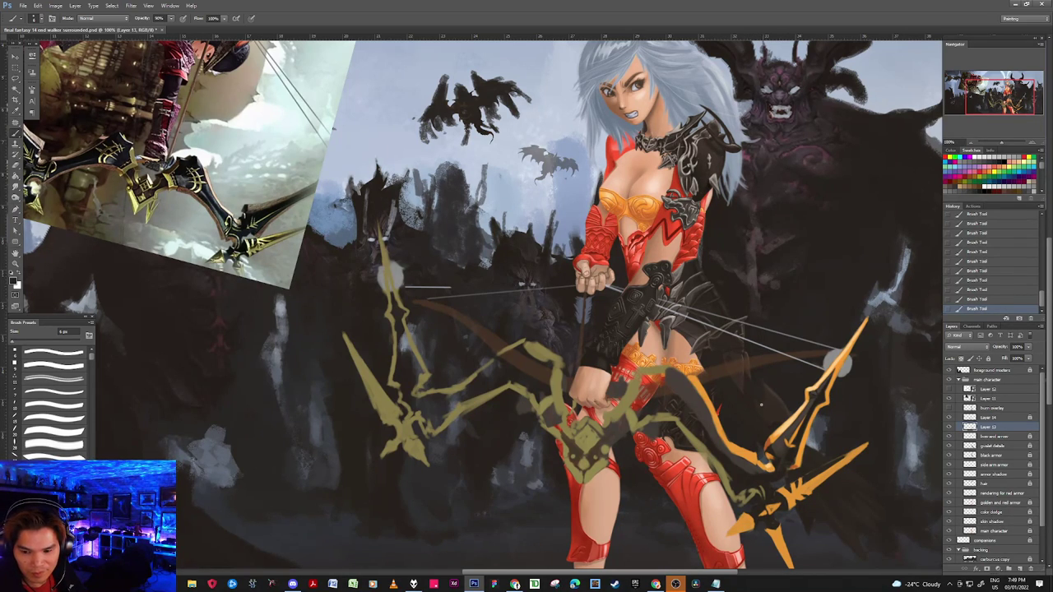
alt+click(773, 502)
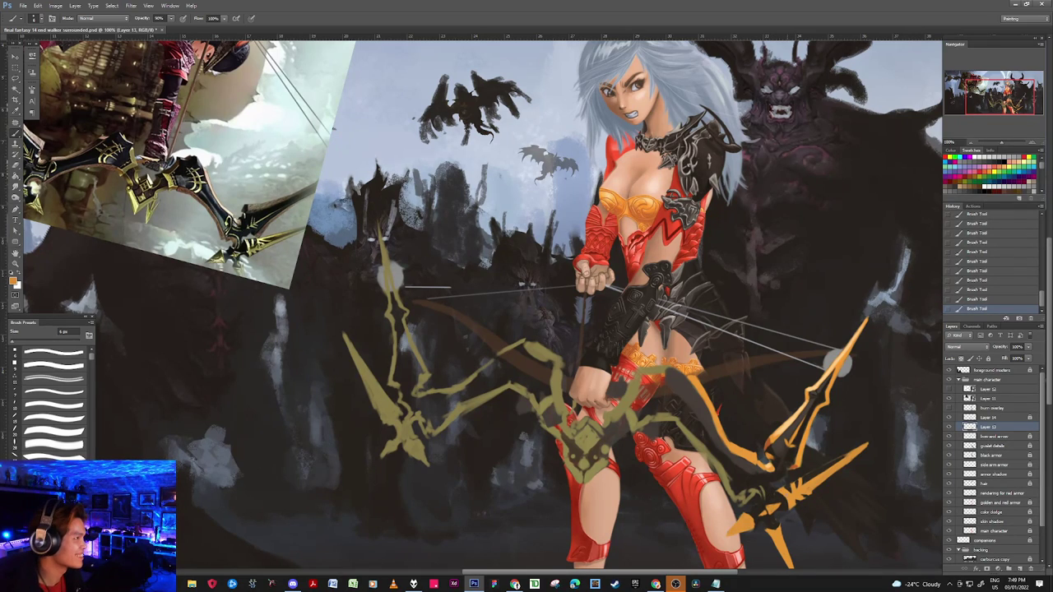
Step: Retouch the base of the upper blade and the joint with orange and dark 9 px strokes, and save the file
alt+click(778, 468)
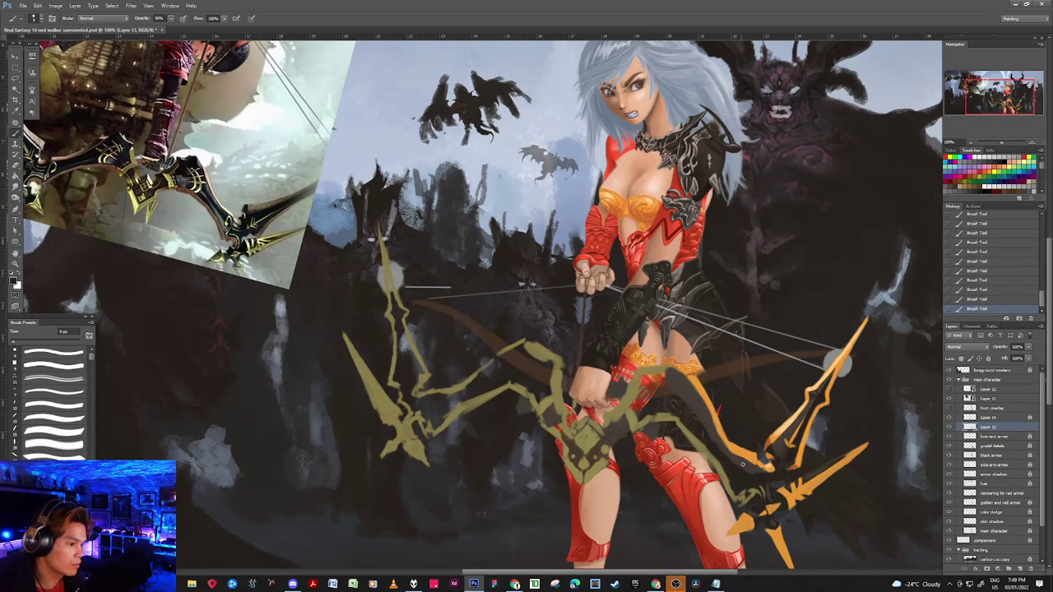
alt+click(752, 503)
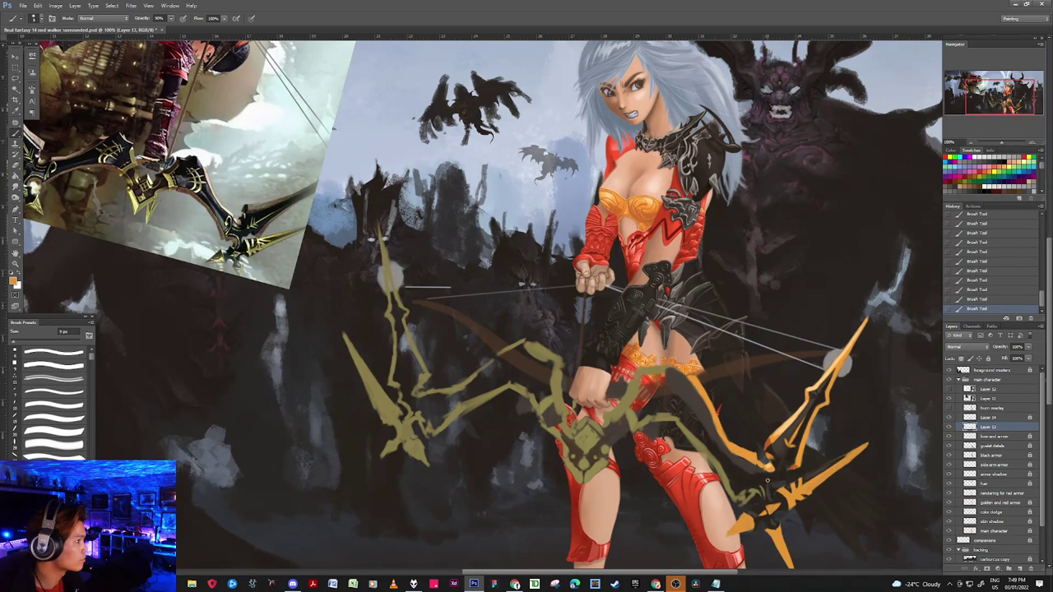
alt+click(759, 506)
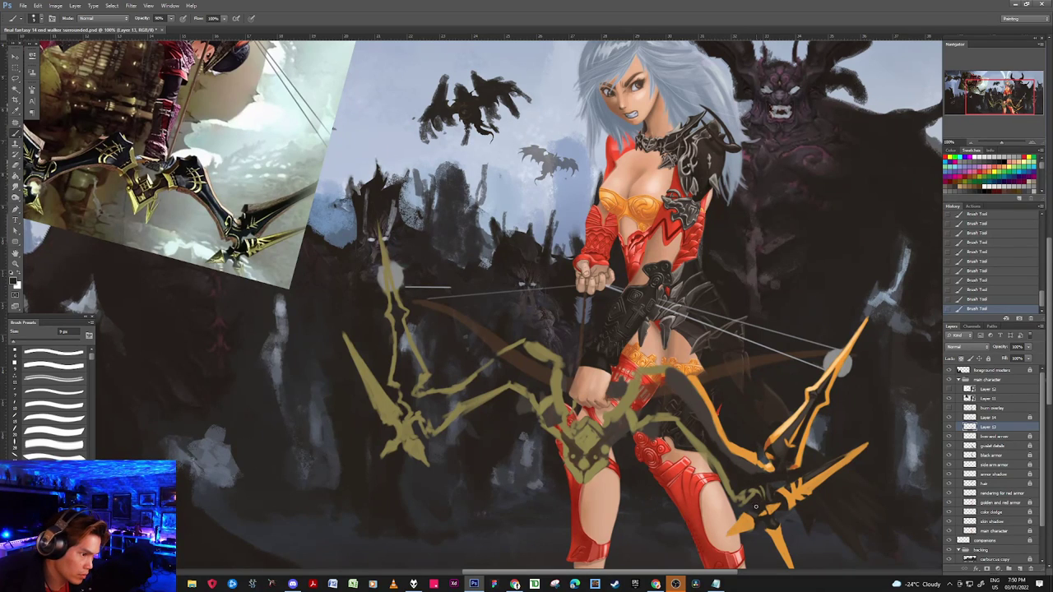
key(ctrl+s)
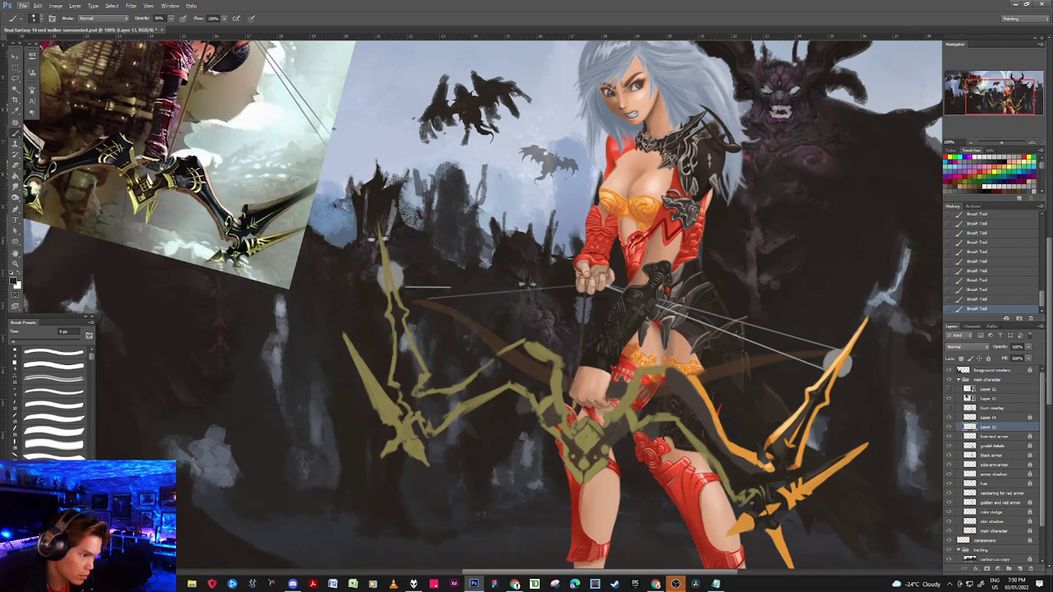
Step: Erase the overlap on the joint's olive side and rework that area with small dark 9 px dabs
drag(757, 498, 751, 493)
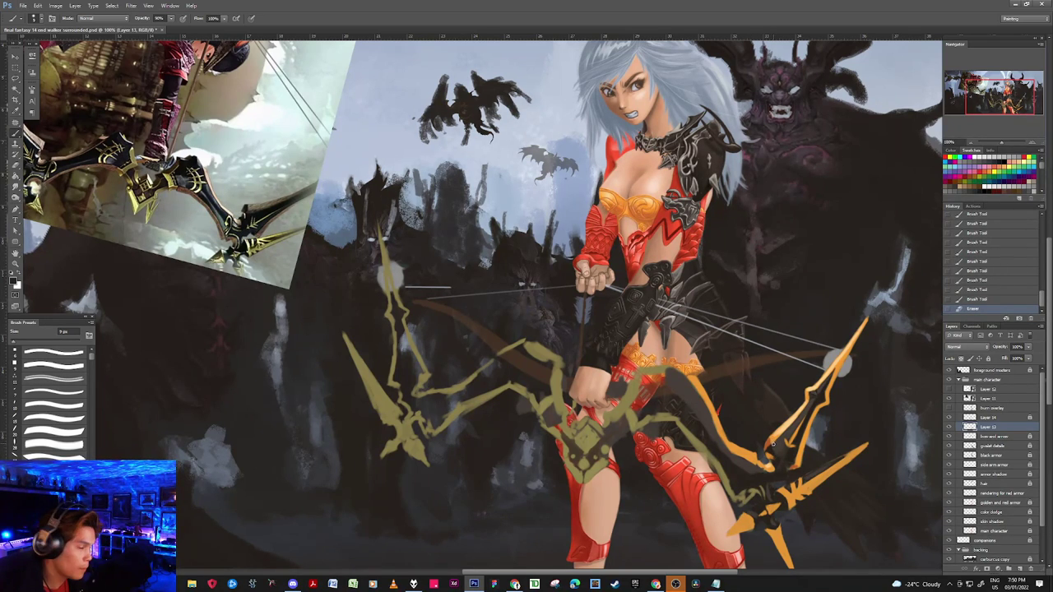
click(757, 504)
click(756, 503)
click(756, 503)
click(758, 504)
click(757, 504)
click(757, 505)
alt+click(753, 508)
click(754, 506)
click(755, 498)
click(756, 494)
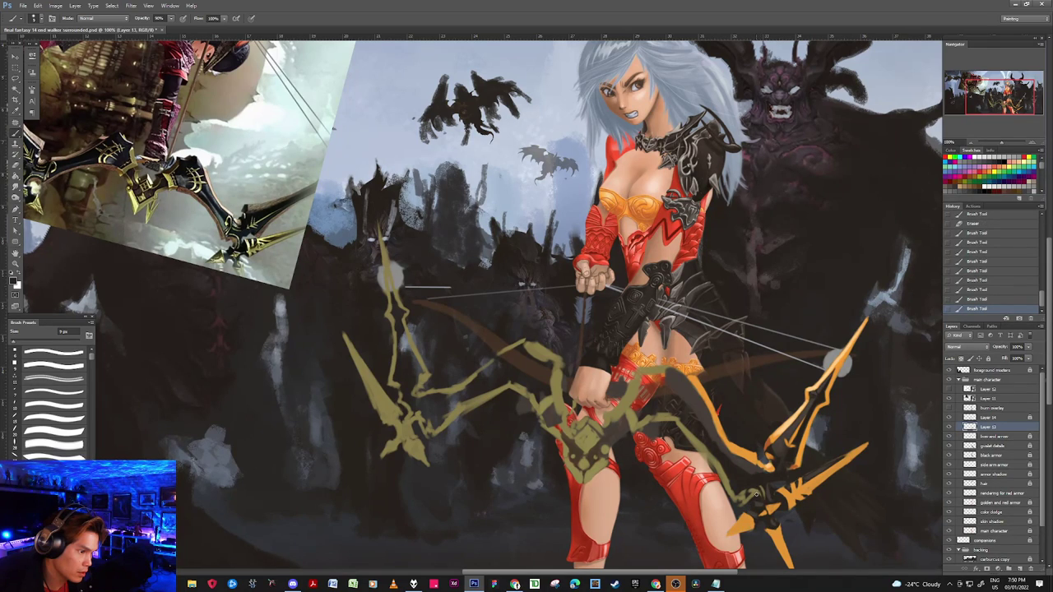
click(758, 503)
click(758, 503)
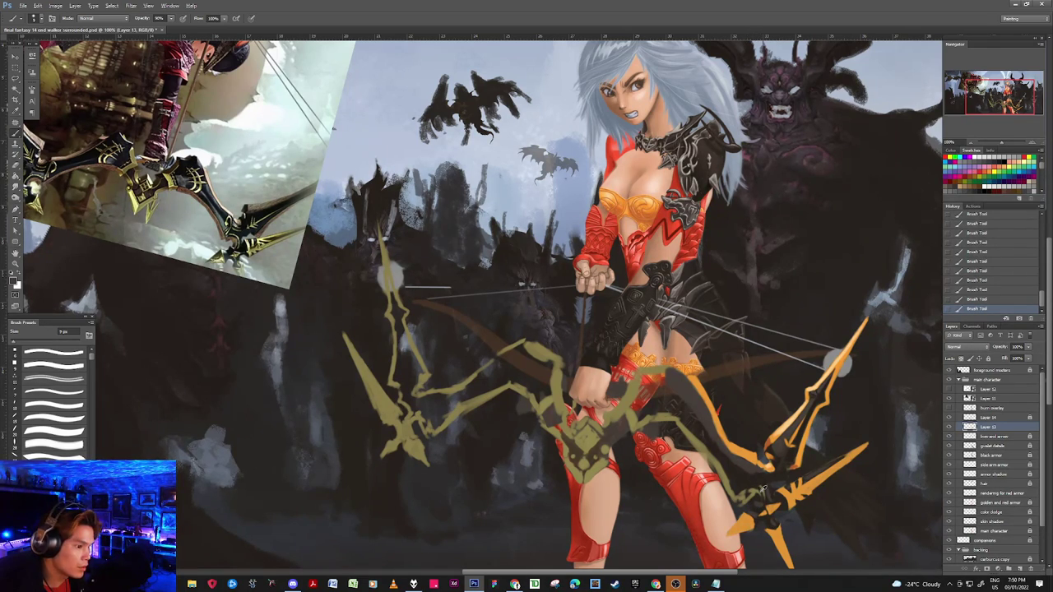
Step: Paint curved orange trim on the joint's inner side with the 9 px brush and erase the excess beside the olive edge
alt+click(762, 497)
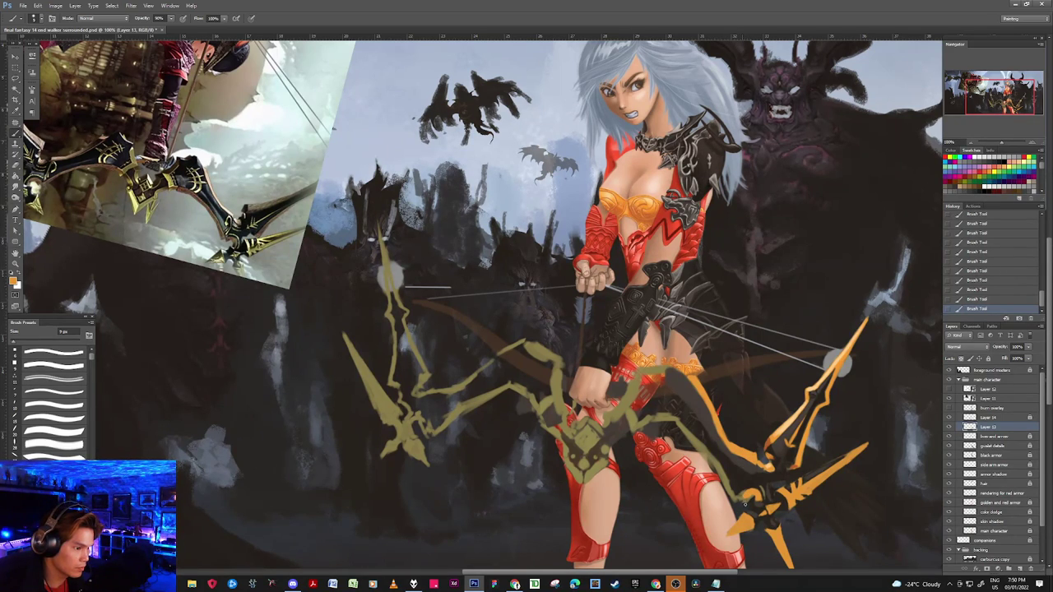
drag(745, 500, 732, 500)
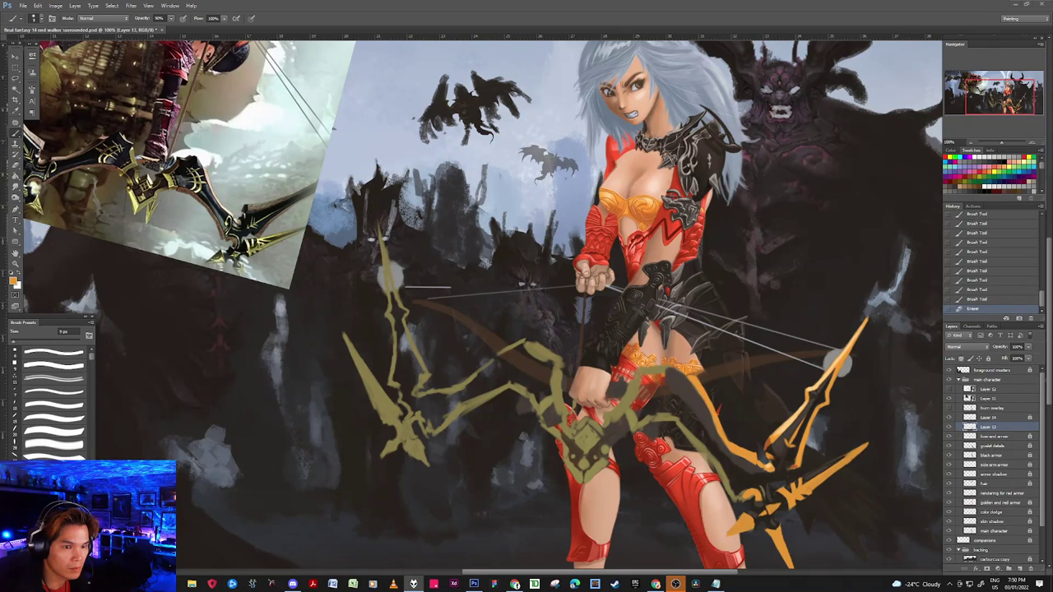
click(781, 11)
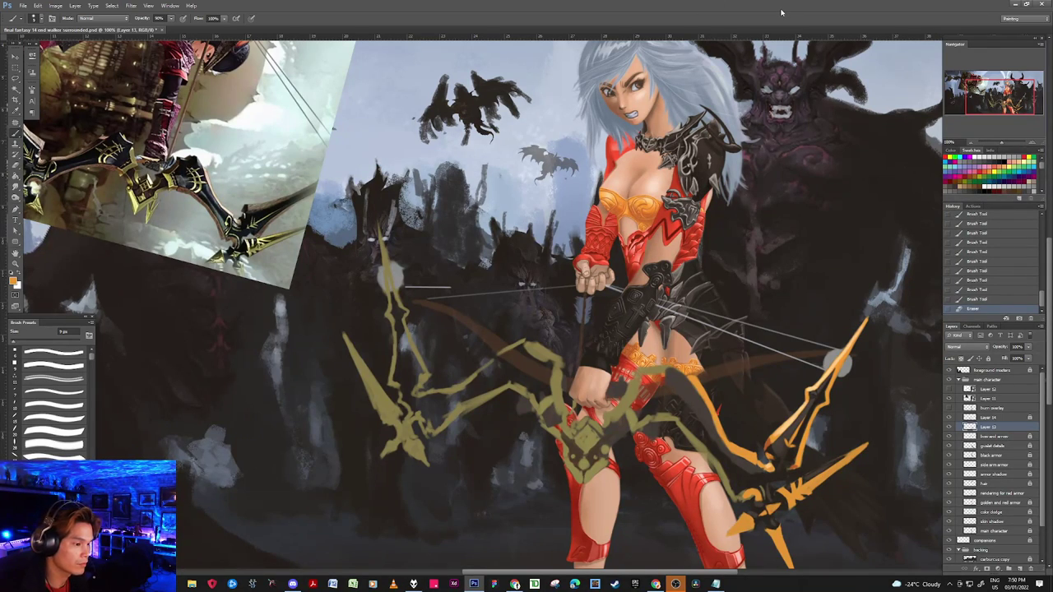
Step: Dab short orange strokes along the lower part of the bow's right limb and step forward through the history
click(727, 445)
click(727, 444)
click(725, 442)
click(724, 441)
click(733, 451)
key(ctrl+shift+z)
key(ctrl+shift+z)
key(ctrl+shift+z)
key(ctrl+shift+z)
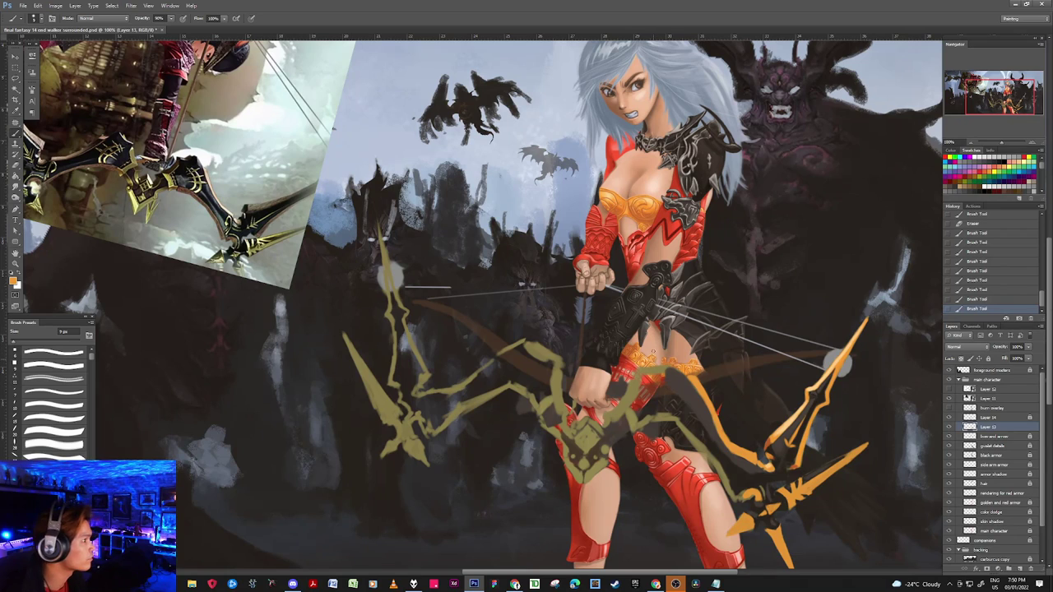
Step: Switch to black with a larger brush and paint over the upper end of the bow's right limb near the olive curve
key(d)
key(bracketright)
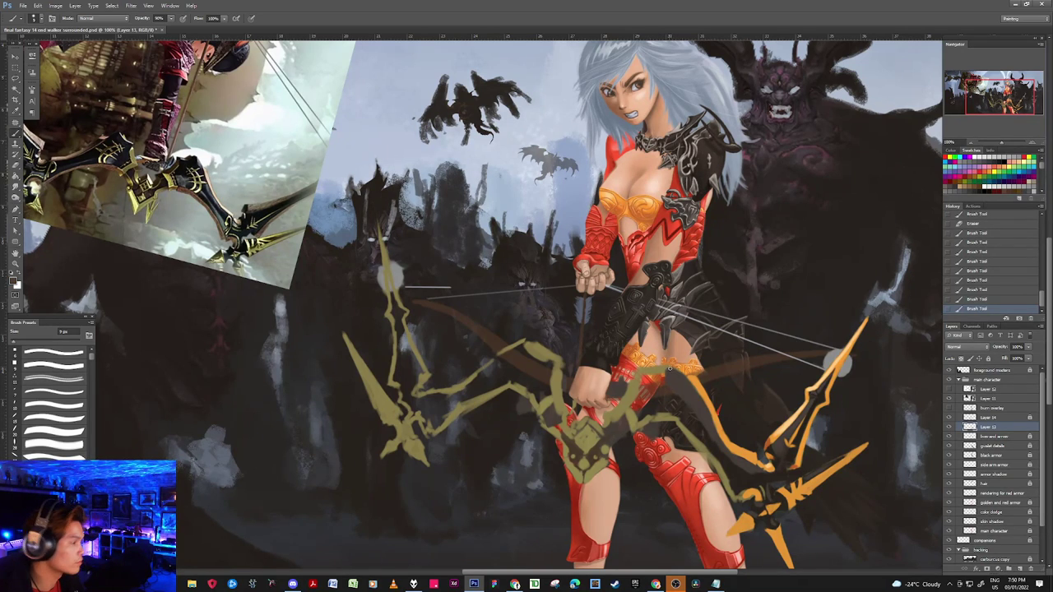
key(bracketright)
drag(677, 373, 682, 378)
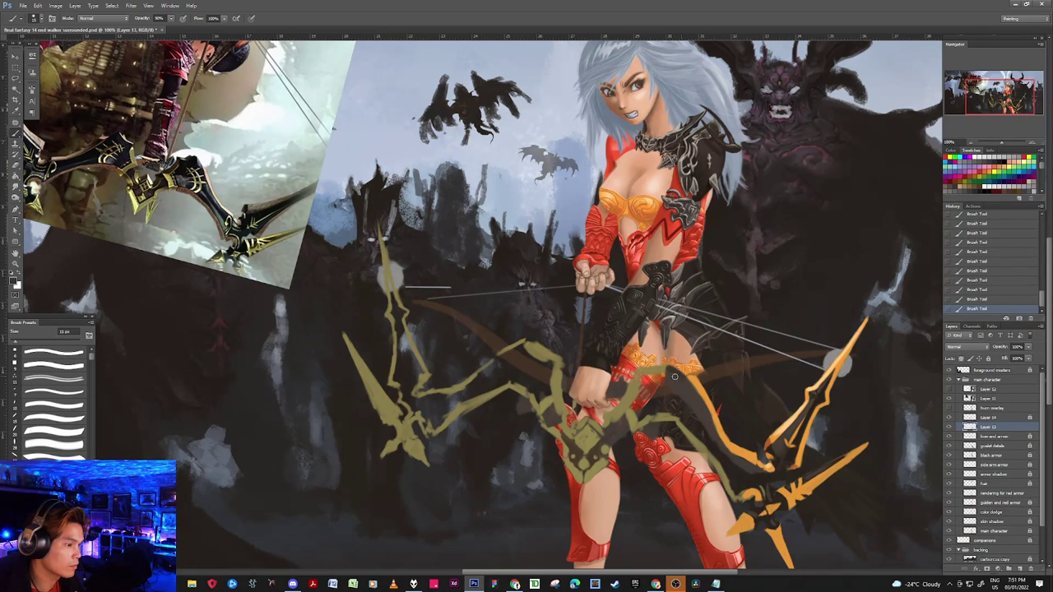
key(bracketright)
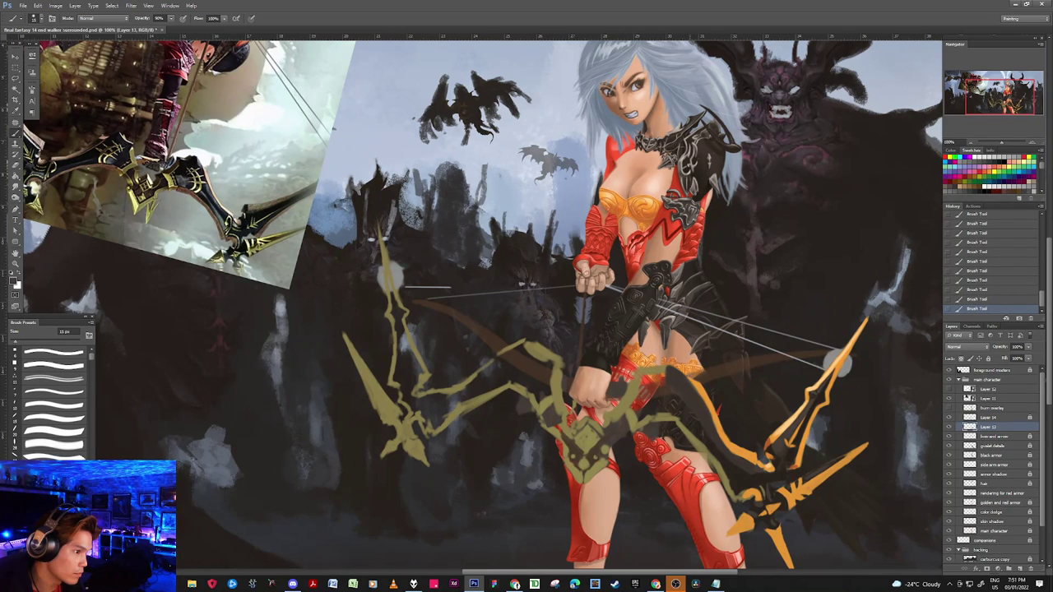
Step: Erase a small excess spot and paint the black upper end of the bow's right limb over the olive curve, finishing at 10 px
key(e)
click(661, 300)
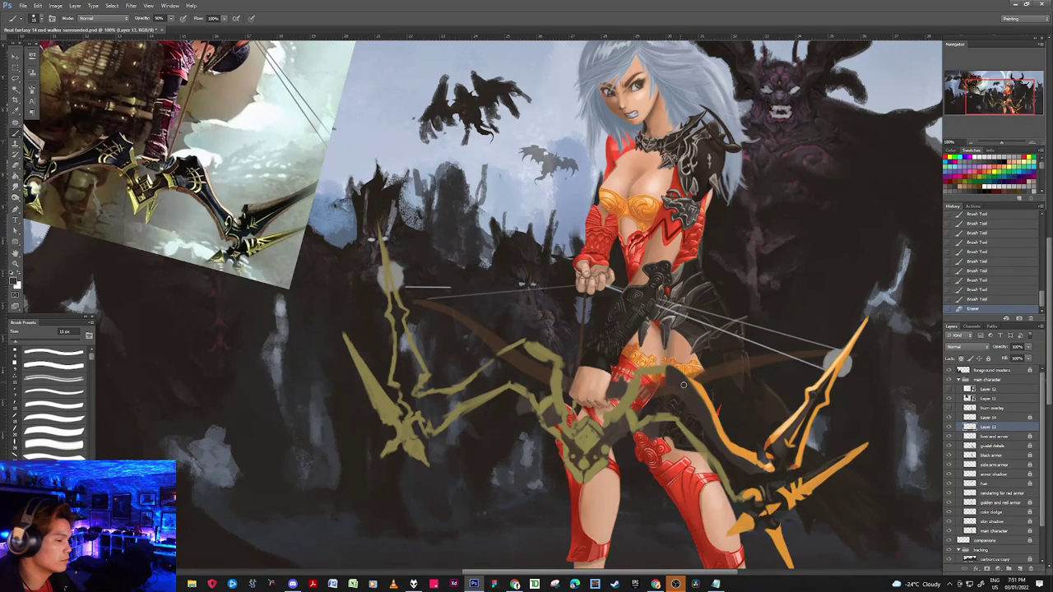
key(b)
mouse_move(669, 372)
mouse_down()
mouse_move(668, 344)
mouse_move(672, 371)
mouse_move(653, 352)
mouse_move(671, 367)
mouse_move(645, 381)
mouse_move(660, 368)
mouse_move(654, 383)
mouse_move(661, 355)
mouse_move(639, 386)
mouse_up()
key(bracketleft)
key(bracketright)
key(bracketright)
key(bracketright)
key(bracketleft)
key(bracketleft)
key(bracketleft)
click(656, 368)
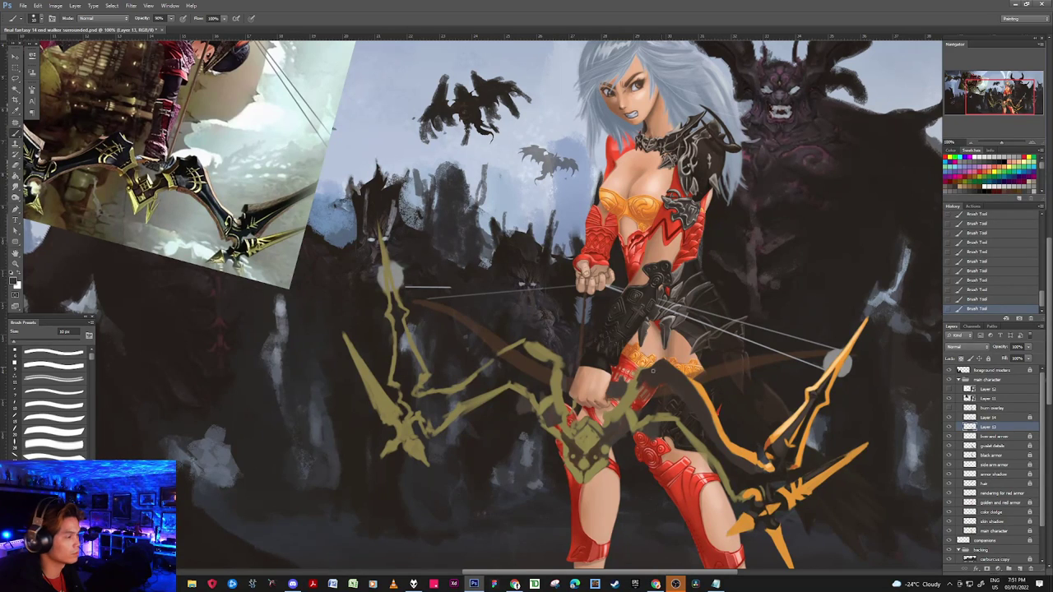
Step: Sample the limb's orange and paint curved orange trim from the limb's upper end down beside the archer's lower hand
alt+click(700, 379)
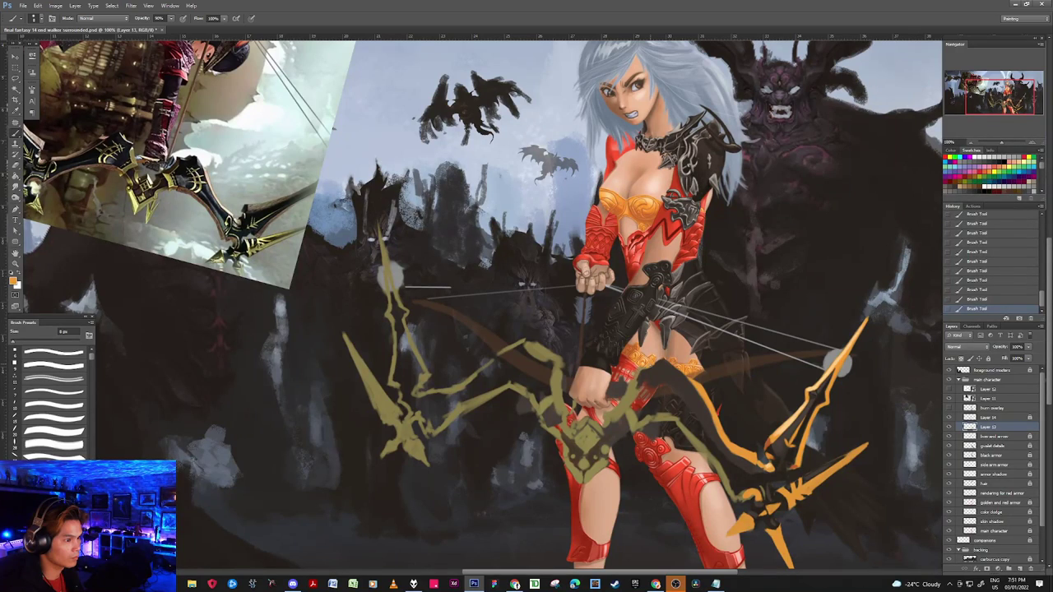
drag(634, 374, 638, 371)
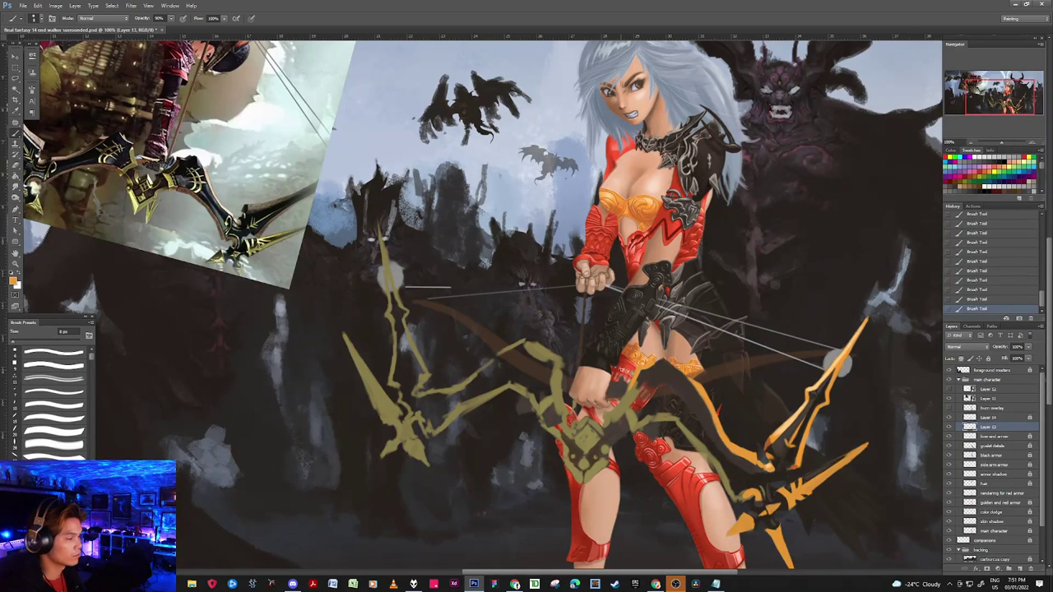
drag(619, 408, 637, 375)
key(bracketright)
key(bracketright)
key(bracketright)
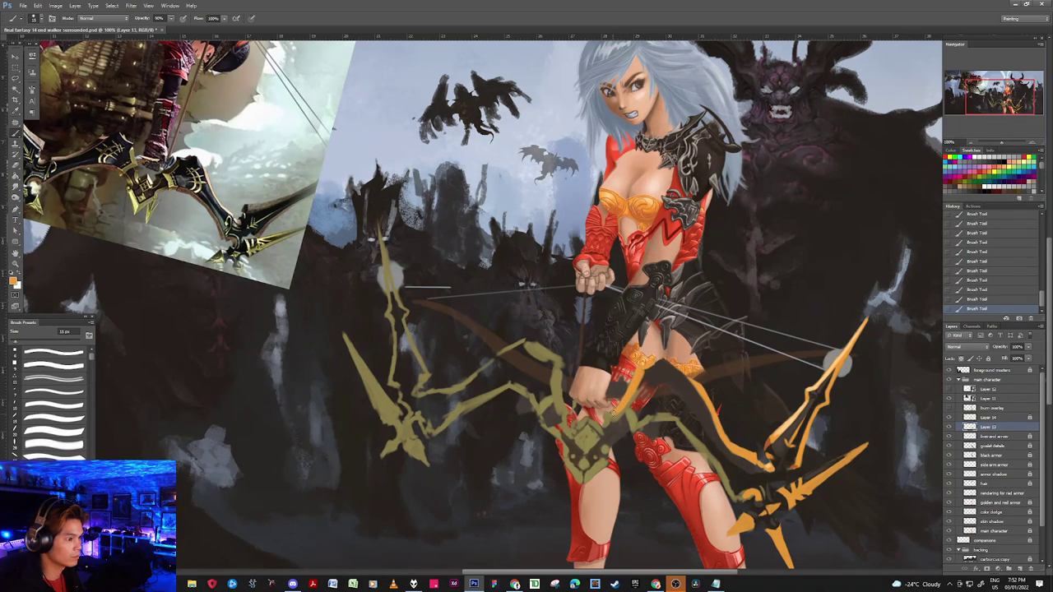
key(bracketleft)
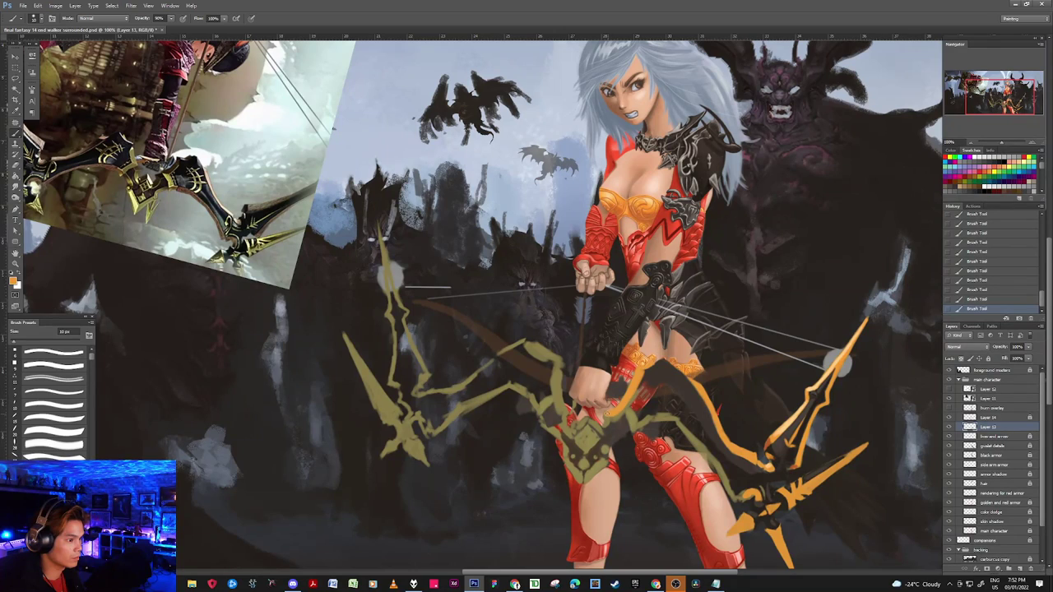
drag(616, 415, 631, 398)
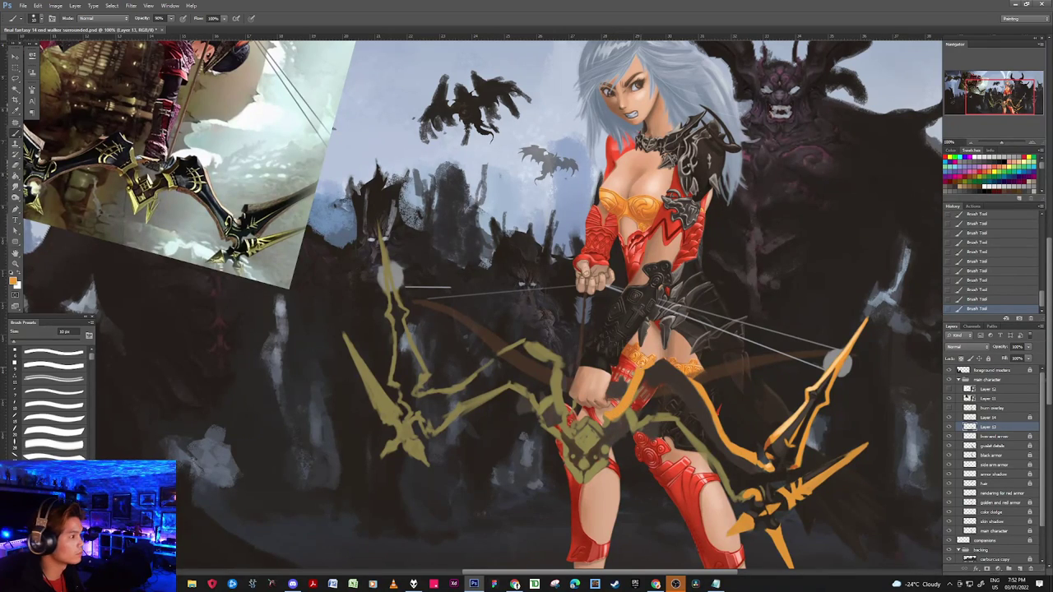
Step: Shade the upper part of the curved trim with sampled darker orange and black at 6 px, and erase the excess
key(d)
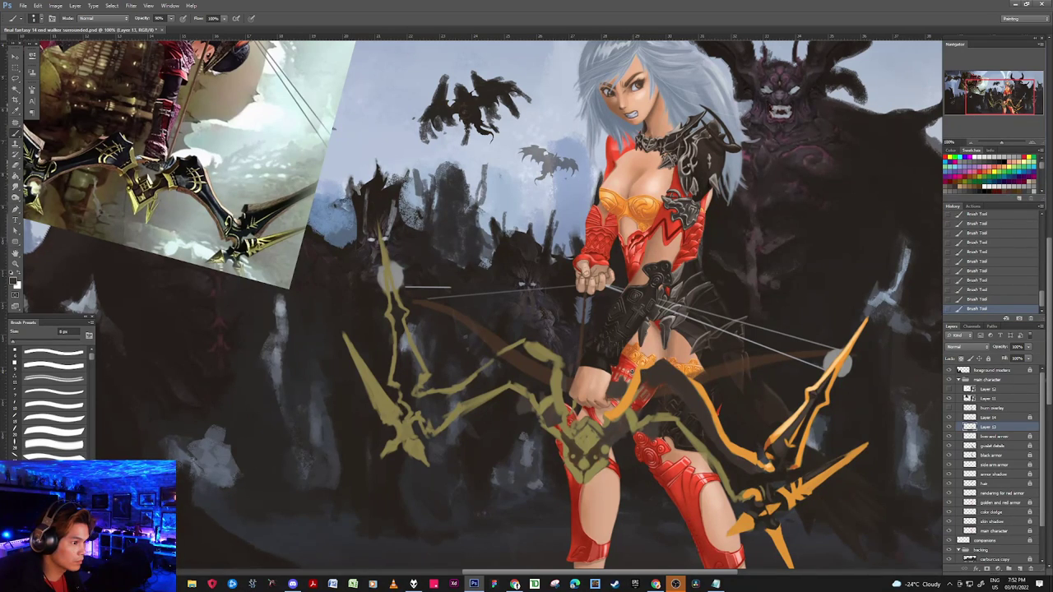
key(alt)
alt+click(638, 375)
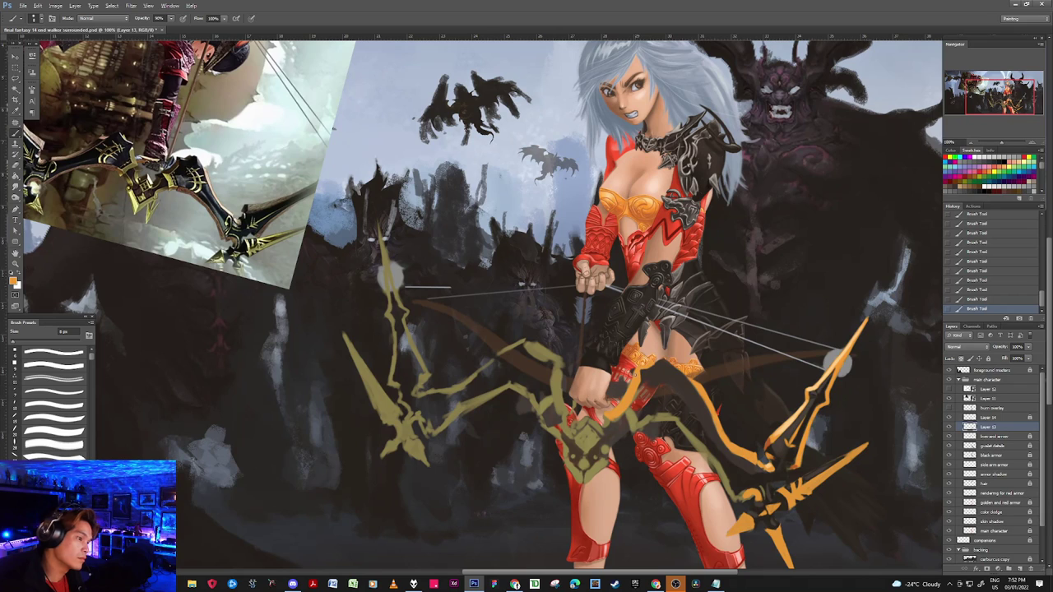
key(d)
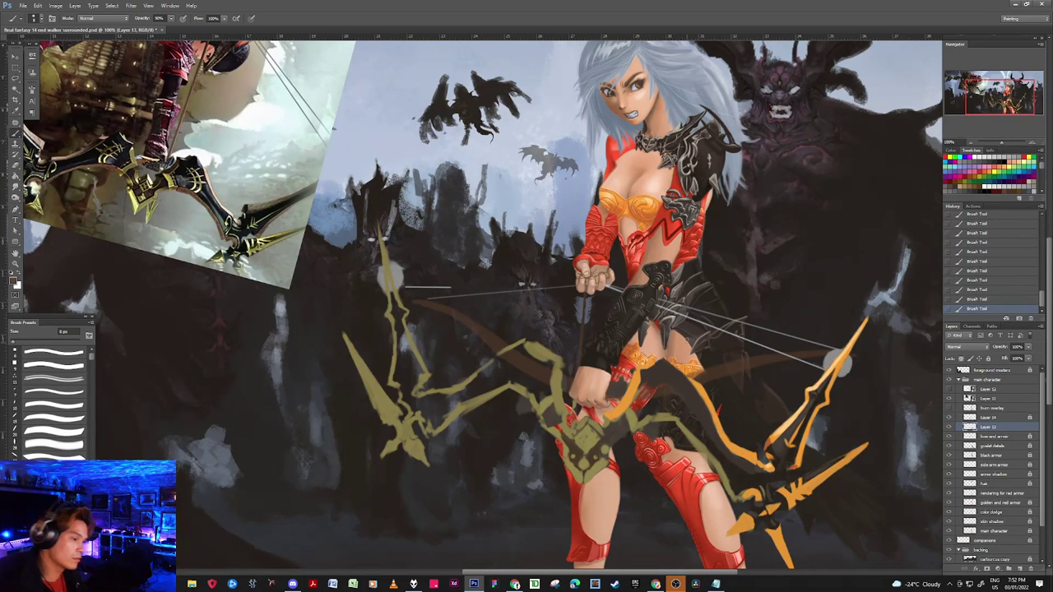
alt+click(835, 360)
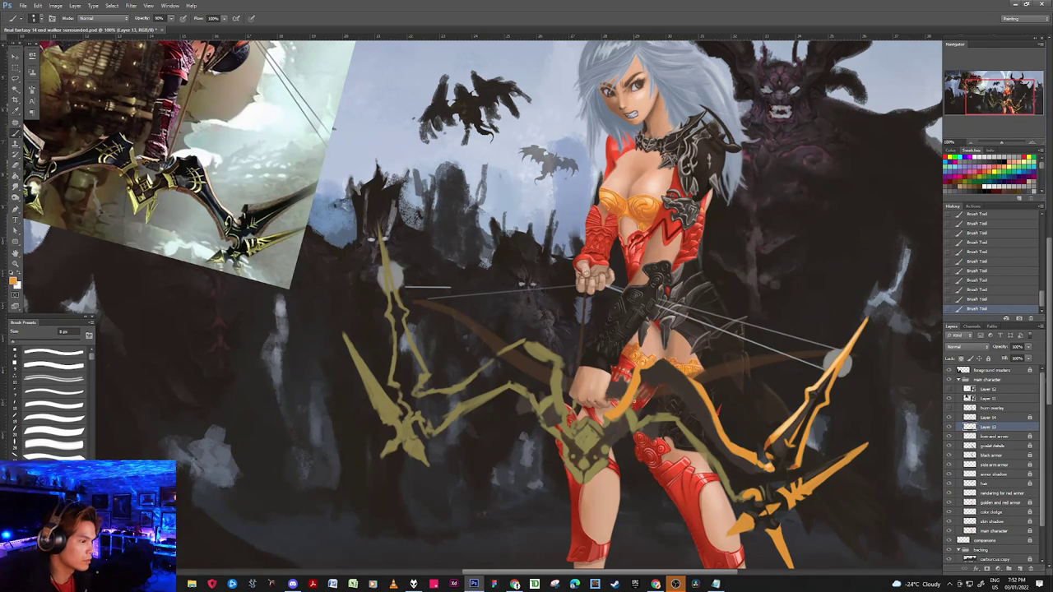
alt+click(769, 438)
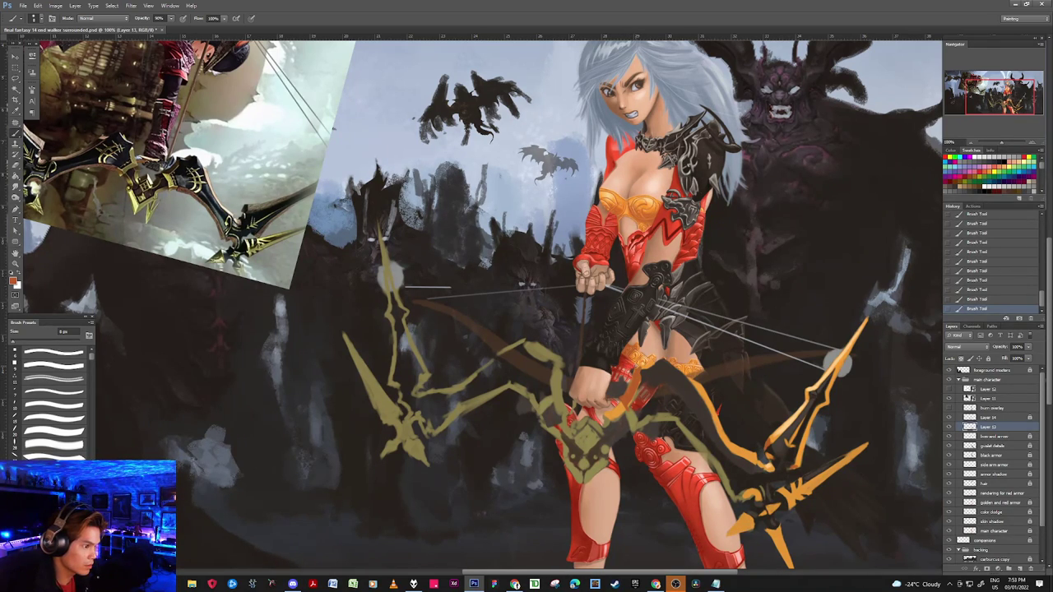
click(639, 382)
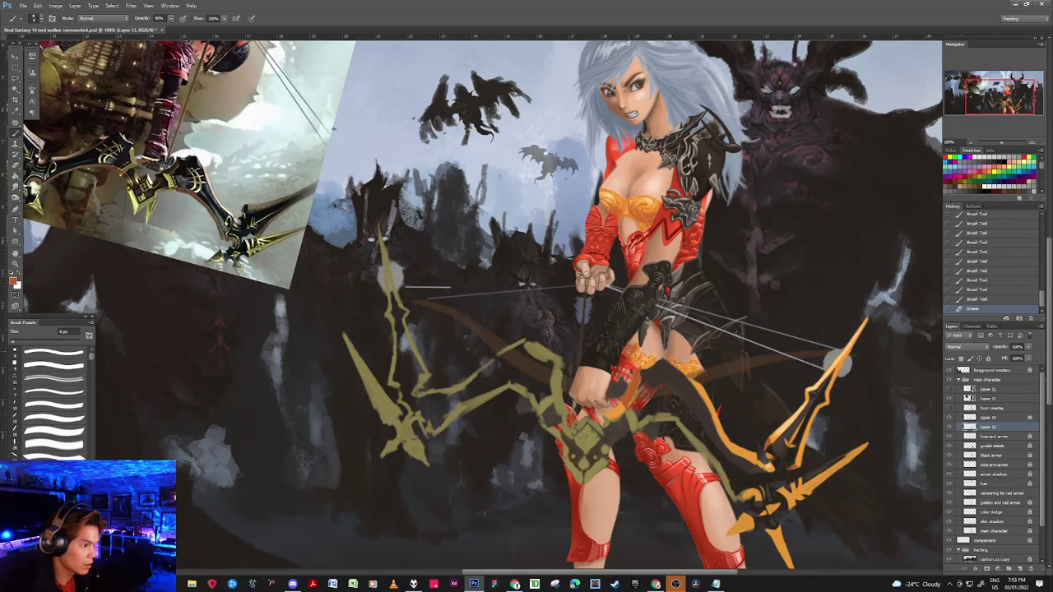
alt+click(638, 384)
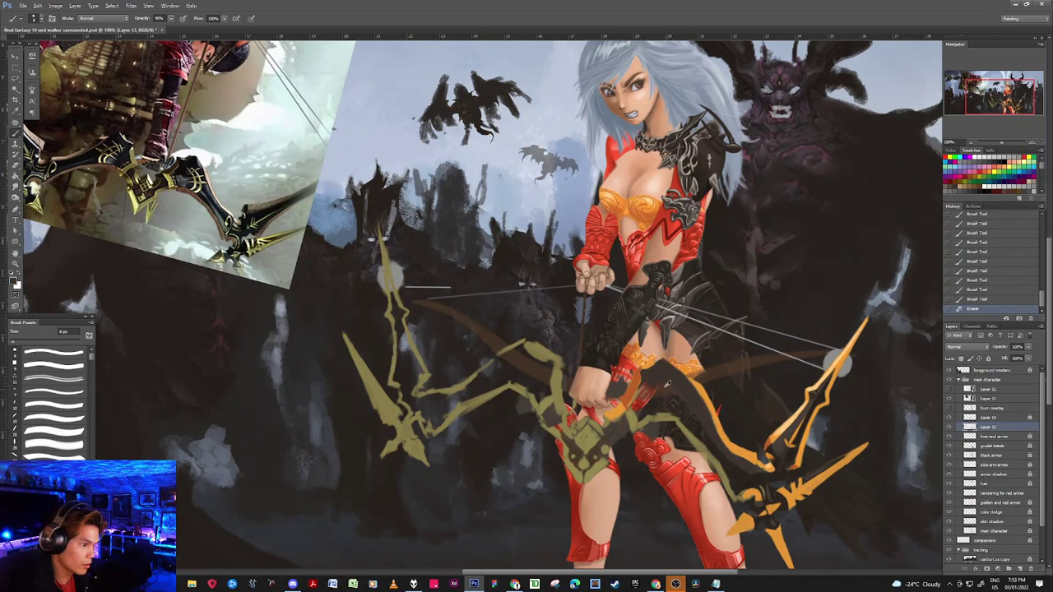
alt+click(789, 455)
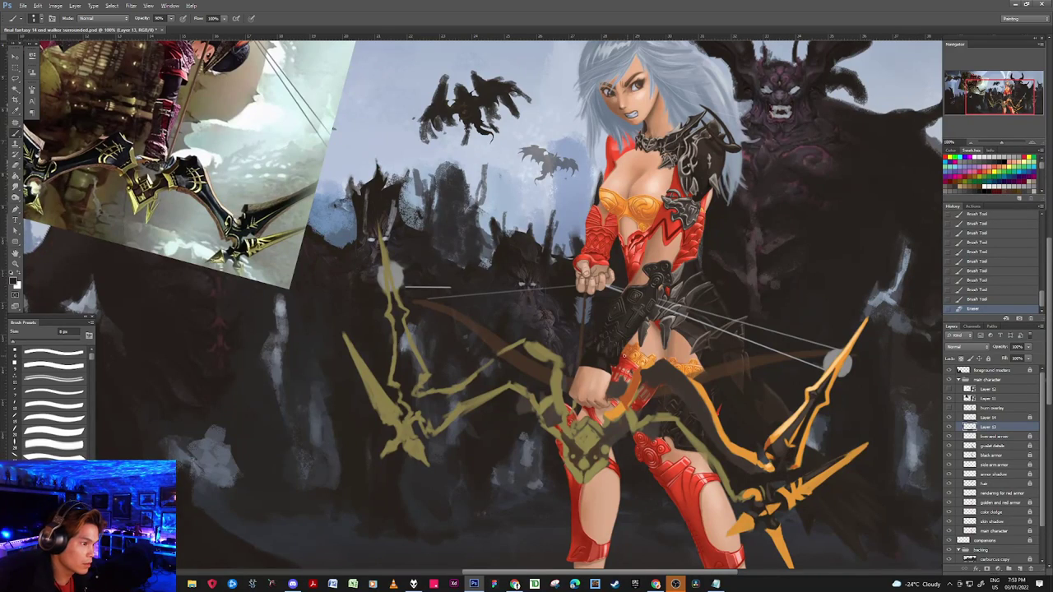
Step: Dab black at the top of the curved trim where it meets the limb, using the 6 px brush
click(635, 371)
click(634, 371)
click(634, 371)
click(632, 371)
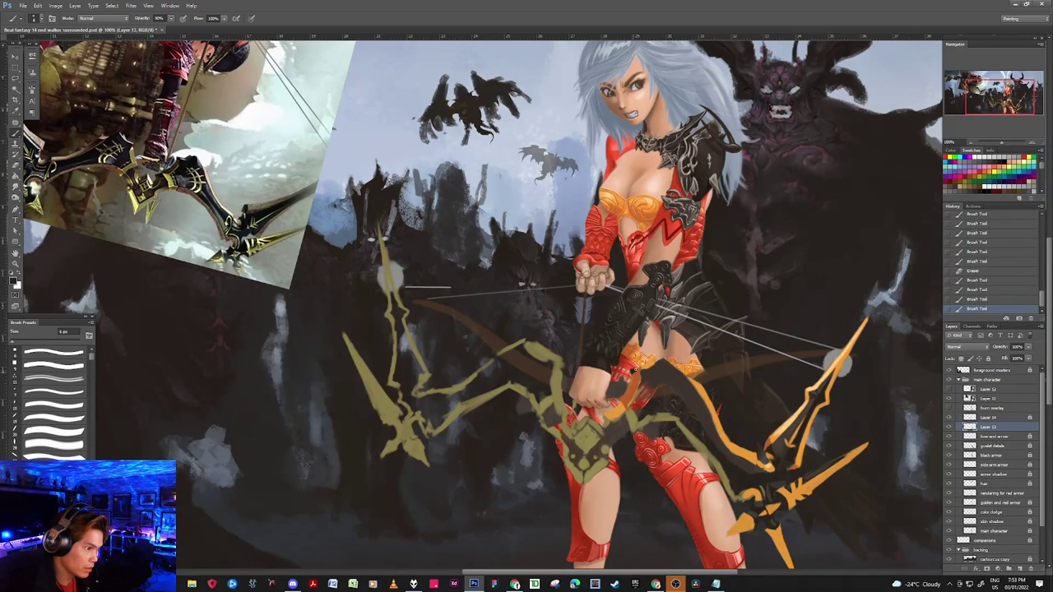
click(637, 372)
Step: Dab sampled dark orange on the tip of the curved trim and black on the adjoining end of the limb
alt+click(640, 373)
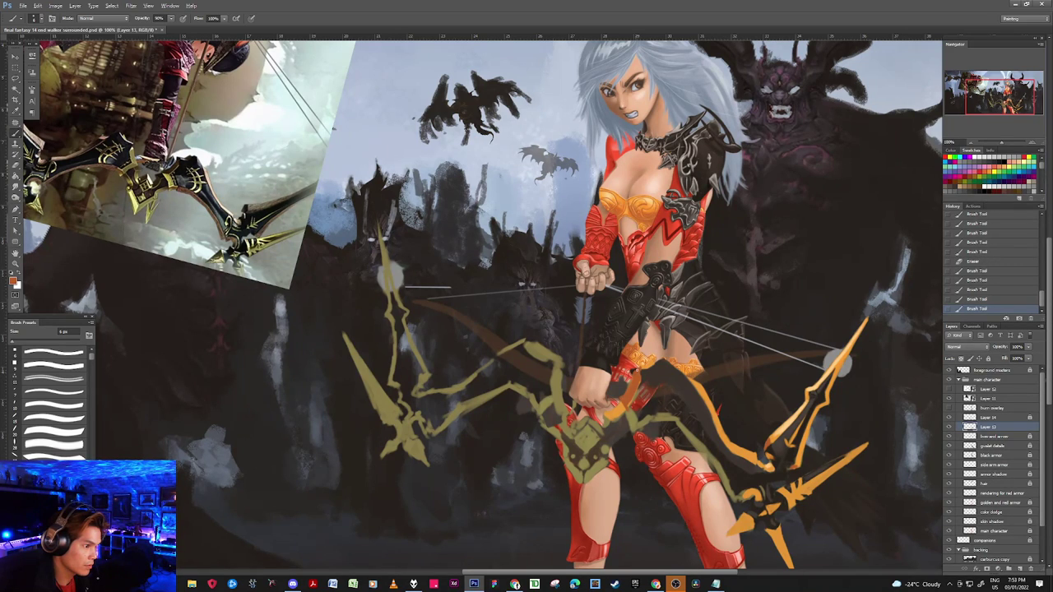
click(643, 366)
click(643, 366)
click(642, 366)
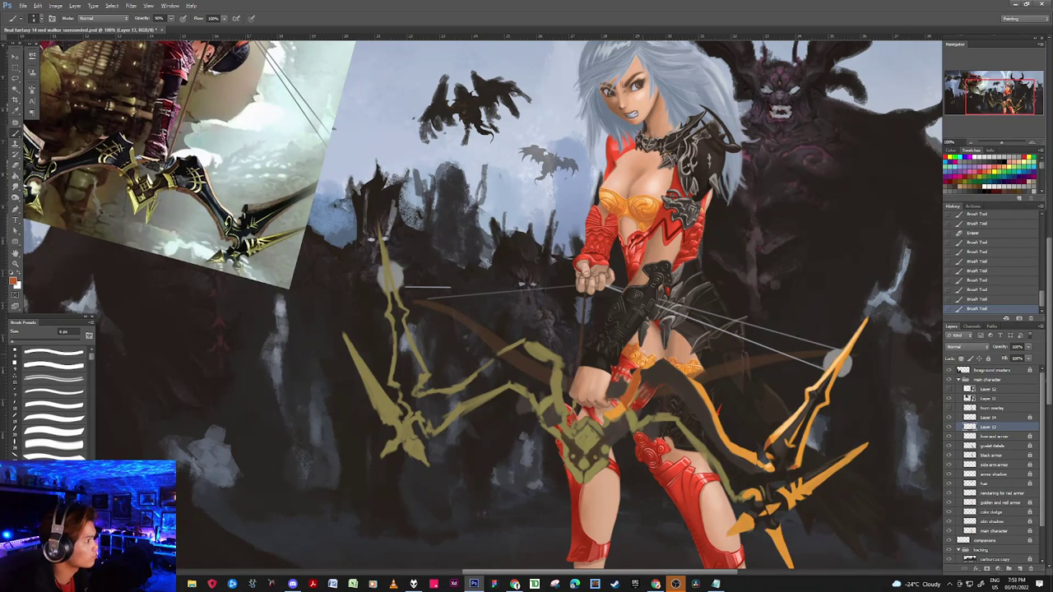
alt+click(646, 373)
click(650, 372)
click(650, 371)
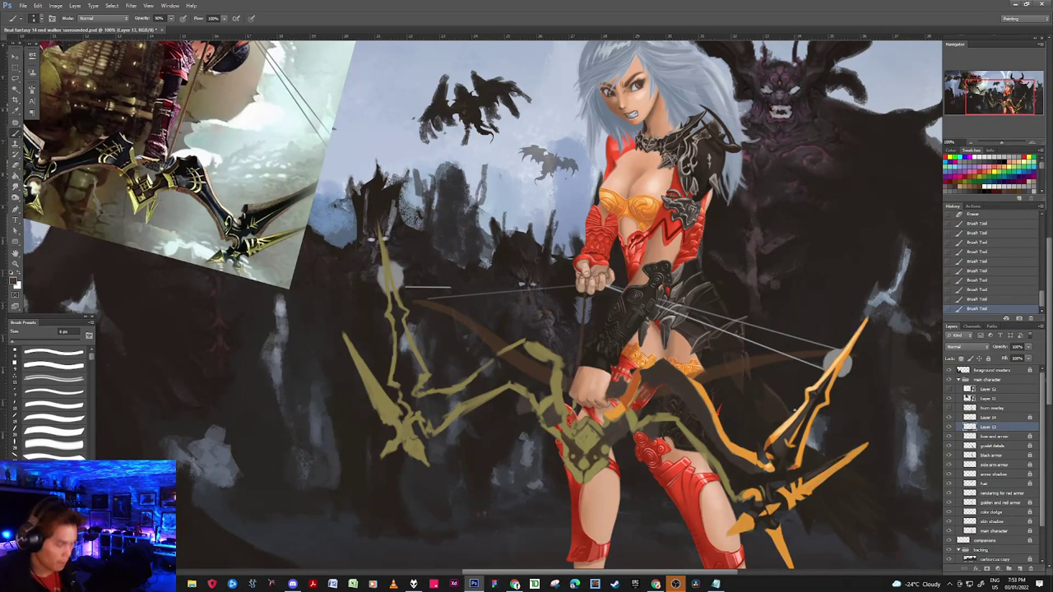
Step: Set the foreground colour to light warm grey a39c96 and paint a small highlight on the limb's upper end
key(n)
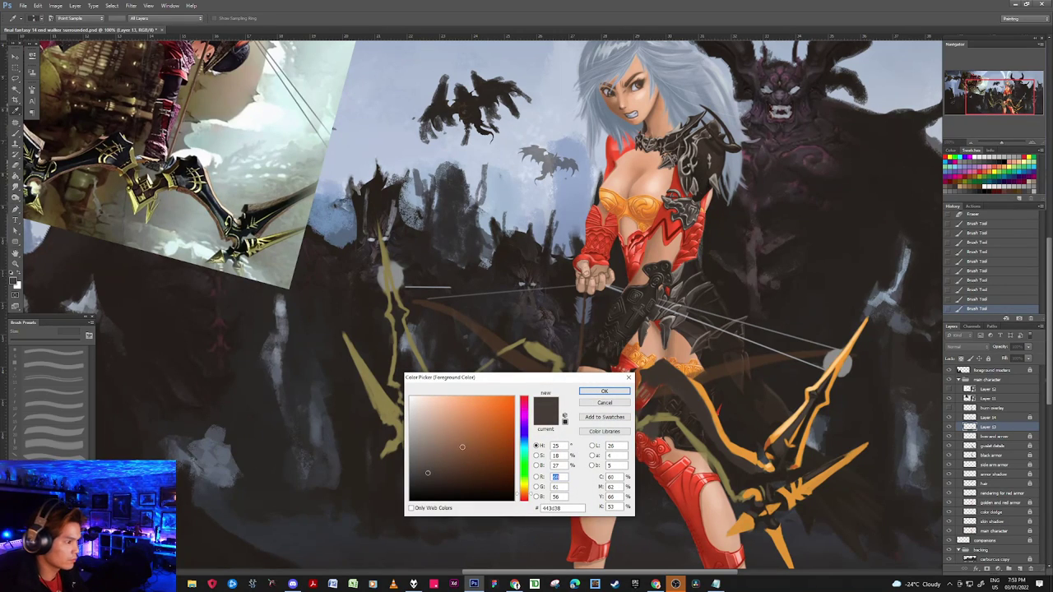
click(421, 448)
click(419, 445)
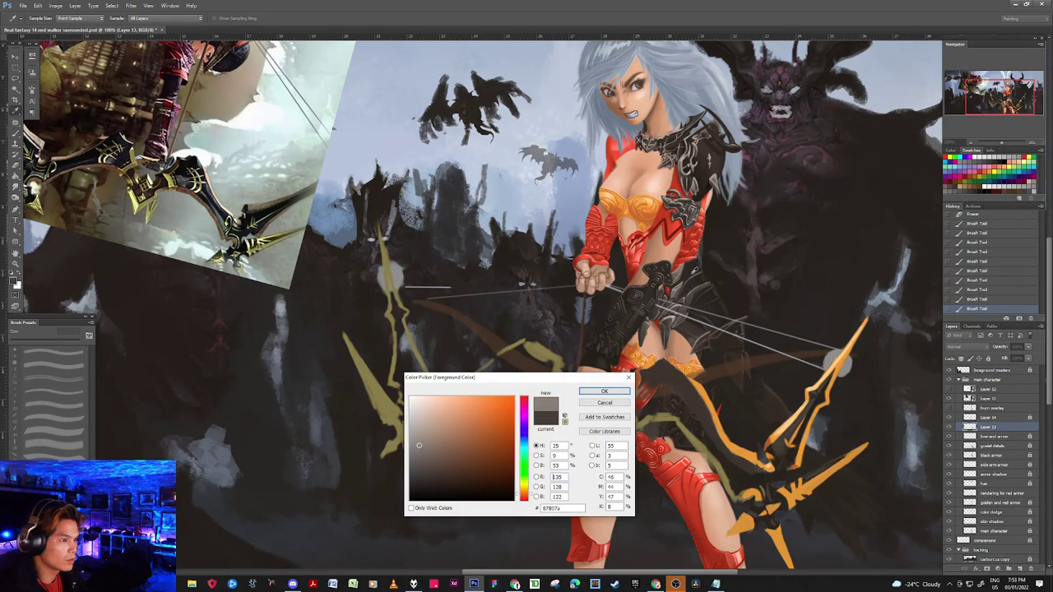
click(701, 144)
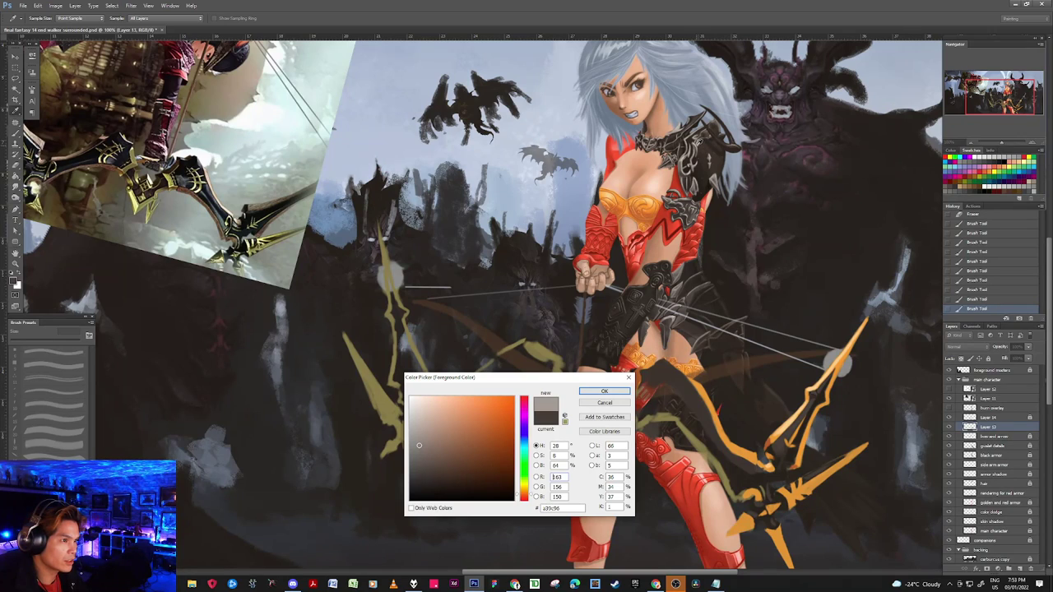
click(606, 393)
drag(650, 369, 646, 369)
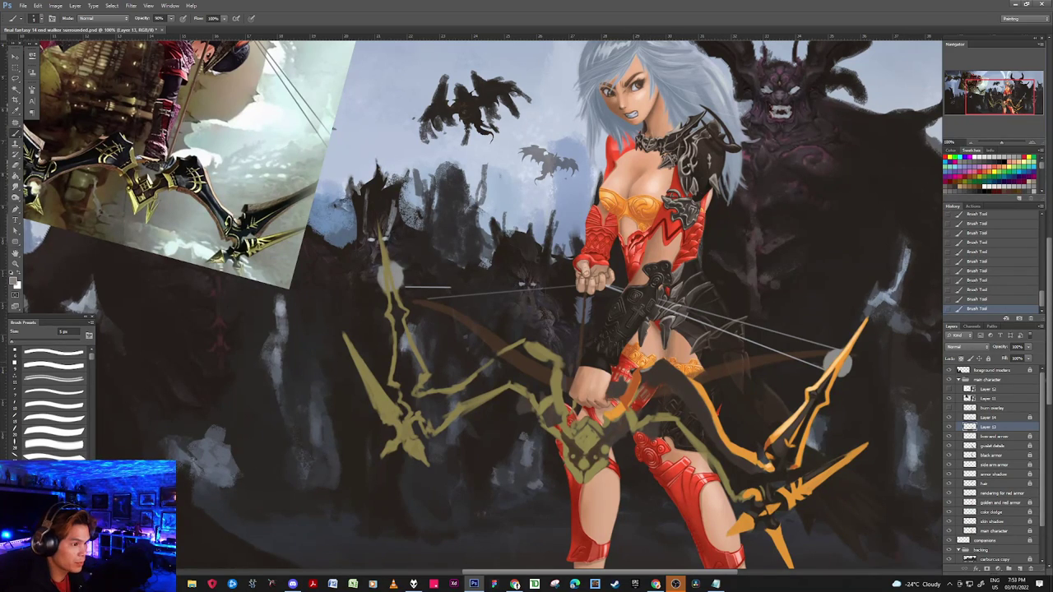
Step: Sample the limb's black and paint over the right limb down towards the end joint, enlarging the brush and finishing at 20 px
alt+click(636, 369)
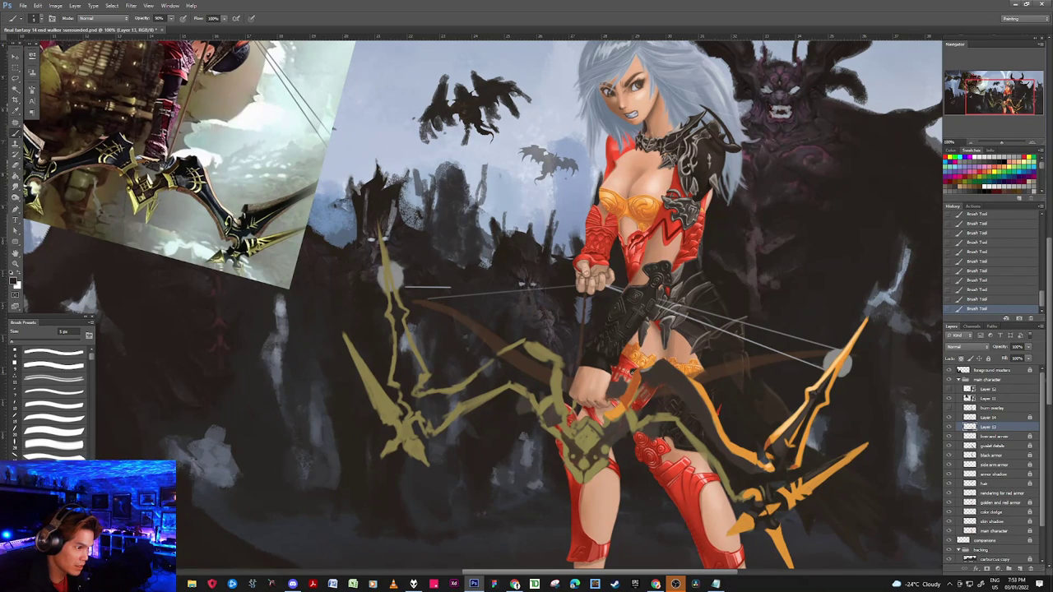
alt+click(663, 377)
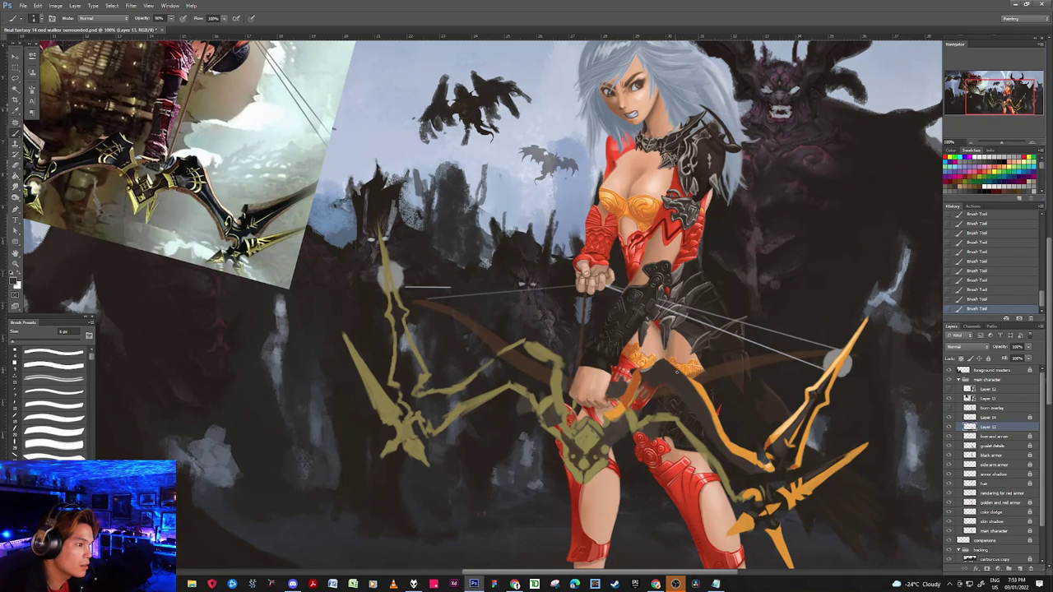
key(bracketright)
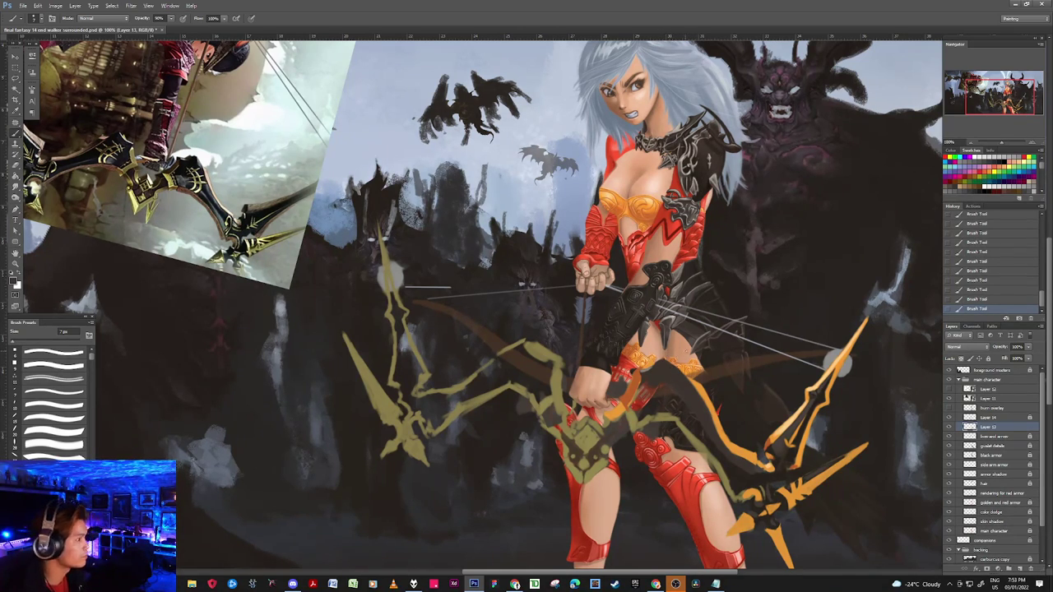
key(bracketright)
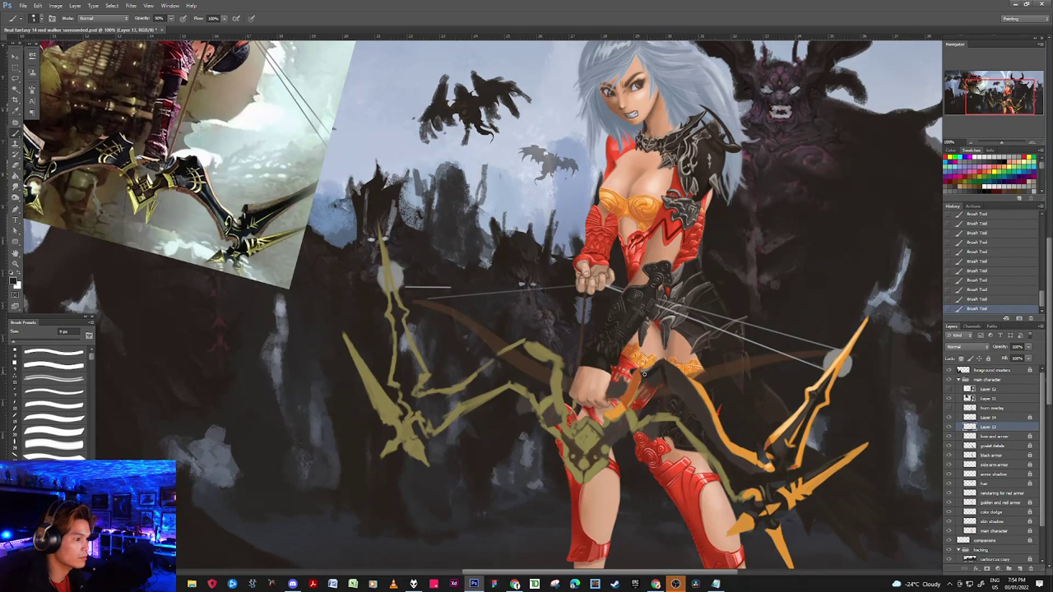
key(bracketright)
key(bracketright)
key(bracketright)
key(bracketright)
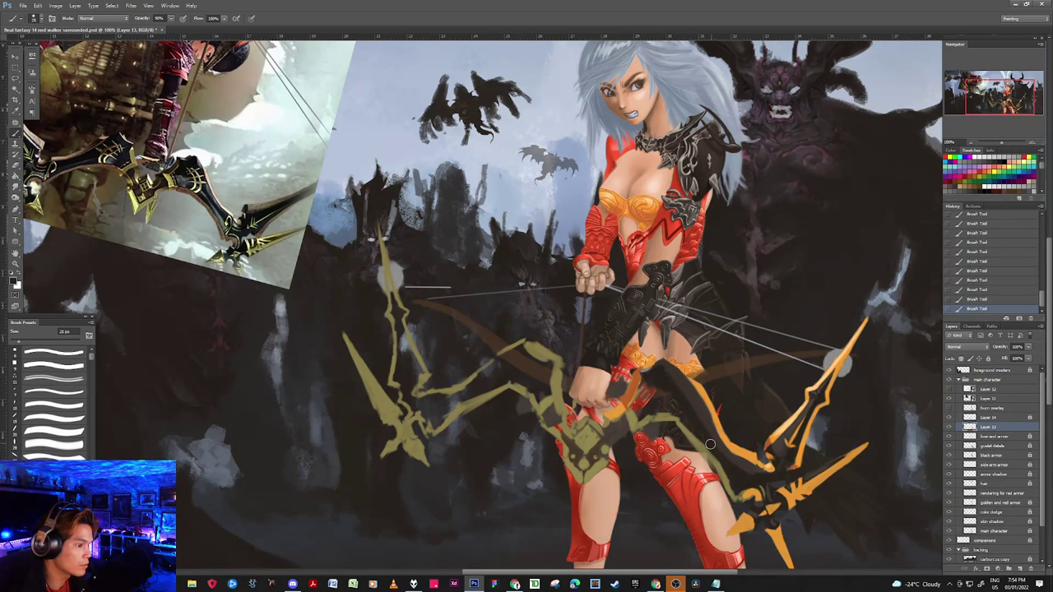
key(bracketleft)
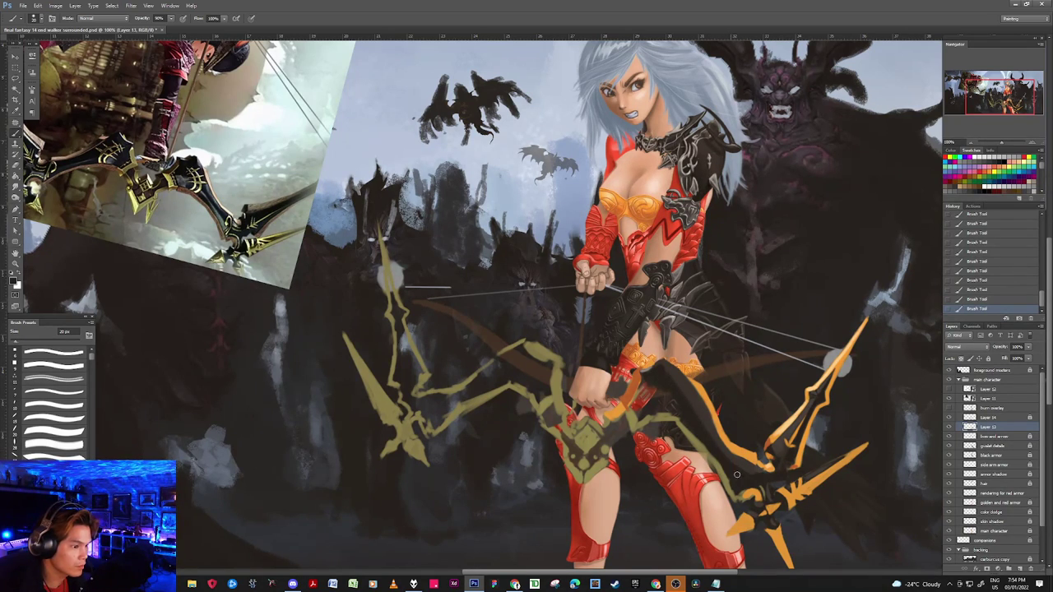
Step: Refine the trim and dark gaps where the right limb meets the end joint, alternating sampled orange and black with a 6–7 px brush
key(bracketleft)
key(bracketleft)
key(bracketleft)
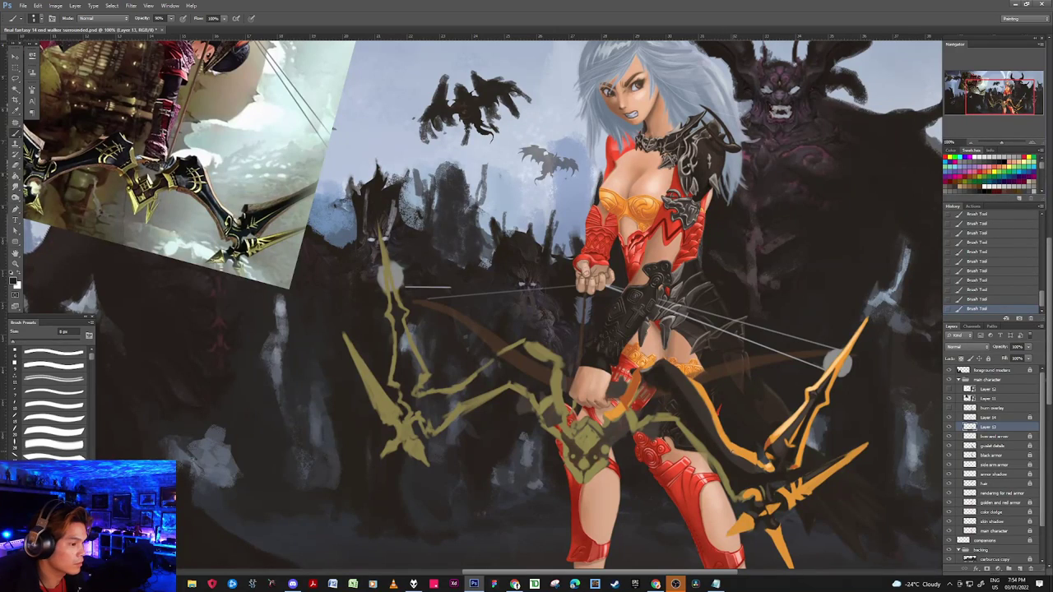
alt+click(743, 452)
alt+click(749, 448)
alt+click(743, 460)
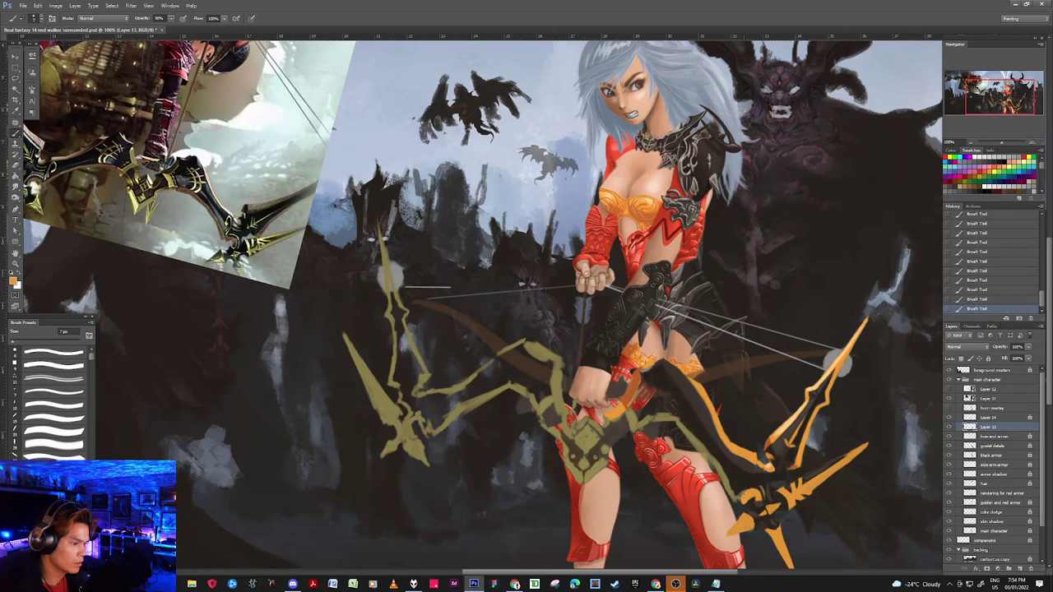
alt+click(743, 485)
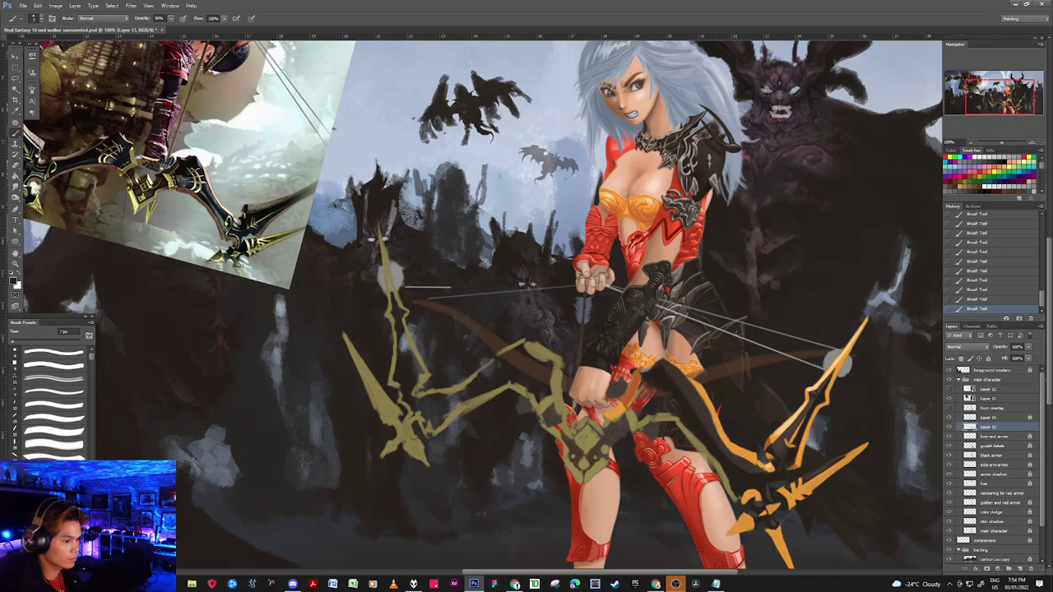
alt+click(748, 488)
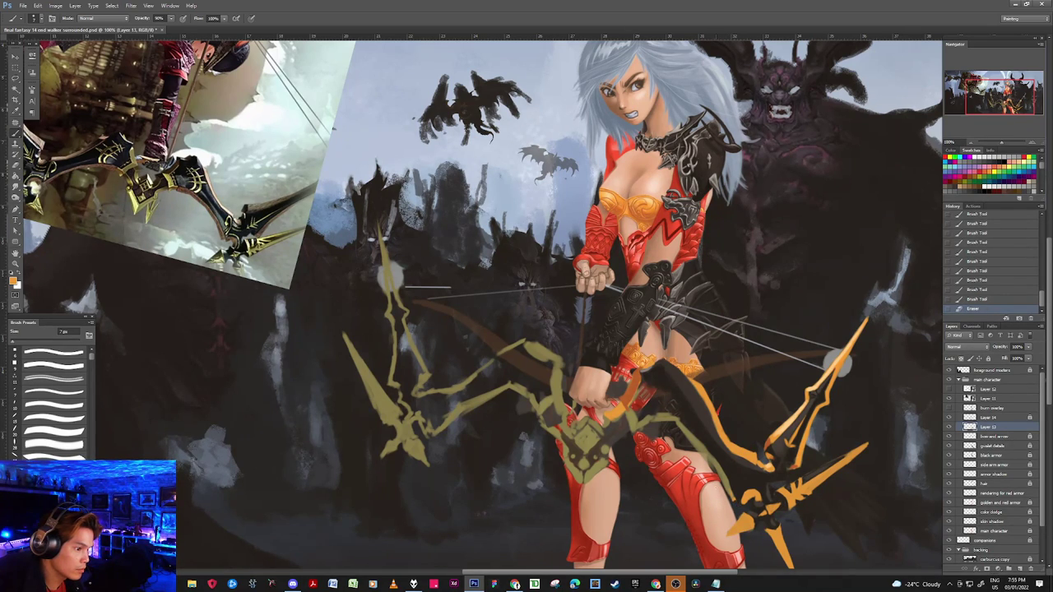
Step: Dab dark strokes along the olive edge beside the end joint and add sampled orange dabs there with the 9 px brush
key(d)
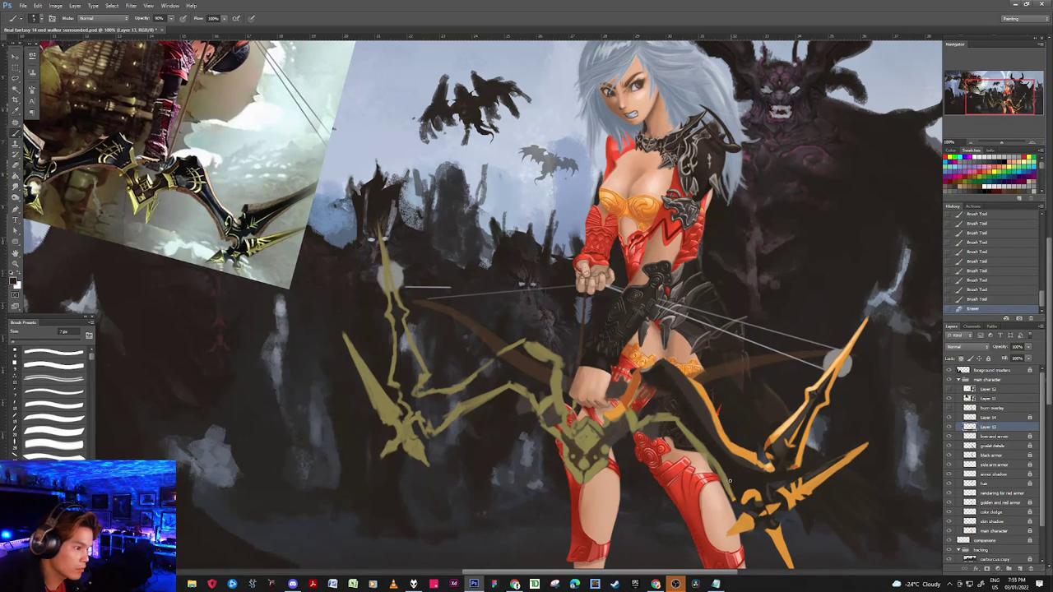
click(733, 488)
click(734, 490)
click(736, 494)
click(740, 499)
key(bracketright)
key(bracketright)
alt+click(748, 495)
click(744, 496)
click(744, 492)
click(743, 483)
click(742, 473)
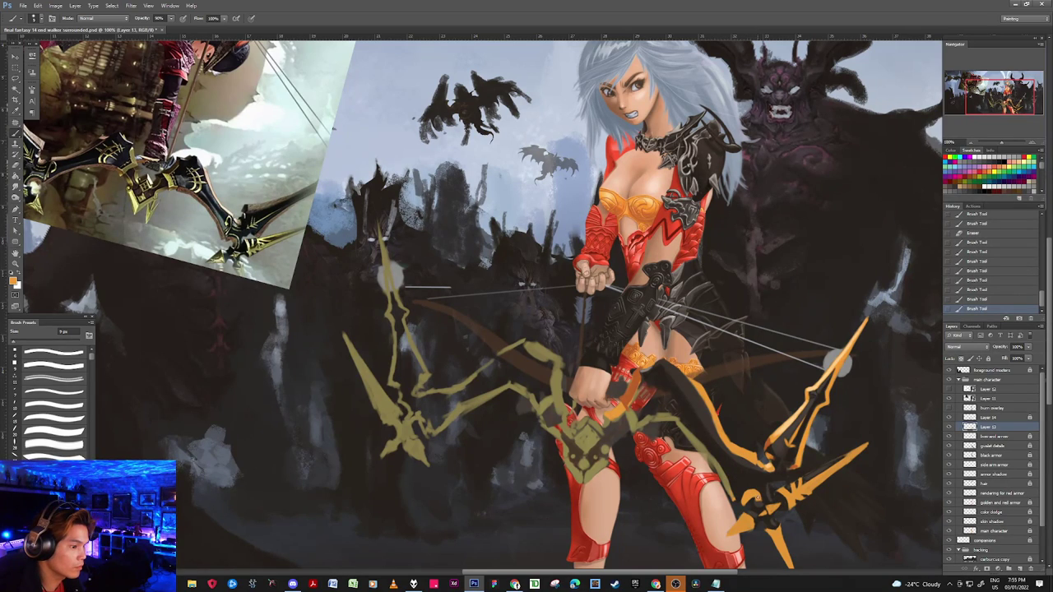
Step: Touch up the gold trim beside the right limb's end joint, erasing stray paint between the brush dabs
click(730, 468)
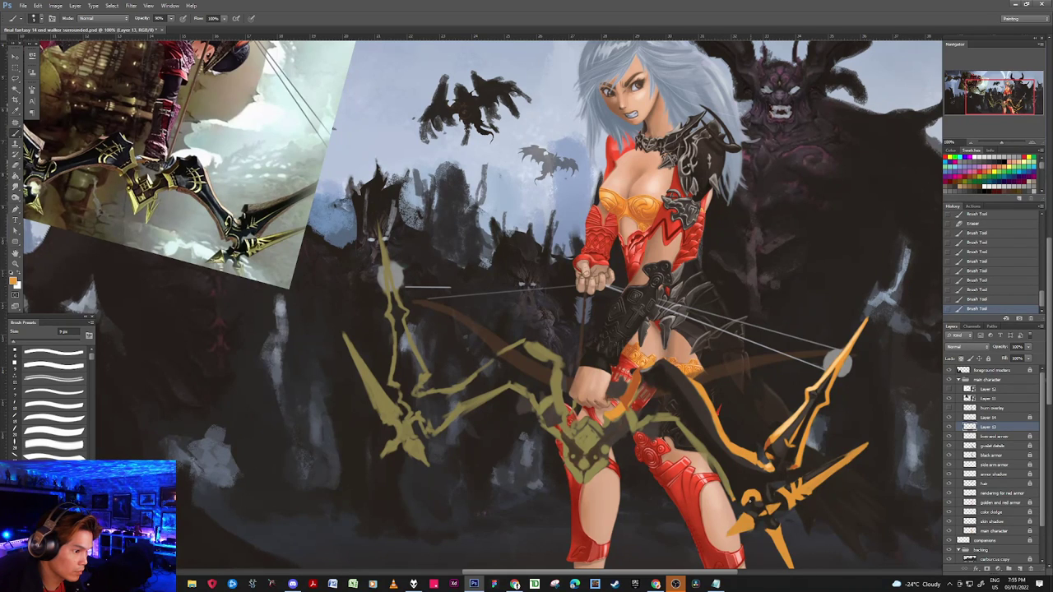
key(e)
click(750, 470)
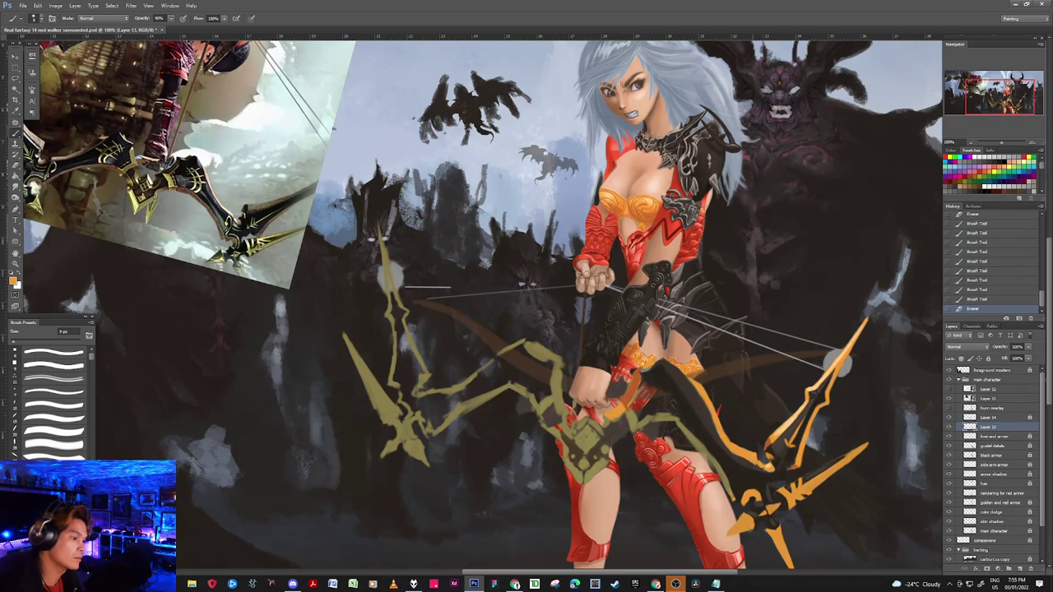
key(b)
click(838, 361)
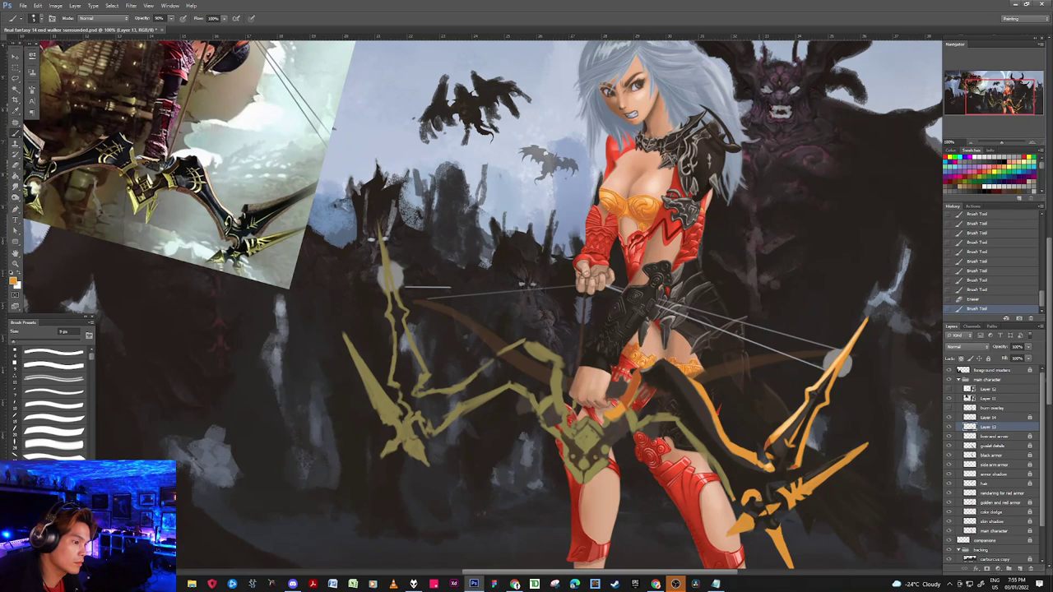
click(749, 495)
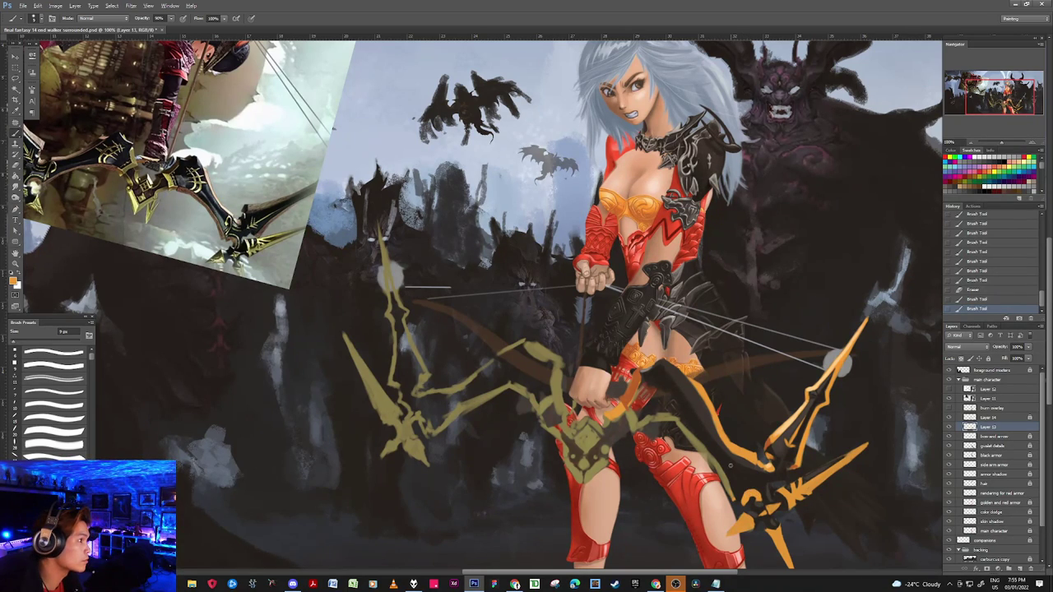
Step: Paint a run of orange dabs over the olive edge, leading up from the end joint to start the lower trim
click(732, 498)
click(729, 492)
click(728, 485)
click(728, 481)
click(720, 472)
click(715, 464)
click(726, 477)
click(717, 465)
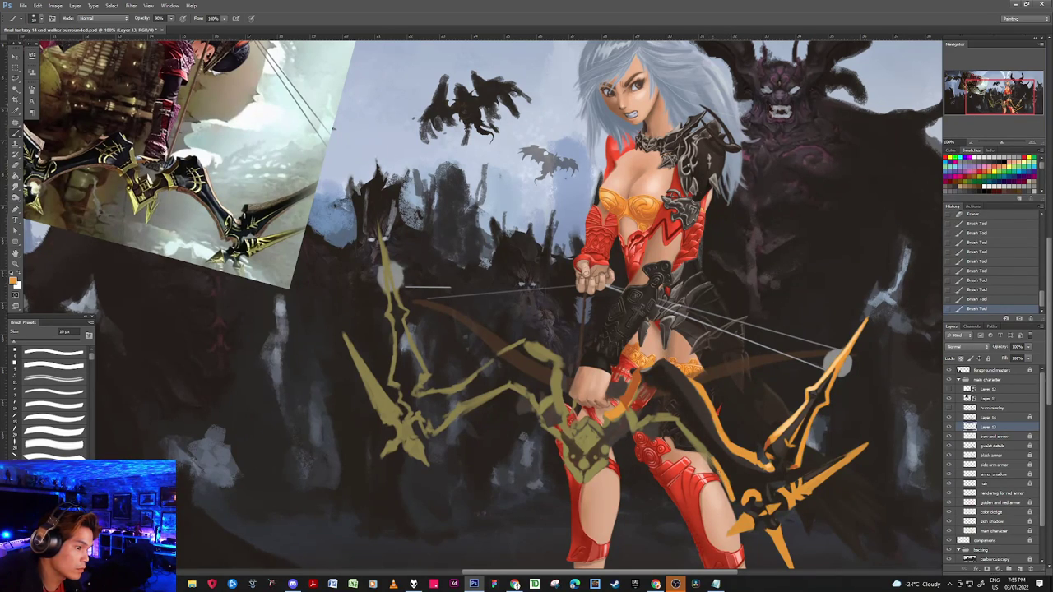
Step: Dab black beside the end joint, and extend the lower trim in sampled orange along the olive curve, finishing at 7 px
key(d)
click(741, 472)
key(])
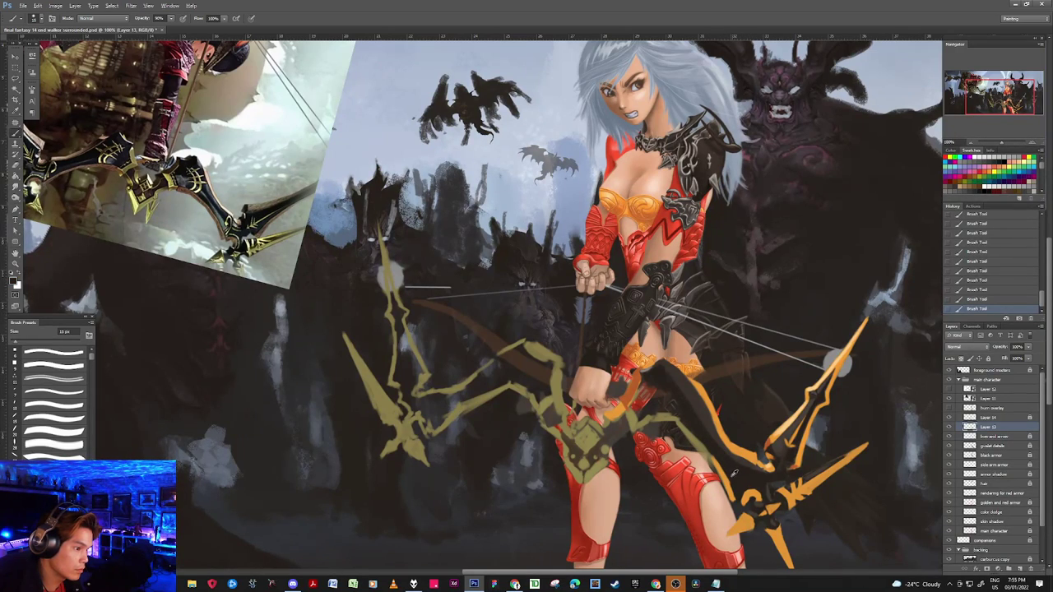
alt+click(726, 474)
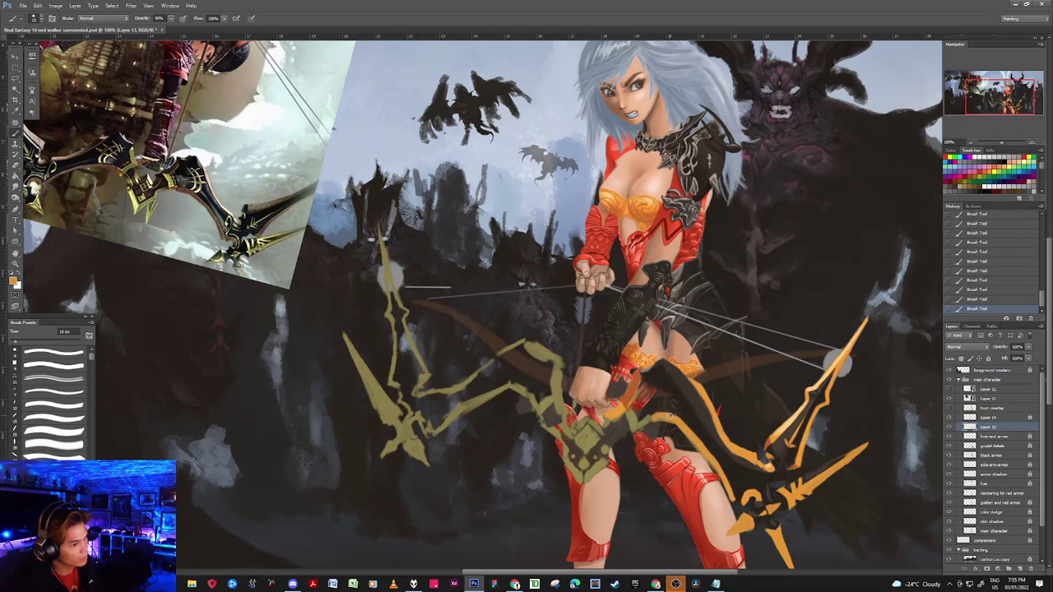
key(bracketleft)
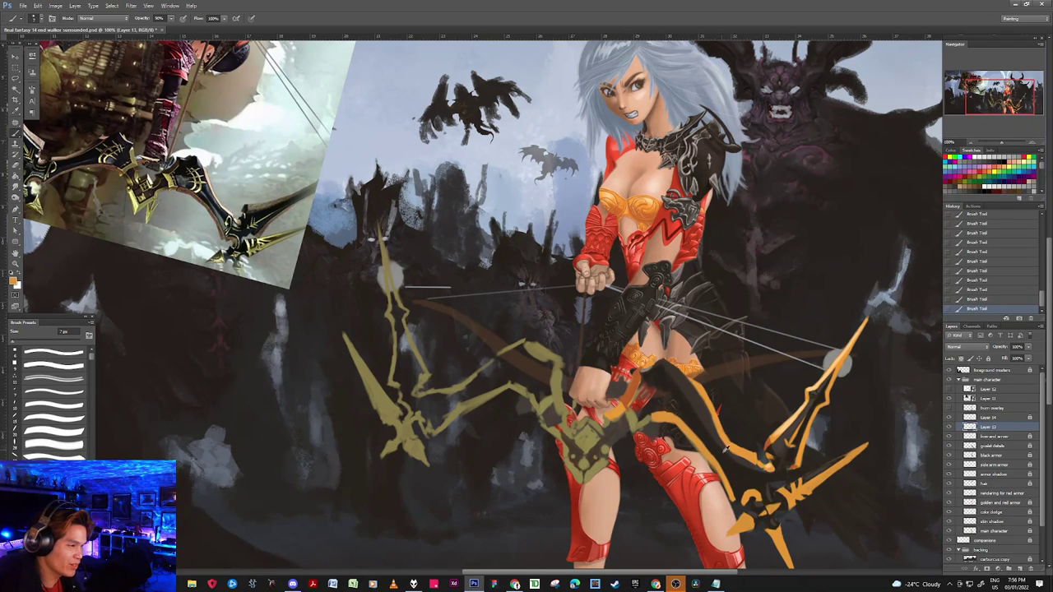
Step: Paint the area between the right limb's upper and lower gold trims in default black, varying the brush between 10 and 20 px
key(d)
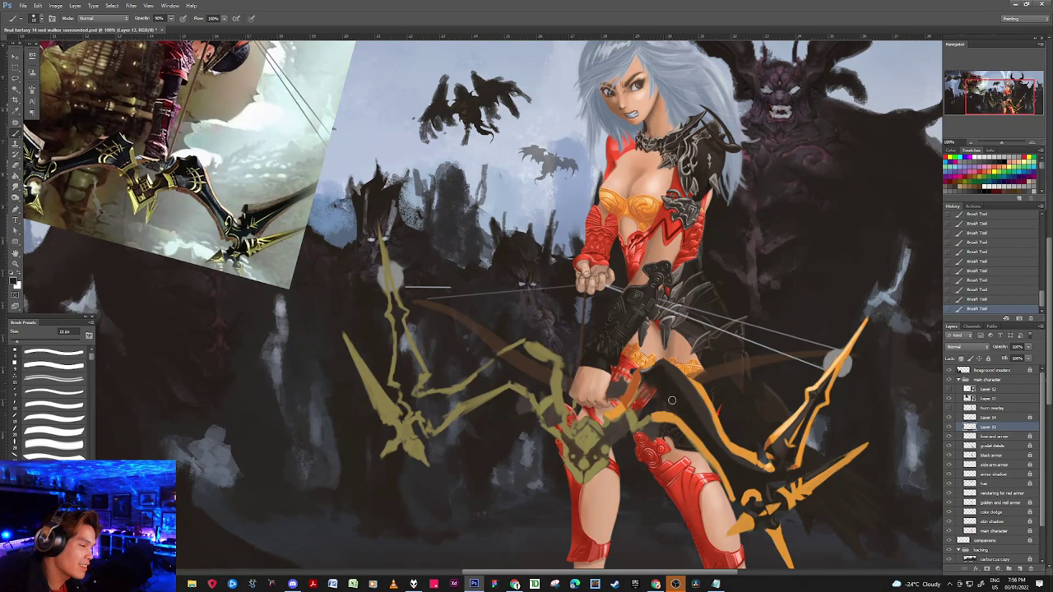
key(bracketright)
key(bracketright)
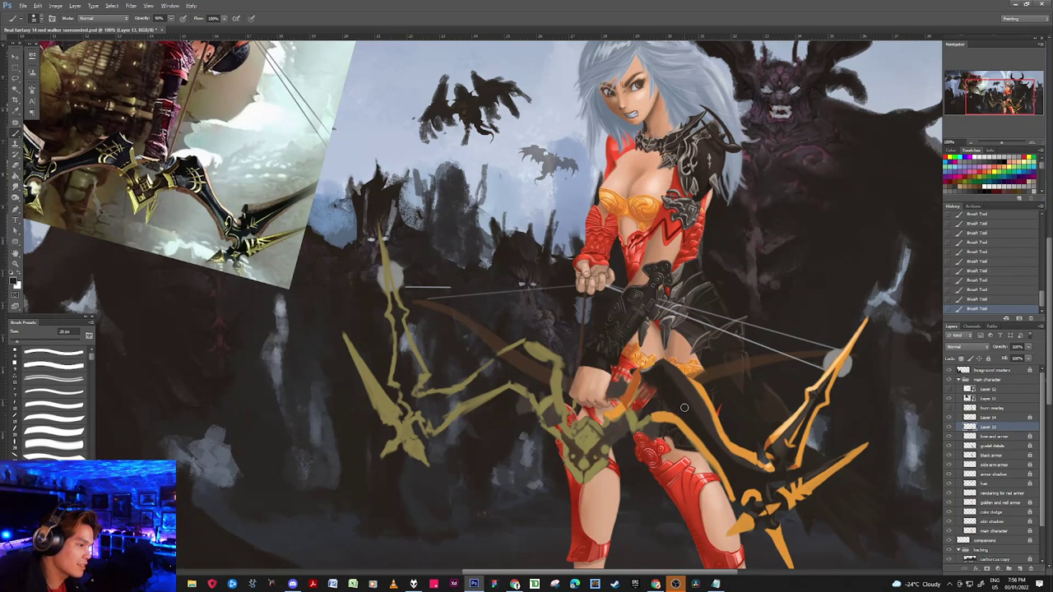
key(bracketleft)
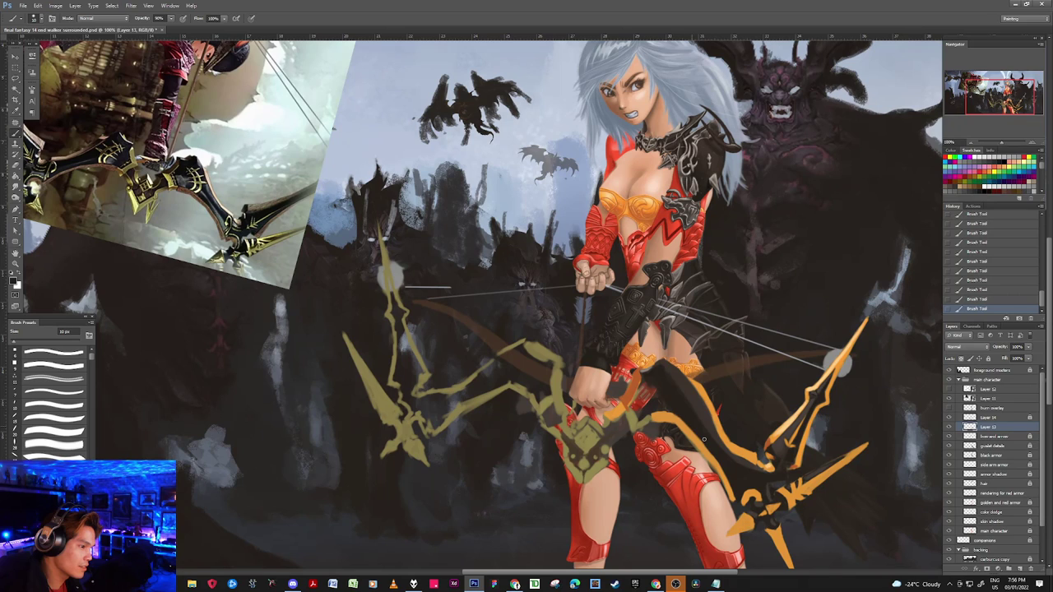
key(bracketright)
key(alt)
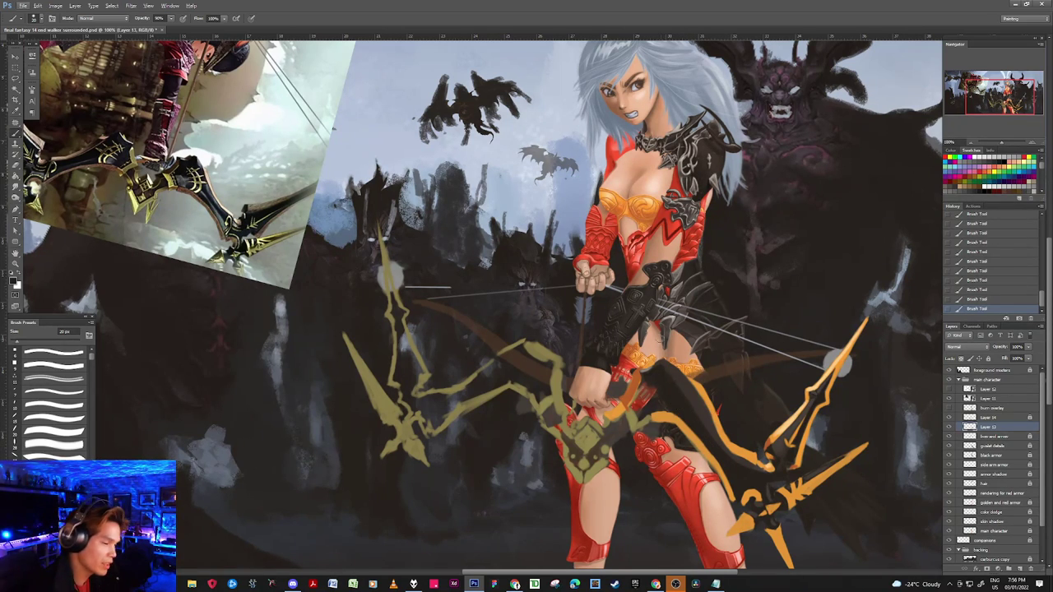
key(bracketleft)
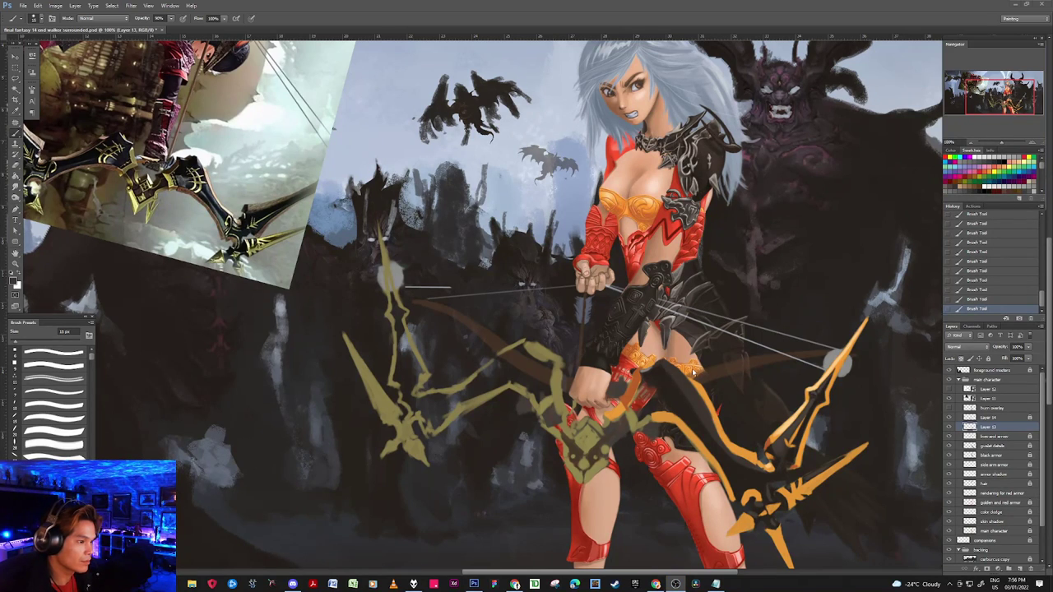
Step: Refine the black upper end of the right limb beside the thigh, varying the brush between 9 and 20 px
click(799, 14)
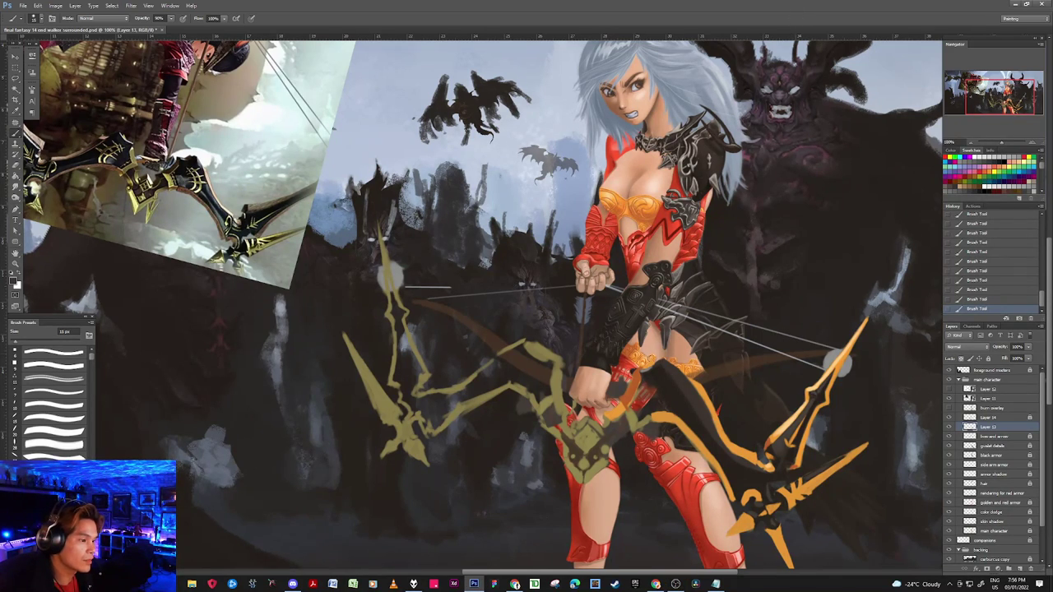
key(bracketleft)
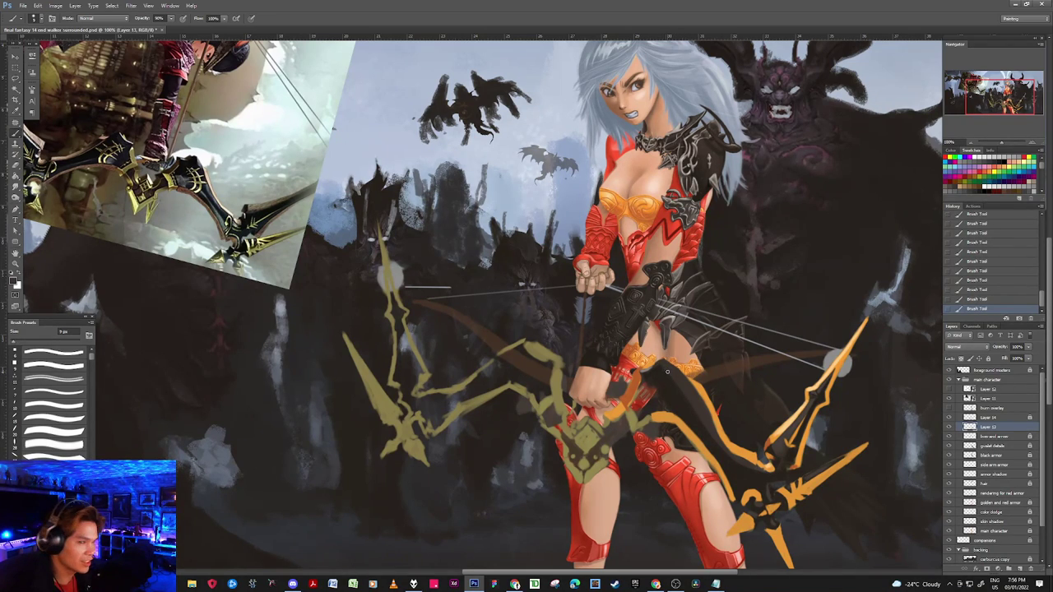
key(bracketright)
key(bracketright)
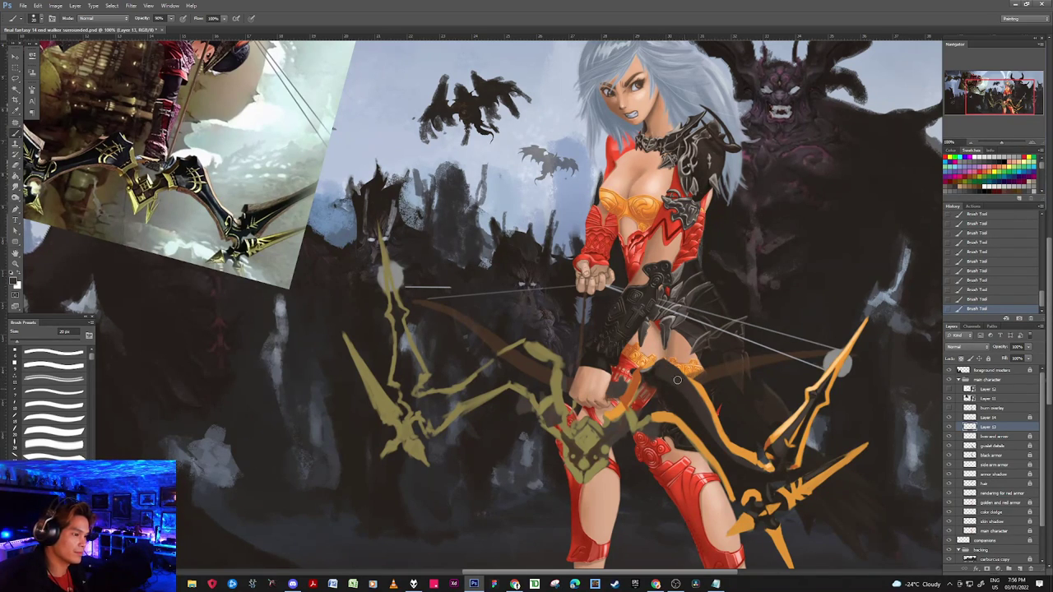
key(bracketleft)
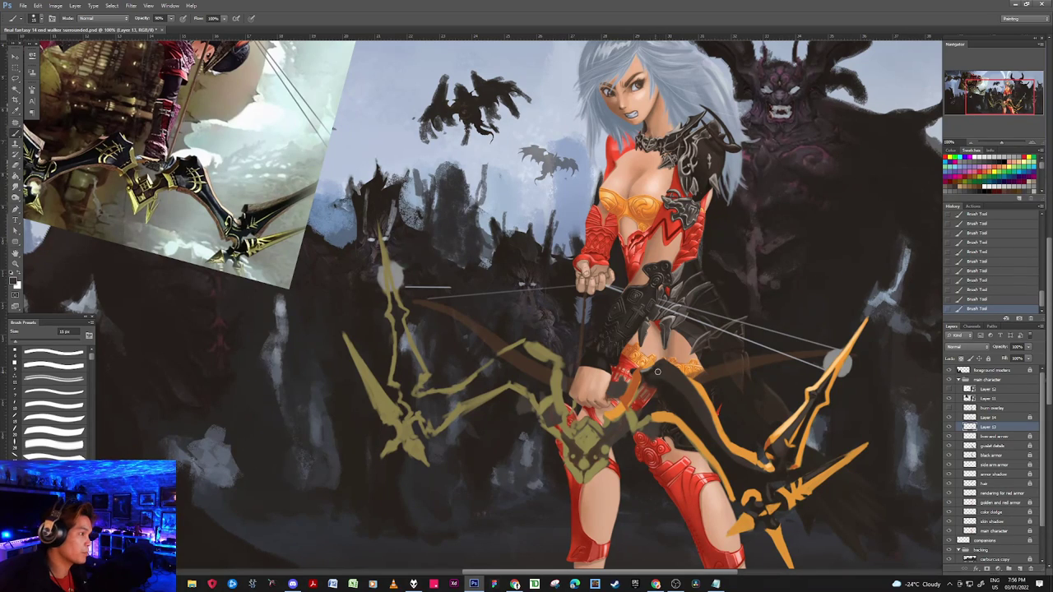
Step: Shade the grip beside the lower hand in sampled orange-red, and extend the lower trim's inner end in sampled orange at 10 px
alt+click(641, 376)
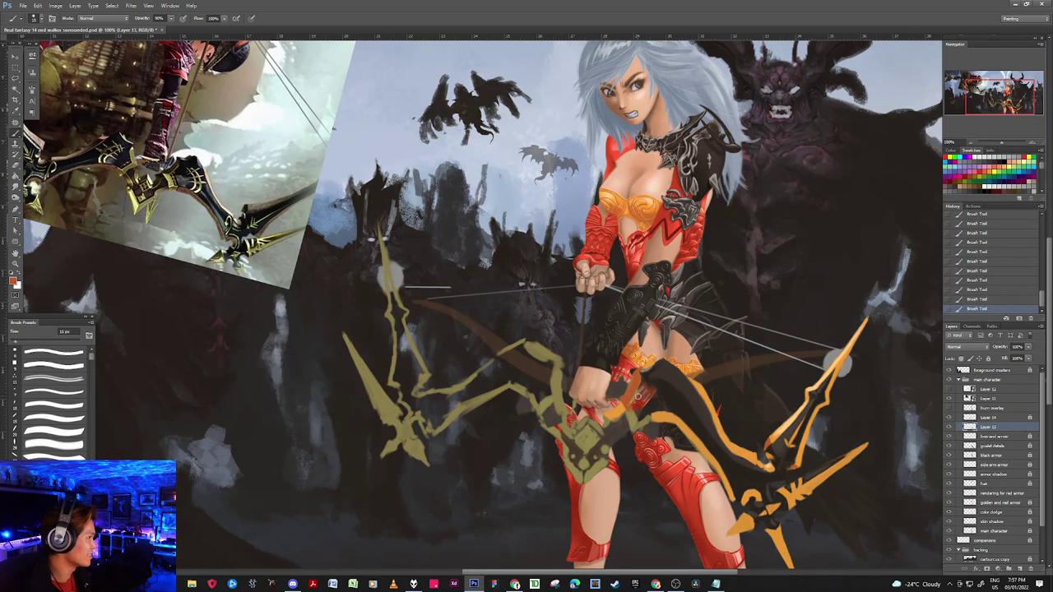
key(bracketleft)
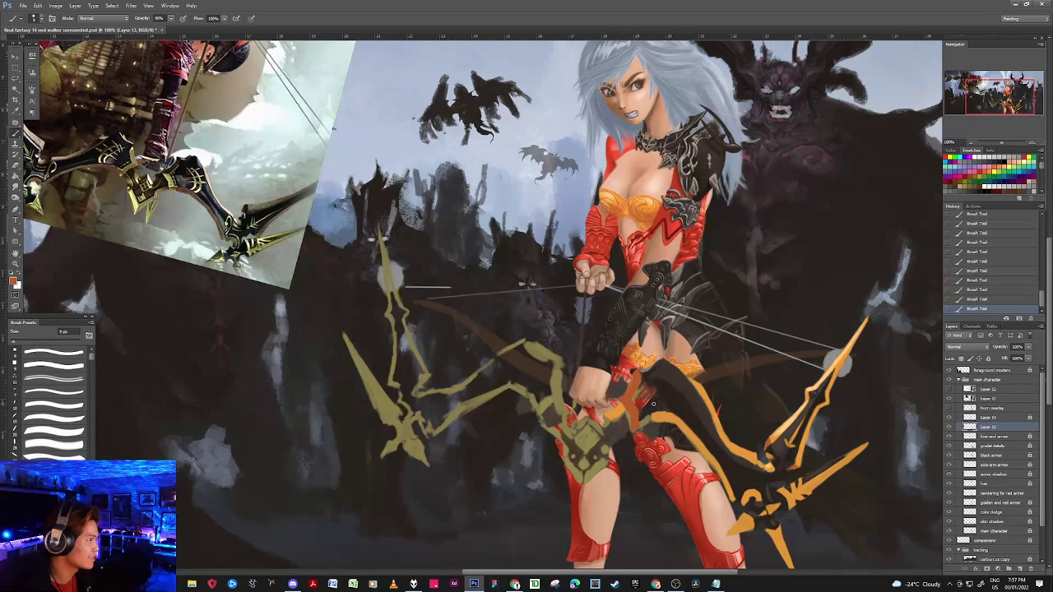
alt+click(656, 418)
key(])
drag(650, 418, 638, 425)
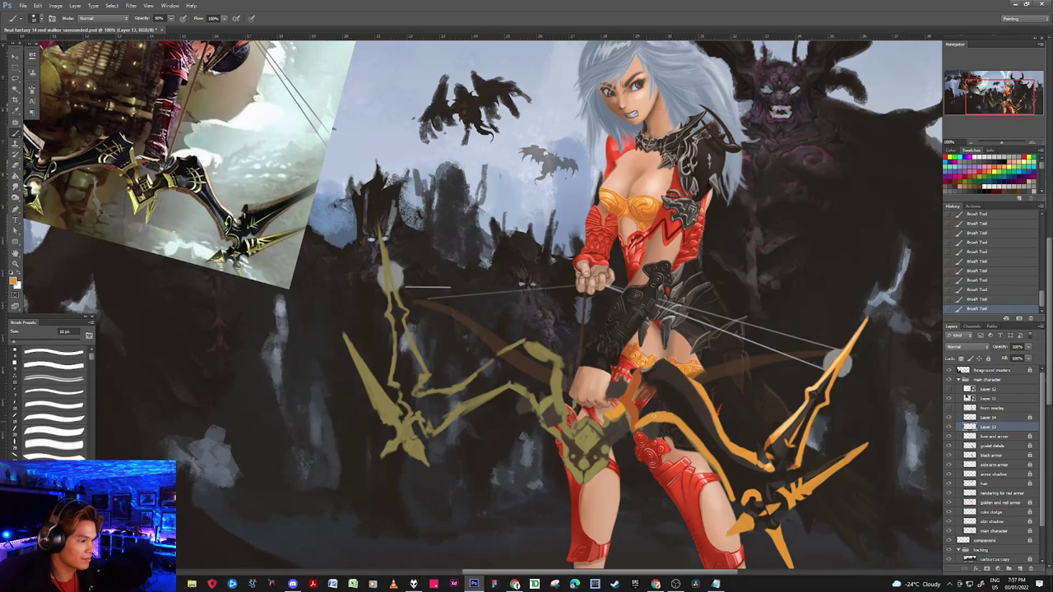
Step: Sample the limb's black and paint over the limb's inner end beside the grip, returning the brush to 10 px
alt+click(683, 405)
key(bracketright)
mouse_move(654, 391)
mouse_down()
mouse_move(642, 390)
mouse_move(671, 394)
mouse_up()
key(bracketleft)
key(bracketleft)
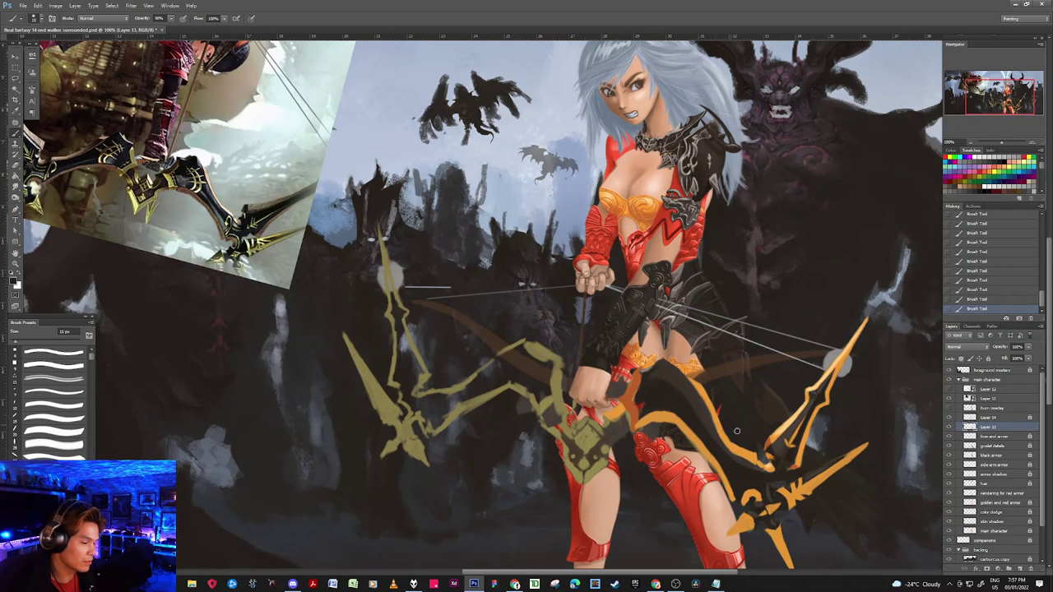
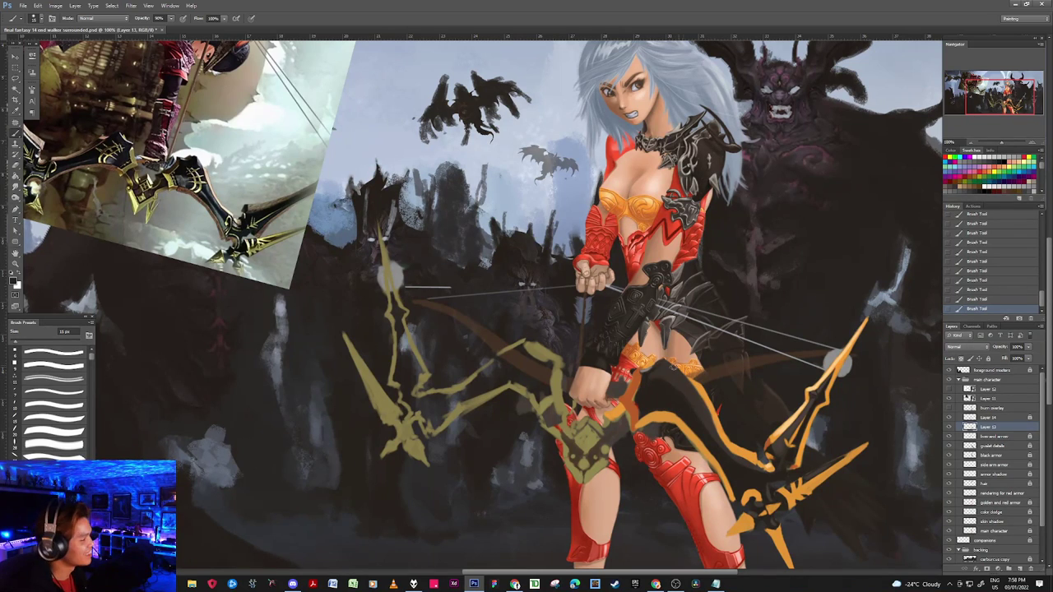
Step: Clean up the black edges between the trims down to the end joint with a brush of about 9 px
key(bracketleft)
key(bracketleft)
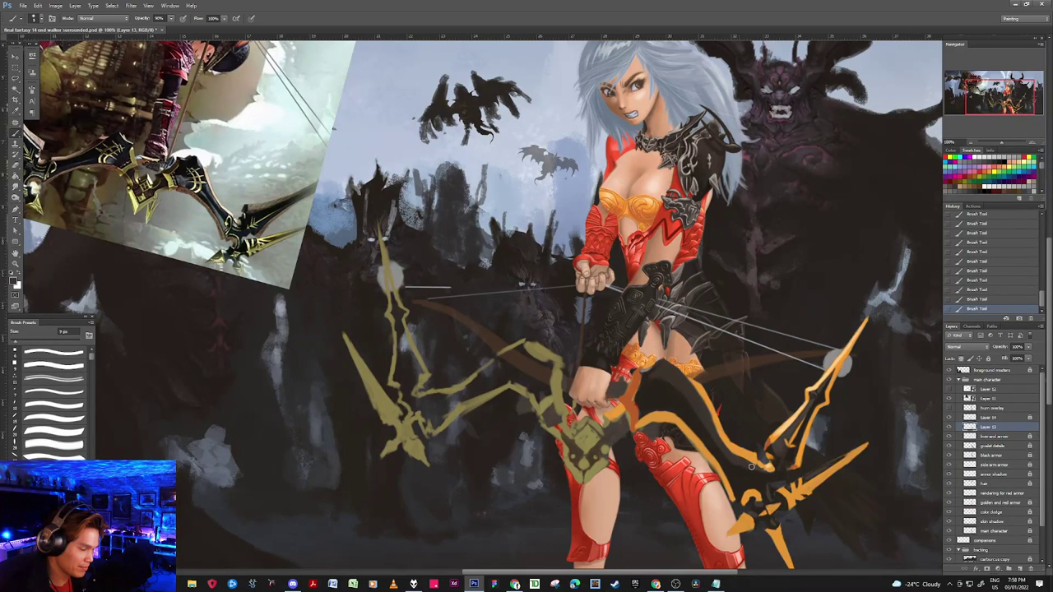
key(bracketright)
key(bracketright)
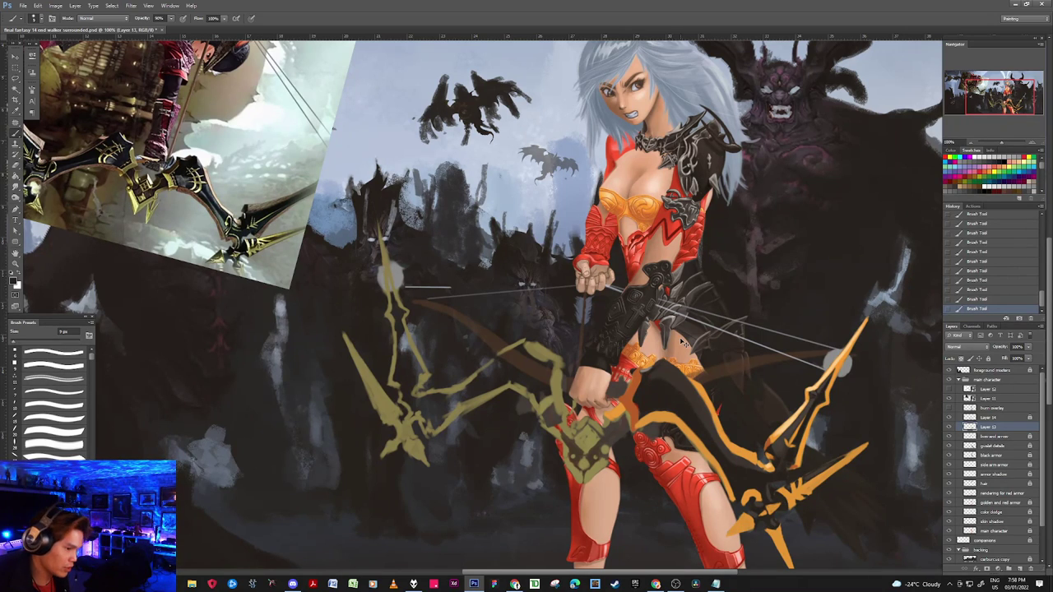
Step: Hide the reference image layer and review the whole painting with the interface panels hidden
key(ctrl+minus)
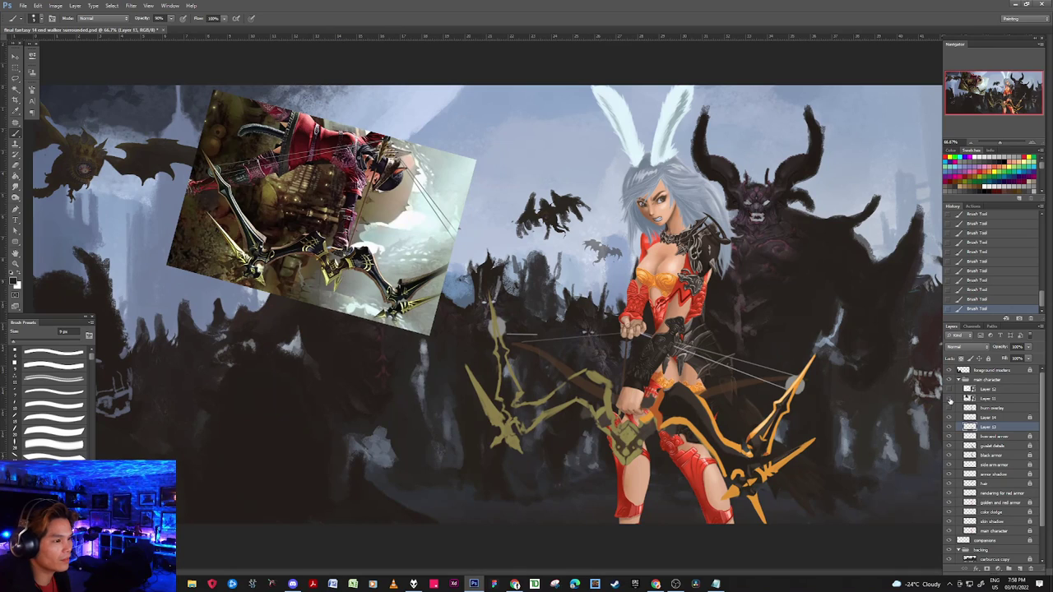
click(949, 399)
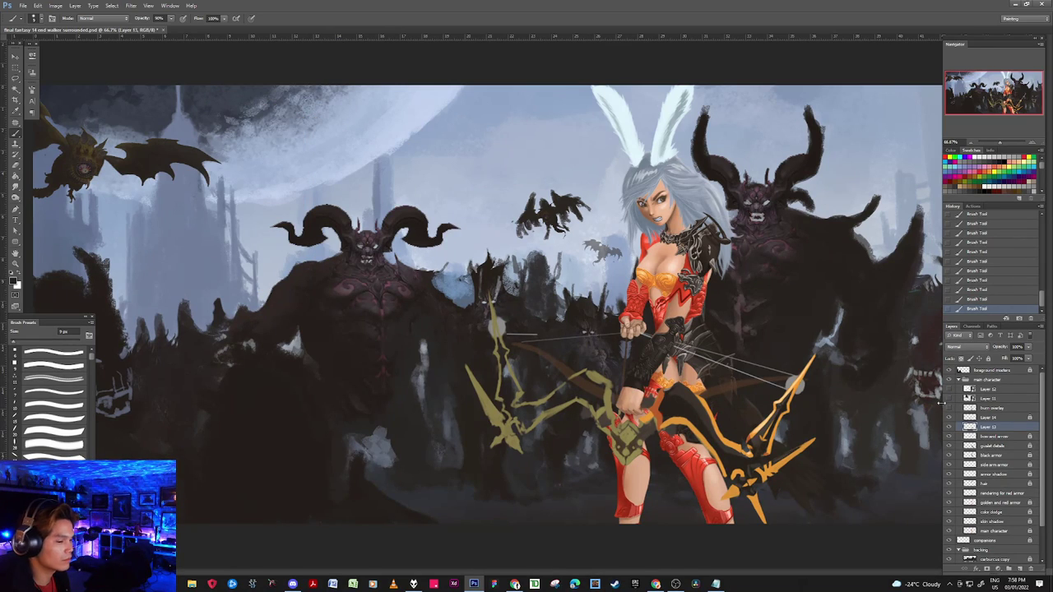
key(Tab)
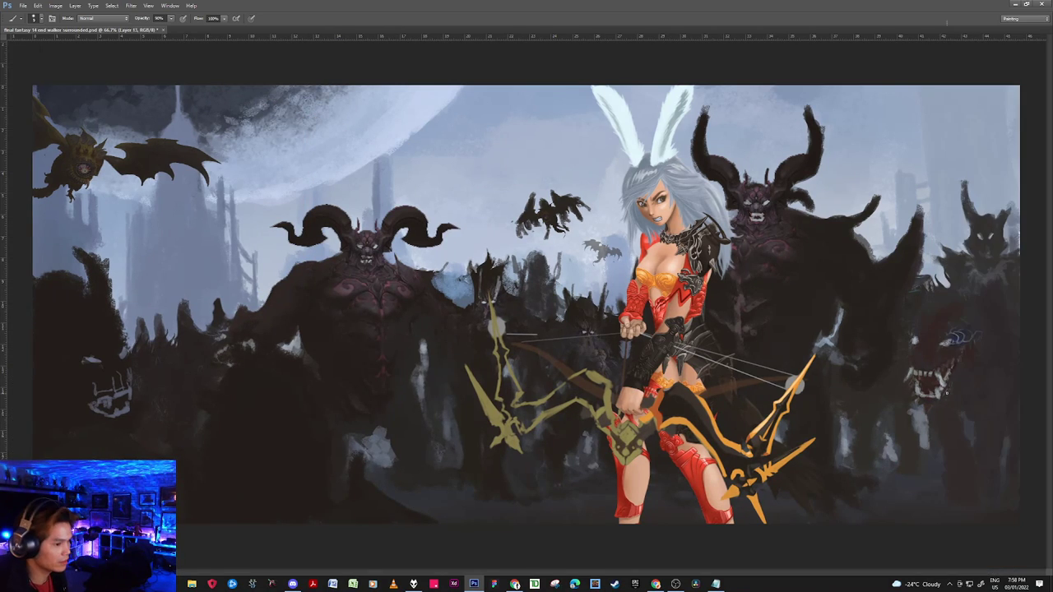
key(ctrl+z)
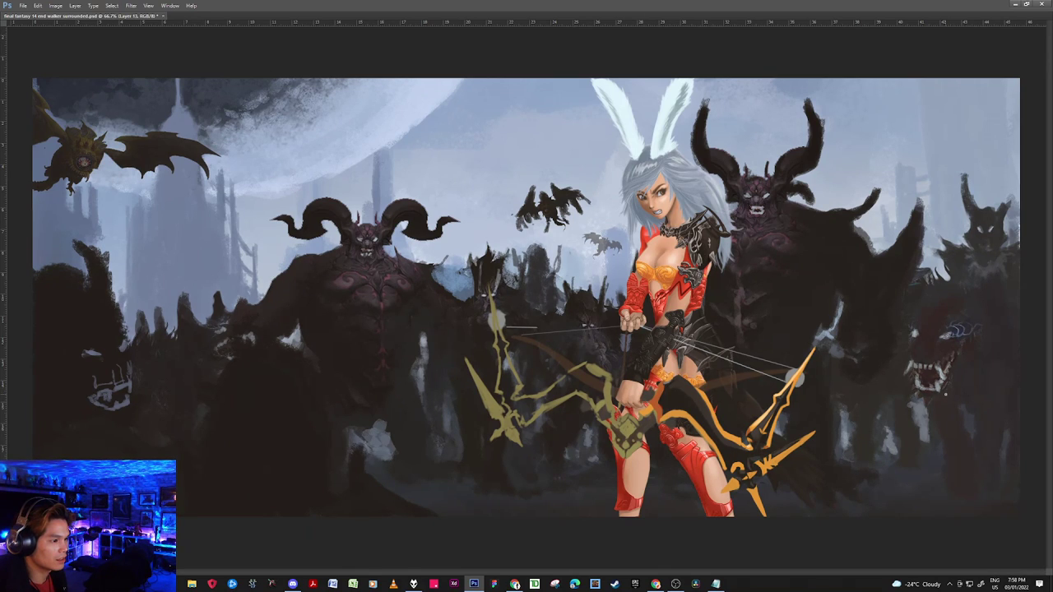
key(Tab)
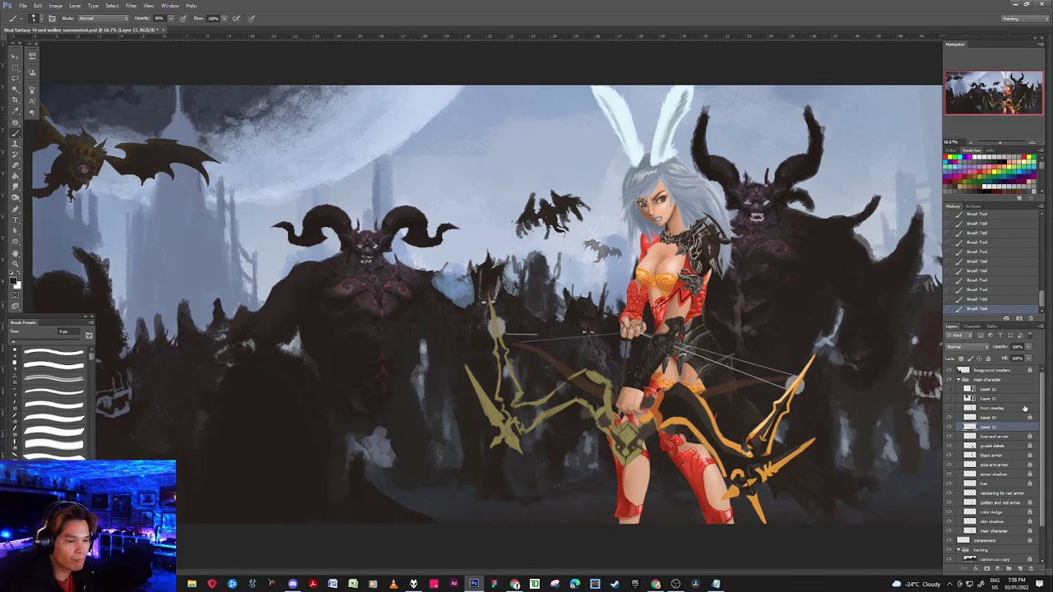
mouse_move(1044, 393)
mouse_down()
mouse_move(1042, 418)
mouse_move(1041, 390)
mouse_up()
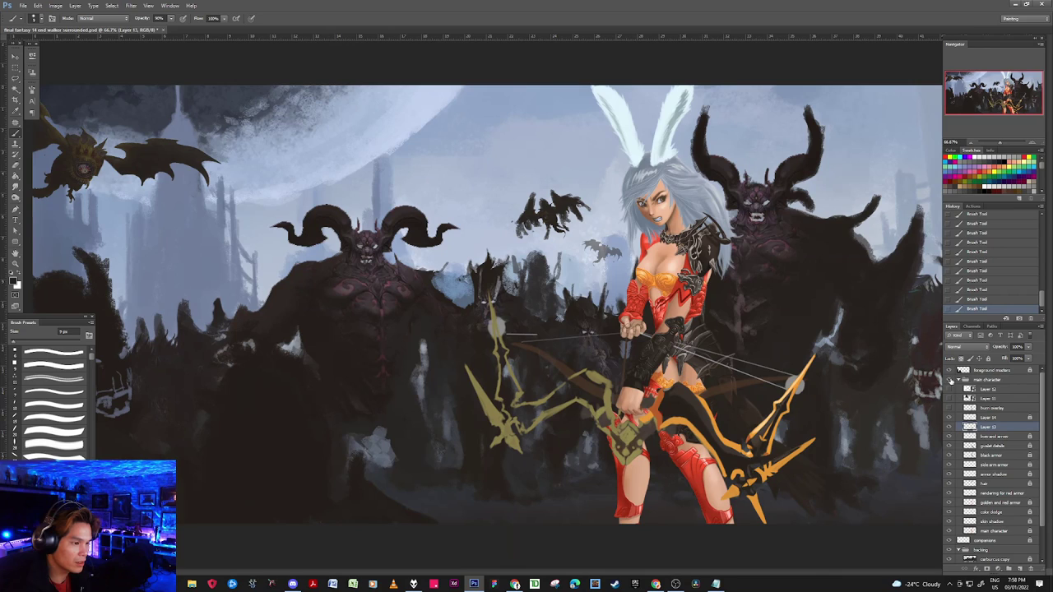
Step: Hide the main character group and the backing layers above Layer 8 to examine the early grey background
click(949, 380)
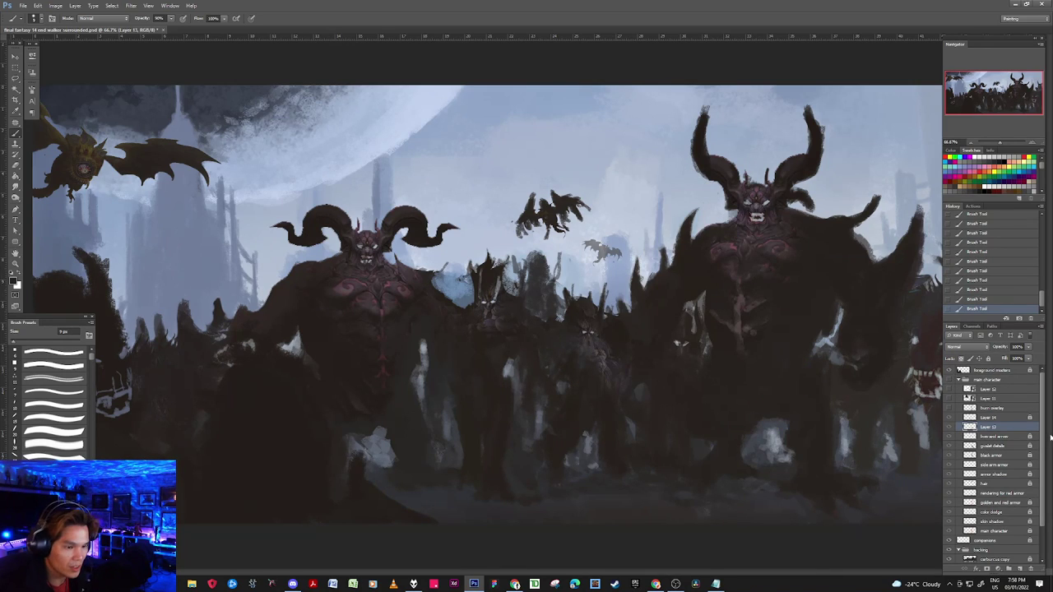
scroll(1045, 451, down, 1)
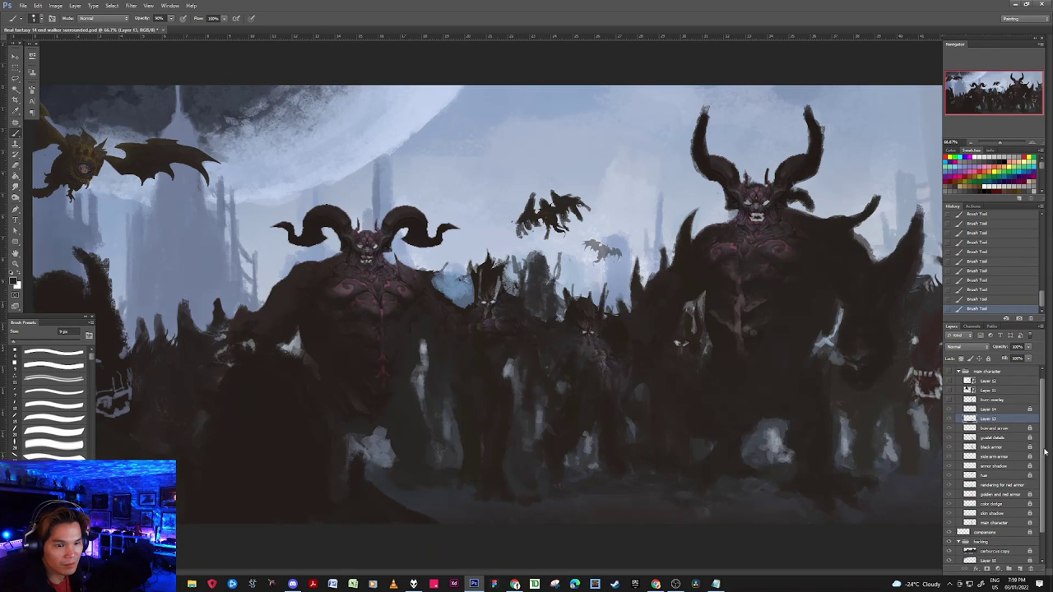
scroll(1045, 451, down, 3)
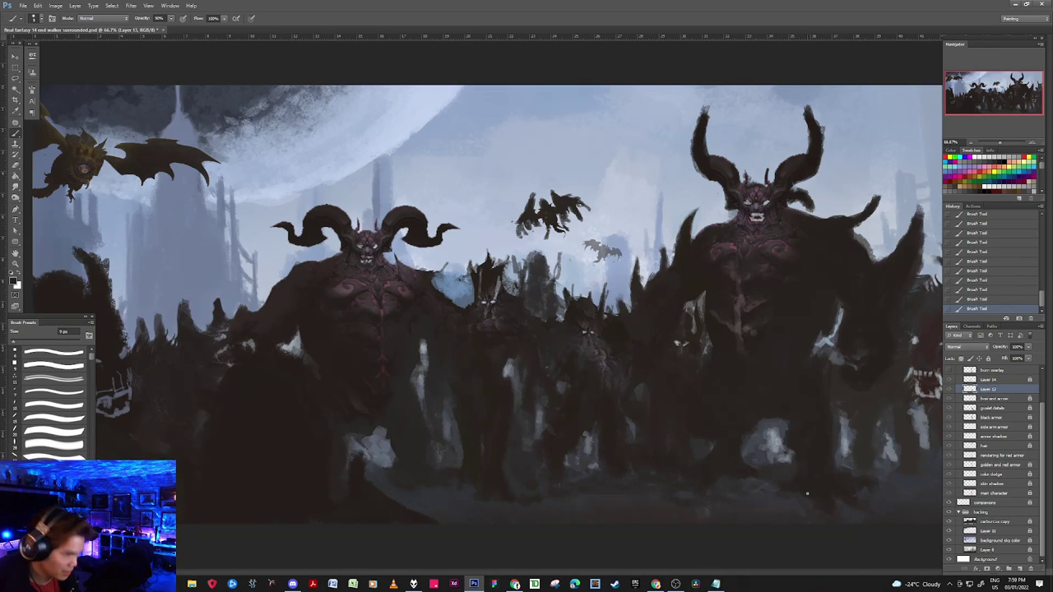
key(ctrl+minus)
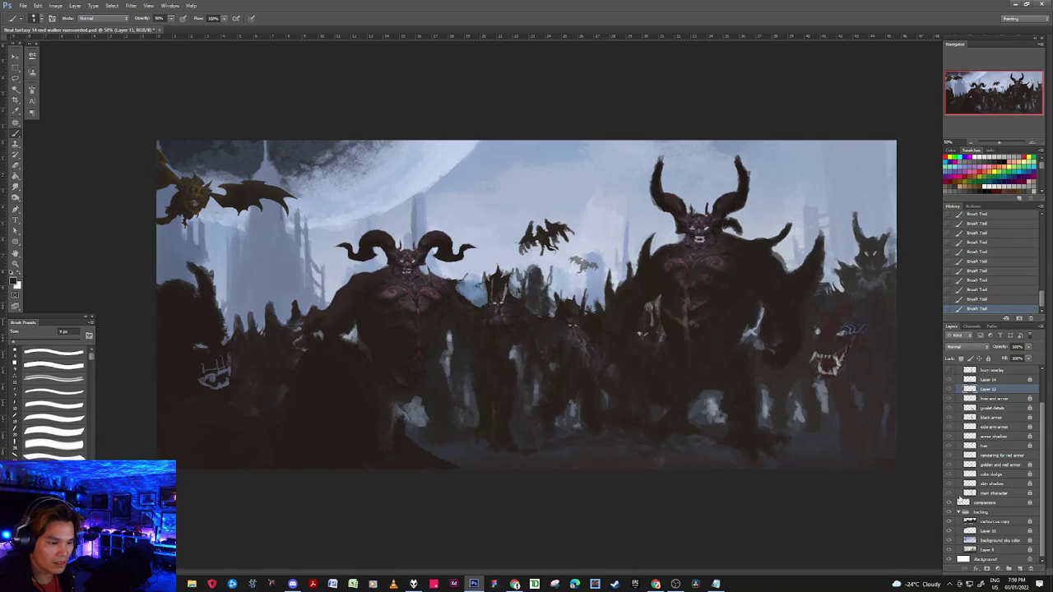
drag(949, 523, 951, 550)
click(951, 549)
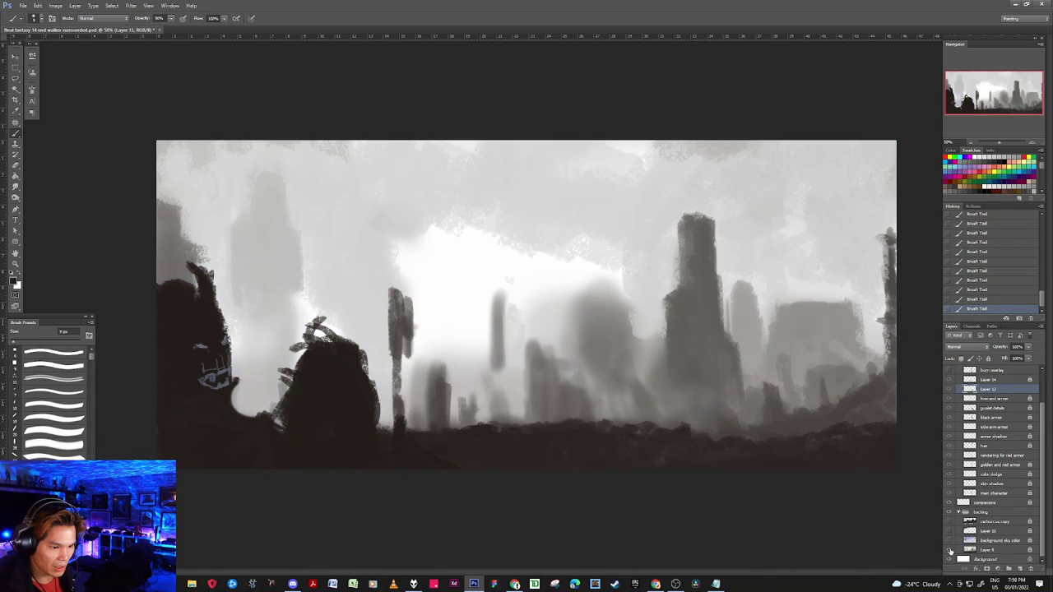
Step: Hide Layer 8 and the foreground monsters layer to leave only the plain white background
click(950, 551)
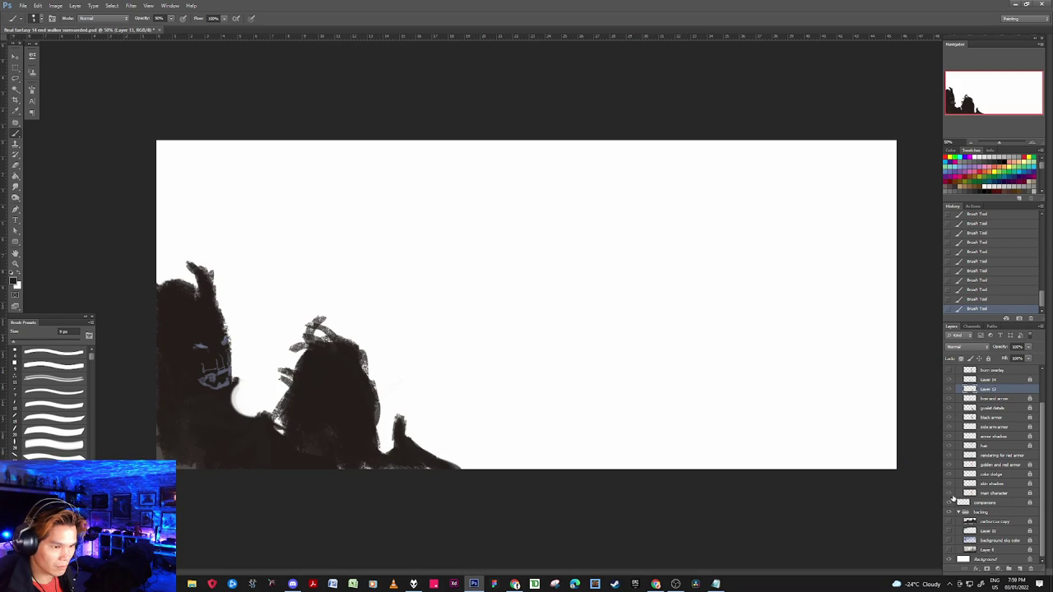
drag(1042, 429, 1041, 380)
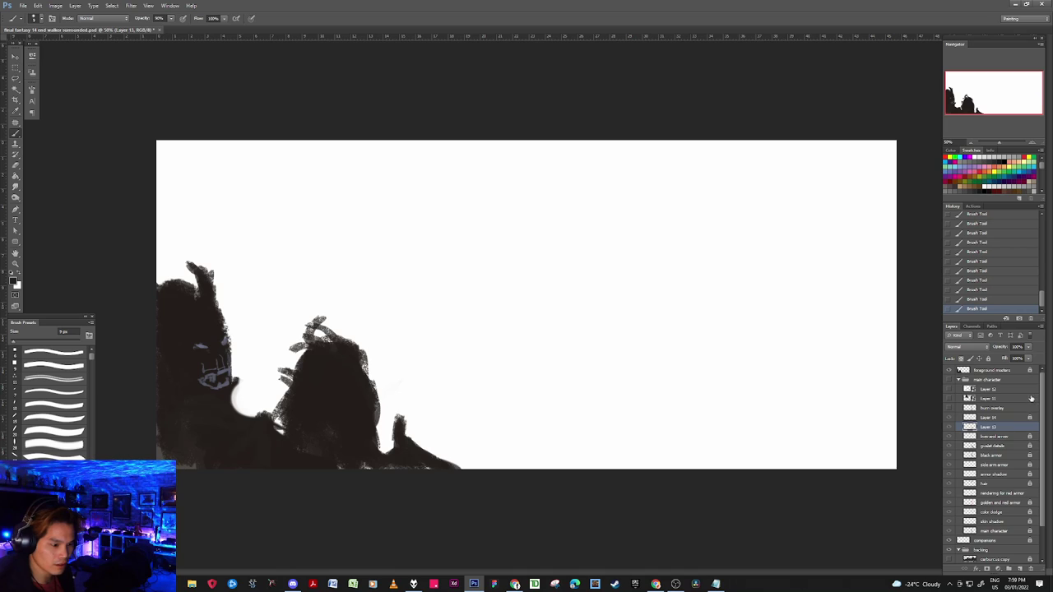
click(949, 370)
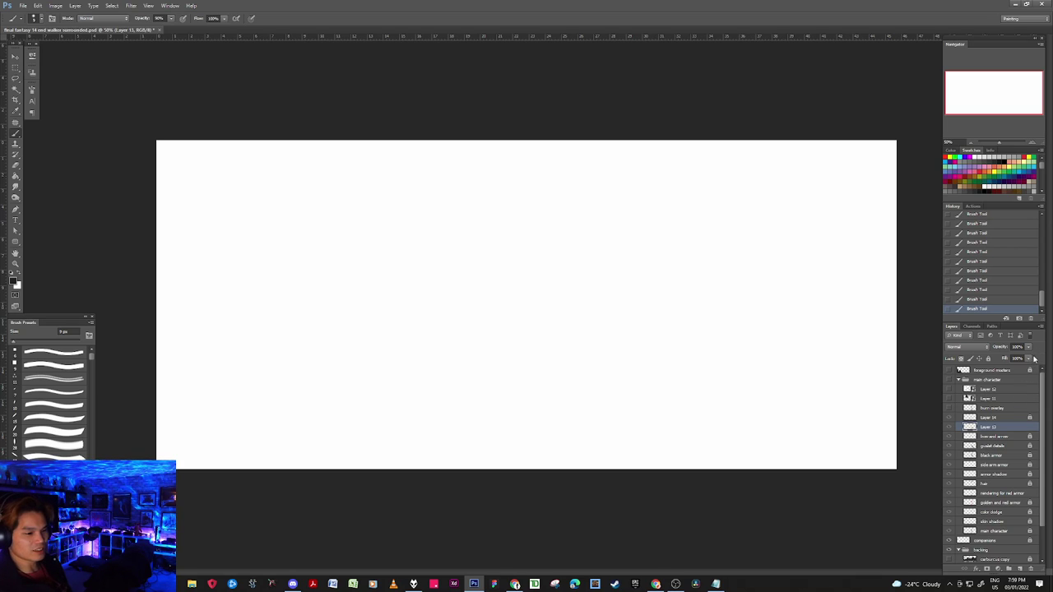
drag(1043, 397, 1041, 436)
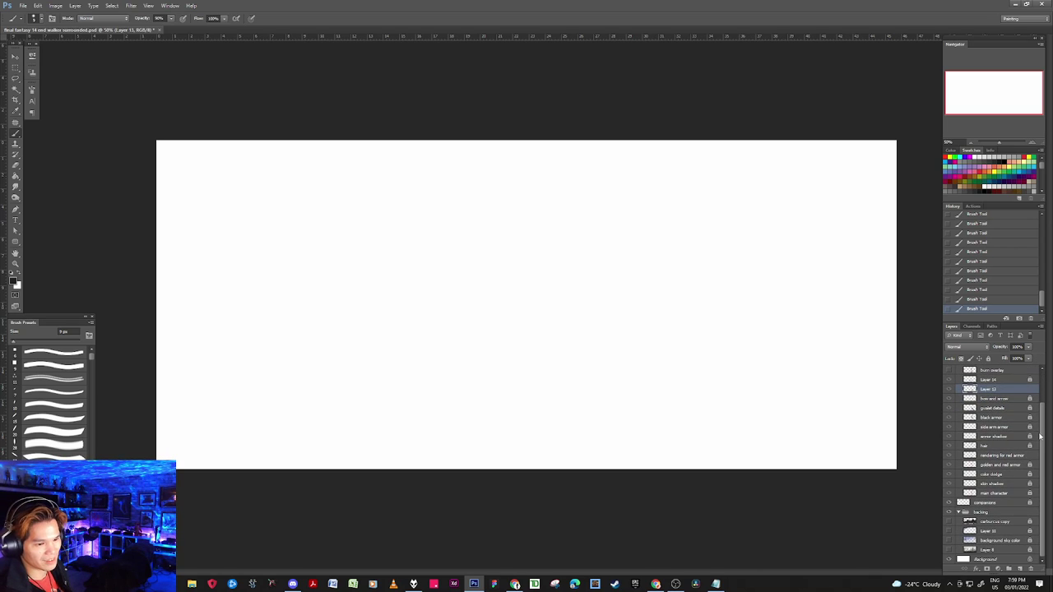
Step: Show the backing layers one after another, from grey Layer 8 through the blue sky colour to the demon crowd
click(949, 542)
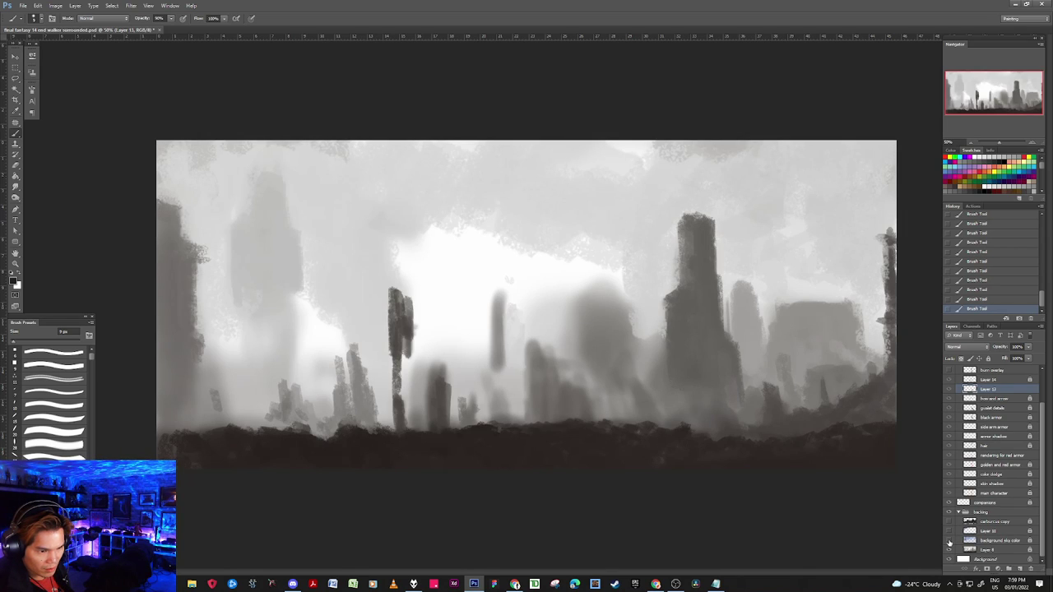
click(948, 533)
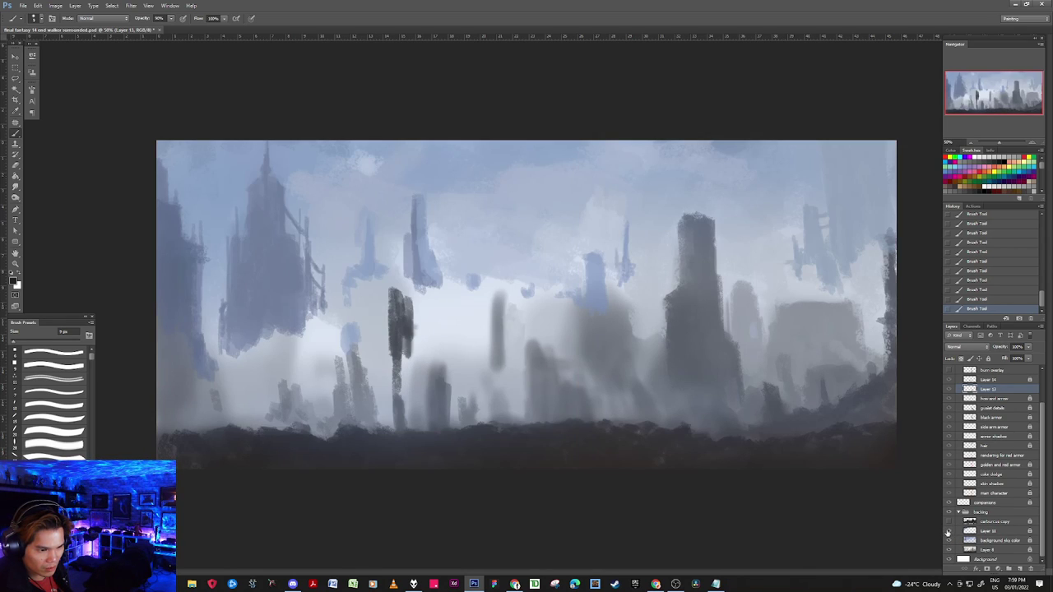
click(948, 522)
click(949, 522)
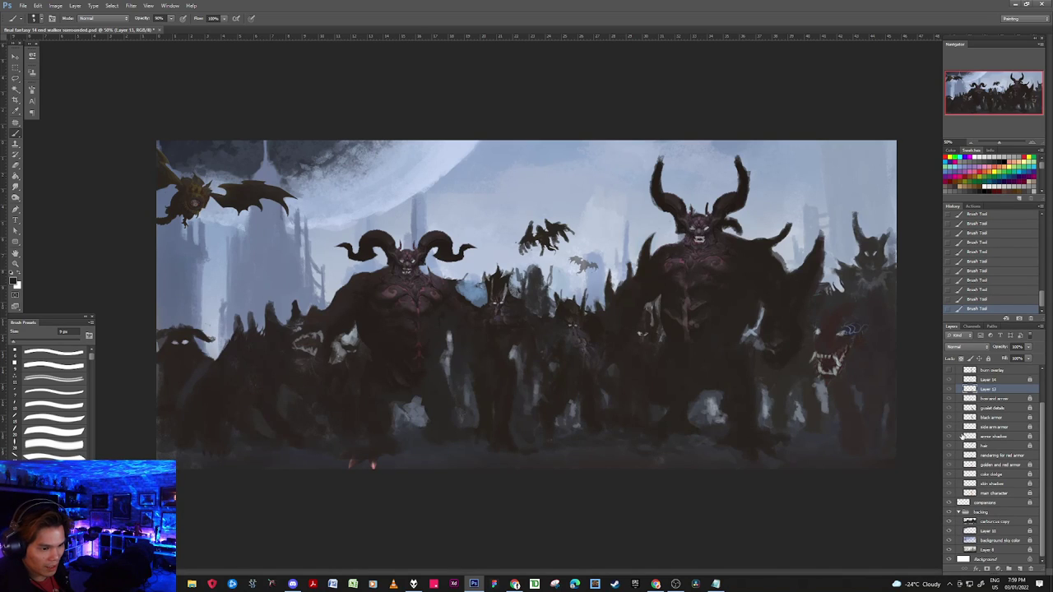
Step: Show the foreground monsters layer and the main character group again
drag(1041, 428, 1043, 392)
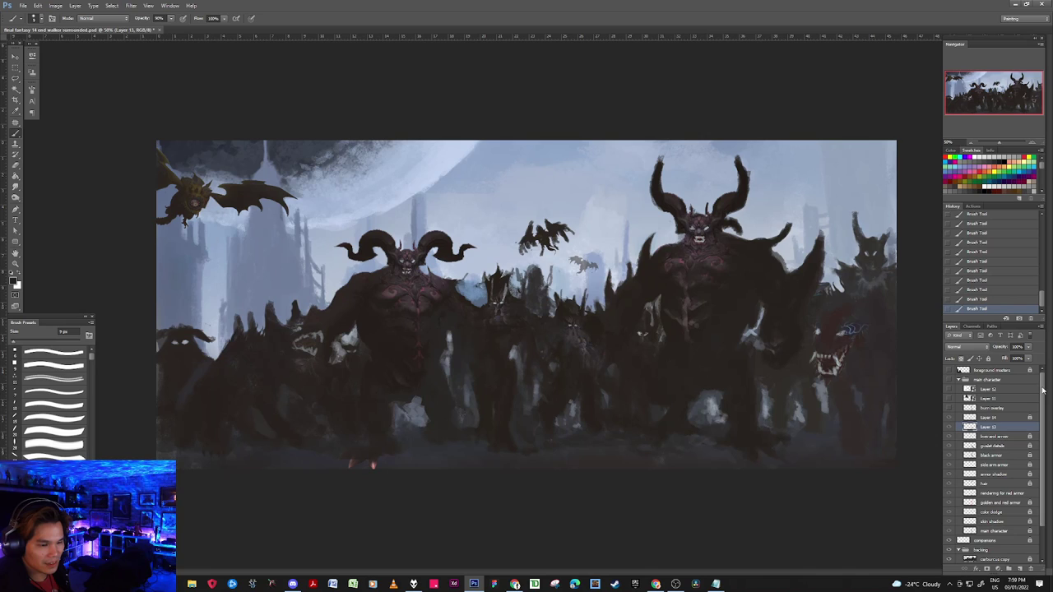
click(949, 371)
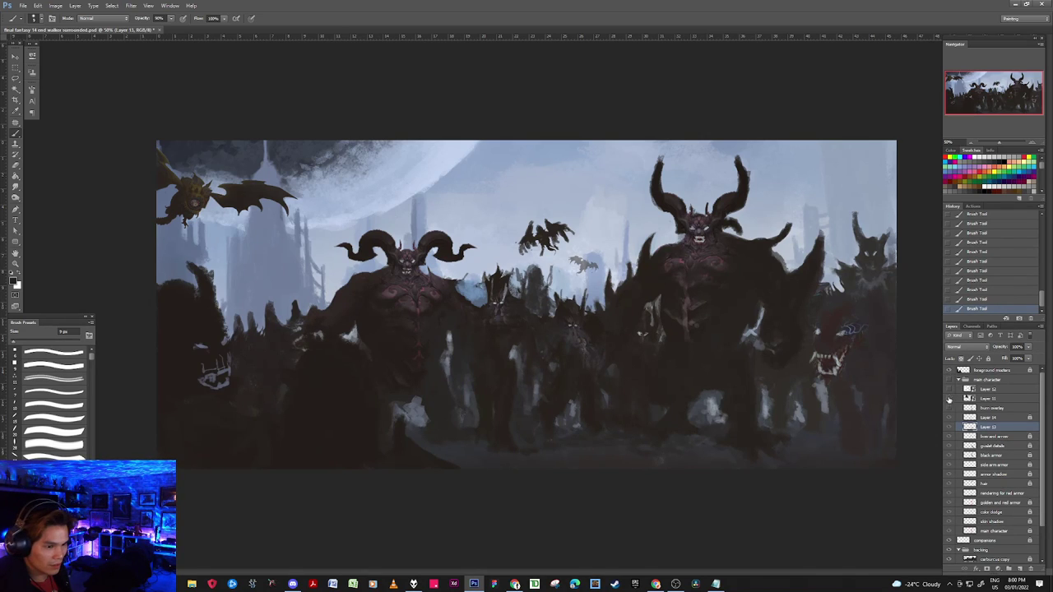
click(951, 380)
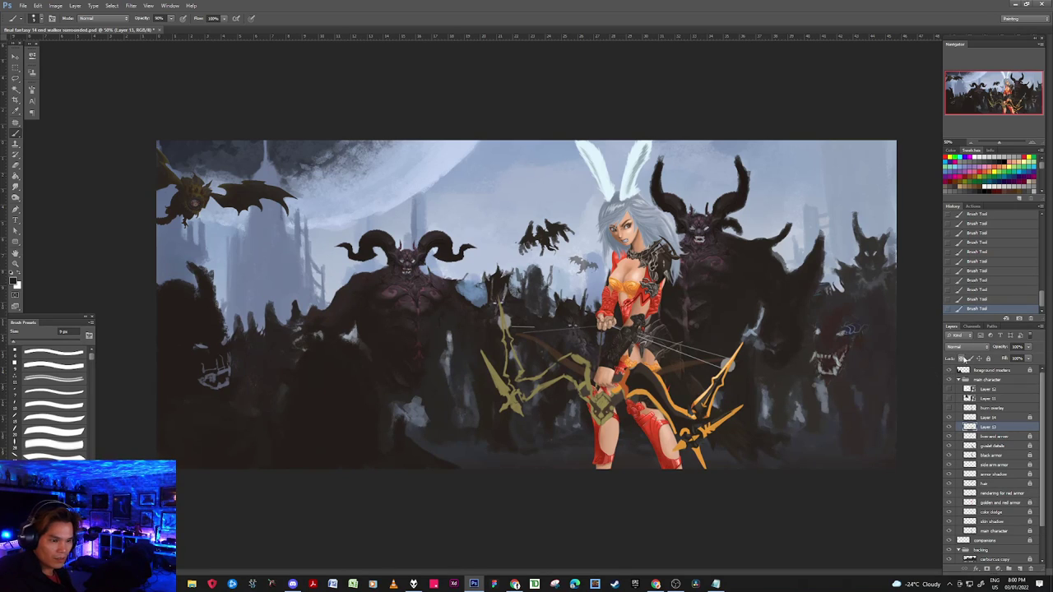
Step: Hide Layer 14, Layer 13 and the bow and arrow layer so the archer stands without any bow
click(948, 418)
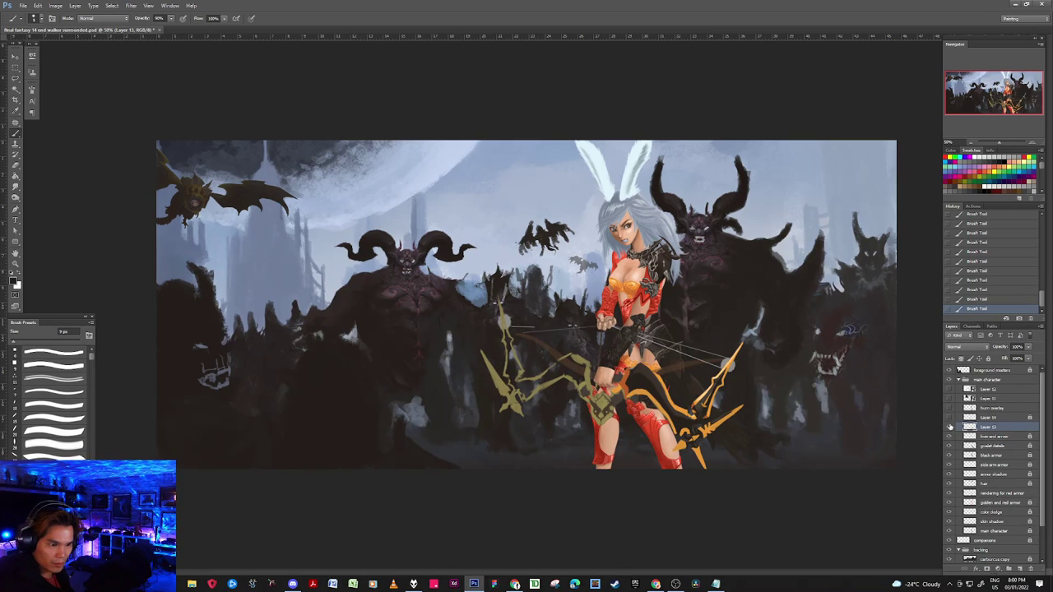
click(949, 427)
click(949, 437)
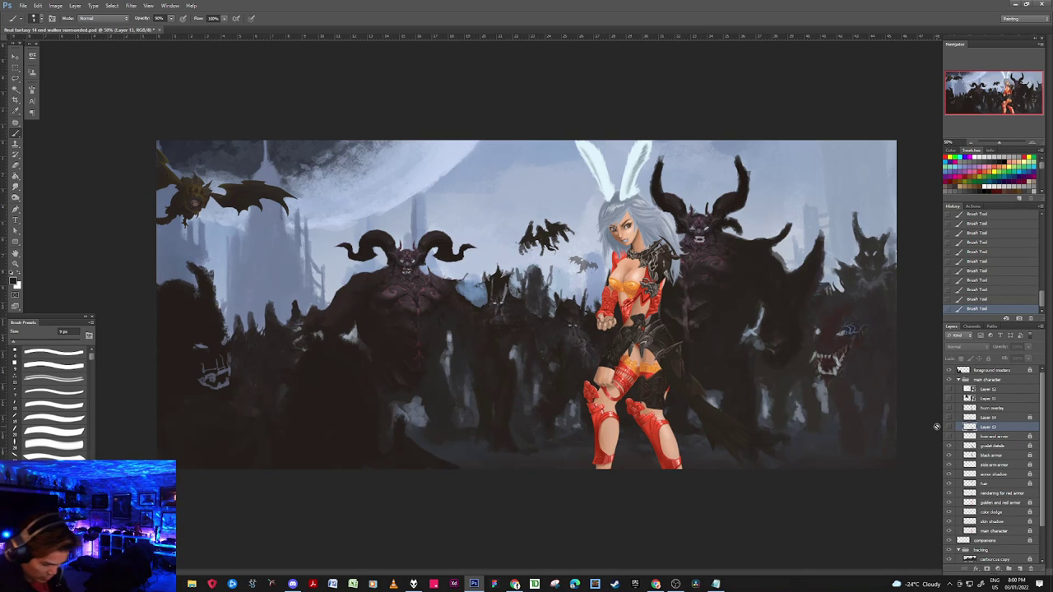
Step: Examine the archer's face, armor and legs up close at 100% zoom
key(ctrl+plus)
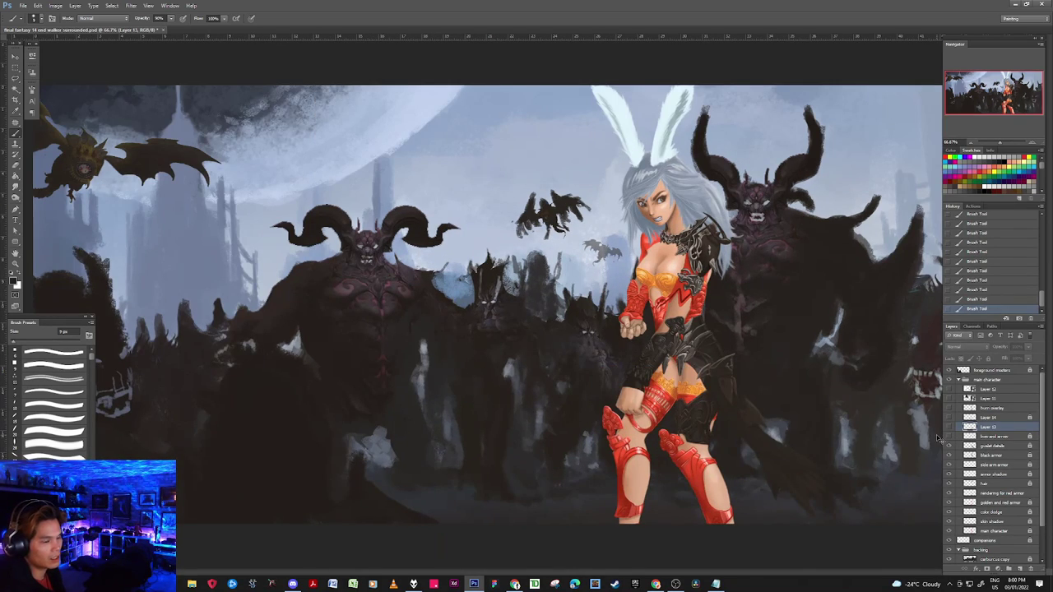
key(ctrl+plus)
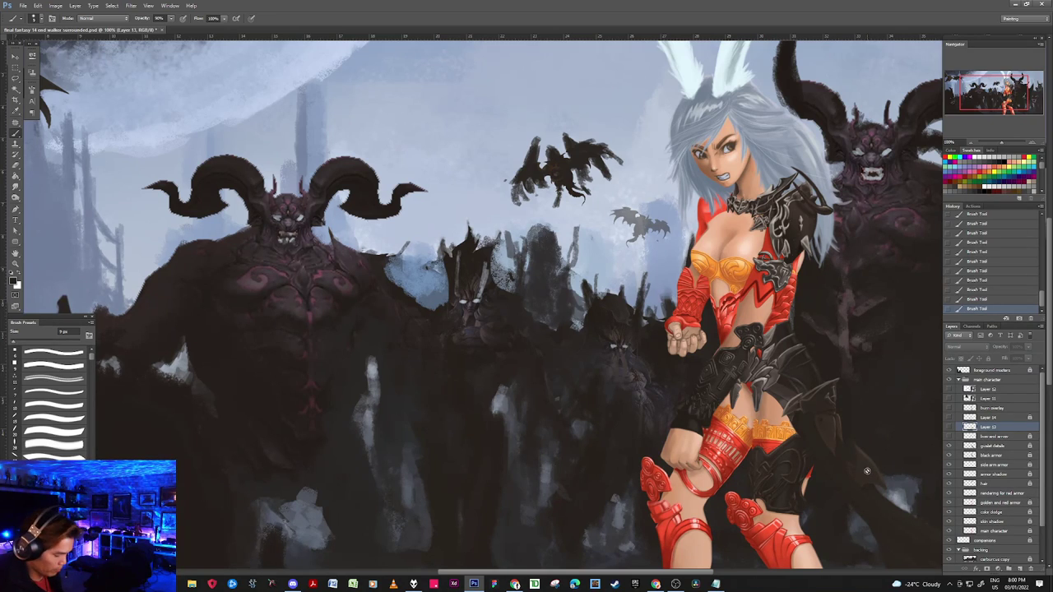
key(v)
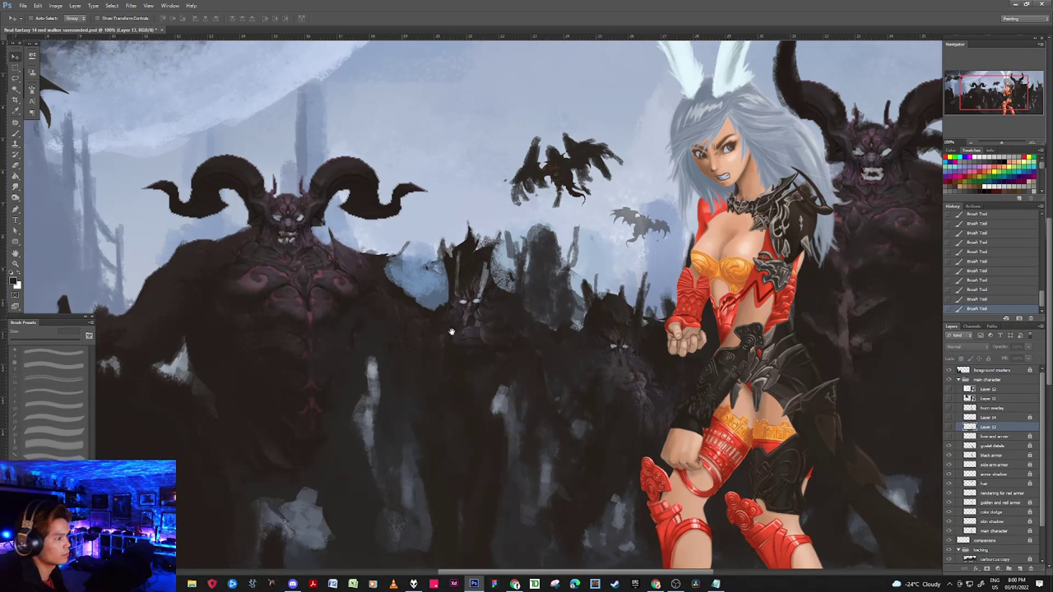
mouse_move(784, 409)
mouse_down()
mouse_move(682, 494)
mouse_move(673, 516)
mouse_move(685, 425)
mouse_up()
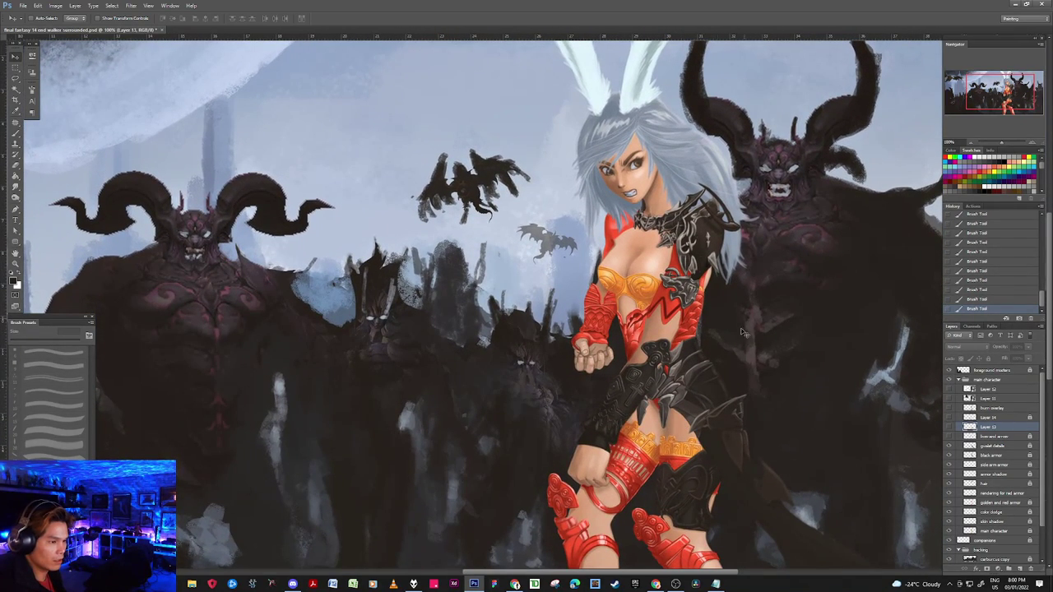
mouse_move(714, 481)
mouse_down()
mouse_move(688, 254)
mouse_move(692, 309)
mouse_up()
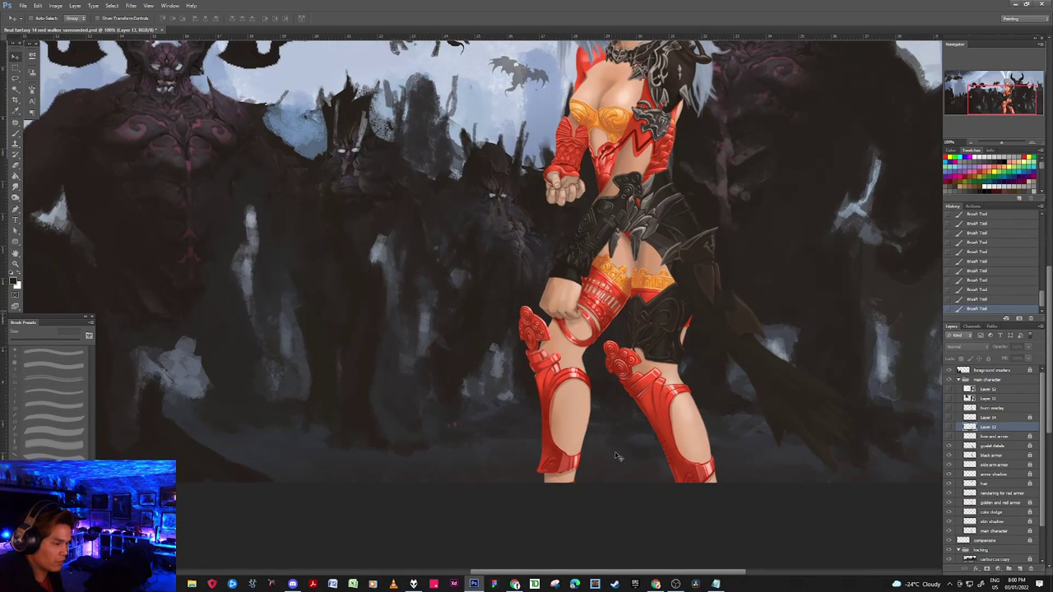
drag(683, 358, 668, 479)
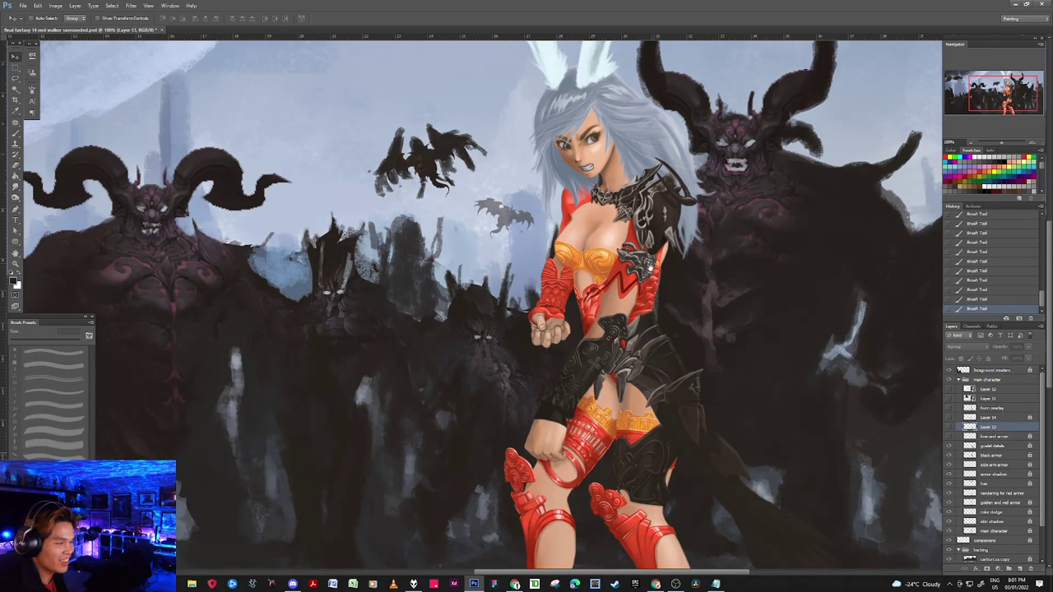
drag(676, 352, 691, 287)
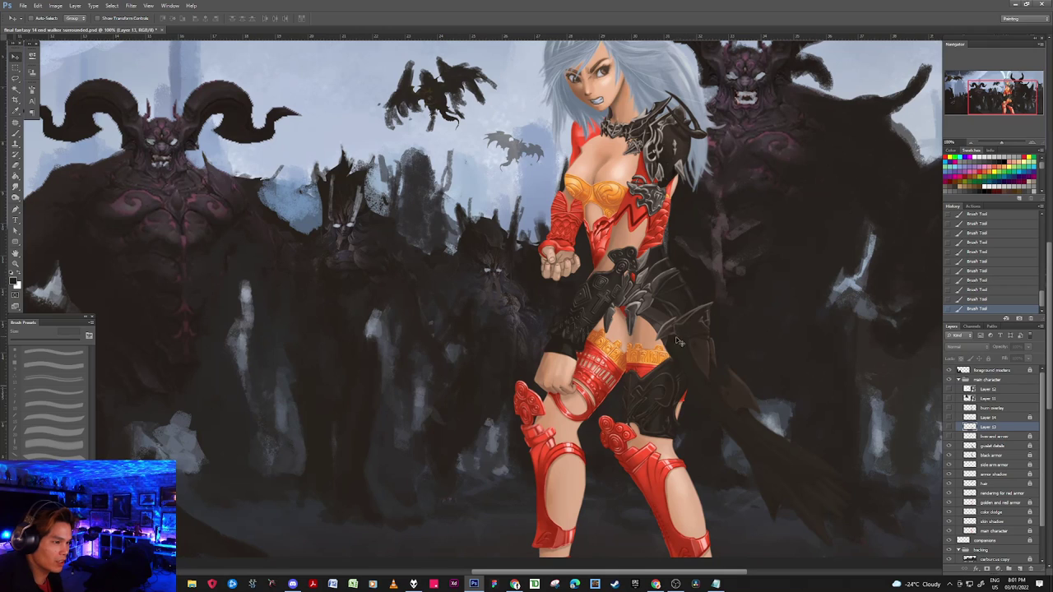
mouse_move(712, 348)
mouse_down()
mouse_move(720, 385)
mouse_move(721, 356)
mouse_up()
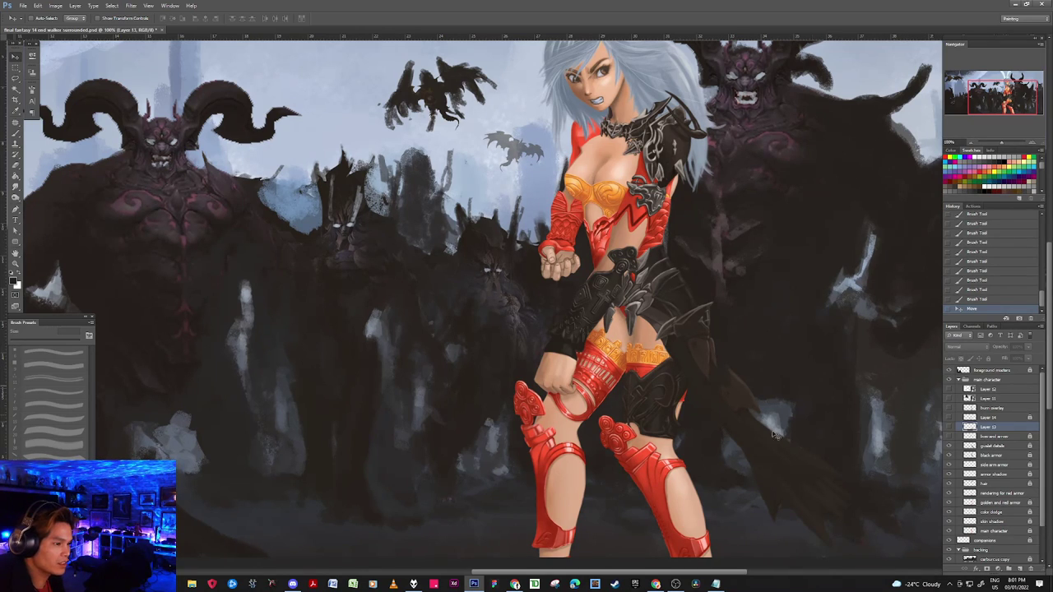
key(alt)
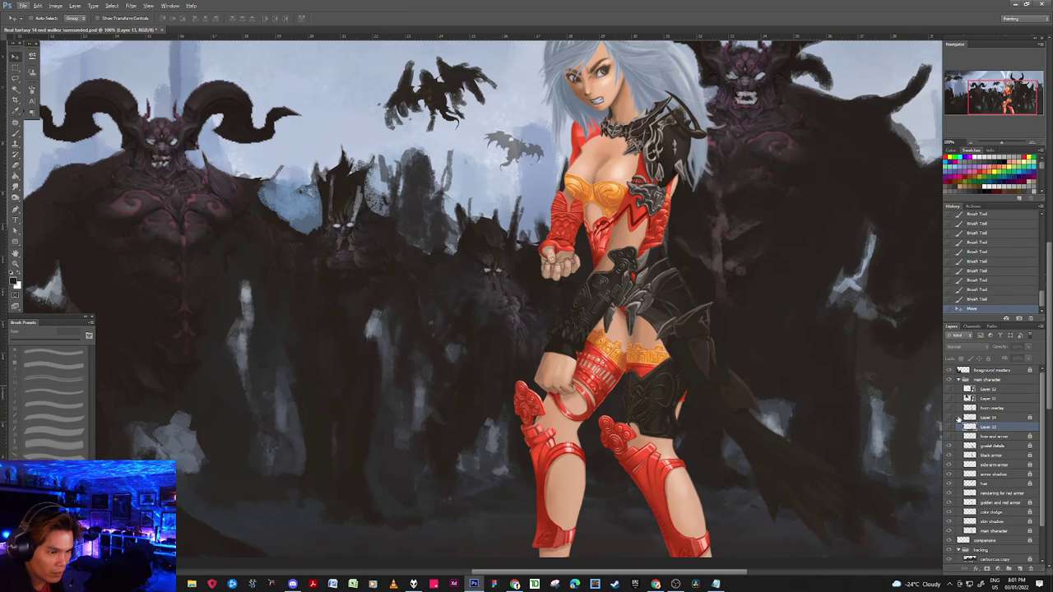
click(950, 418)
click(950, 427)
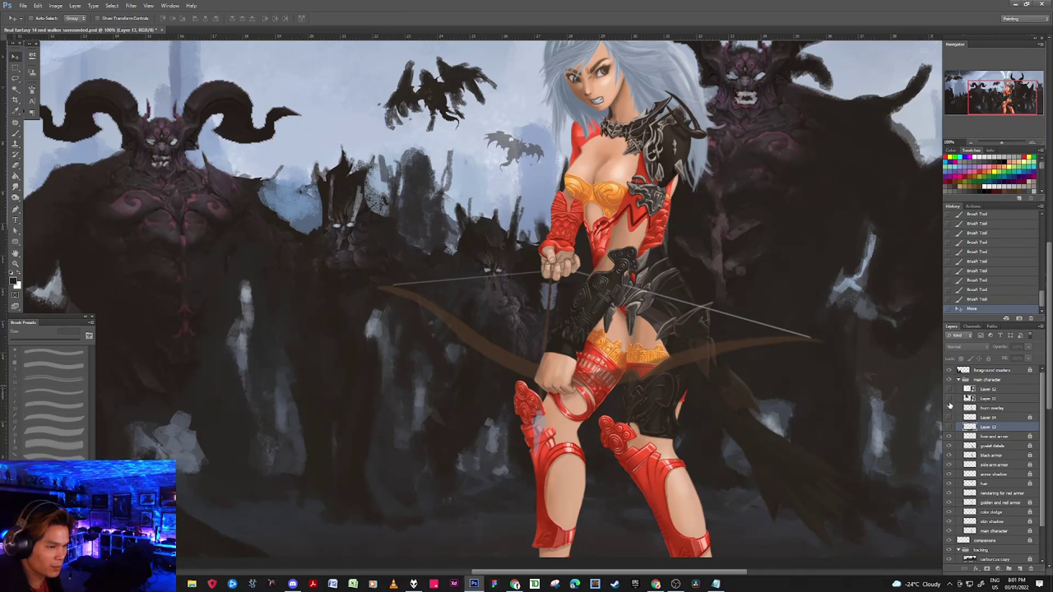
click(949, 401)
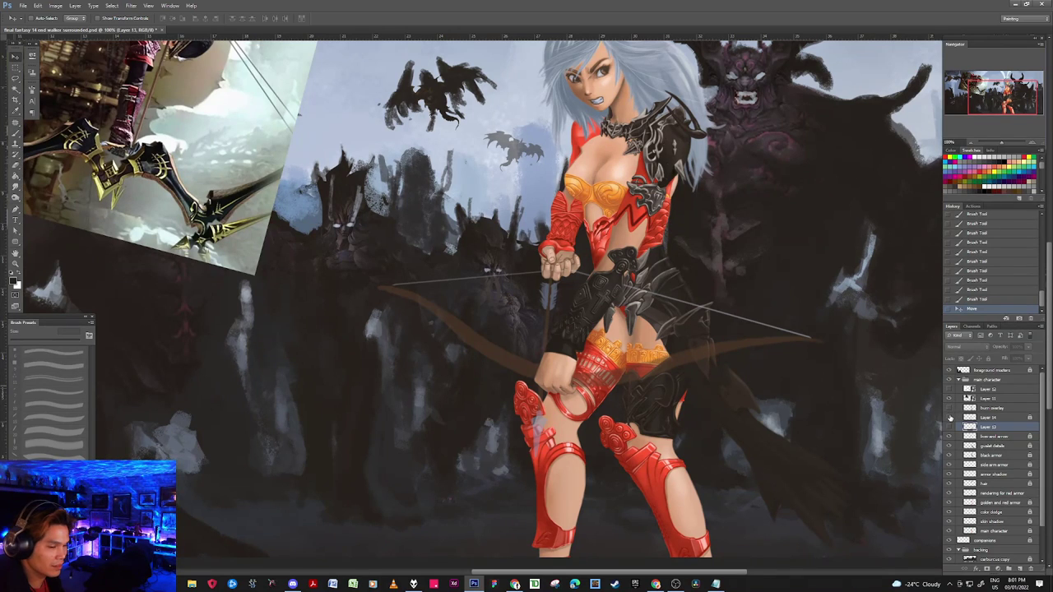
click(949, 427)
click(949, 427)
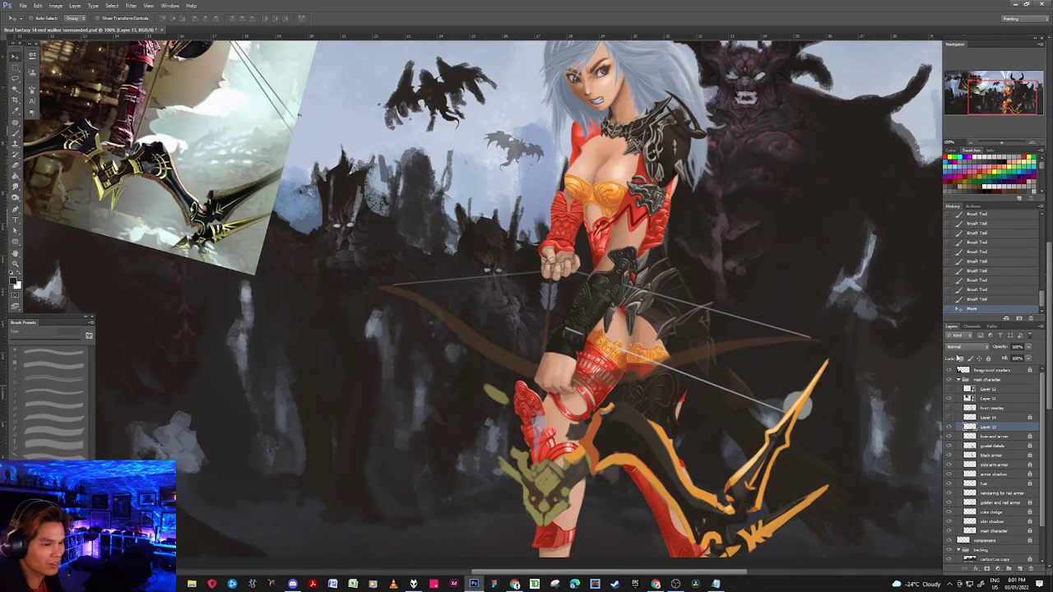
click(982, 300)
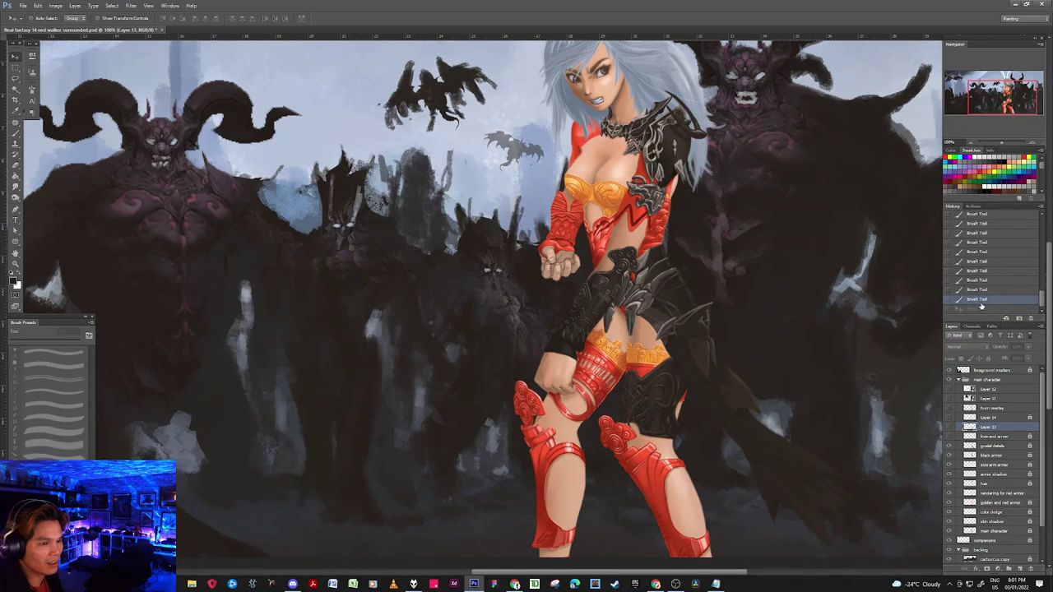
Step: Show Layer 13 and the bow and arrow layer, toggling the old brown bow to compare it with the new one
click(949, 427)
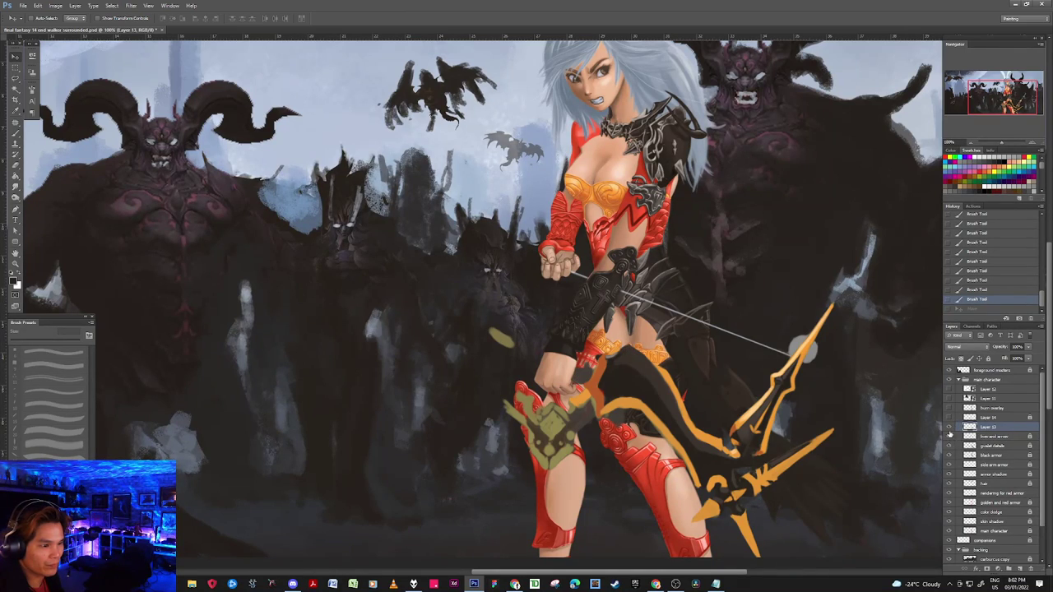
click(950, 428)
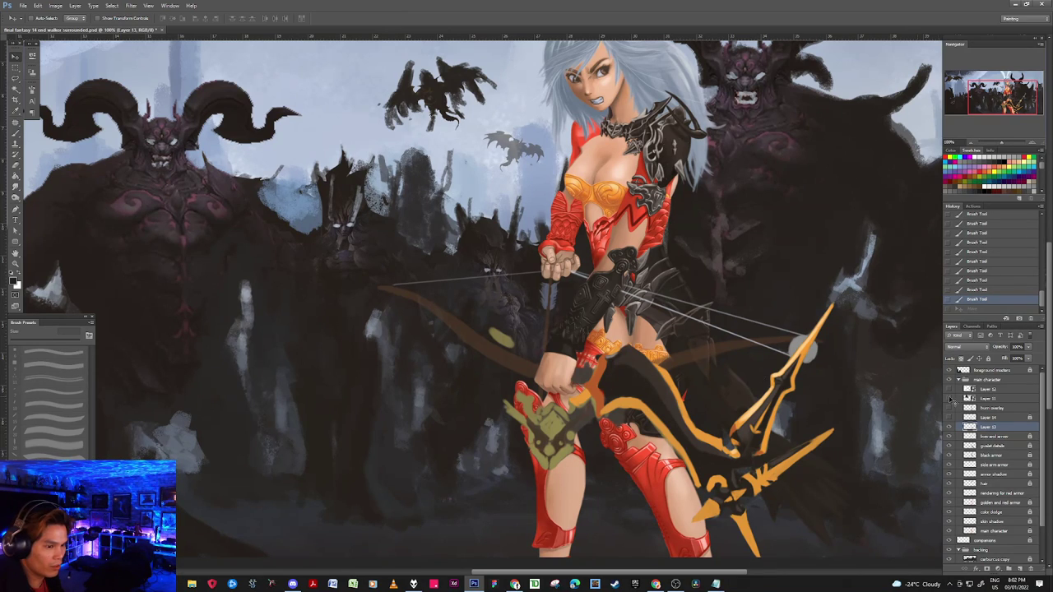
click(948, 436)
click(949, 436)
click(949, 437)
click(949, 437)
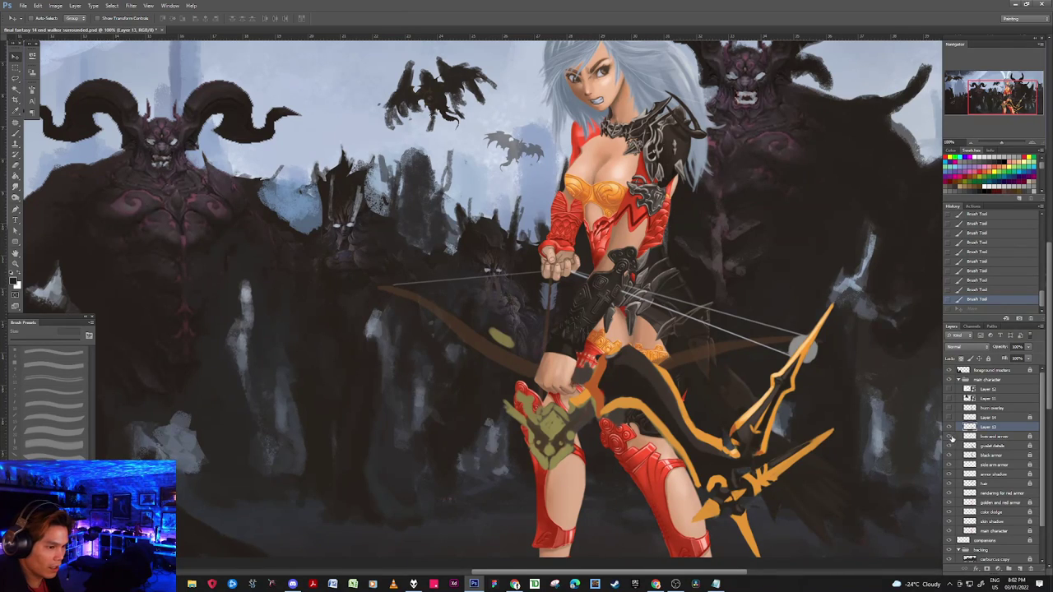
Step: Select the burn overlay layer and preview its shading effect on the archer, leaving it hidden
click(991, 408)
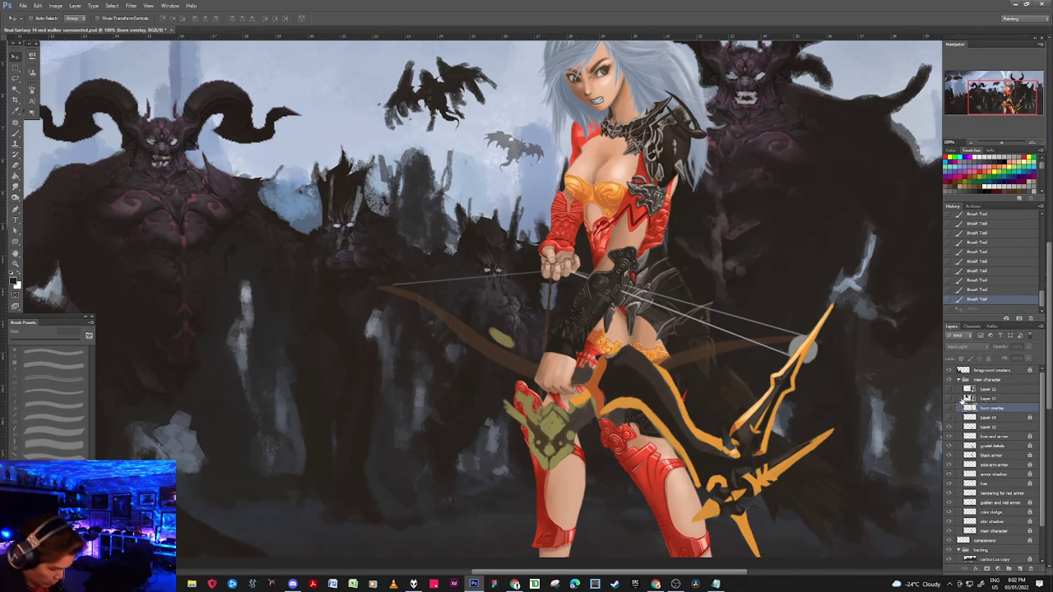
key(ctrl+minus)
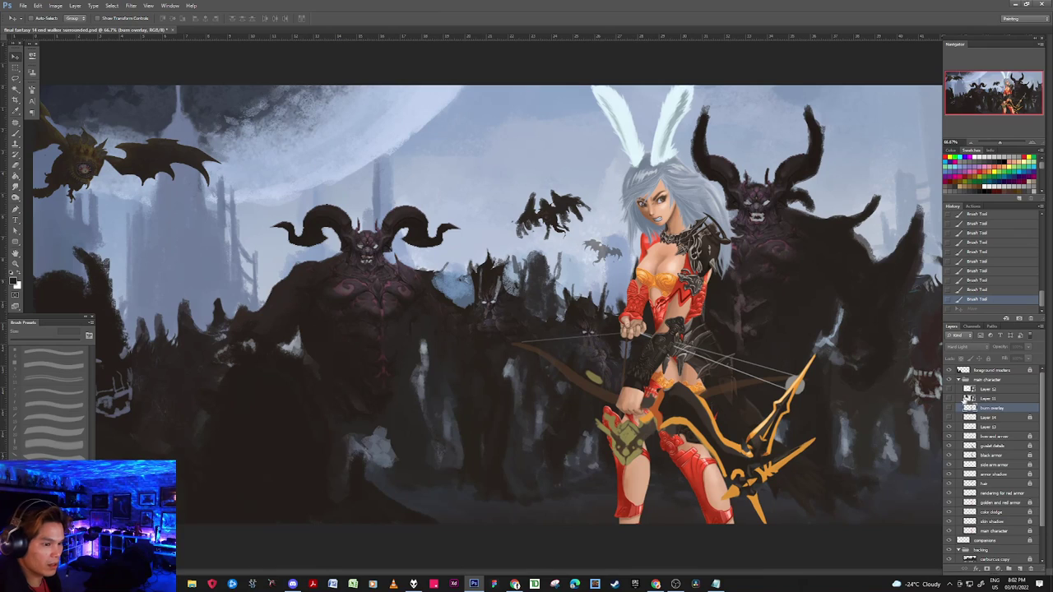
click(949, 409)
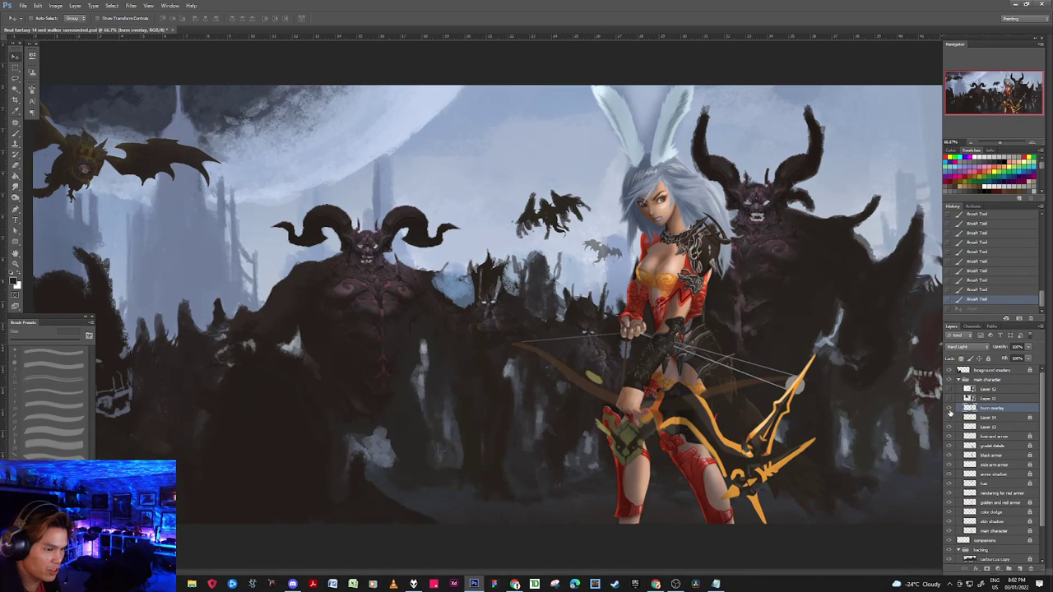
click(949, 409)
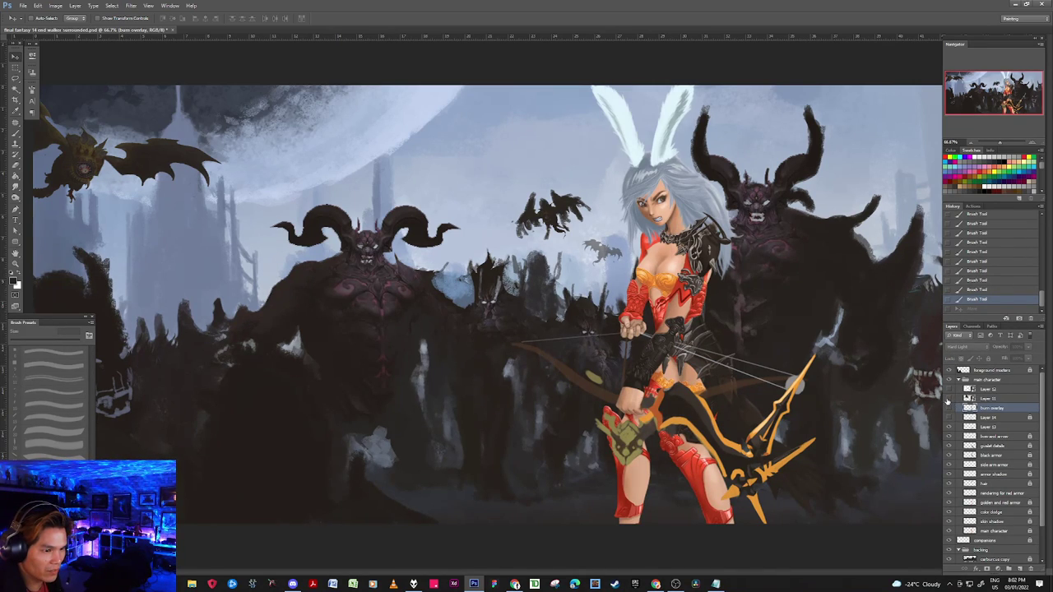
Step: Select Layer 13 and show the Layer 11 bow reference image beside the archer at 100% zoom
click(988, 427)
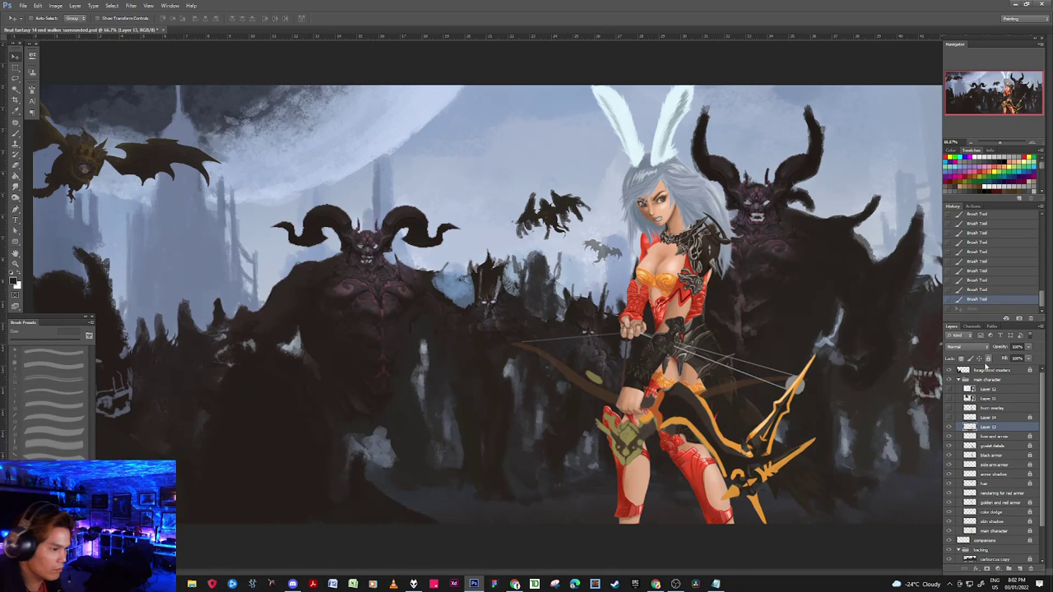
click(949, 398)
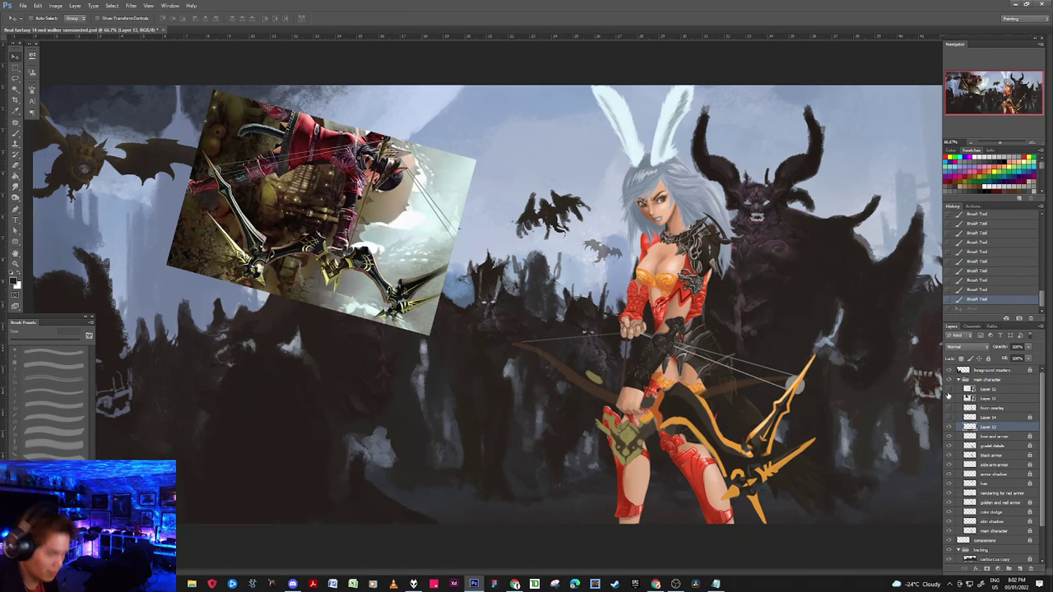
key(ctrl+1)
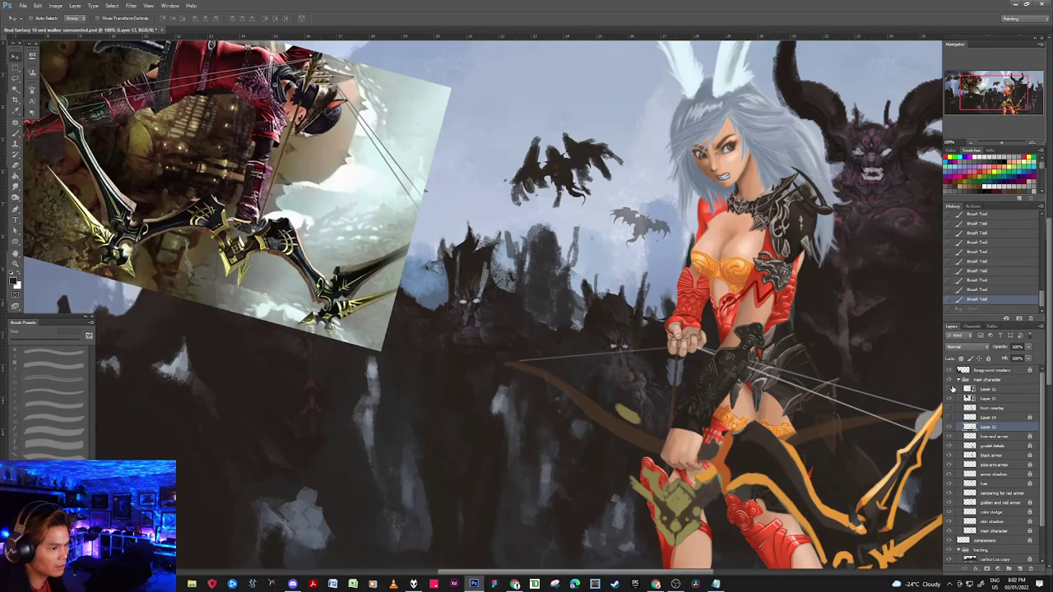
Step: Touch up the dark joint at the base of the bow's upright blade with a 9 px brush, using colours sampled from the bow
drag(803, 447, 744, 354)
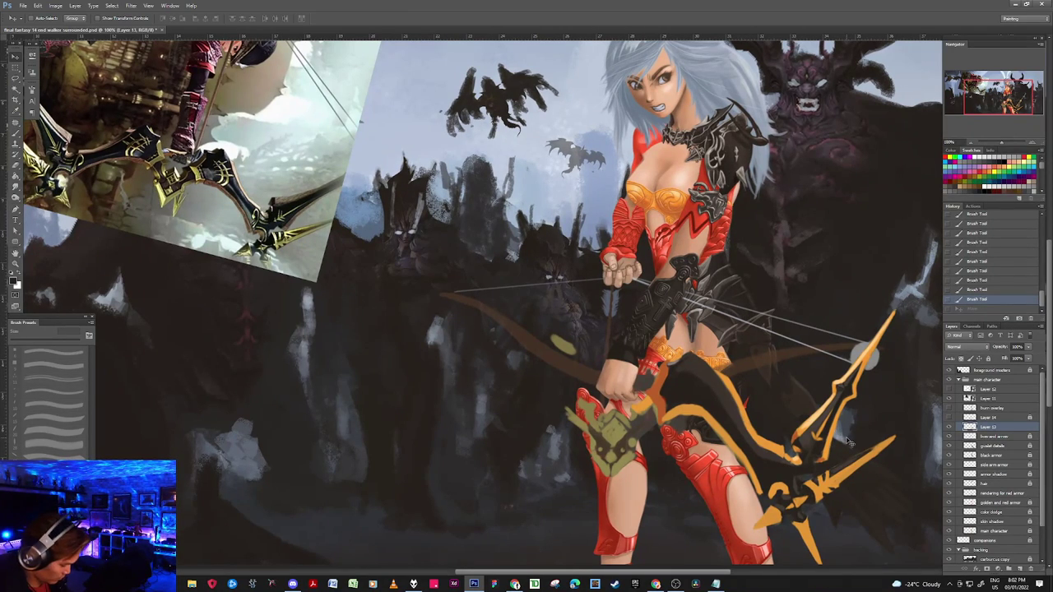
key(b)
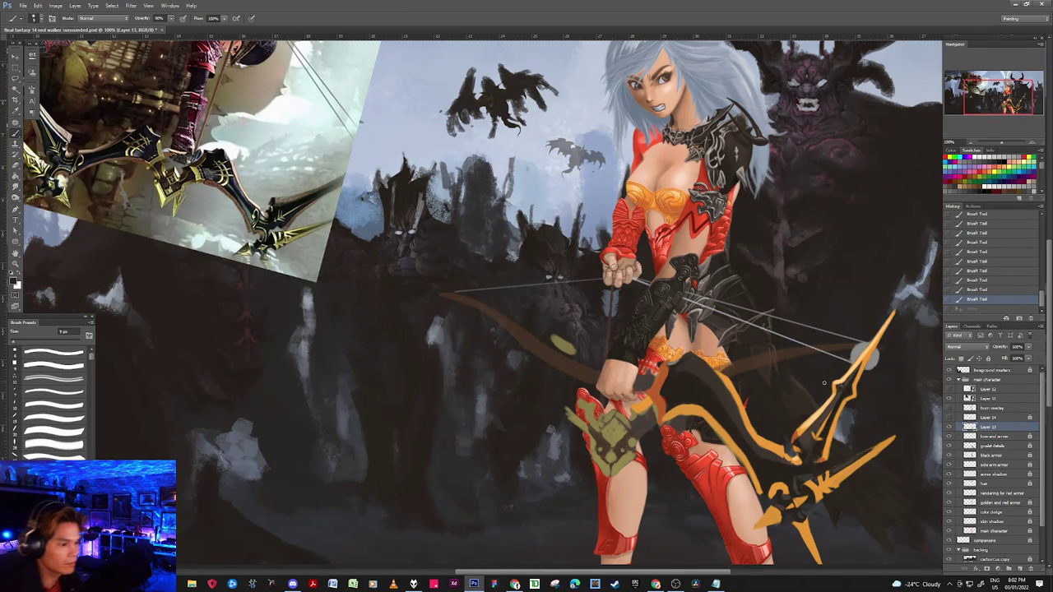
alt+click(824, 454)
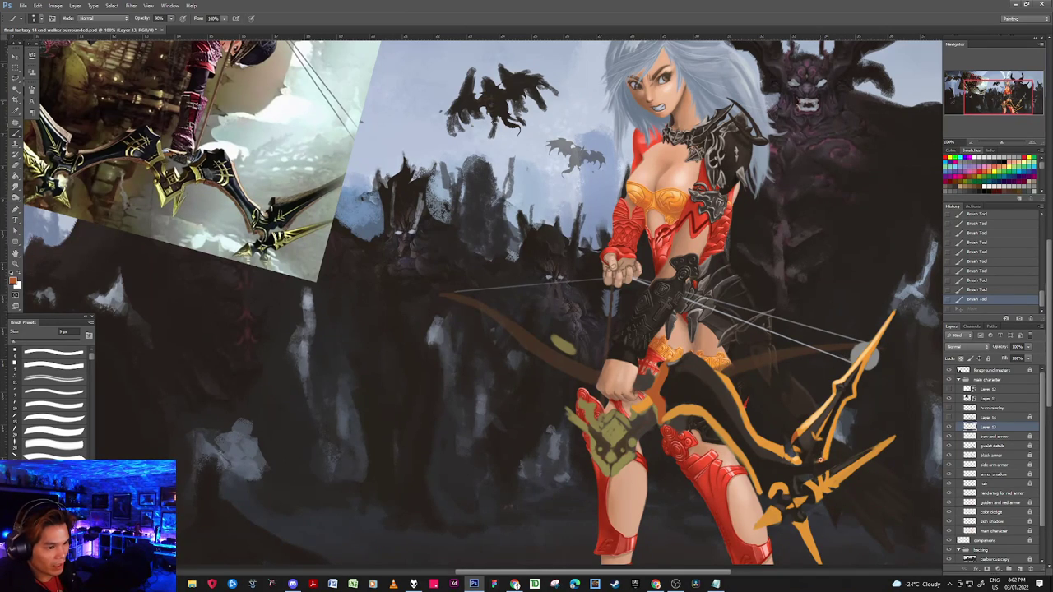
alt+click(822, 449)
drag(821, 449, 821, 456)
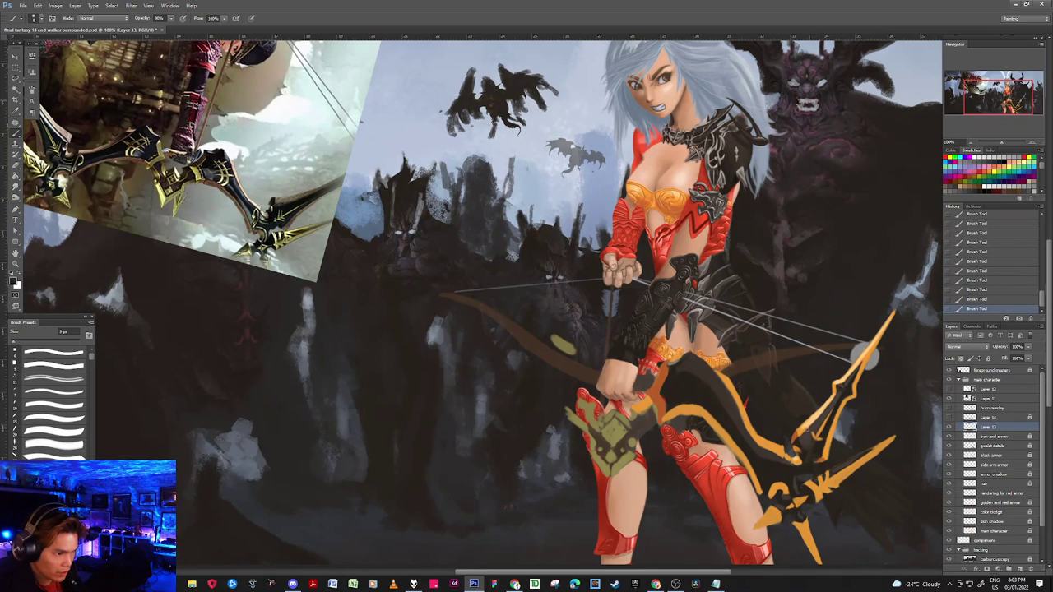
alt+click(804, 441)
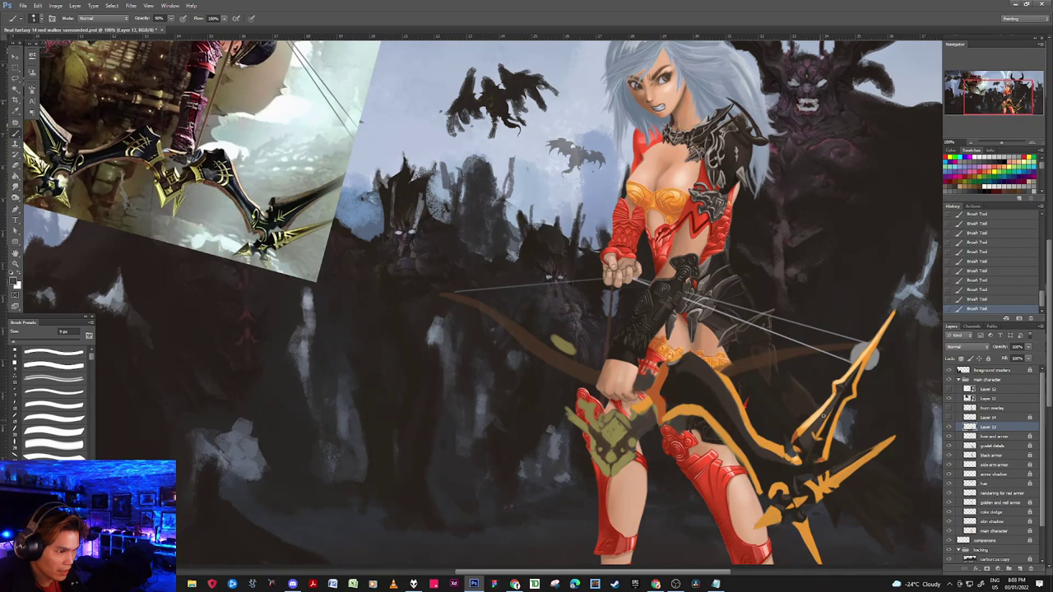
Step: Paint orange, gold and black accent lines where the bow's black limb meets the grip, finishing with a 6 px brush
key(])
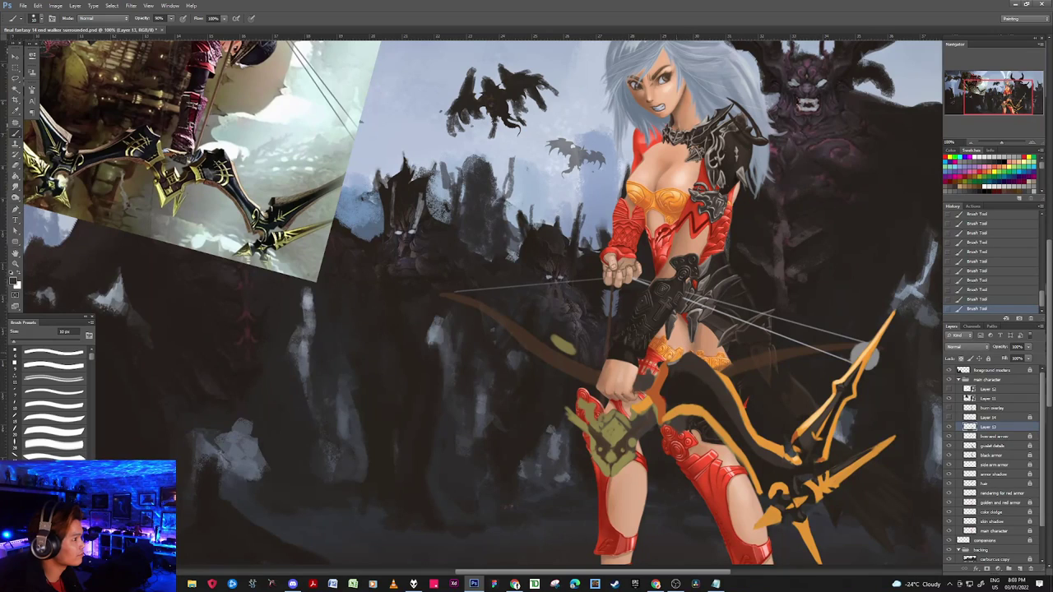
key(bracketright)
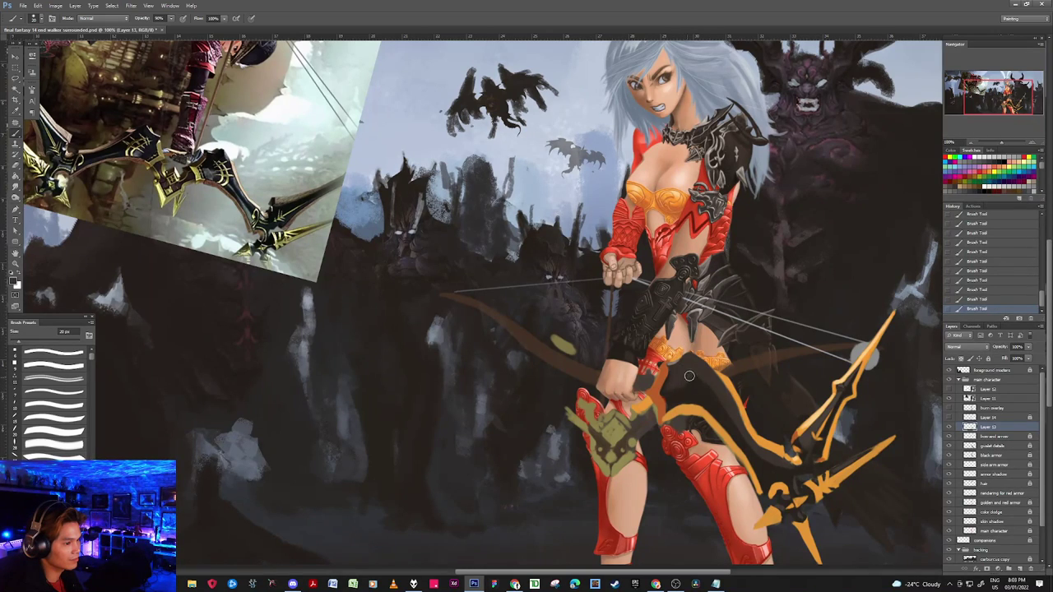
key(bracketright)
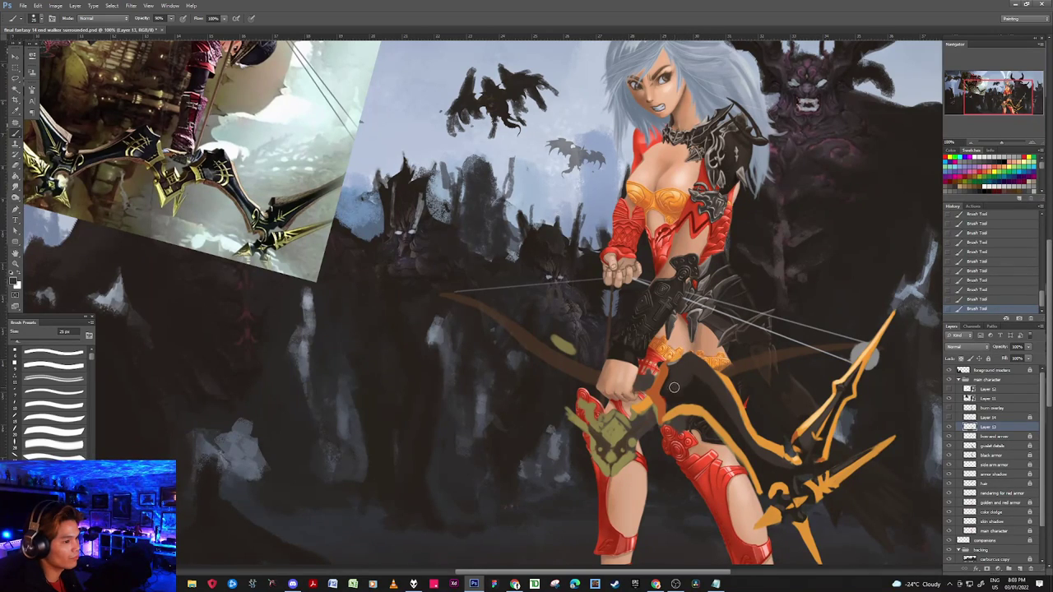
key(bracketleft)
key(bracketleft)
alt+click(660, 398)
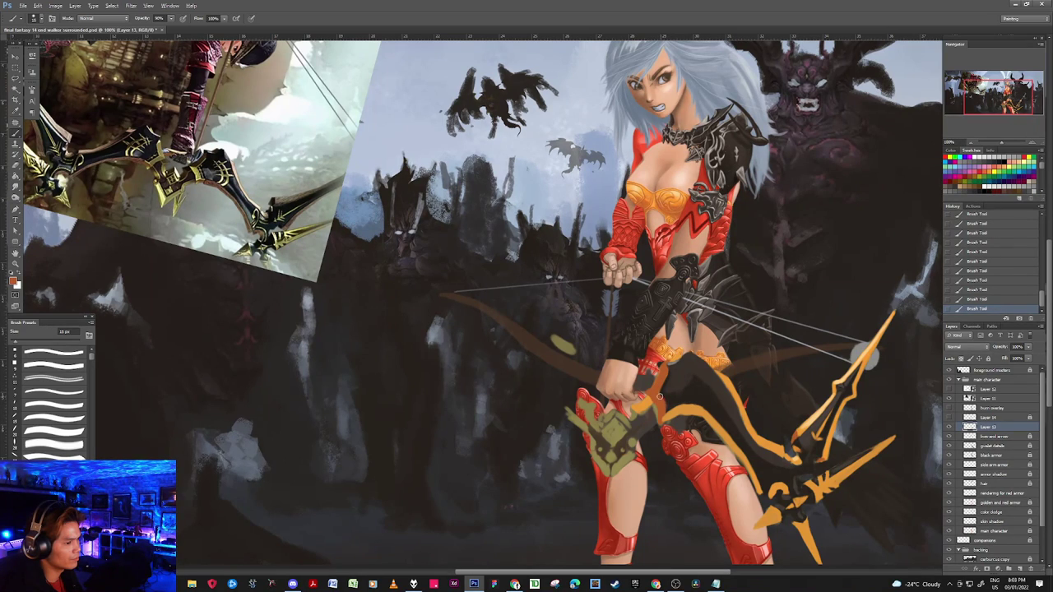
key(bracketleft)
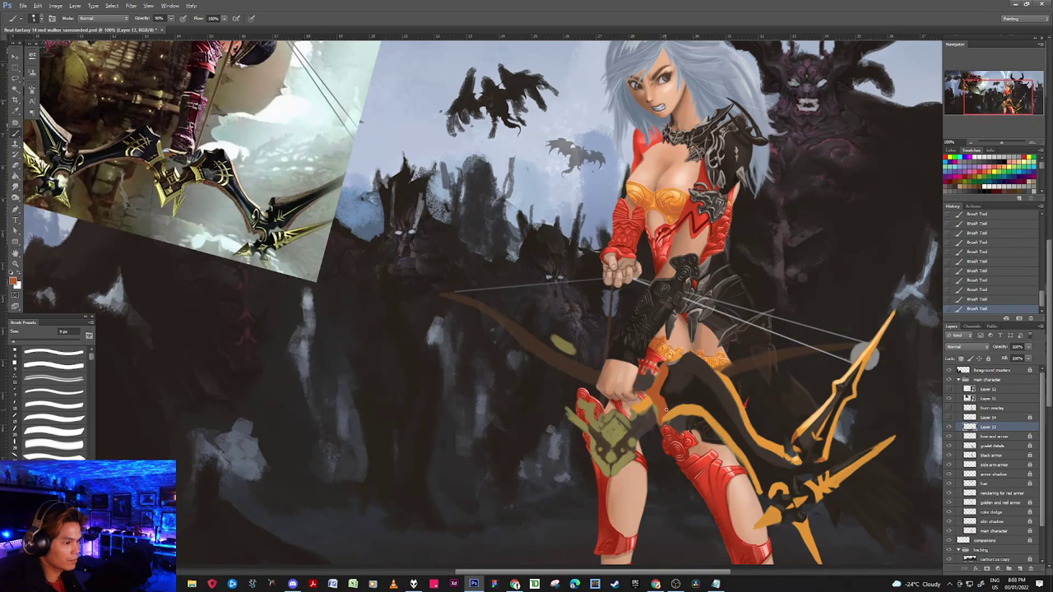
alt+click(678, 407)
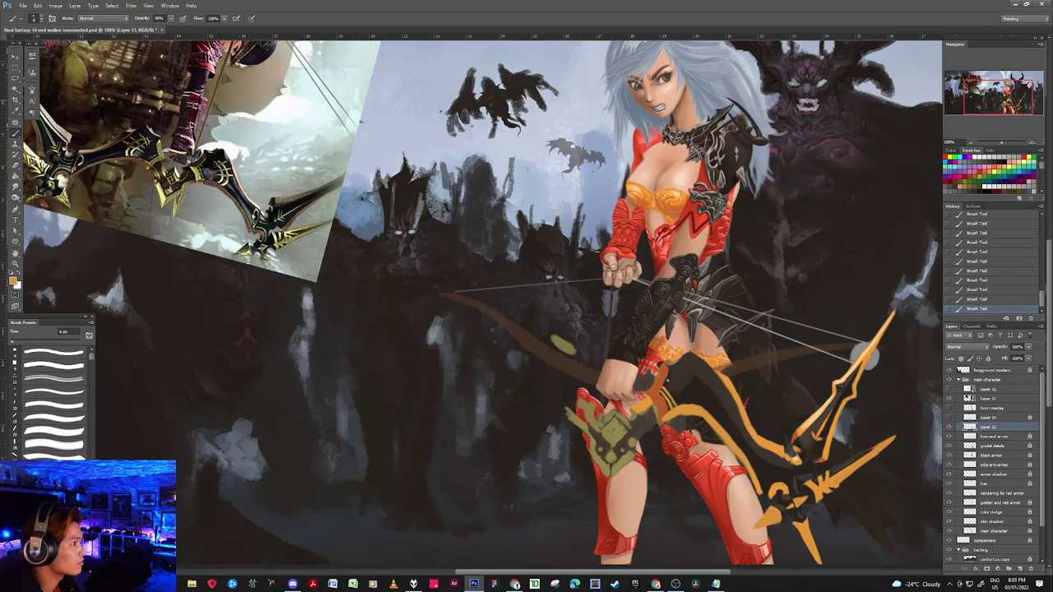
alt+click(682, 396)
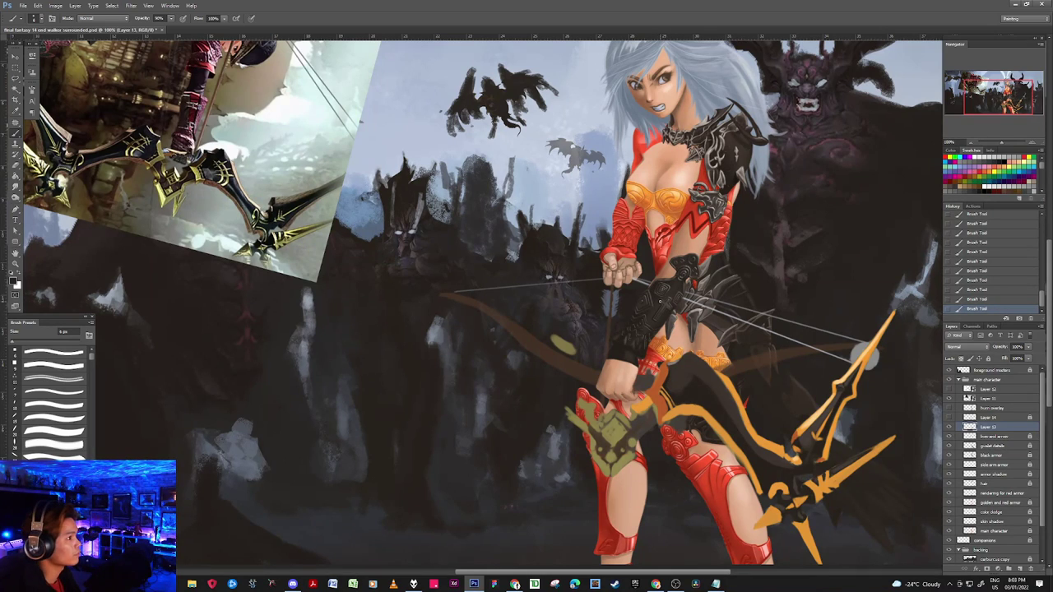
Step: Refine the ornament beside the bow's grip with sampled gold and orange tones, using a fine brush
alt+click(726, 379)
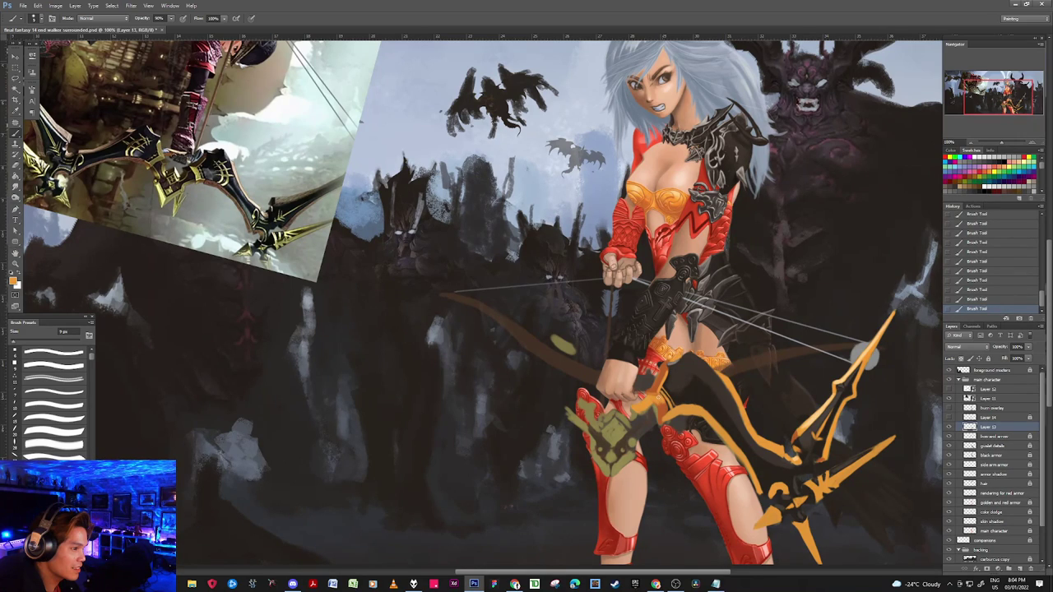
alt+click(660, 383)
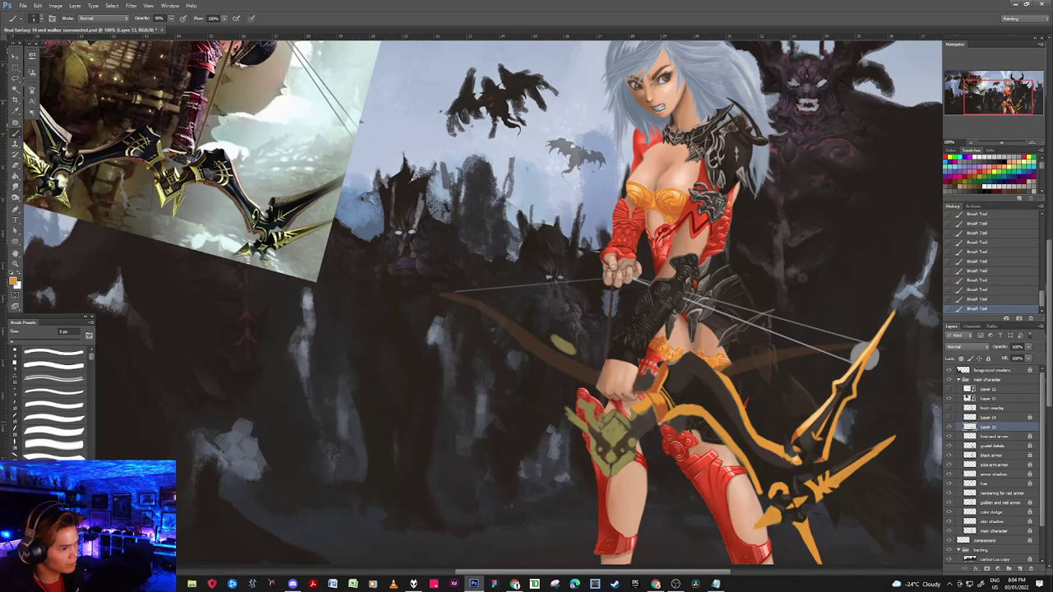
alt+click(667, 409)
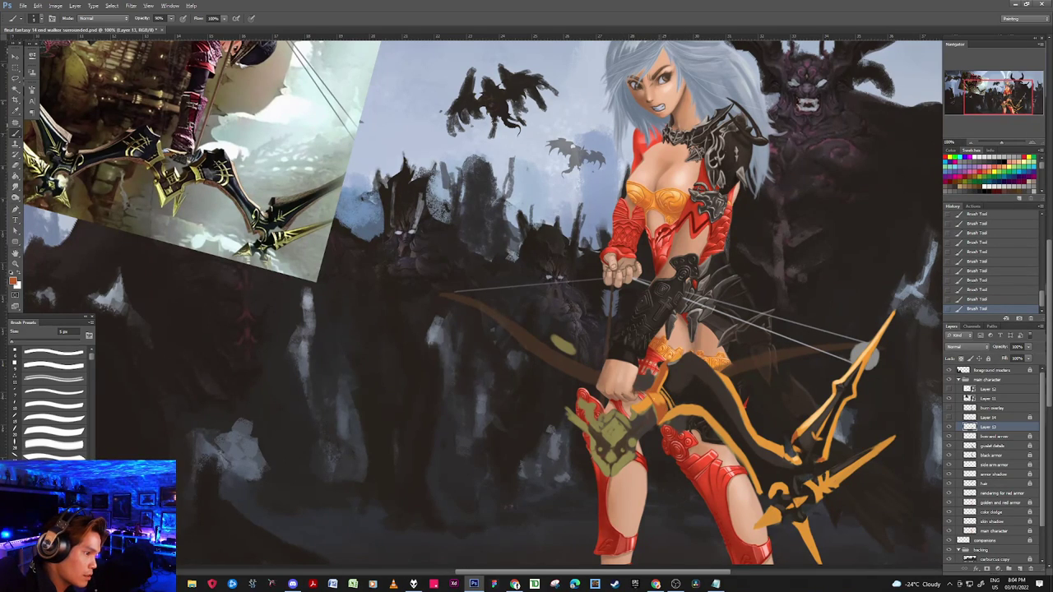
Step: Paint a grey highlight along the black bow limb below the archer's hip with a 10 px brush reduced to 6 px
key(d)
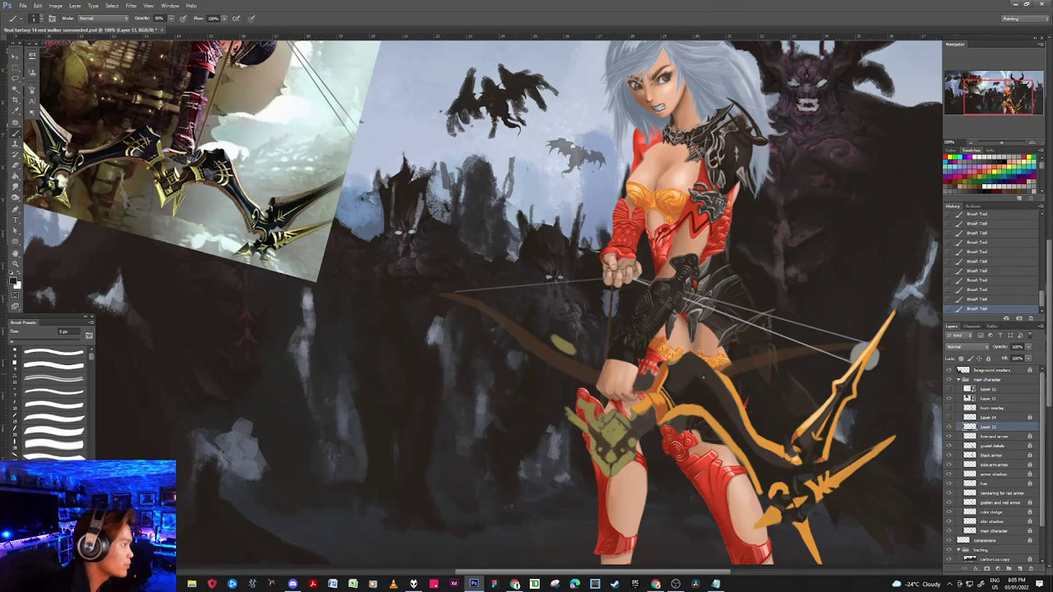
key(bracketright)
key(bracketright)
key(bracketright)
key(bracketright)
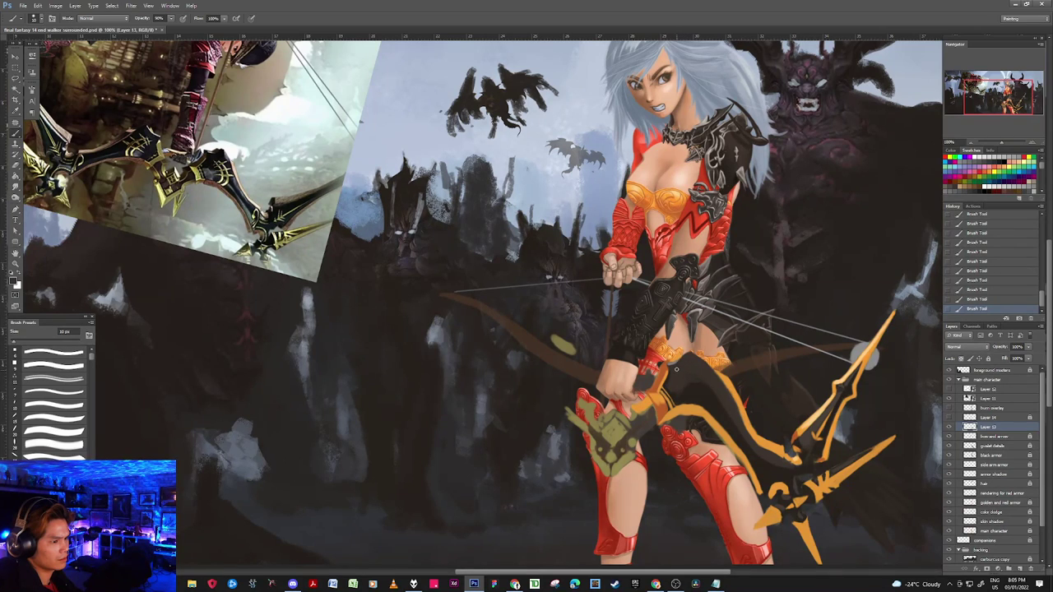
key(bracketright)
alt+click(673, 363)
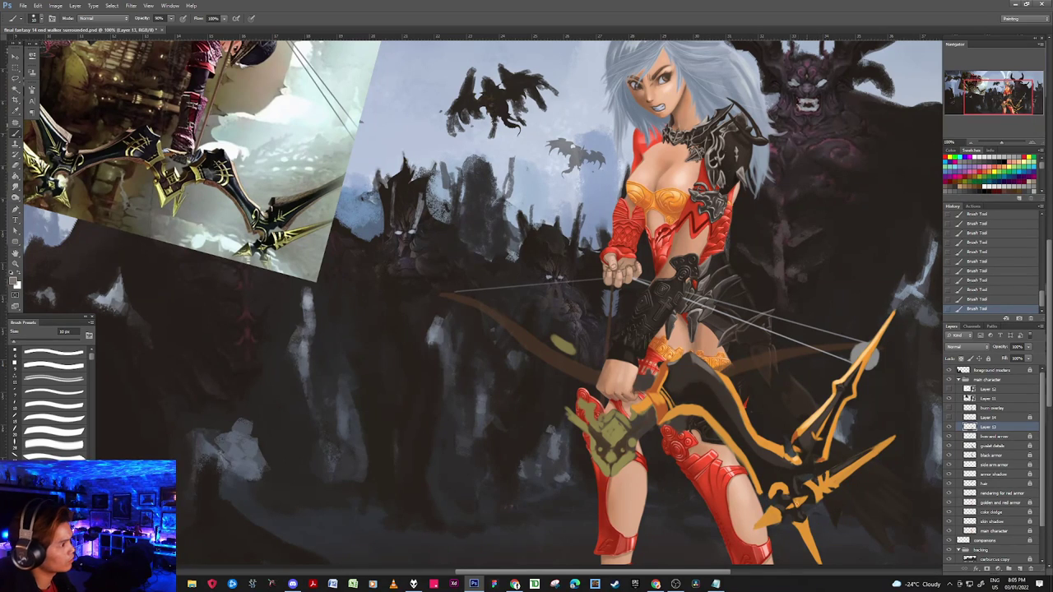
key(bracketleft)
key(bracketleft)
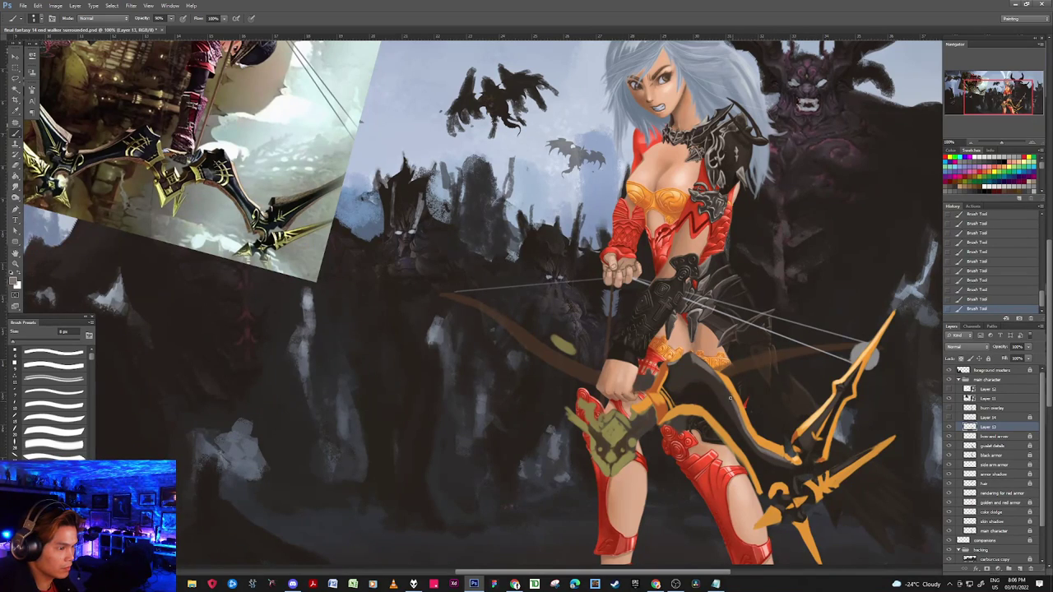
Step: Shade the black bow limb along its gold trim with sampled dark tones, enlarging the brush for softer blending
alt+click(728, 399)
drag(729, 398, 742, 430)
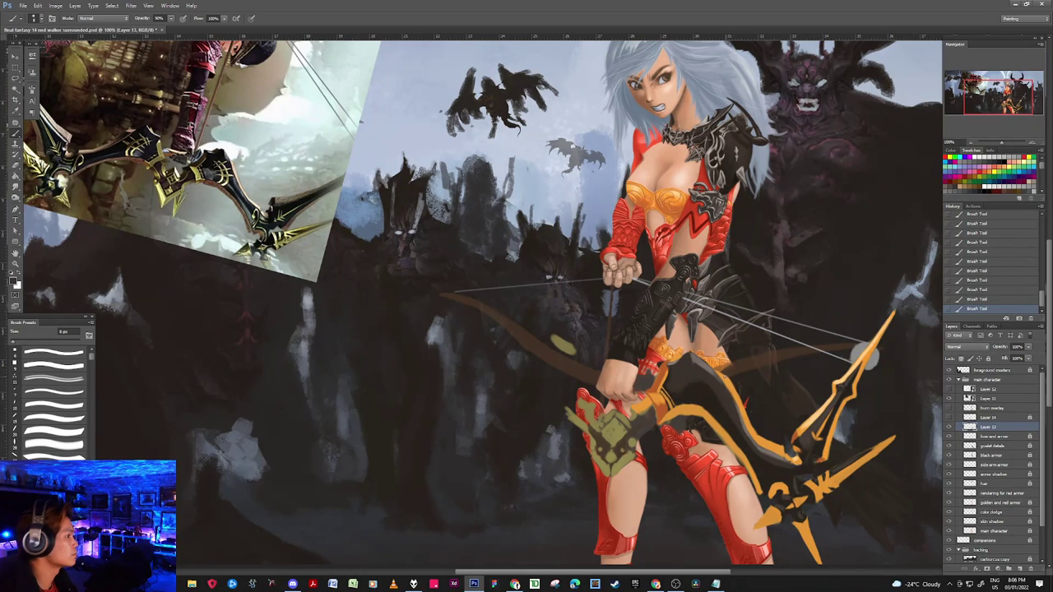
key(bracketright)
key(bracketright)
key(bracketright)
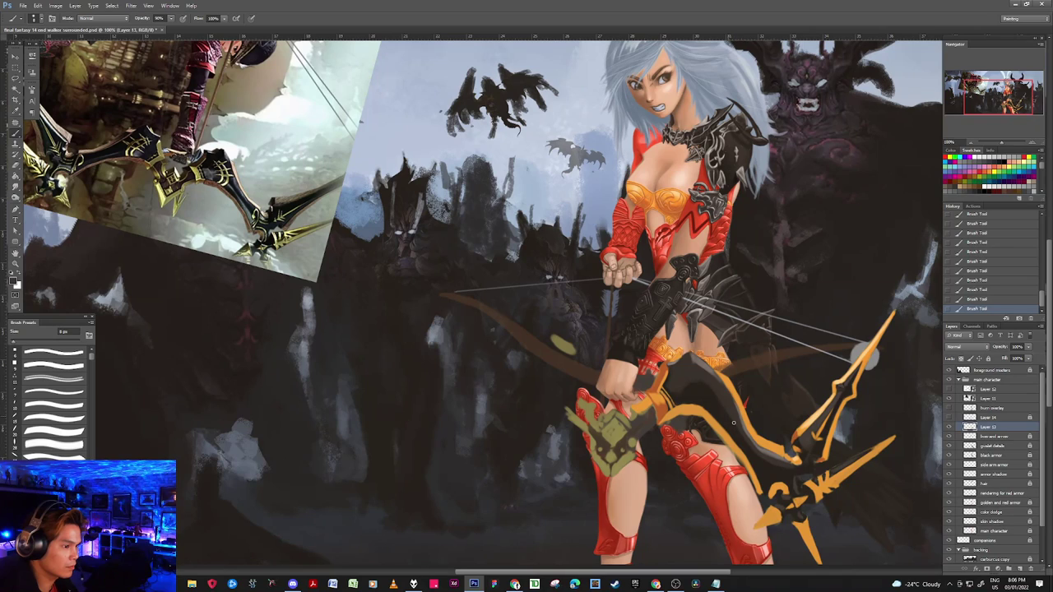
key(bracketright)
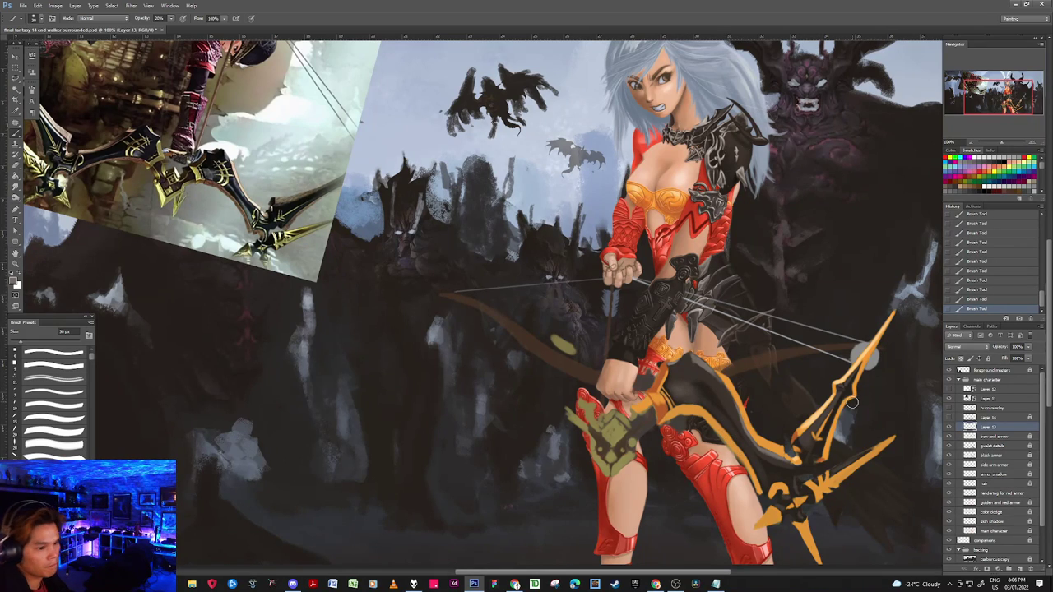
Step: Save the painting and add soft grey highlights to the black bow limb with a 9 px brush at 20% opacity
alt+click(819, 444)
key(ctrl+s)
alt+click(706, 363)
key([)
key(bracketleft)
key(bracketleft)
key(bracketleft)
key(bracketleft)
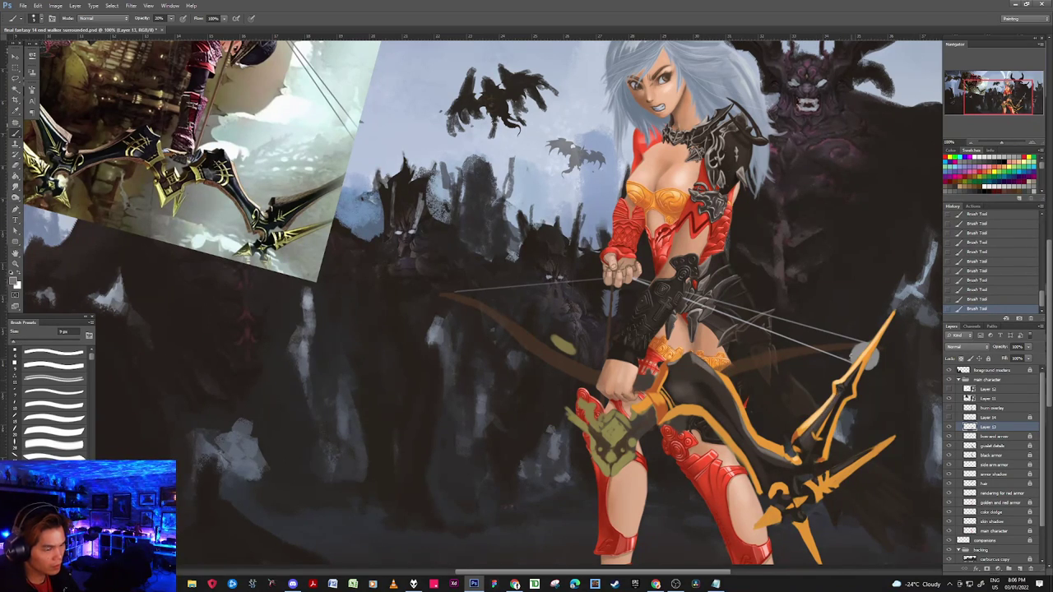
Step: Detail the bow's upright blade with fine light-grey highlights and dark accents at 4 to 5 px, sampling light grey from the bowstring area
alt+click(704, 308)
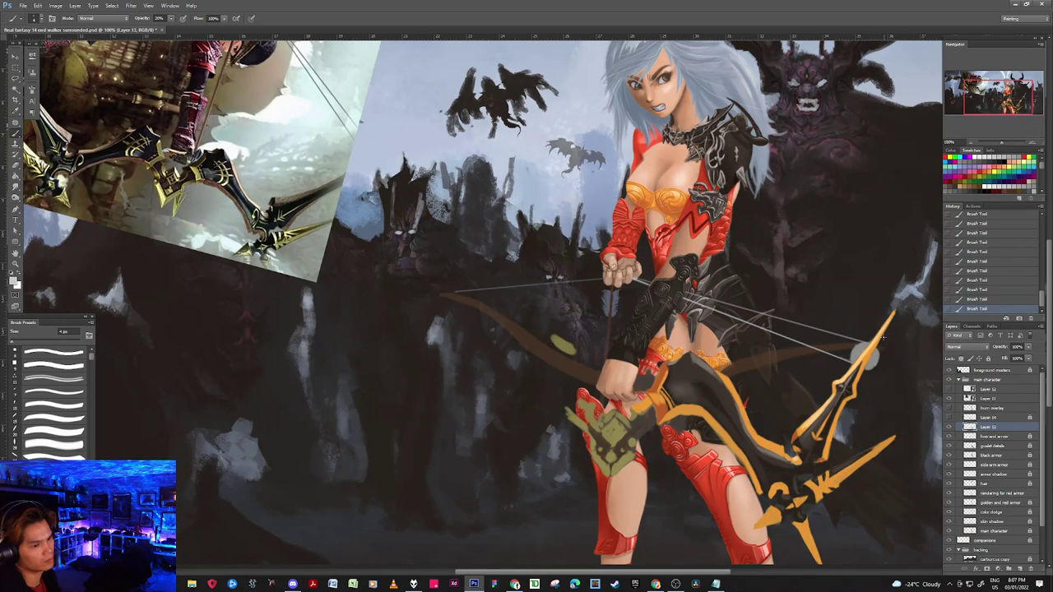
alt+click(816, 445)
alt+click(845, 385)
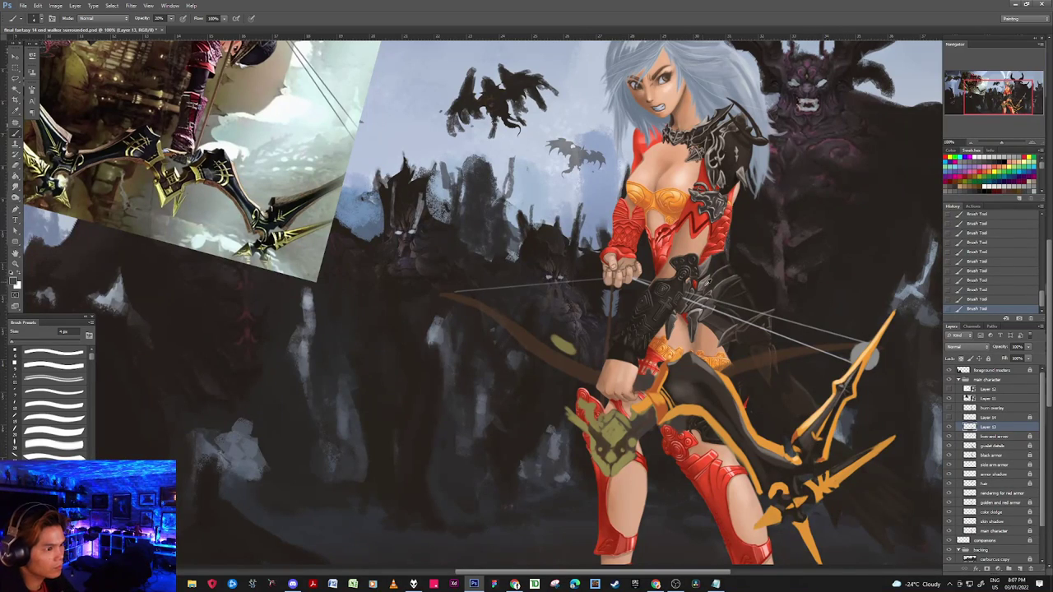
alt+click(702, 305)
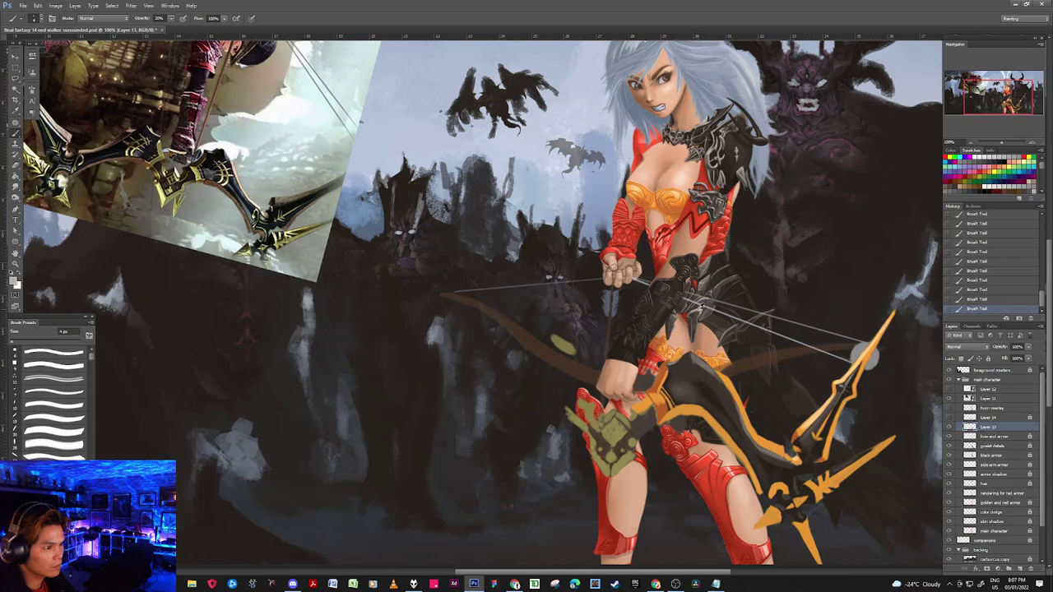
alt+click(820, 437)
alt+click(817, 441)
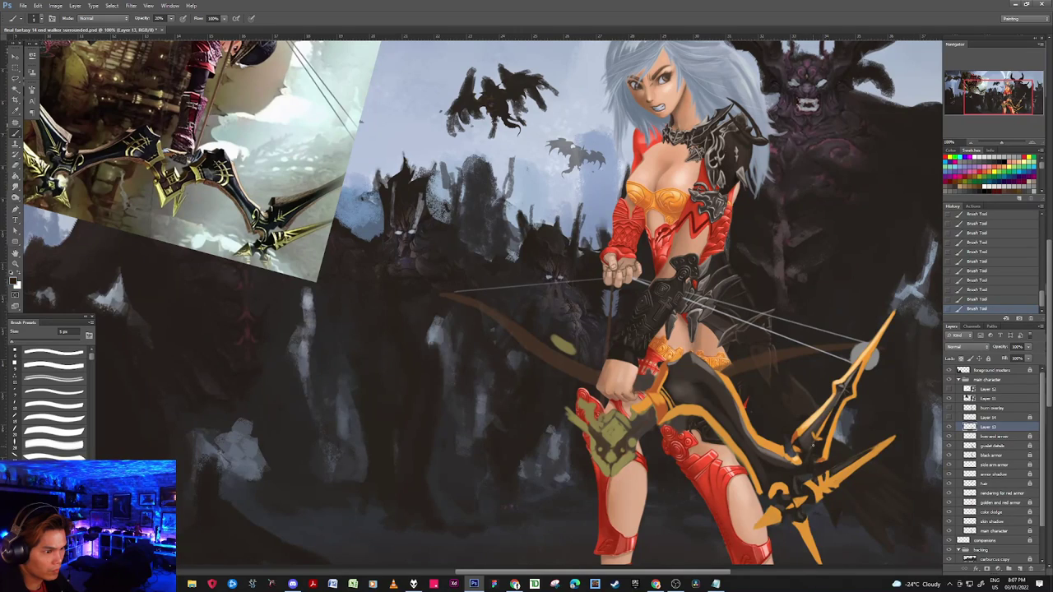
alt+click(703, 307)
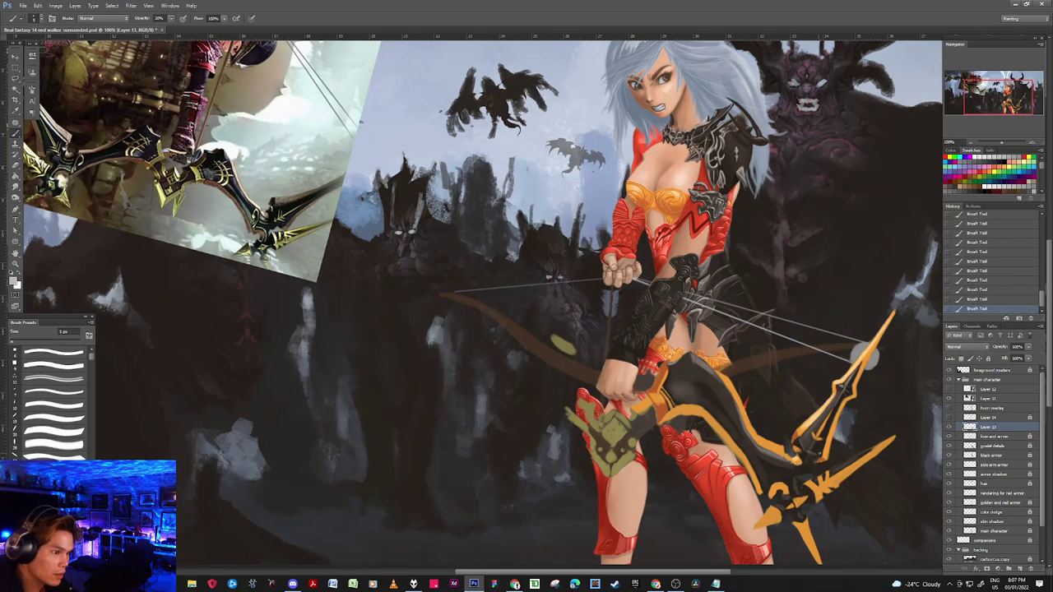
Step: Brighten the rim of the black bow limb near the grip with sampled greys, using a 4 to 6 px brush
alt+click(699, 359)
alt+click(695, 354)
alt+click(698, 358)
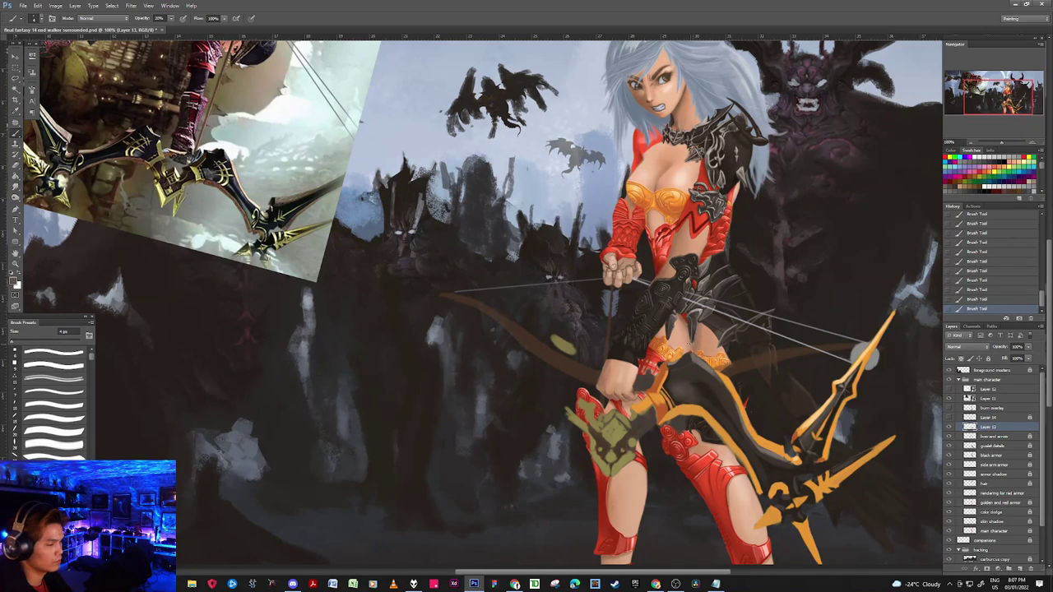
alt+click(695, 362)
alt+click(695, 356)
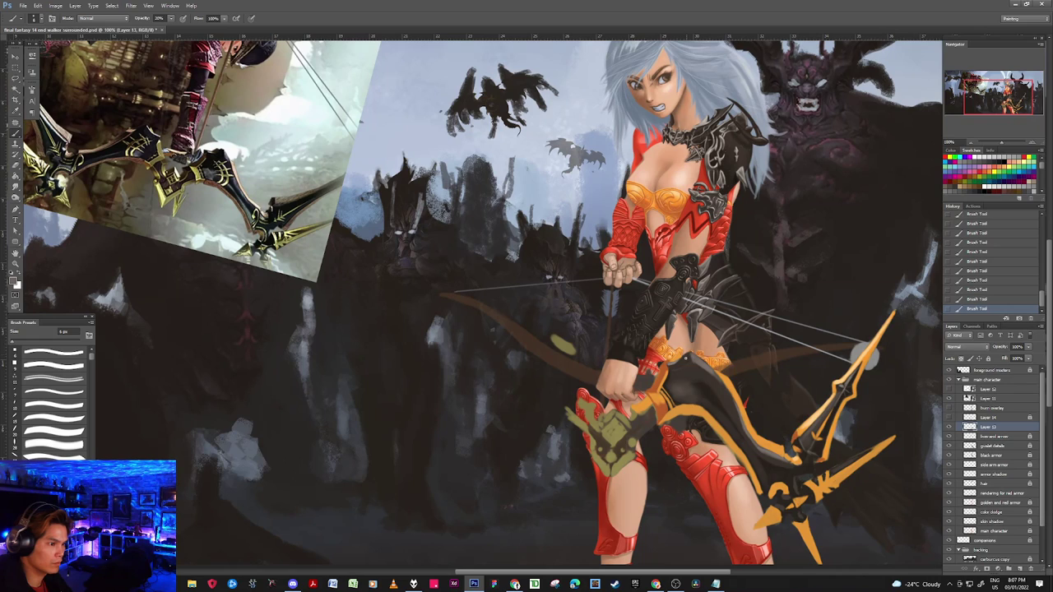
key(bracketright)
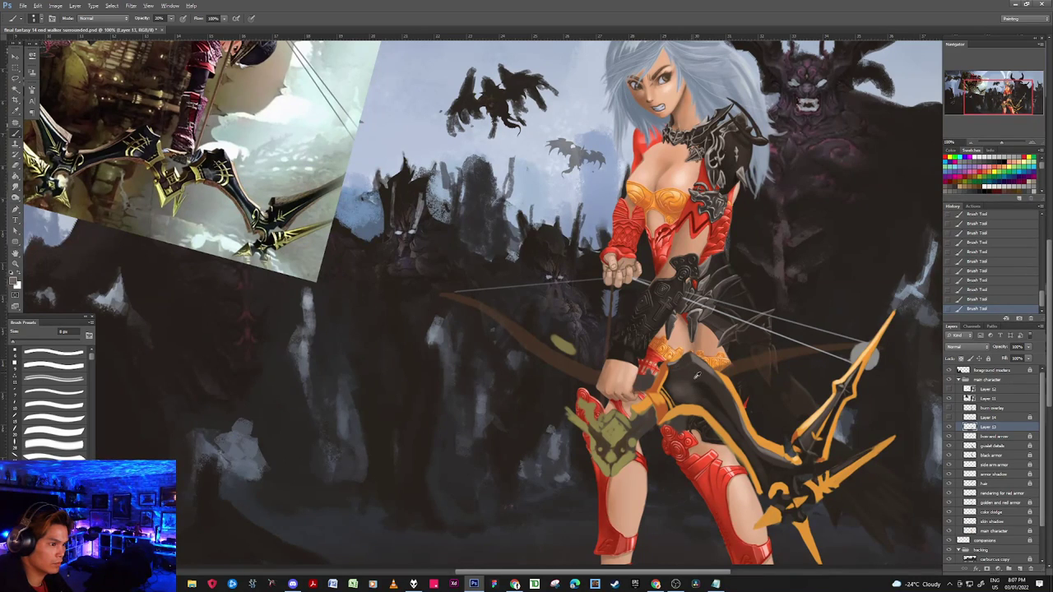
alt+click(705, 387)
alt+click(702, 358)
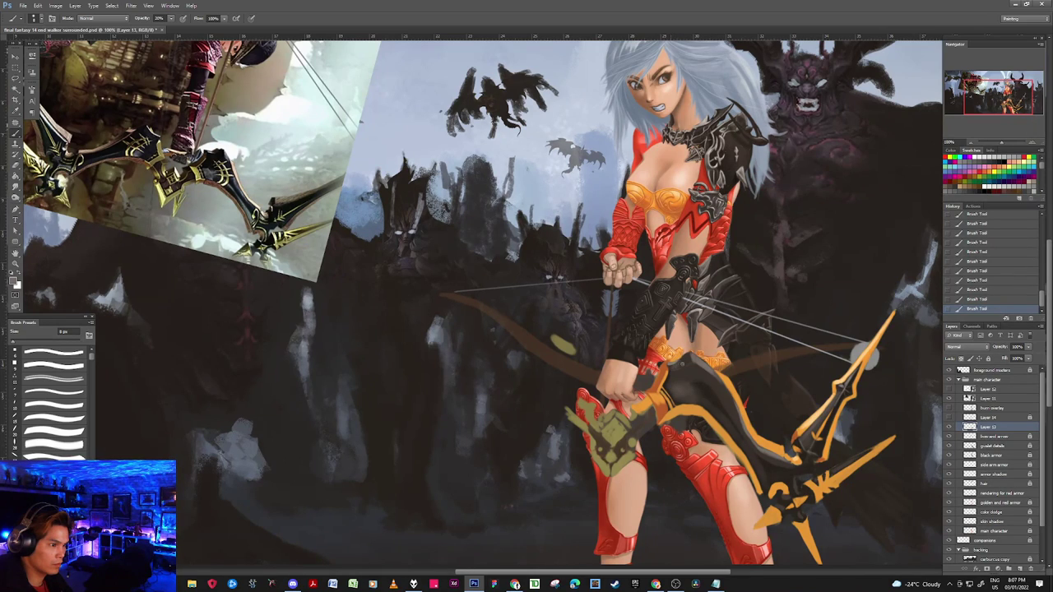
Step: Blend dark shading into the black bow limb near the grip with sampled black, varying the brush between 10 and 20 px
alt+click(711, 393)
key(])
key(])
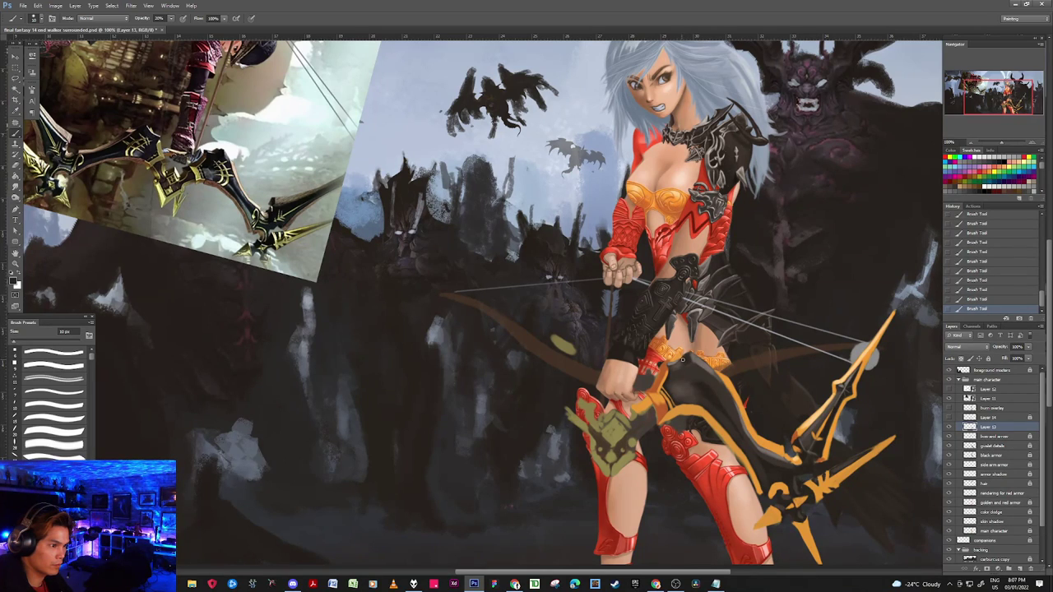
key(bracketright)
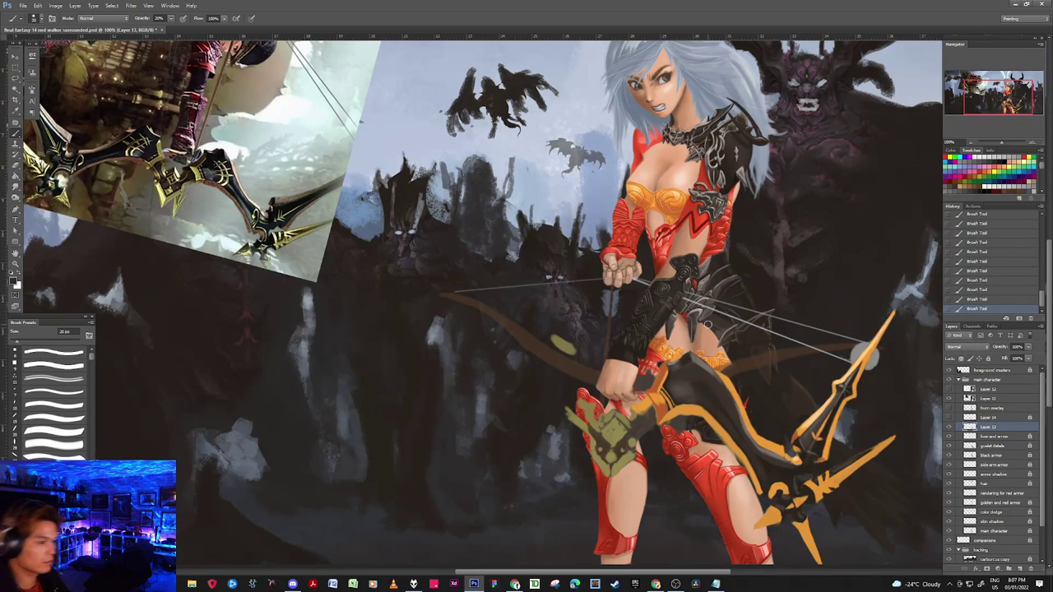
key(bracketleft)
key(bracketleft)
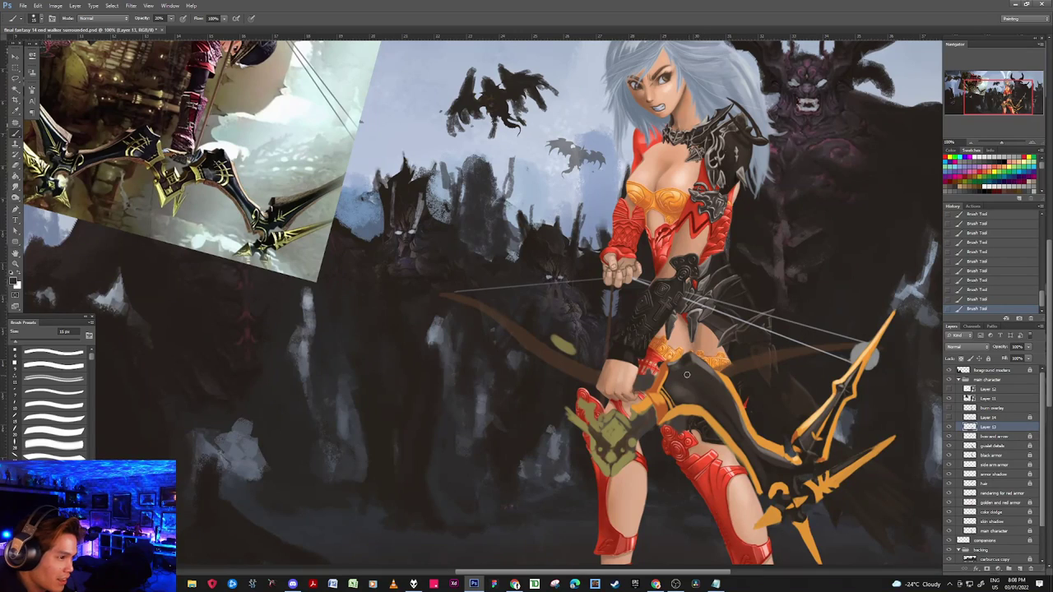
Step: Refine the shading on the black bow limb near the grip with a 7 to 10 px brush and save the painting
key(bracketright)
key(bracketleft)
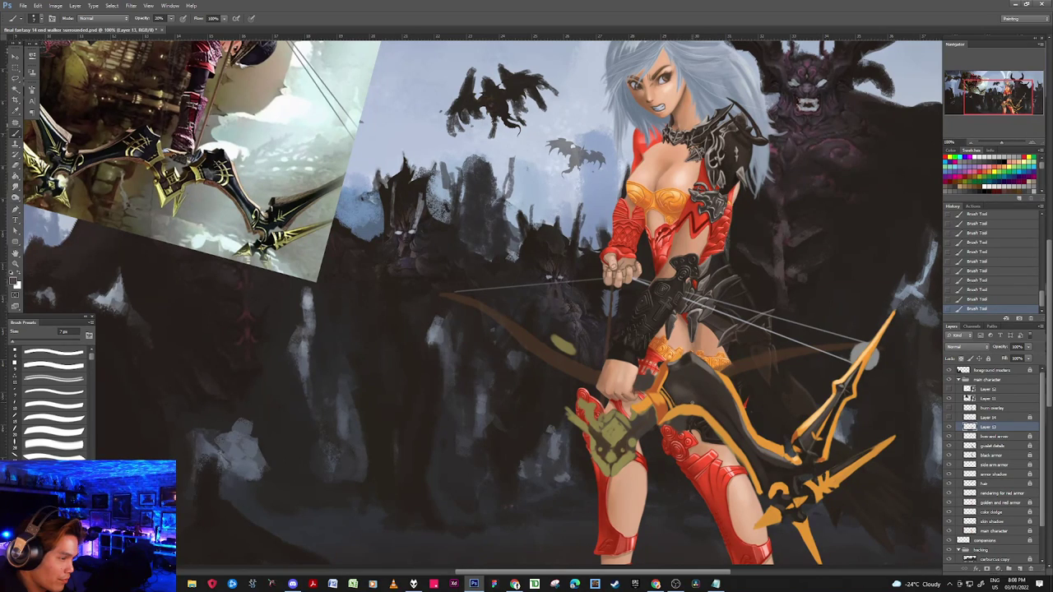
key(bracketright)
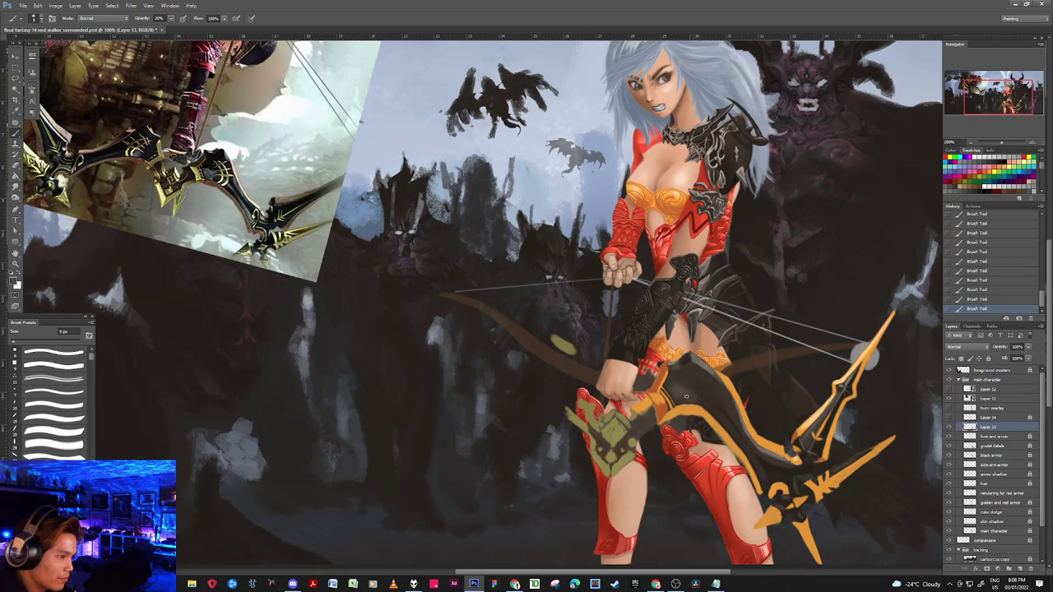
key(ctrl+s)
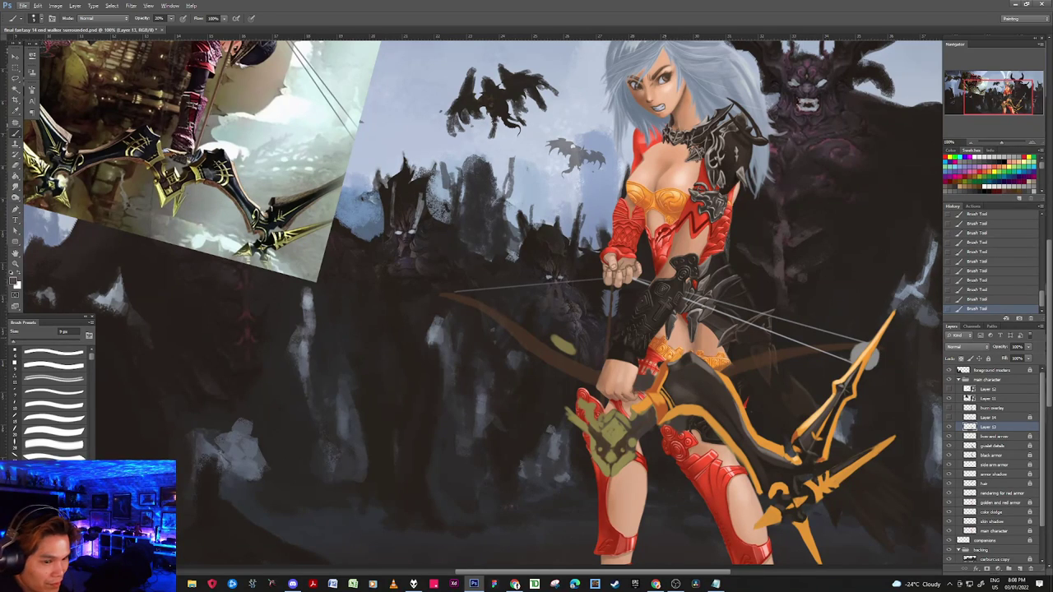
key(alt)
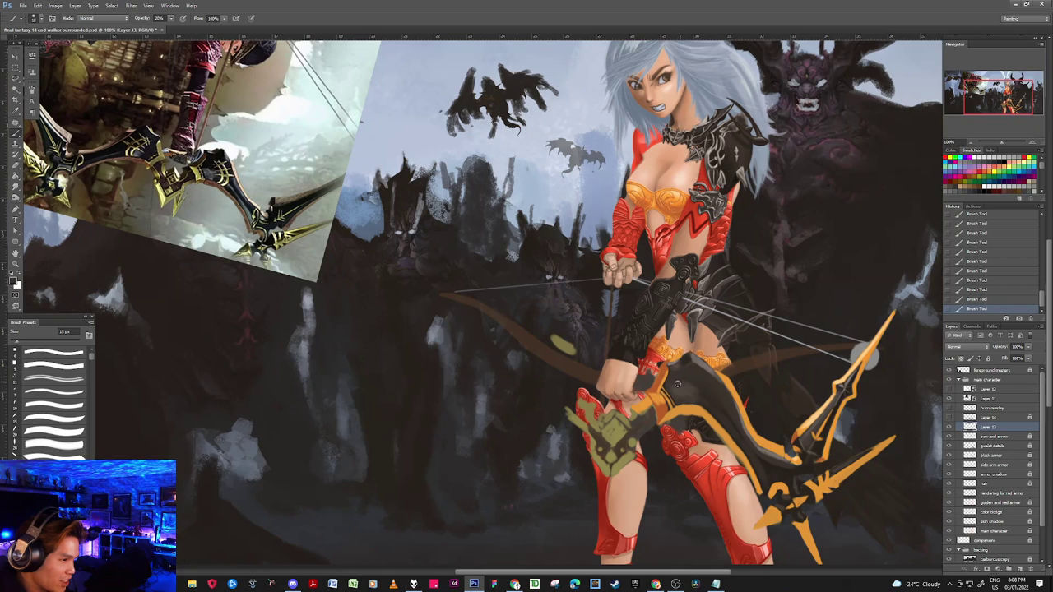
Step: Smooth the shading across the broad upper part of the black bow limb, using a 10 to 20 px brush at 20% opacity
key(bracketright)
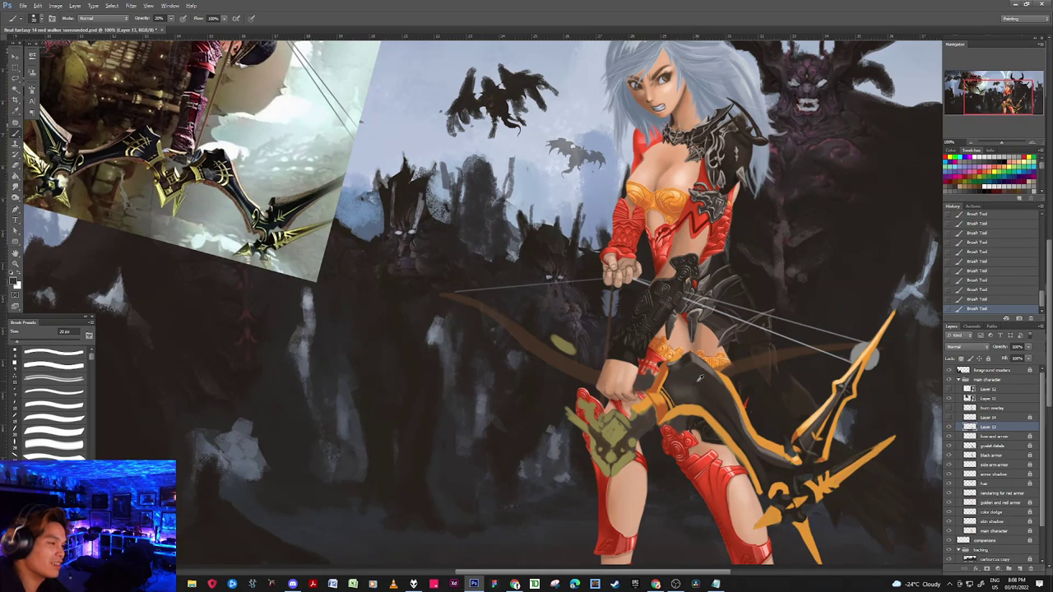
key(bracketright)
key(bracketleft)
key(bracketleft)
key(bracketleft)
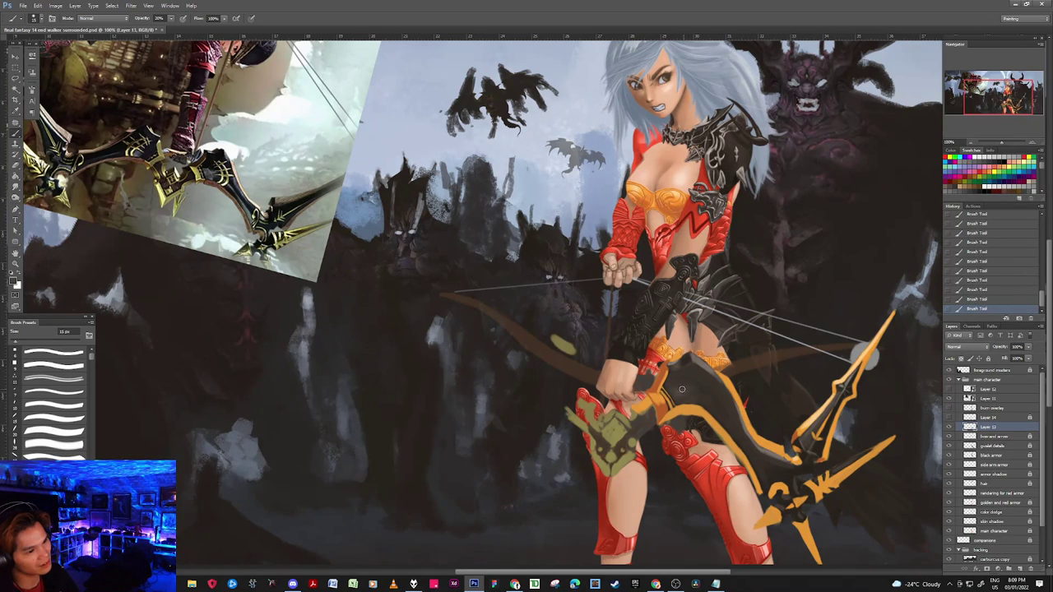
key(bracketright)
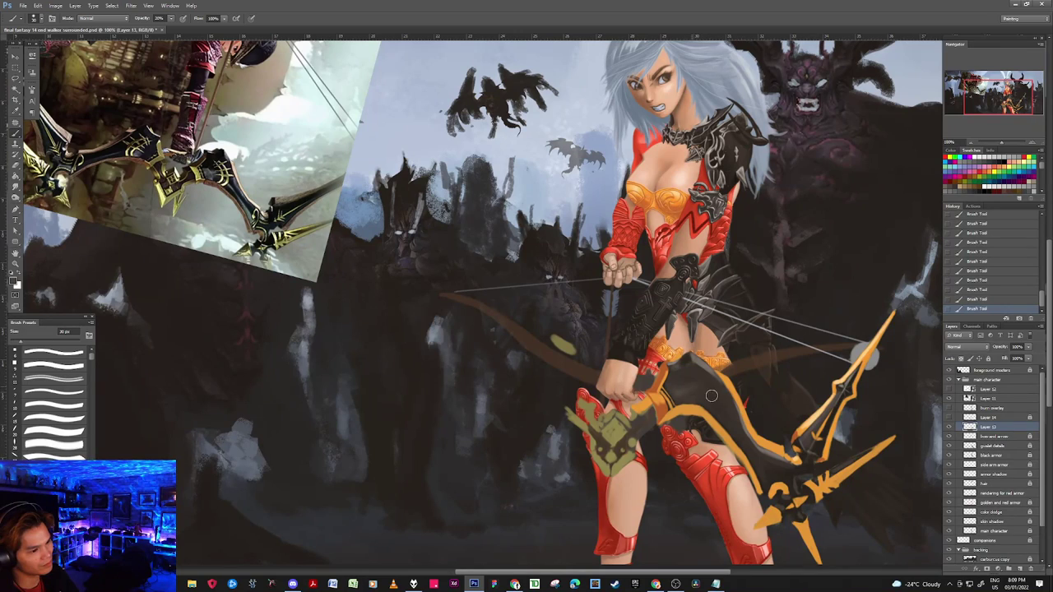
Step: Shade the lower end of the black limb where it meets the blades, at 40% opacity with a 10 to 25 px brush
key(bracketright)
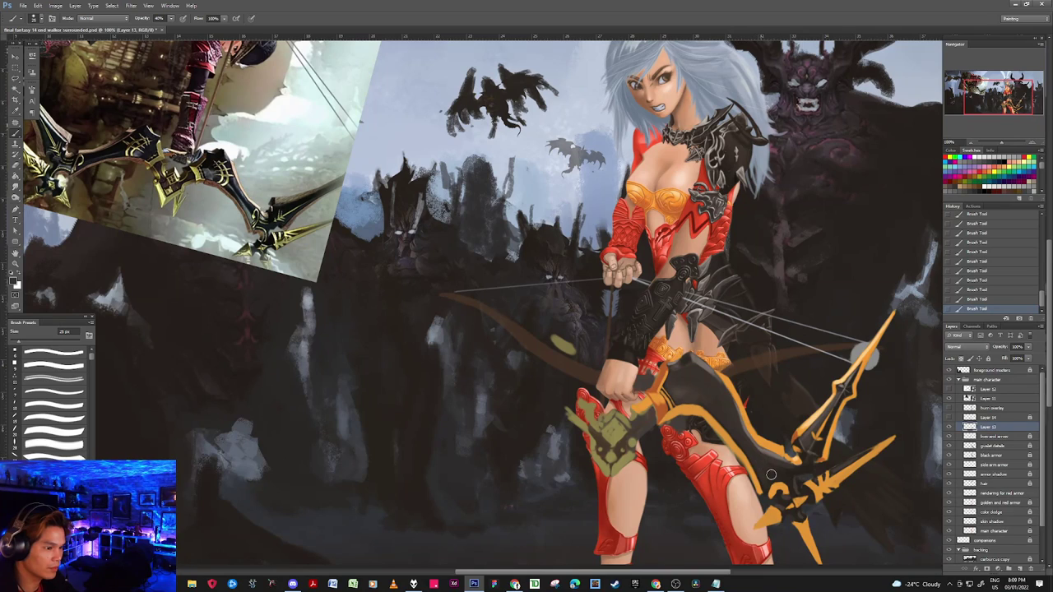
key(bracketleft)
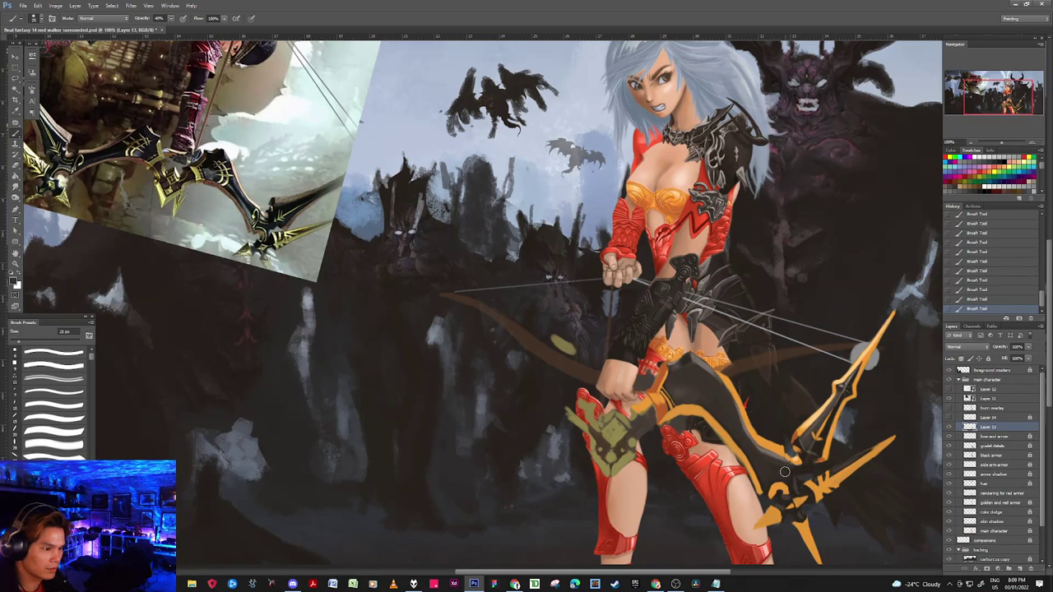
key(bracketleft)
key(bracketleft)
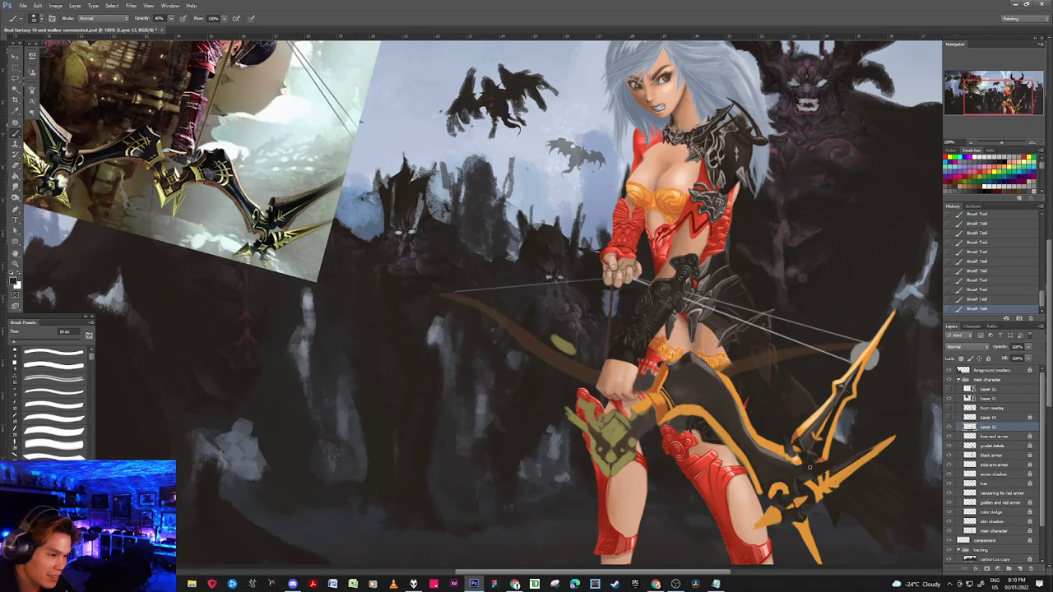
key(bracketright)
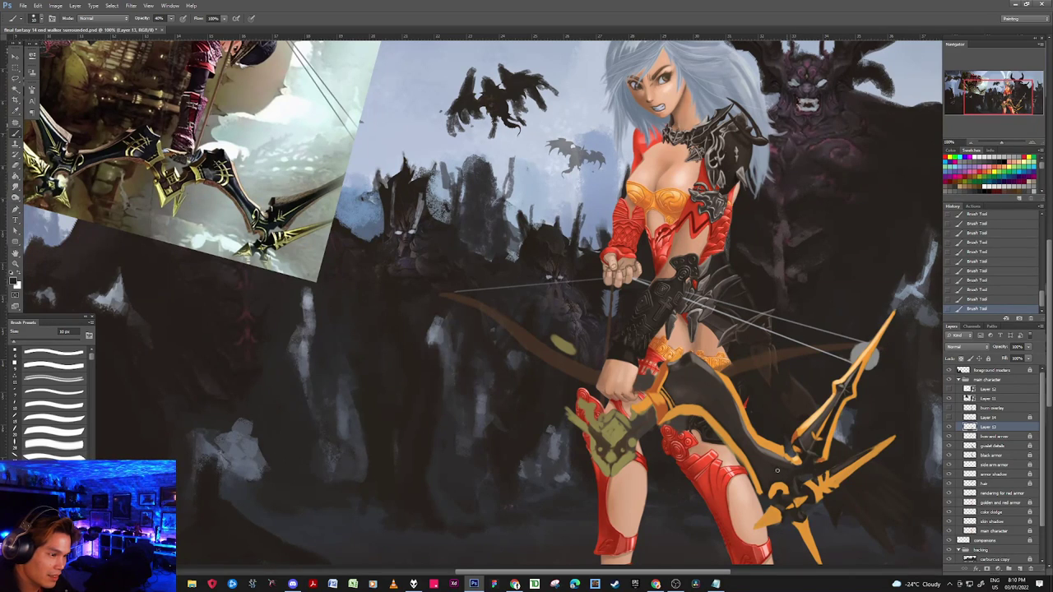
key(bracketright)
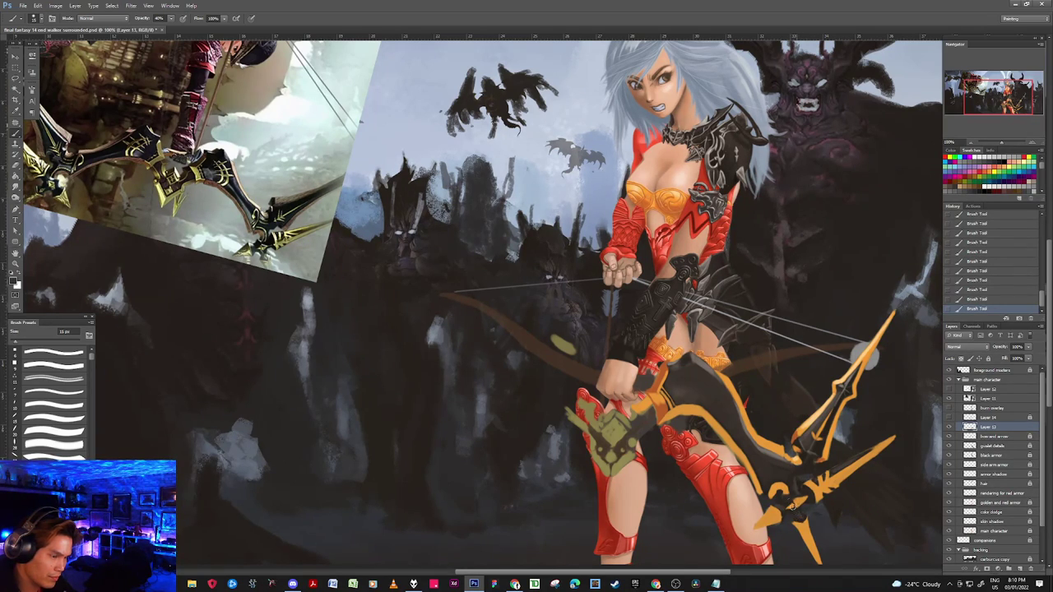
key(bracketleft)
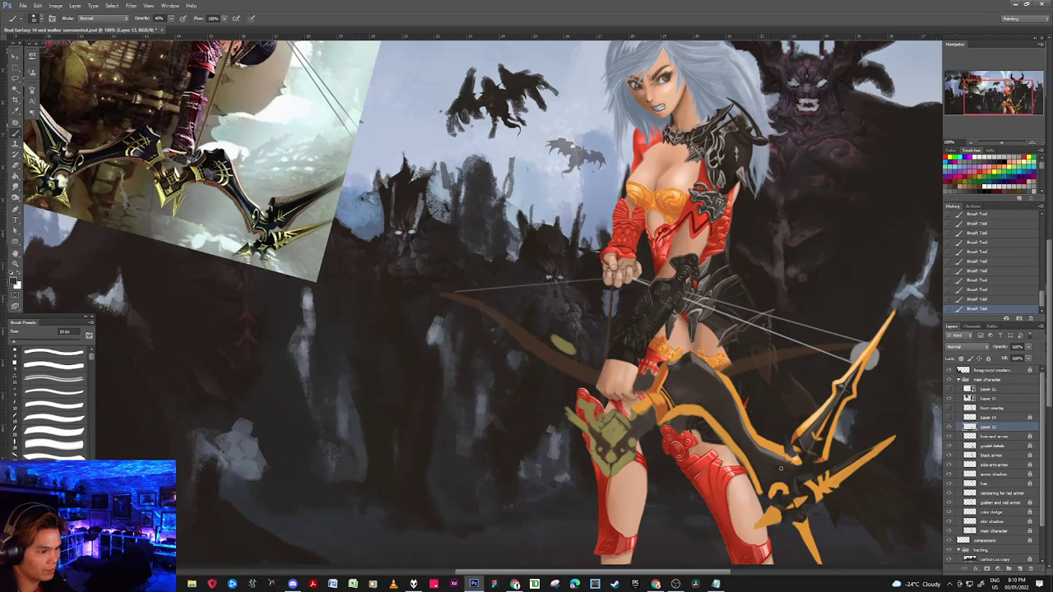
Step: Blend dark tones along the middle and upper black limb at 40% opacity, varying the brush between 10 and 25 px
key(bracketright)
key(bracketright)
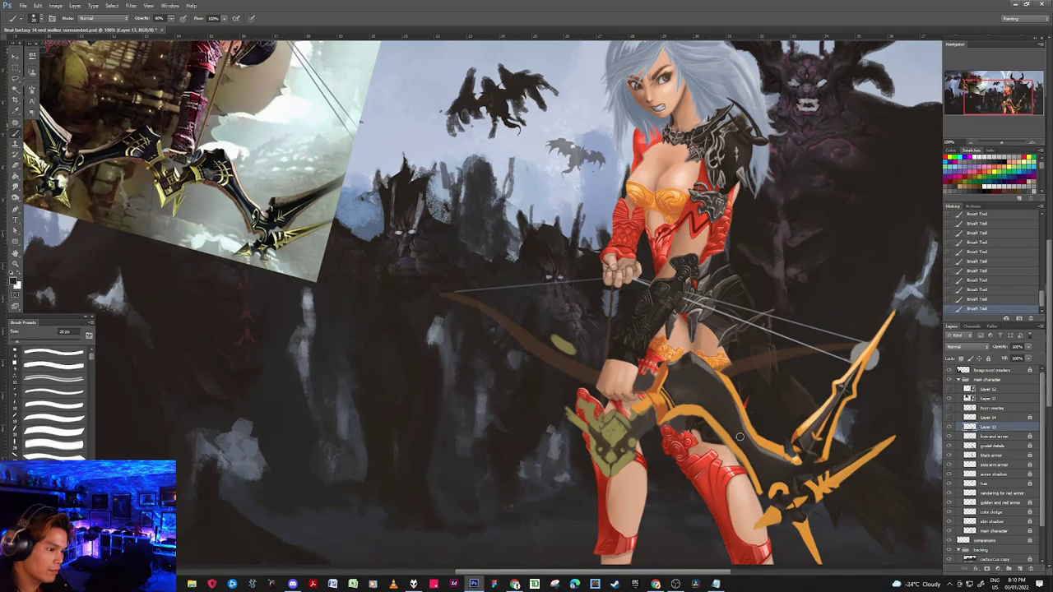
key(bracketleft)
key(bracketright)
key(bracketright)
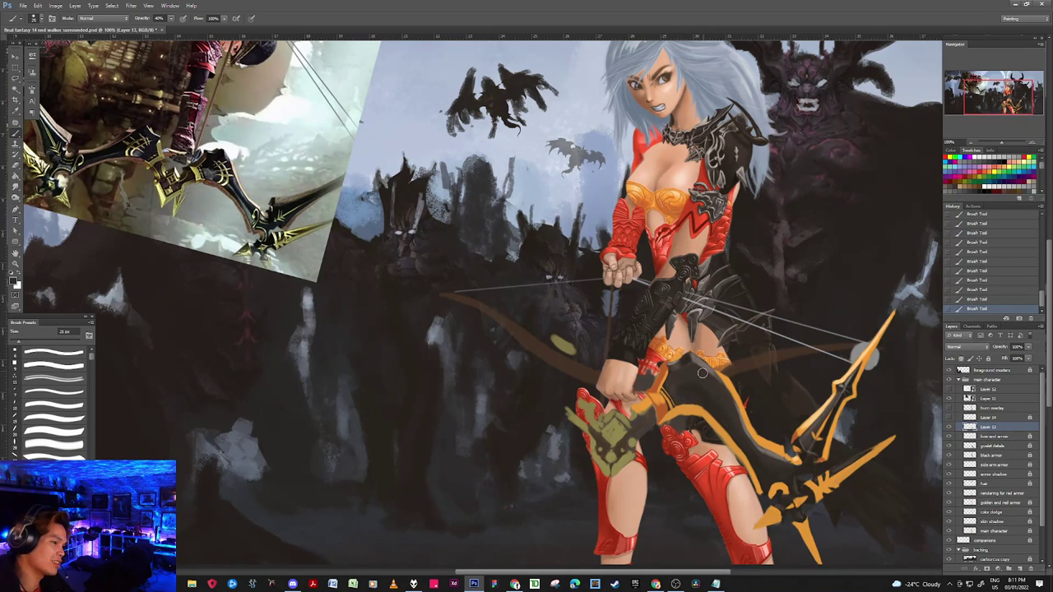
key(bracketleft)
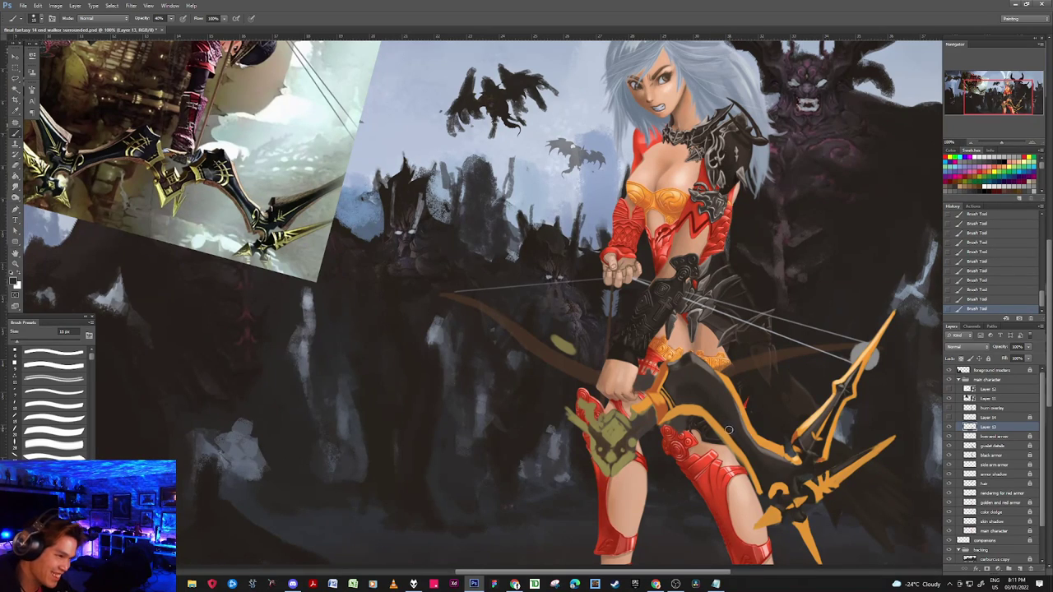
key(bracketright)
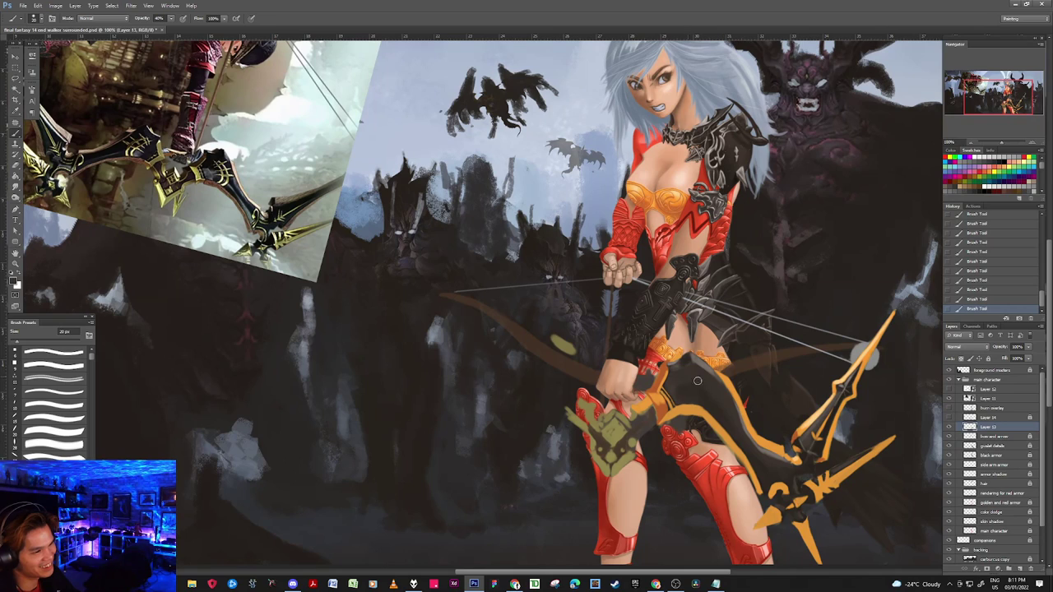
Step: Paint gold trim on the bow grip between the limb and the green ornament with sampled gold, using a 6 to 9 px brush
alt+click(661, 401)
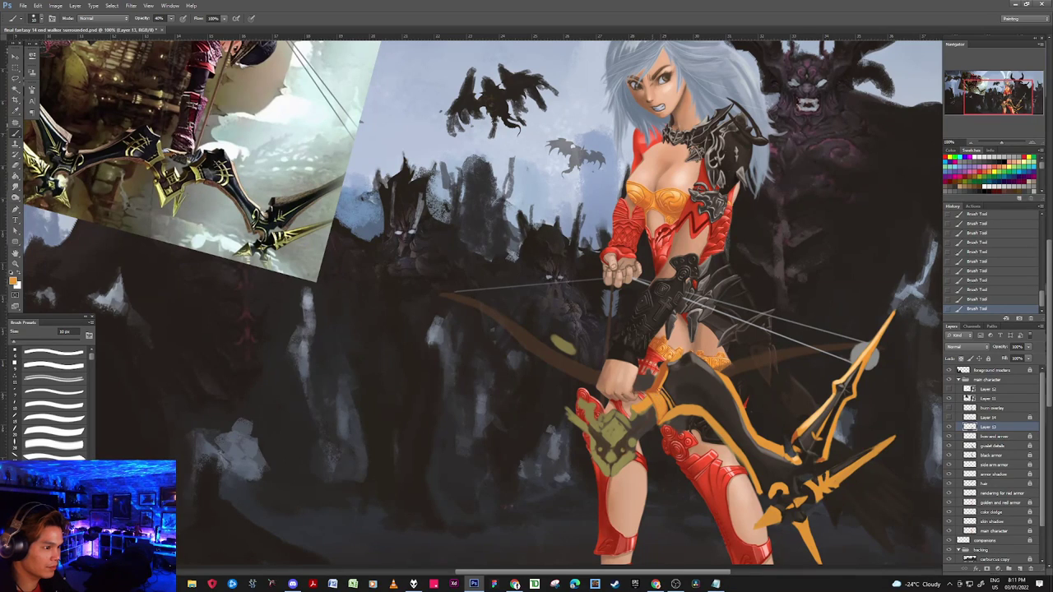
key(bracketleft)
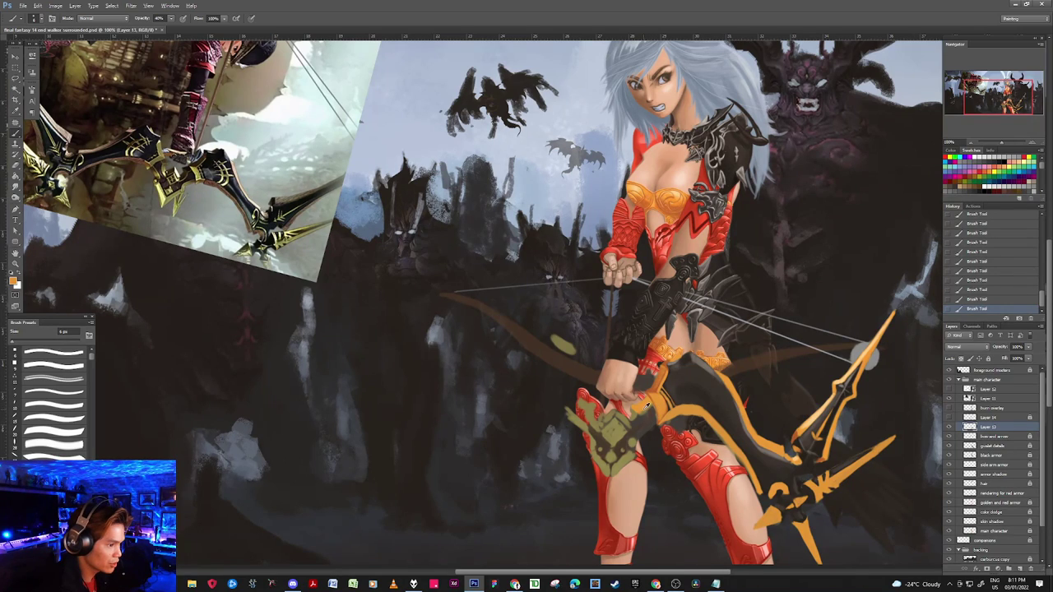
key(bracketright)
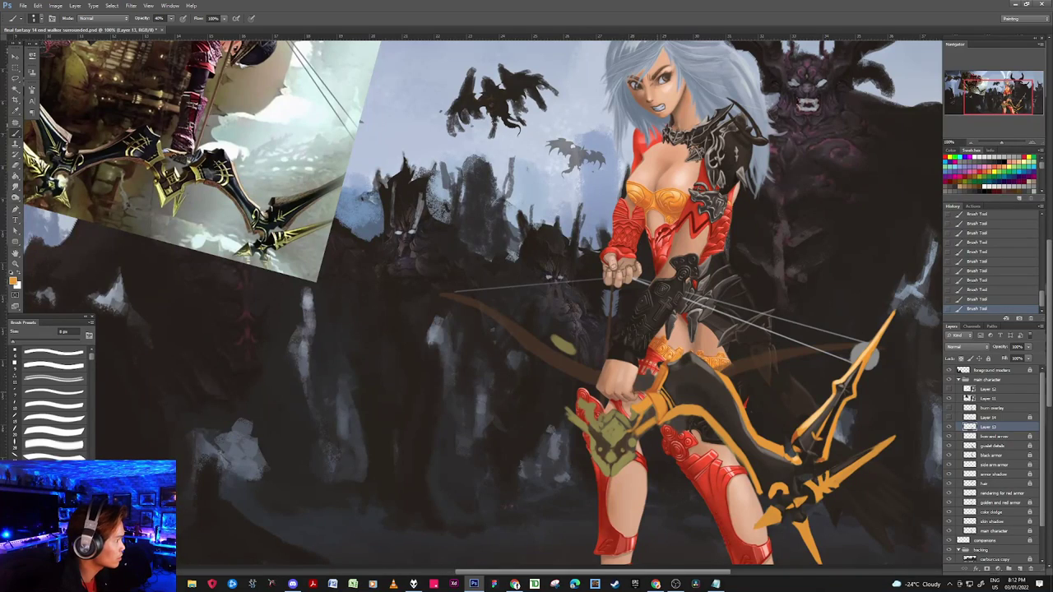
alt+click(629, 429)
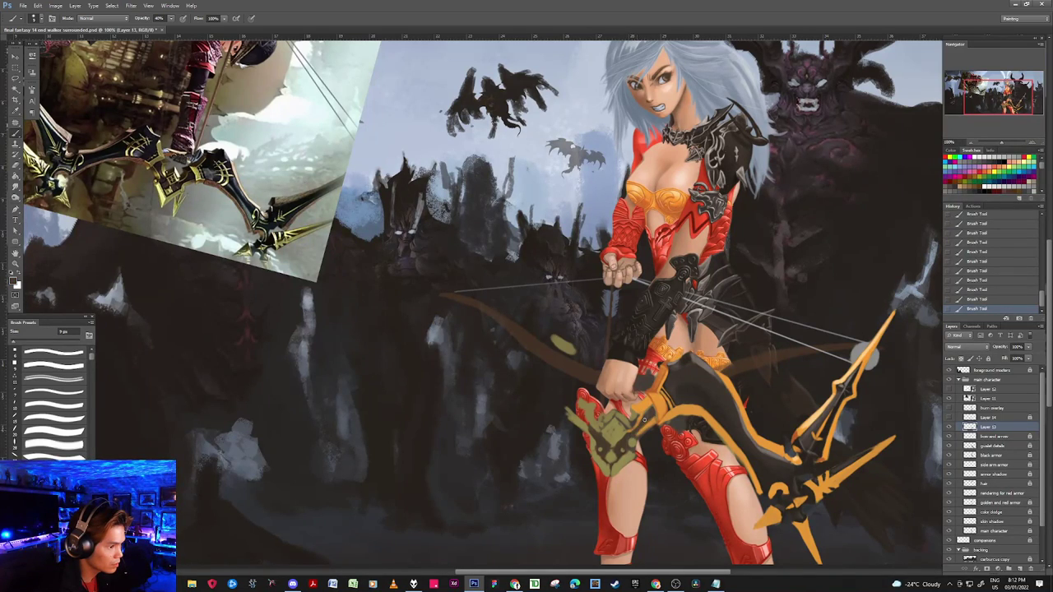
alt+click(641, 414)
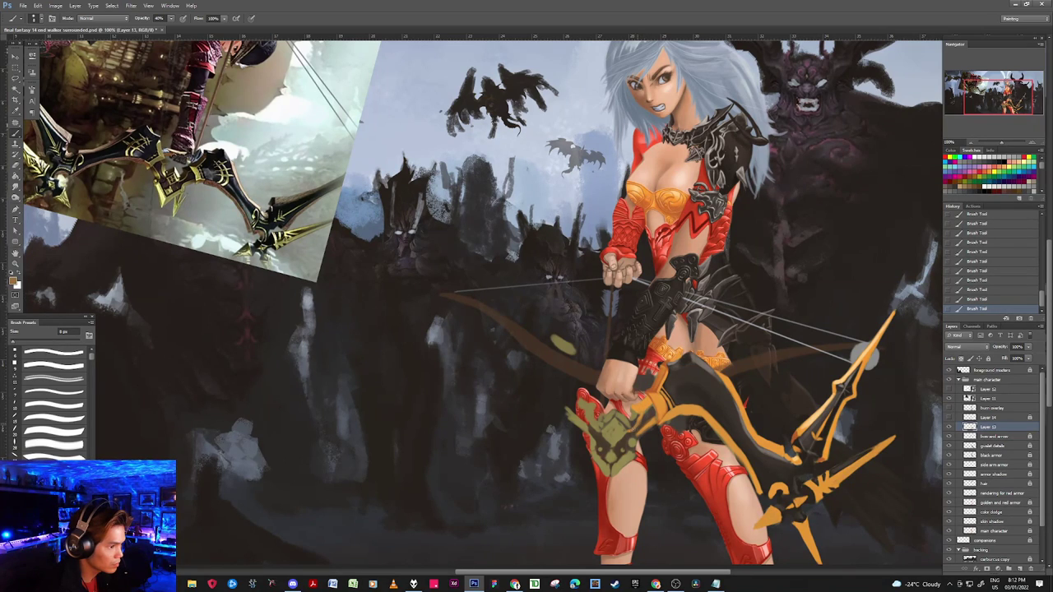
Step: Define the grip's gold trim beside the archer's hand by alternating sampled gold and dark tones with a 6 px brush
alt+click(645, 399)
alt+click(635, 431)
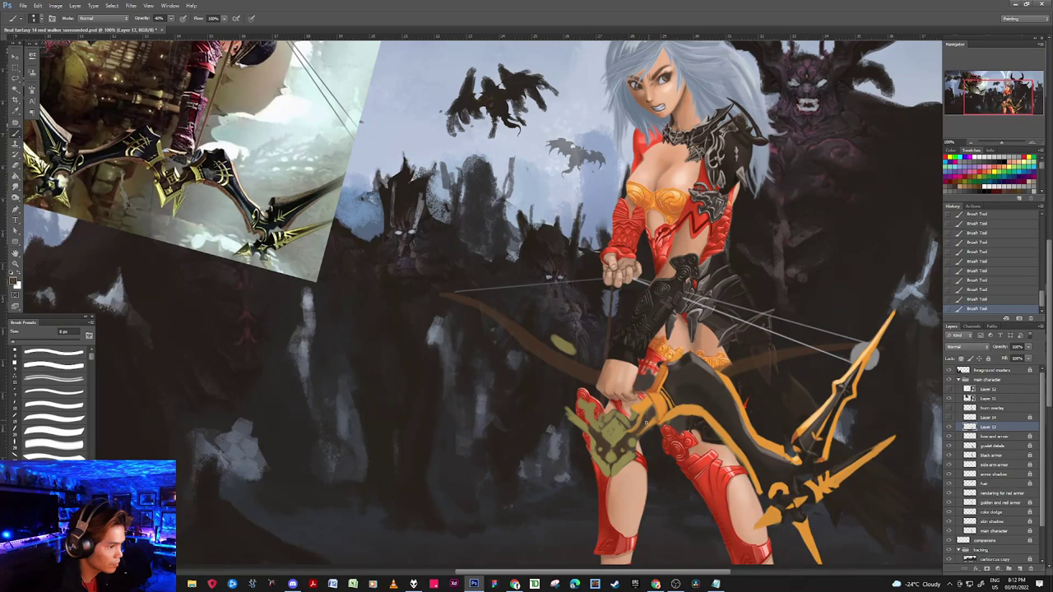
alt+click(650, 428)
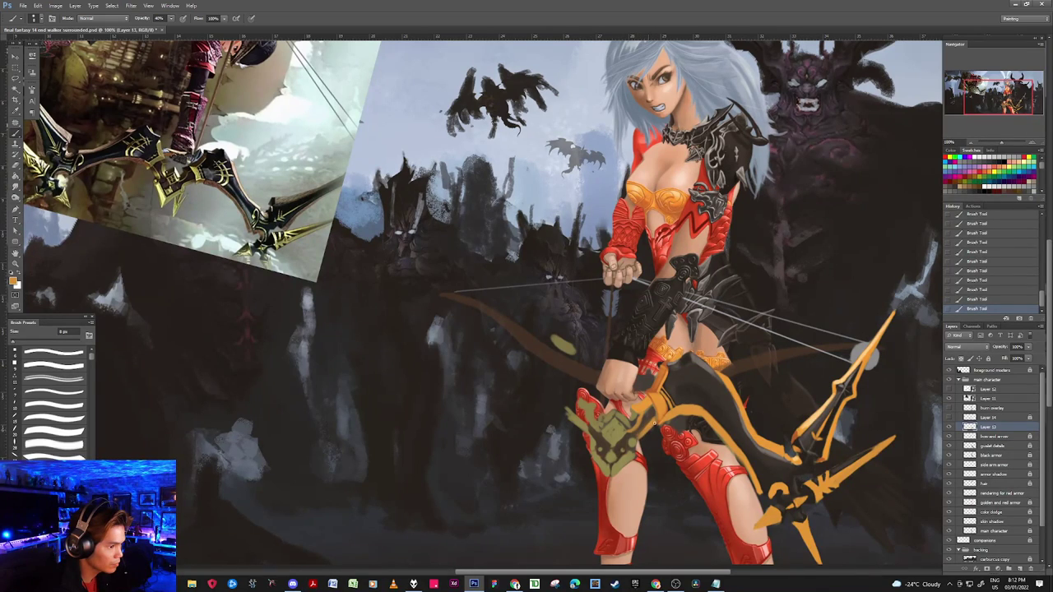
alt+click(648, 421)
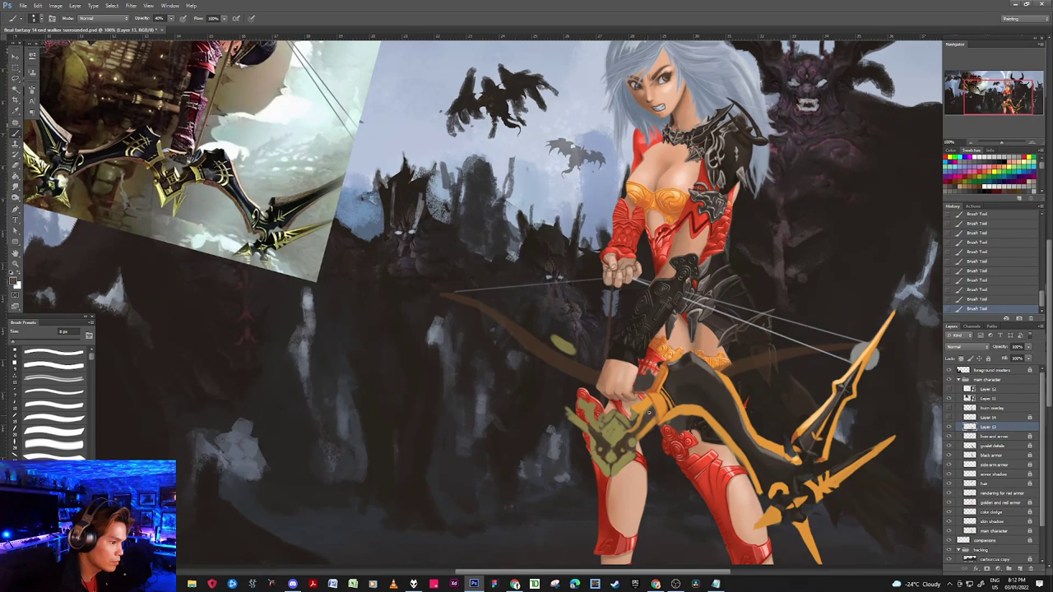
alt+click(640, 388)
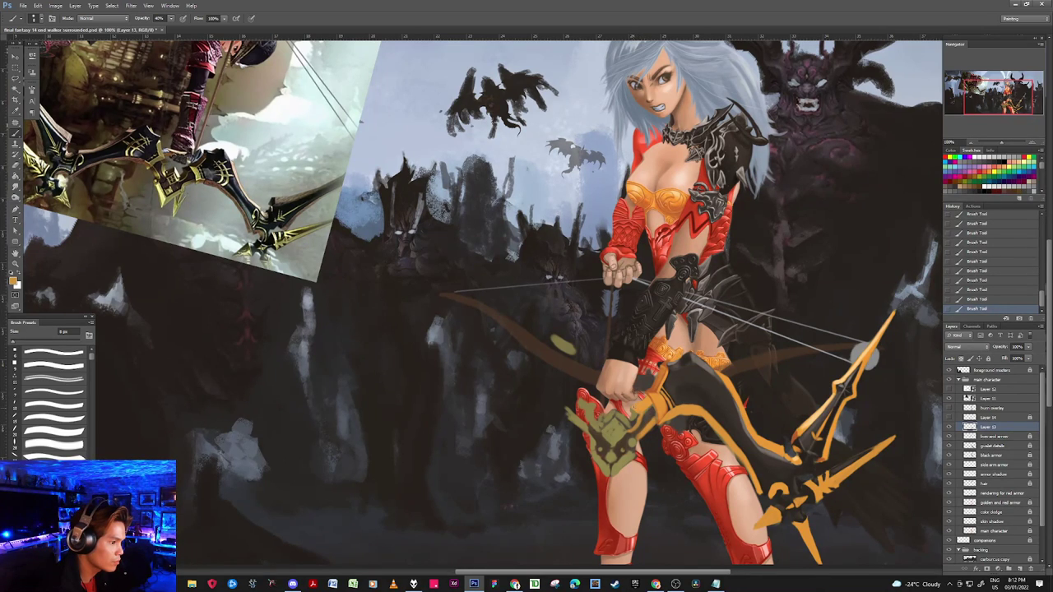
alt+click(640, 408)
alt+click(635, 412)
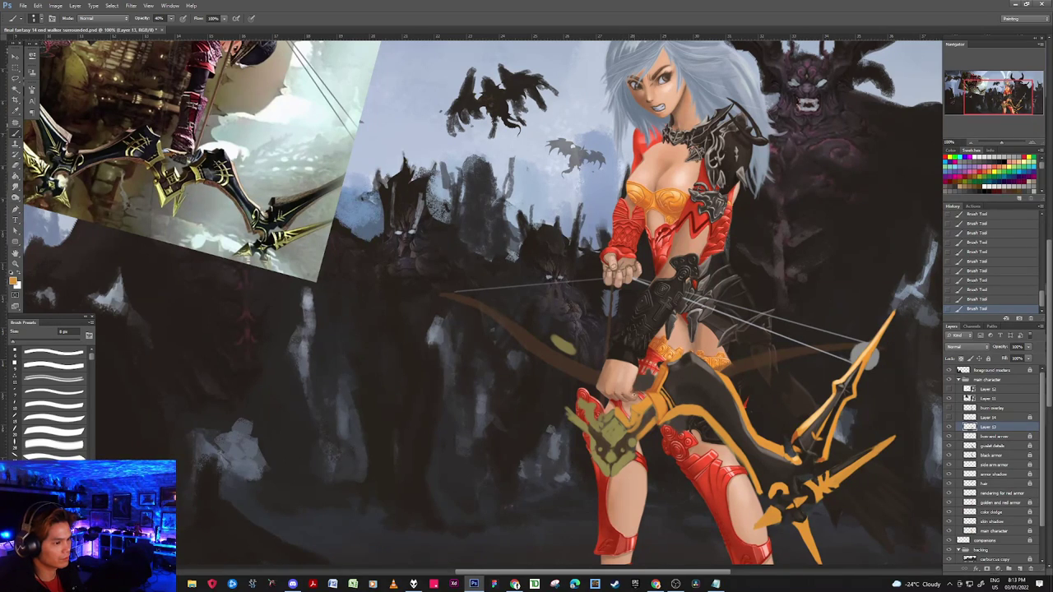
Step: Refine the grip's trim edges and inner shadow with sampled brown, black and gold, using a 5 to 7 px brush
alt+click(635, 423)
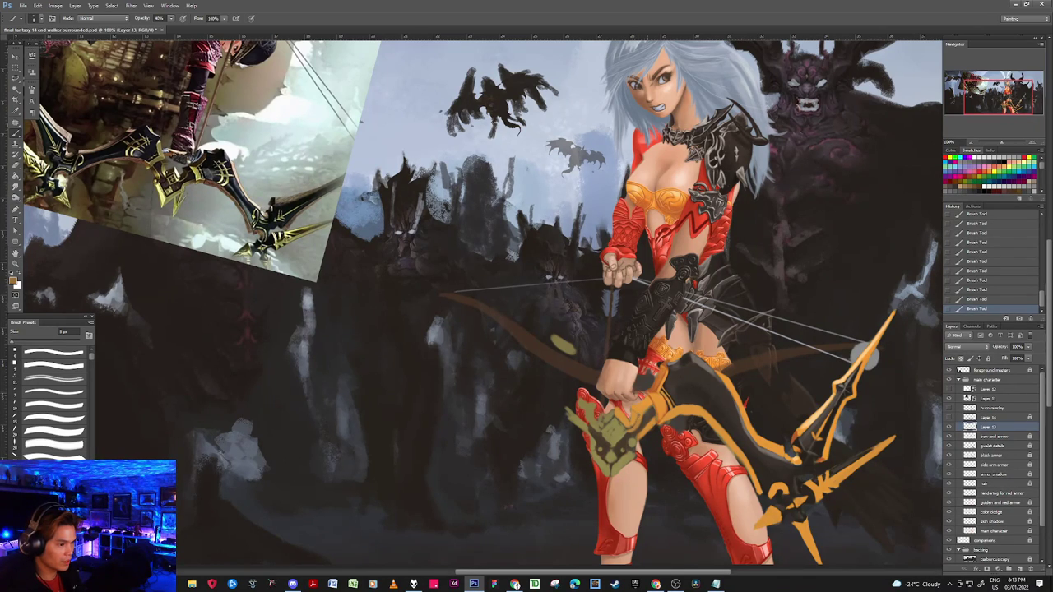
alt+click(649, 416)
alt+click(689, 394)
alt+click(643, 424)
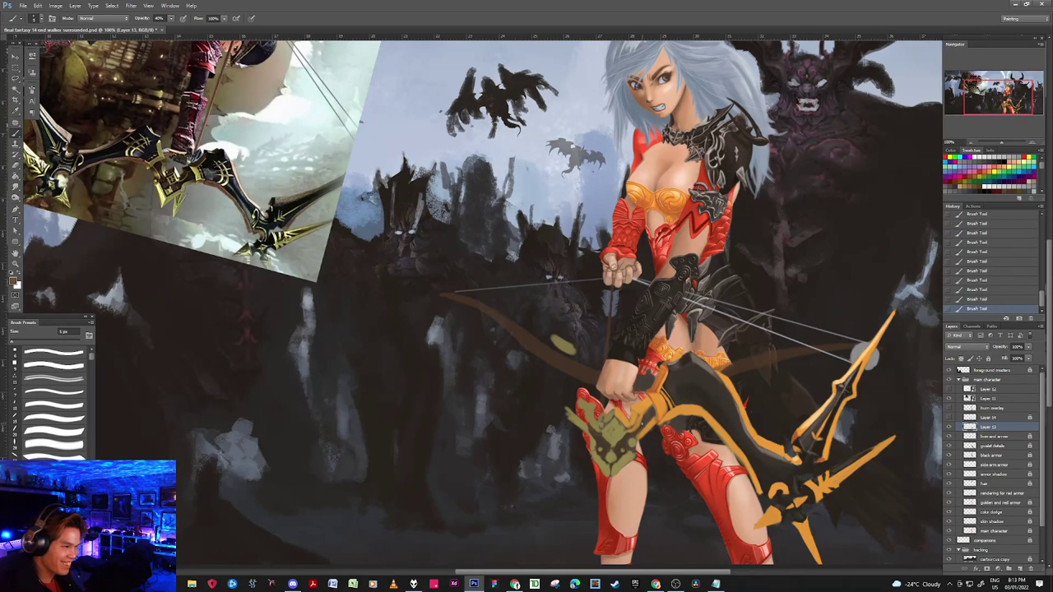
alt+click(652, 412)
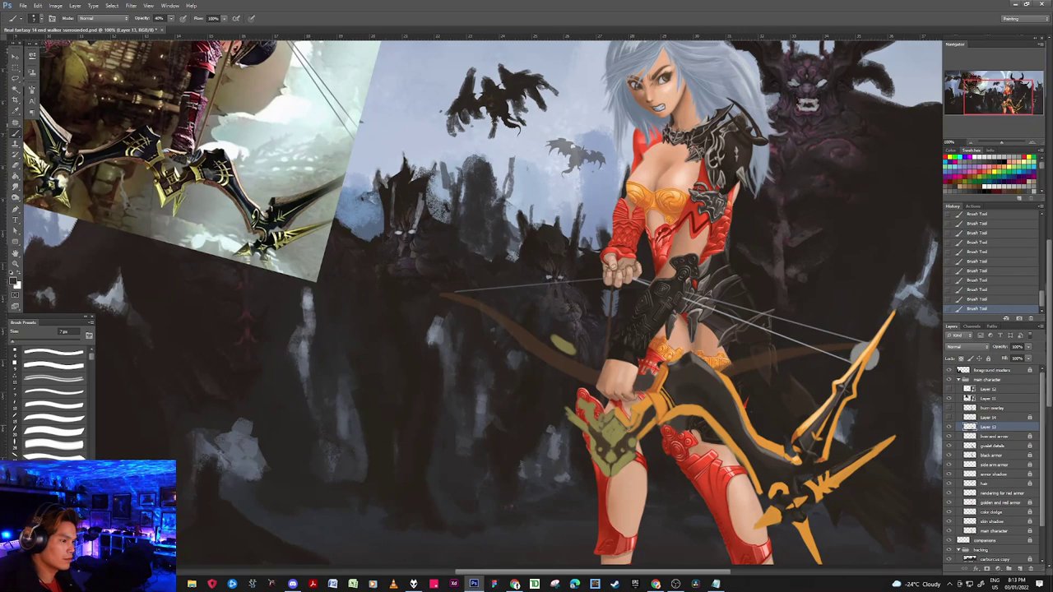
alt+click(641, 434)
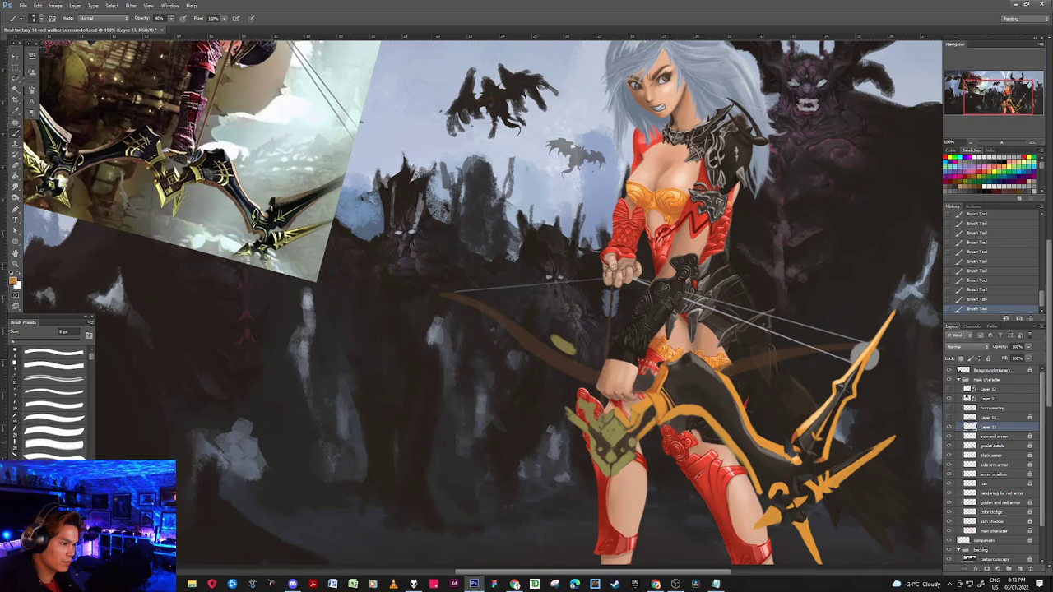
alt+click(663, 404)
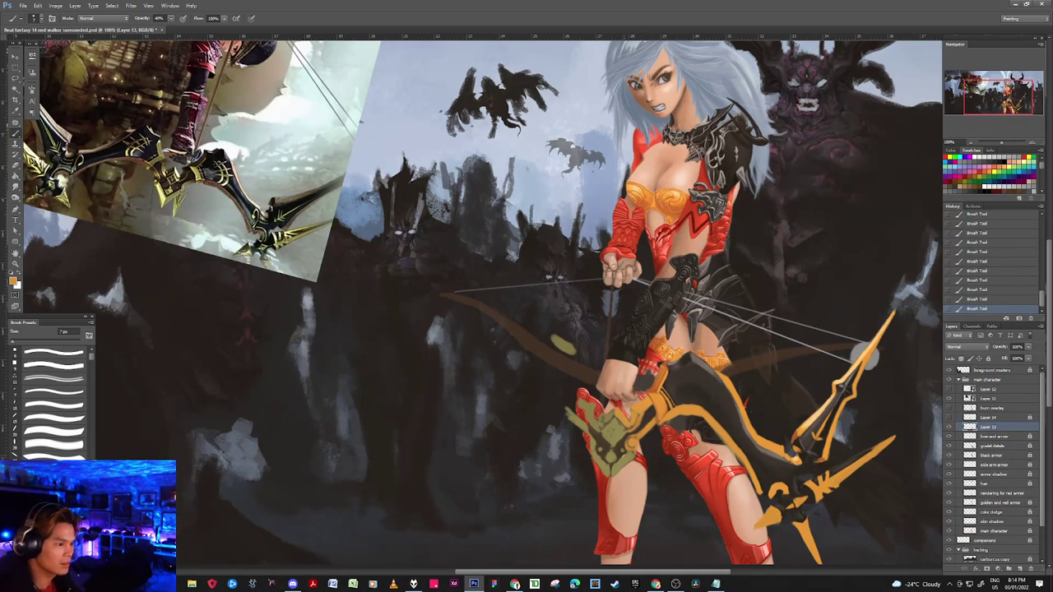
Step: Rework the joint between the gold grip trim and the green ornament with sampled dark and gold tones at 9 px
alt+click(624, 443)
key(])
key(])
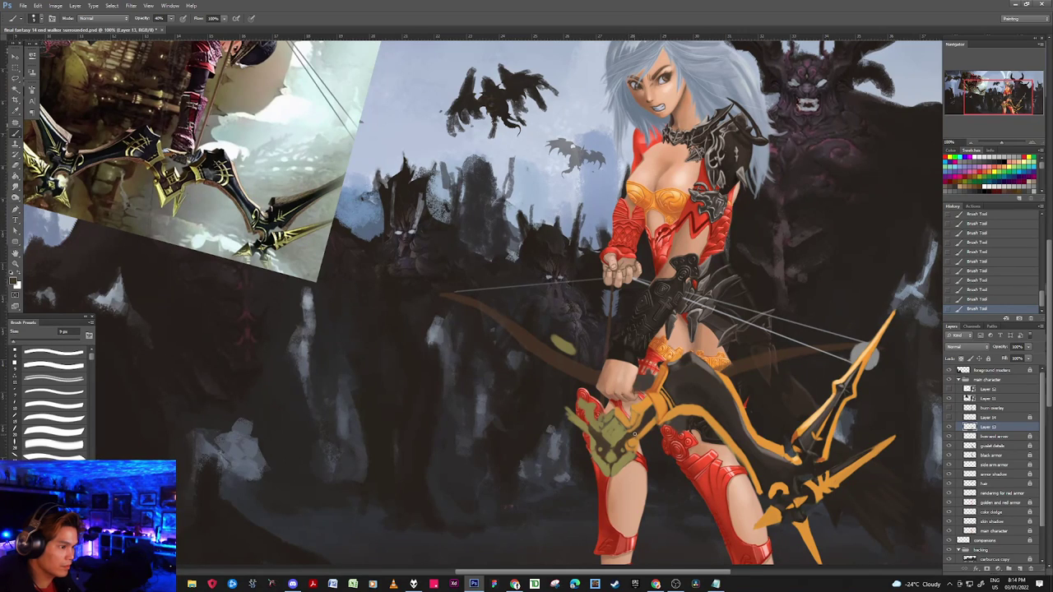
alt+click(640, 432)
alt+click(630, 442)
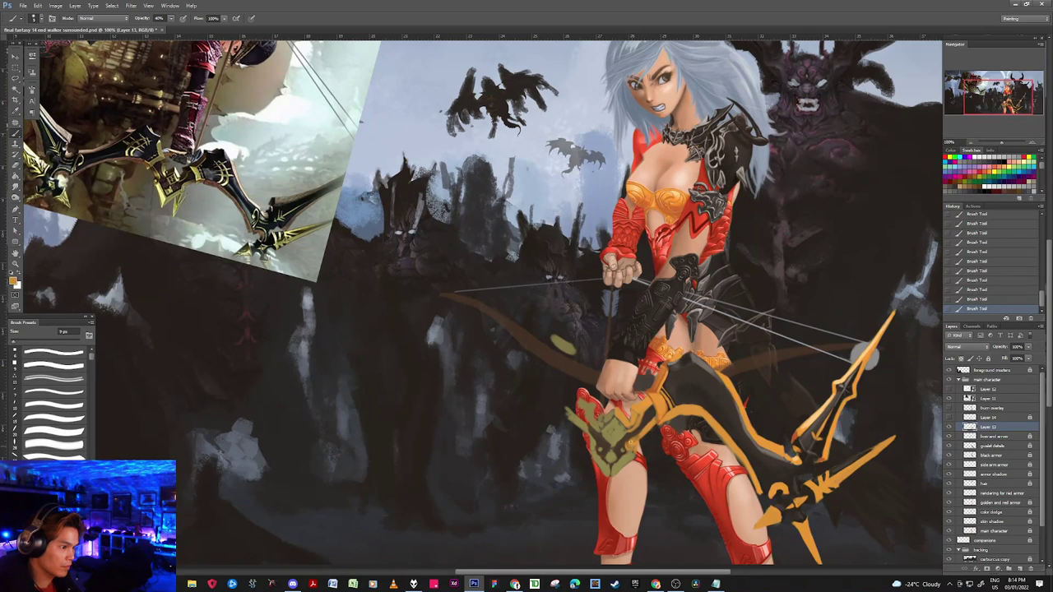
alt+click(640, 432)
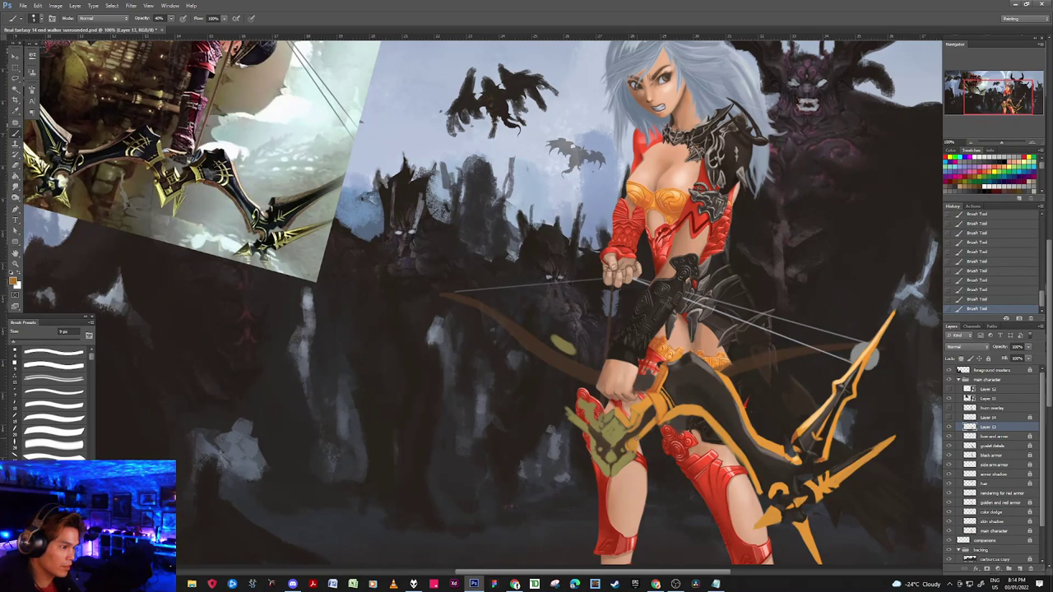
Step: Shade the joint between the green ornament and the gold grip trim with sampled brown, dark and gold tones at 9 px
alt+click(627, 441)
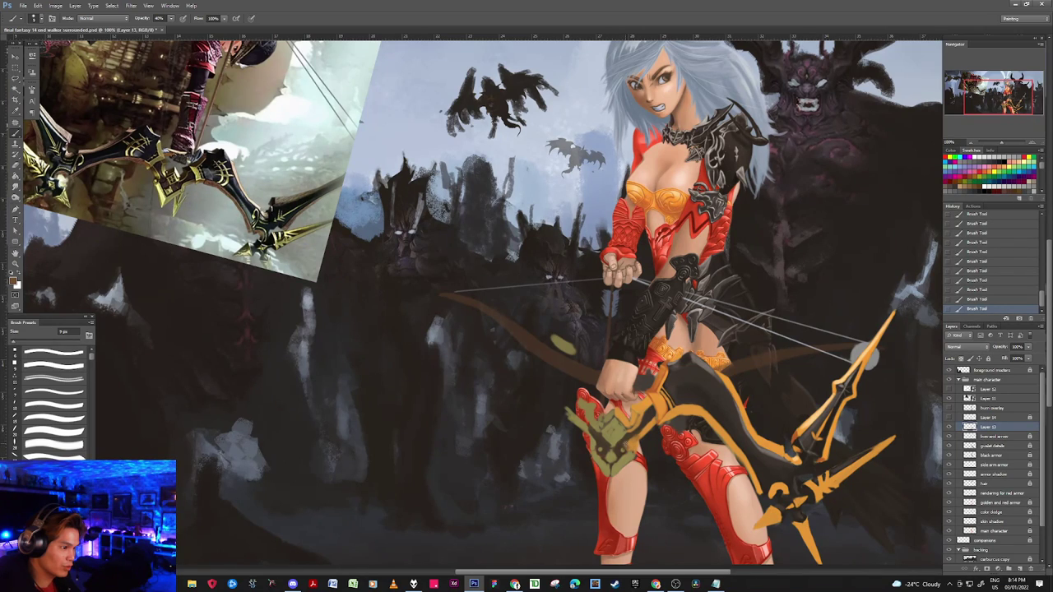
alt+click(626, 443)
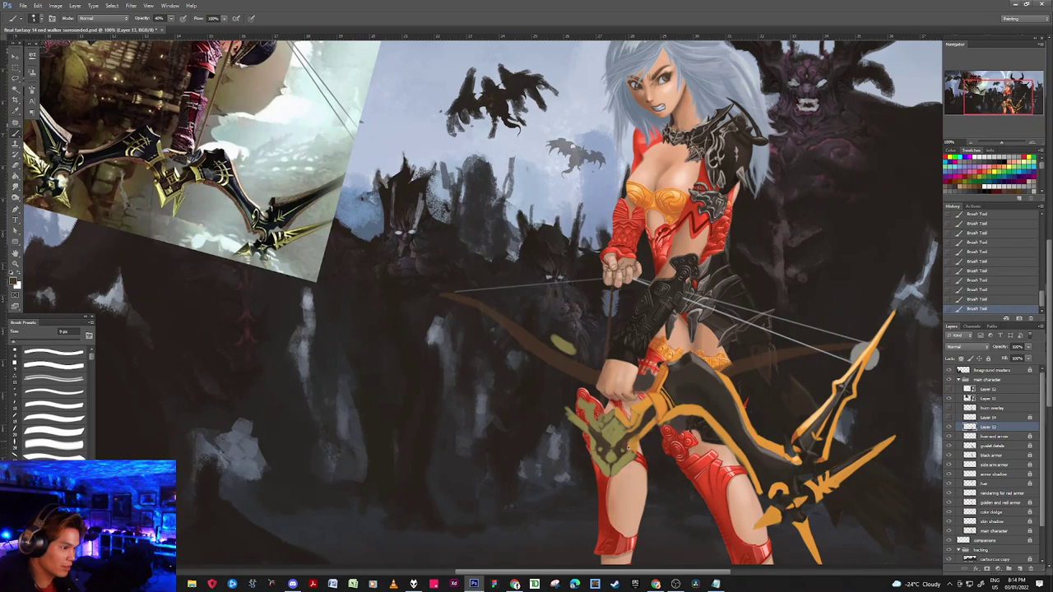
alt+click(627, 444)
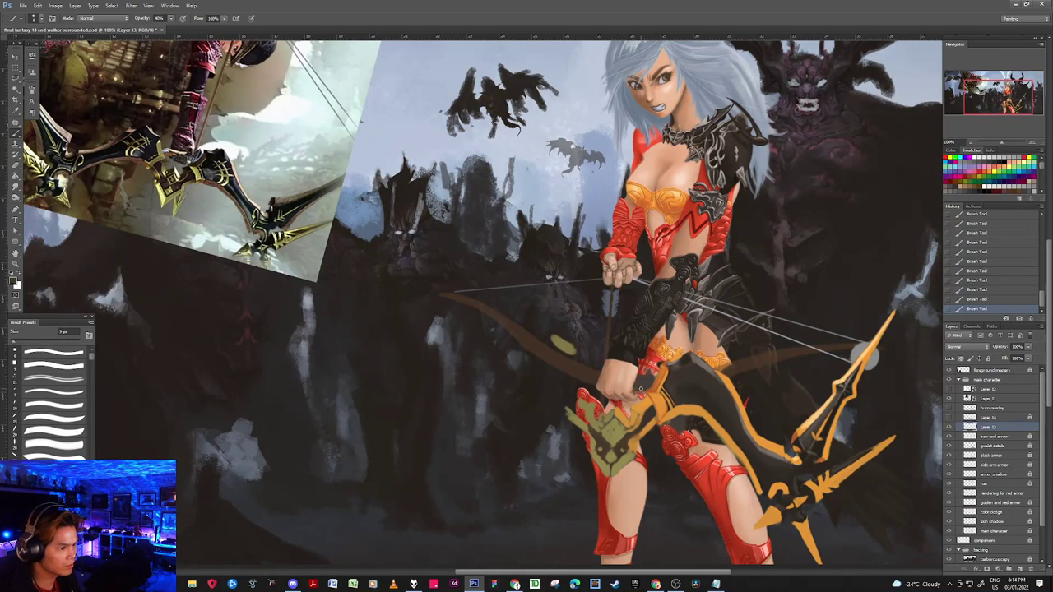
alt+click(637, 408)
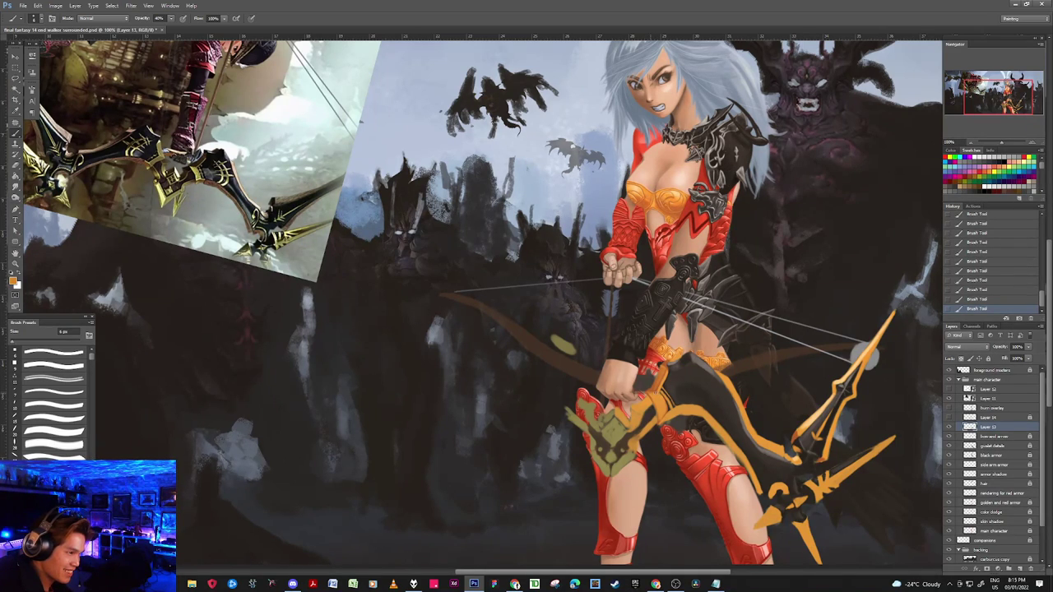
Step: Detail the gold grip bands beside the archer's hand with sampled gold and orange-brown, using a 4 to 7 px brush
alt+click(659, 394)
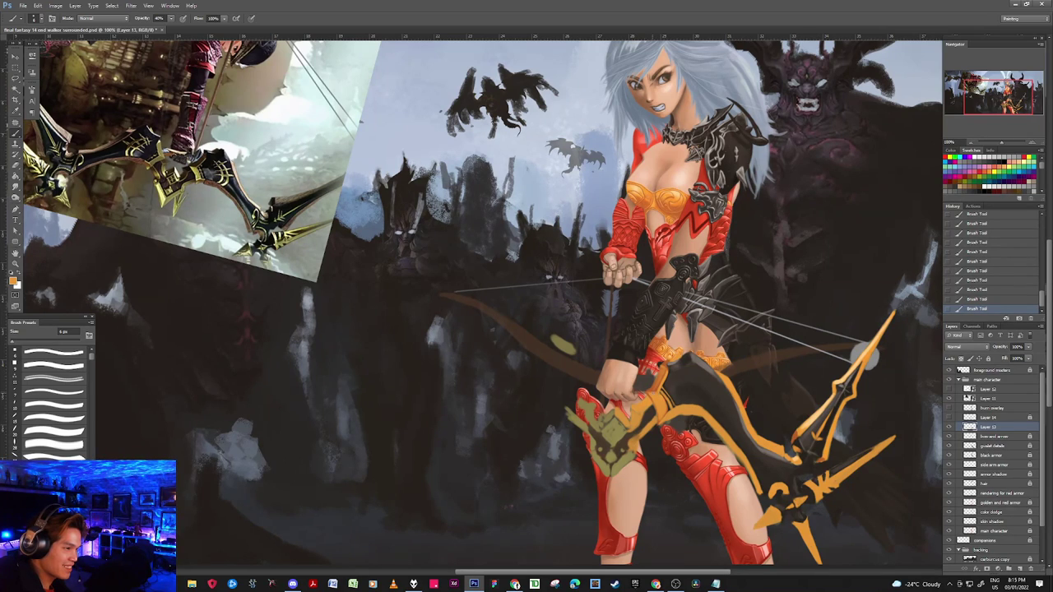
alt+click(657, 386)
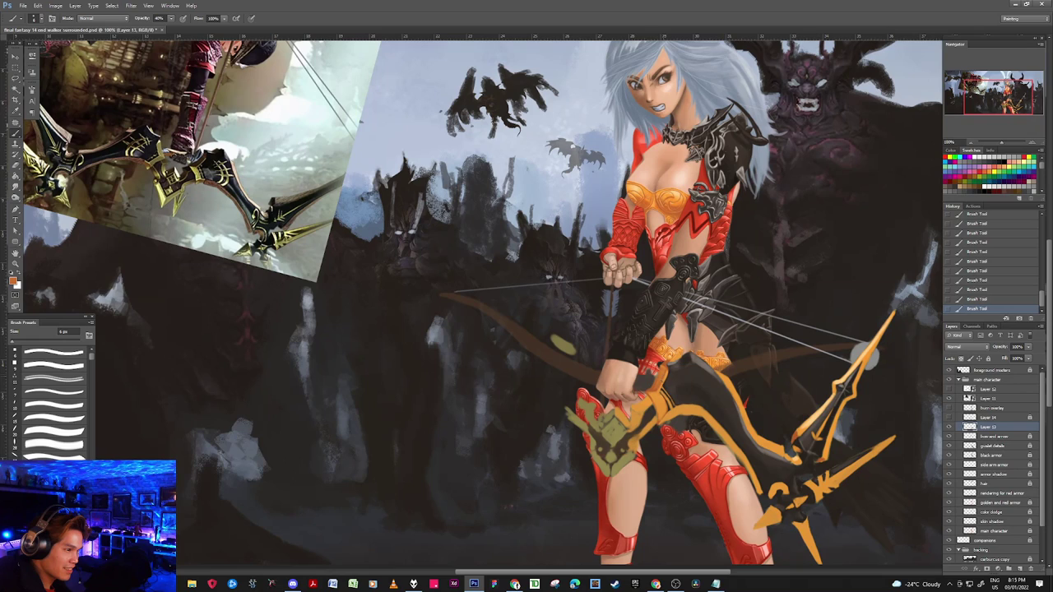
alt+click(662, 380)
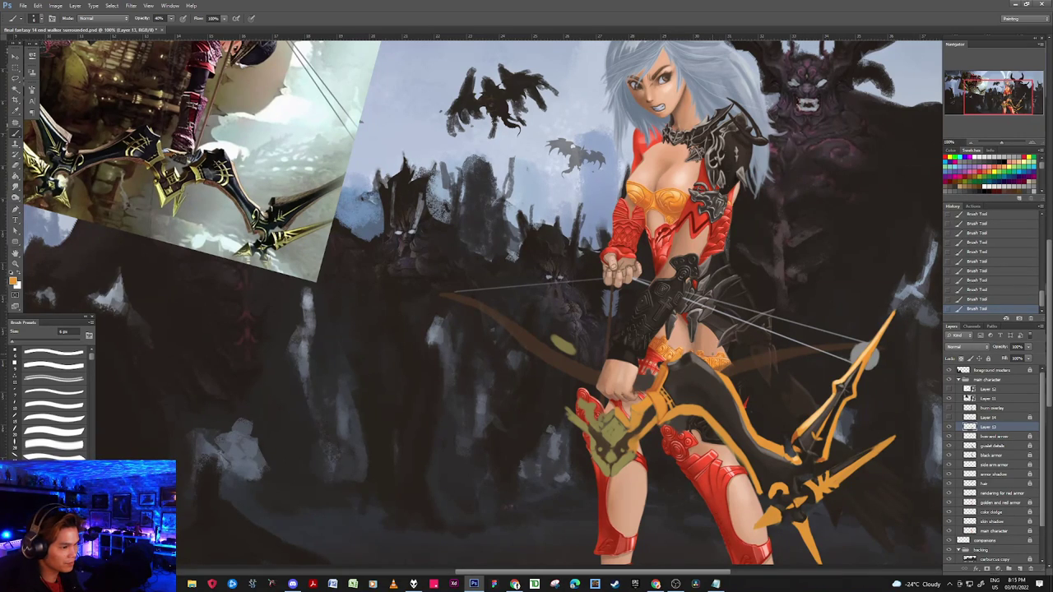
alt+click(670, 407)
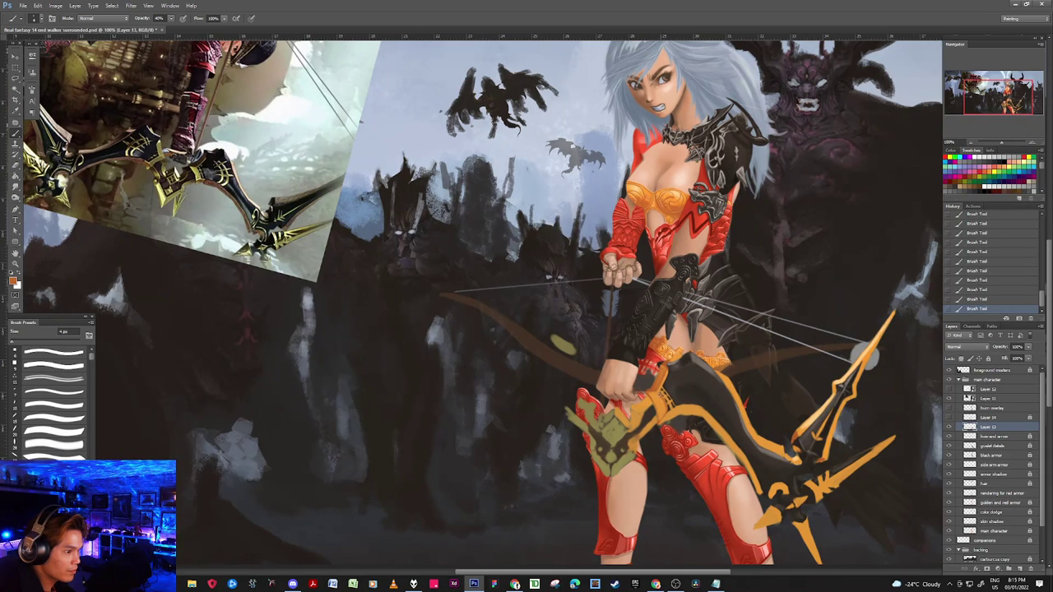
alt+click(658, 394)
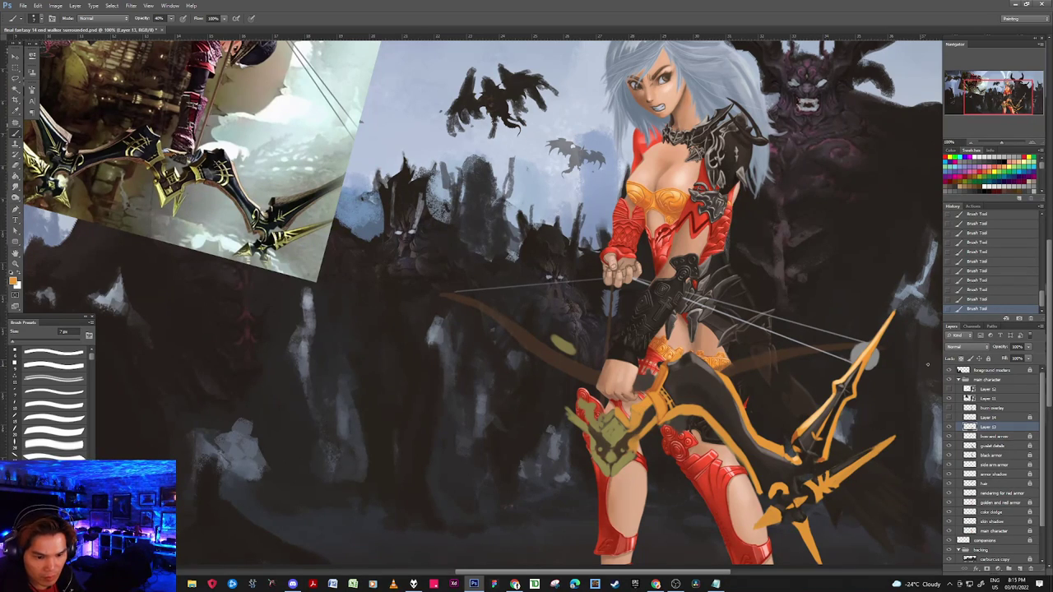
key(alt+Tab)
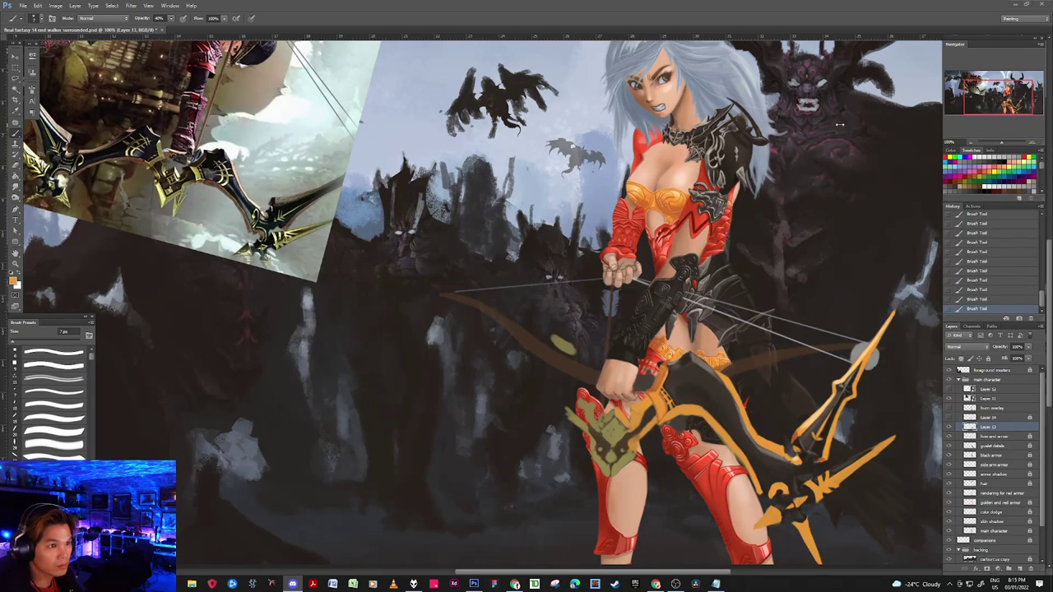
click(857, 24)
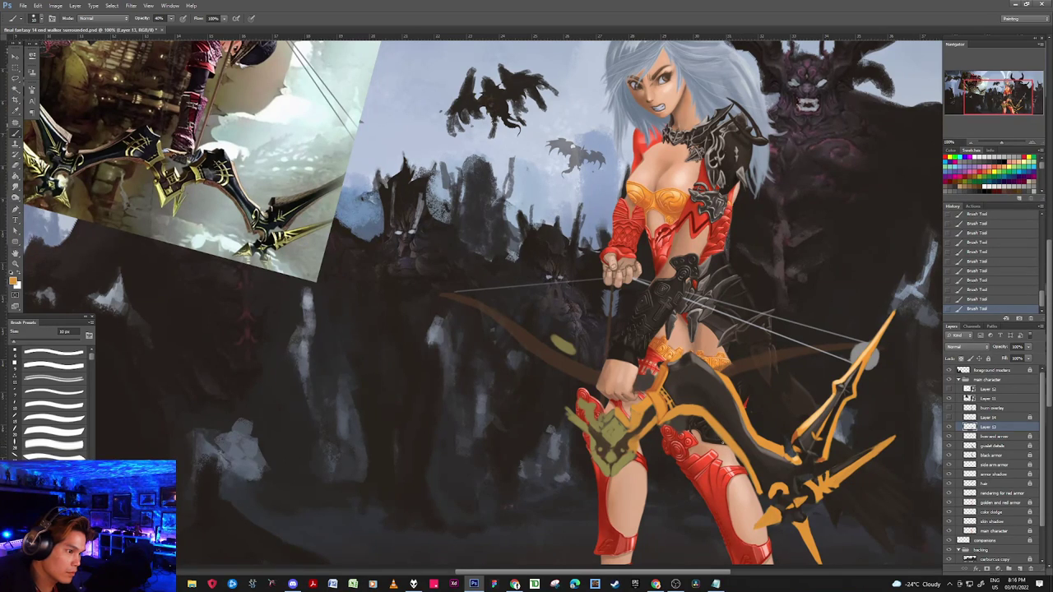
Step: Try erasing part of the bow on Layer 13, and undo the most recent strokes
key(e)
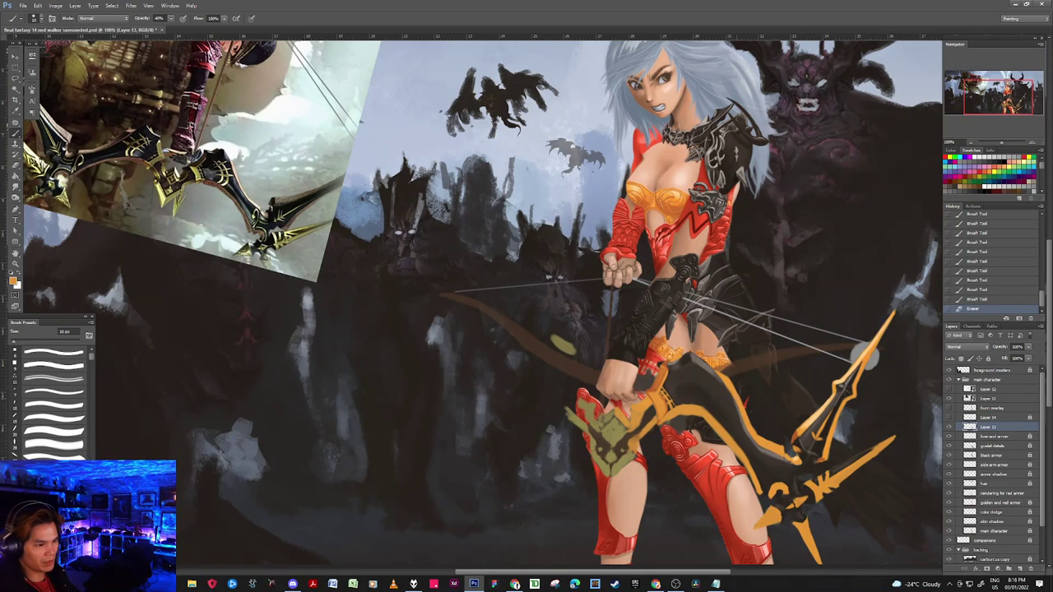
key(ctrl+alt+z)
key(ctrl+alt+z)
key(ctrl+alt+z)
key(ctrl+alt+z)
key(ctrl+alt+z)
key(ctrl+alt+z)
key(ctrl+alt+z)
key(ctrl+alt+z)
key(ctrl+alt+z)
key(ctrl+alt+z)
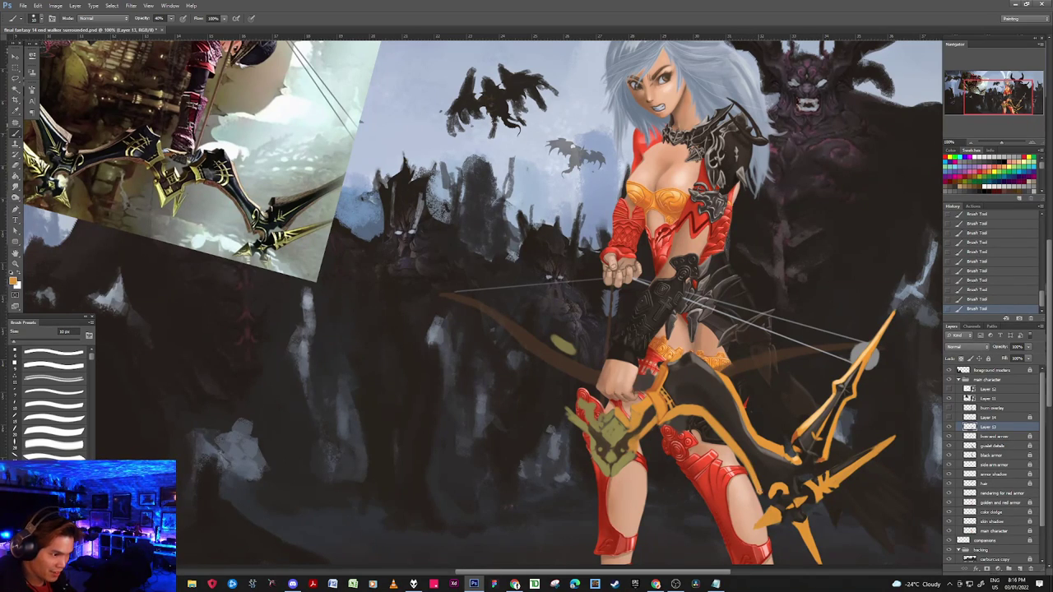
Step: Clean up the black limb and its inner gold trim near the grip with black and sampled dark and gold tones at 10 px
key(d)
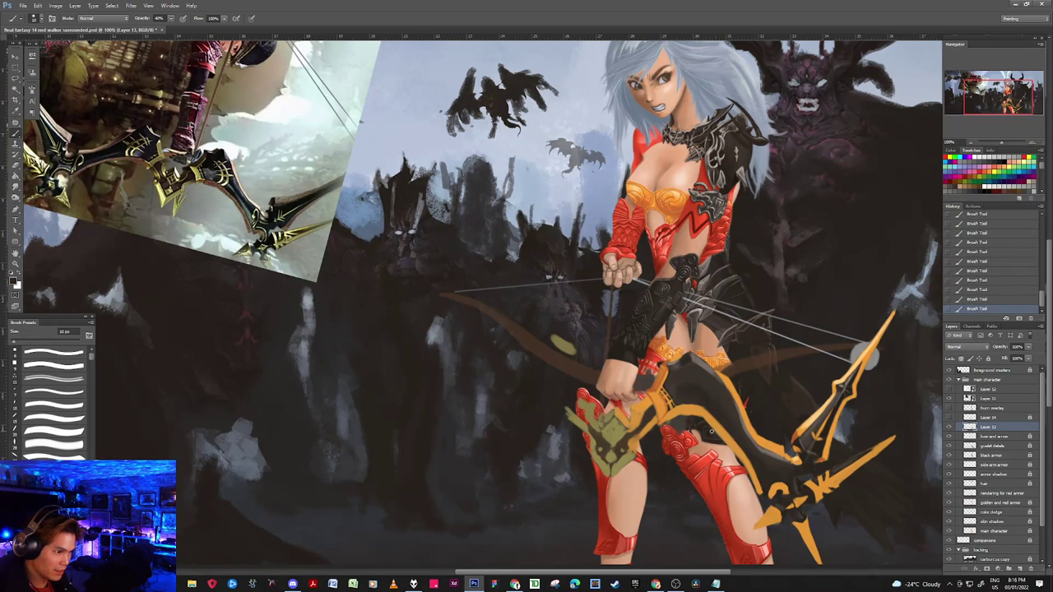
alt+click(733, 438)
key(d)
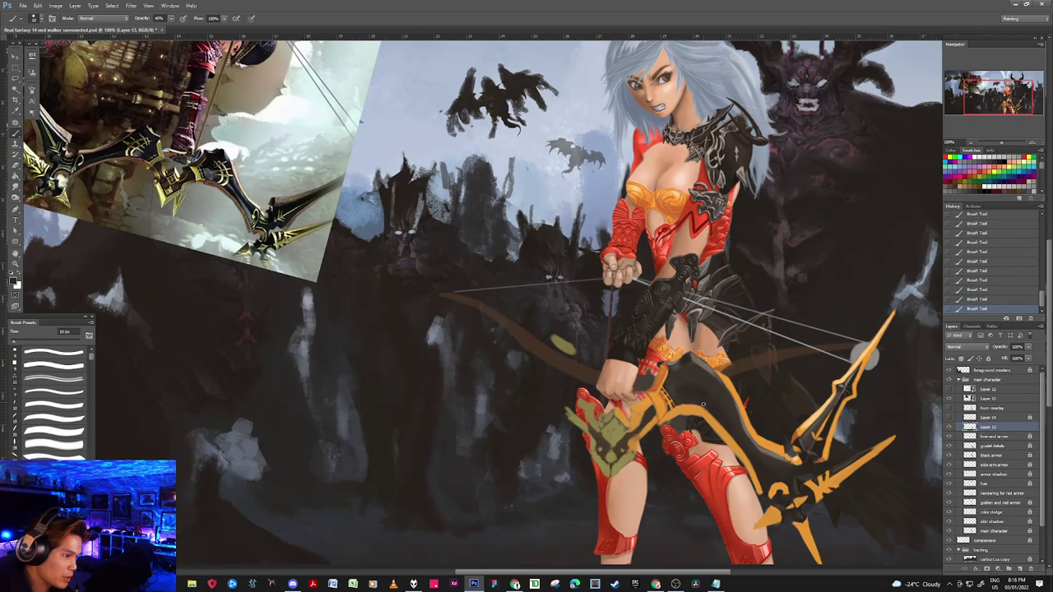
alt+click(702, 404)
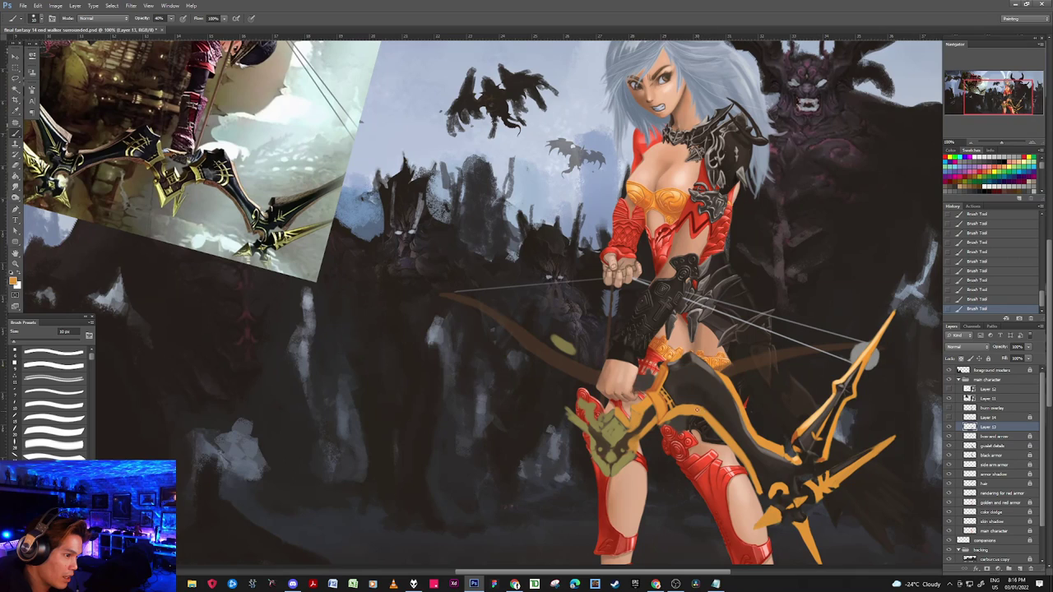
key(d)
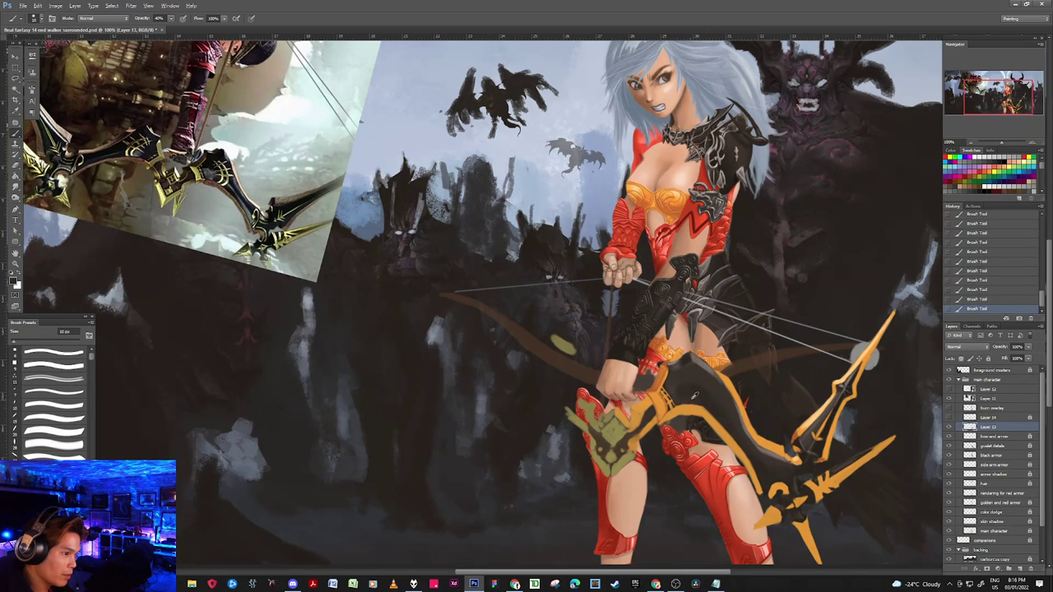
alt+click(687, 403)
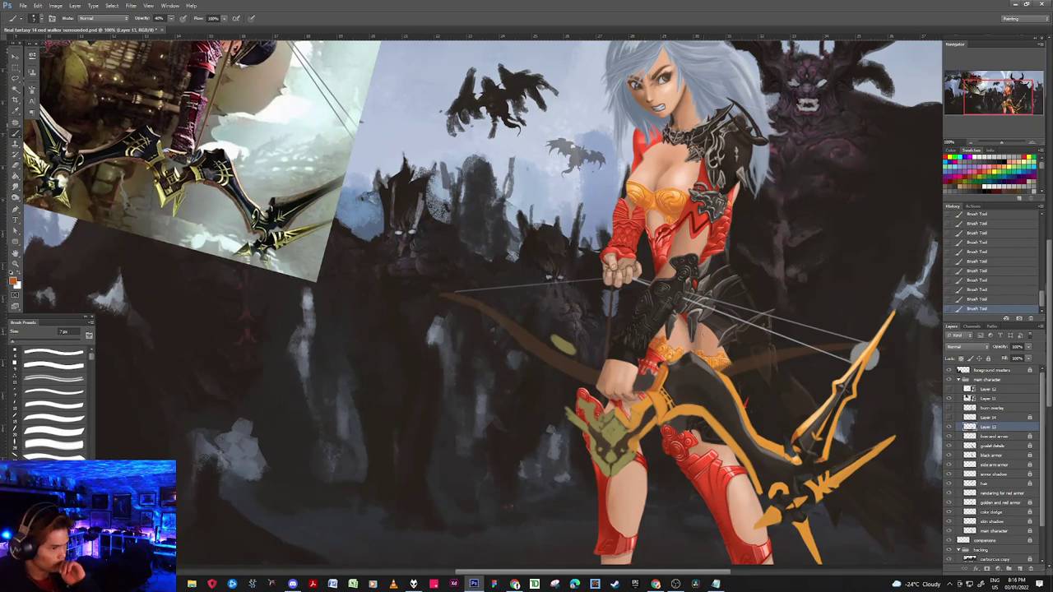
Step: Refine the gold trim where the limb meets the grip with sampled orange-brown and gold, using a 4 to 9 px brush
key(bracketleft)
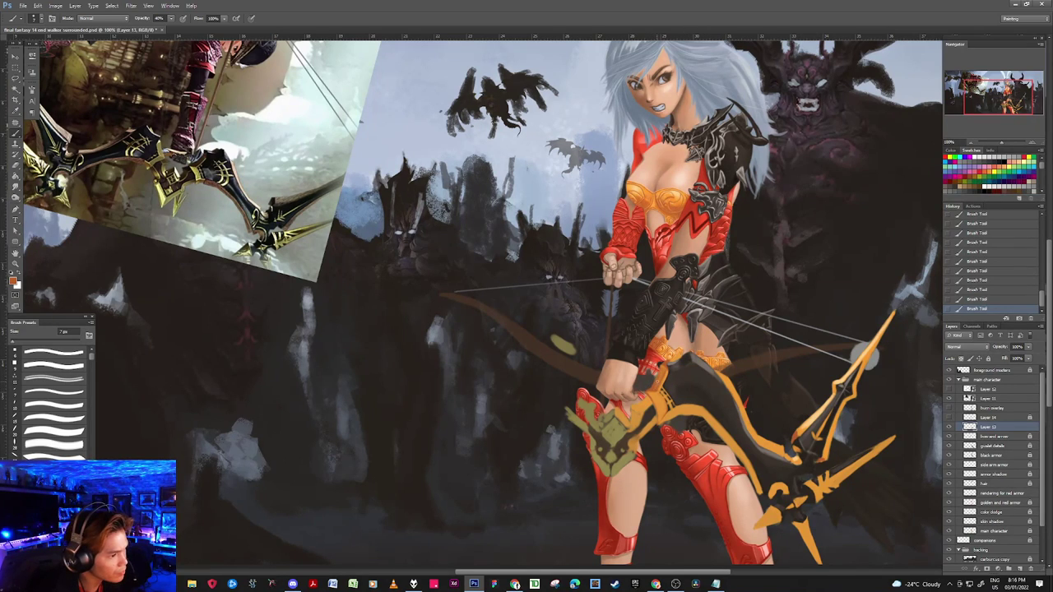
key(bracketleft)
key(bracketleft)
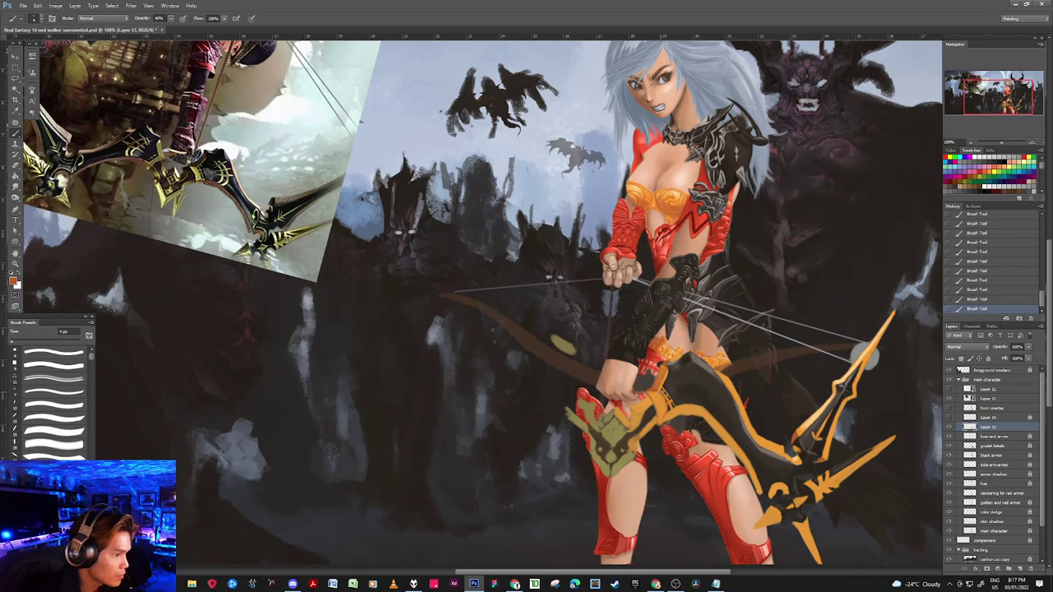
alt+click(673, 410)
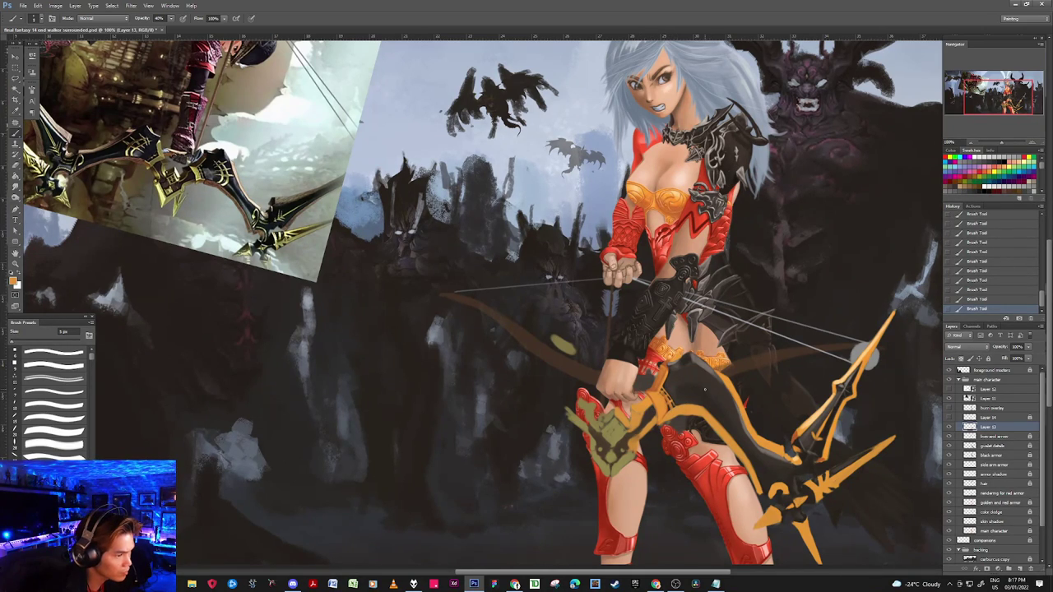
key(bracketright)
key(bracketright)
key(bracketright)
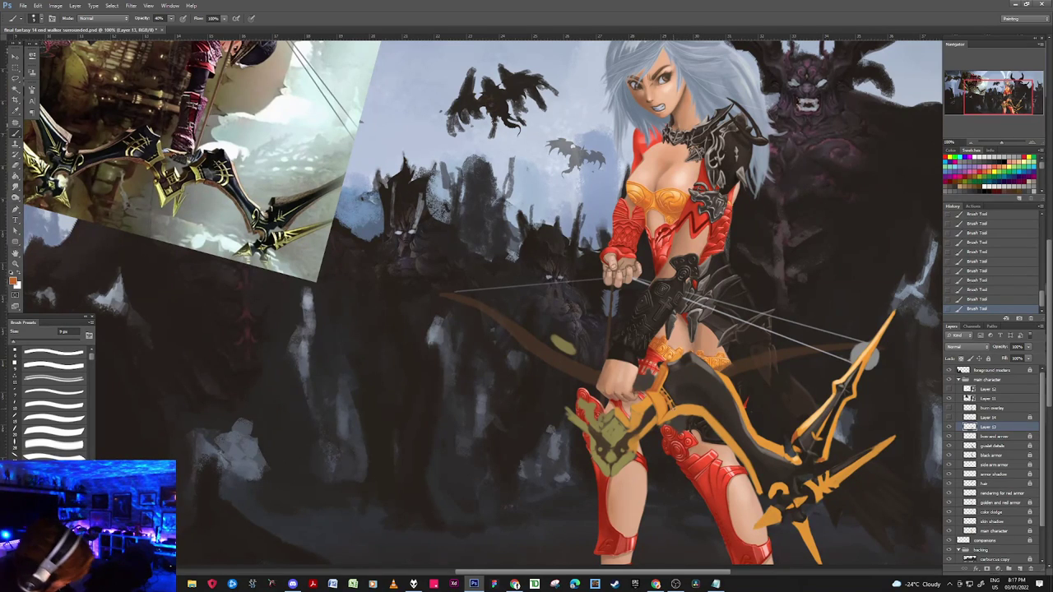
Step: Shade and highlight the bow's gold trim along the limb with sampled orange and pale gold at 30% opacity and 10 px
key(3)
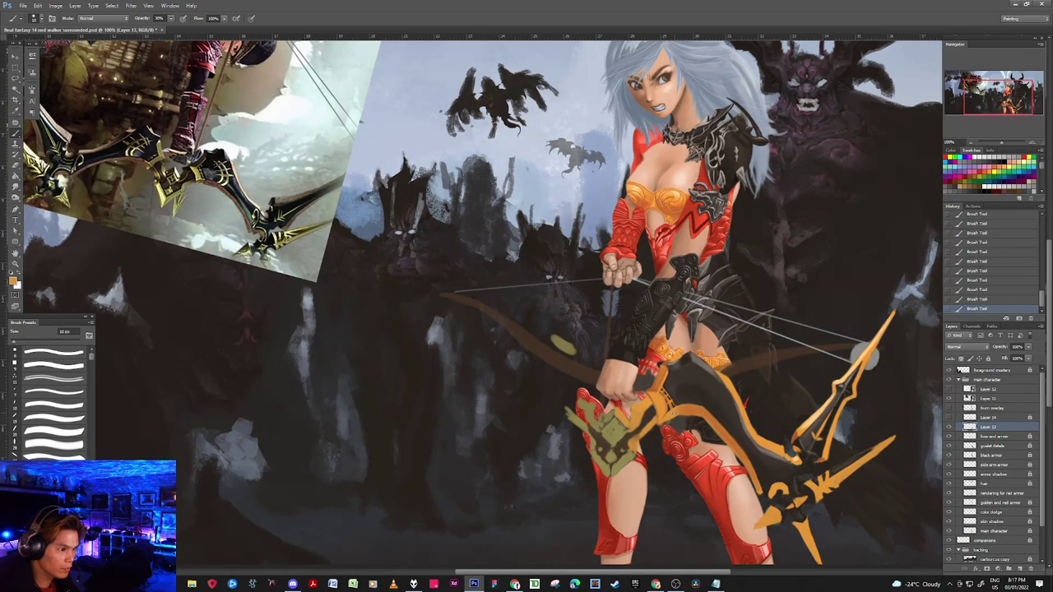
key(bracketright)
key(bracketright)
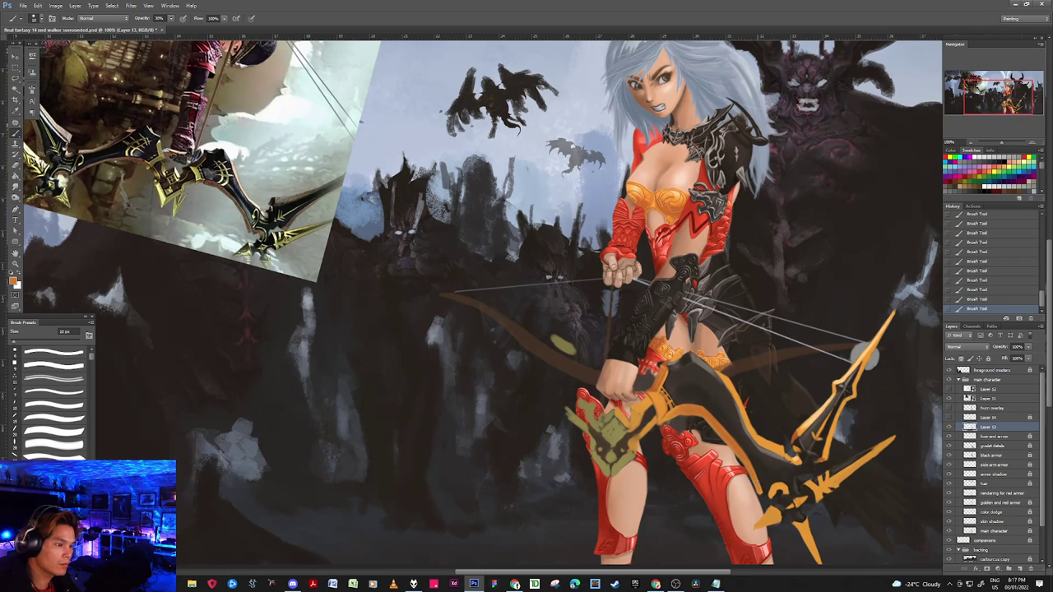
alt+click(817, 415)
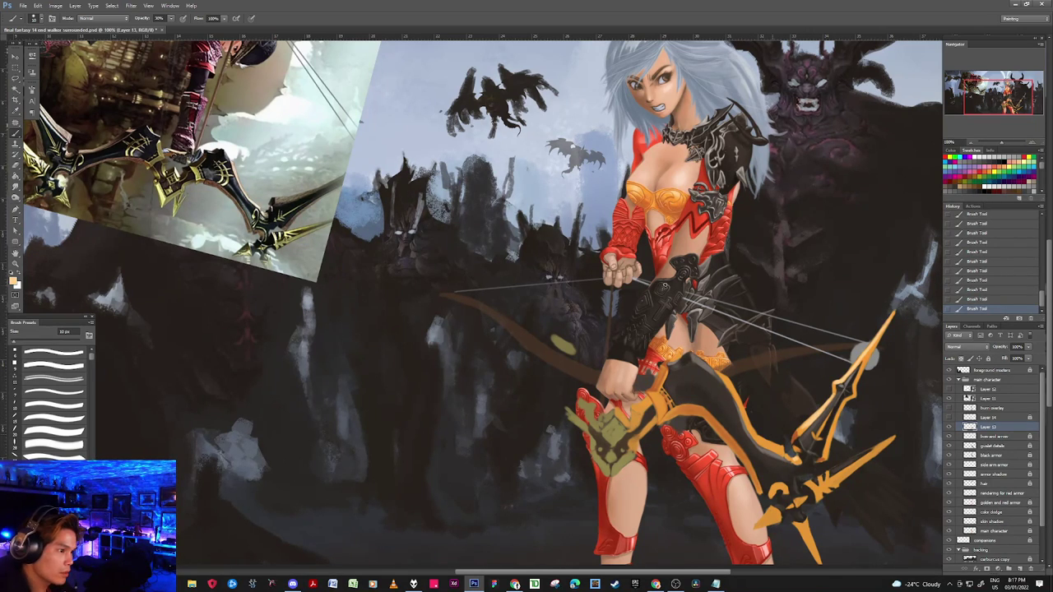
key(bracketleft)
key(bracketleft)
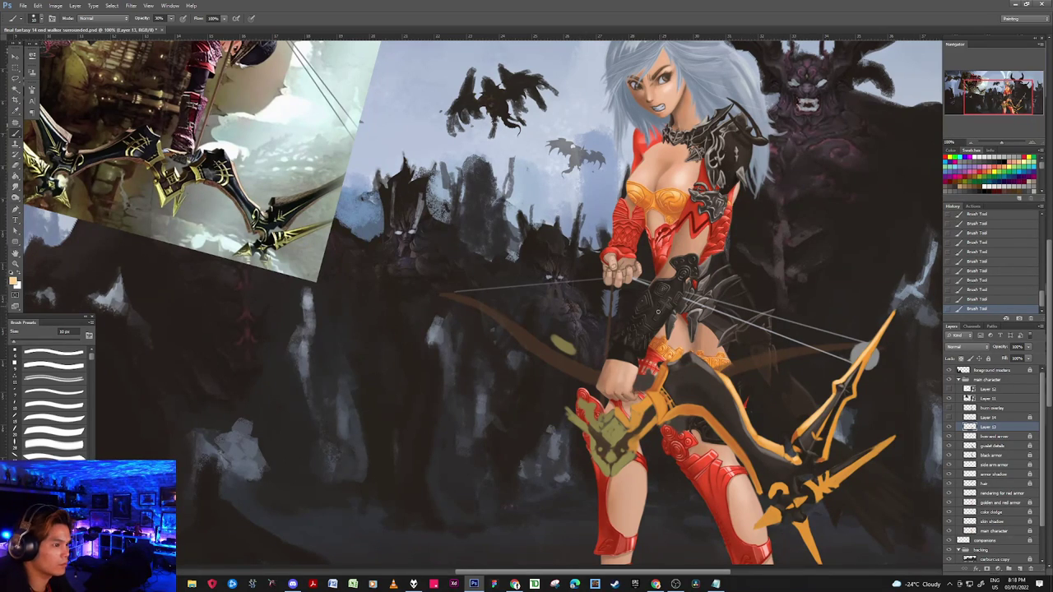
alt+click(652, 427)
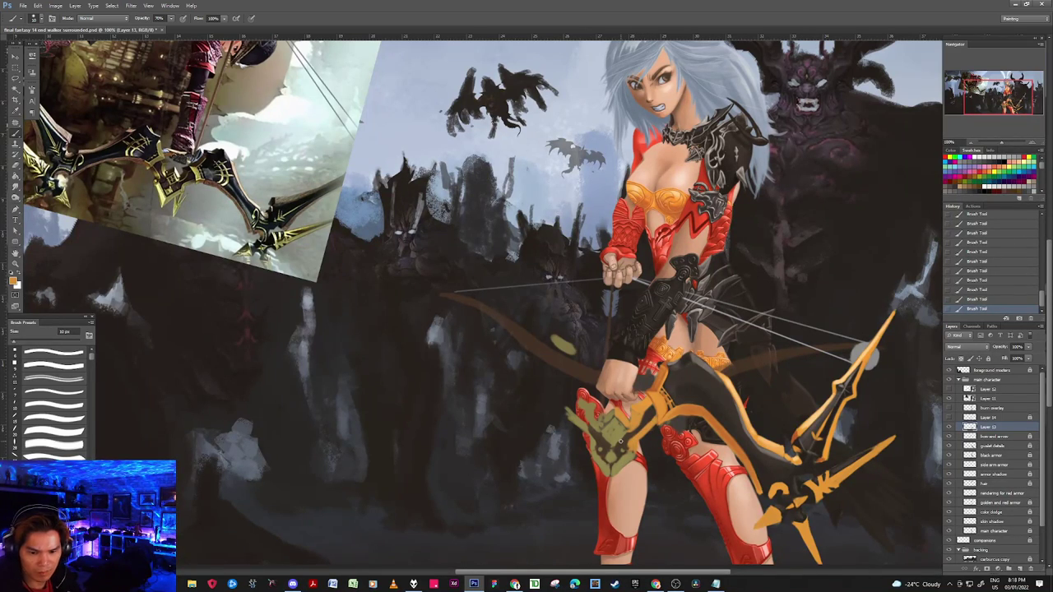
key(alt+Tab)
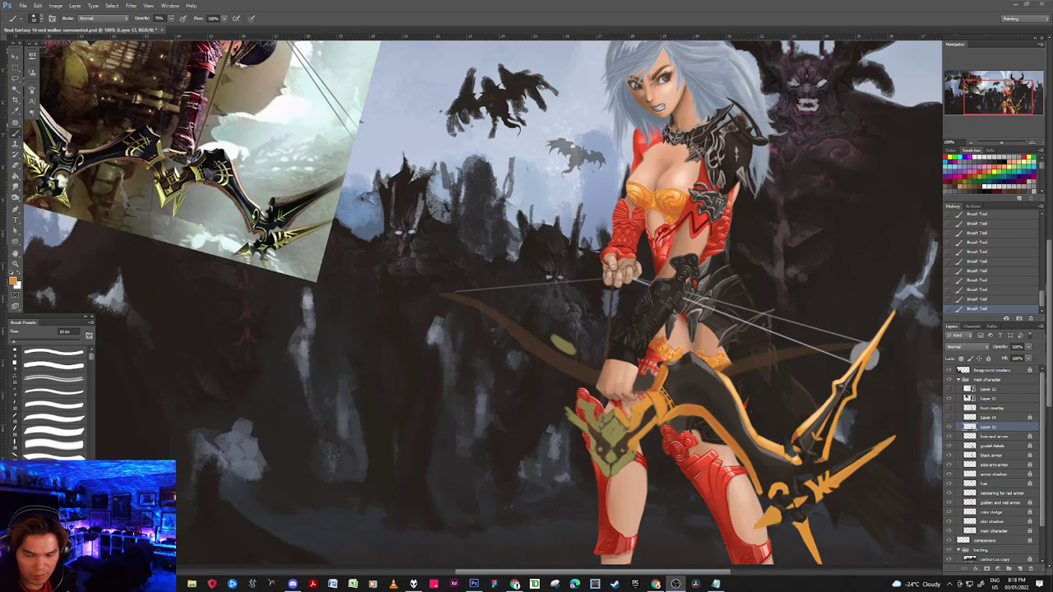
click(860, 22)
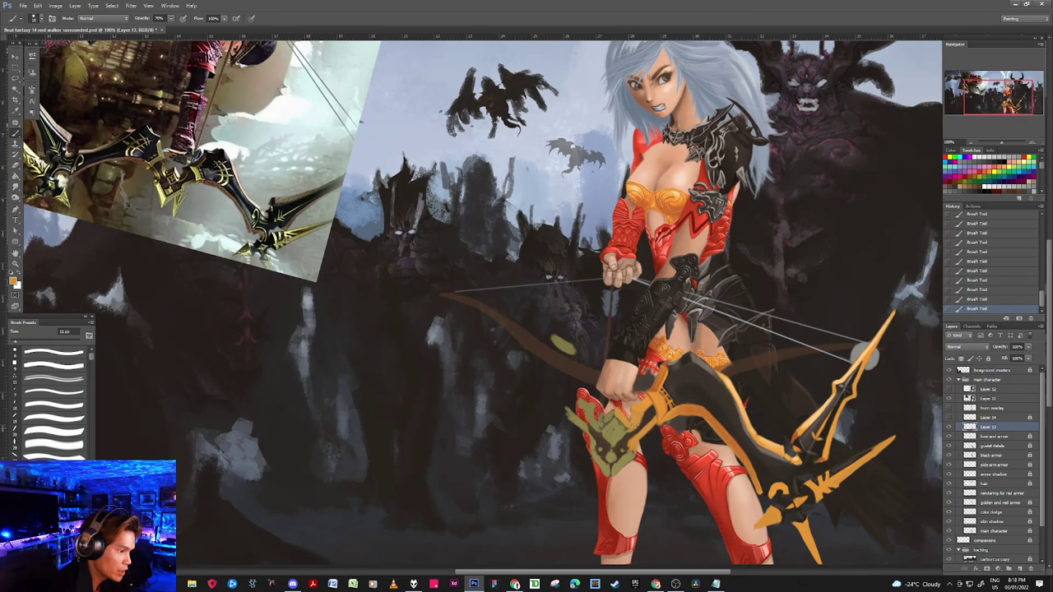
Step: Refine the gold plates beside the bow's grip with sampled gold, pale gold and dark tones, using a 5 to 7 px brush
key(bracketleft)
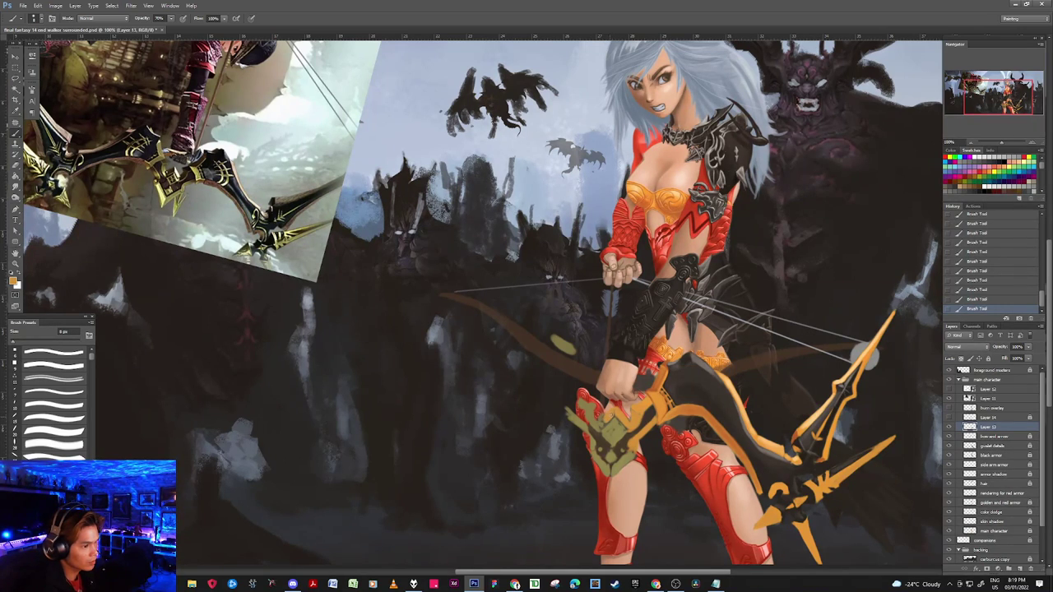
alt+click(733, 379)
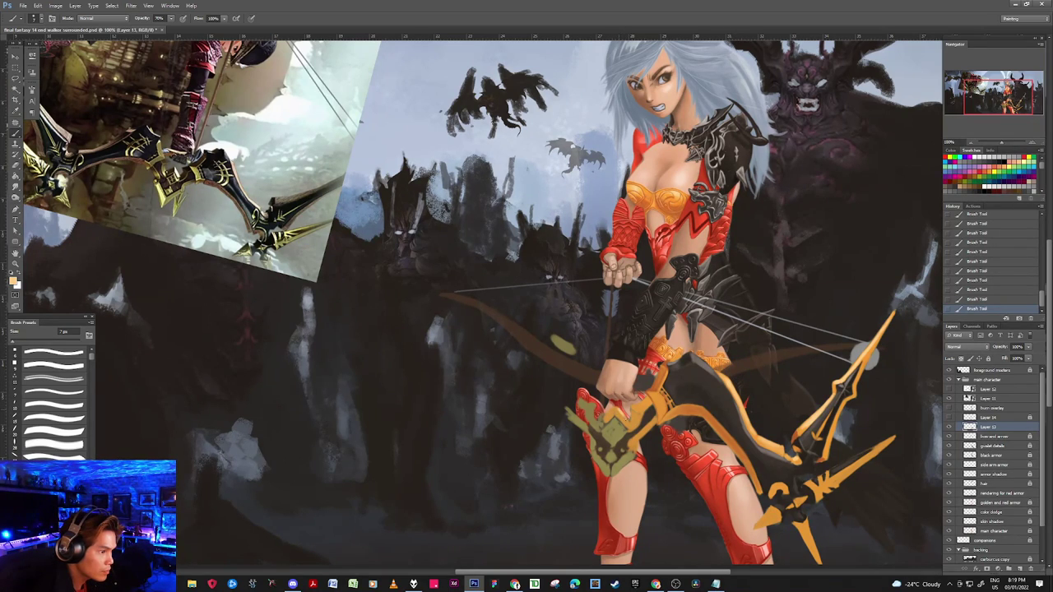
click(621, 418)
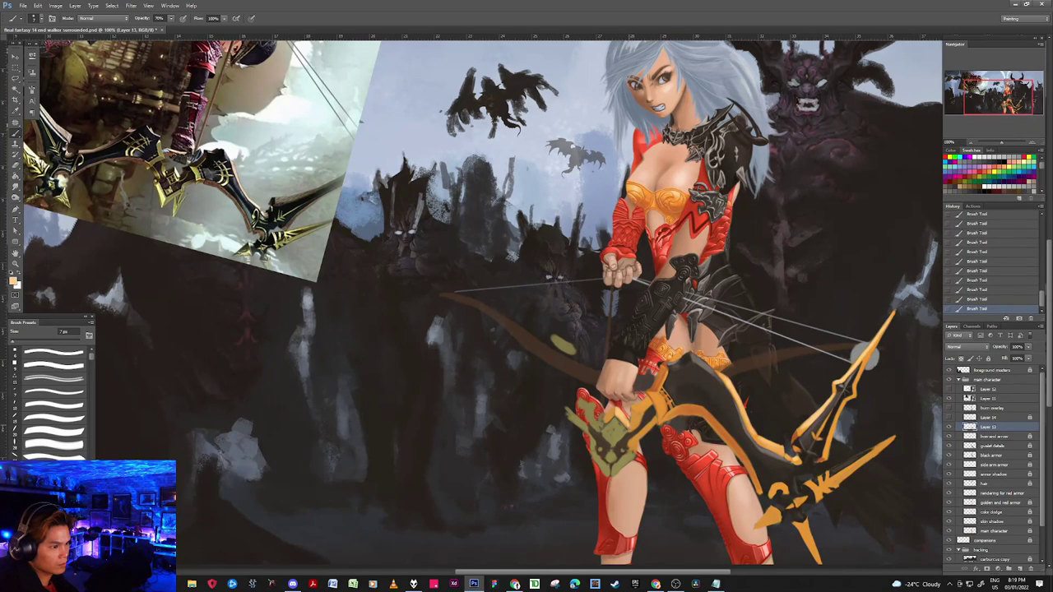
alt+click(626, 430)
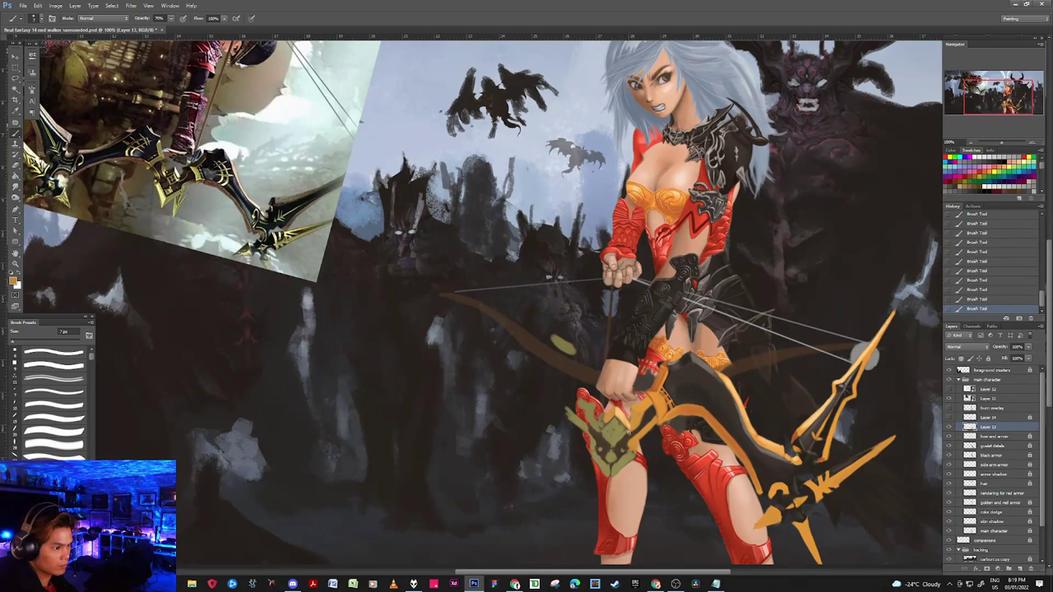
alt+click(633, 433)
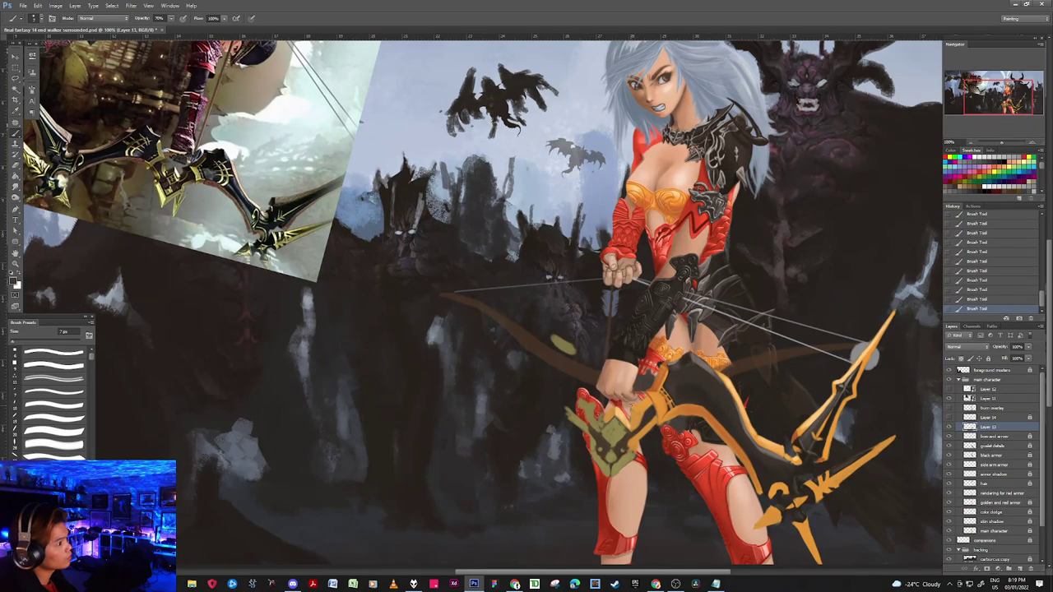
alt+click(630, 420)
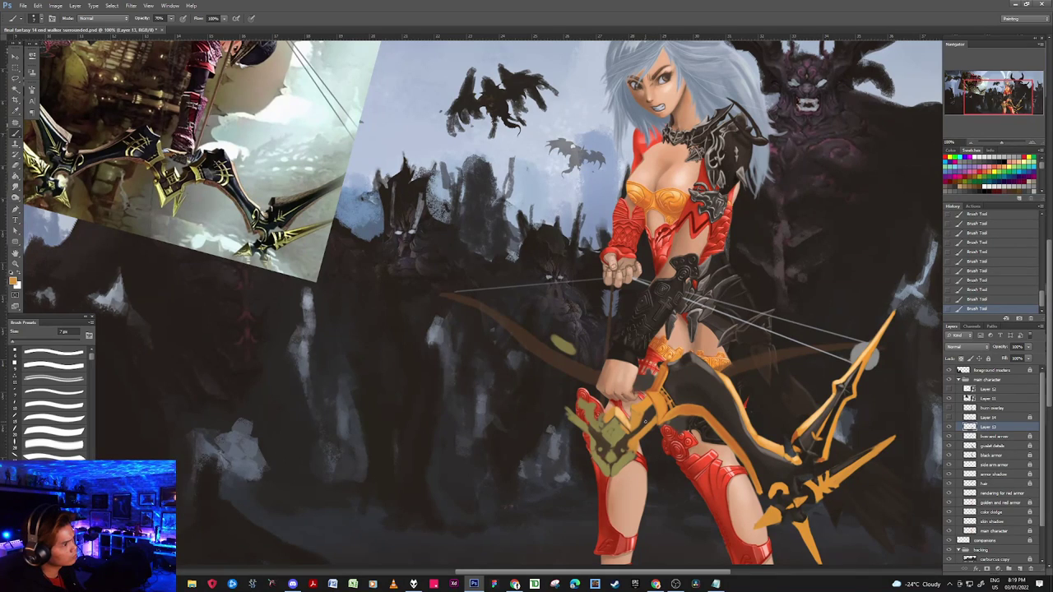
key(bracketleft)
key(bracketleft)
alt+click(627, 417)
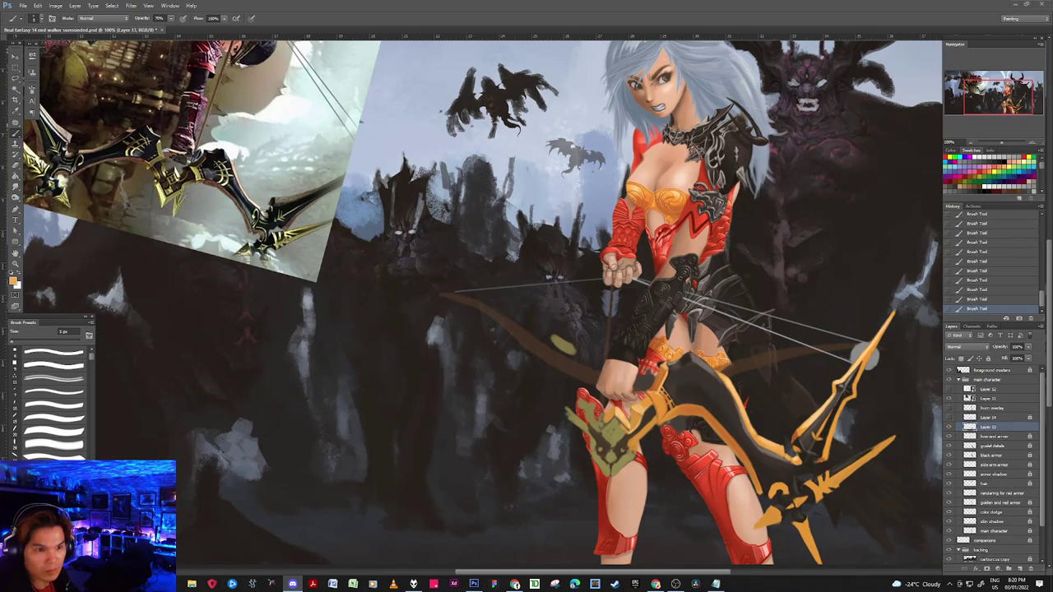
Step: Touch up the dark recess beside the gold grip collar with sampled dark tones, using a 4 px brush at 80% opacity
click(834, 14)
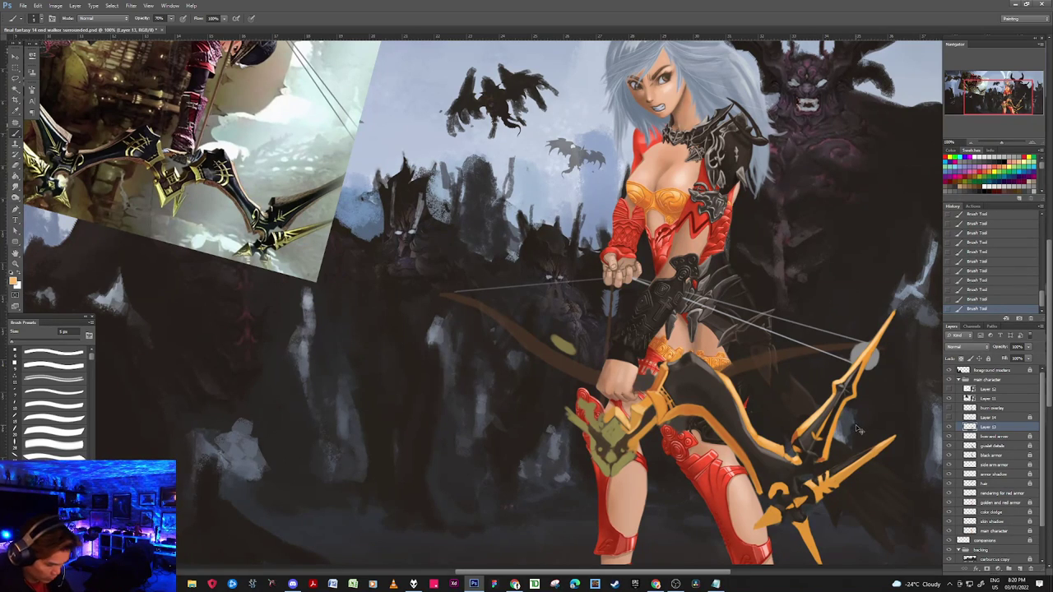
key(ctrl+plus)
mouse_move(808, 436)
mouse_down()
mouse_move(692, 146)
mouse_move(658, 272)
mouse_up()
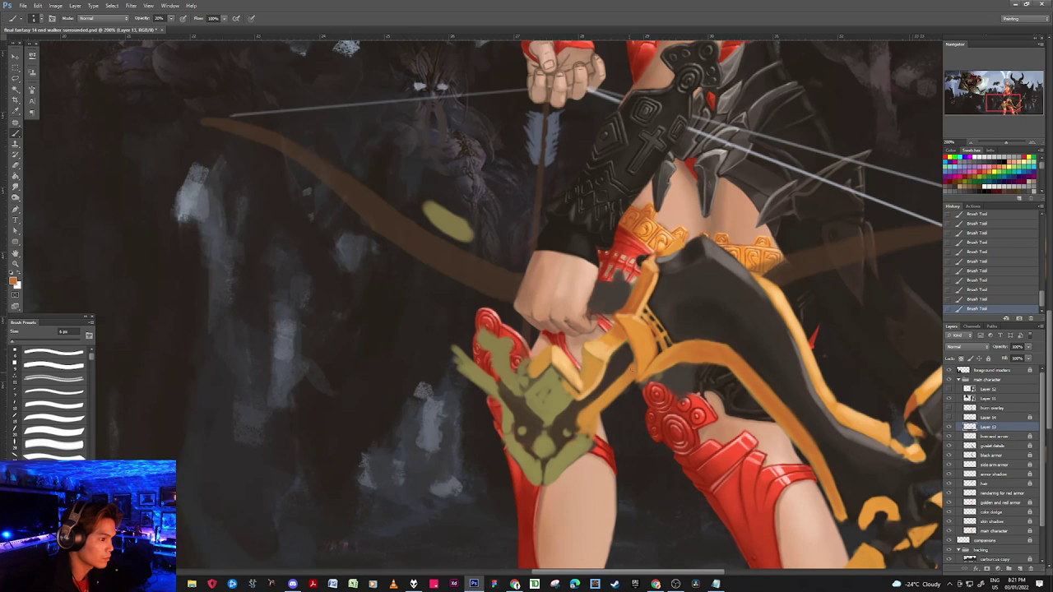
alt+click(630, 359)
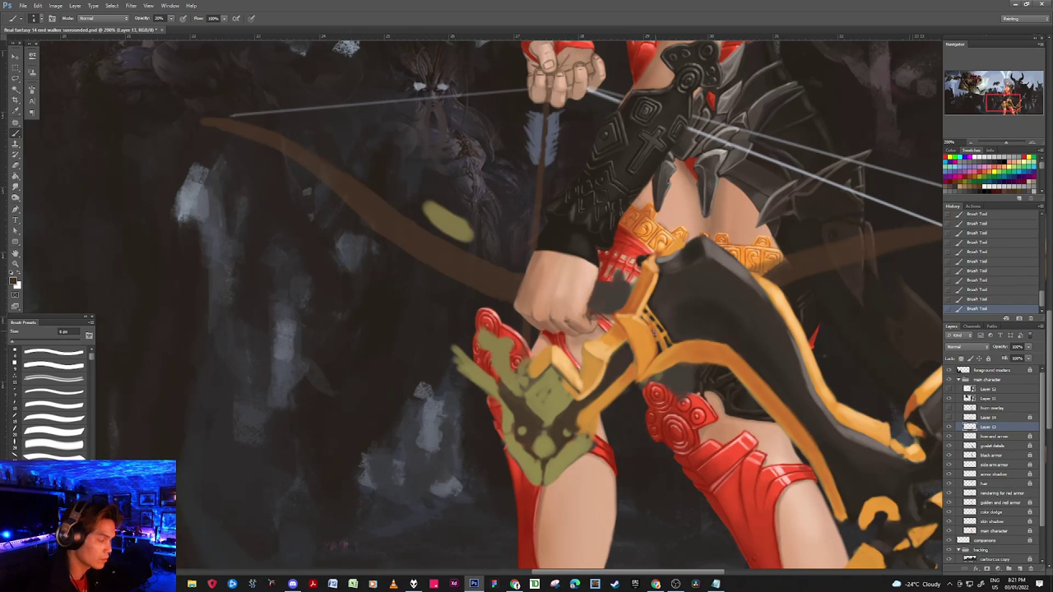
alt+click(620, 365)
key(8)
key(bracketleft)
key(bracketleft)
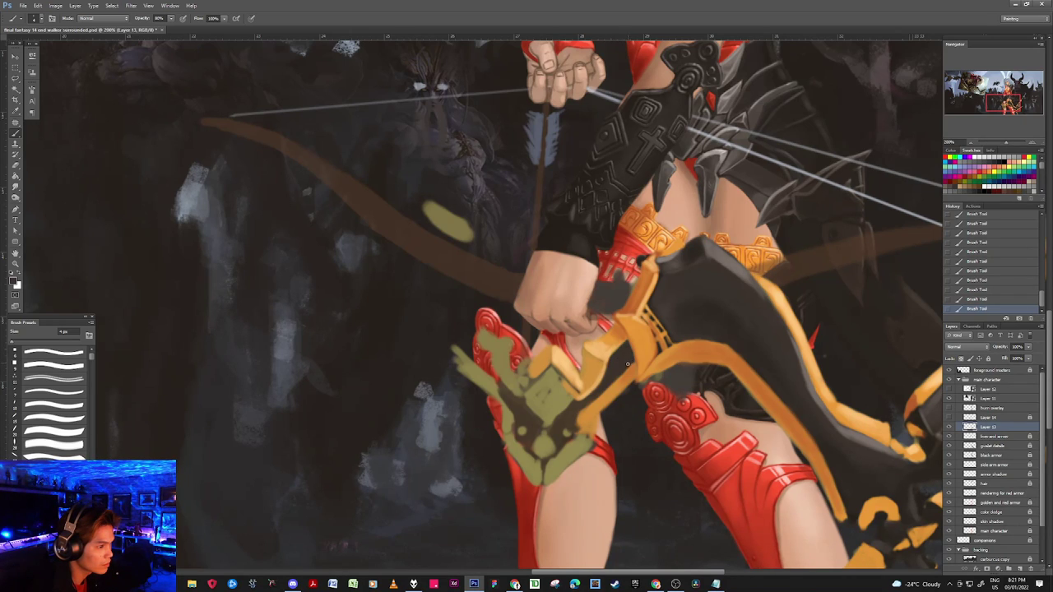
Step: Sharpen and highlight the gold collar where the grip meets the limb with sampled orange, brown and gold, using a 2 to 5 px brush
alt+click(634, 364)
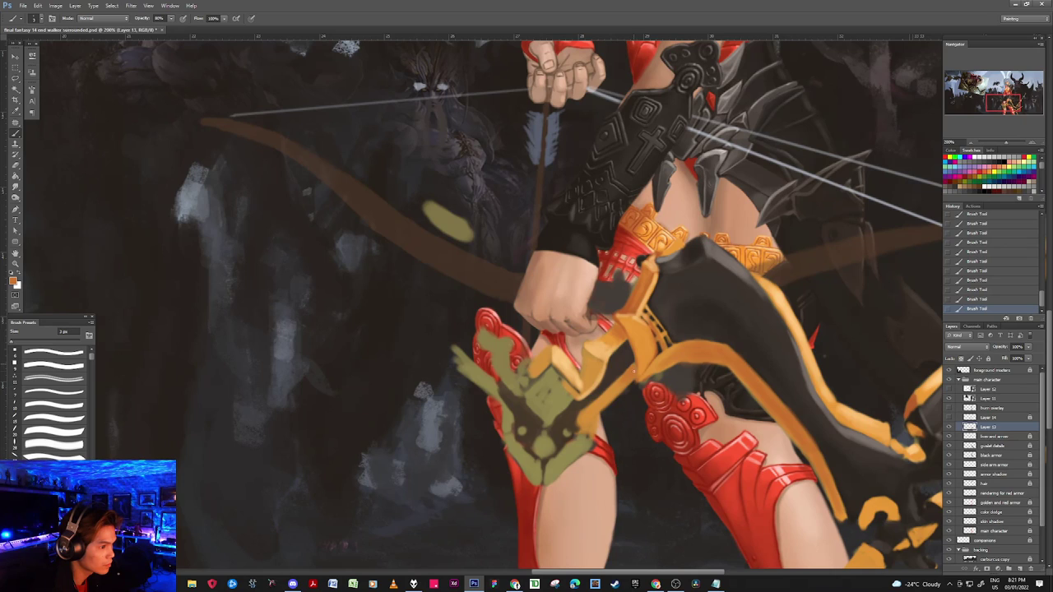
alt+click(636, 360)
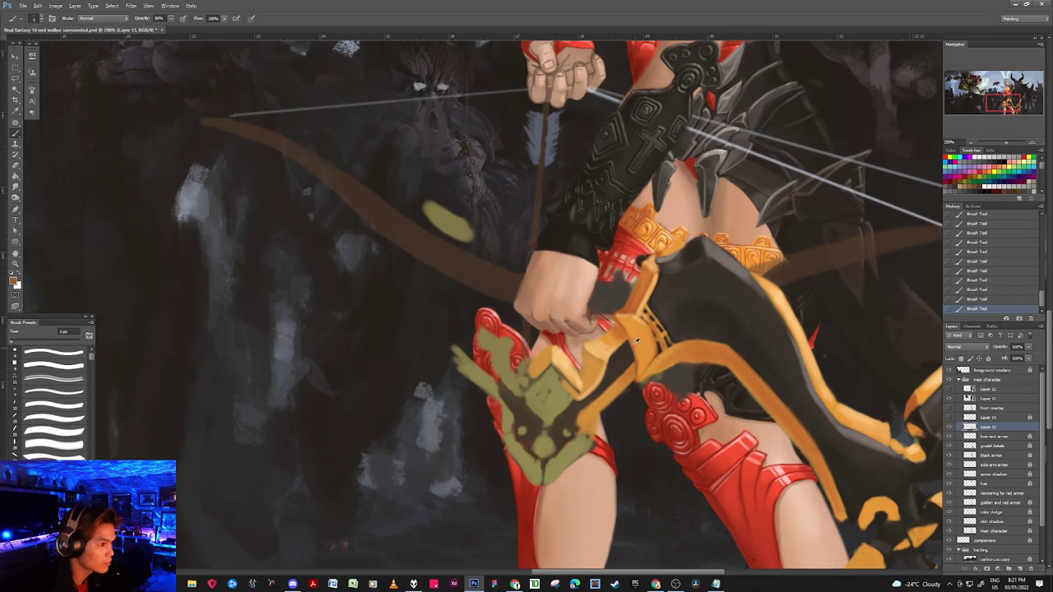
alt+click(625, 327)
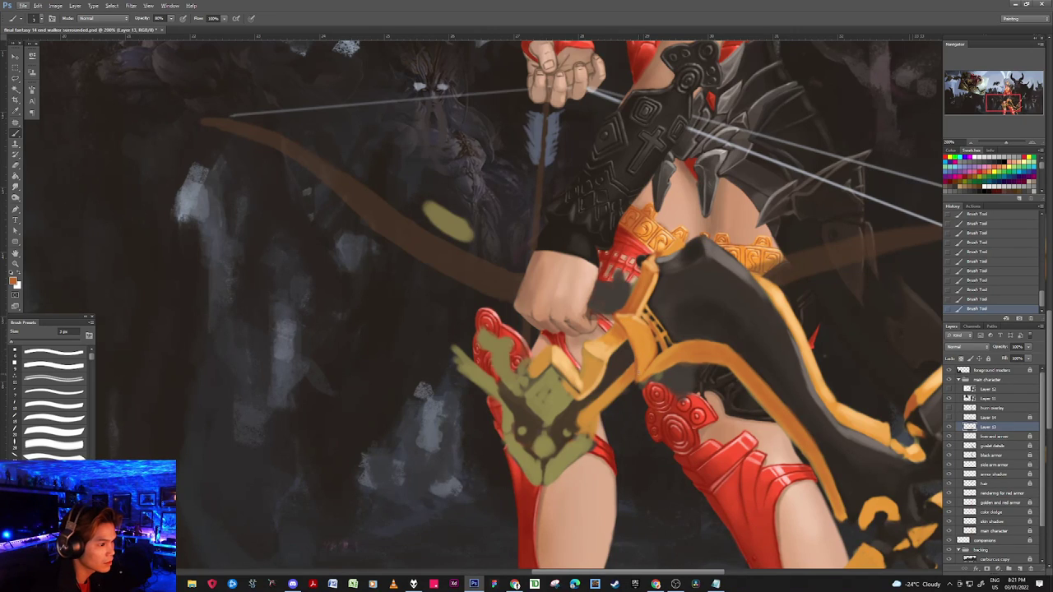
alt+click(638, 370)
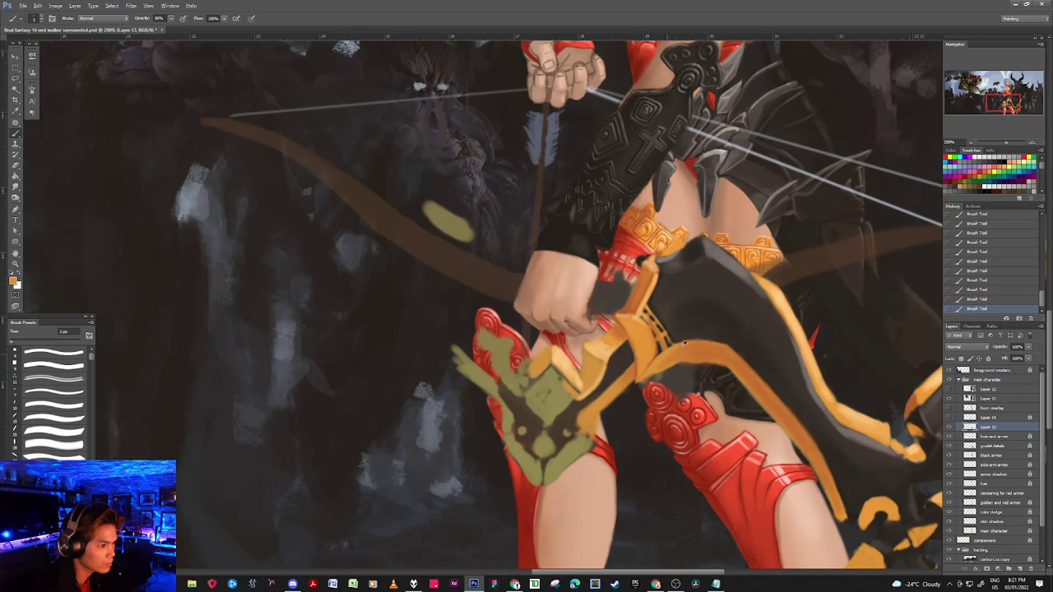
alt+click(644, 302)
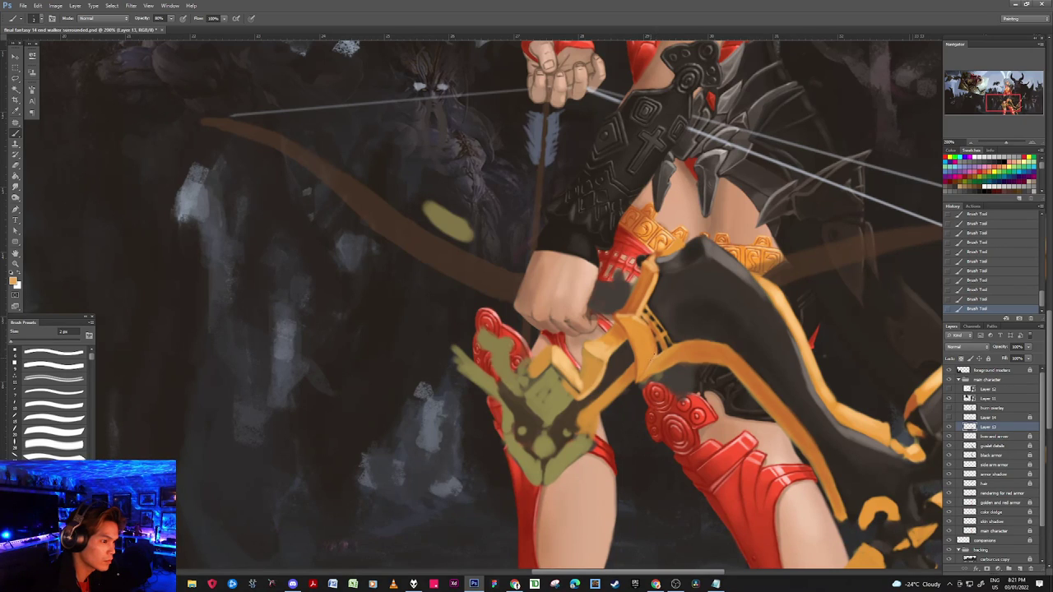
key(bracketright)
key(bracketright)
key(bracketright)
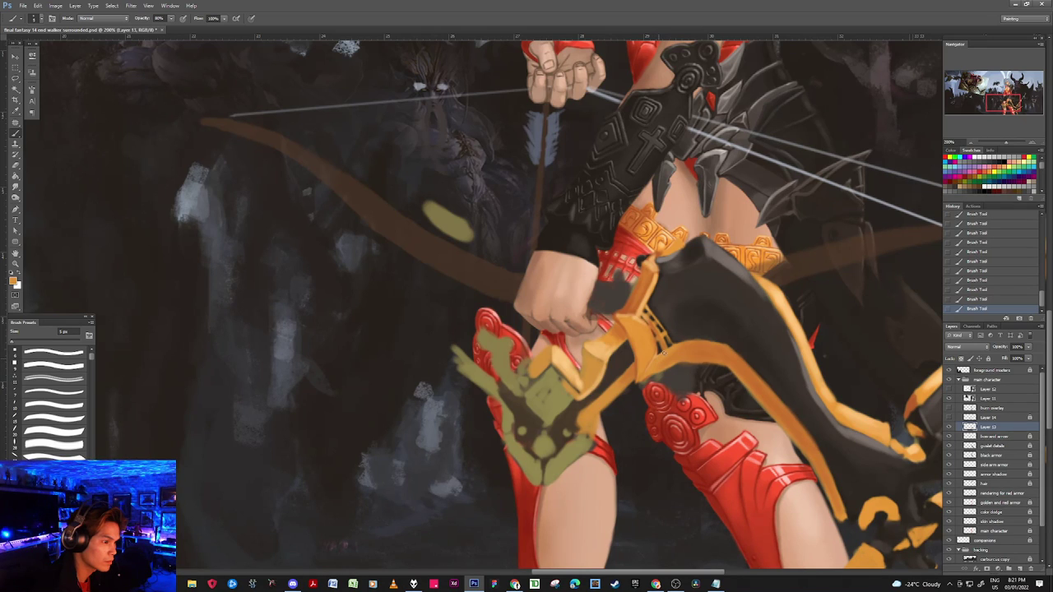
Step: Lasso the green grip ornament on Layer 13 and distort it by pulling its two outer corners outward, then deselect
drag(588, 339, 574, 367)
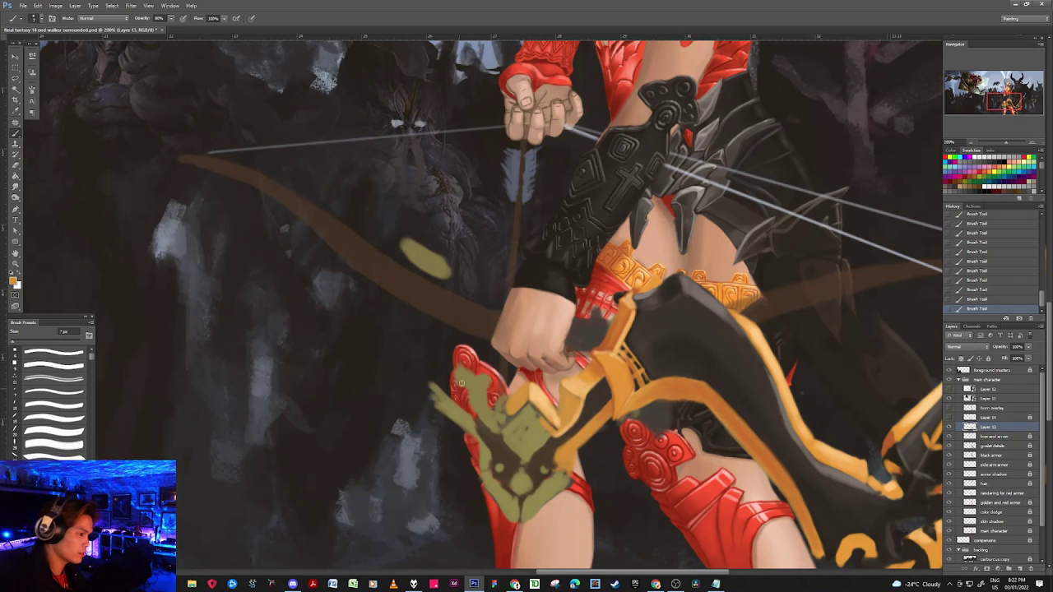
key(l)
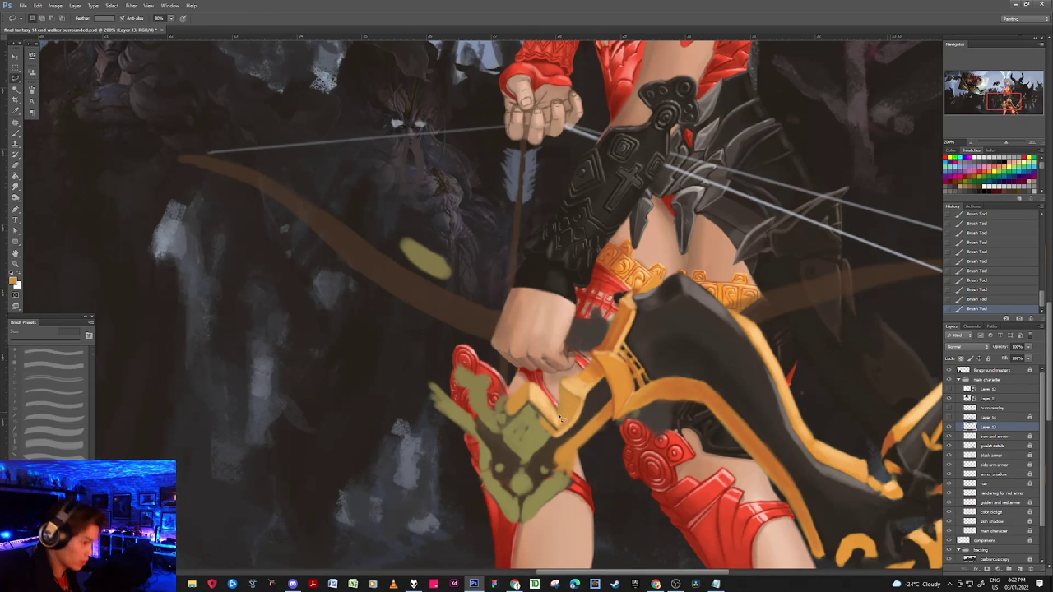
mouse_move(565, 426)
mouse_down()
mouse_move(549, 388)
mouse_move(527, 374)
mouse_move(424, 363)
mouse_move(411, 460)
mouse_move(500, 542)
mouse_move(581, 507)
mouse_move(579, 449)
mouse_up()
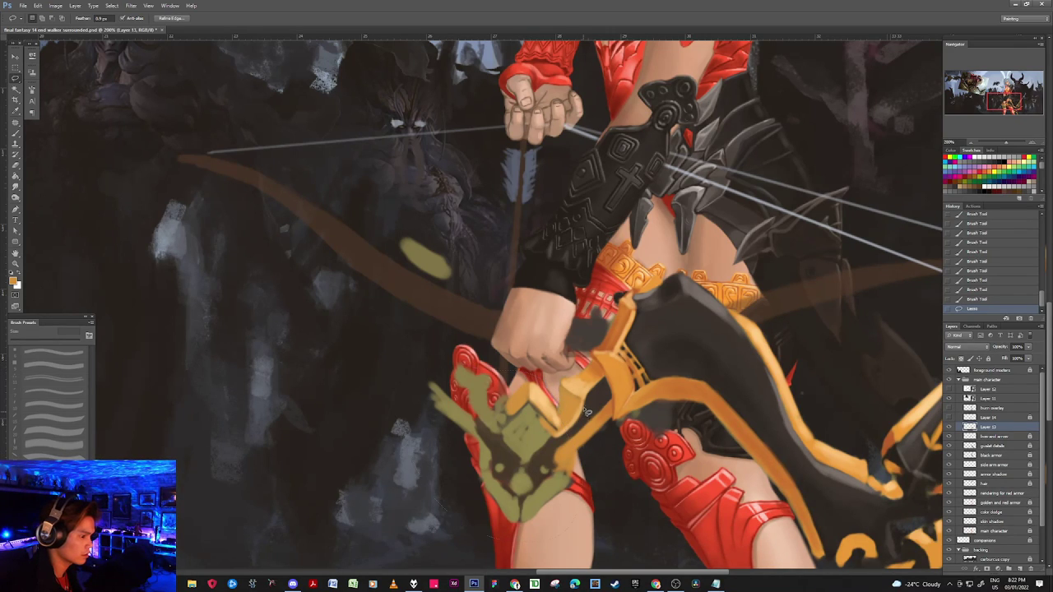
click(23, 5)
mouse_move(38, 5)
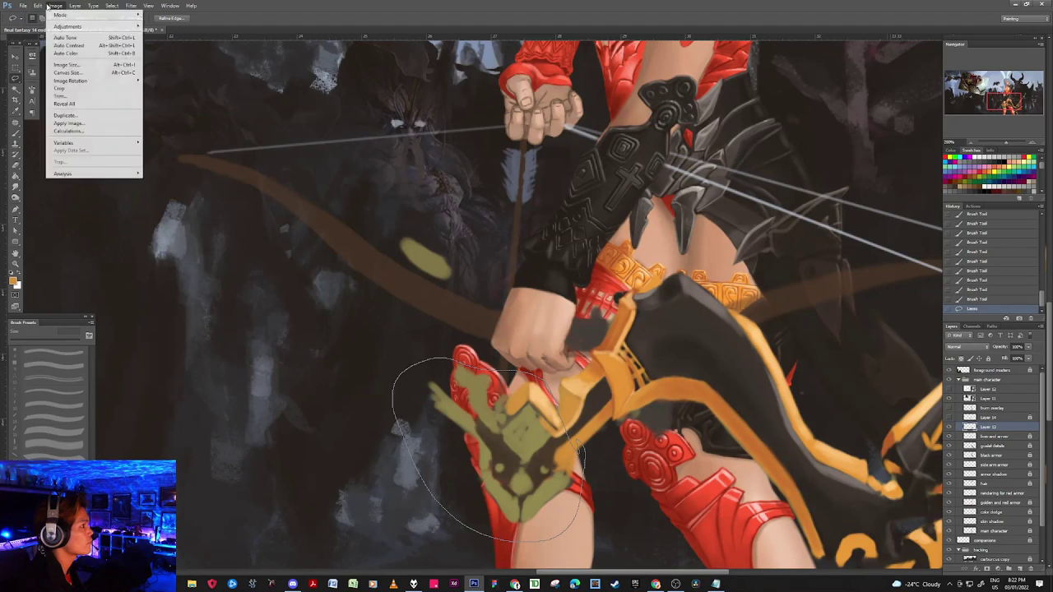
mouse_move(63, 166)
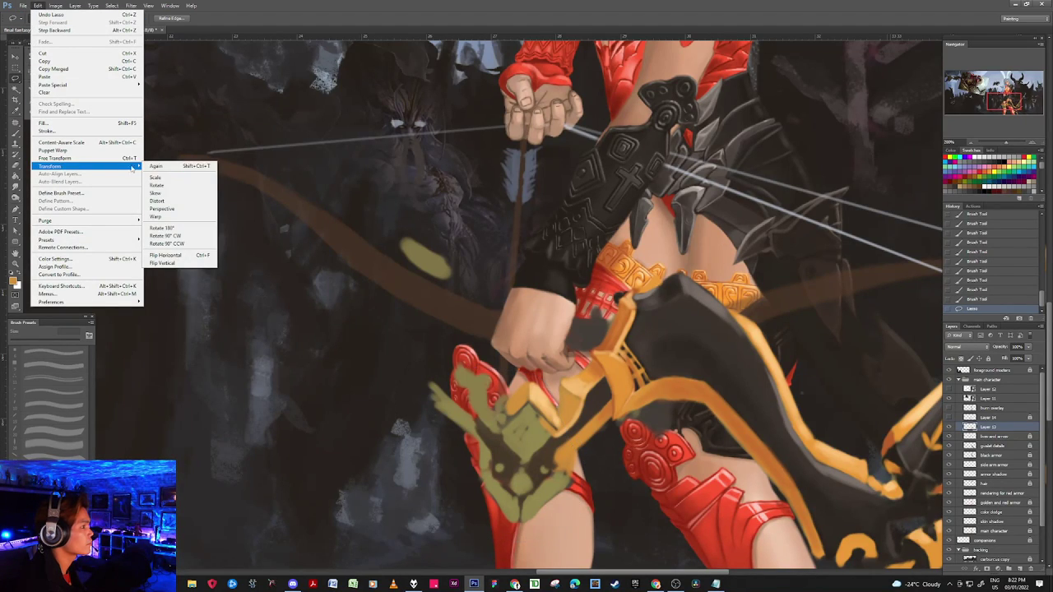
click(171, 208)
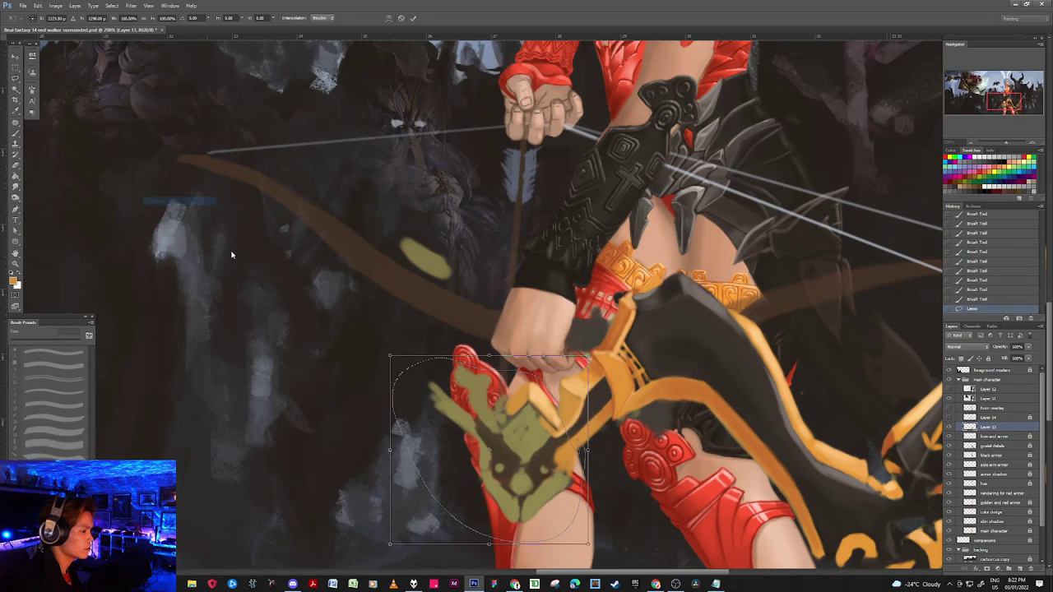
drag(392, 356, 387, 323)
drag(391, 543, 375, 539)
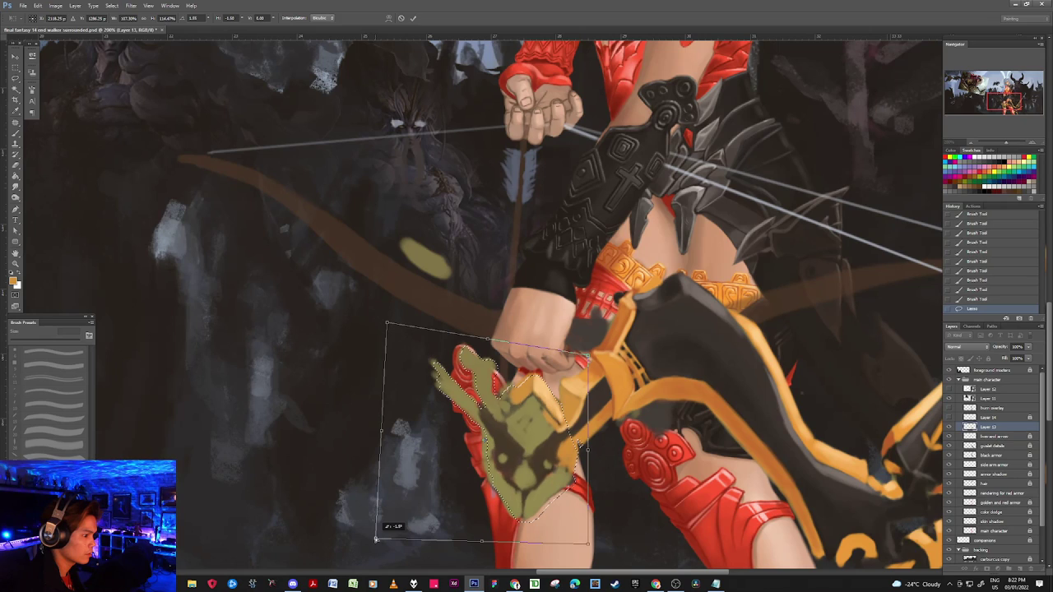
drag(386, 324, 384, 319)
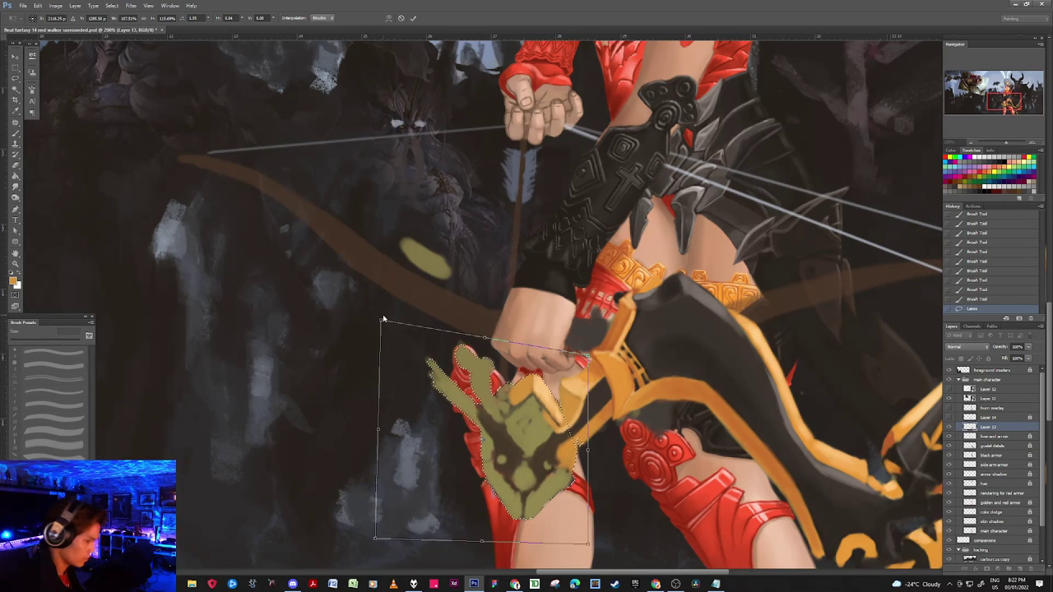
key(Return)
key(ctrl+d)
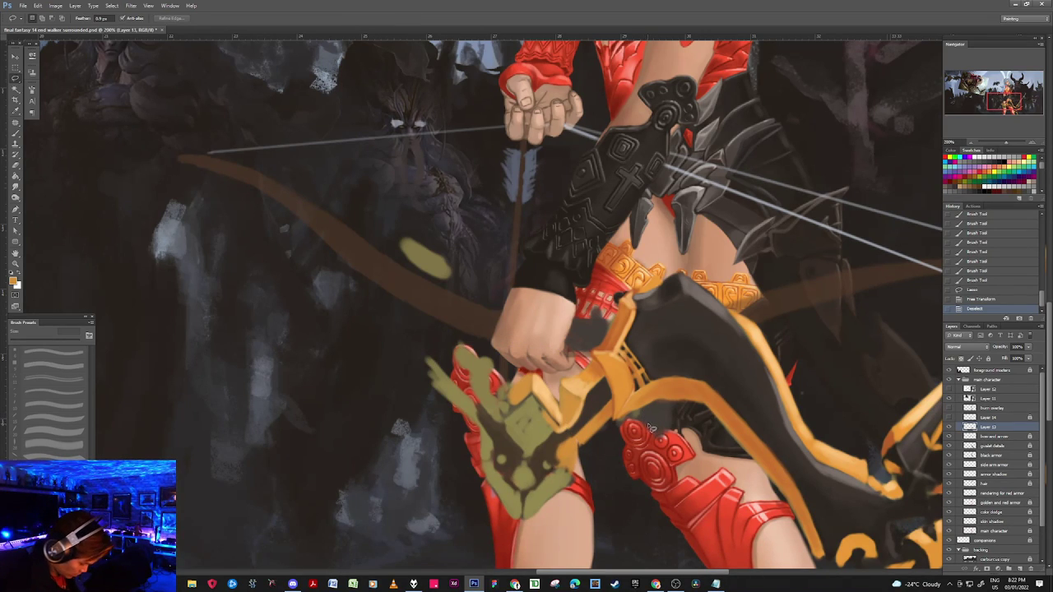
Step: Erase the stray olive-green paint patch above the brown bow limb, and sample a dark tone for painting
key(b)
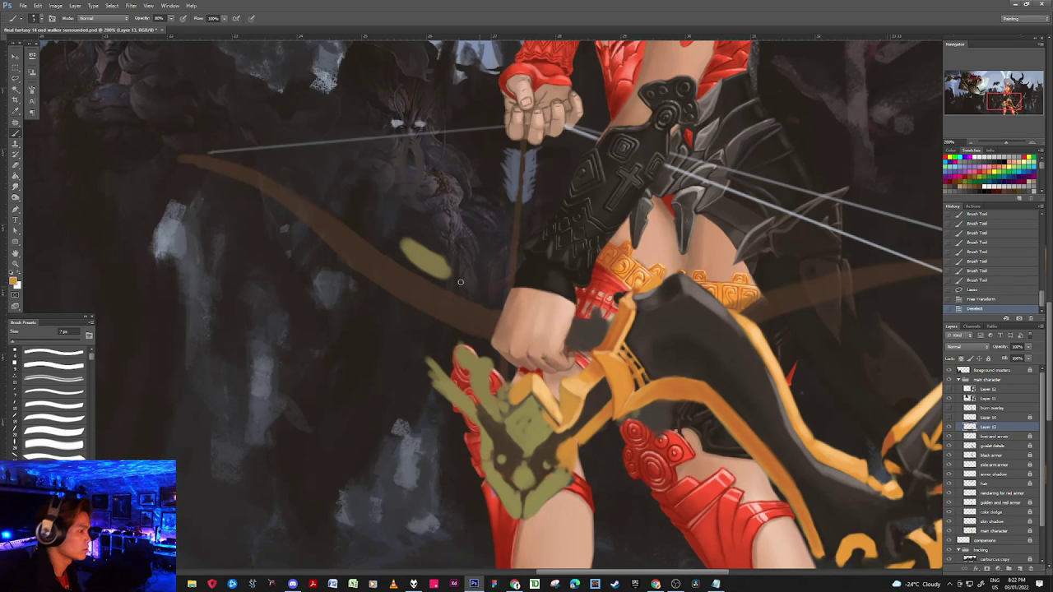
key(e)
mouse_move(406, 242)
mouse_down()
mouse_move(451, 282)
mouse_move(402, 245)
mouse_move(412, 244)
mouse_move(423, 209)
mouse_up()
key(b)
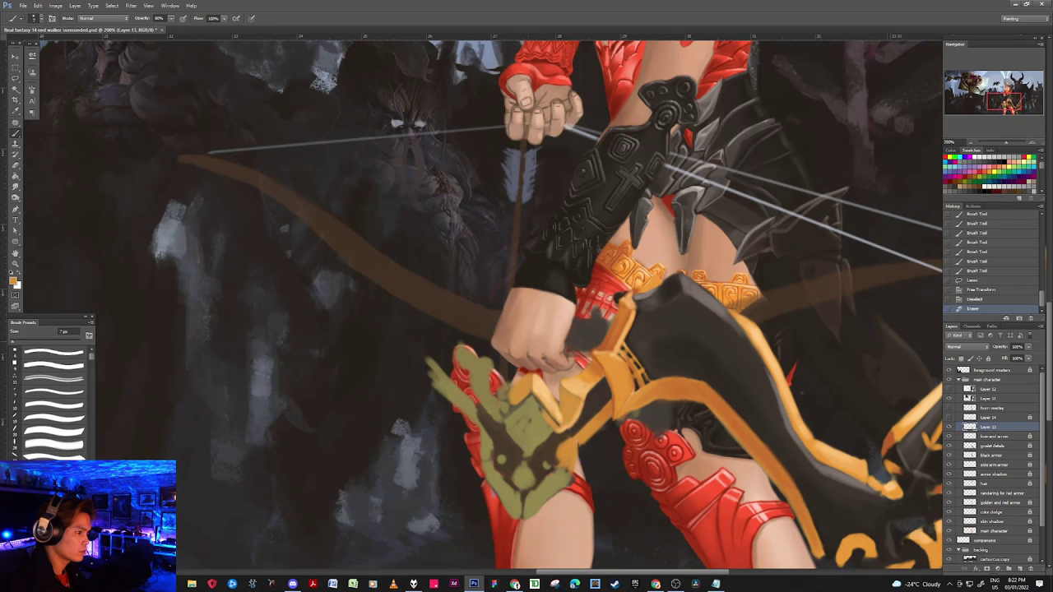
alt+click(485, 317)
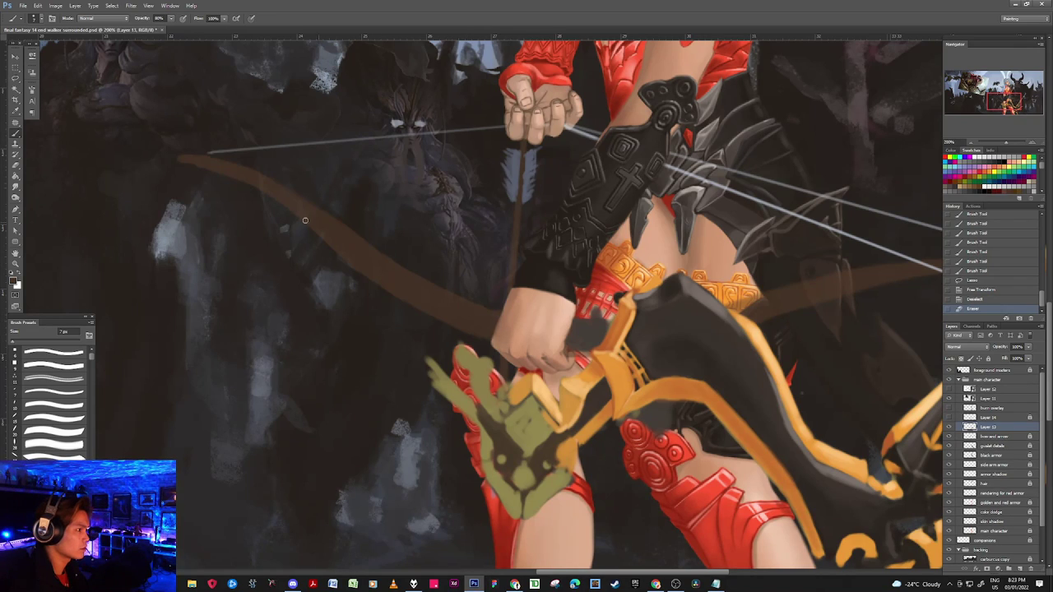
Step: Repaint the gold plate above the green ornament with sampled pale gold and gold, using a 6 to 7 px brush
alt+click(549, 397)
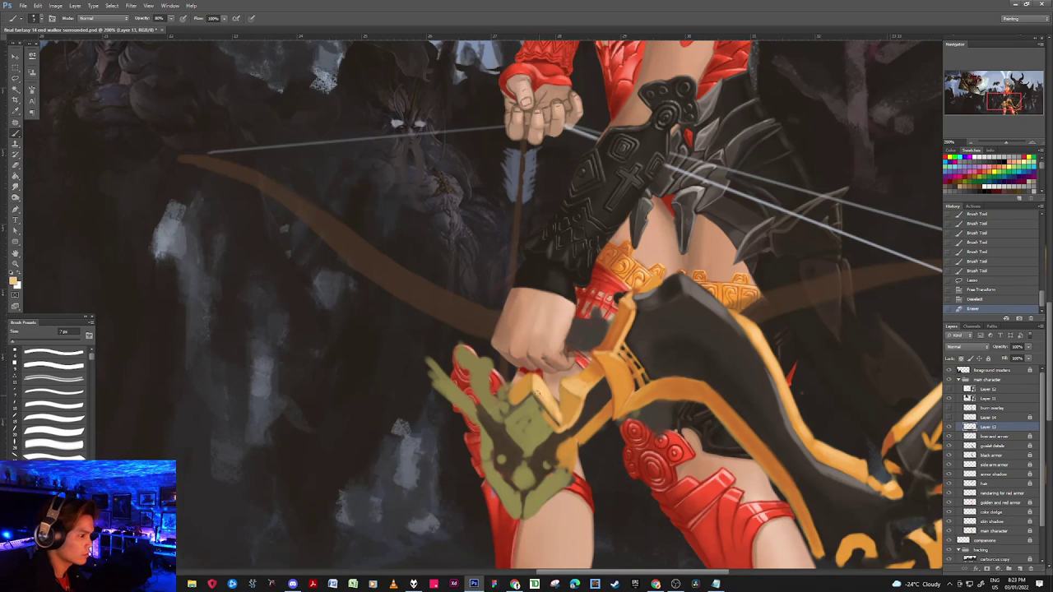
click(538, 385)
click(538, 385)
mouse_move(535, 384)
mouse_down()
mouse_move(524, 392)
mouse_move(557, 421)
mouse_move(545, 425)
mouse_move(569, 425)
mouse_move(559, 425)
mouse_up()
key(bracketleft)
alt+click(570, 408)
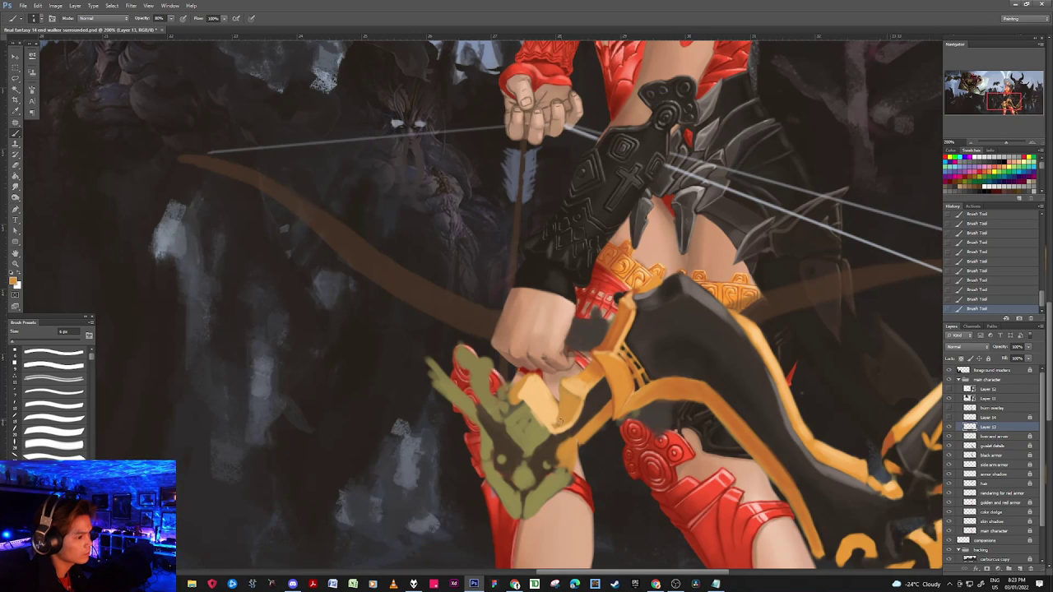
alt+click(552, 401)
alt+click(556, 399)
key(bracketright)
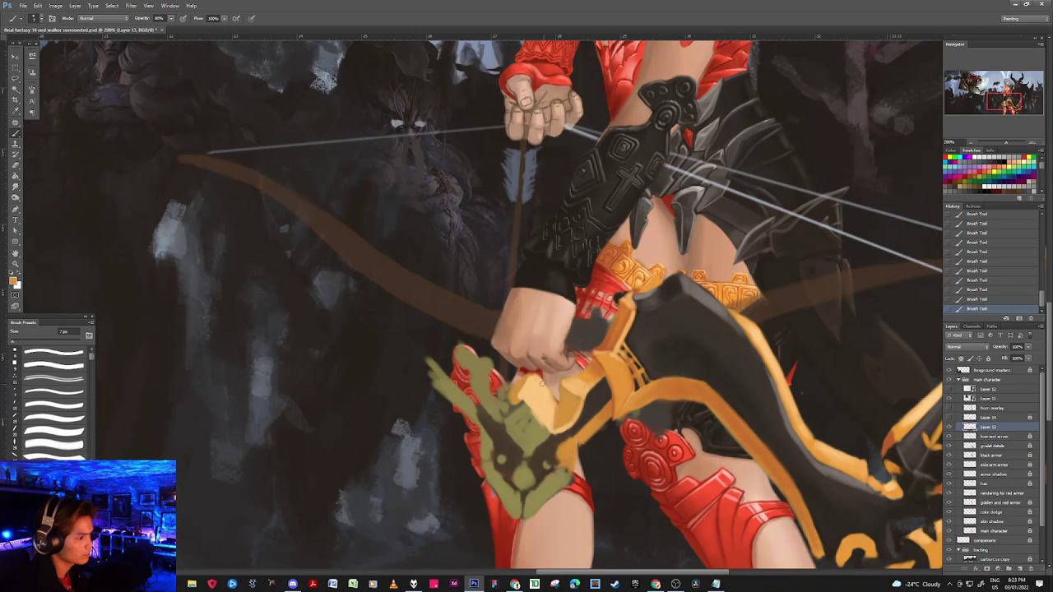
Step: Define the gold plate's upper edge and its border with the green ornament using sampled gold and dark tones at 2 to 5 px
alt+click(531, 400)
drag(531, 384, 532, 376)
alt+click(533, 376)
alt+click(528, 376)
key(bracketleft)
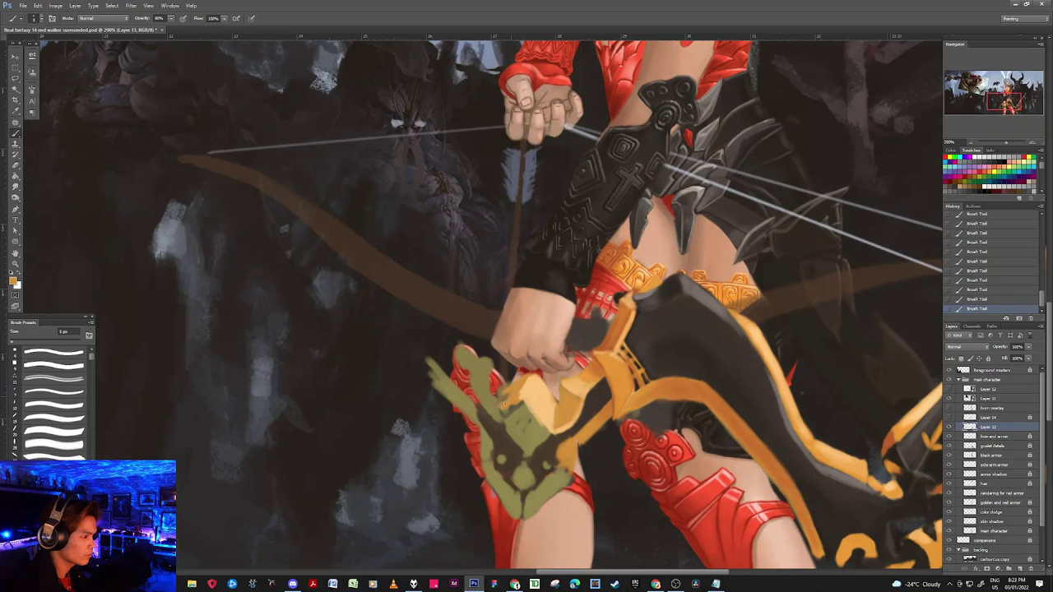
alt+click(520, 416)
alt+click(520, 399)
mouse_move(528, 417)
mouse_down()
mouse_move(500, 415)
mouse_move(520, 386)
mouse_move(526, 397)
mouse_move(521, 379)
mouse_move(508, 398)
mouse_move(522, 405)
mouse_move(505, 410)
mouse_move(523, 402)
mouse_move(536, 421)
mouse_move(532, 396)
mouse_up()
alt+click(551, 439)
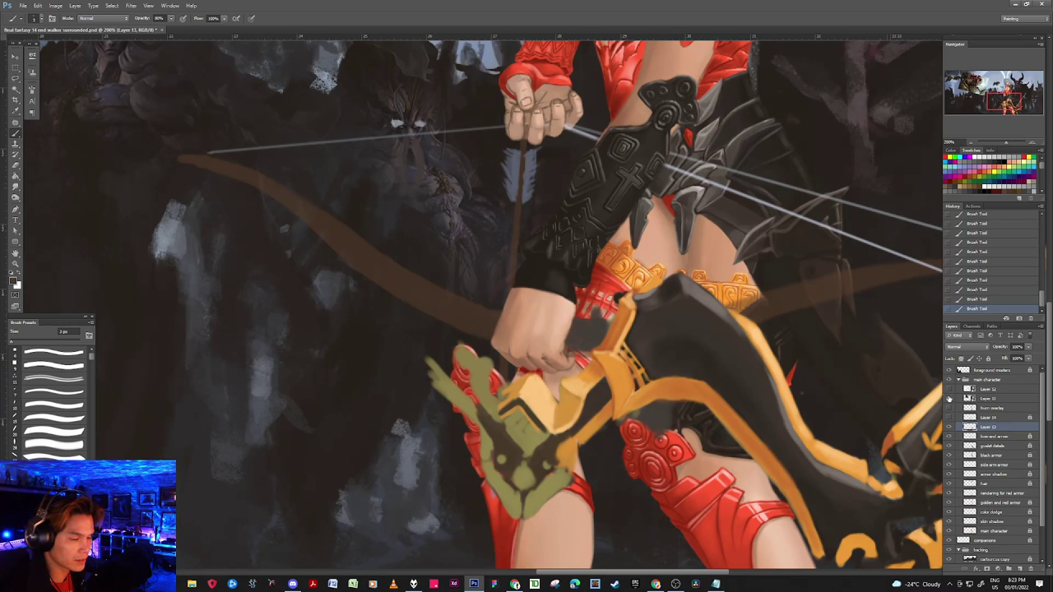
Step: Examine the grip ornament in the bow reference image
drag(451, 304, 827, 483)
drag(630, 376, 793, 443)
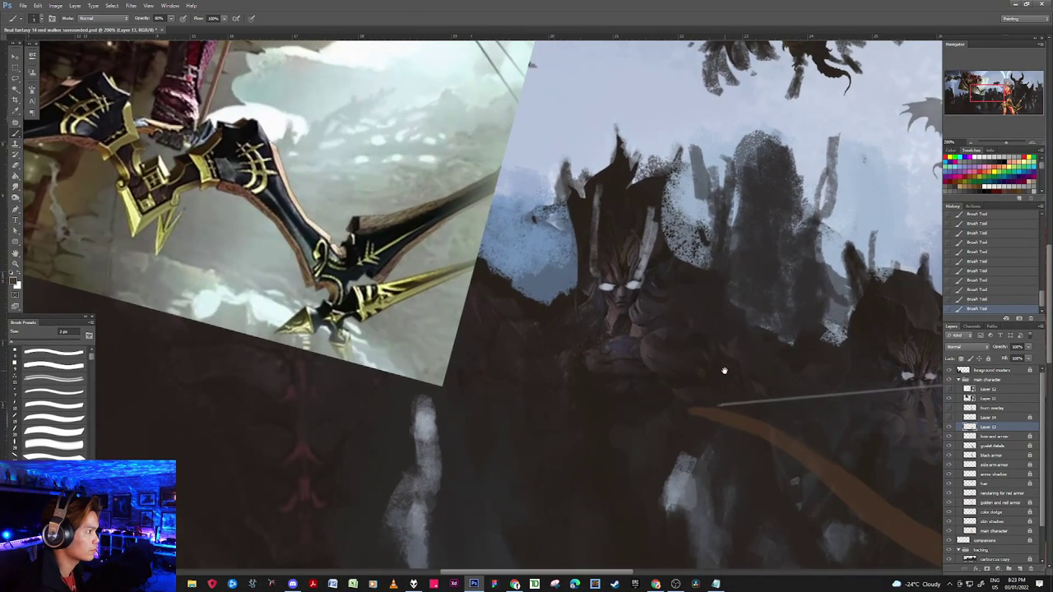
Step: Paint a gold outline around the green diamond panel on the bow's grip ornament, using a gold sampled from the bow
drag(717, 369, 484, 301)
drag(691, 549, 501, 451)
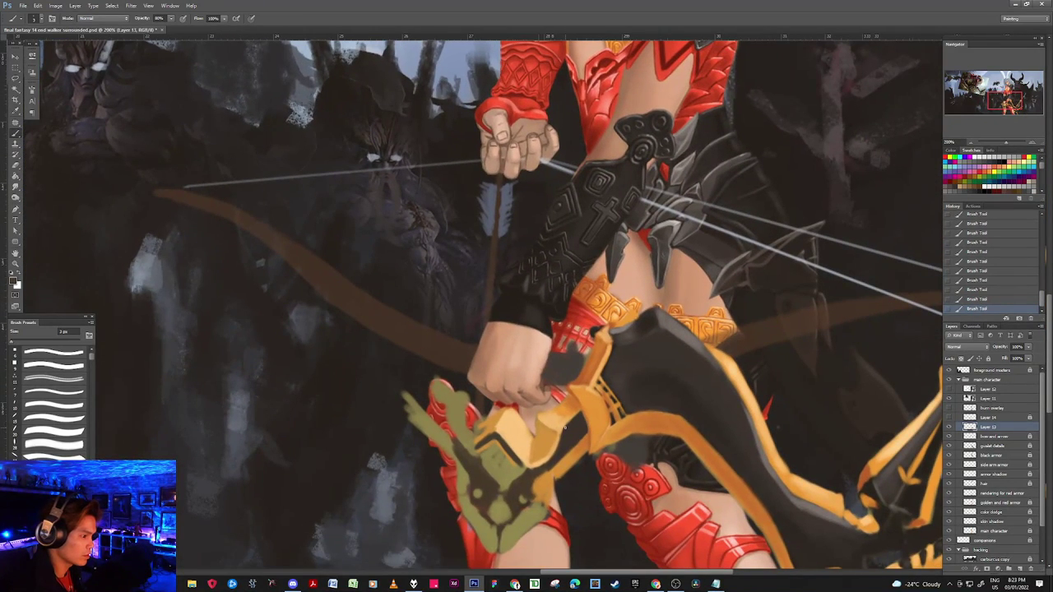
alt+click(491, 444)
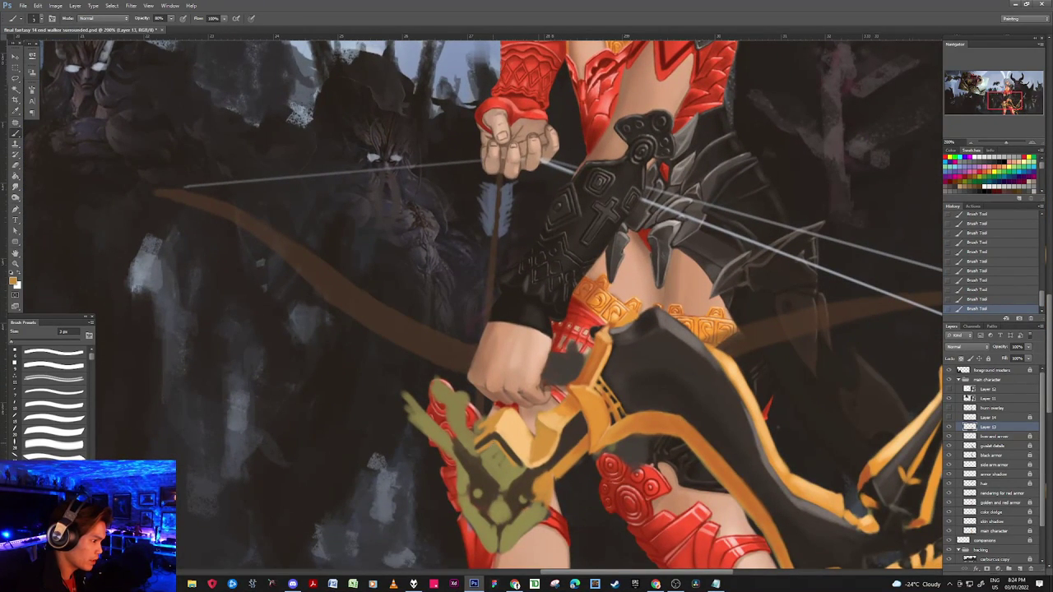
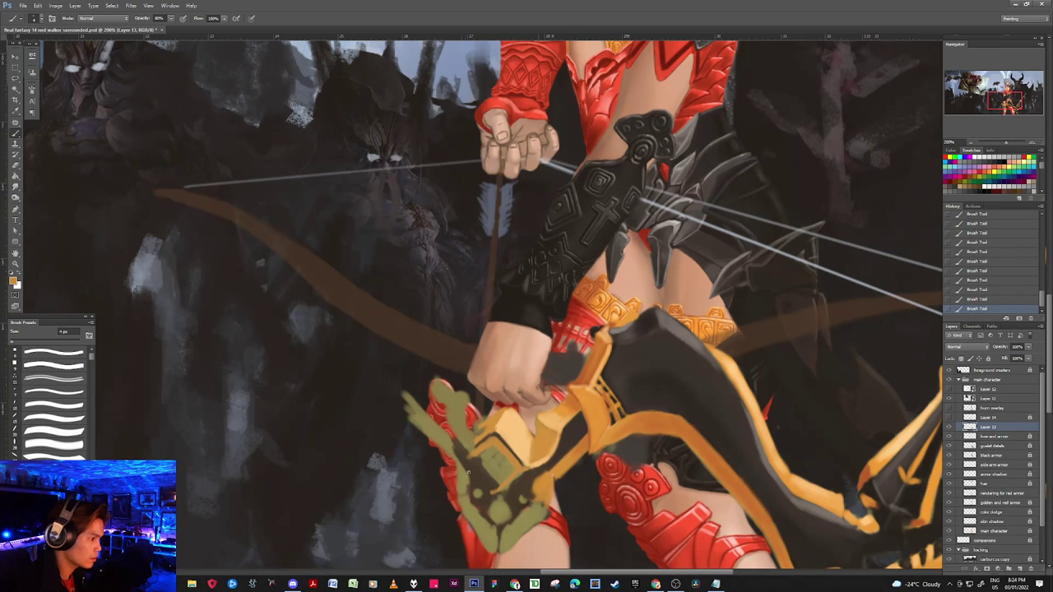
mouse_move(472, 459)
mouse_down()
mouse_move(490, 494)
mouse_move(471, 465)
mouse_up()
key(])
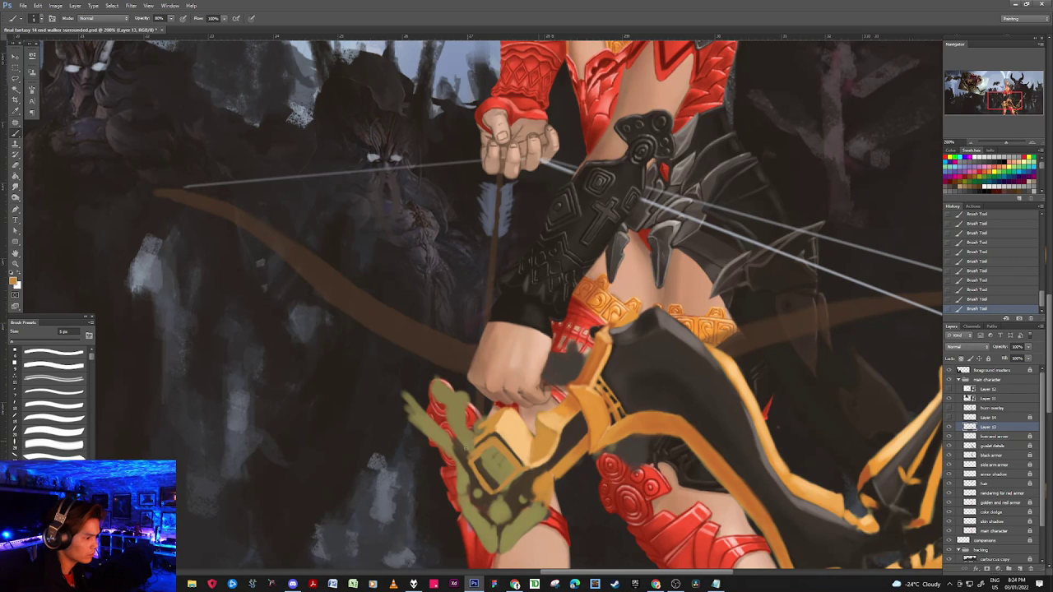
Step: Sharpen the diamond frame's upper-left outer edge with a dark tone sampled from the surrounding ornament
alt+click(462, 455)
drag(466, 457, 479, 445)
key(bracketleft)
key(bracketleft)
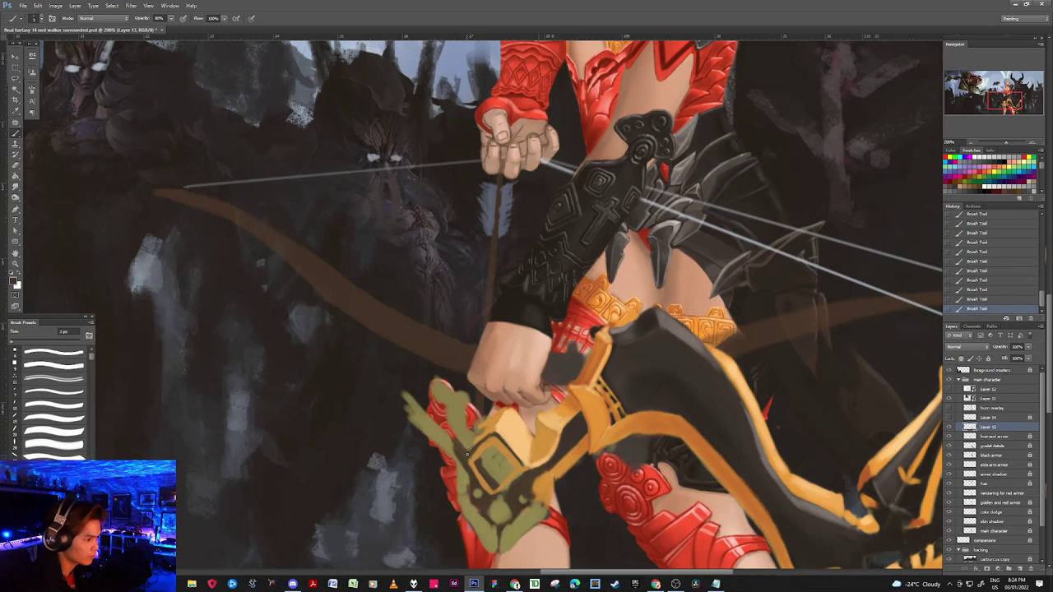
Step: Fill the diamond's green interior with sampled gold using a 7 px brush
alt+click(487, 439)
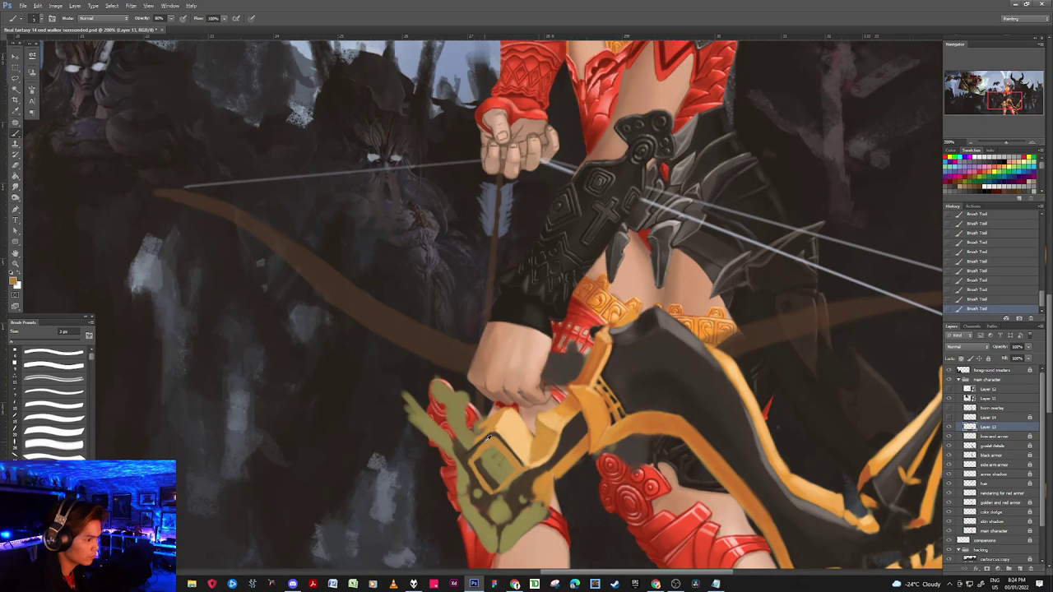
key(bracketright)
key(bracketright)
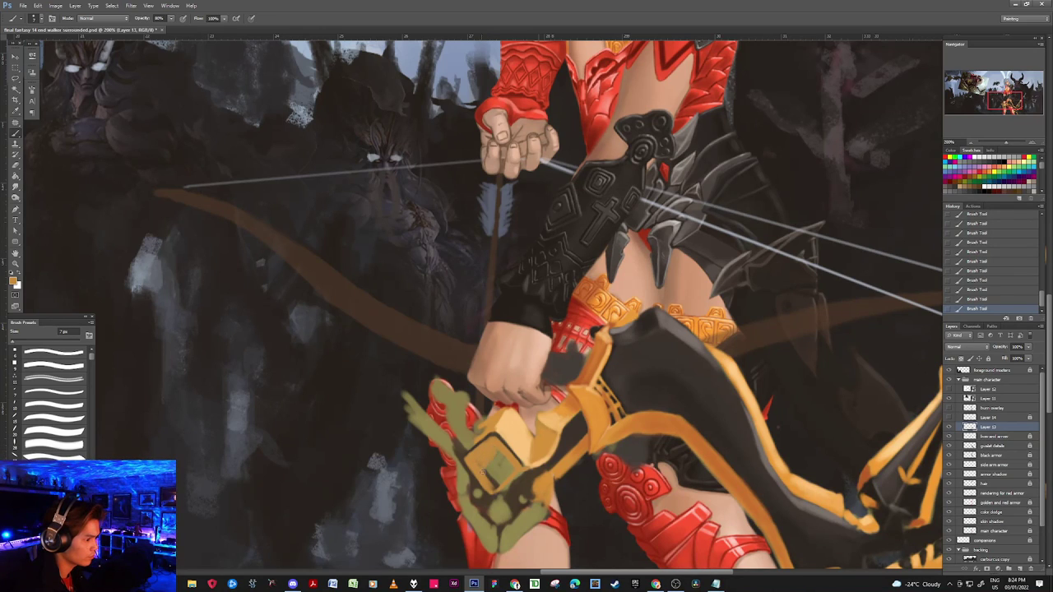
mouse_move(494, 483)
mouse_down()
mouse_move(503, 477)
mouse_move(492, 486)
mouse_up()
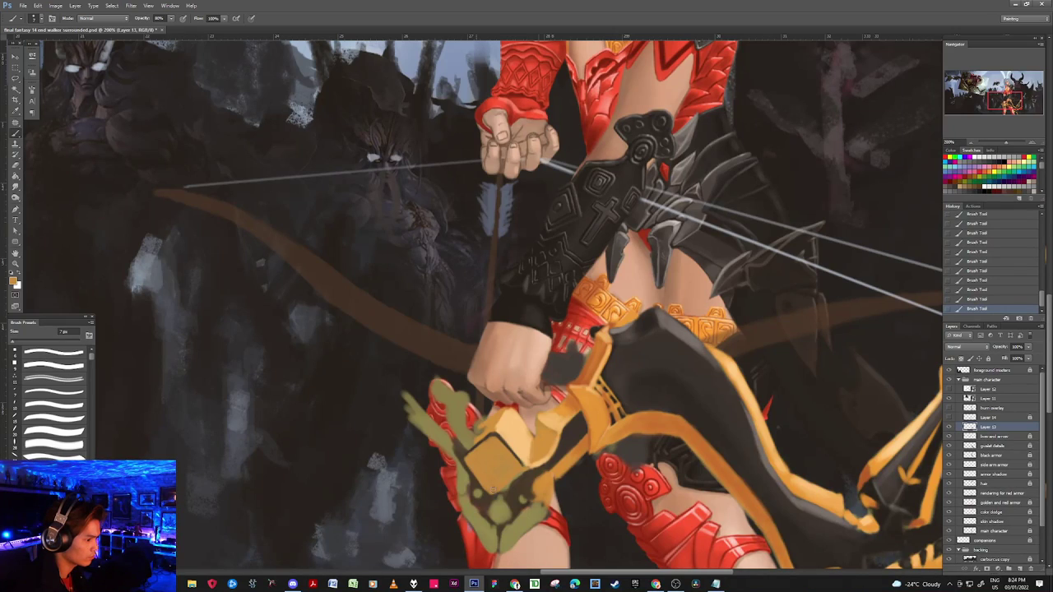
Step: Define the gold diamond's lower edge with sampled dark paint and cover the green at its upper-left edge with gold
alt+click(503, 493)
key([)
drag(498, 492, 515, 478)
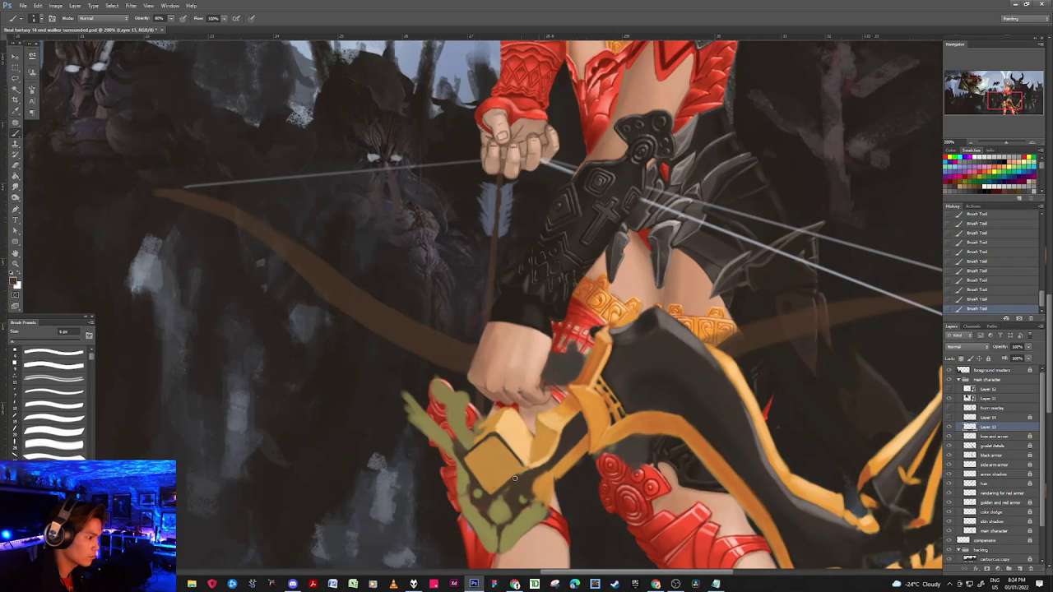
alt+click(488, 430)
mouse_move(482, 431)
mouse_down()
mouse_move(466, 433)
mouse_move(465, 459)
mouse_move(452, 446)
mouse_up()
key([)
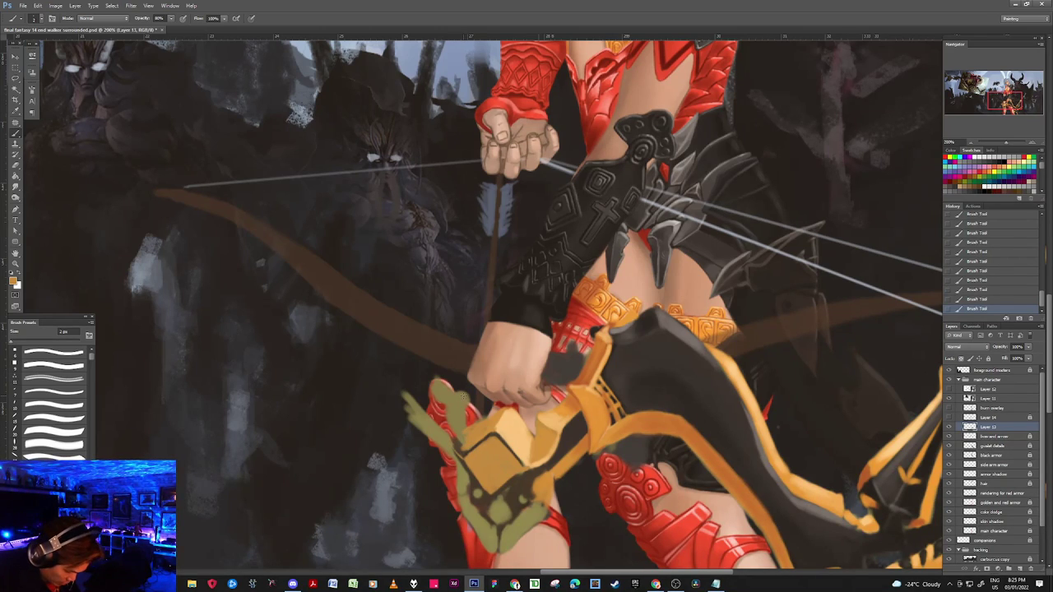
Step: Touch up the top face of the gold block below the gripping hand with sampled light and mid gold strokes
key(ctrl+minus)
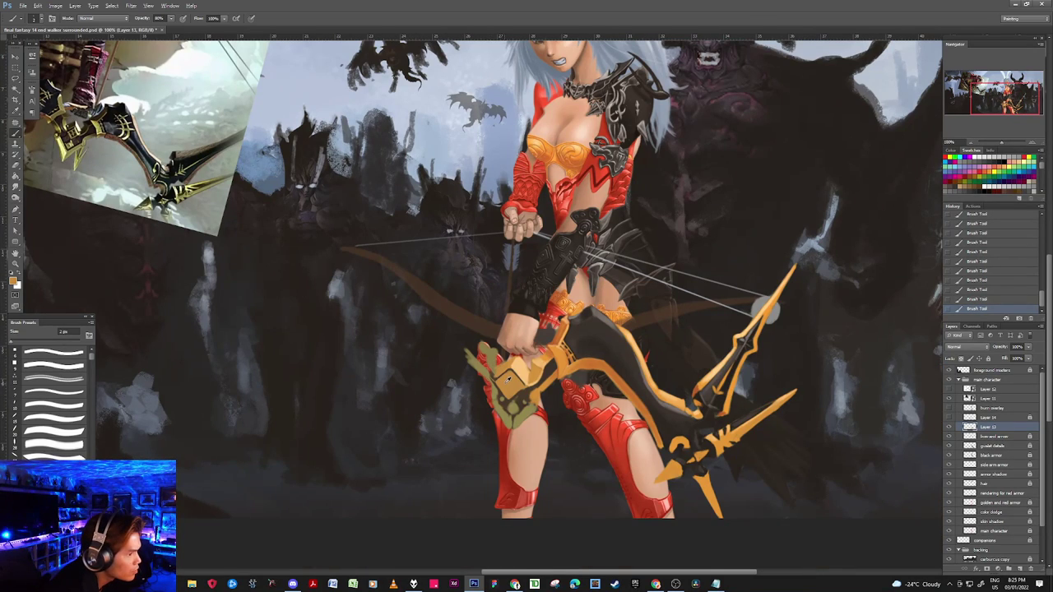
alt+click(533, 382)
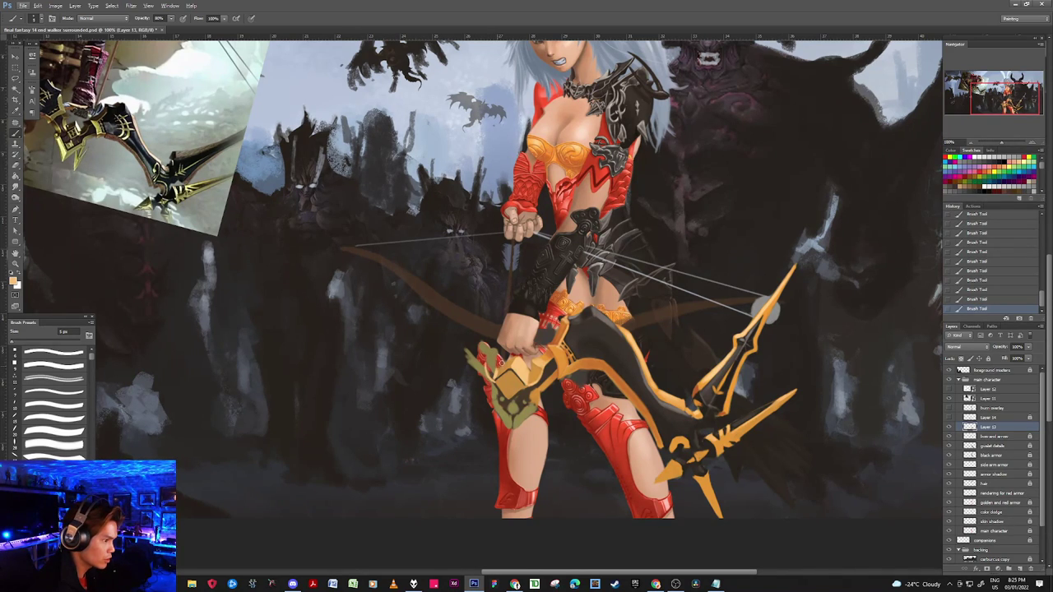
drag(503, 362, 507, 361)
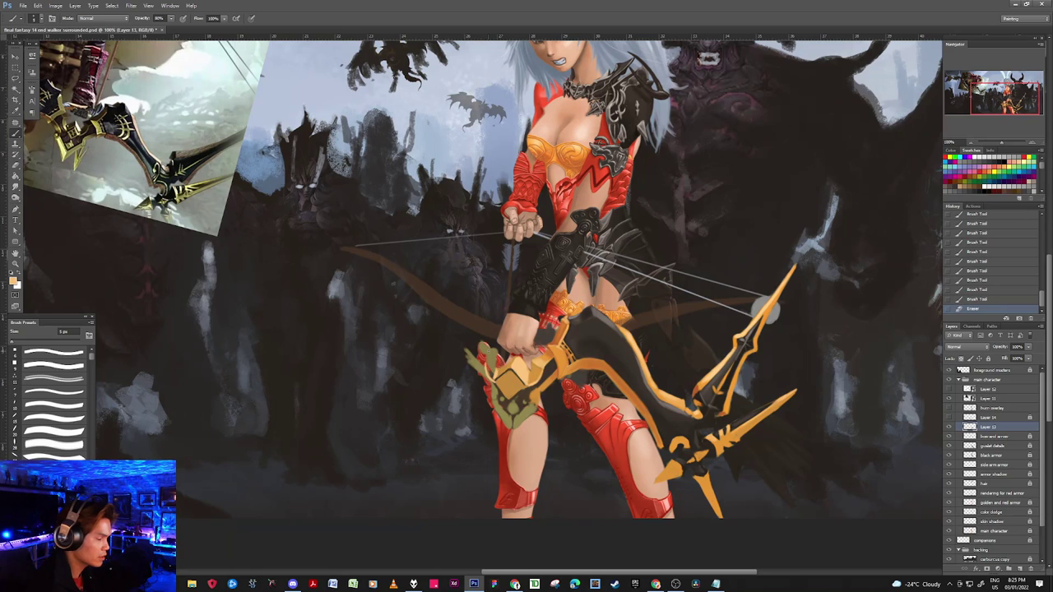
alt+click(508, 371)
click(512, 360)
click(510, 361)
alt+click(515, 364)
click(509, 362)
click(507, 363)
click(505, 364)
click(505, 365)
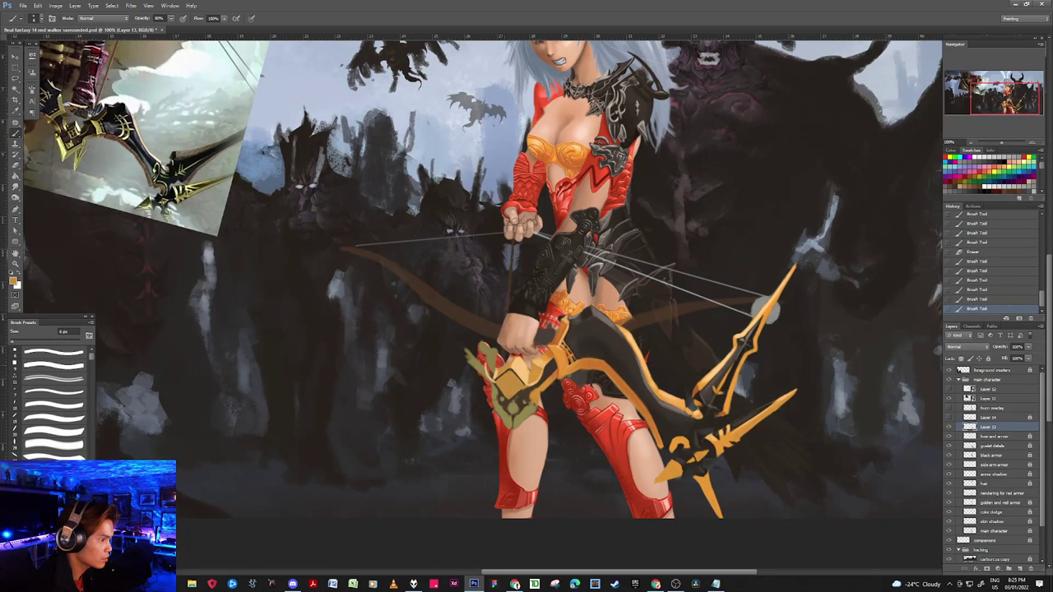
click(506, 356)
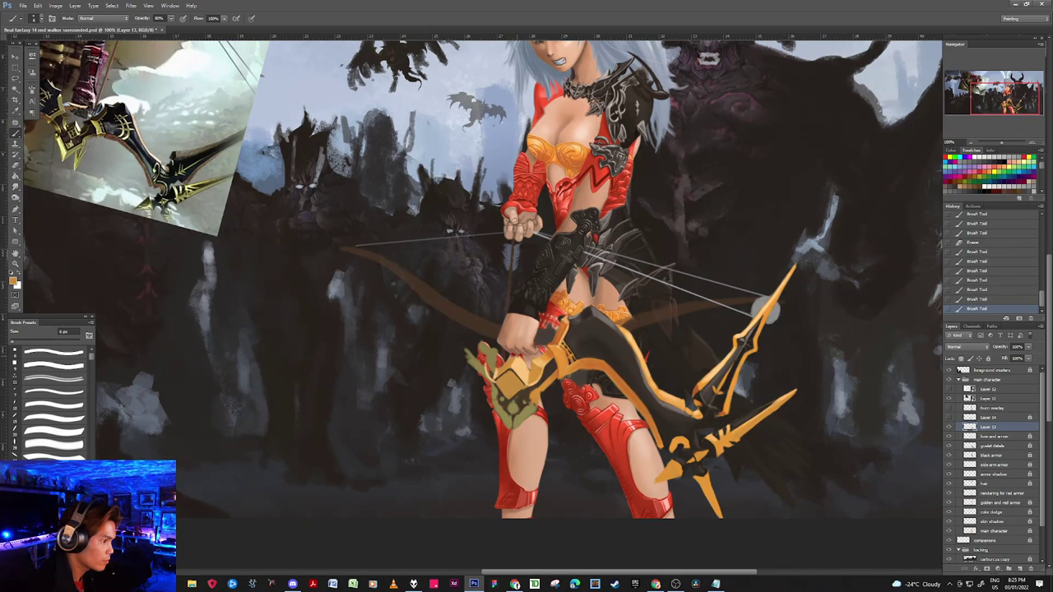
Step: Erase stray gold paint around the fingers and the upper edge of the gold block
key(e)
click(521, 362)
click(517, 357)
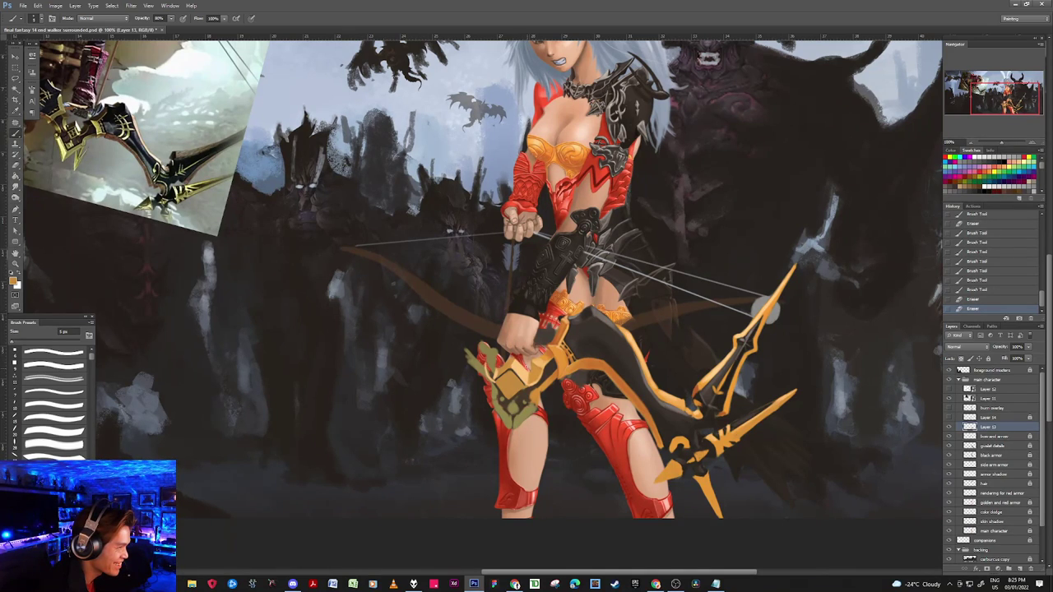
click(514, 356)
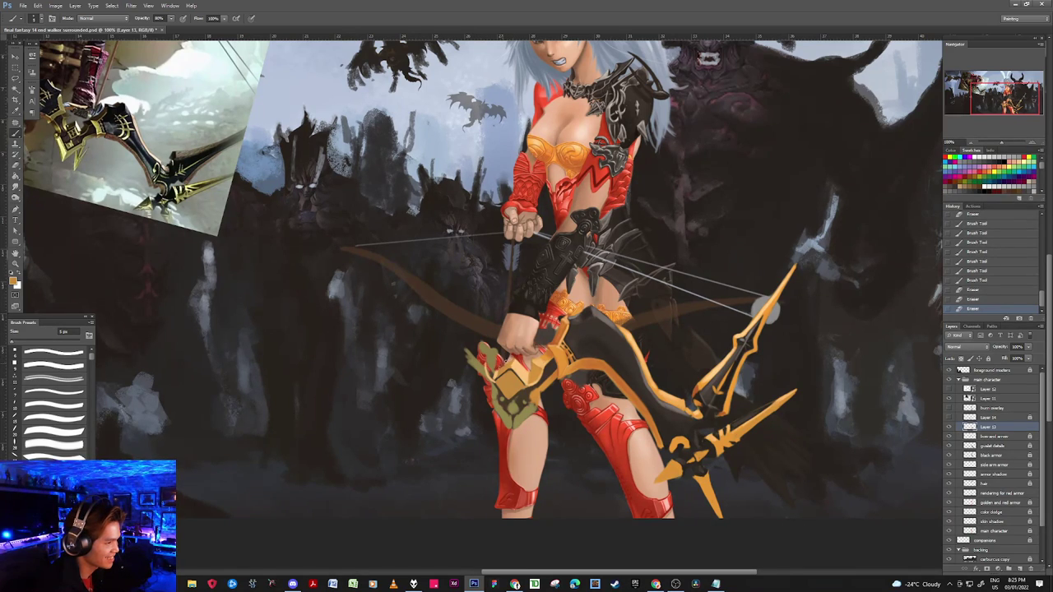
click(501, 365)
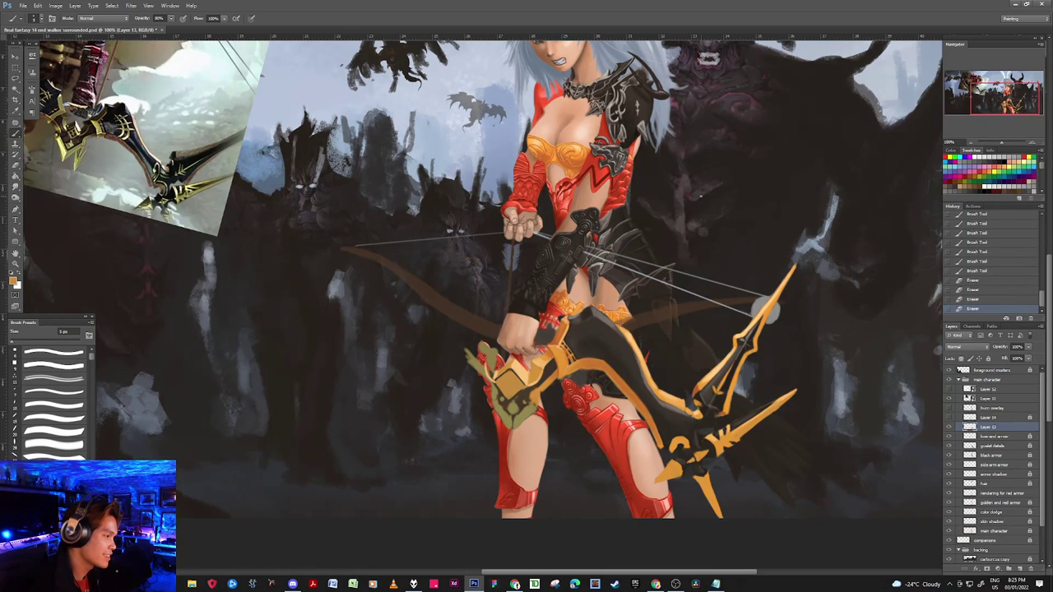
Step: Rework the gold block's upper facet below the fingers with short brush strokes
key(b)
click(517, 359)
click(517, 358)
click(517, 359)
click(517, 360)
click(517, 360)
click(517, 361)
click(517, 361)
click(517, 361)
click(516, 362)
click(516, 362)
click(516, 363)
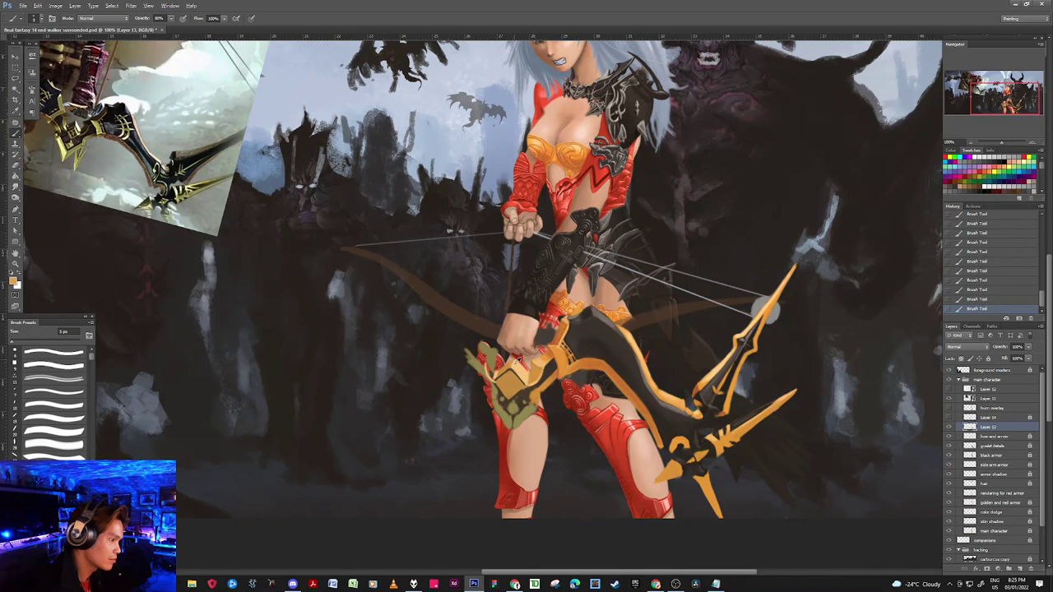
Step: Paint a dark diamond-shaped inset in the centre of the gold panel, using a dark tone sampled from the bow
drag(535, 382, 547, 372)
alt+click(541, 377)
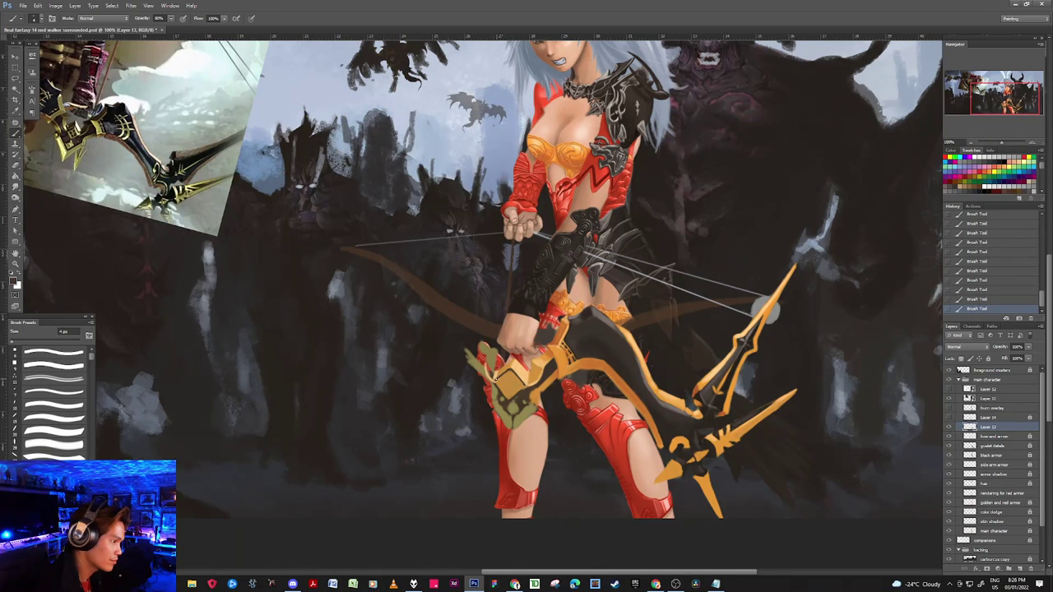
mouse_move(386, 251)
mouse_down()
mouse_move(543, 314)
mouse_move(414, 247)
mouse_up()
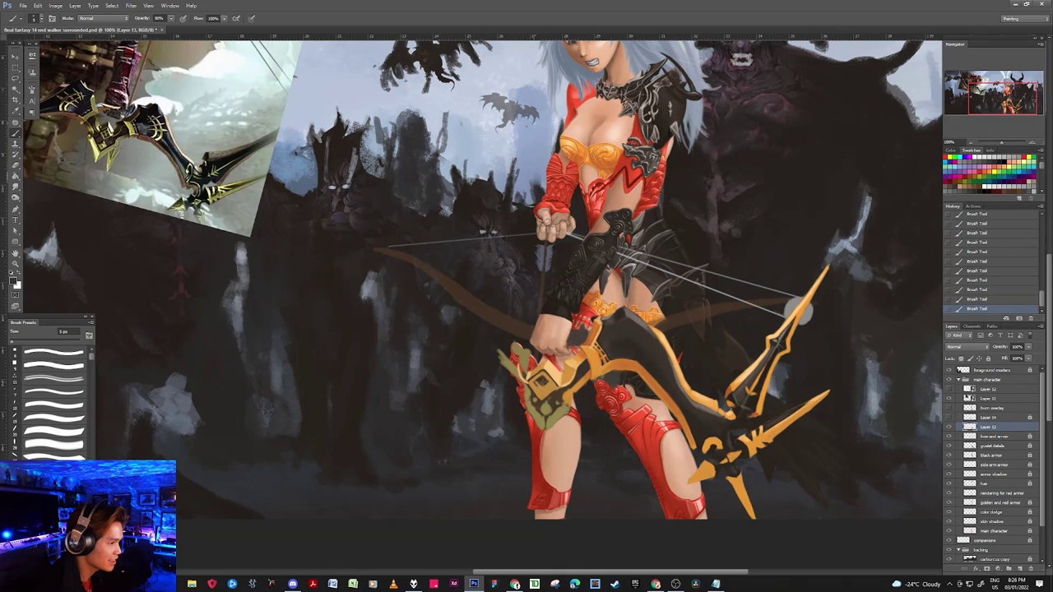
alt+click(798, 310)
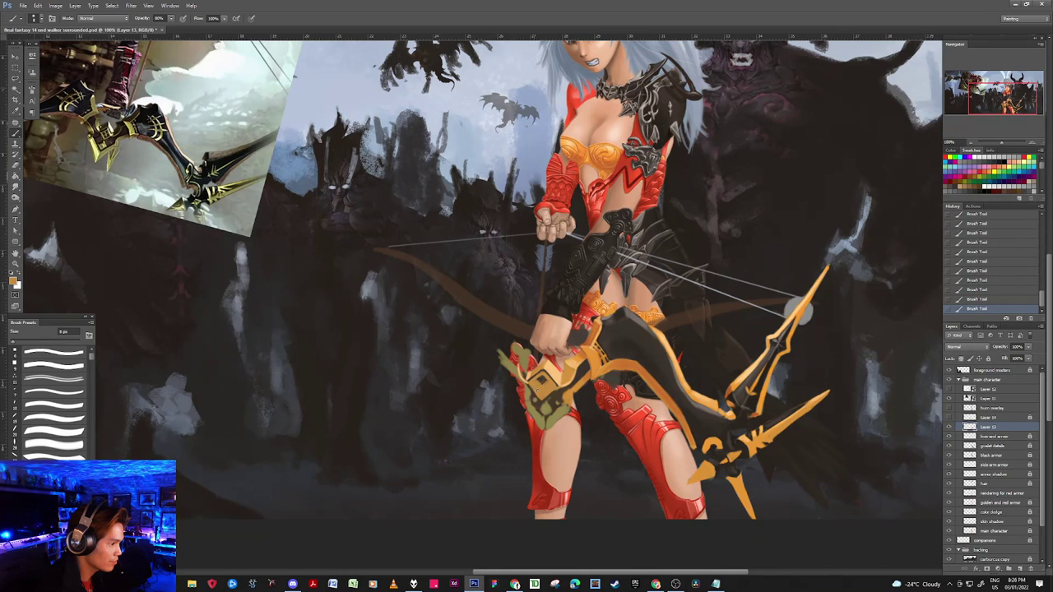
alt+click(542, 379)
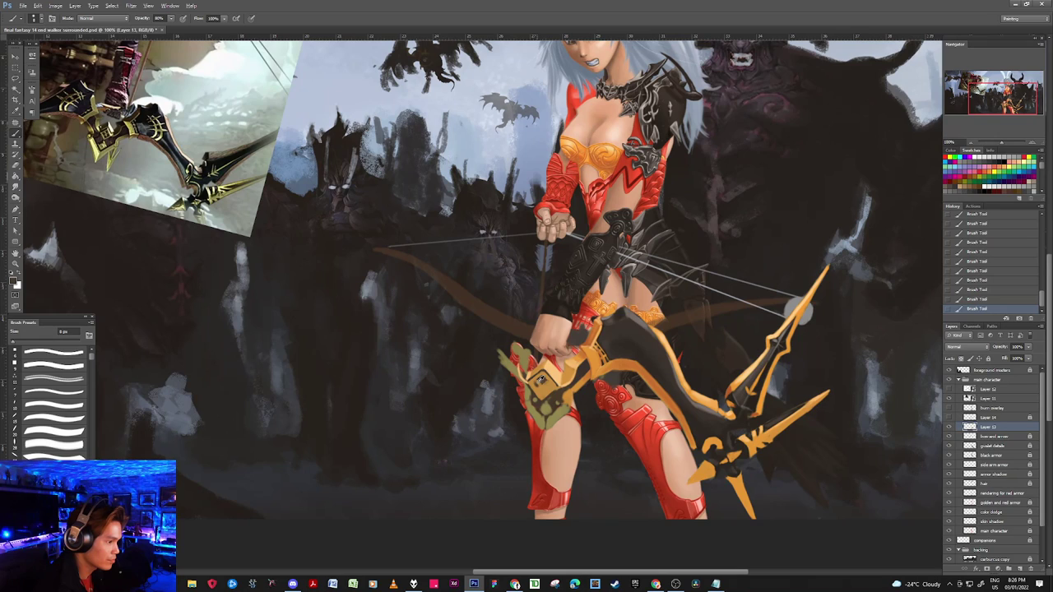
key(bracketright)
key(bracketright)
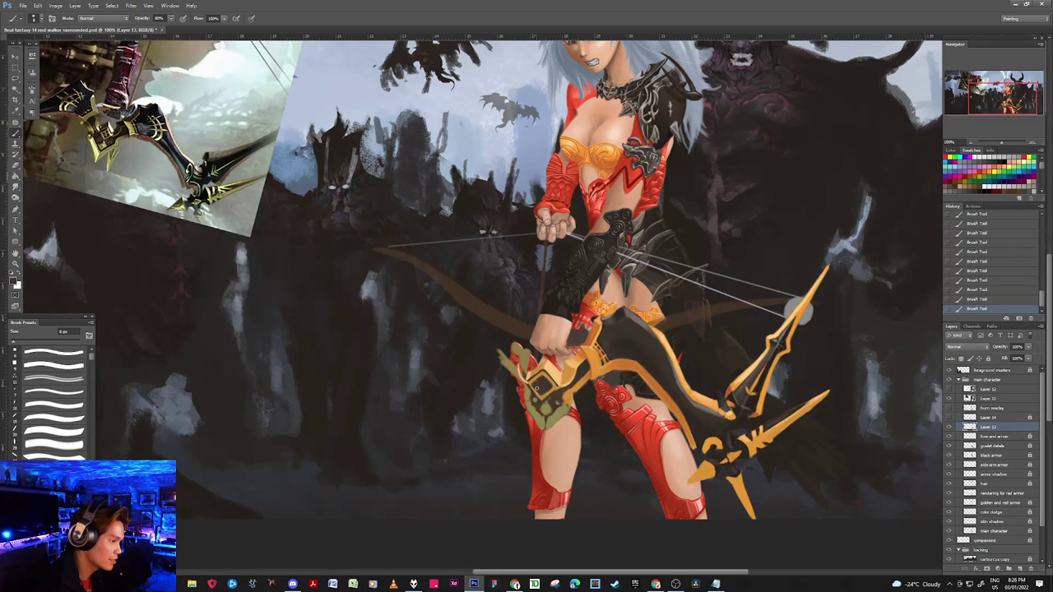
Step: Paint gold cross bars over the dark inset to divide it into four small squares, and clean up their edges
alt+click(531, 376)
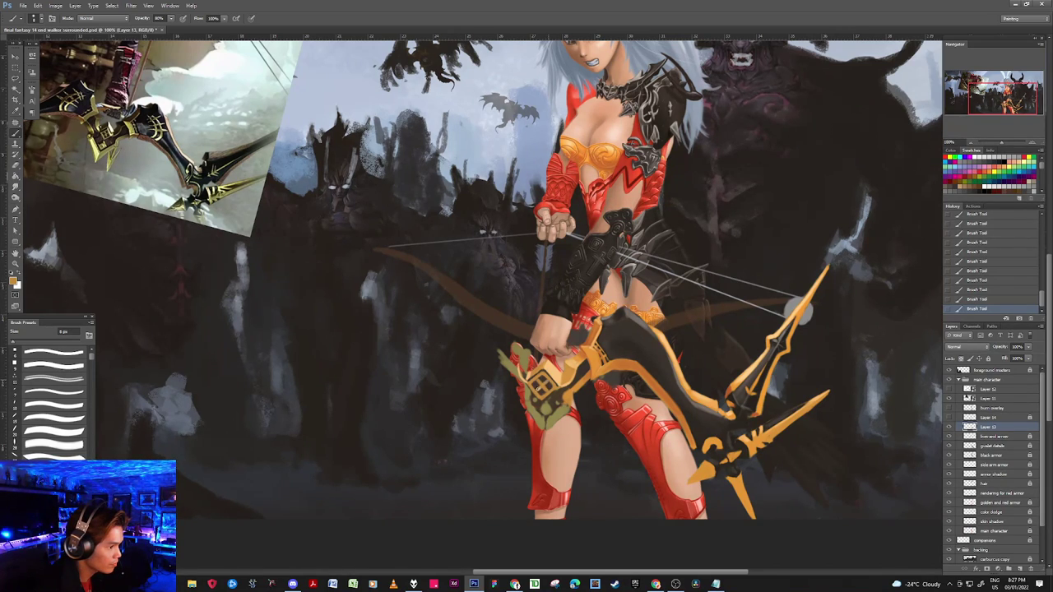
alt+click(551, 385)
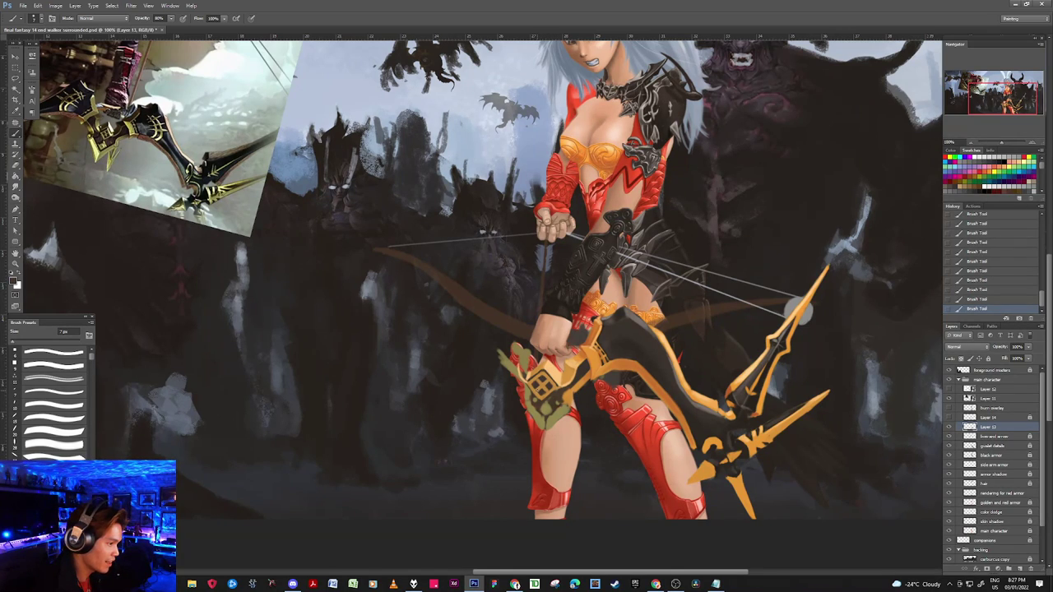
alt+click(543, 388)
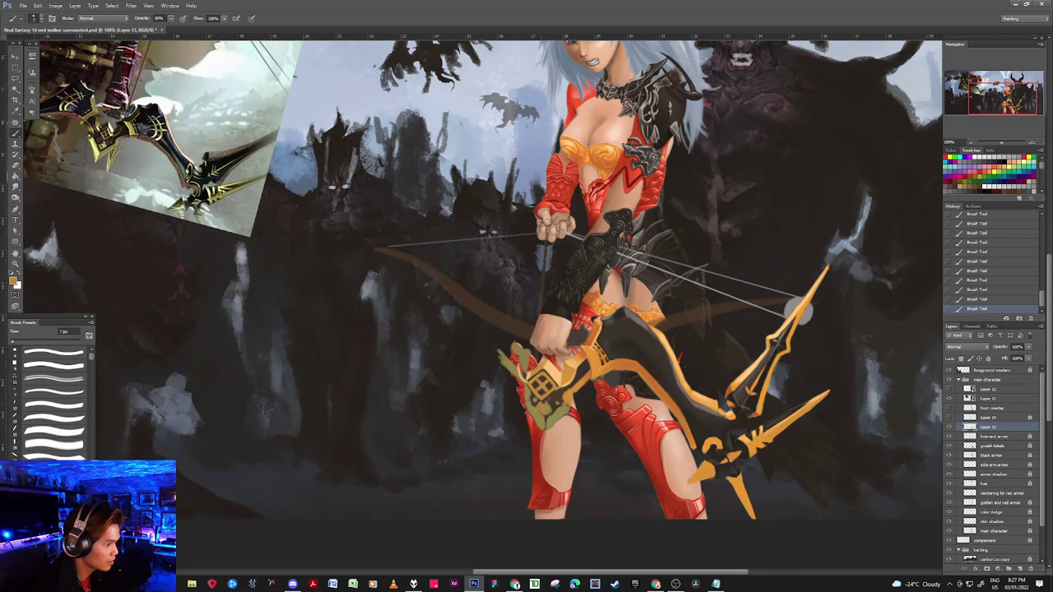
Step: Refine the ornament at the diamond's lower-right edge with alternately sampled dark and gold tones, using a brush of up to 9 px
alt+click(550, 403)
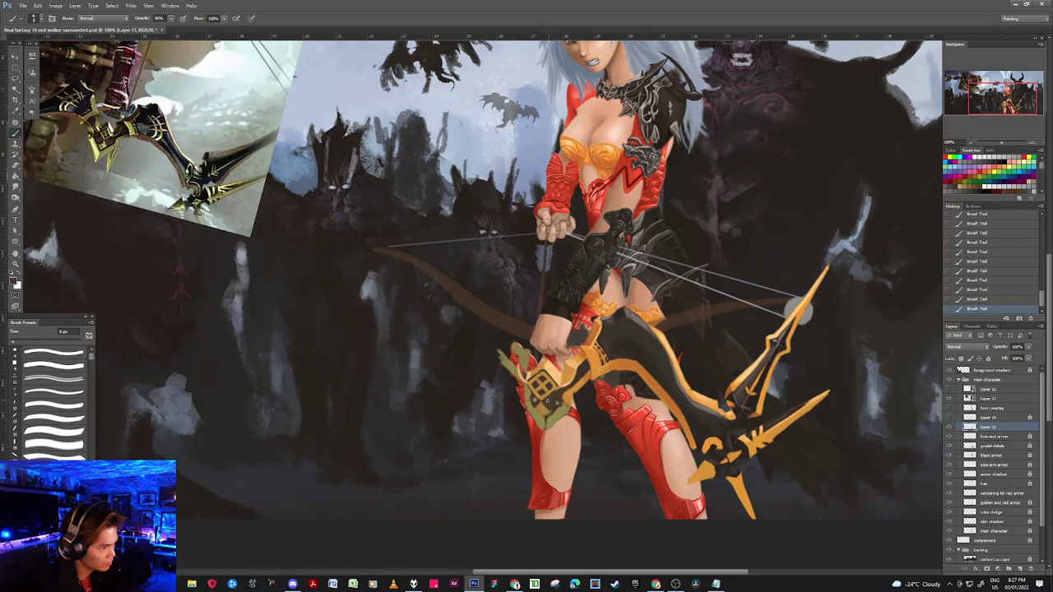
alt+click(556, 402)
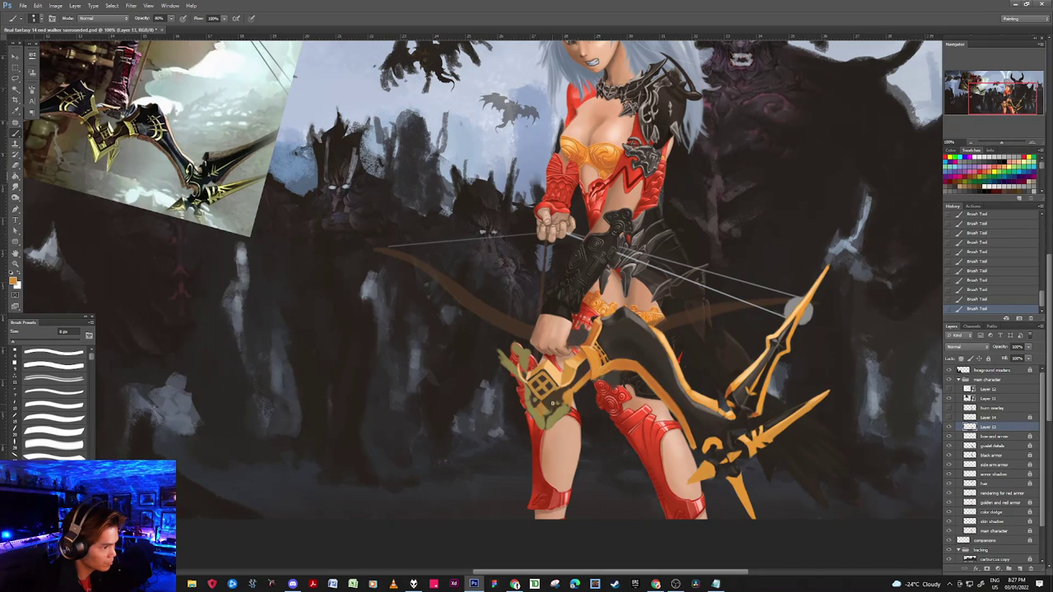
alt+click(557, 397)
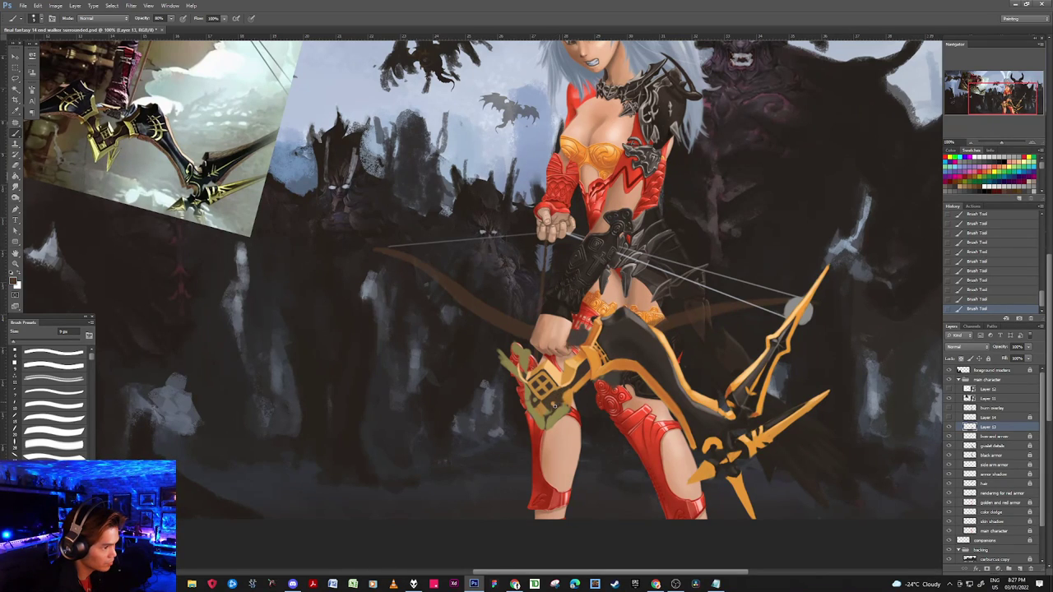
alt+click(562, 399)
alt+click(559, 395)
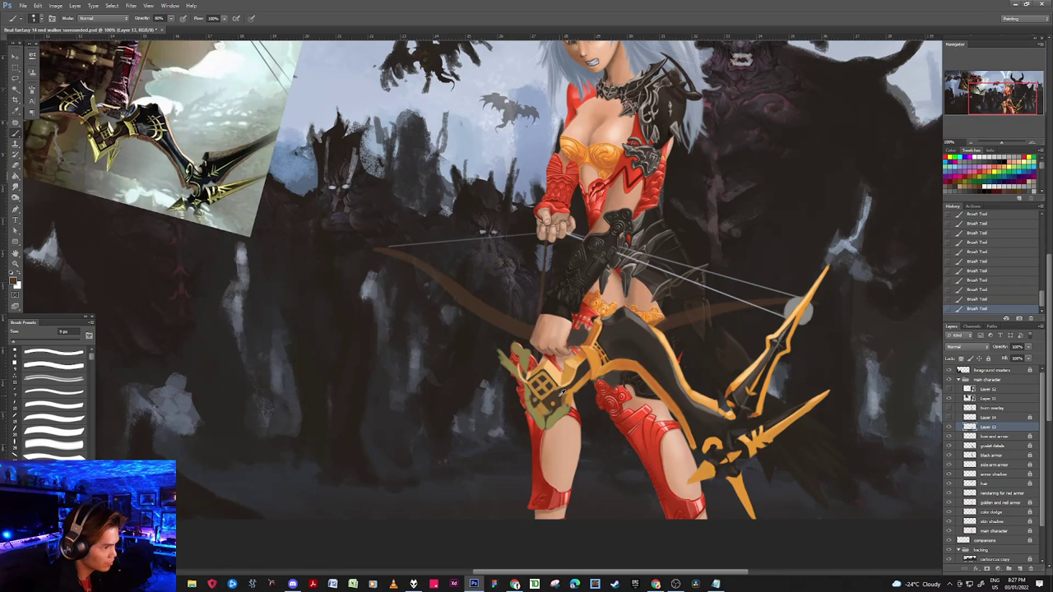
alt+click(568, 399)
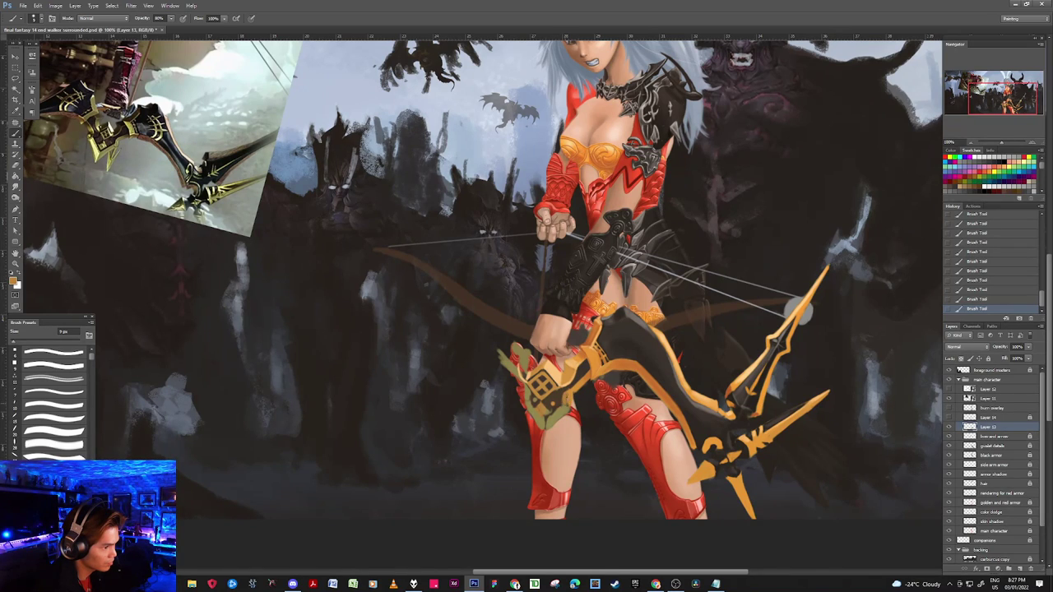
alt+click(560, 395)
alt+click(579, 387)
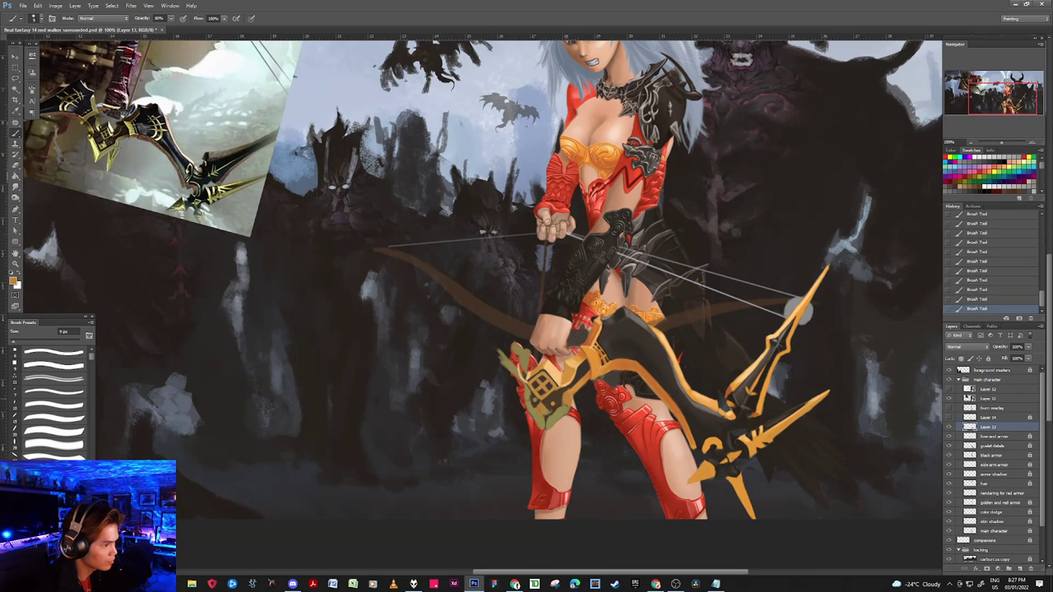
alt+click(564, 391)
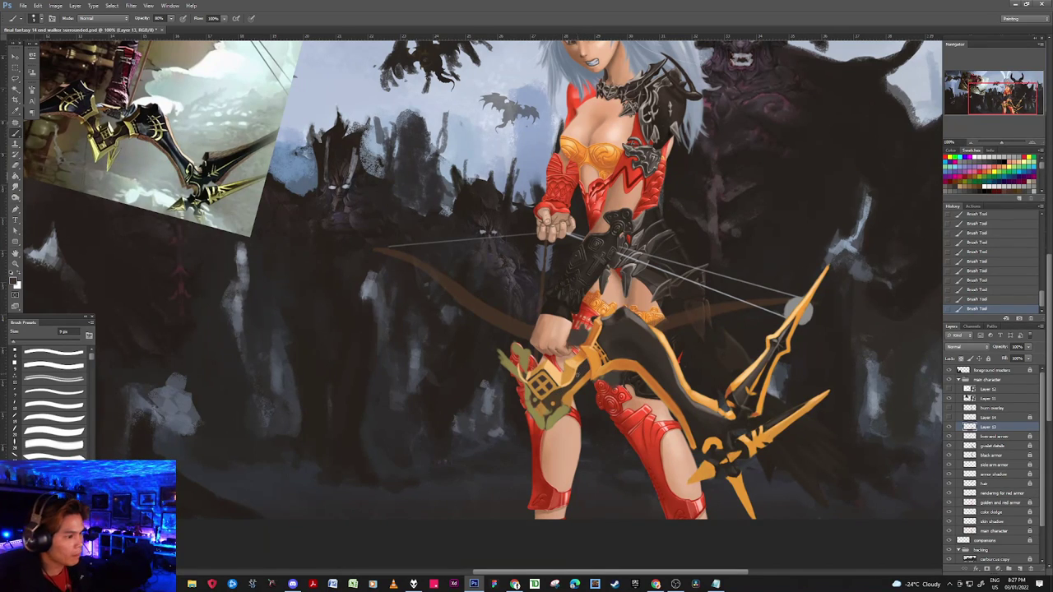
key(alt)
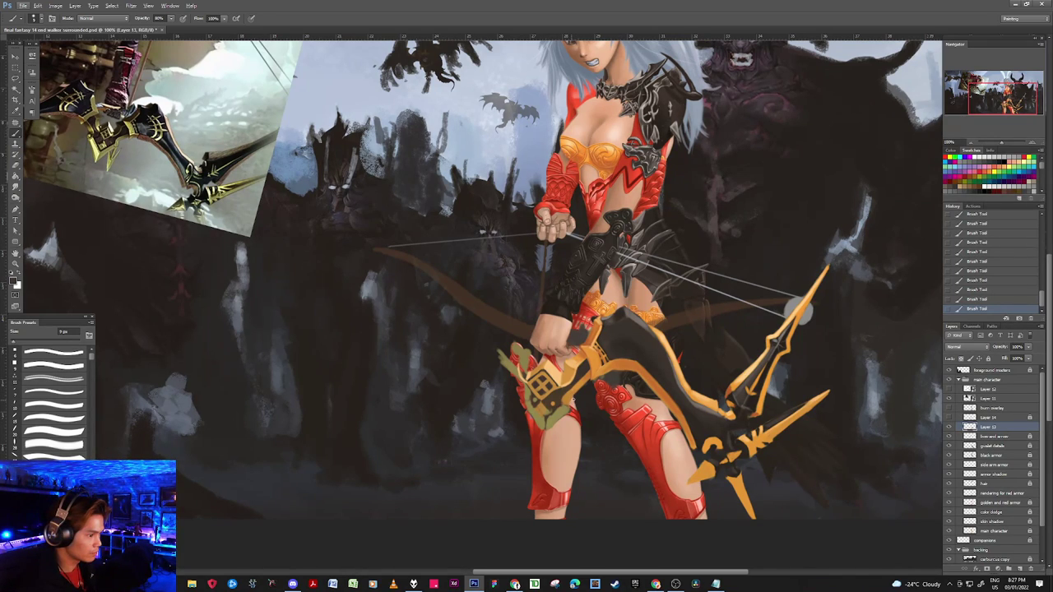
Step: Paint a small gold ring ornament on the black section beside the four-square panel, using sampled gold and dark tones and a brush of up to 9 px
click(567, 386)
key(b)
alt+click(580, 384)
click(580, 384)
click(558, 400)
click(557, 400)
click(558, 400)
click(558, 400)
click(558, 400)
click(557, 400)
click(558, 399)
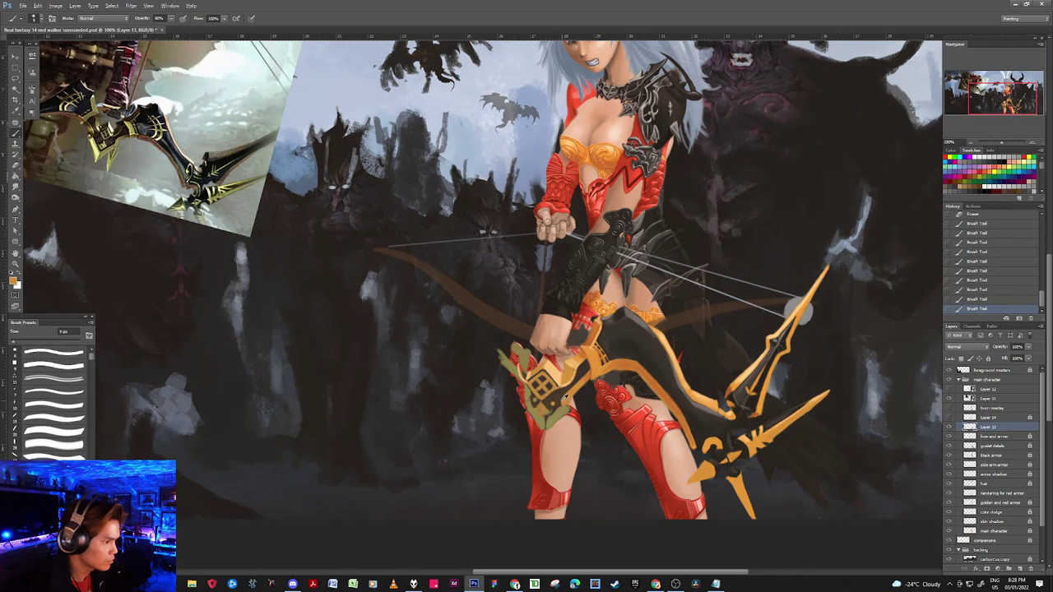
click(562, 398)
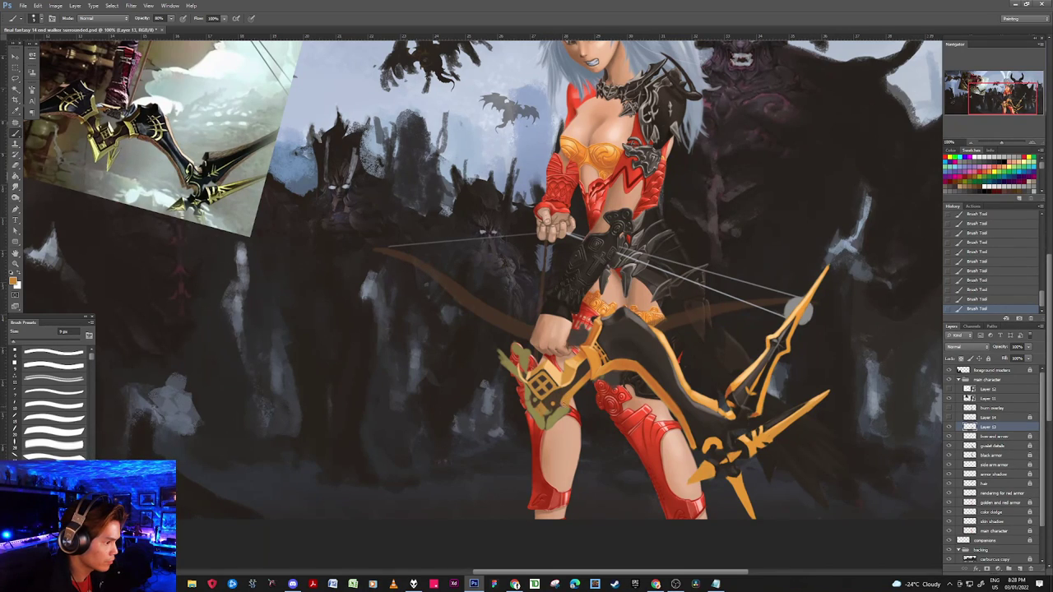
alt+click(565, 405)
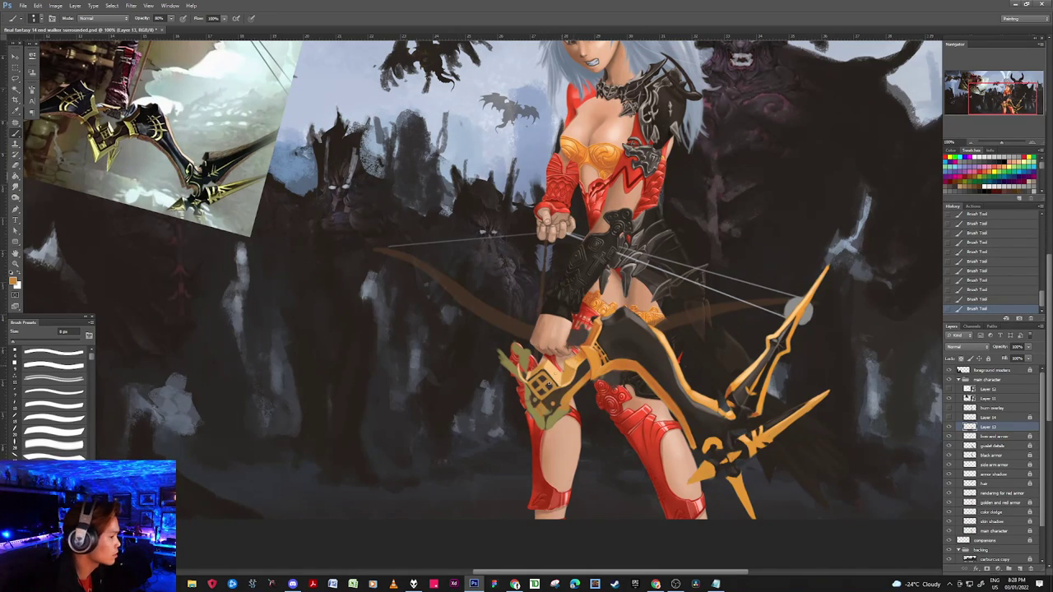
alt+click(559, 393)
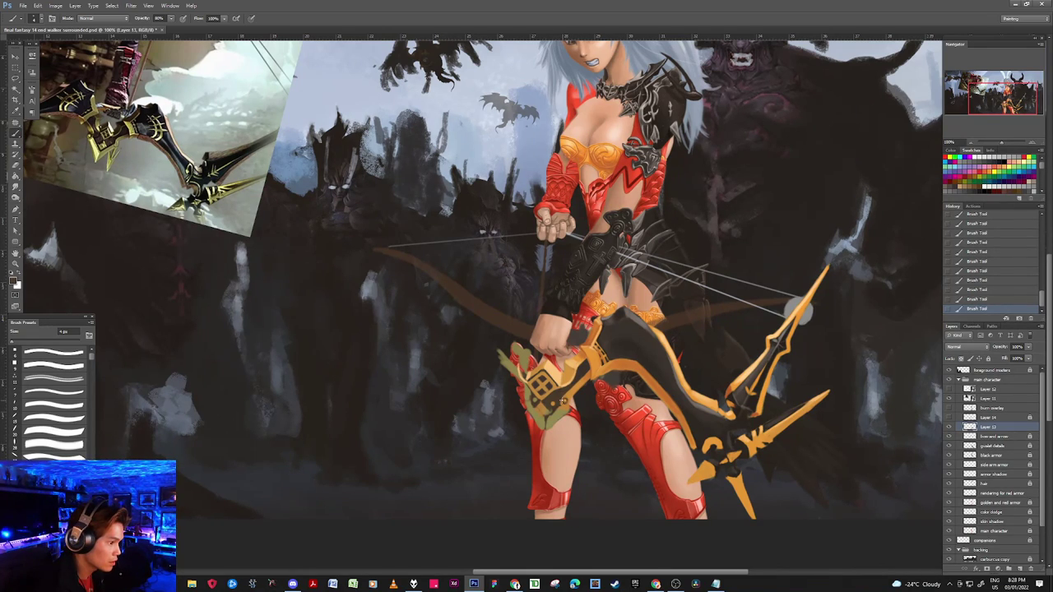
Step: Paint the gold trim along the grip ornament's lower edge with a 7 px brush, erasing and repainting its outline in short strokes
alt+click(565, 404)
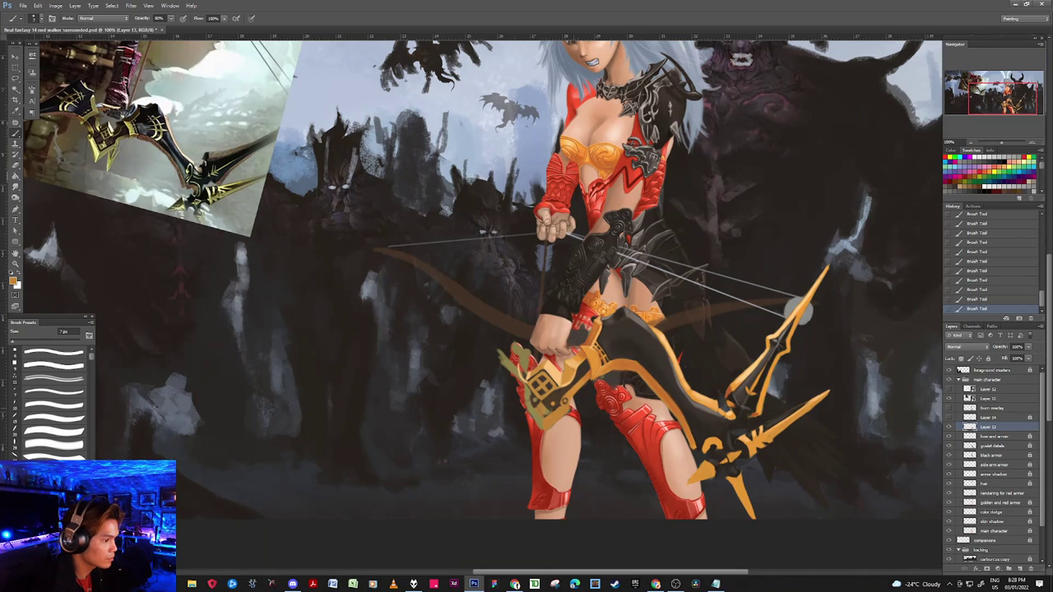
click(798, 311)
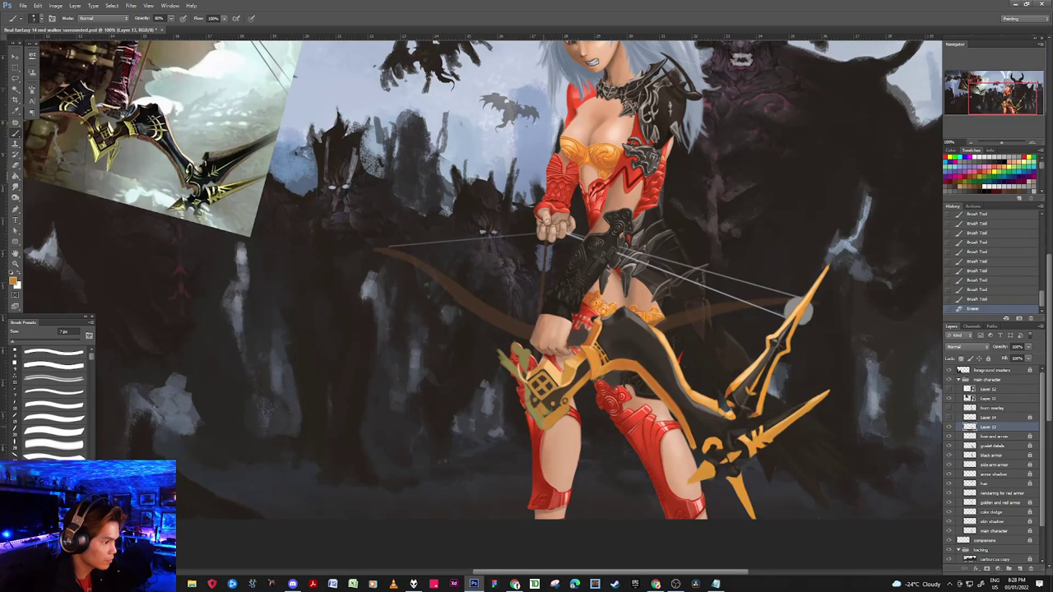
click(798, 311)
click(798, 311)
click(798, 311)
click(798, 311)
click(798, 311)
click(798, 311)
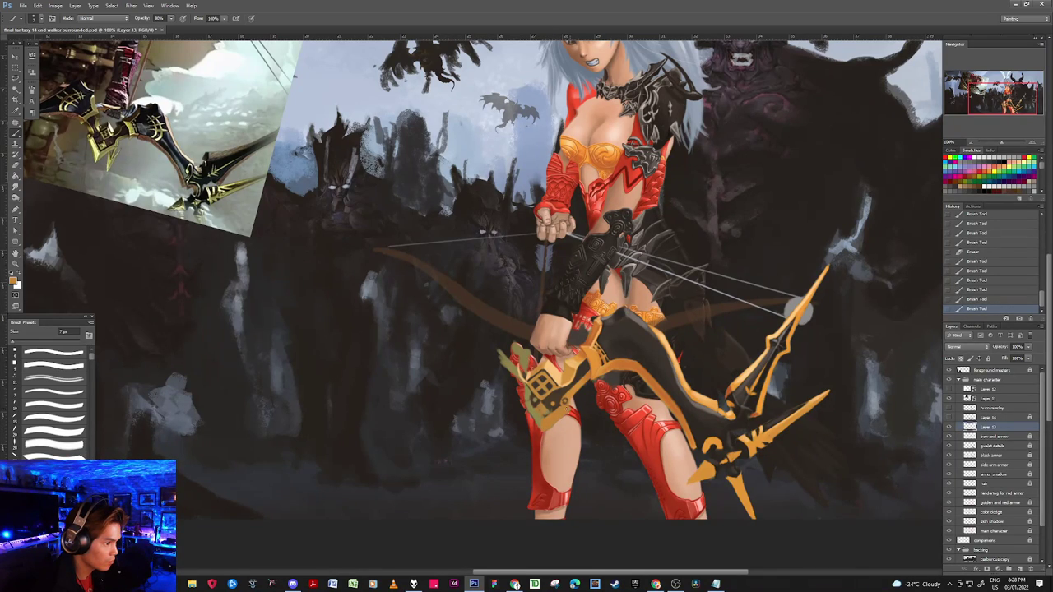
click(798, 311)
click(798, 311)
click(799, 311)
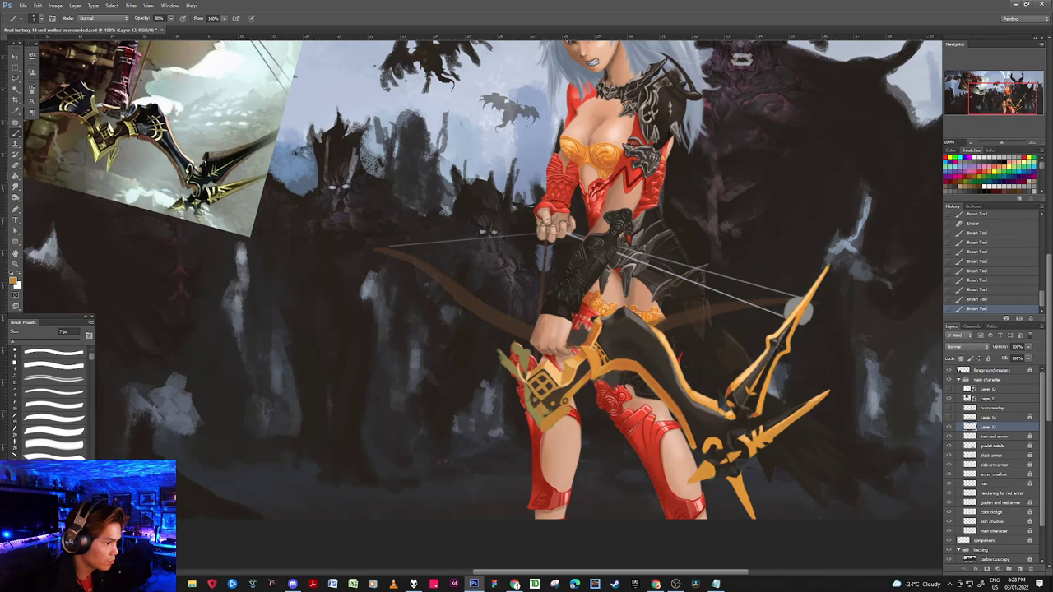
click(798, 311)
click(798, 311)
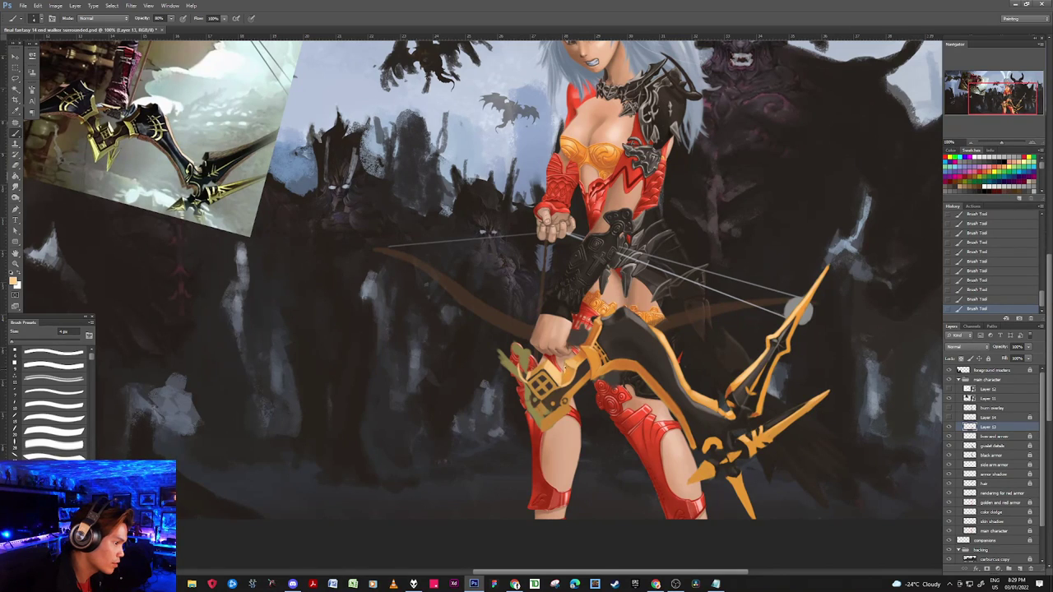
Step: Paint a gold dot and a small gold diamond stud near the ornament's lower tip, with sampled gold, pale and dark tones at 4 to 7 px
alt+click(568, 371)
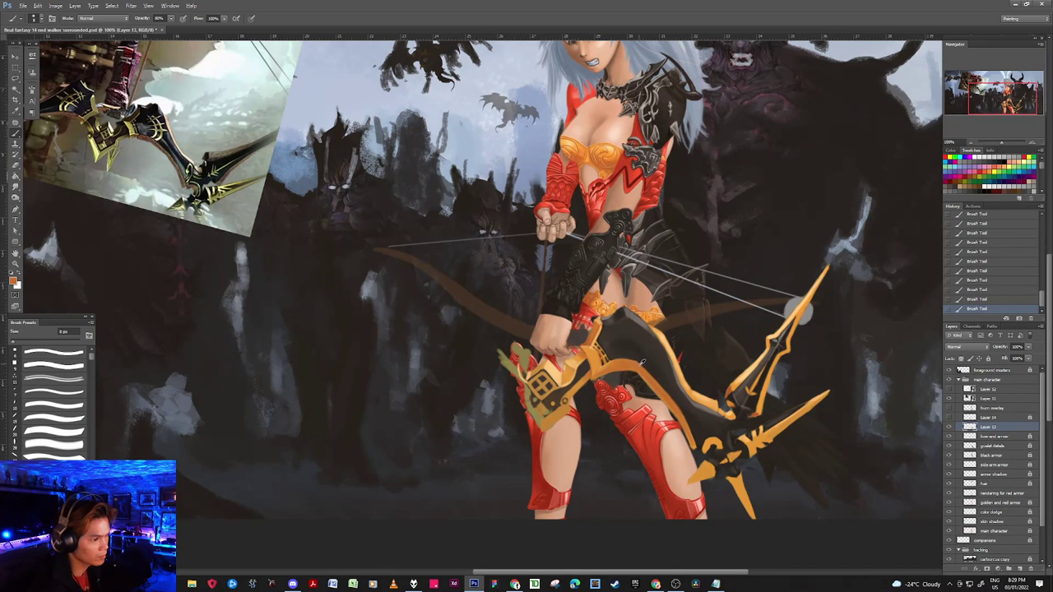
alt+click(675, 400)
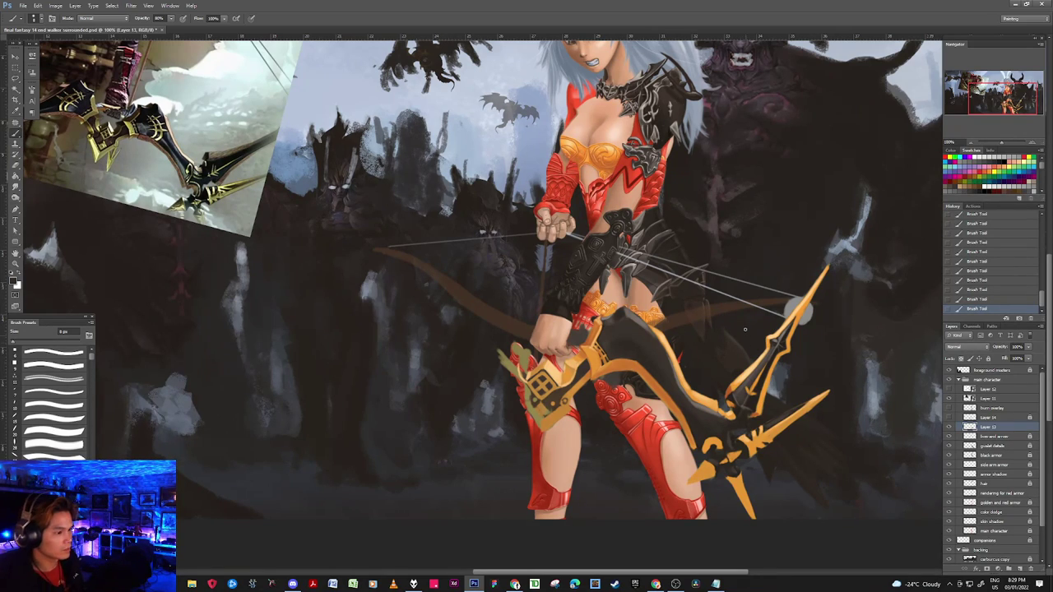
alt+click(546, 404)
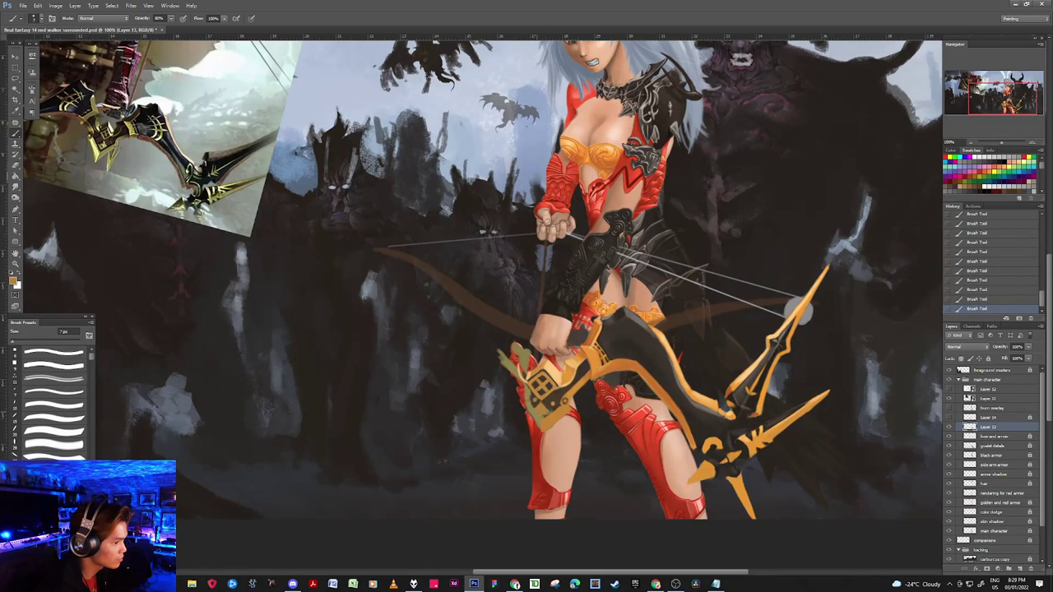
alt+click(572, 374)
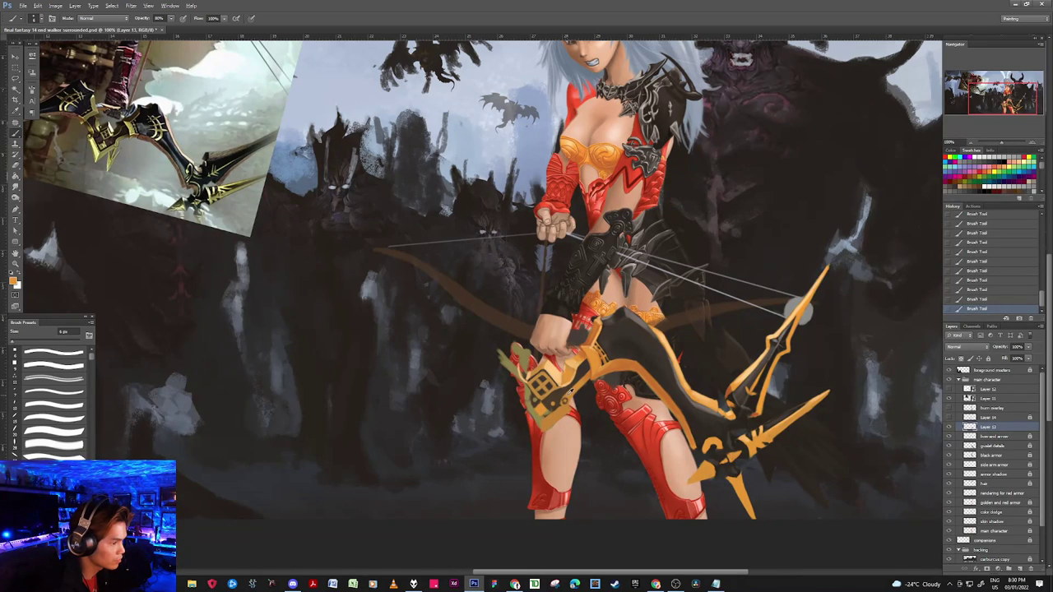
alt+click(541, 408)
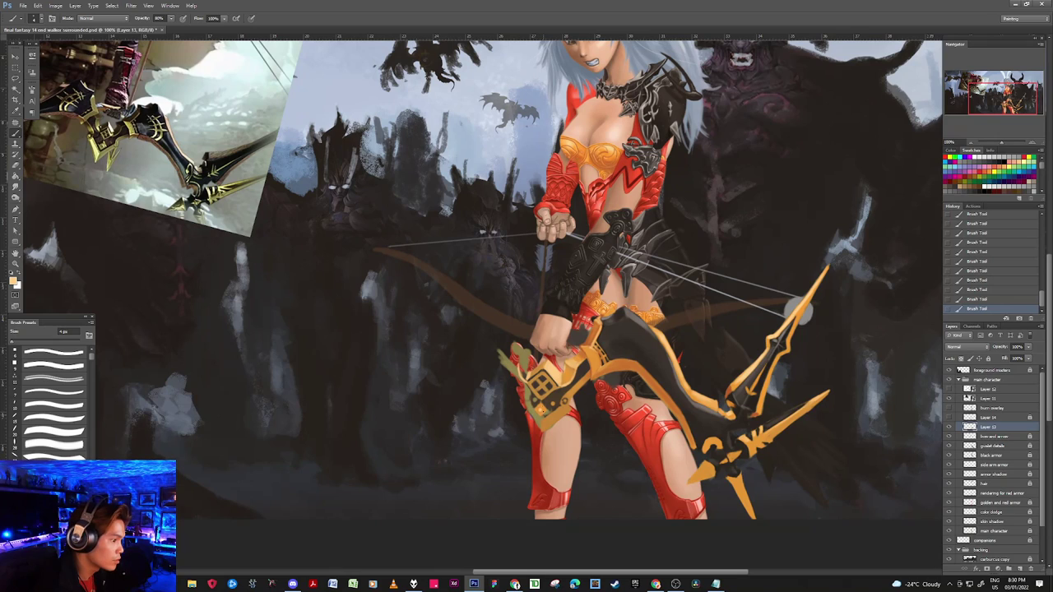
alt+click(541, 401)
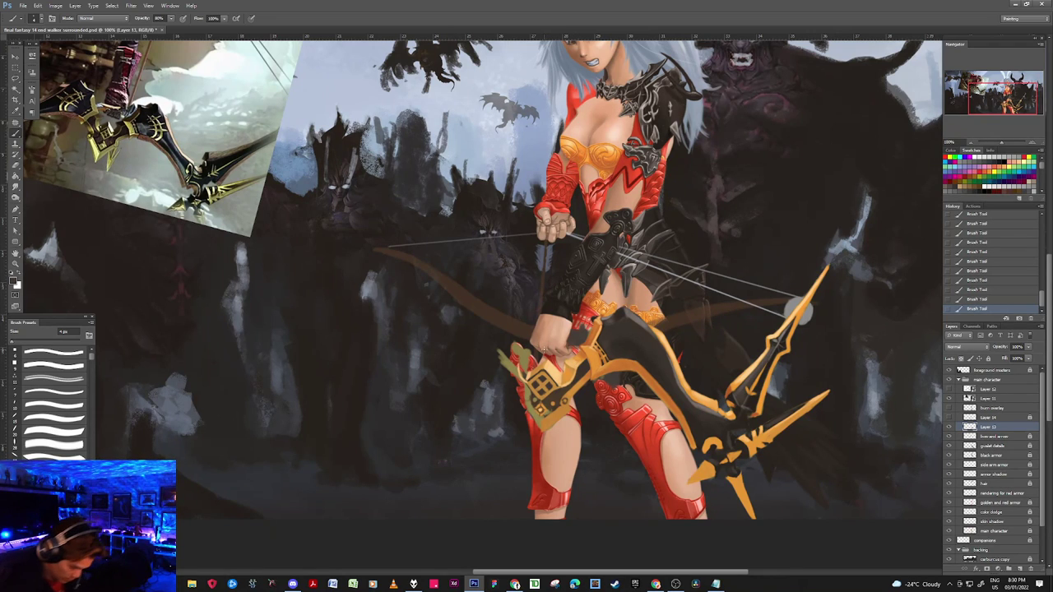
Step: Define the small diamond stud's outer edges with dark brown and pale gold tones sampled from the ornament, using a fine brush
scroll(547, 355, up, 2)
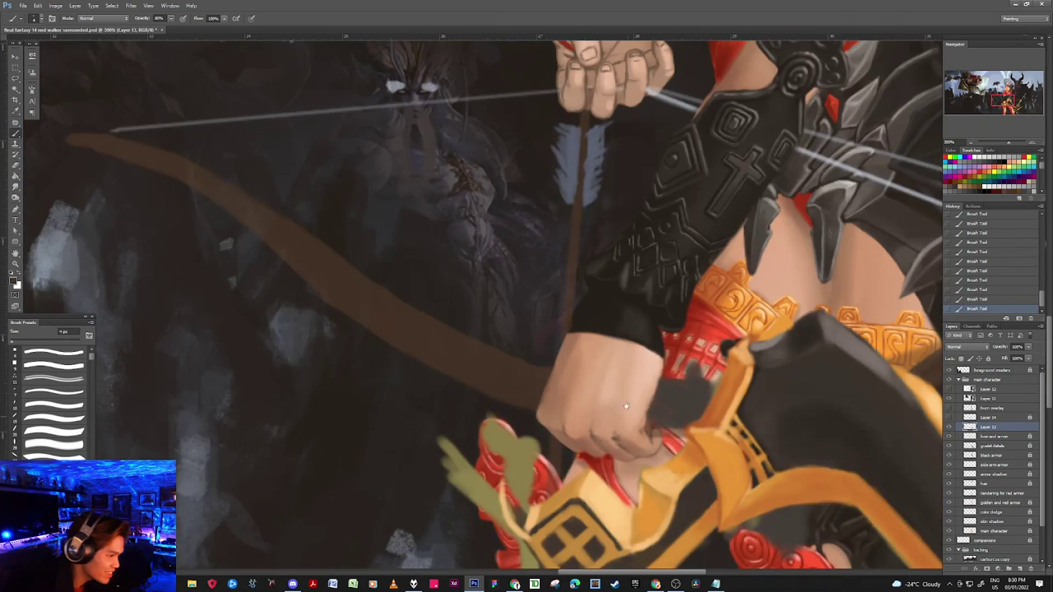
drag(615, 401, 604, 183)
alt+click(563, 399)
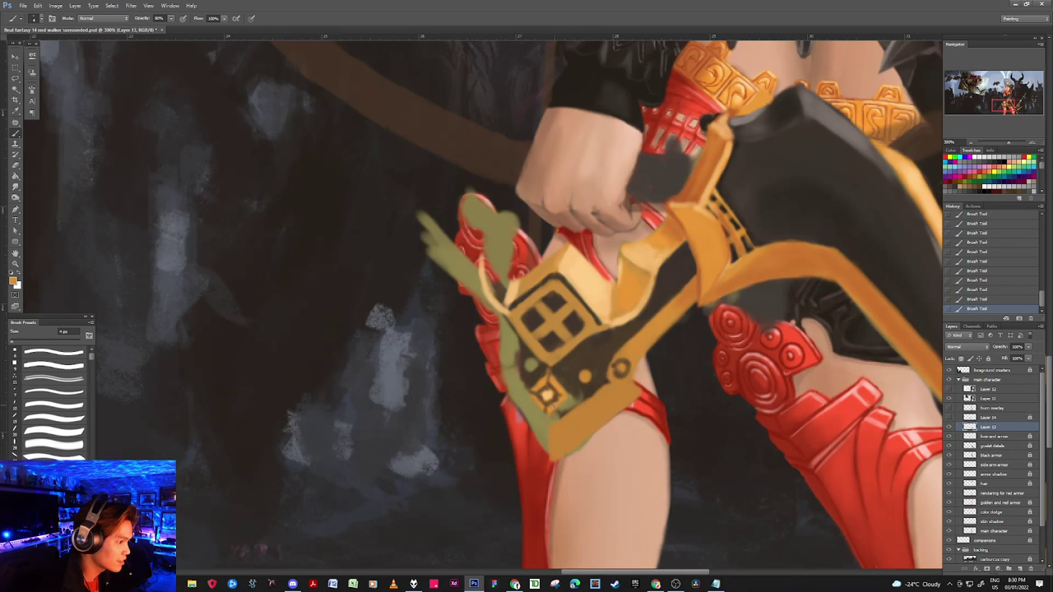
alt+click(561, 370)
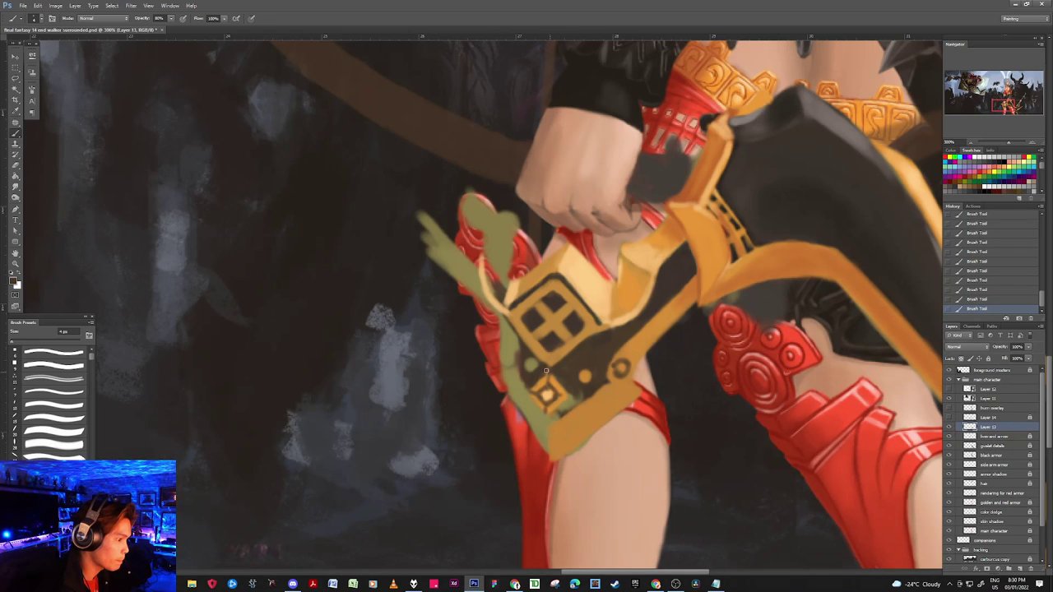
alt+click(596, 309)
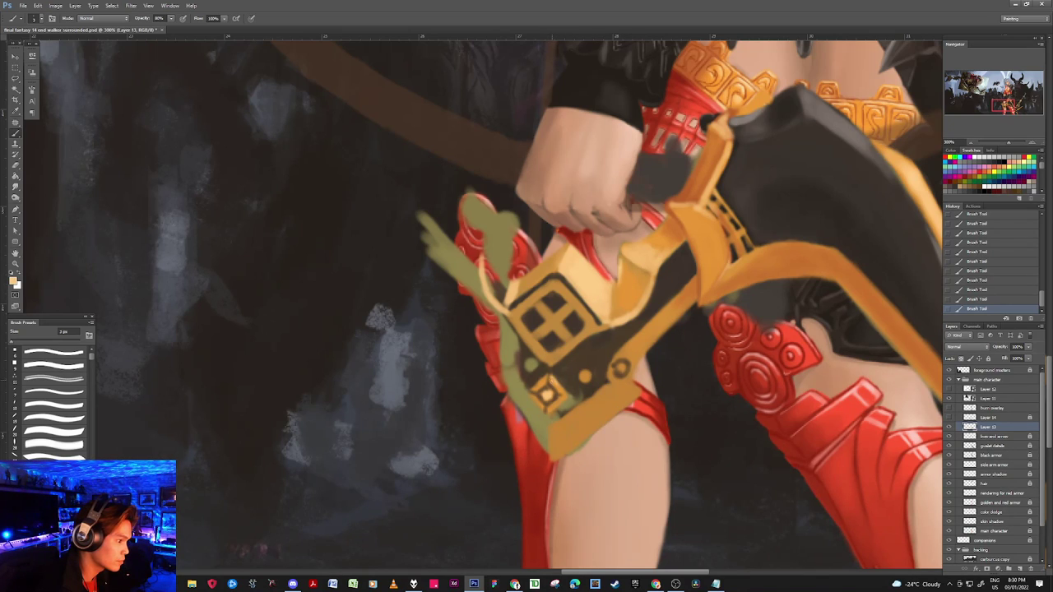
drag(553, 382, 564, 394)
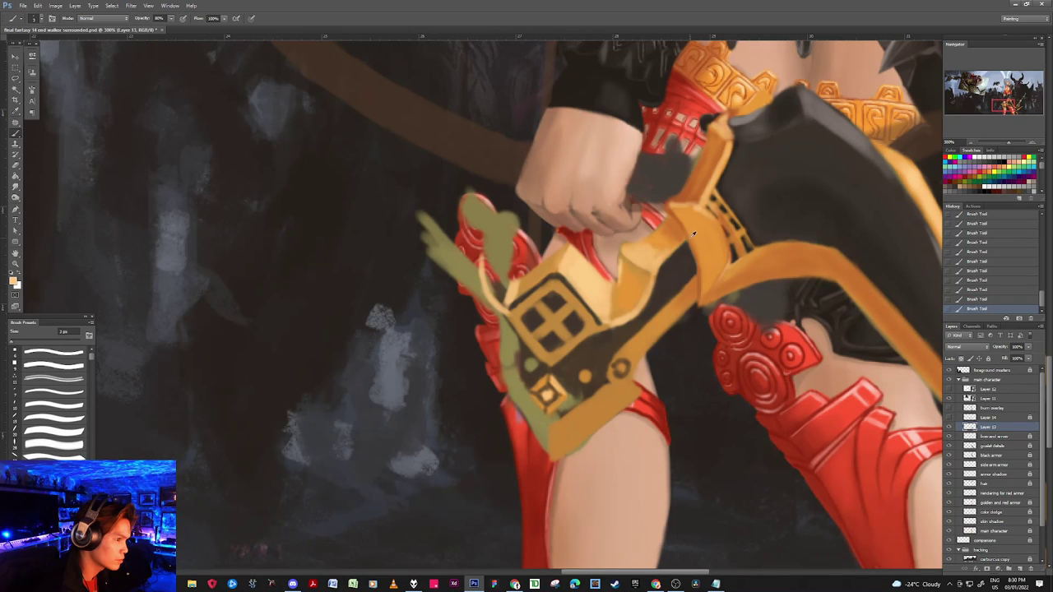
Step: Paint orange and light gold facets inside the small diamond stud with a 1 to 2 px brush
alt+click(693, 237)
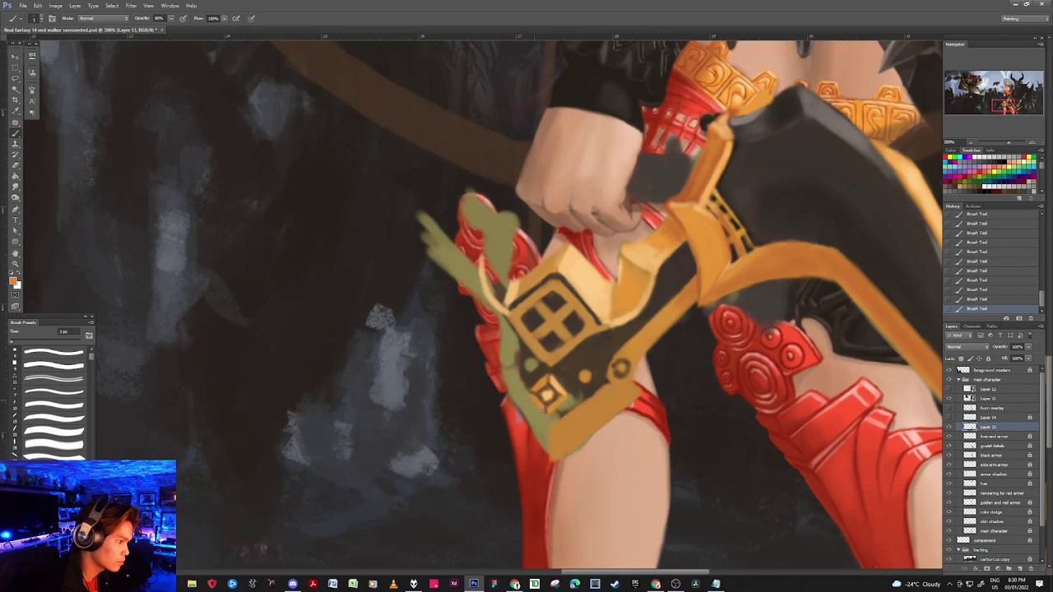
alt+click(552, 375)
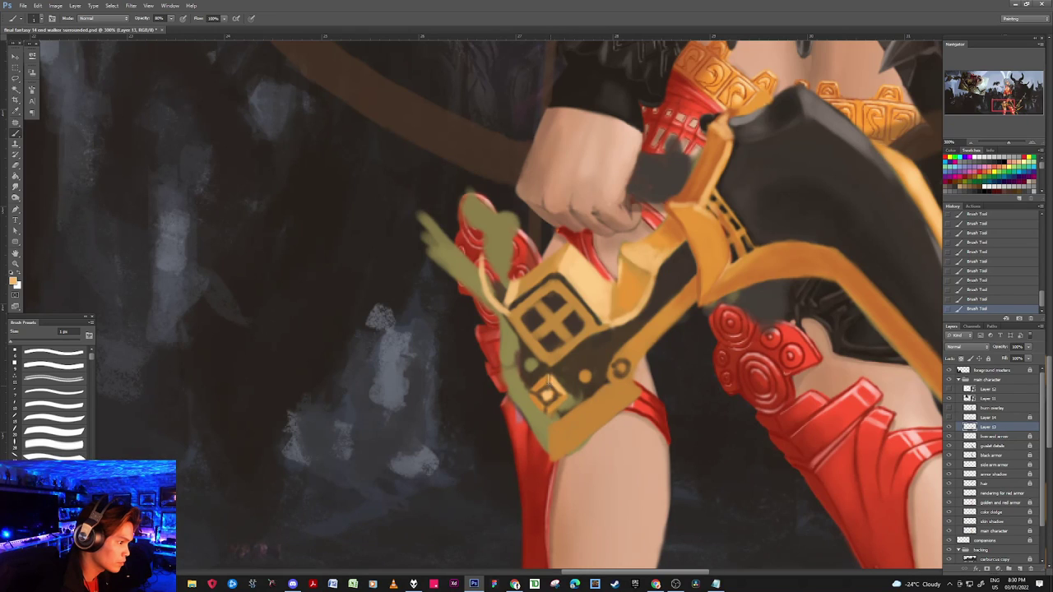
key(bracketright)
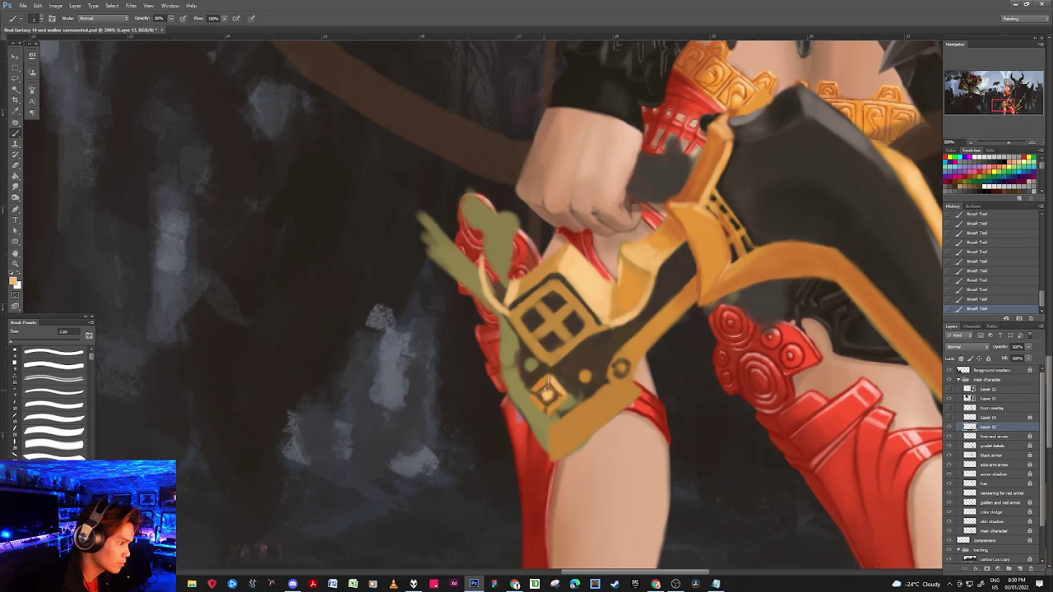
drag(549, 400, 545, 405)
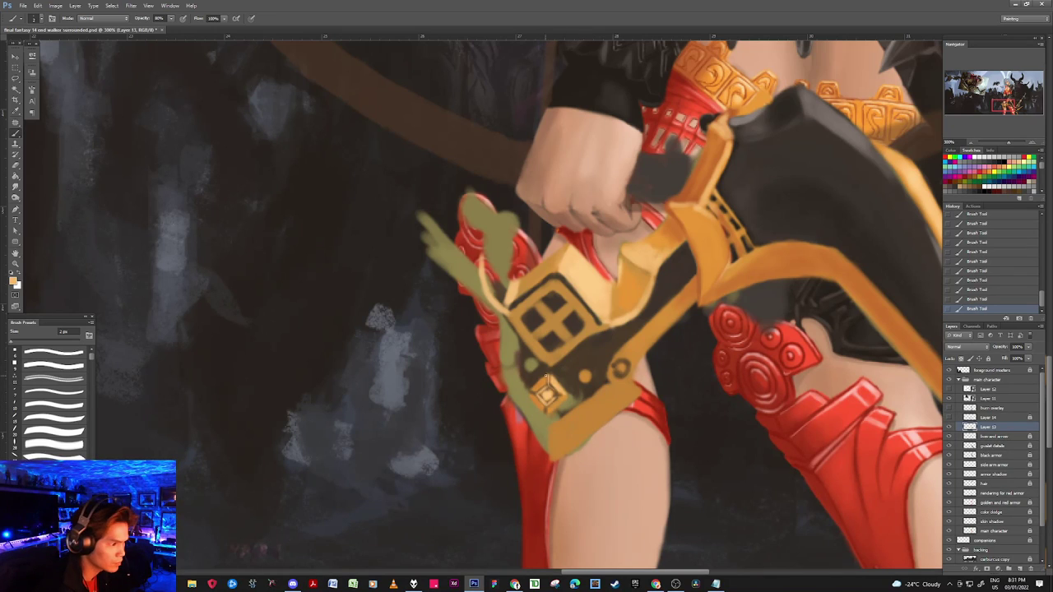
Step: Shade the recess around the diamond stud's bright centre with dark brown, and touch up its gold frame with a 2 px brush
alt+click(577, 375)
alt+click(558, 391)
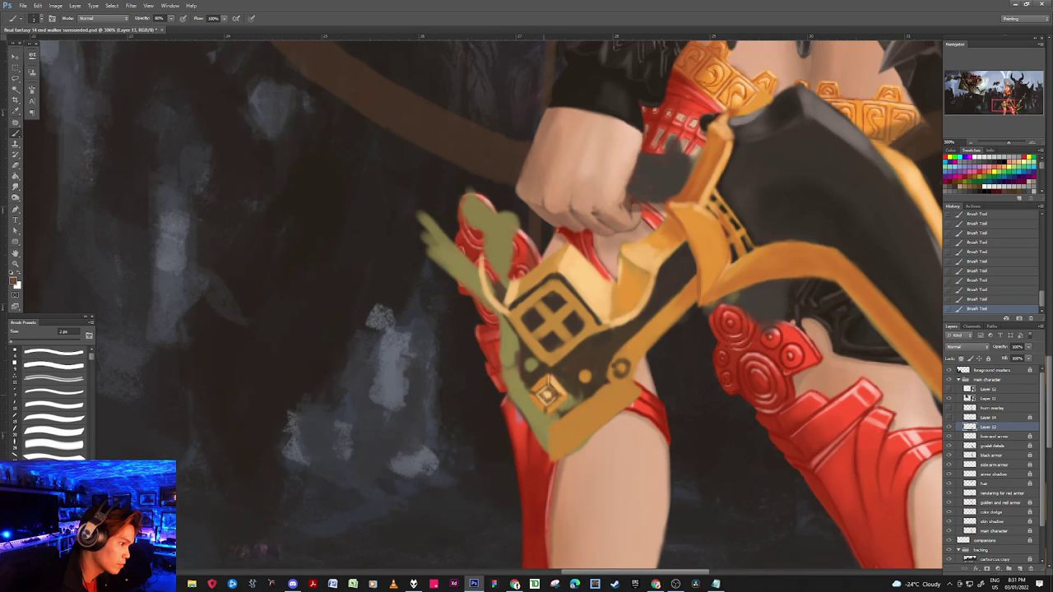
alt+click(550, 393)
alt+click(554, 394)
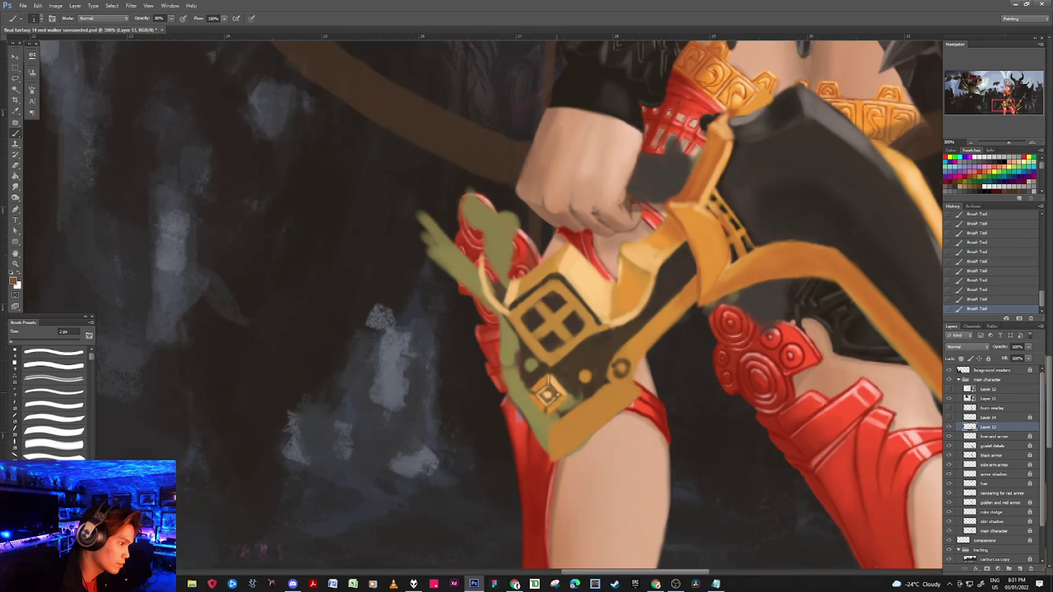
alt+click(562, 394)
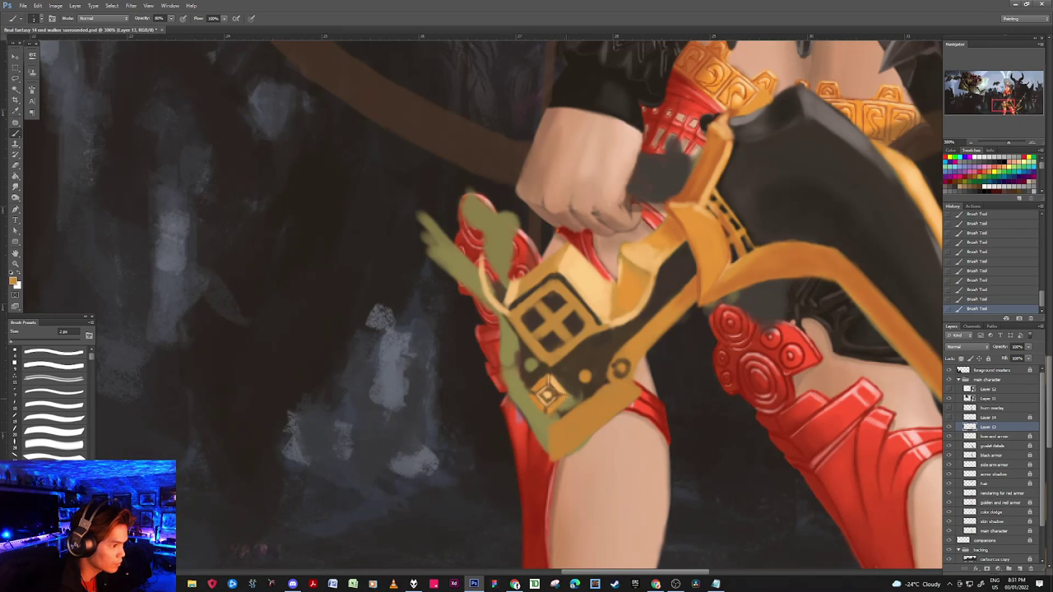
Step: Cover the green remnants between the diamond stud and the gold dot with a sampled dark tone, using a larger brush reduced to 4 px for the edges
alt+click(580, 385)
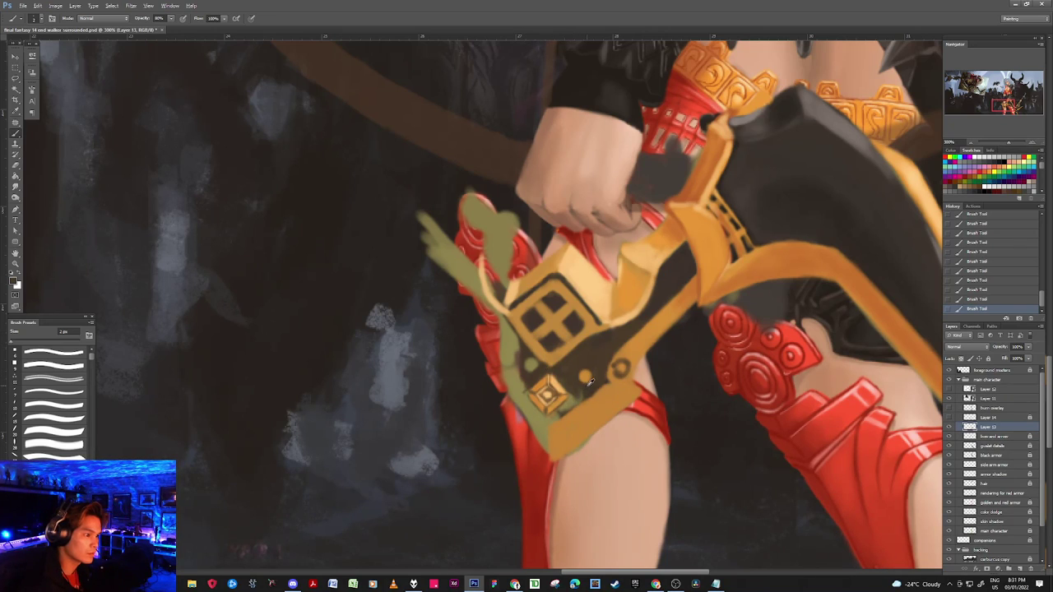
key(bracketright)
key(bracketright)
key(bracketright)
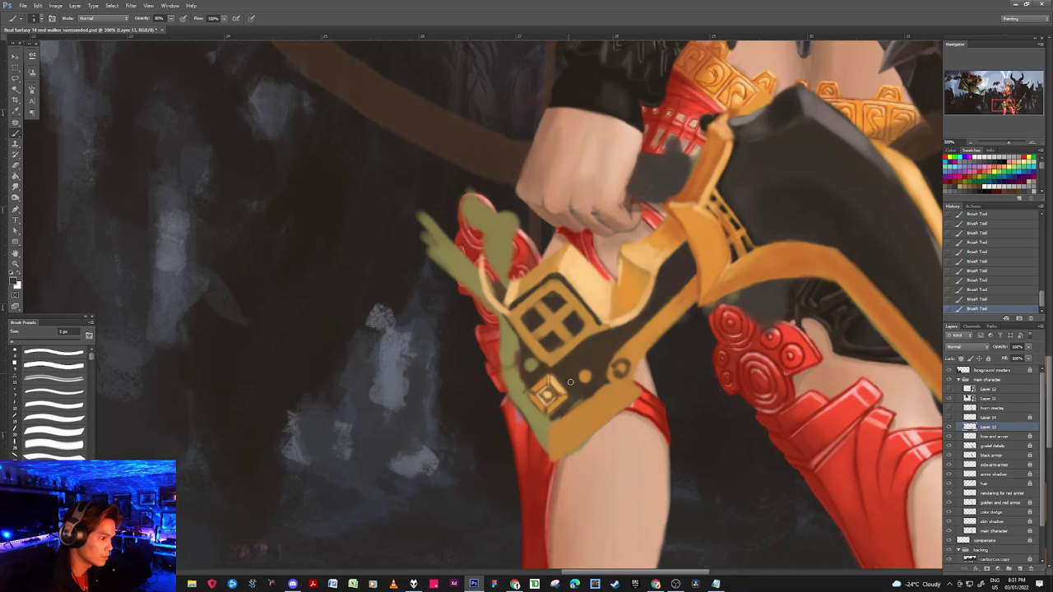
key(bracketleft)
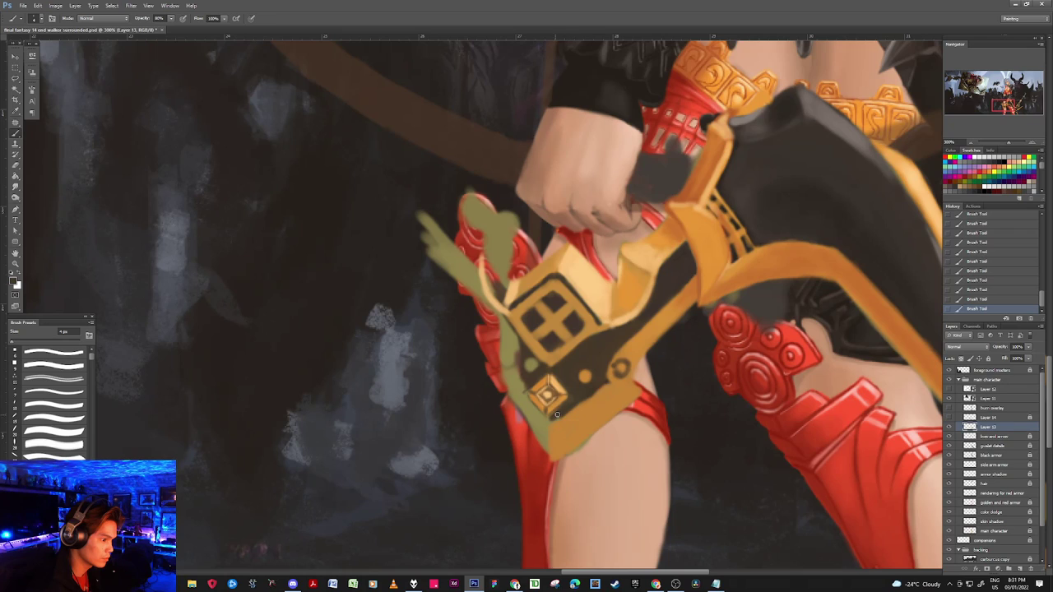
Step: Clean up the edges of the ring, the four-square panel and the lower trim with alternately sampled gold and dark tones at 2 to 6 px
alt+click(601, 391)
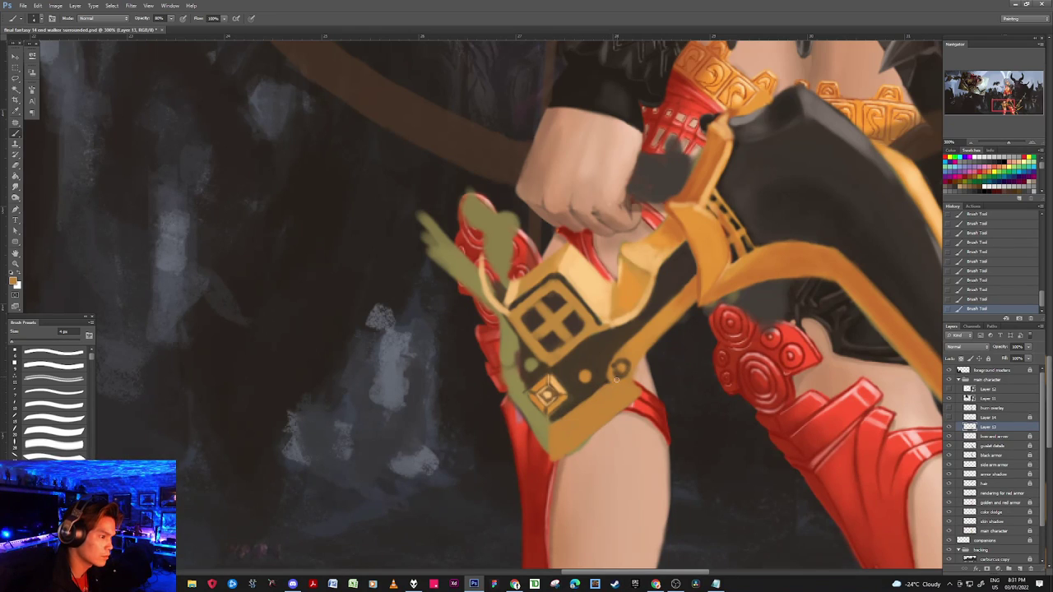
alt+click(605, 375)
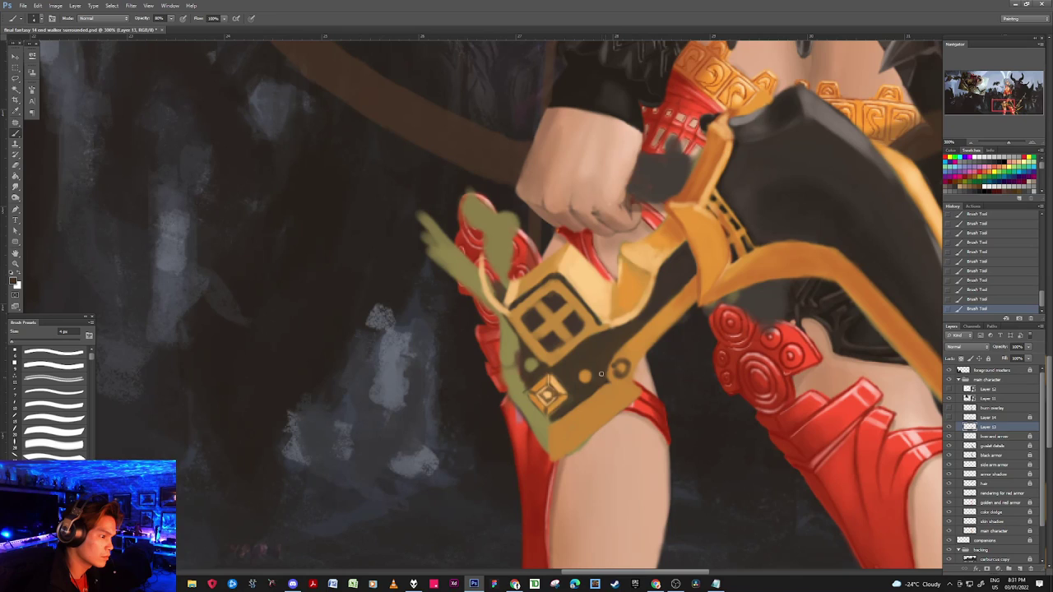
alt+click(550, 363)
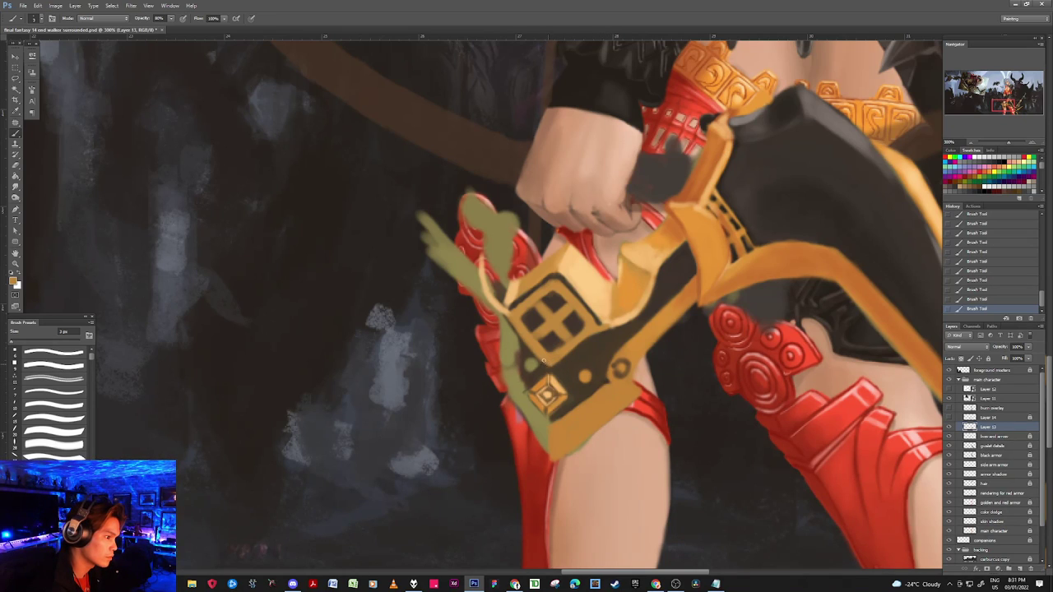
alt+click(517, 342)
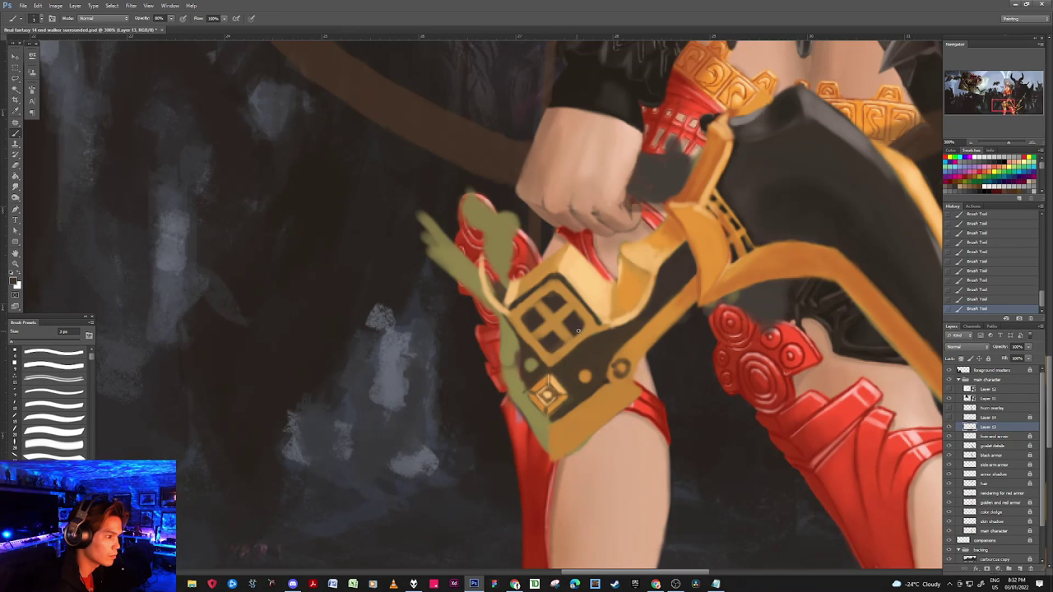
alt+click(554, 424)
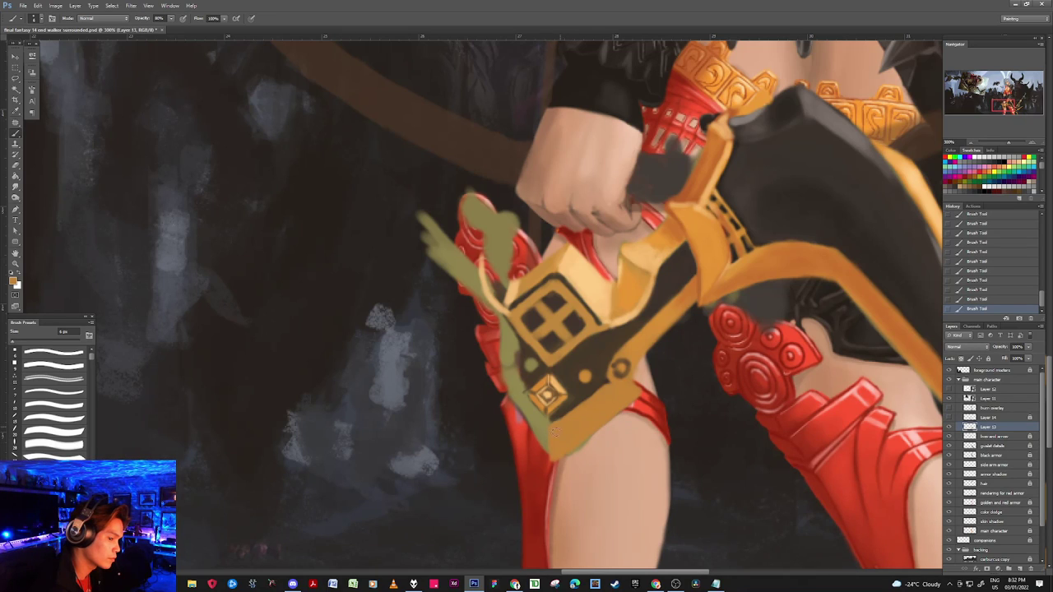
Step: Cover the green edge beside the diamond stud with a sampled dark tone and an outer gold trim, using a 4 px brush
alt+click(732, 279)
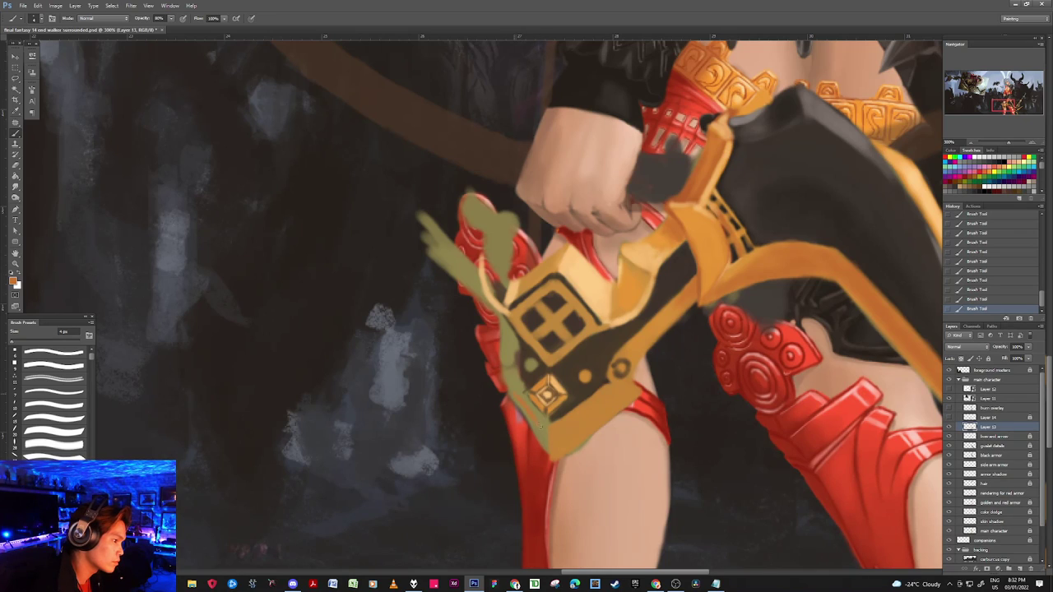
alt+click(566, 412)
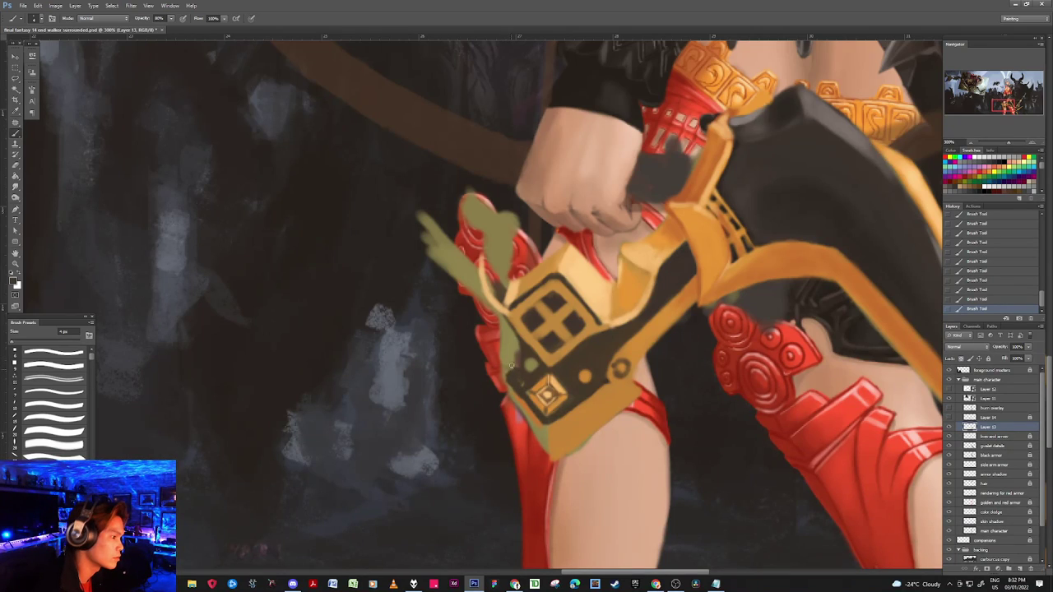
alt+click(505, 377)
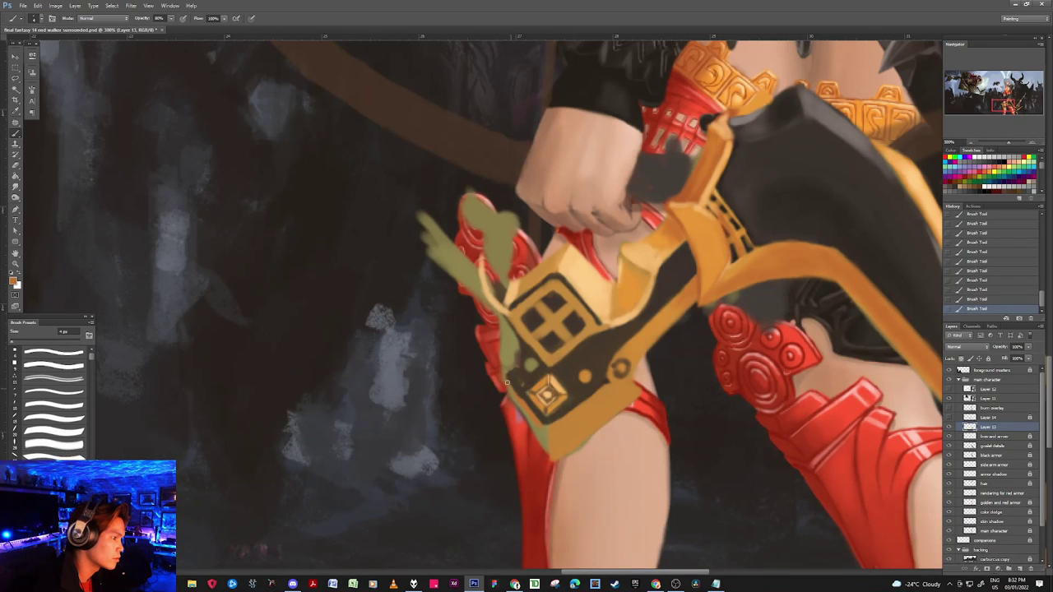
drag(507, 374, 528, 408)
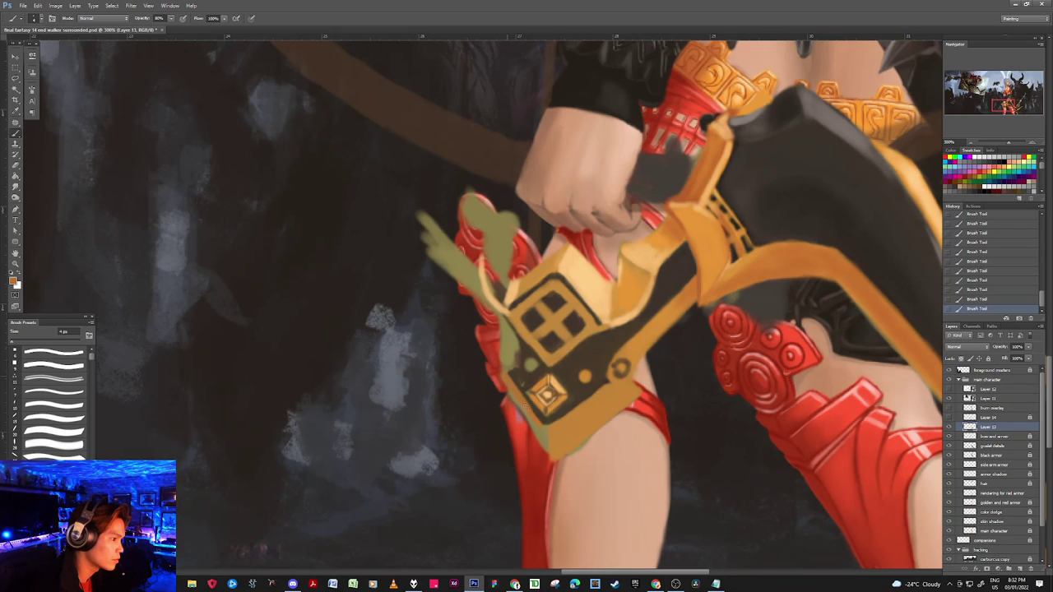
Step: Repaint the small green dot above the diamond stud in gold and fill the panel around it with a sampled dark tone
alt+click(521, 366)
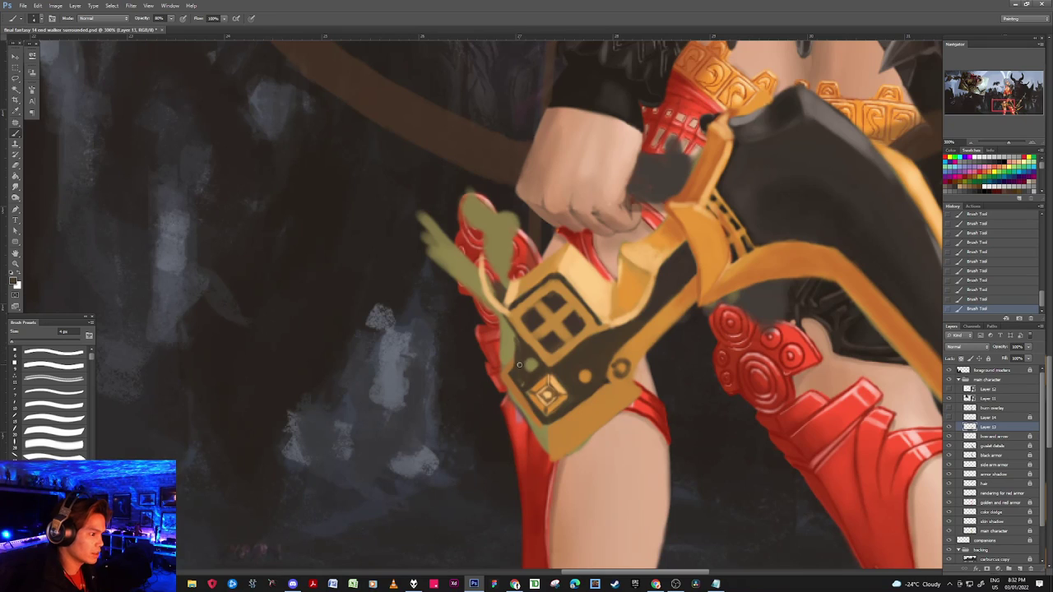
alt+click(583, 375)
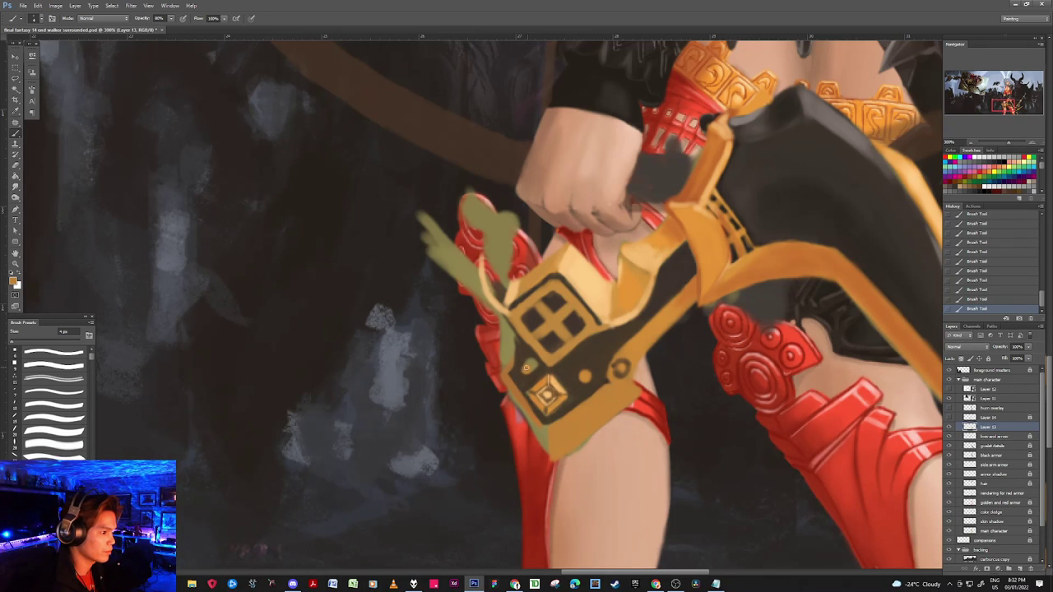
alt+click(538, 366)
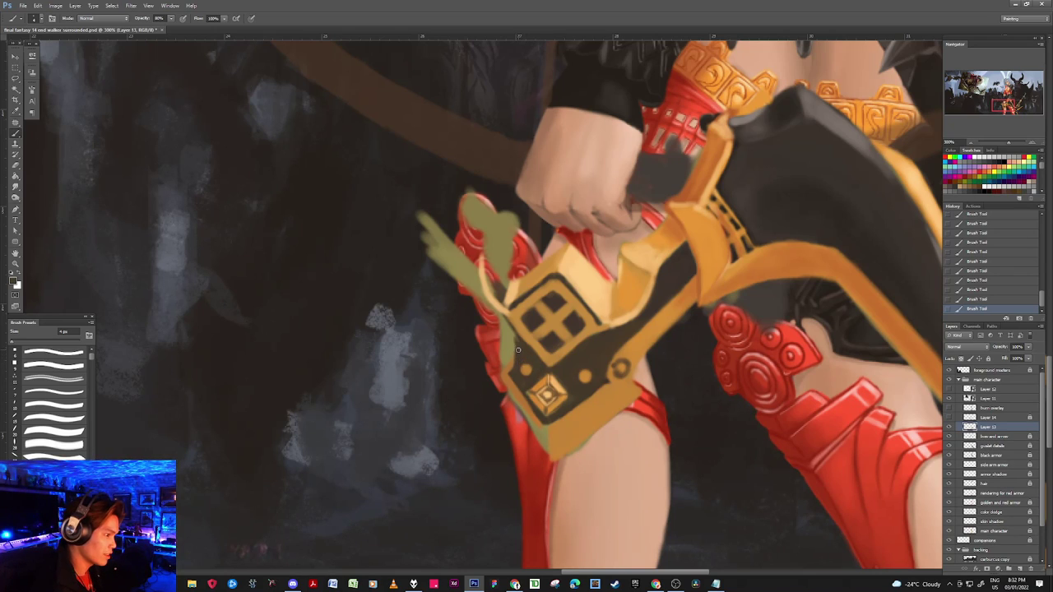
alt+click(529, 365)
alt+click(522, 353)
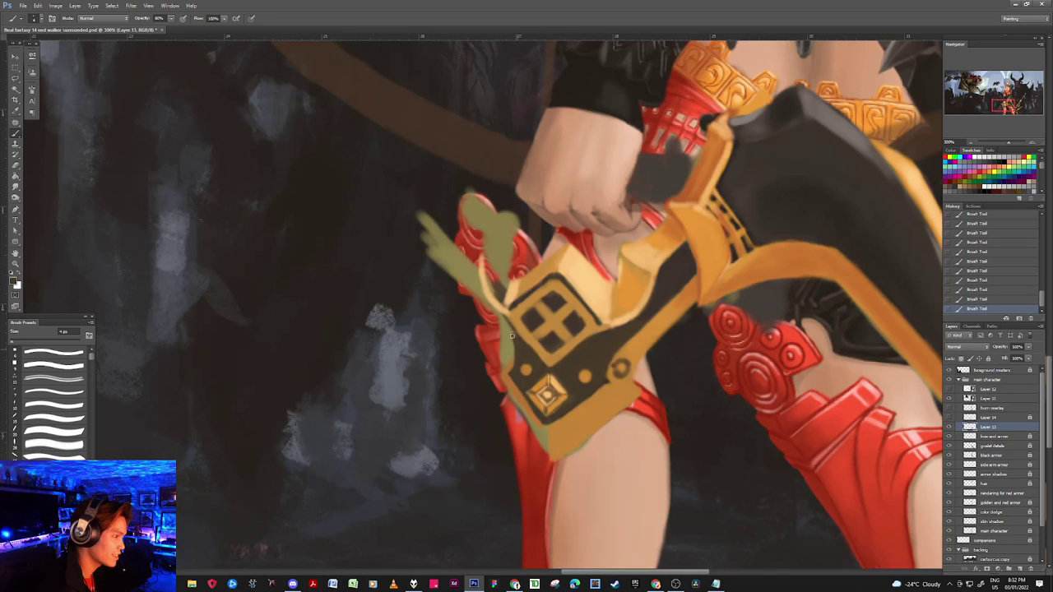
Step: Extend the gold trim down the grip ornament's outer edge past the diamond stud, erasing stray green beside it
alt+click(517, 362)
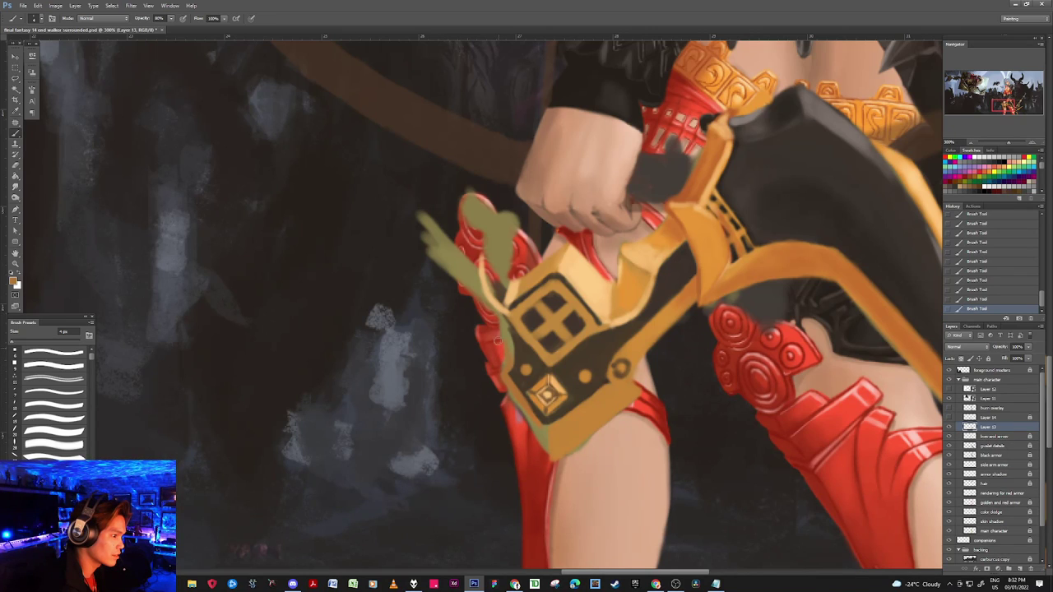
click(481, 334)
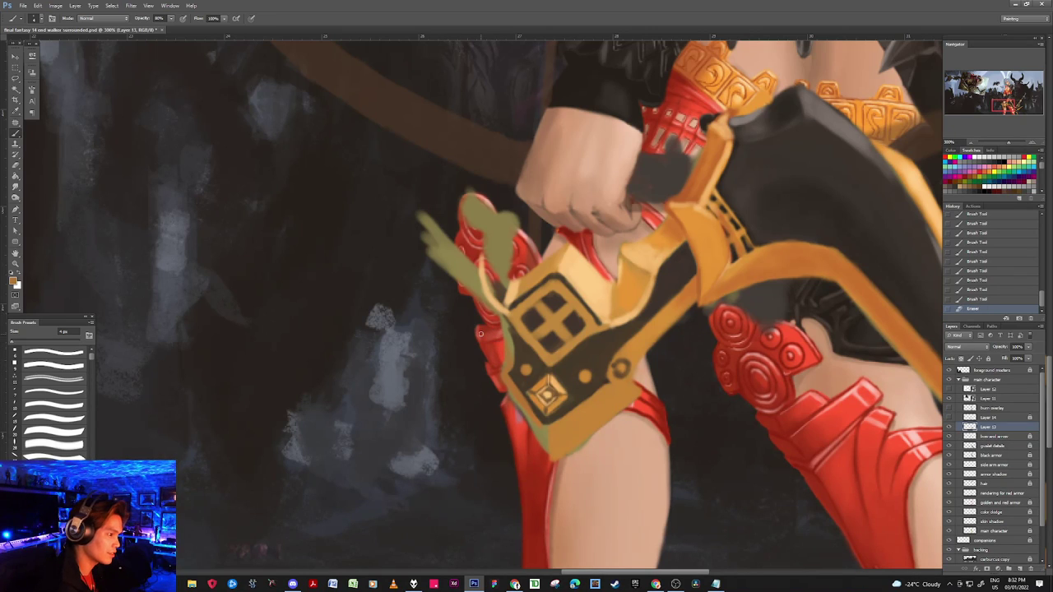
mouse_move(502, 375)
mouse_down()
mouse_move(522, 407)
mouse_move(506, 382)
mouse_up()
drag(504, 379, 507, 387)
drag(506, 384, 509, 392)
mouse_move(509, 388)
mouse_down()
mouse_move(501, 379)
mouse_move(531, 422)
mouse_up()
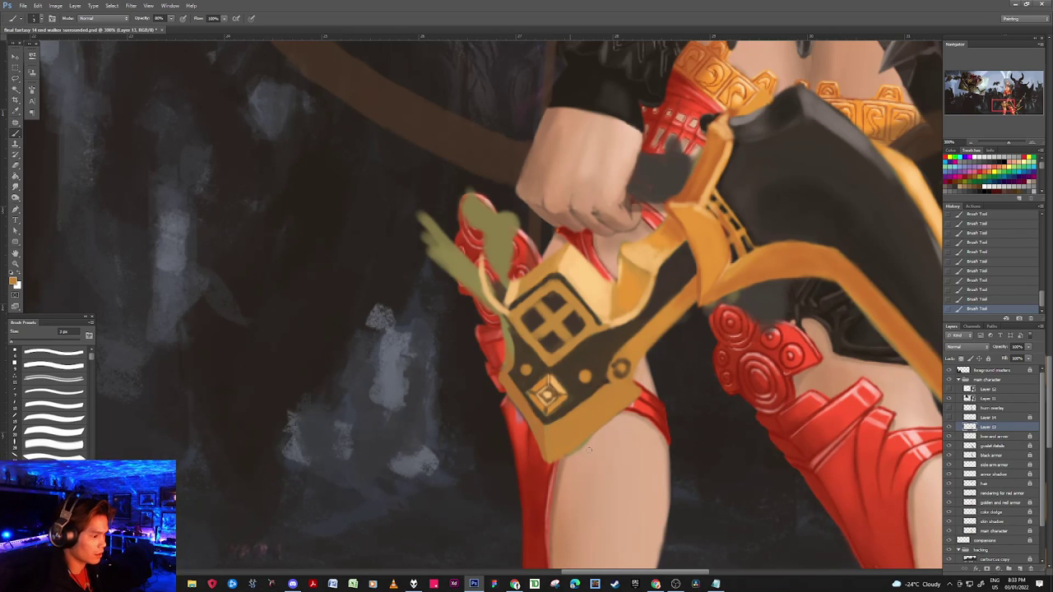
Step: Erase the green fringe under the ornament's lower gold trim and touch up the trim's inner edge with a 2 px brush
click(623, 418)
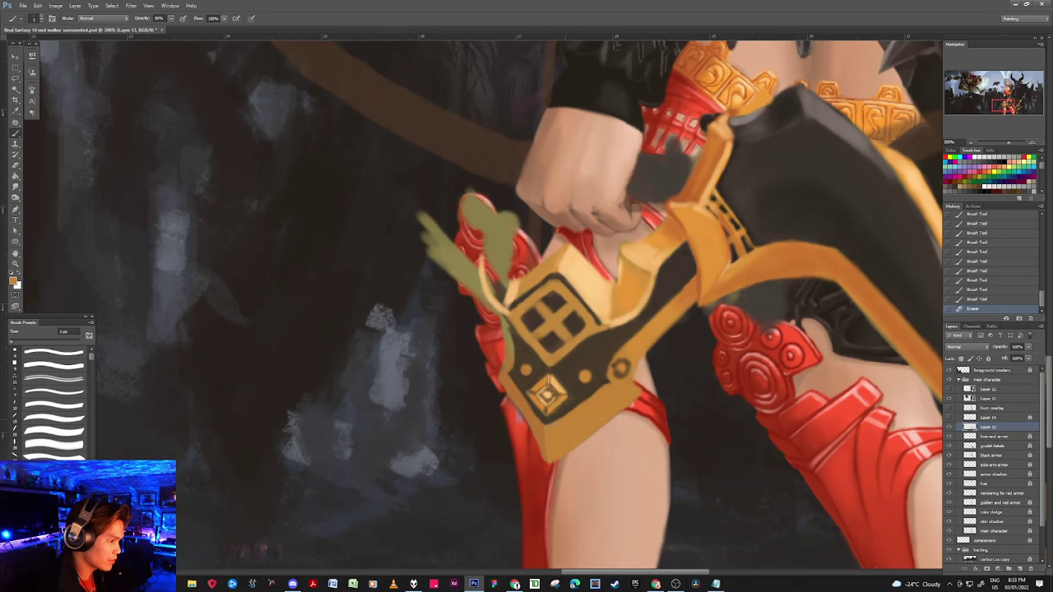
key(b)
click(579, 406)
click(579, 406)
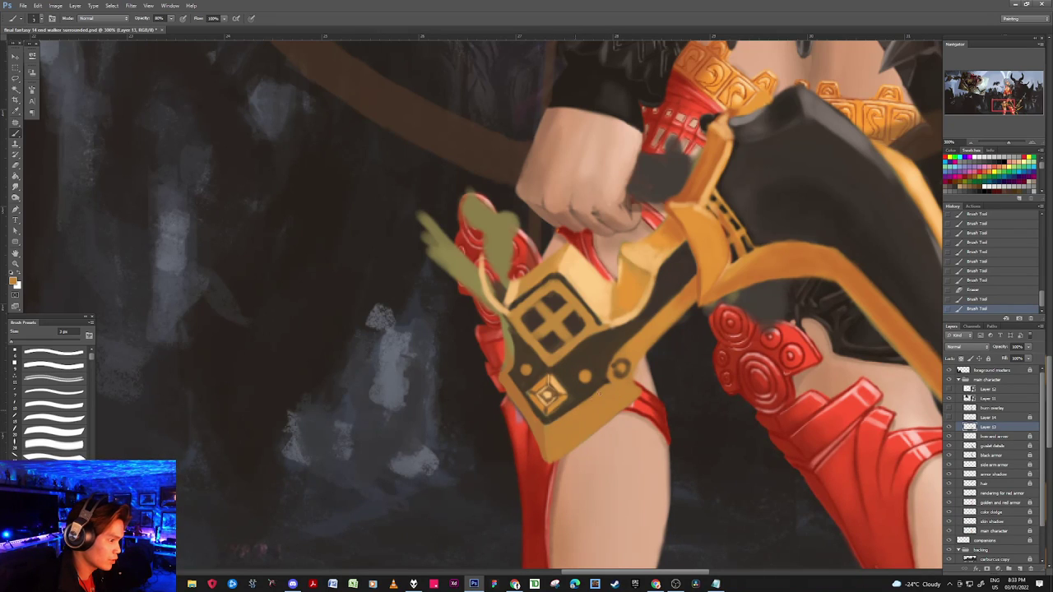
click(583, 405)
click(587, 401)
Step: Refine the border between the dark panel and the gold trim beside the diamond stud with sampled tones at 2 px
alt+click(524, 401)
click(533, 418)
click(532, 417)
click(532, 413)
click(530, 409)
click(526, 398)
alt+click(532, 405)
click(519, 390)
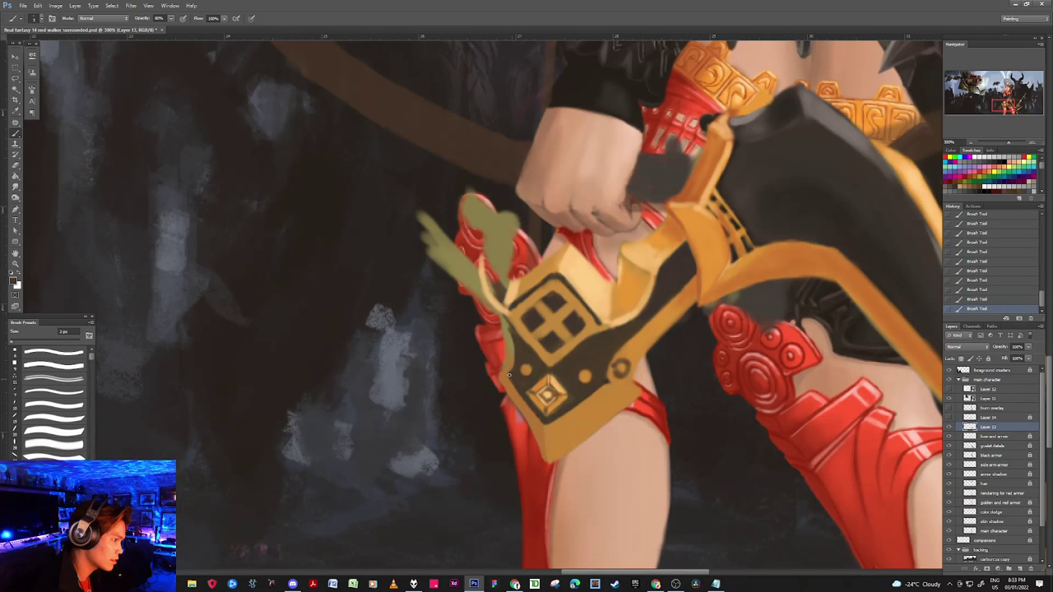
Step: Sharpen the diamond stud's facets and dark centre recess with sampled orange, brown, light gold and dark tones at 1 px
key(bracketright)
key(bracketright)
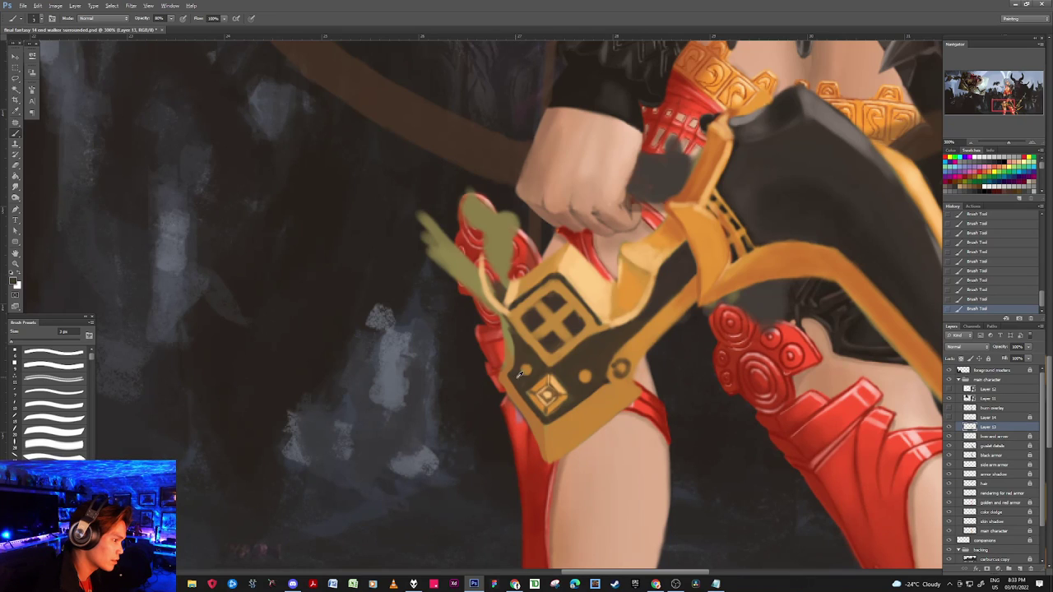
key(bracketleft)
key(bracketleft)
key(bracketleft)
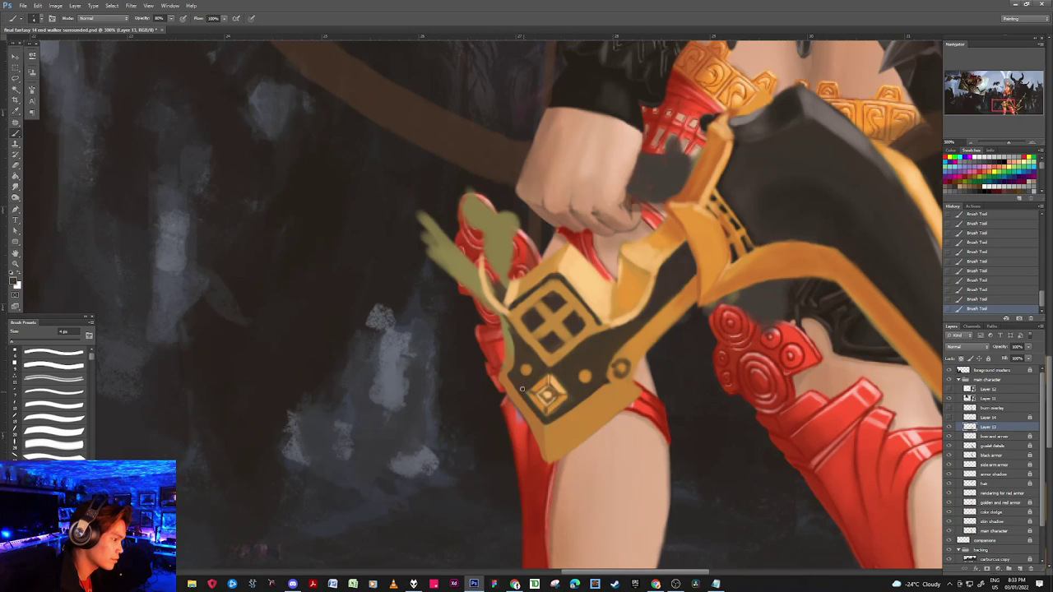
alt+click(530, 394)
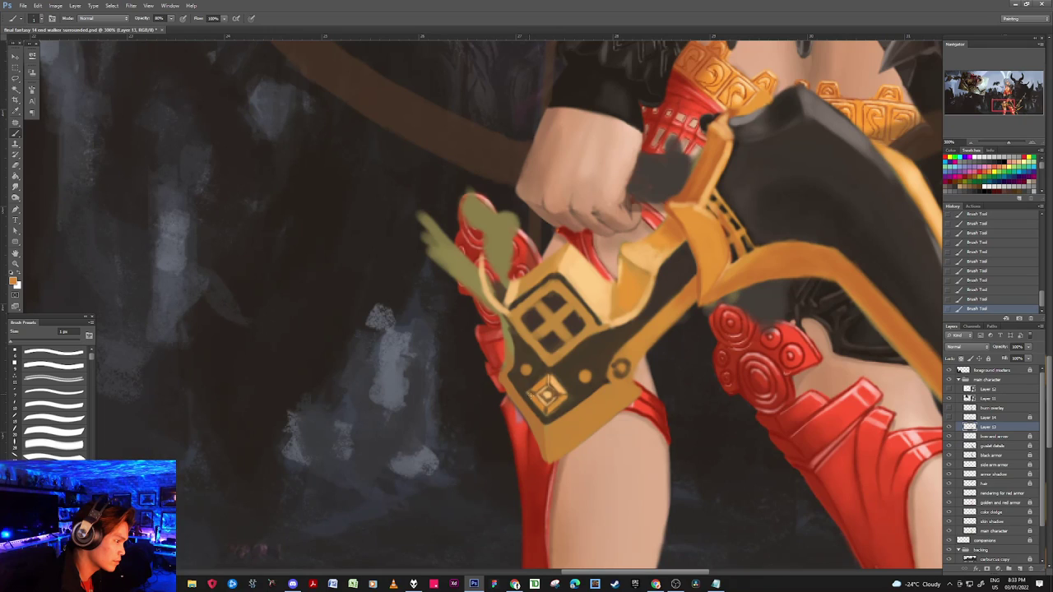
alt+click(531, 393)
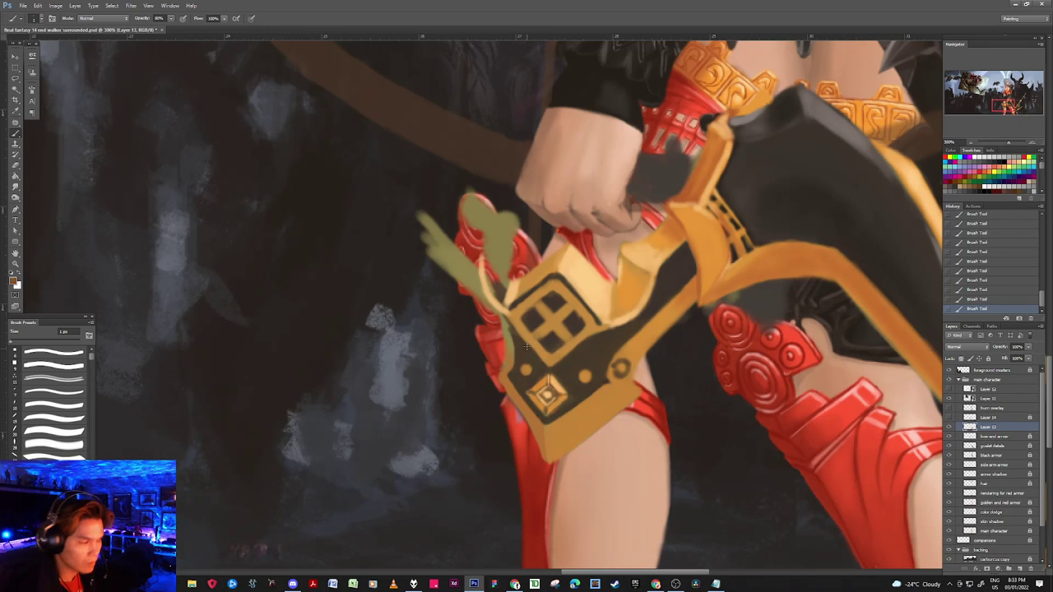
alt+click(533, 391)
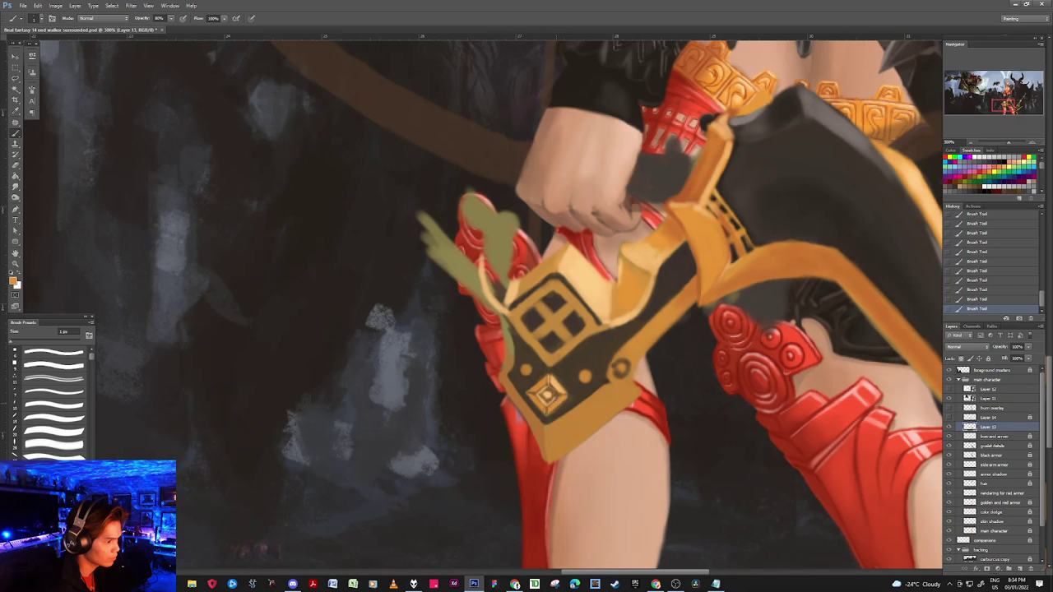
alt+click(565, 382)
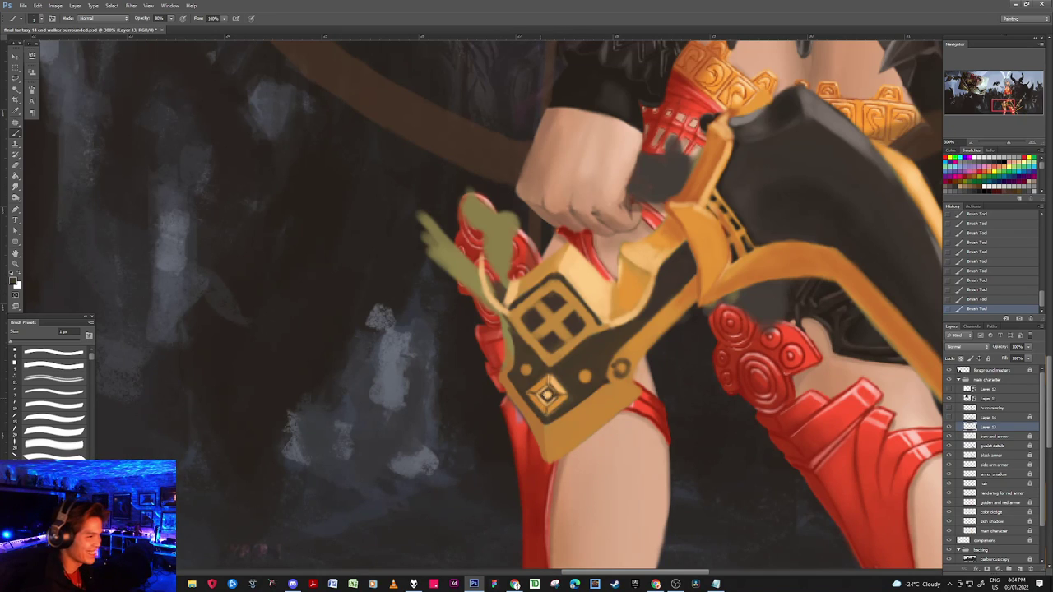
Step: Paint gold over the remaining green strip on the ornament's outer edge beside the four-square panel, using a 2 to 6 px brush
key(bracketright)
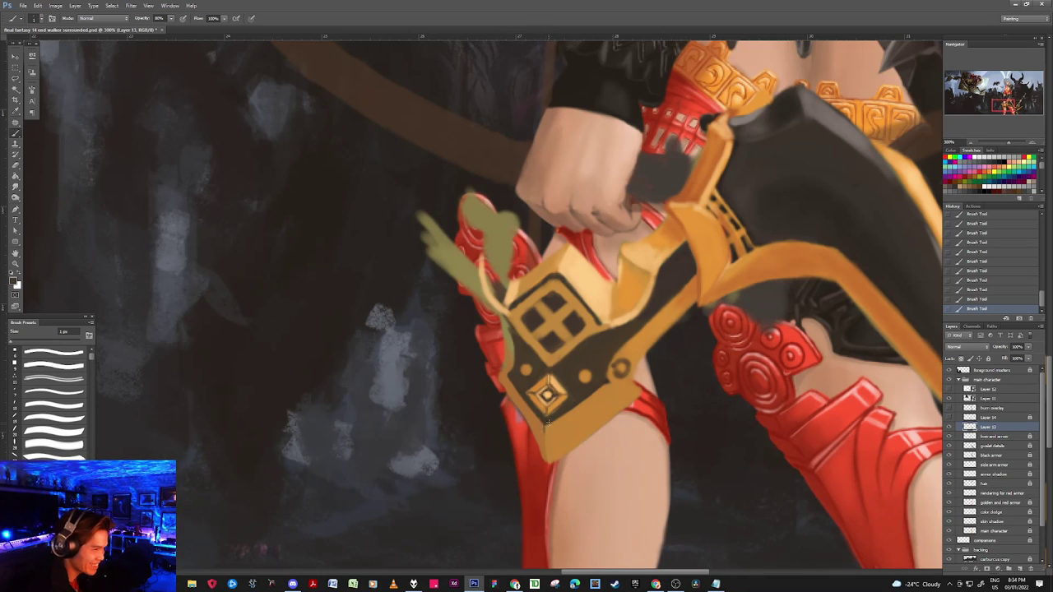
alt+click(531, 413)
key(bracketright)
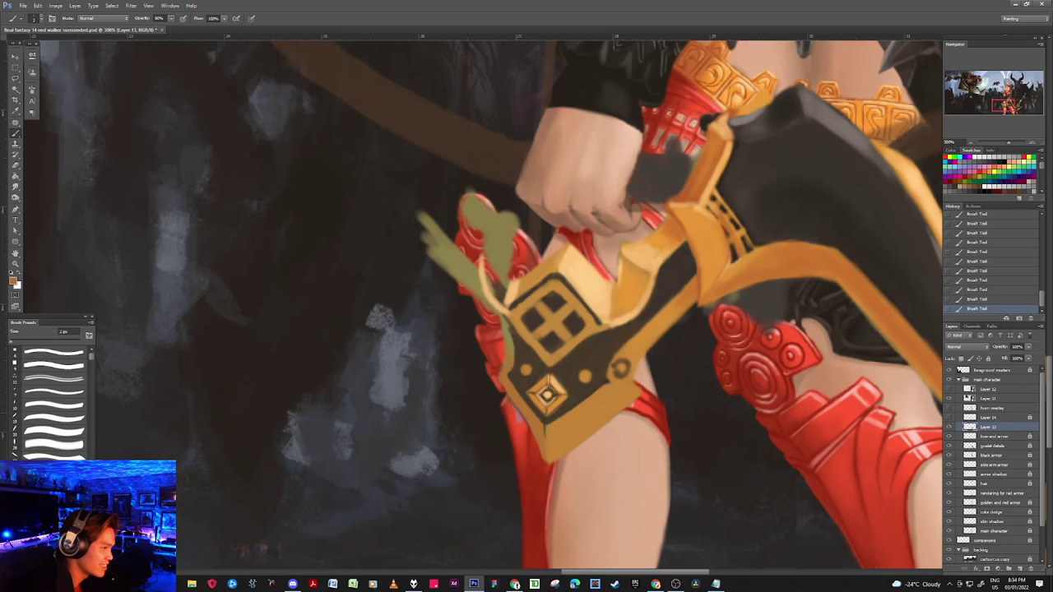
key(bracketright)
key(bracketright)
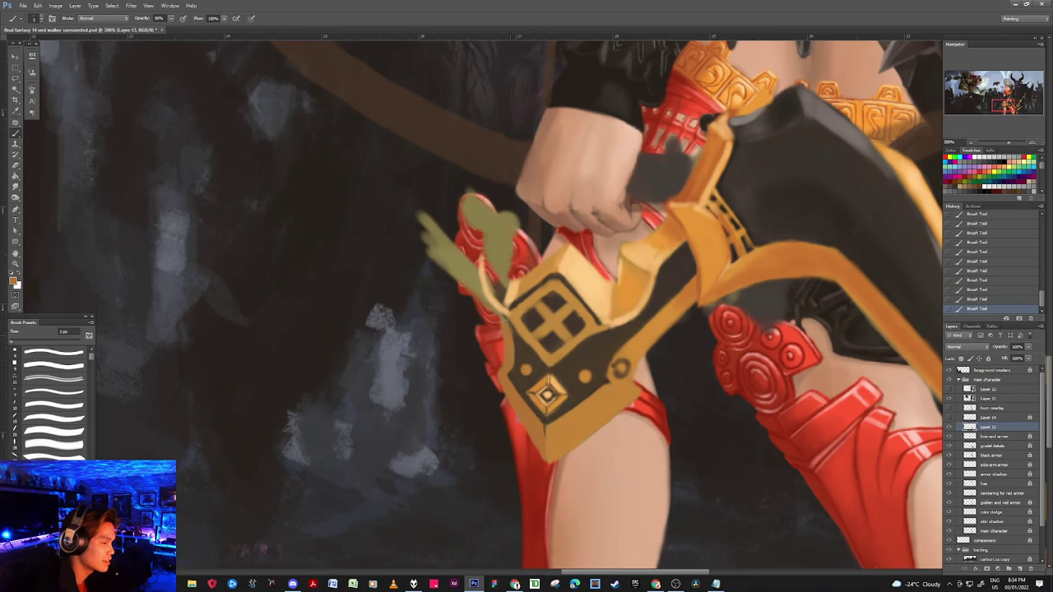
alt+click(520, 354)
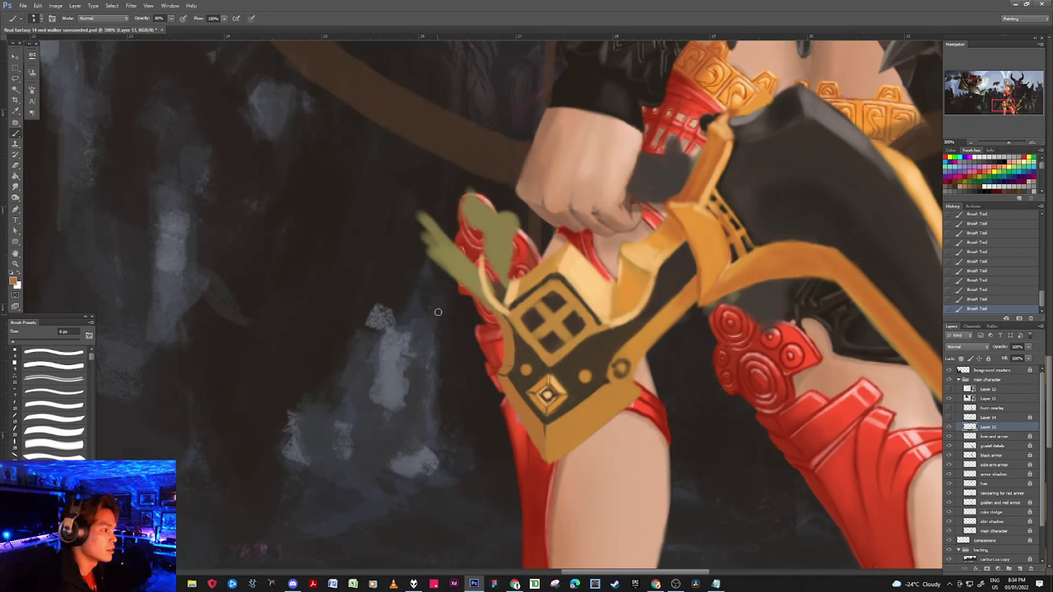
Step: Erase the leftover green sketch strokes over the red knee armor and the background beside the grip ornament
mouse_move(414, 197)
mouse_down()
mouse_move(429, 269)
mouse_move(444, 266)
mouse_move(450, 246)
mouse_move(476, 304)
mouse_move(454, 210)
mouse_move(469, 192)
mouse_move(500, 204)
mouse_move(499, 261)
mouse_move(514, 217)
mouse_move(498, 258)
mouse_move(504, 281)
mouse_move(473, 273)
mouse_up()
key(e)
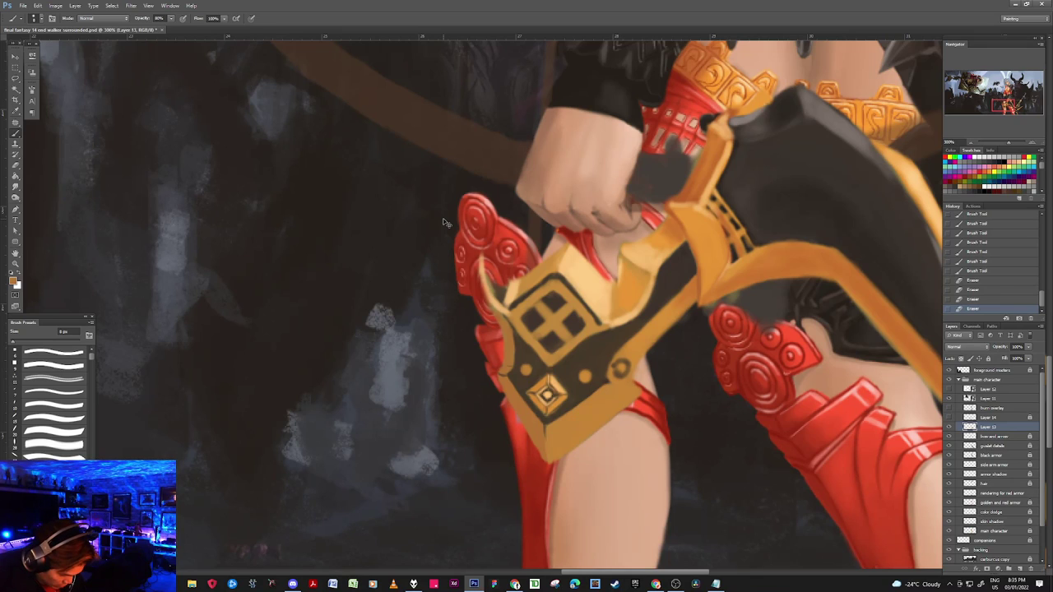
Step: Touch up the gold blades at the bow's far end with a 7 px brush in orange-gold
key(ctrl+minus)
key(ctrl+minus)
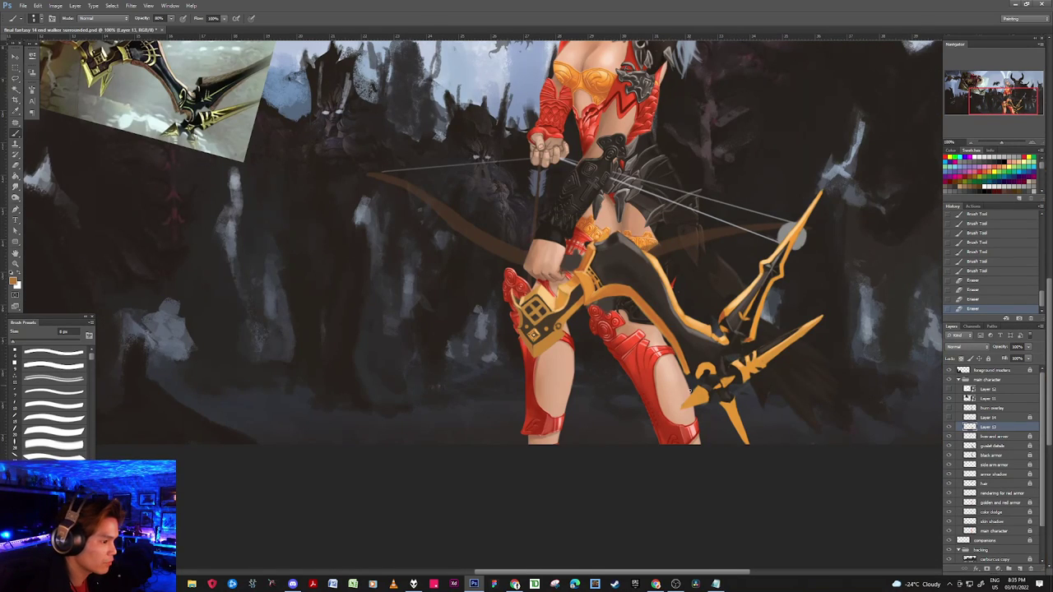
click(793, 236)
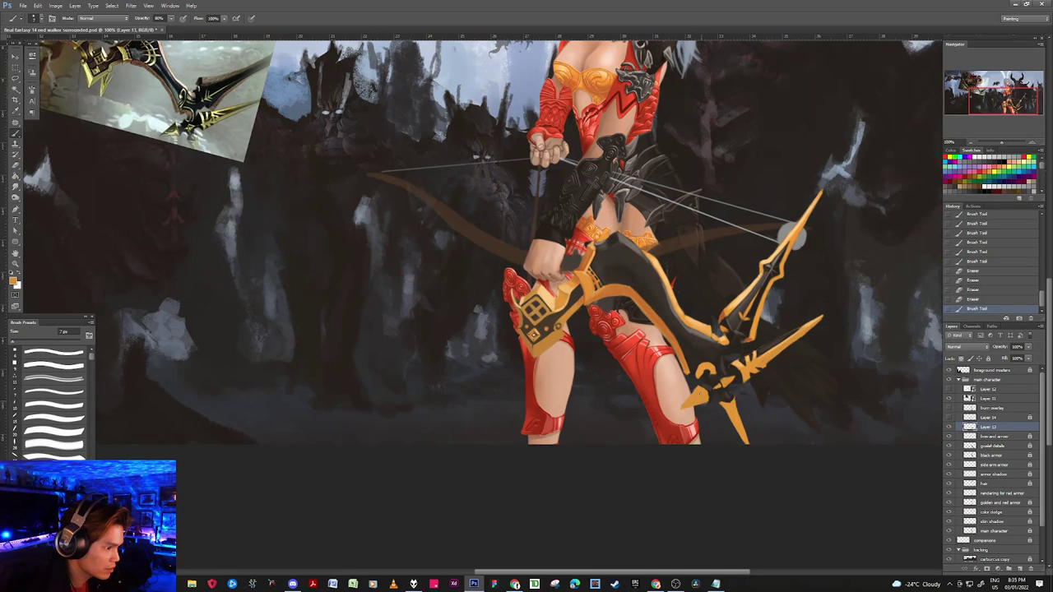
click(702, 395)
Step: Show and unlock Layer 14 with the green sketch of the opposite bow limb, and delete that layer
click(983, 418)
click(950, 418)
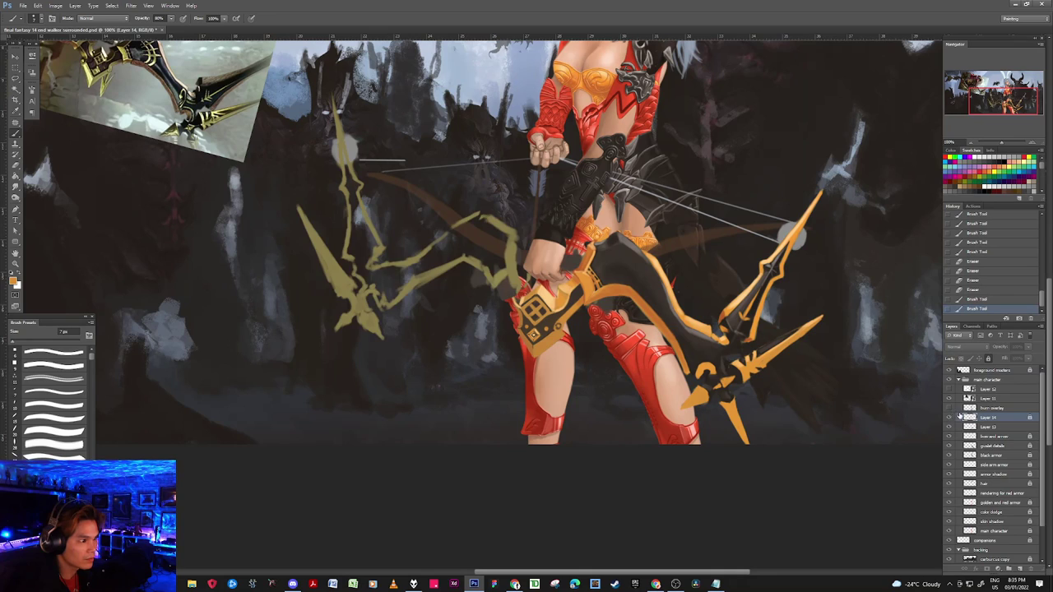
click(989, 359)
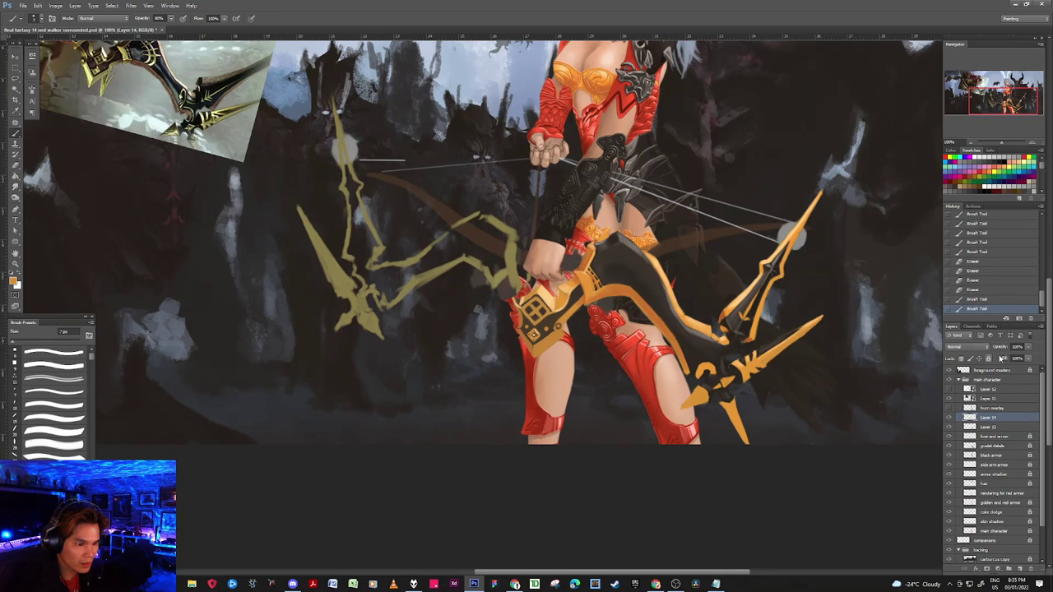
drag(1003, 419, 1031, 569)
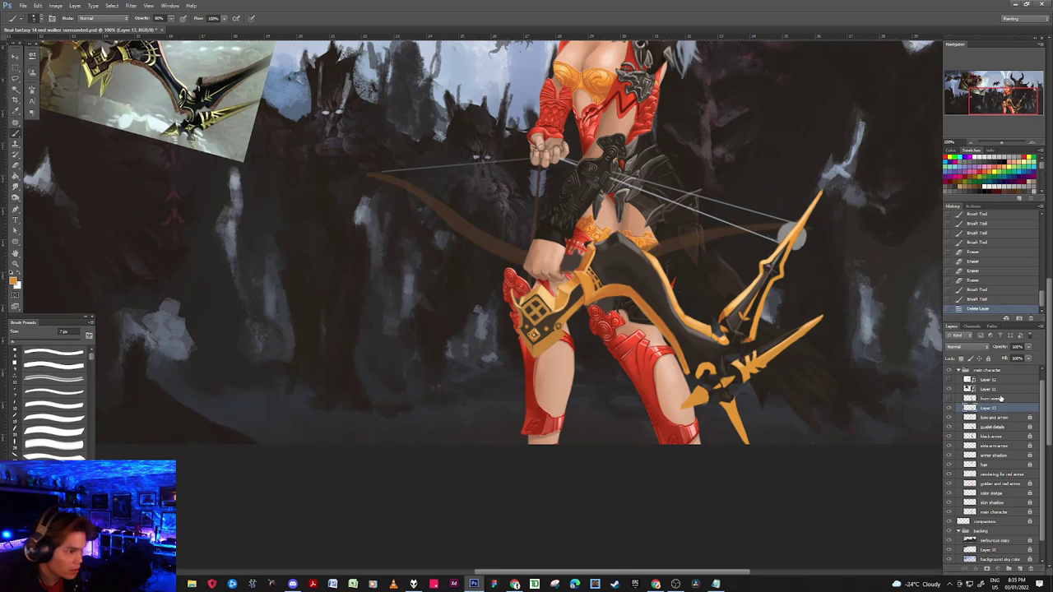
Step: Copy the painted bow limb and grip ornament with a freehand lasso selection and paste them onto a new layer, ready to move
key(ctrl+v)
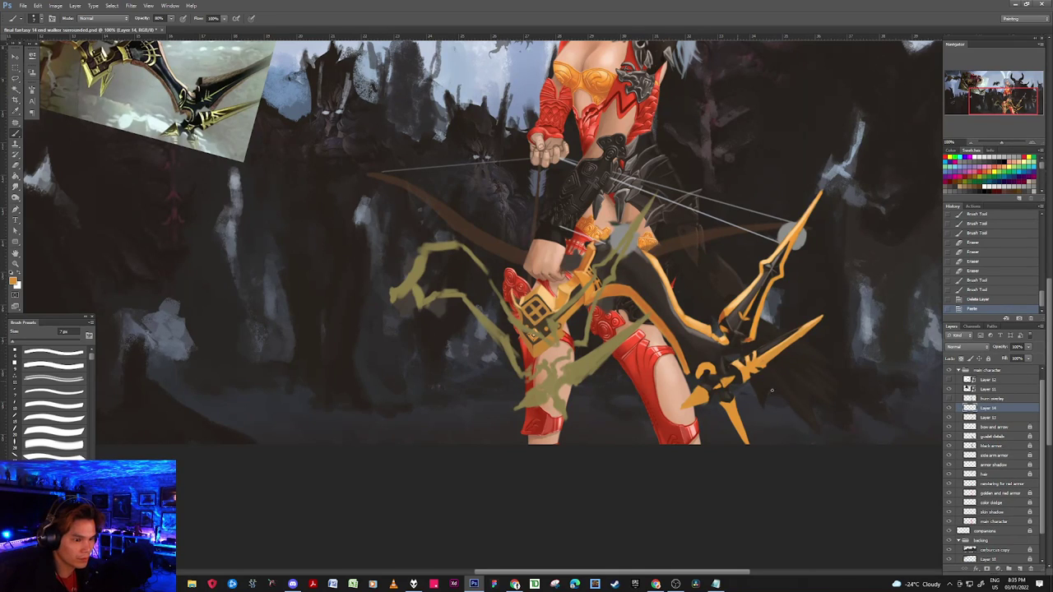
click(985, 300)
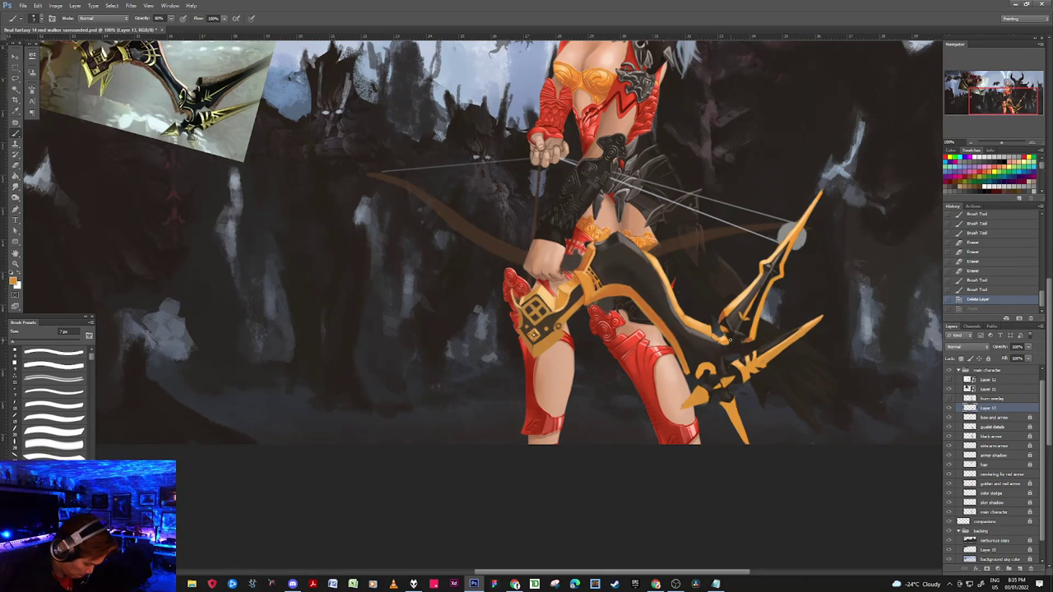
key(l)
mouse_move(523, 261)
mouse_down()
mouse_move(502, 298)
mouse_move(589, 370)
mouse_move(765, 451)
mouse_move(869, 320)
mouse_move(841, 182)
mouse_move(763, 217)
mouse_move(666, 232)
mouse_up()
mouse_move(574, 251)
mouse_down()
mouse_move(565, 271)
mouse_move(514, 272)
mouse_up()
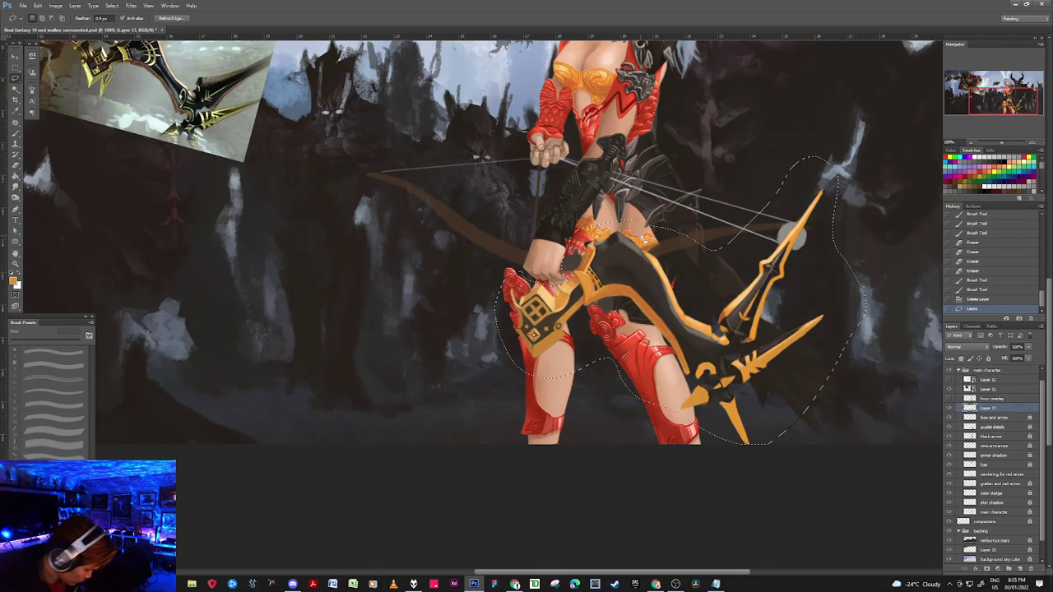
key(ctrl+c)
key(ctrl+v)
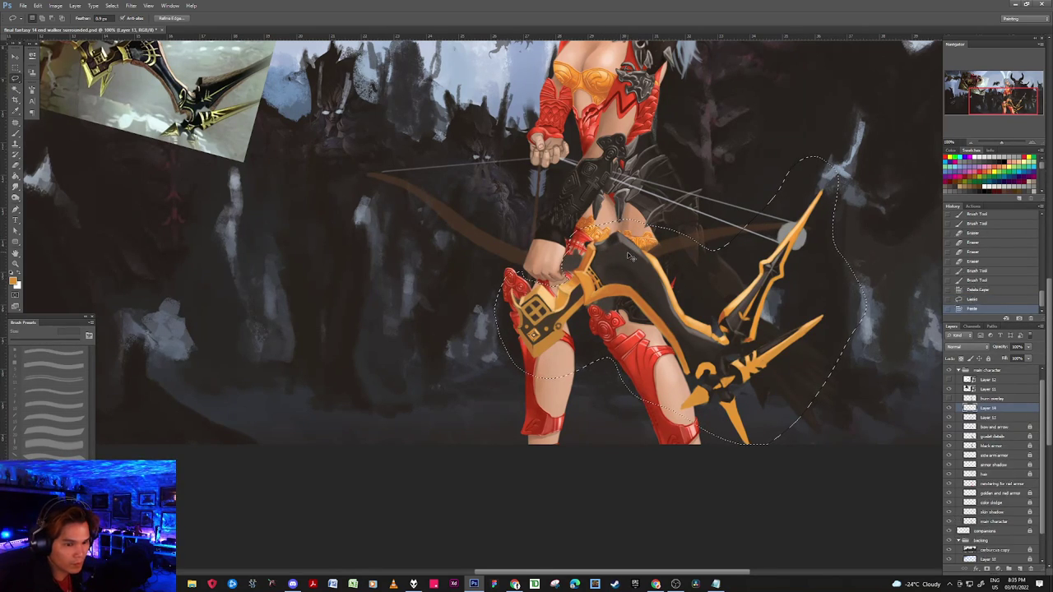
key(v)
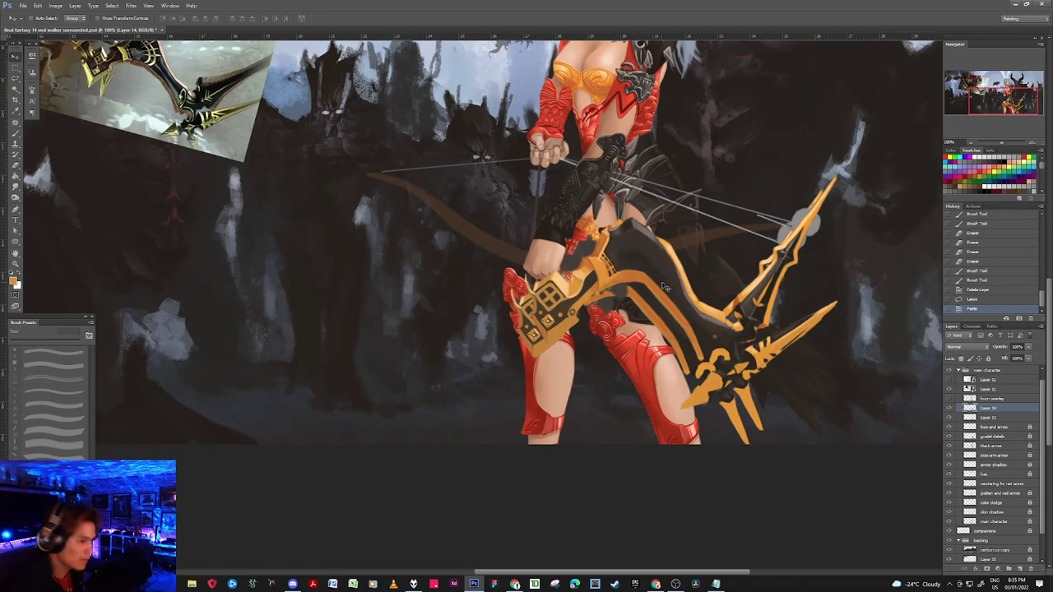
Step: Move the pasted bow limb away from the original, flip it horizontally and align it level with the original limb
drag(677, 301, 323, 277)
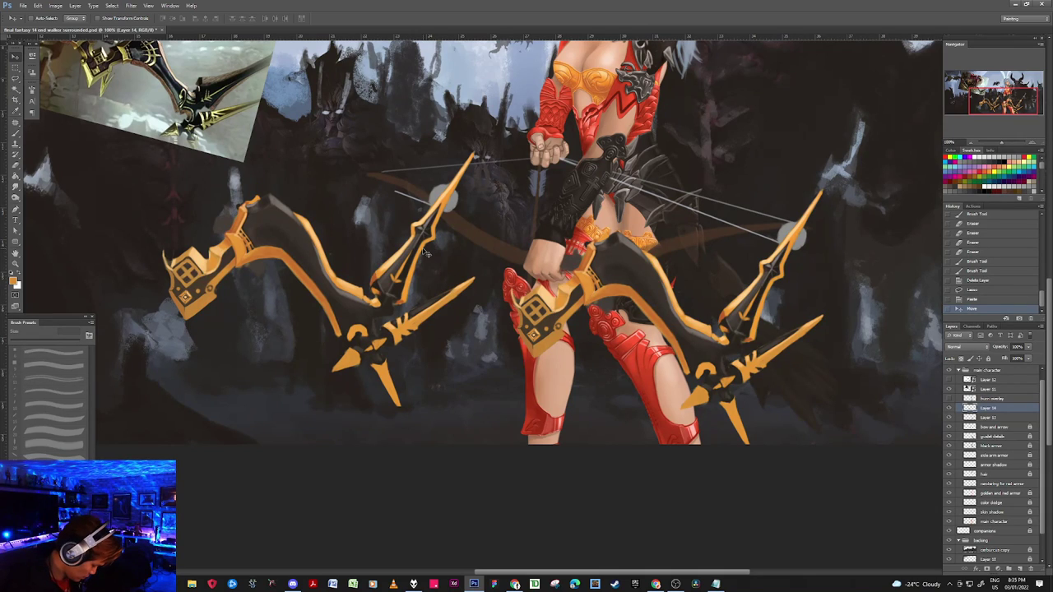
key(ctrl+shift+h)
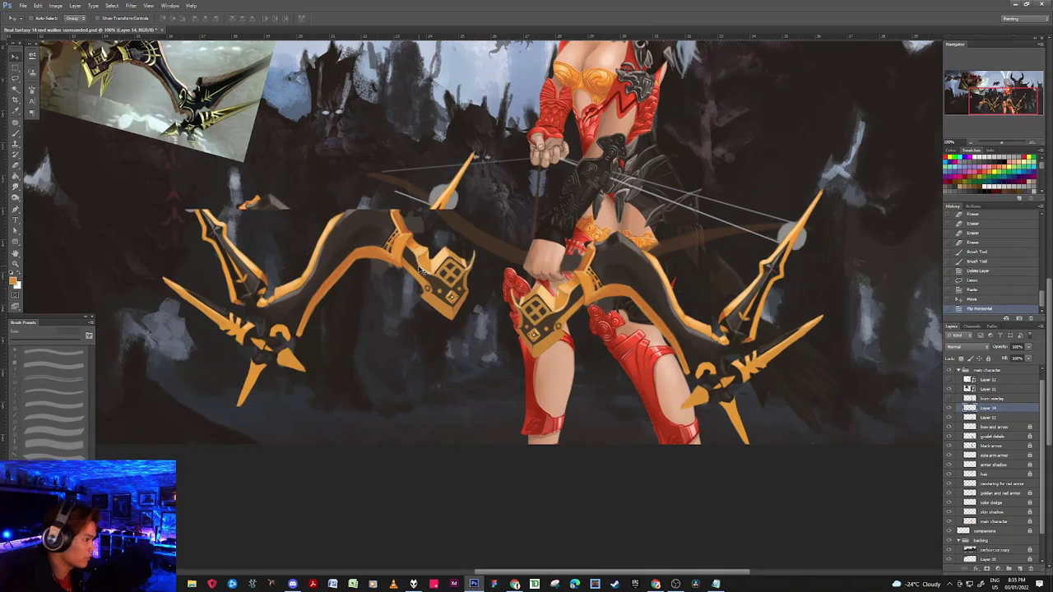
mouse_move(453, 283)
mouse_down()
mouse_move(473, 277)
mouse_move(542, 309)
mouse_move(501, 302)
mouse_move(501, 278)
mouse_move(467, 283)
mouse_up()
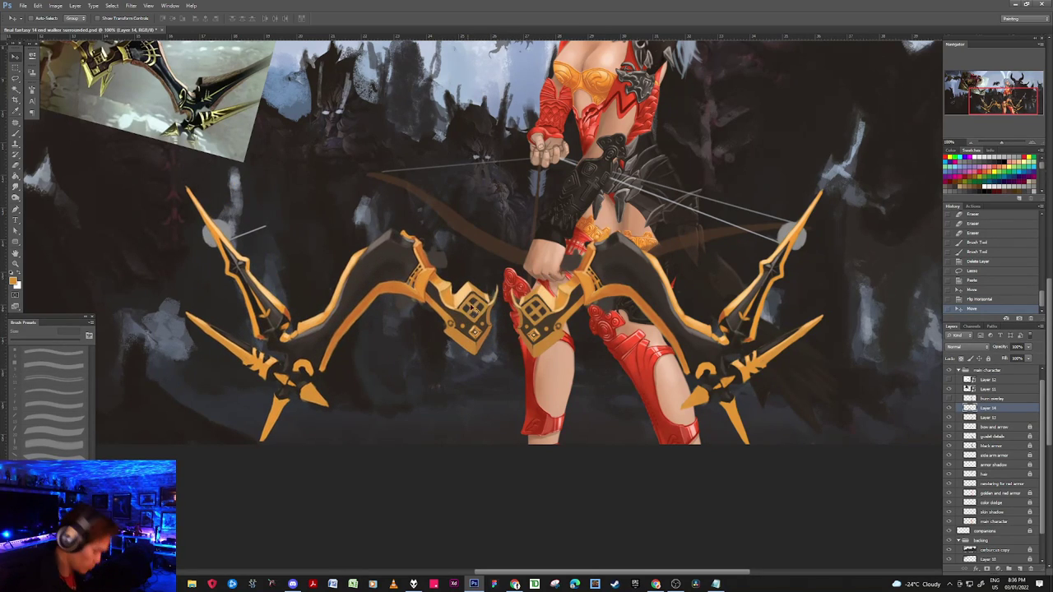
Step: Delete the duplicate grip ornament from the mirrored limb with a lasso selection and join the limb to the original grip
key(l)
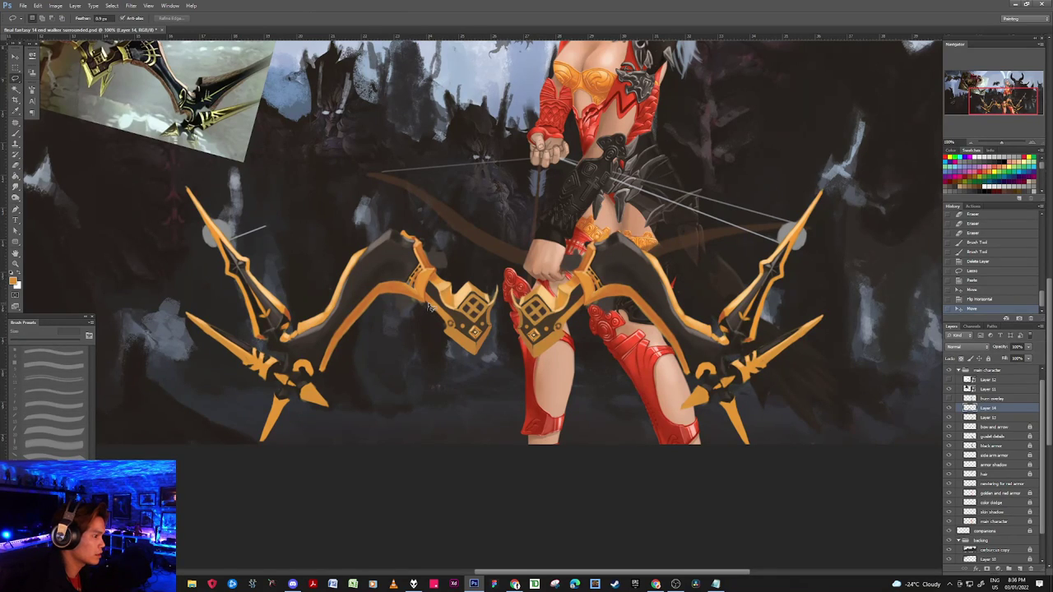
mouse_move(456, 303)
mouse_down()
mouse_move(463, 281)
mouse_move(492, 279)
mouse_move(502, 298)
mouse_move(499, 331)
mouse_move(463, 362)
mouse_move(434, 319)
mouse_move(461, 286)
mouse_up()
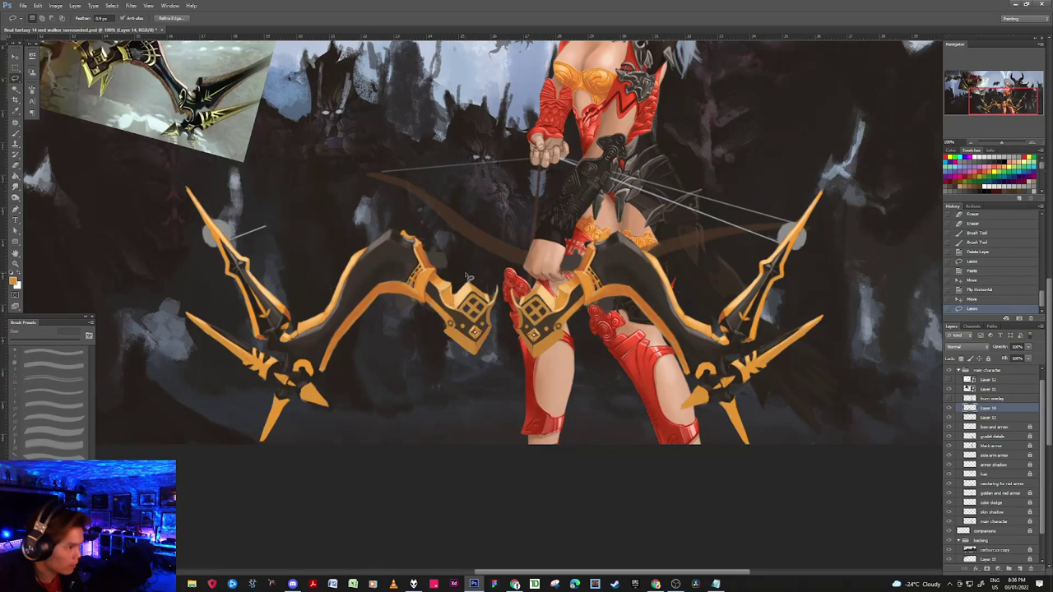
key(Delete)
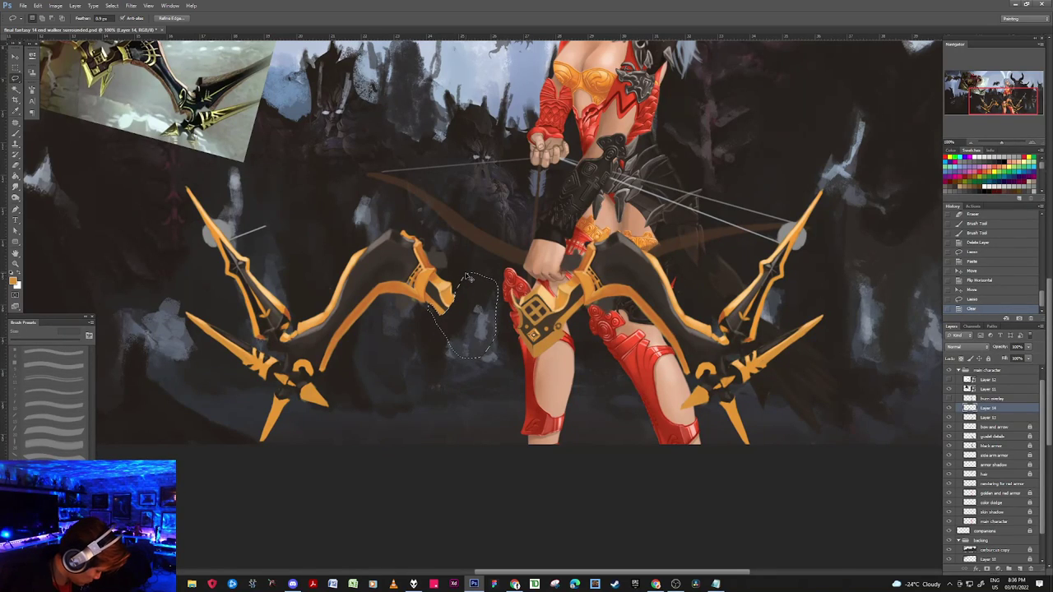
key(ctrl+d)
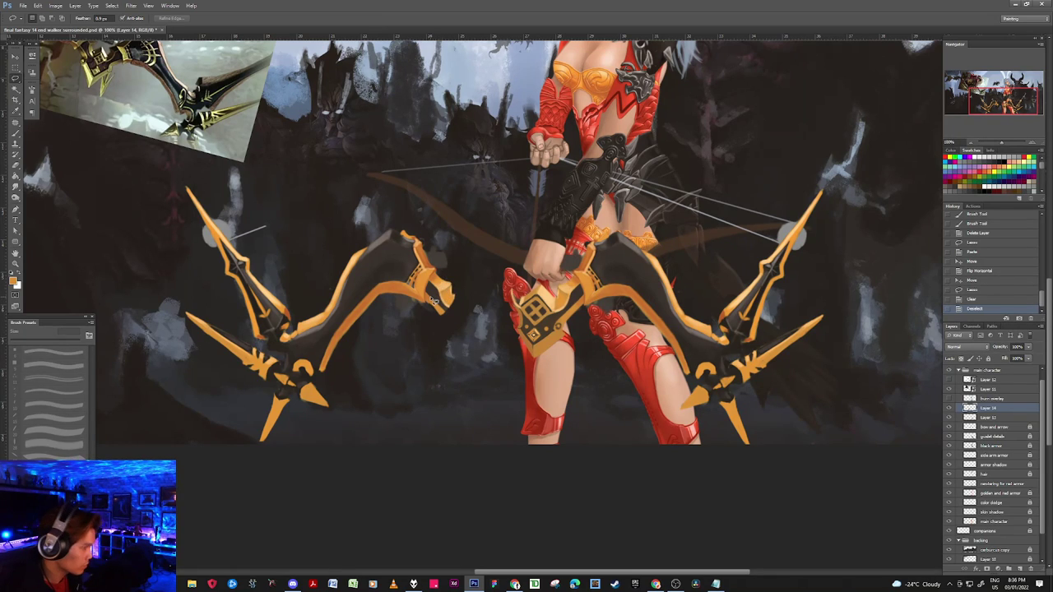
key(v)
mouse_move(433, 298)
mouse_down()
mouse_move(492, 306)
mouse_move(511, 263)
mouse_up()
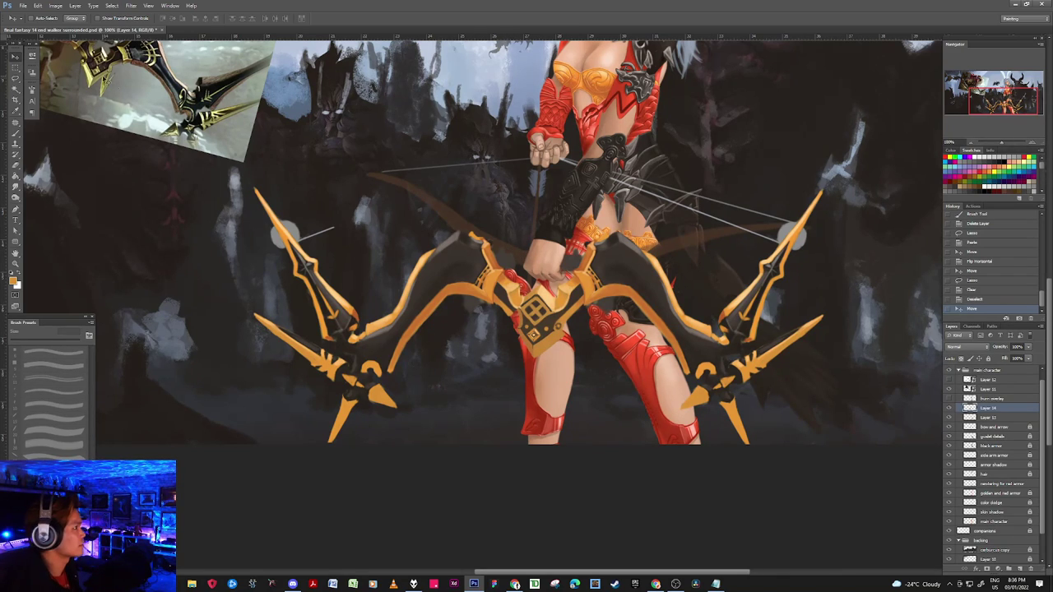
Step: Distort the mirrored limb into a narrower, more upright shape that angles up from the grip toward the bowstring
click(39, 6)
mouse_move(82, 167)
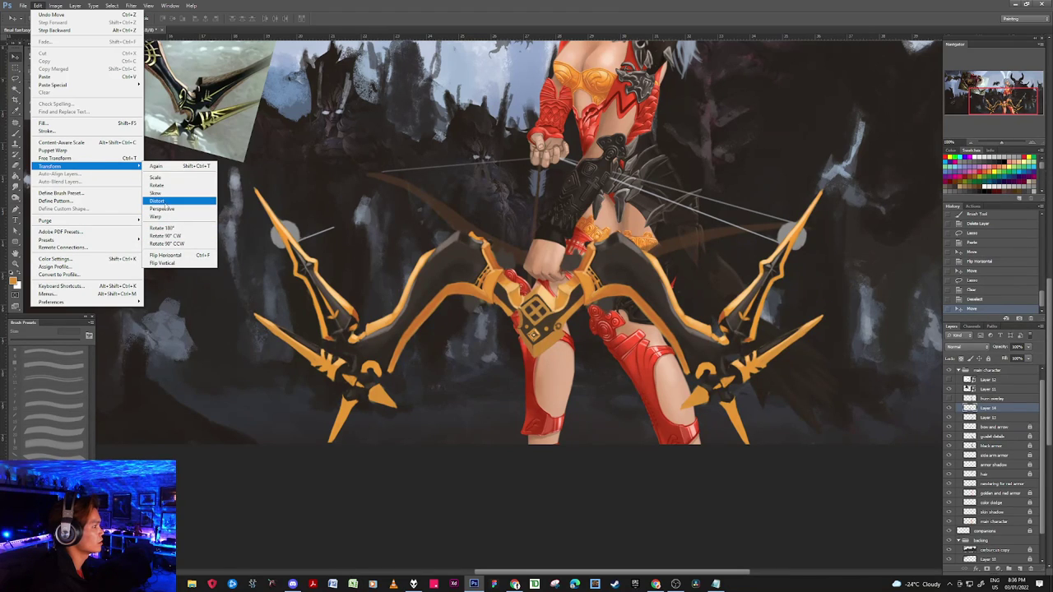
click(168, 199)
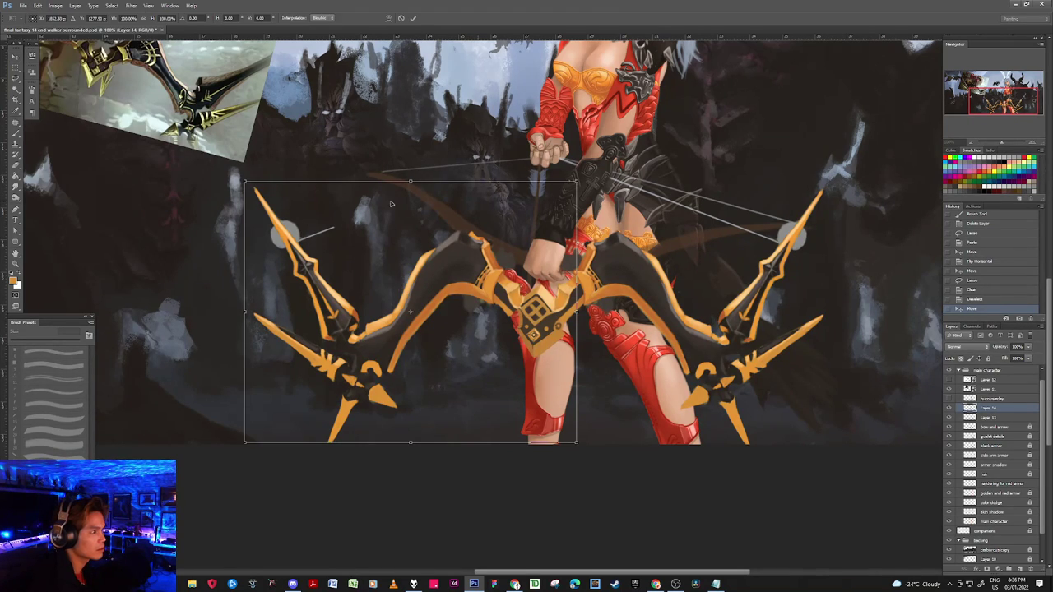
drag(246, 180, 337, 109)
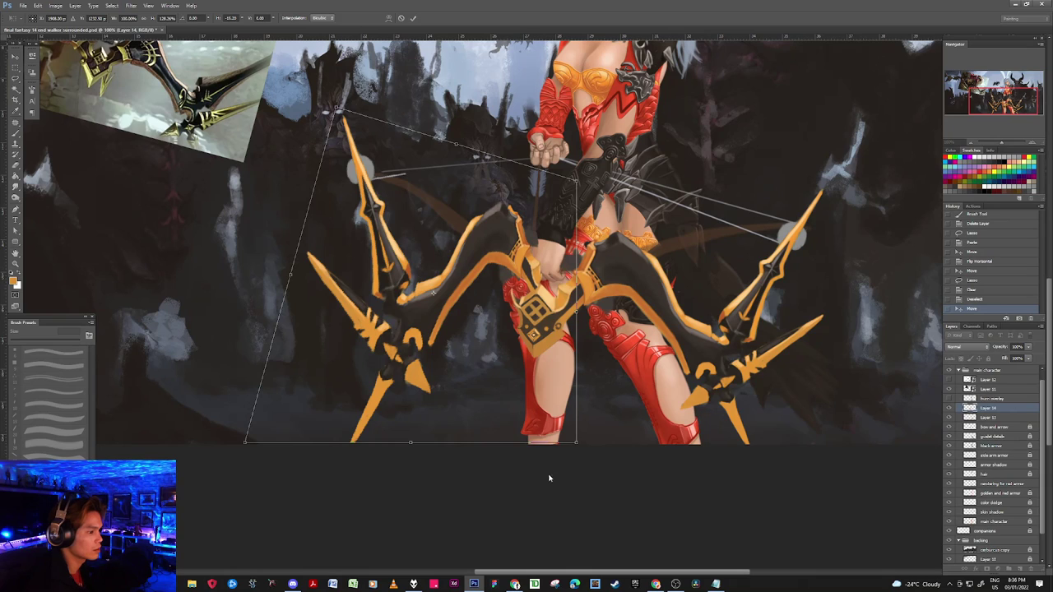
drag(574, 445, 536, 447)
drag(247, 443, 299, 375)
drag(578, 184, 574, 202)
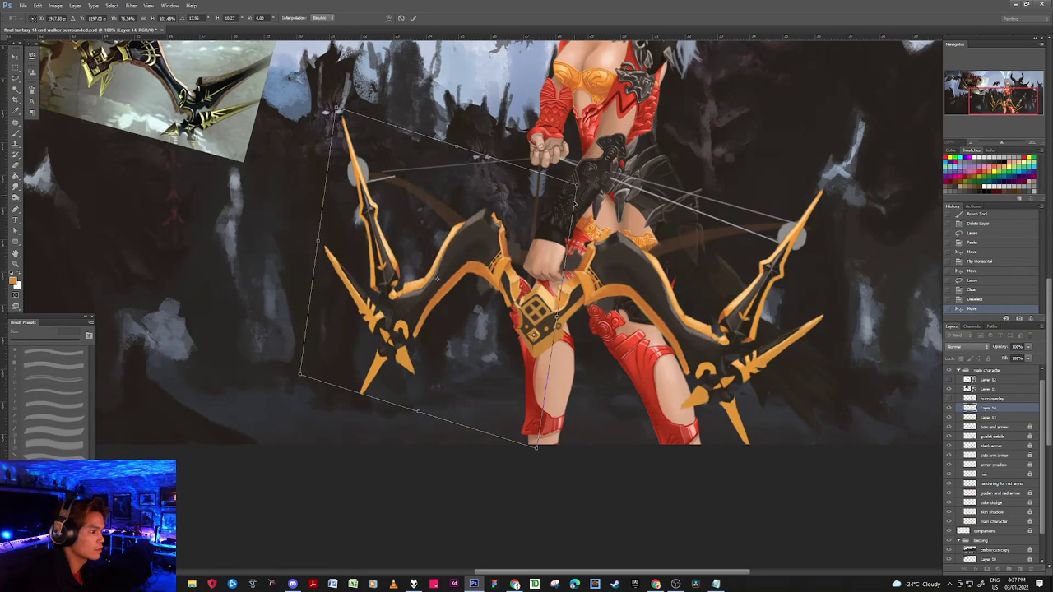
drag(537, 449, 546, 466)
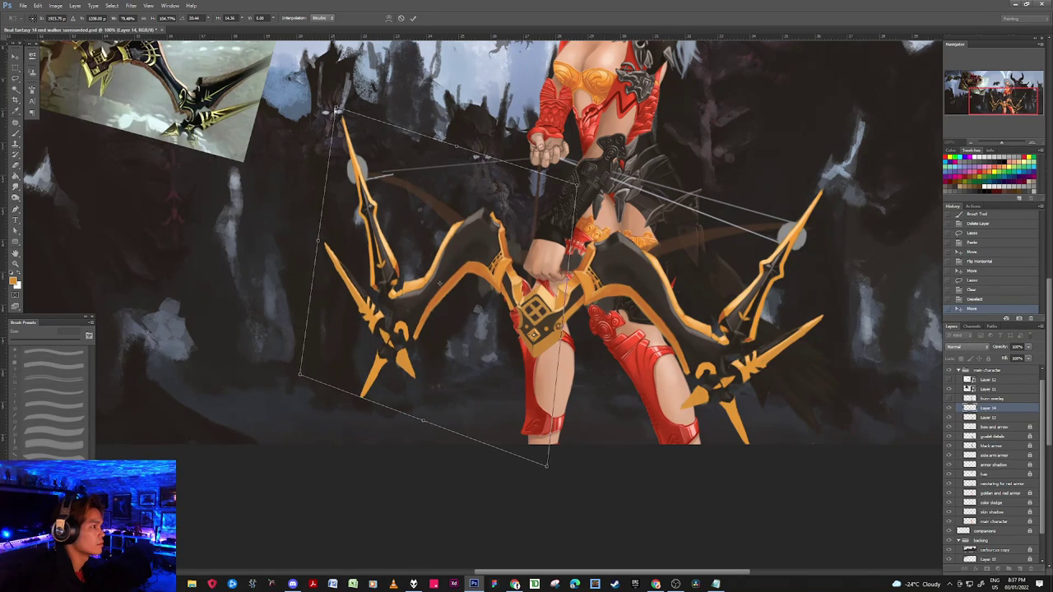
Step: Refine the distortion's corners to pull the mirrored limb's blades closer to the archer, and apply the transform
drag(338, 109, 341, 108)
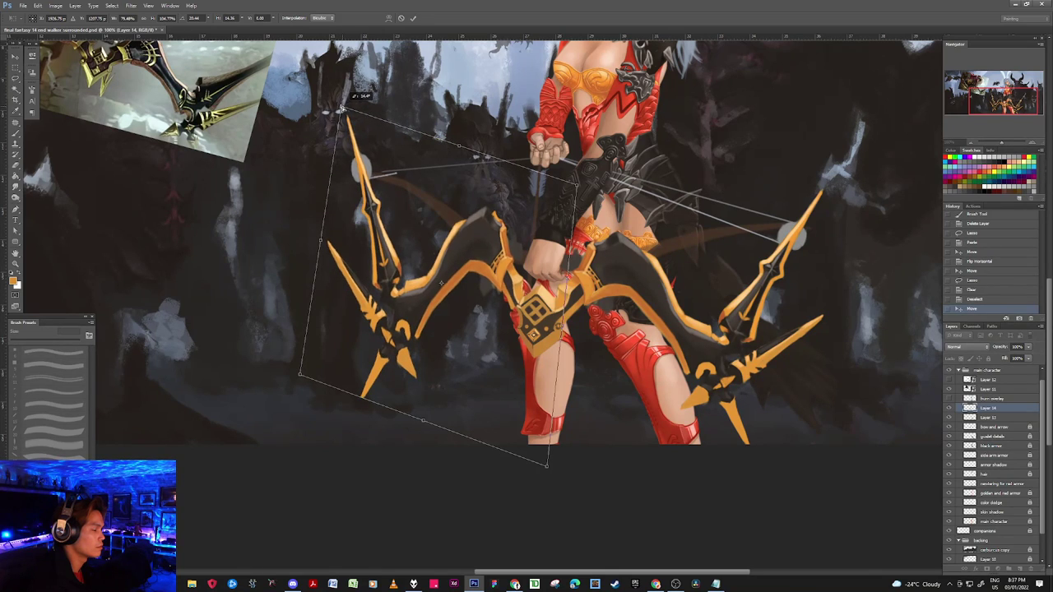
drag(302, 372, 308, 355)
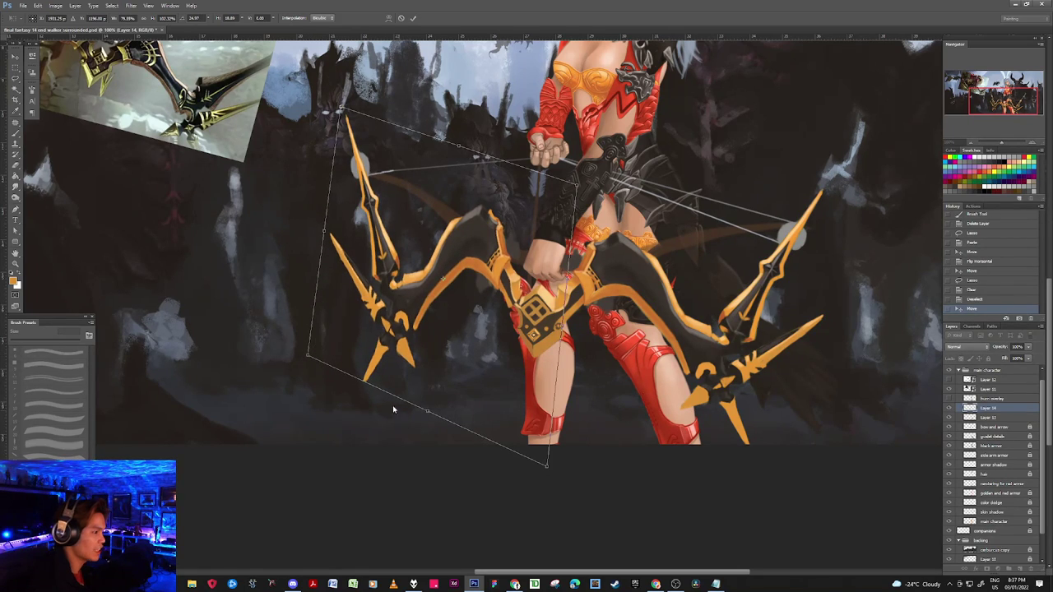
drag(547, 466, 550, 470)
drag(339, 107, 369, 128)
drag(308, 357, 332, 349)
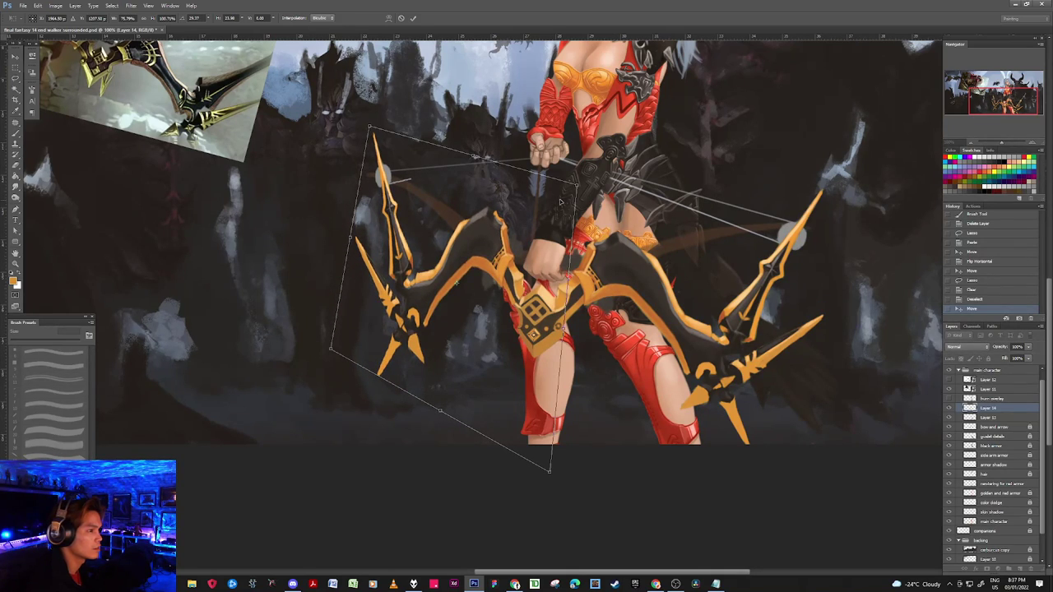
drag(576, 188, 574, 193)
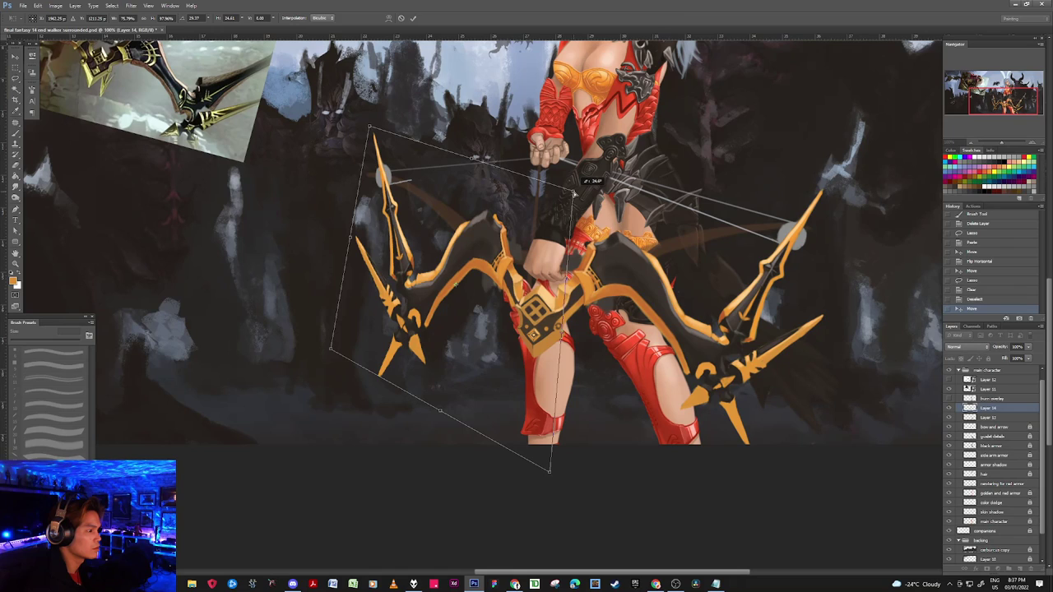
drag(574, 194, 576, 192)
key(Return)
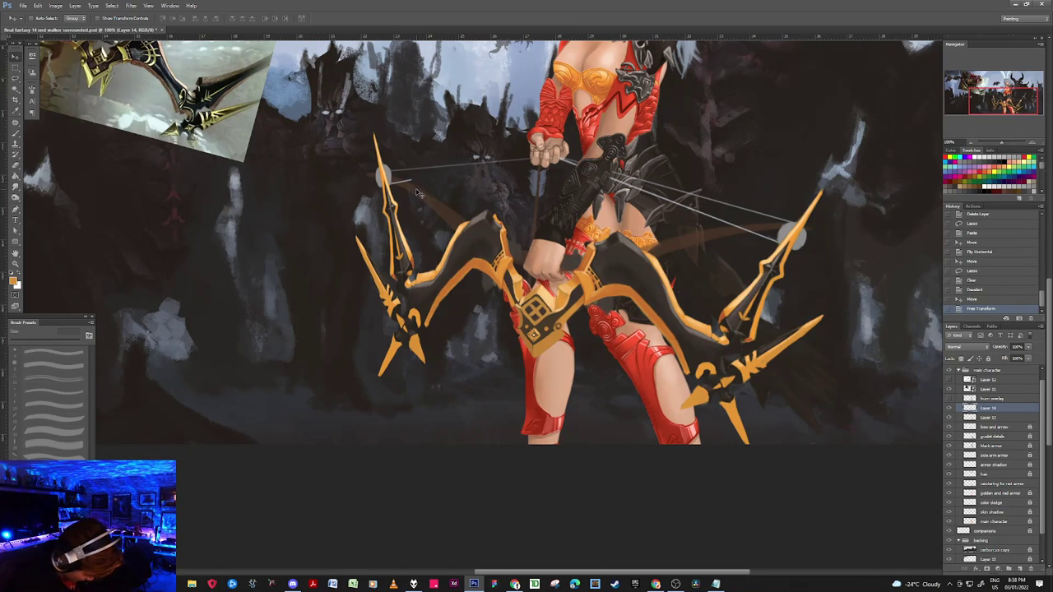
Step: Dab light grey with a 7 px brush on the round string disc at the original limb's blade
key(b)
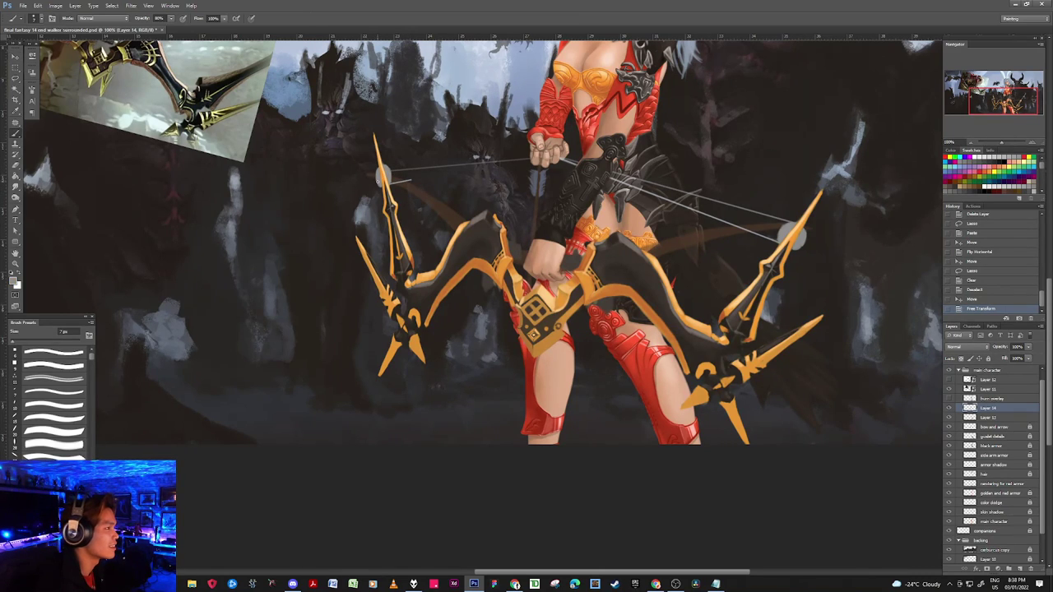
click(792, 235)
click(792, 235)
click(793, 235)
click(792, 234)
click(793, 234)
click(793, 234)
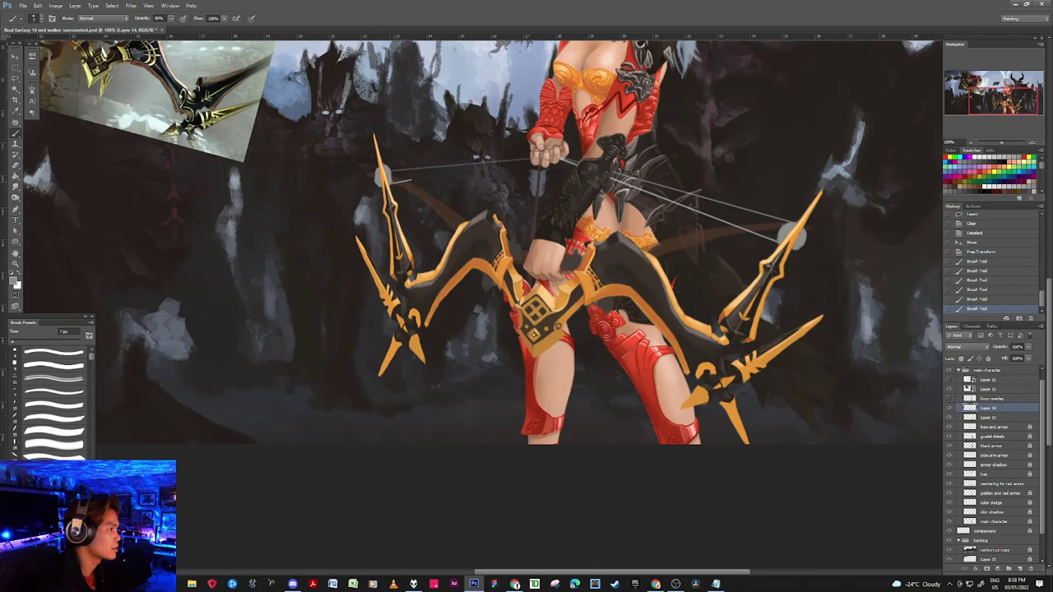
click(792, 235)
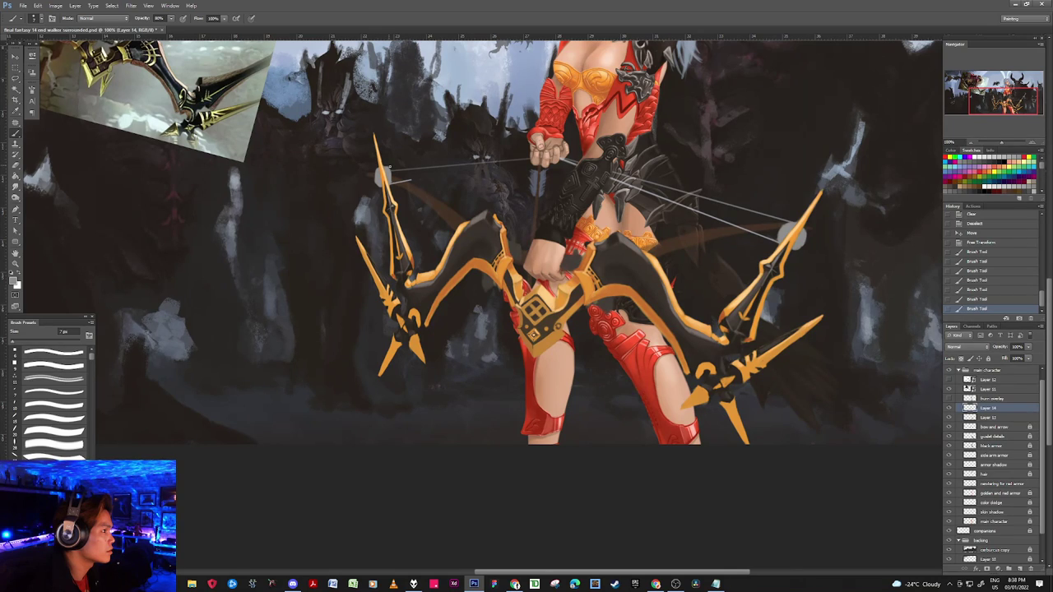
Step: Touch up the round string disc at the mirrored limb's blade with light grey dabs of the 7 px brush
click(381, 175)
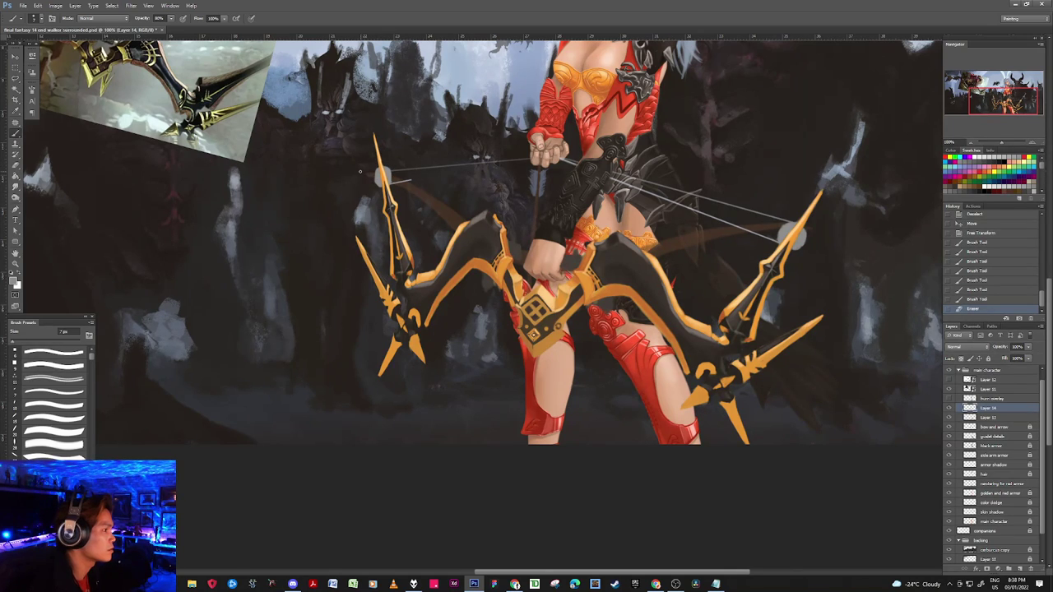
click(382, 176)
click(382, 176)
click(382, 176)
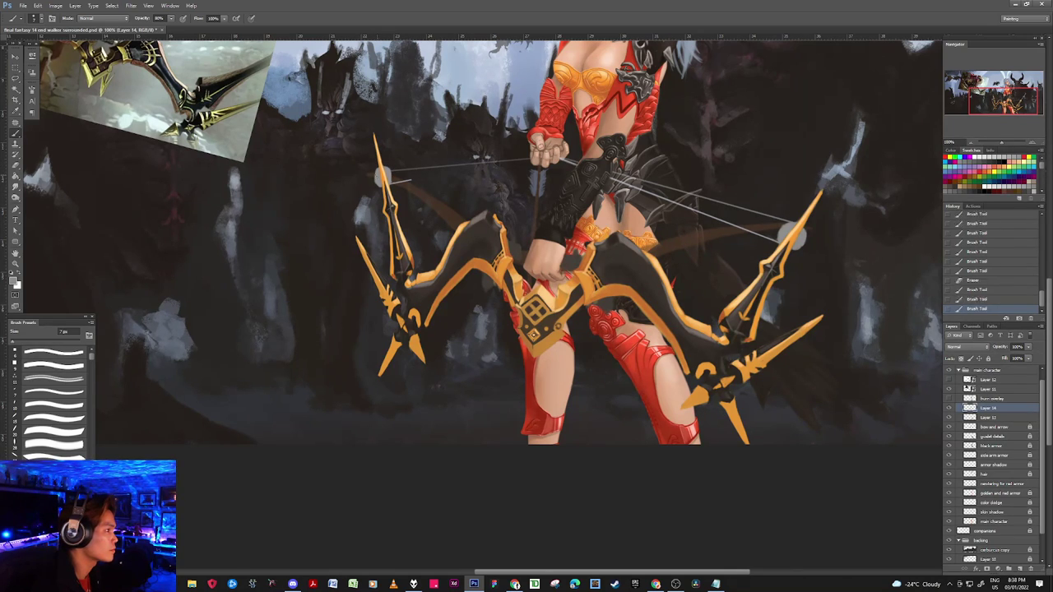
click(381, 175)
click(381, 175)
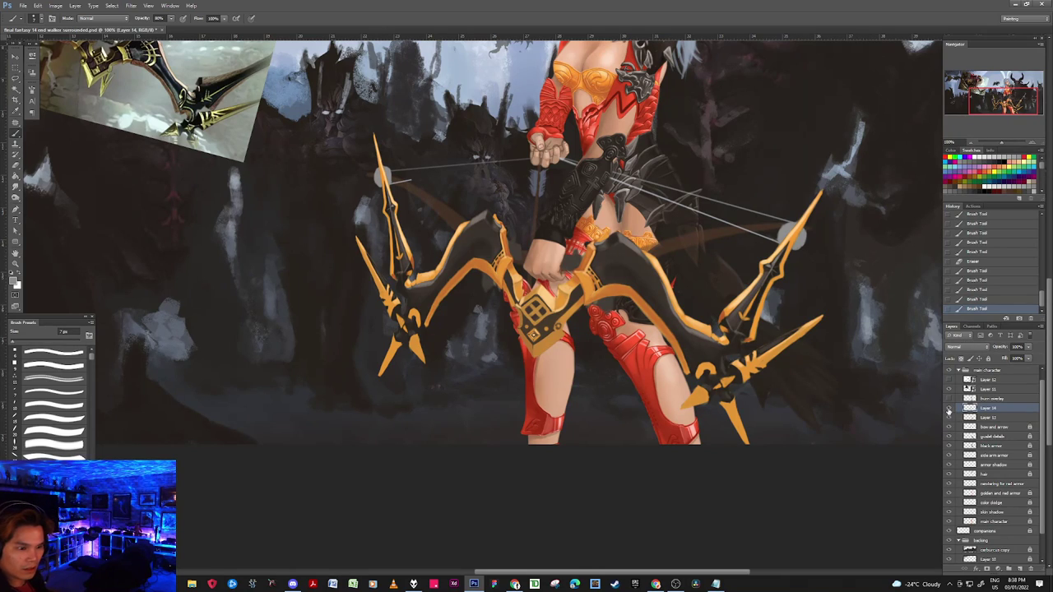
Step: Hide the bow and arrow layer and paint dark grey on the bow grip beside the archer's fingers with a slightly larger brush
click(949, 421)
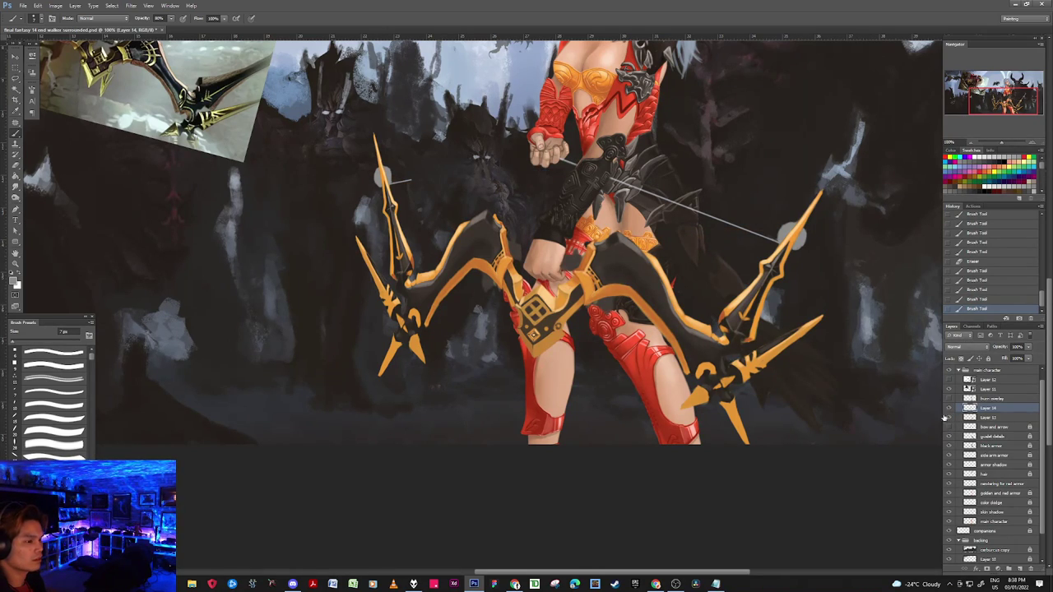
key(bracketright)
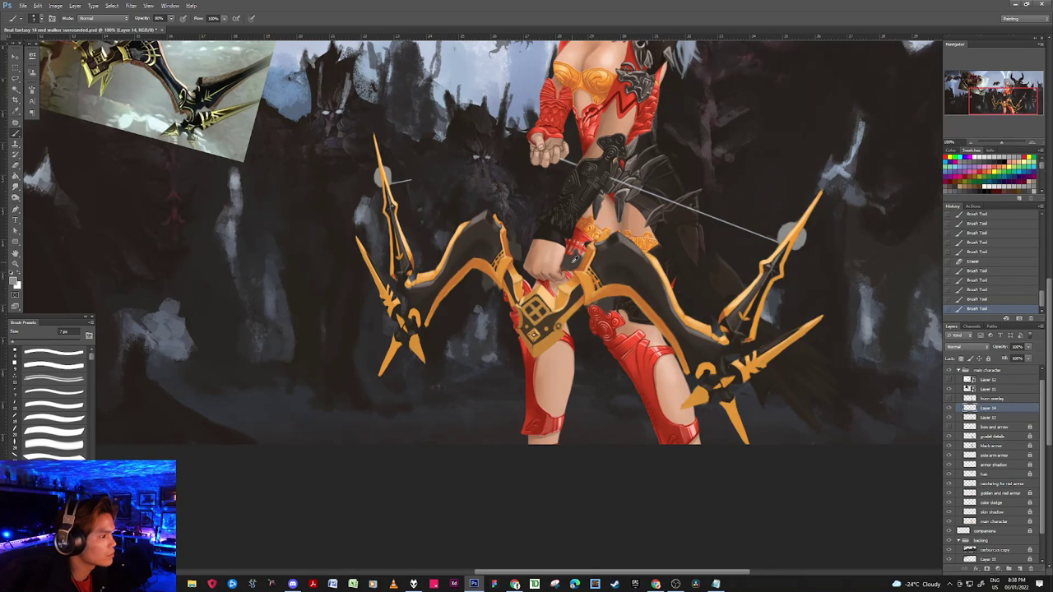
click(562, 268)
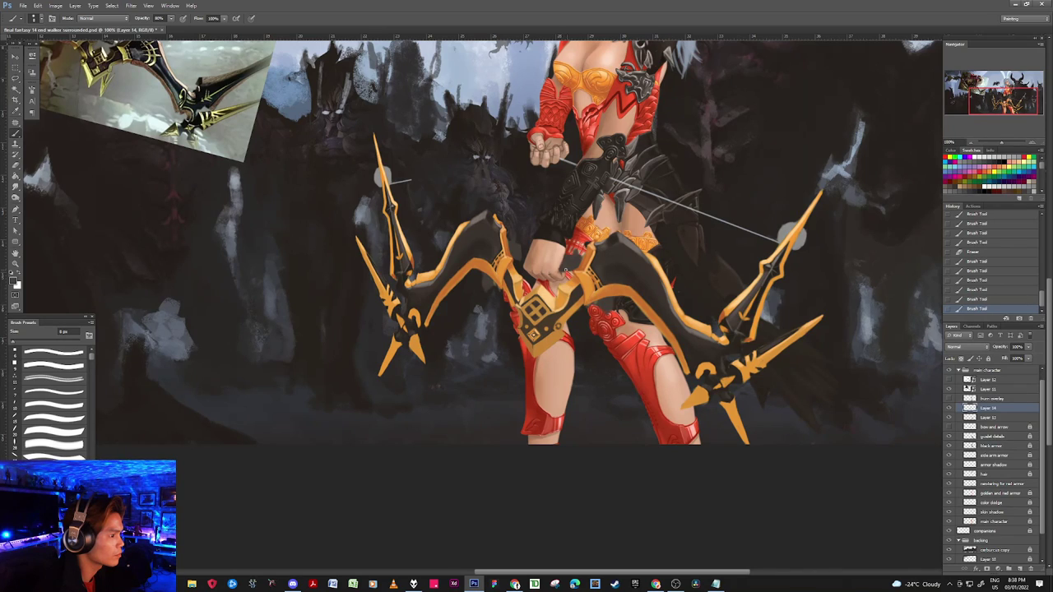
click(562, 268)
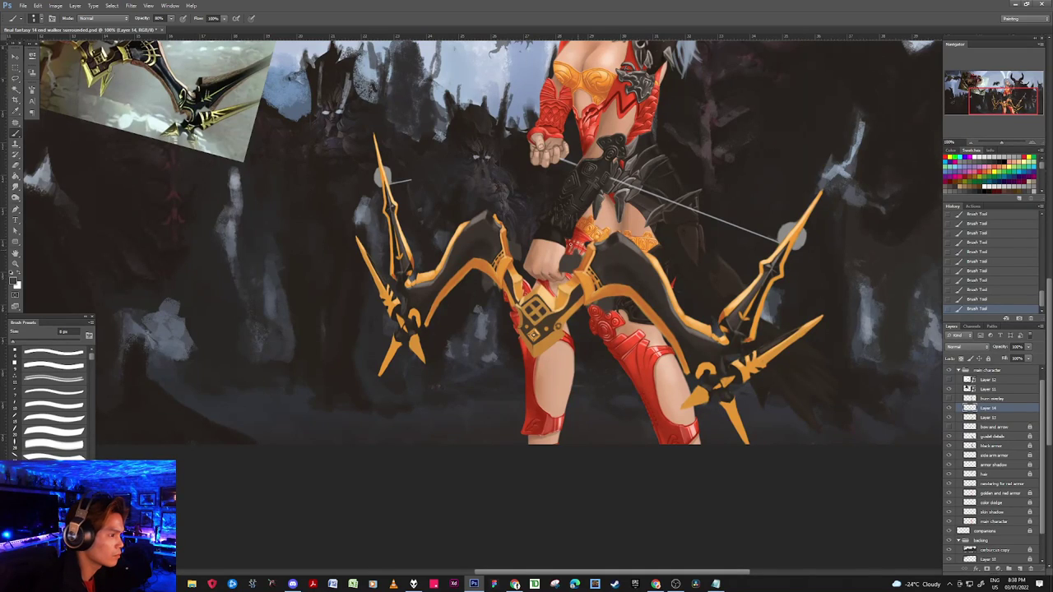
Step: Erase the stray grip edge near the red armor on Layer 13 and merge Layer 14 down into it
click(985, 417)
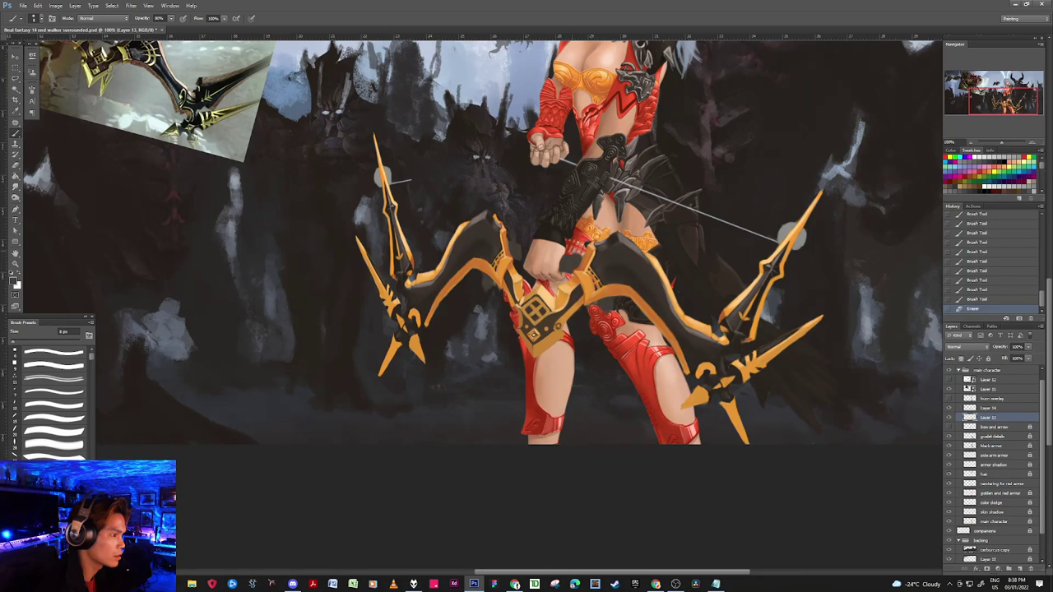
drag(574, 248, 568, 244)
click(990, 408)
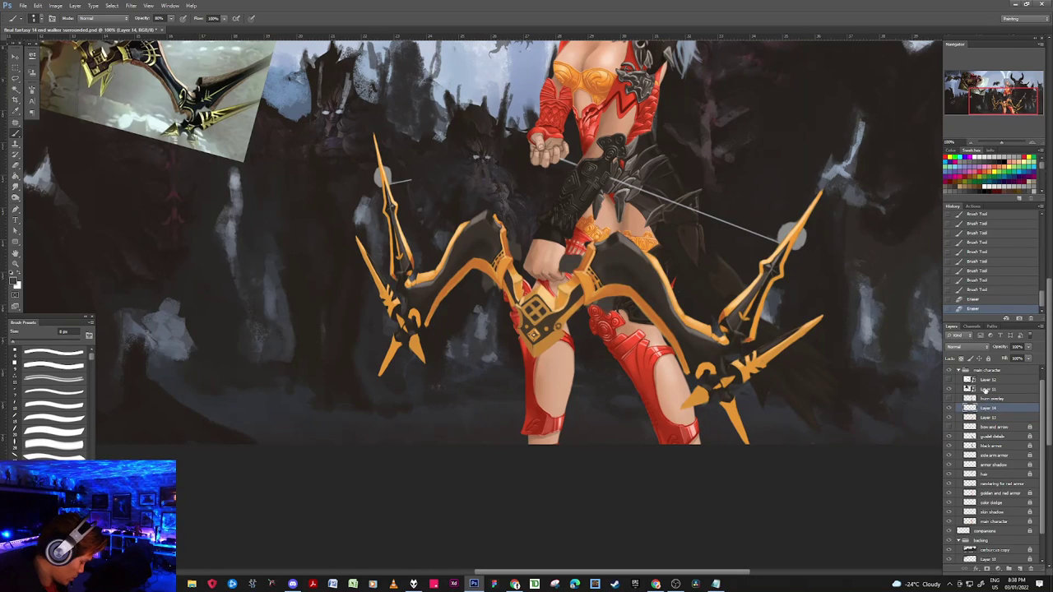
key(ctrl+e)
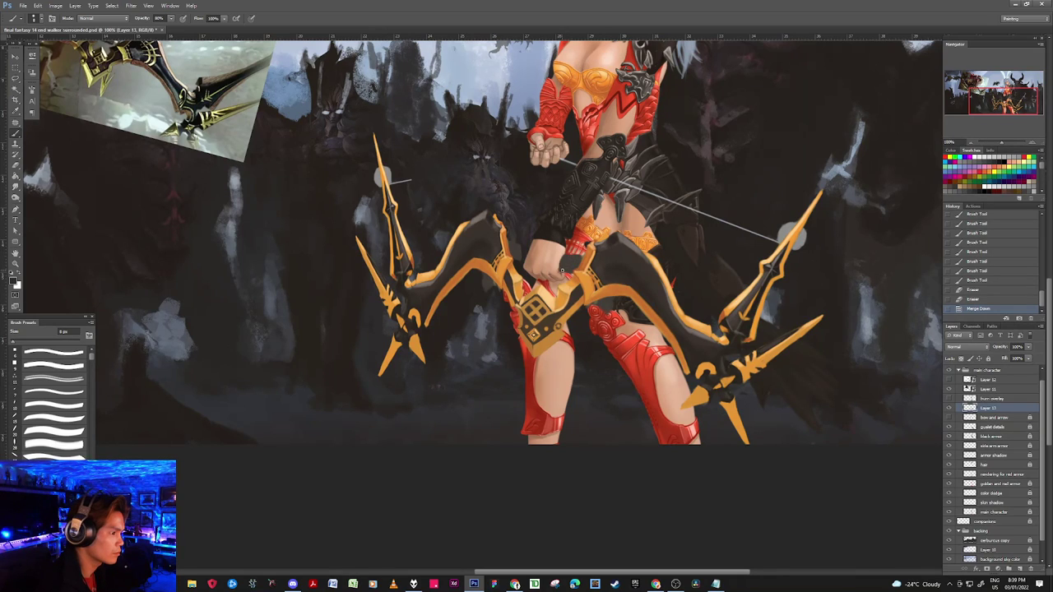
Step: Fill in the dark grip between the archer's fingers and the gold band with short brush dabs on Layer 13
click(561, 268)
click(563, 268)
click(564, 268)
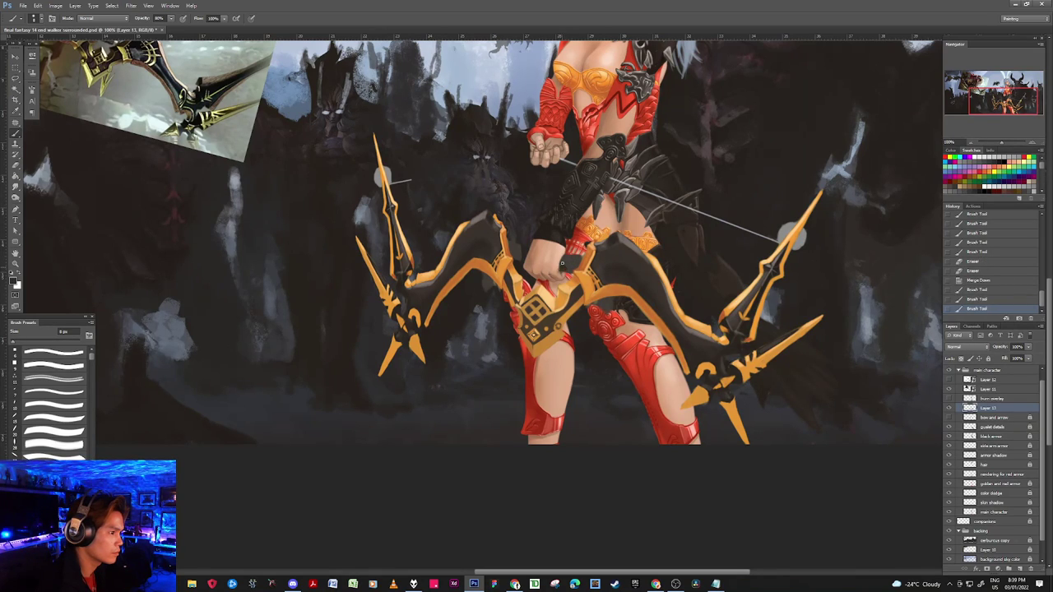
click(573, 268)
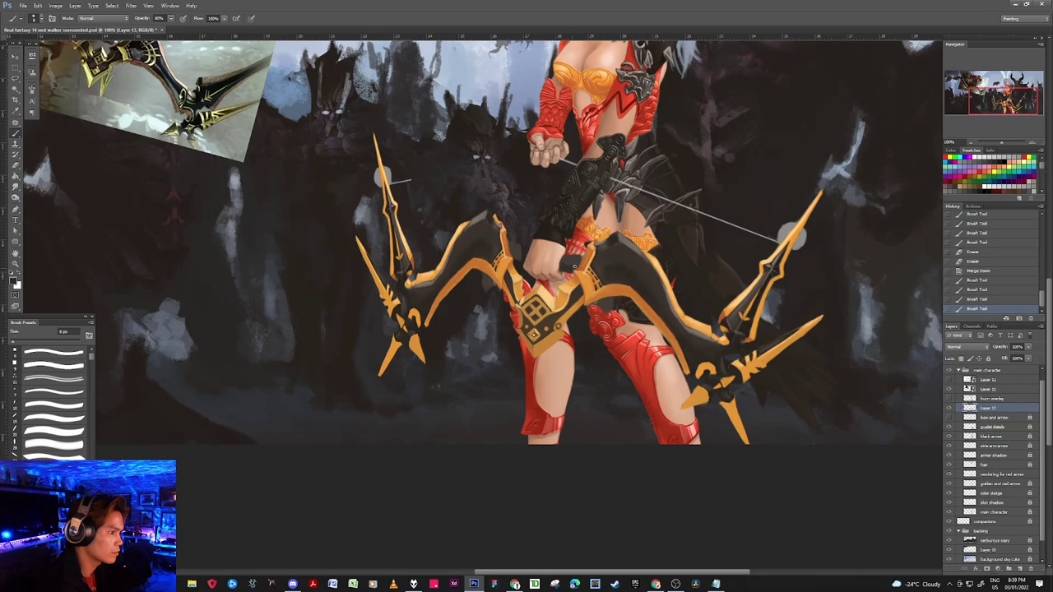
click(562, 265)
click(564, 266)
click(564, 266)
click(565, 266)
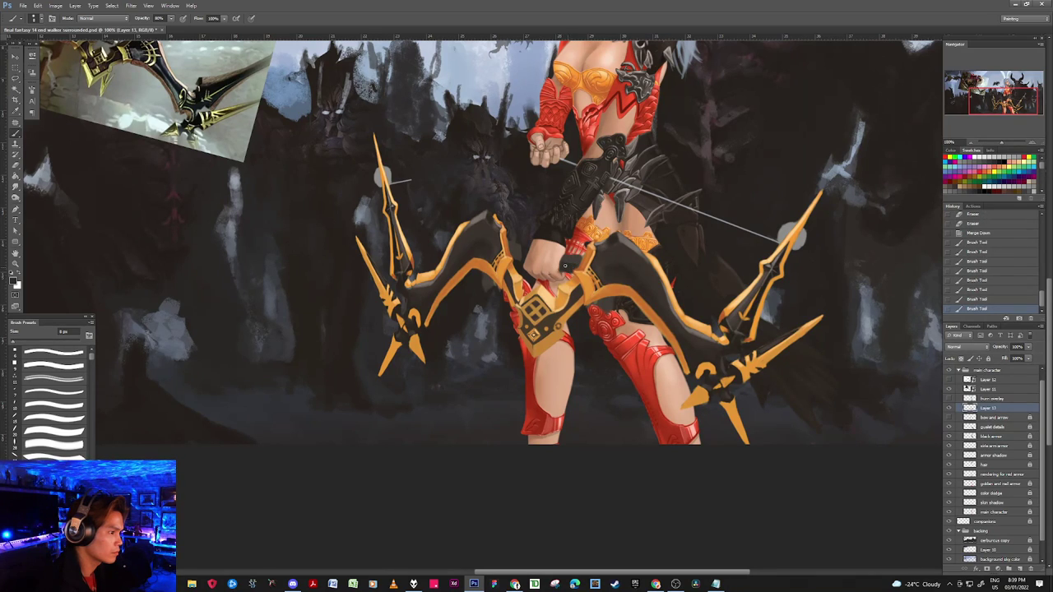
click(572, 265)
click(575, 264)
click(577, 265)
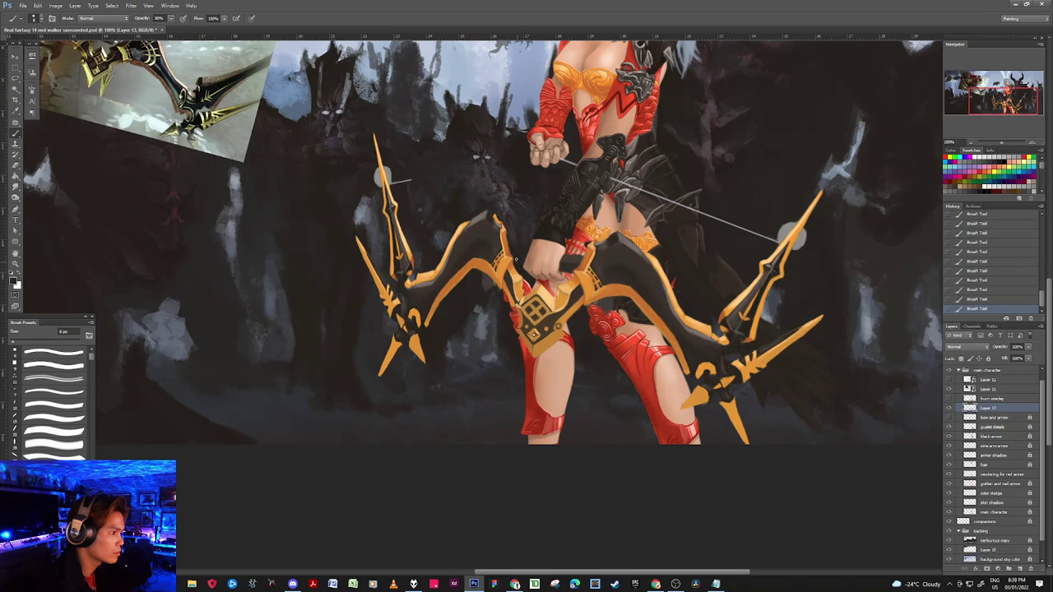
Step: Fill the dark grip between the mirrored limb's gold trim and the archer's fist with short strokes, erasing stray paint along the trim
click(511, 250)
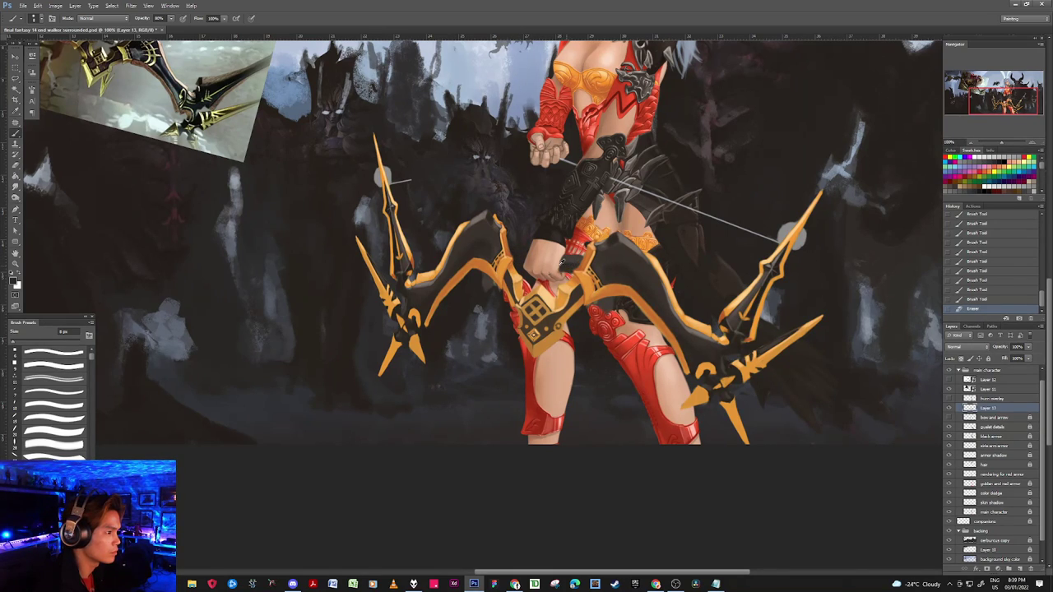
drag(523, 261, 525, 250)
drag(525, 253, 528, 244)
drag(526, 247, 529, 241)
click(523, 258)
click(524, 253)
click(525, 250)
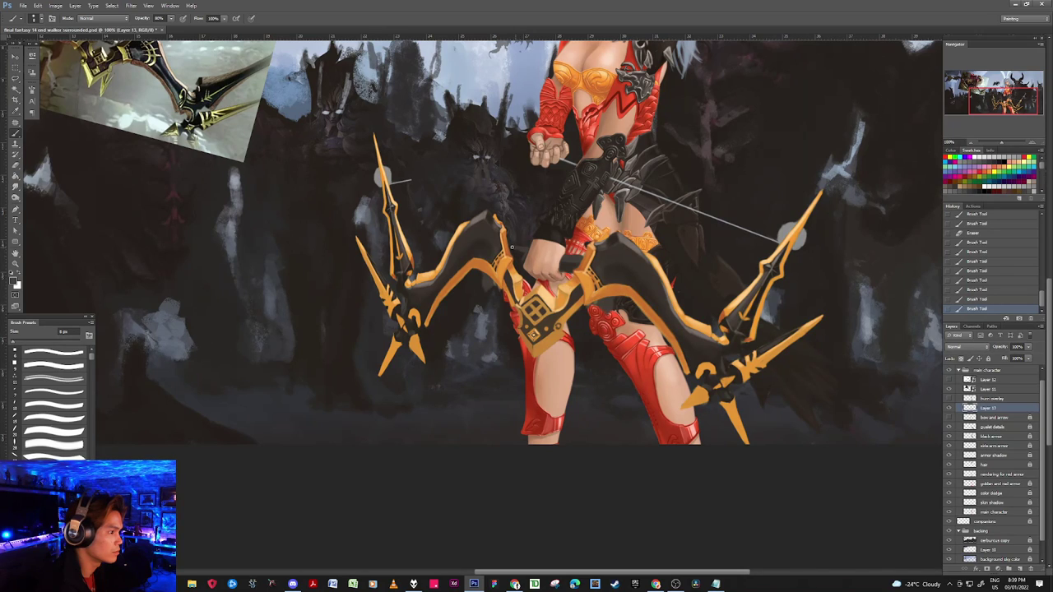
click(510, 244)
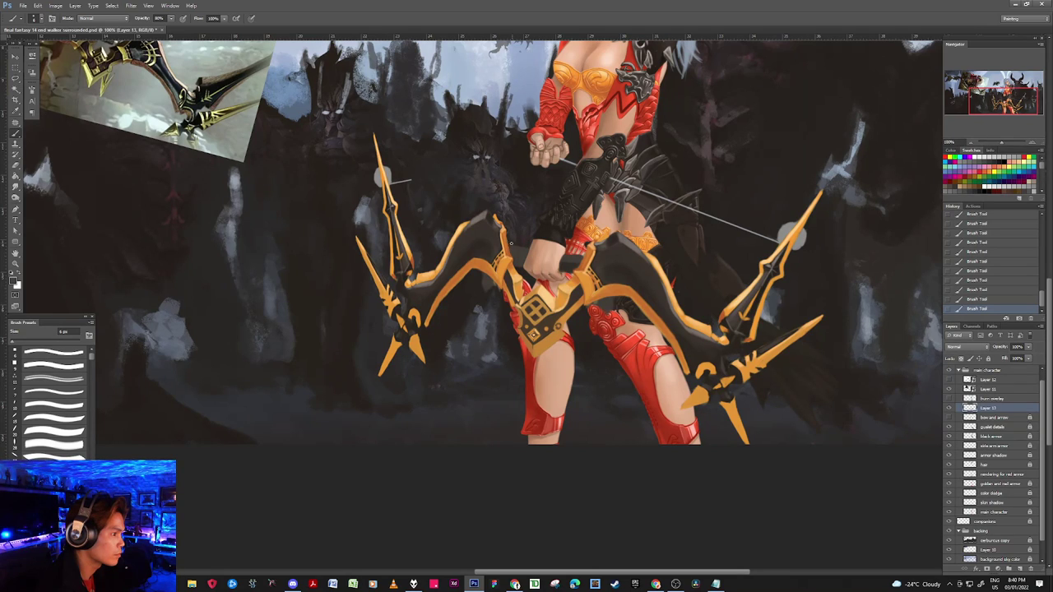
click(497, 220)
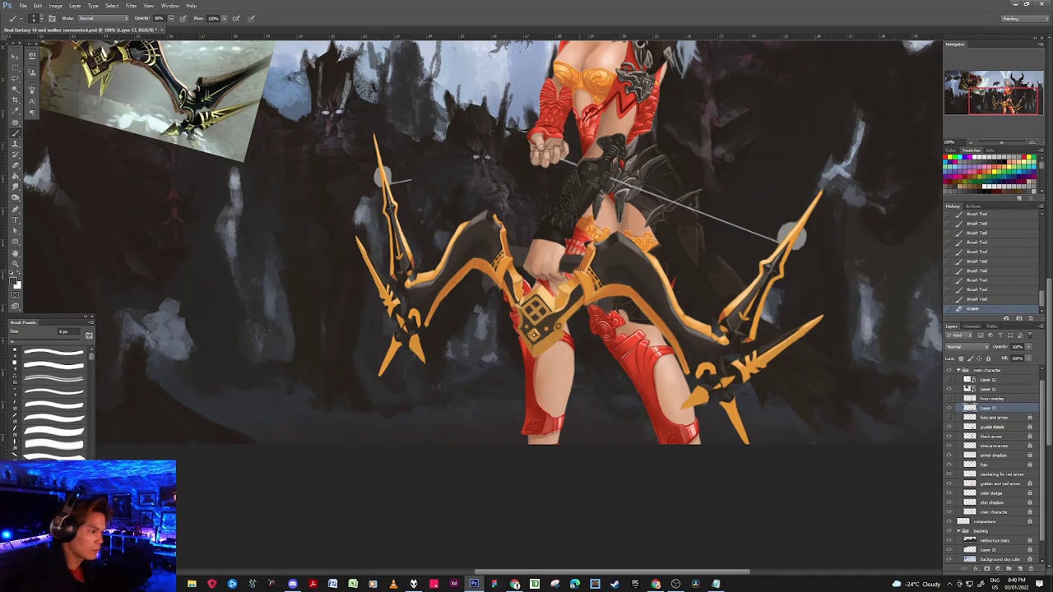
Step: Erase the ragged lower edge of the grip between the mirrored limb's gold trim and the archer's fist
key(ctrl+plus)
key(ctrl+plus)
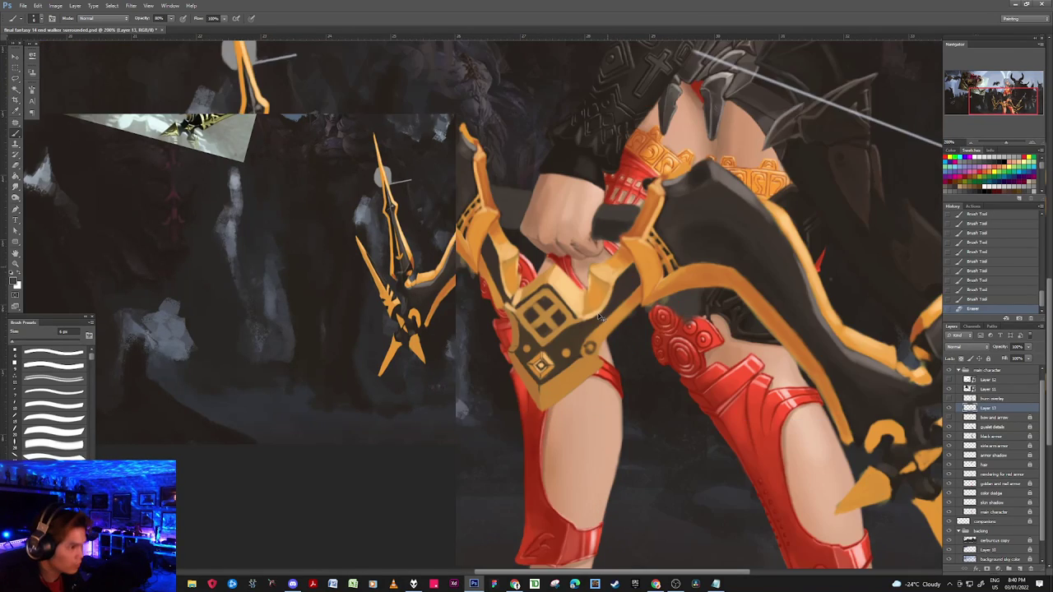
drag(620, 202, 714, 354)
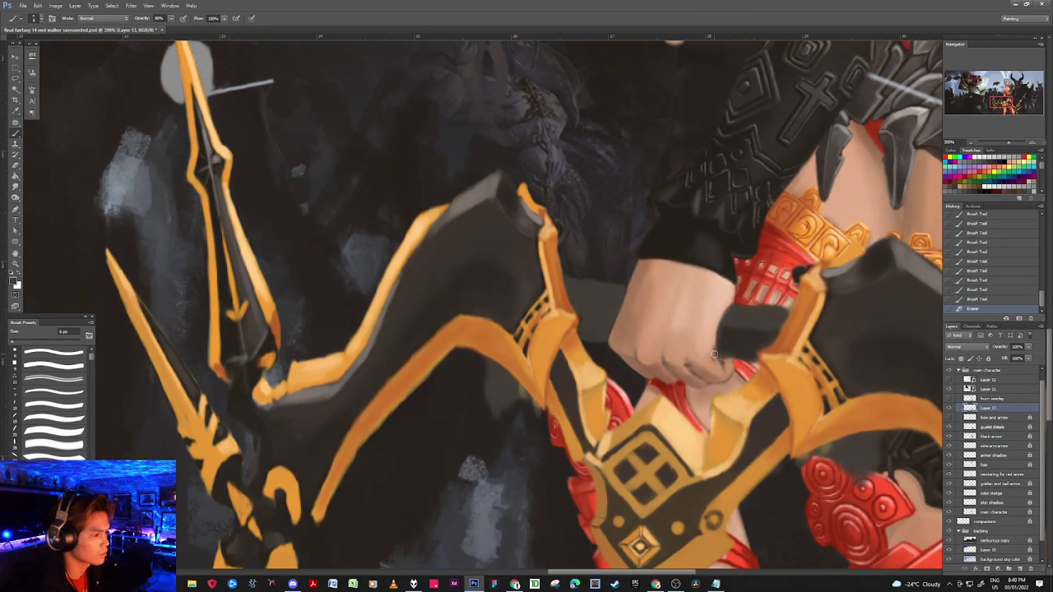
click(587, 343)
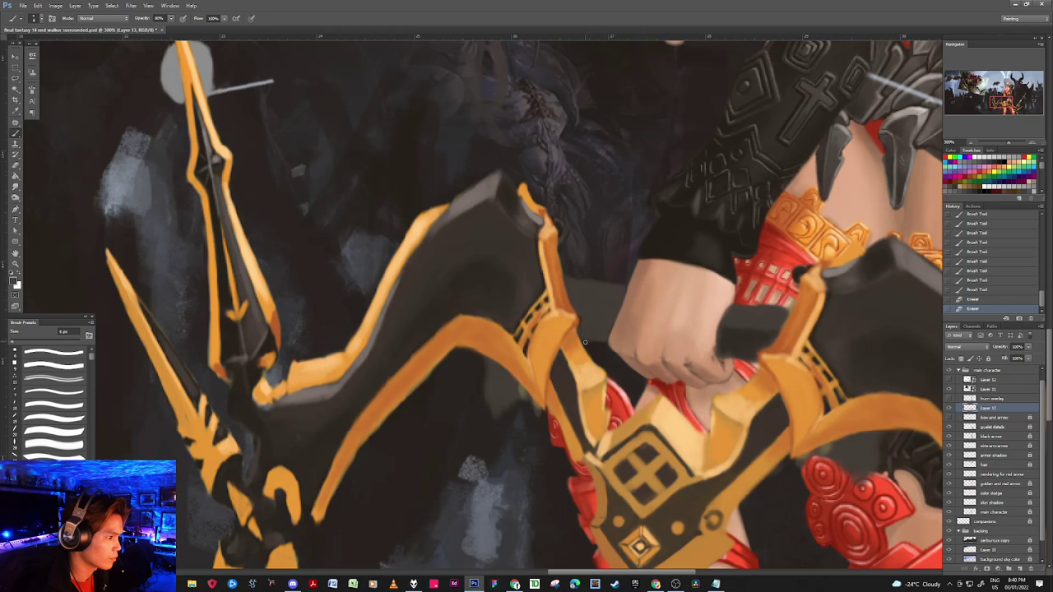
click(601, 346)
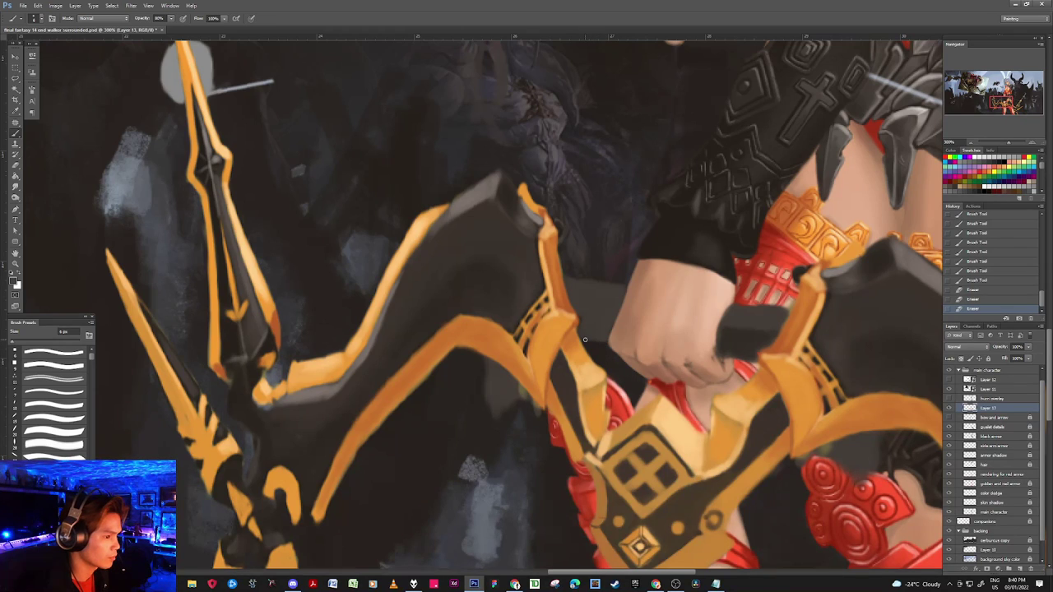
Step: Paint dark grey along the grip's lower edge between the archer's fingers and the front limb's gold band
drag(723, 347, 718, 334)
drag(719, 334, 718, 341)
drag(720, 341, 728, 355)
click(727, 353)
click(742, 355)
click(752, 357)
click(762, 348)
click(765, 357)
Step: Retouch the gold band's edge with sampled gold using a 2 px brush, and redo the grip's upper edge beside the fist in sampled dark grey
alt+click(760, 355)
key(bracketleft)
key(bracketleft)
key(bracketleft)
click(757, 357)
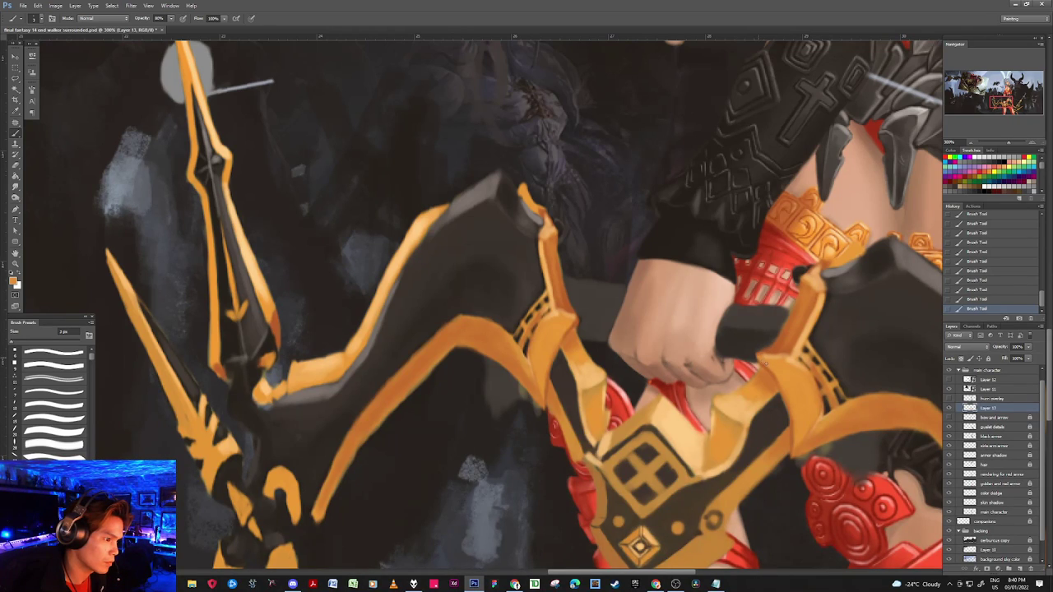
alt+click(735, 341)
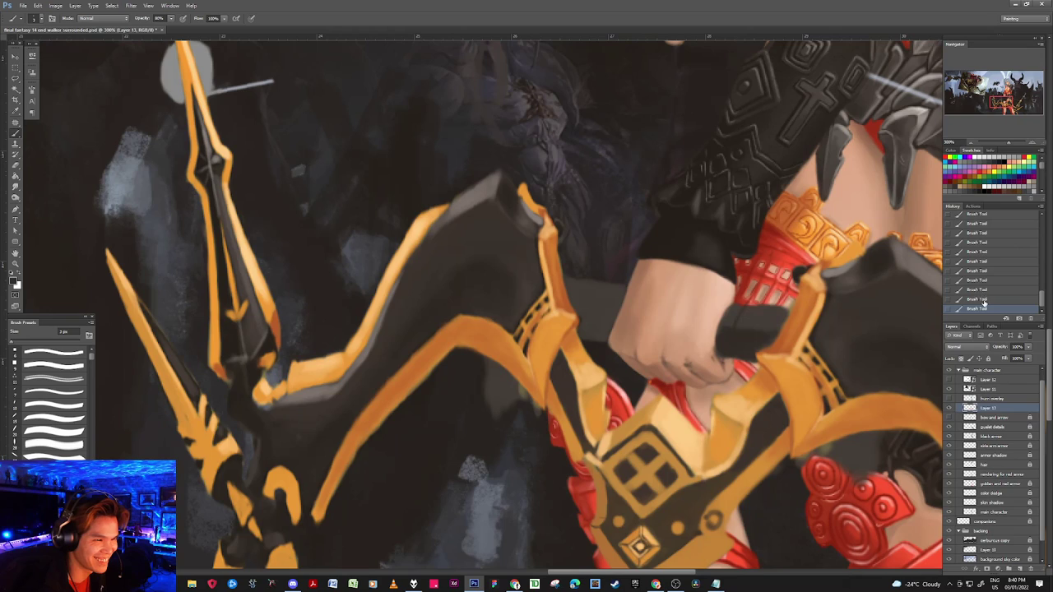
key(ctrl+z)
drag(735, 307, 747, 311)
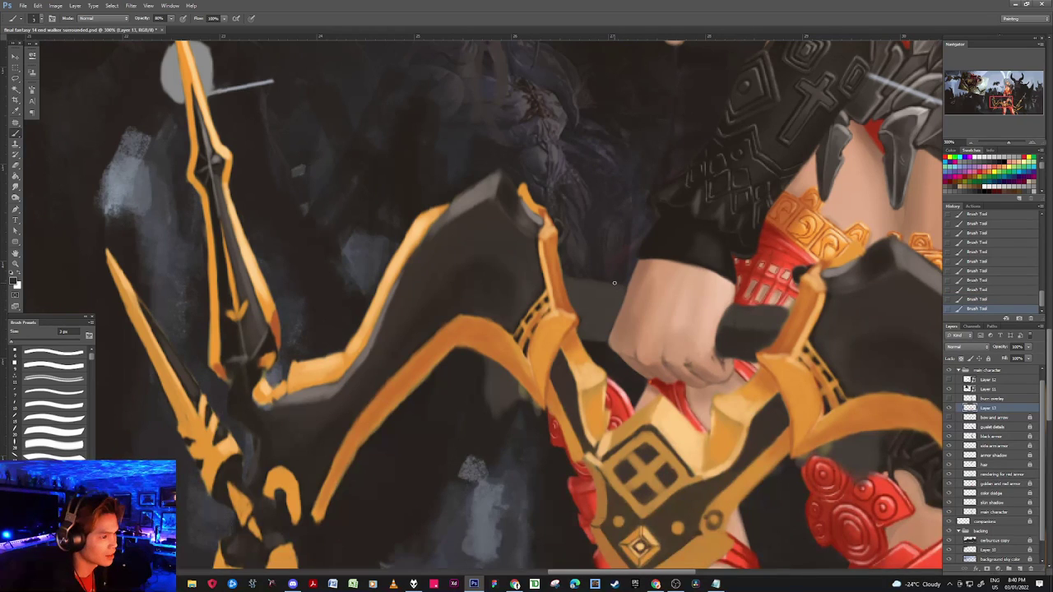
Step: Erase the rough edges of the grip on the mirrored limb's side of the fist and shade it with dark 7 px strokes
mouse_move(589, 279)
mouse_down()
mouse_move(600, 281)
mouse_move(567, 275)
mouse_up()
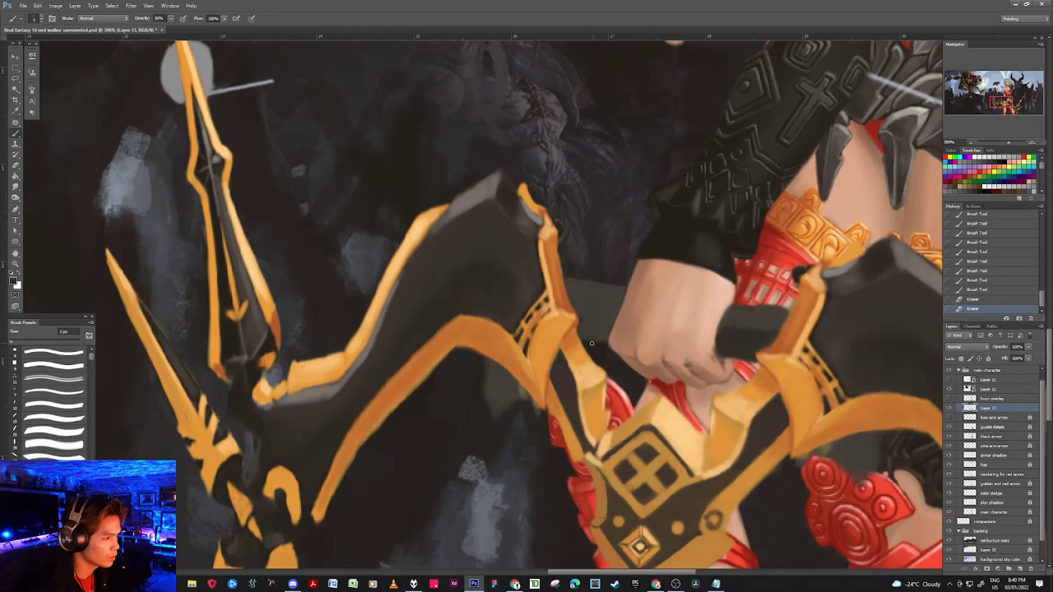
mouse_move(595, 344)
mouse_down()
mouse_move(583, 341)
mouse_move(606, 347)
mouse_up()
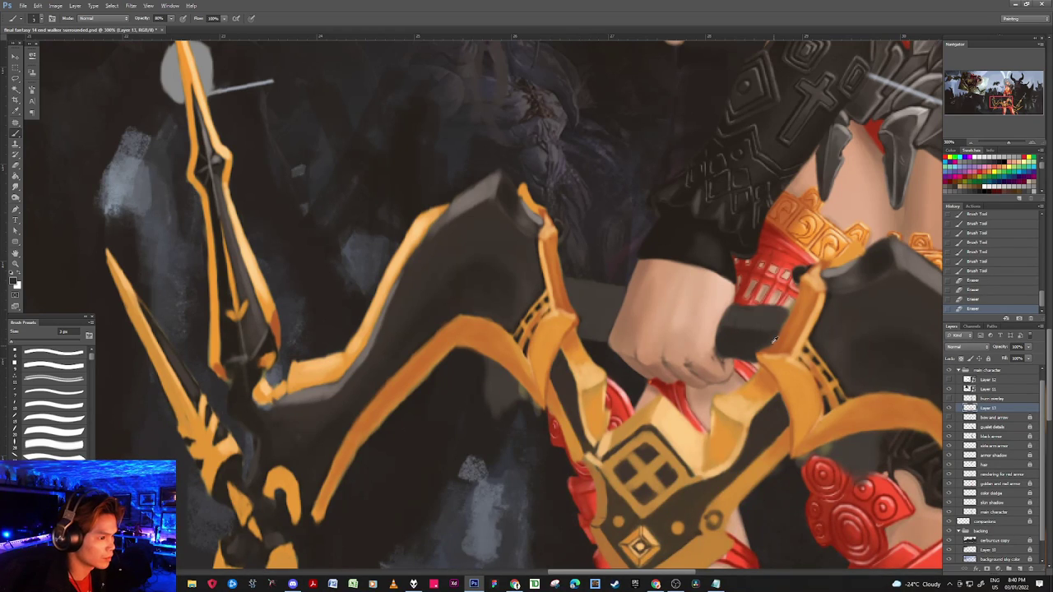
key(bracketright)
key(bracketright)
key(bracketright)
drag(602, 337, 595, 317)
drag(595, 316, 595, 323)
mouse_move(596, 322)
mouse_down()
mouse_move(599, 337)
mouse_move(606, 327)
mouse_up()
drag(607, 328, 603, 329)
drag(603, 329, 600, 325)
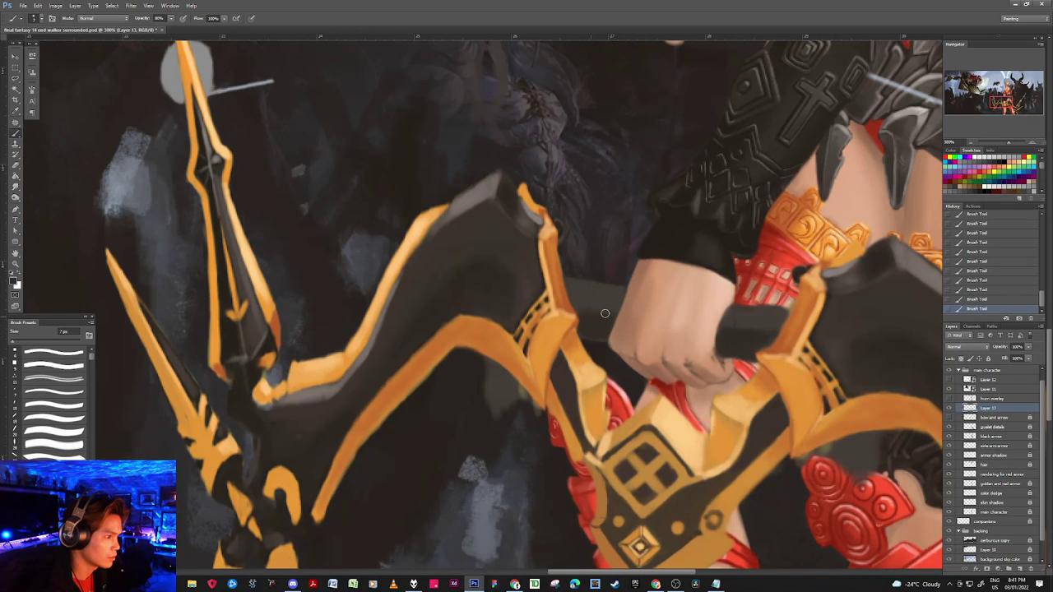
Step: Draw fine dark zigzag wrap lines on the grip on both sides of the fist with a 2 px brush
key(bracketleft)
key(bracketleft)
key(bracketleft)
key(bracketleft)
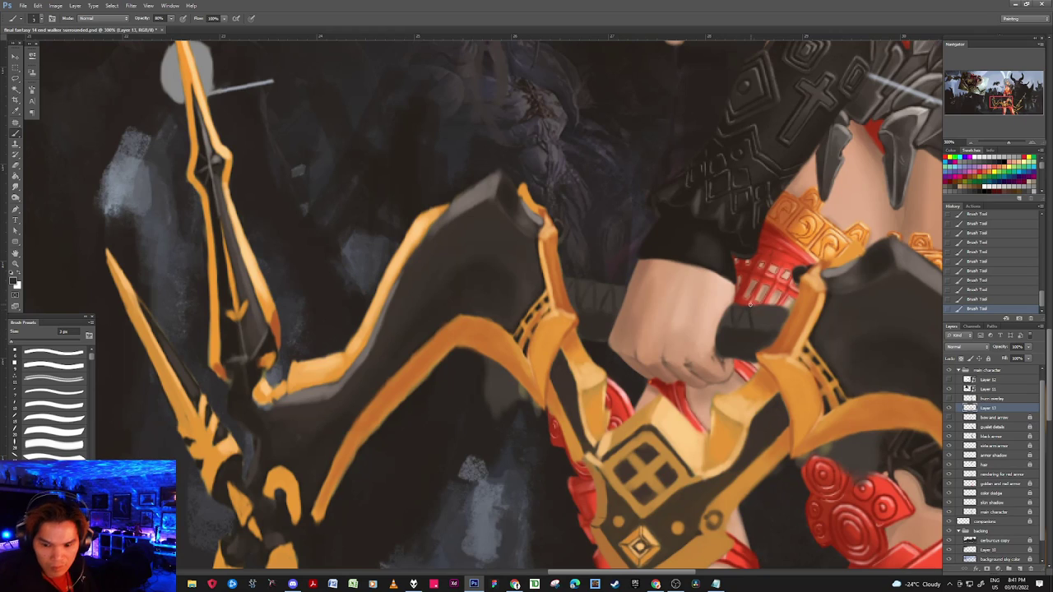
key(alt)
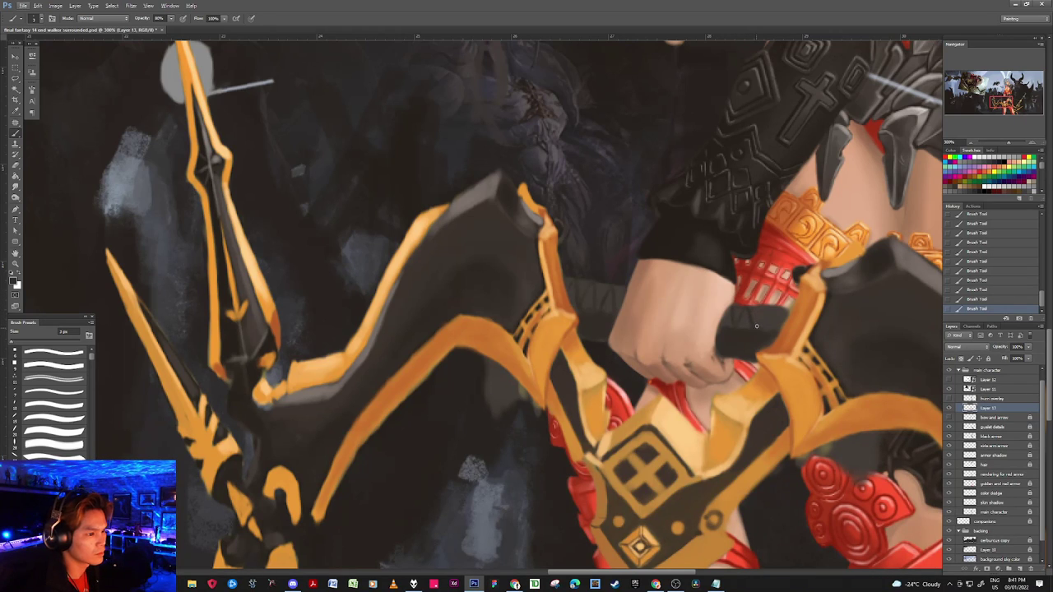
key(alt)
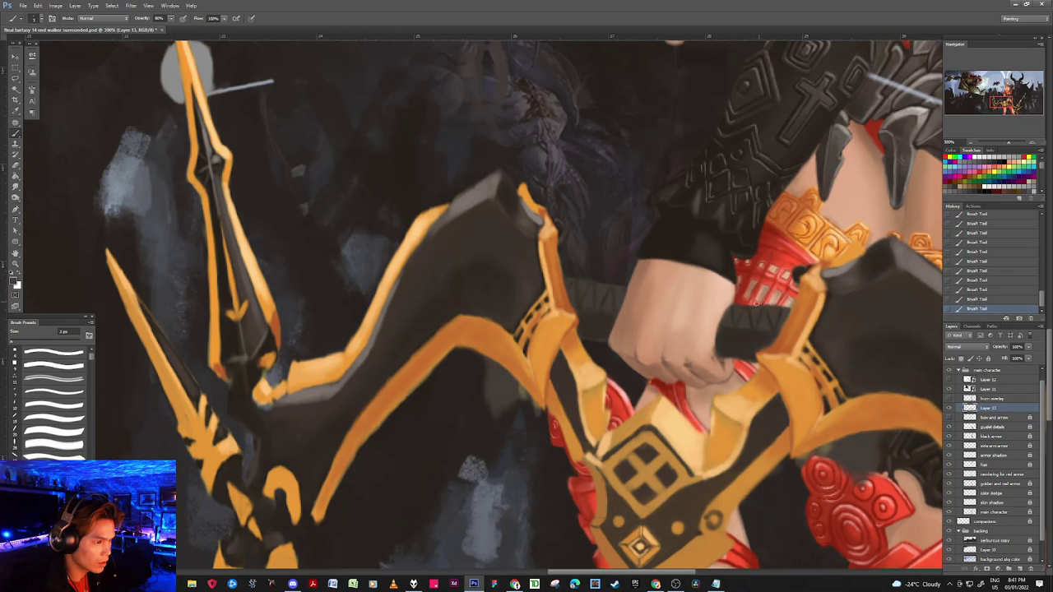
Step: Trim the grip's upper edge below the red armor with the eraser and paint thin dark strokes beside the front limb's gold band
drag(788, 305, 738, 302)
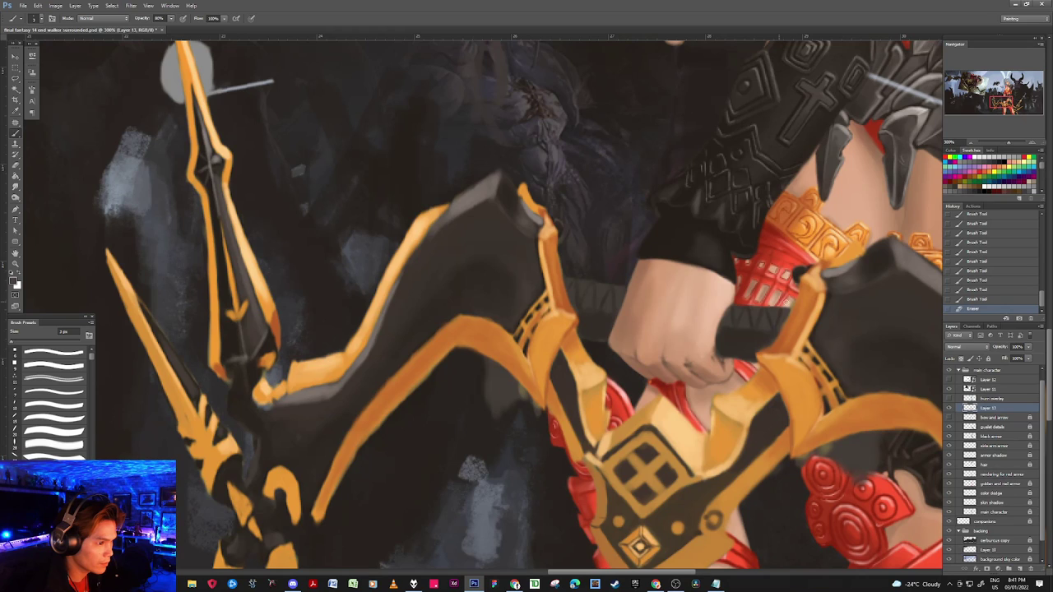
click(792, 289)
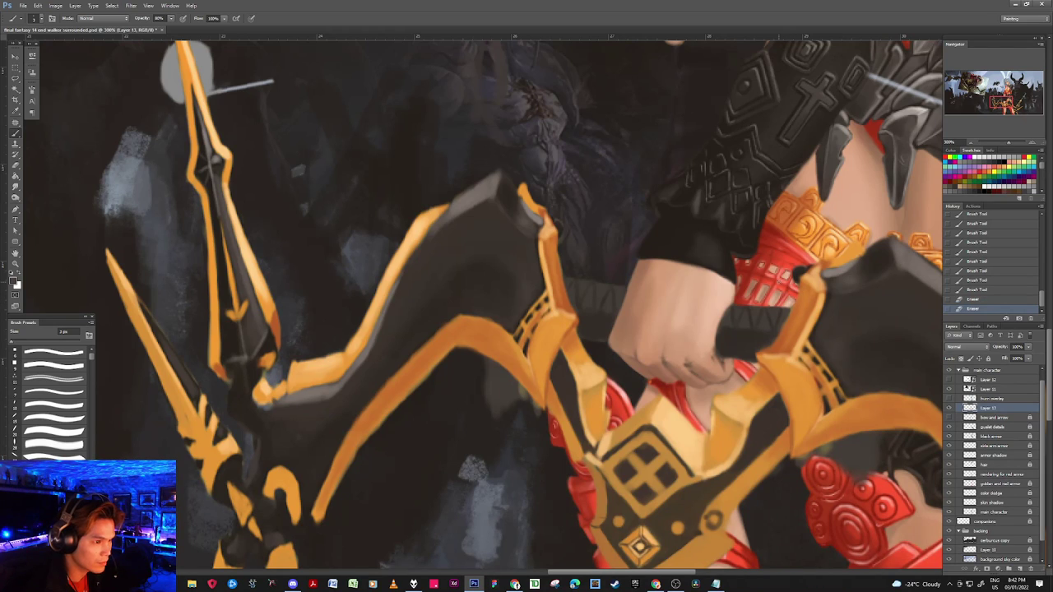
drag(797, 279, 797, 284)
drag(797, 280, 797, 288)
drag(797, 281, 798, 291)
drag(797, 282, 797, 293)
drag(797, 285, 798, 294)
click(798, 277)
click(796, 280)
click(795, 284)
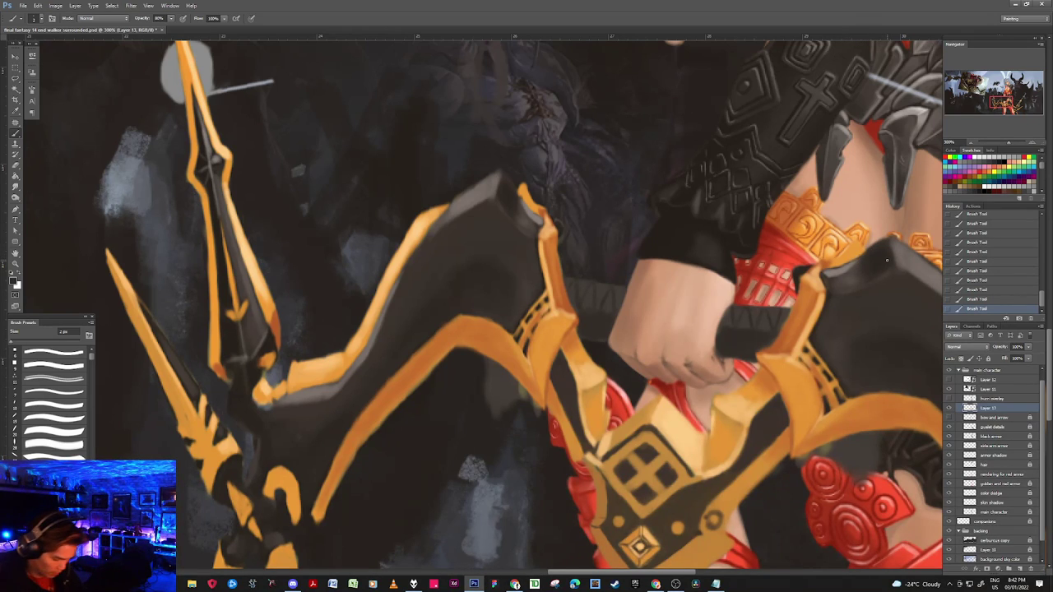
Step: Hide the bow reference image on Layer 11 and view the whole painting
key(ctrl+minus)
key(ctrl+minus)
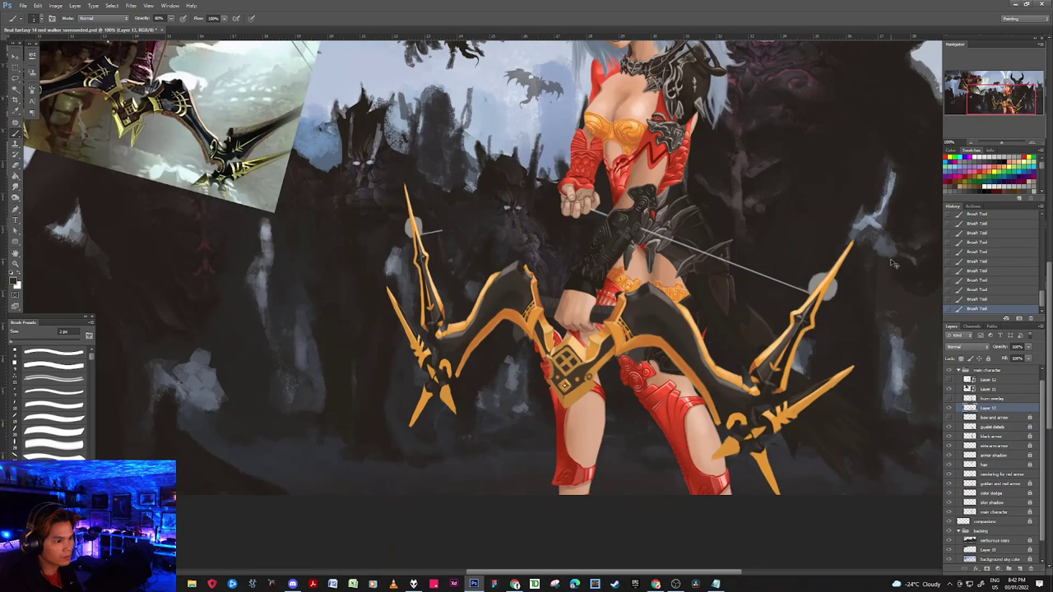
click(948, 390)
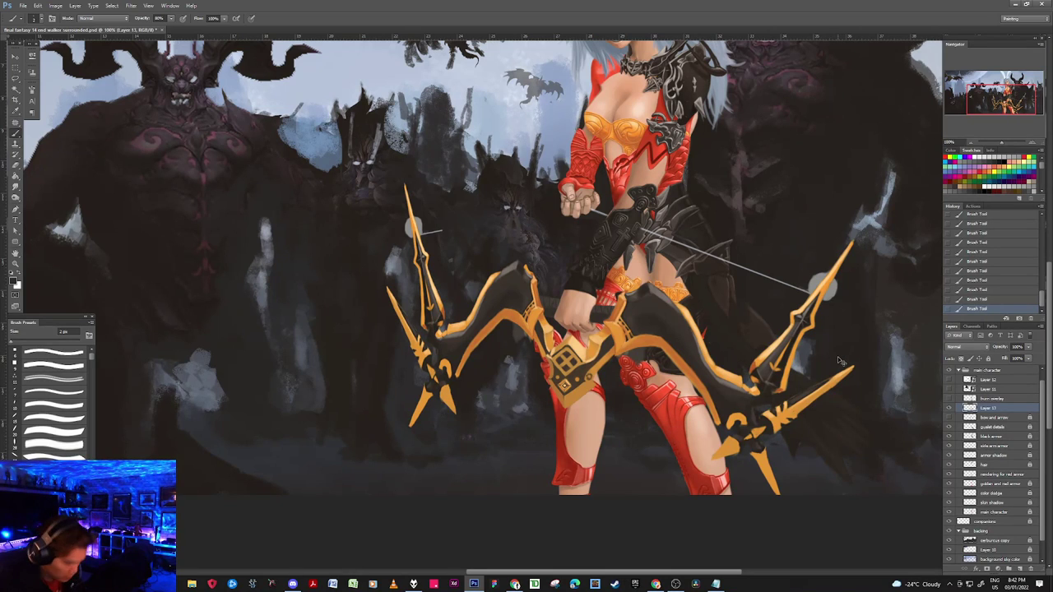
key(ctrl+minus)
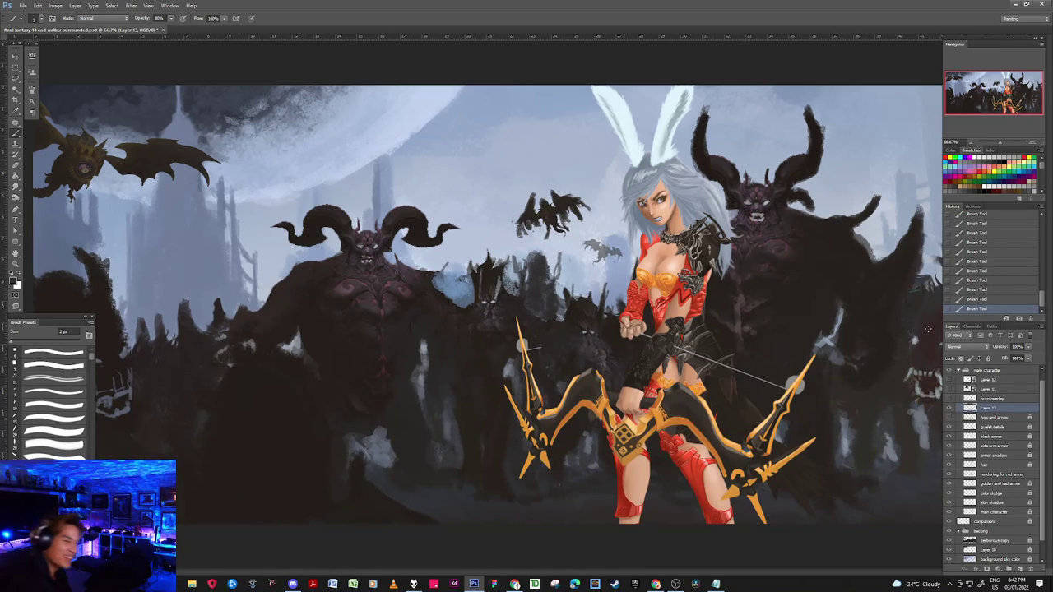
Step: Enlarge the brush to 20 px
key(bracketright)
key(bracketright)
key(bracketright)
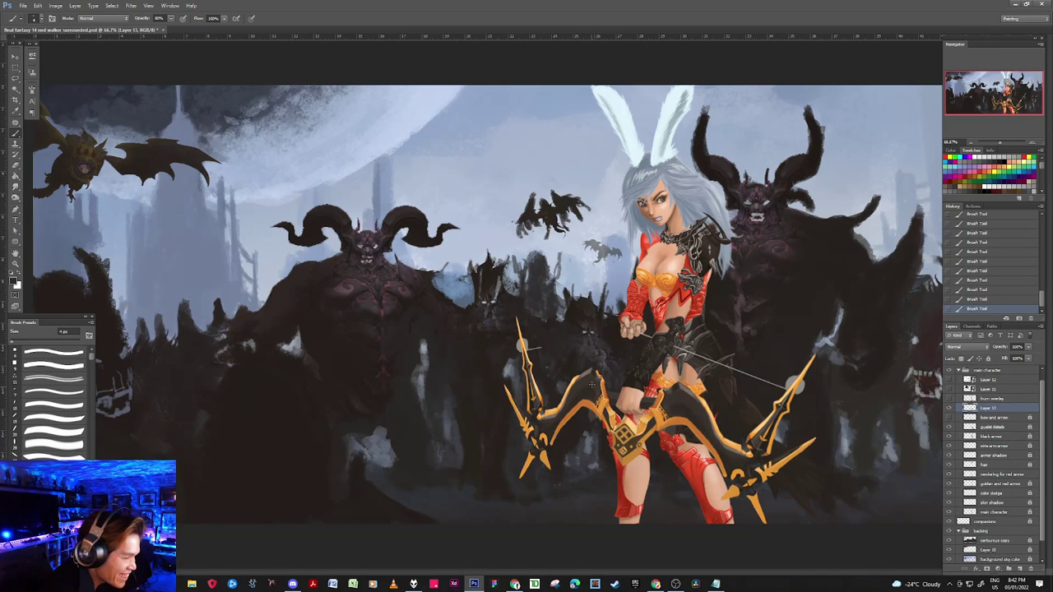
key(bracketright)
key(bracketright)
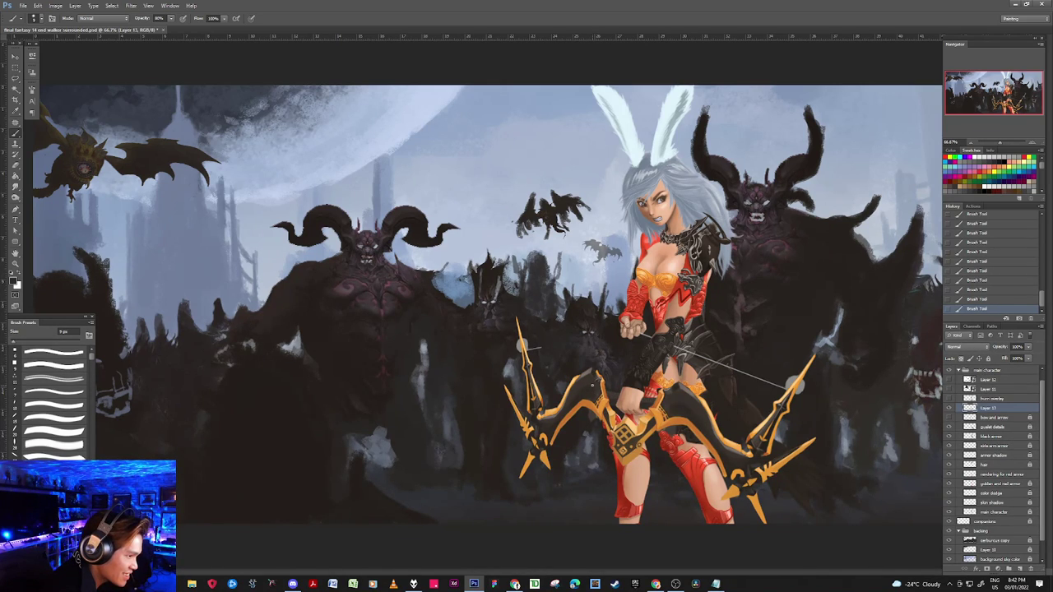
key(bracketright)
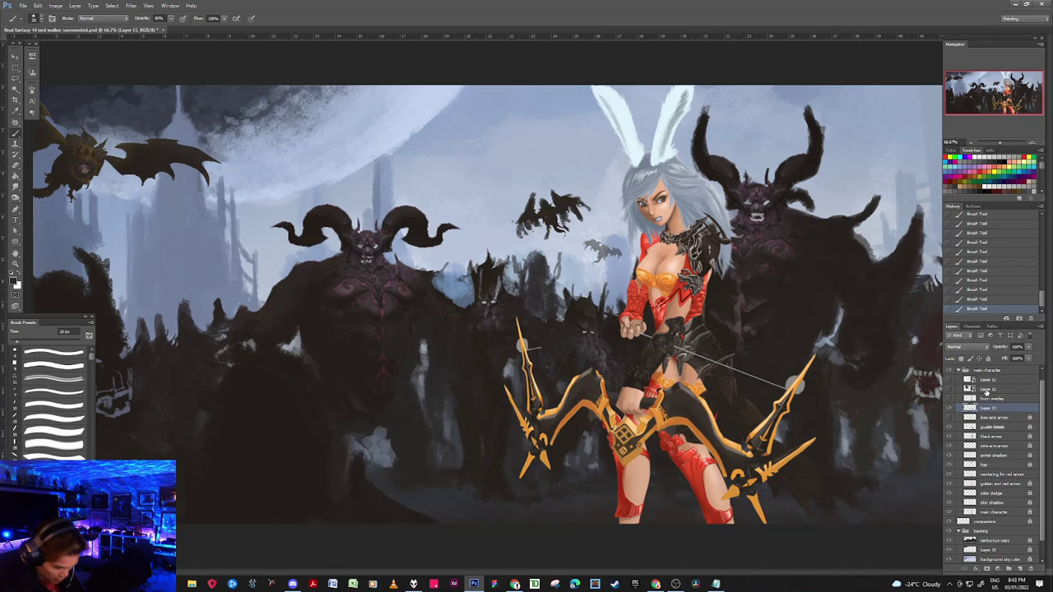
Step: Try a straight light grey 4 px bowstring from the mirrored limb's disc to the archer's raised hand, and erase it together with the old stub
key(ctrl+plus)
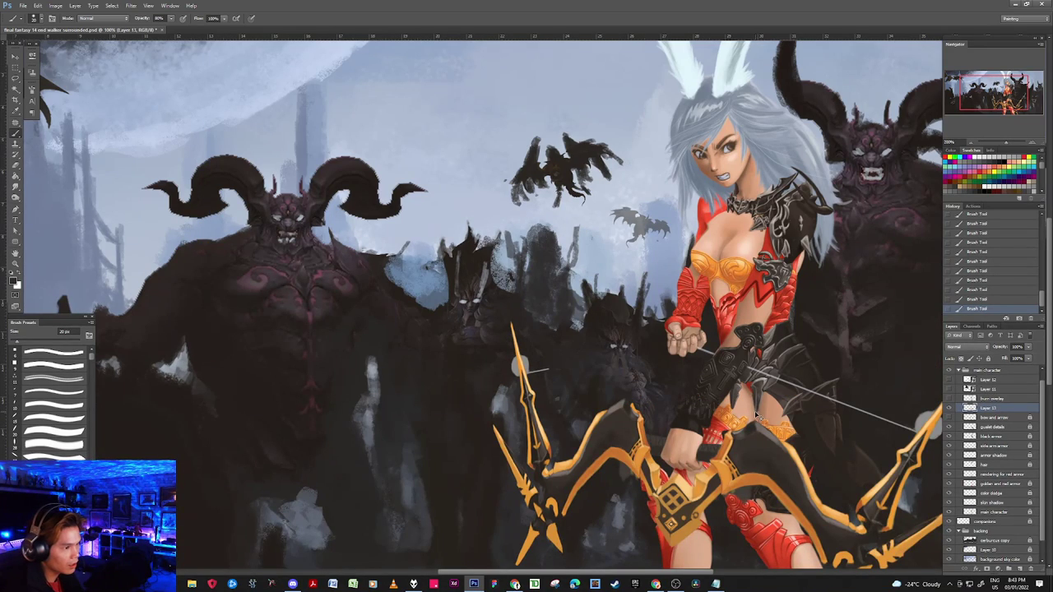
key(ctrl+plus)
drag(728, 406, 538, 240)
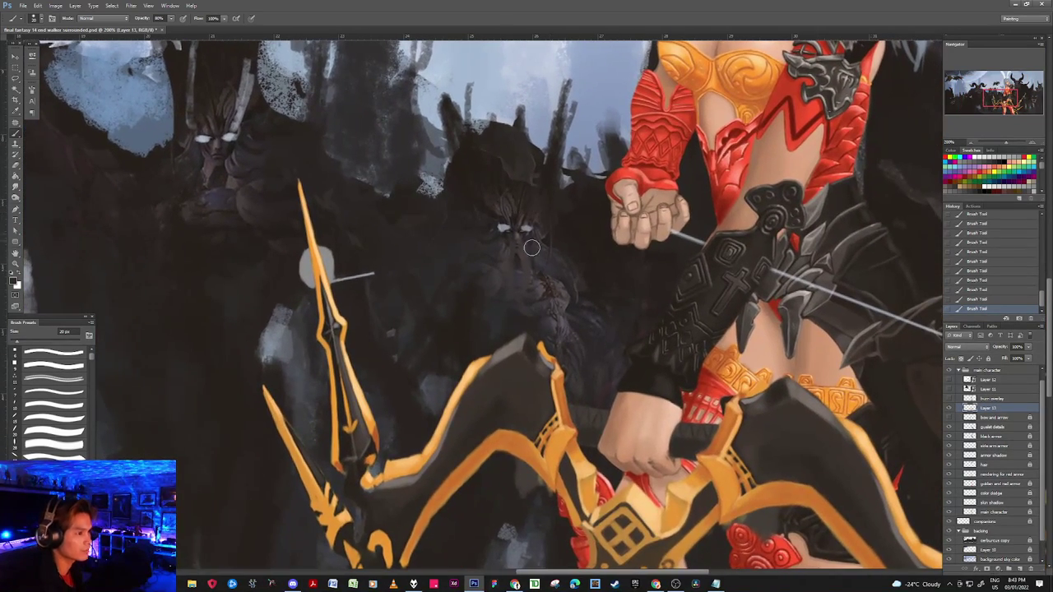
key(x)
key(bracketleft)
key(bracketleft)
key(bracketleft)
key(bracketleft)
key(bracketleft)
key(bracketleft)
key(bracketleft)
key(bracketleft)
key(bracketleft)
key(bracketleft)
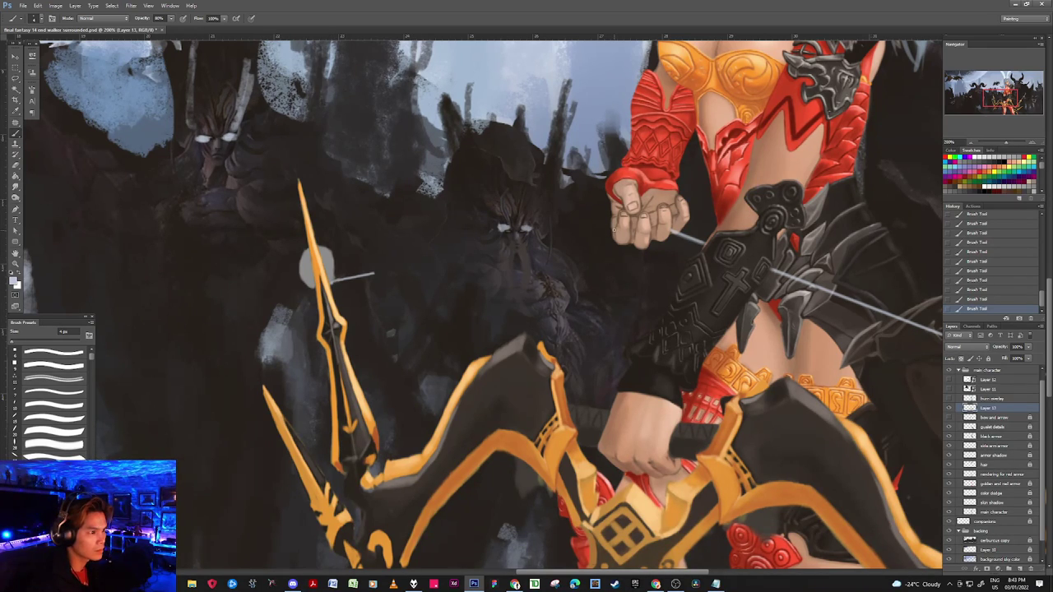
shift+click(613, 231)
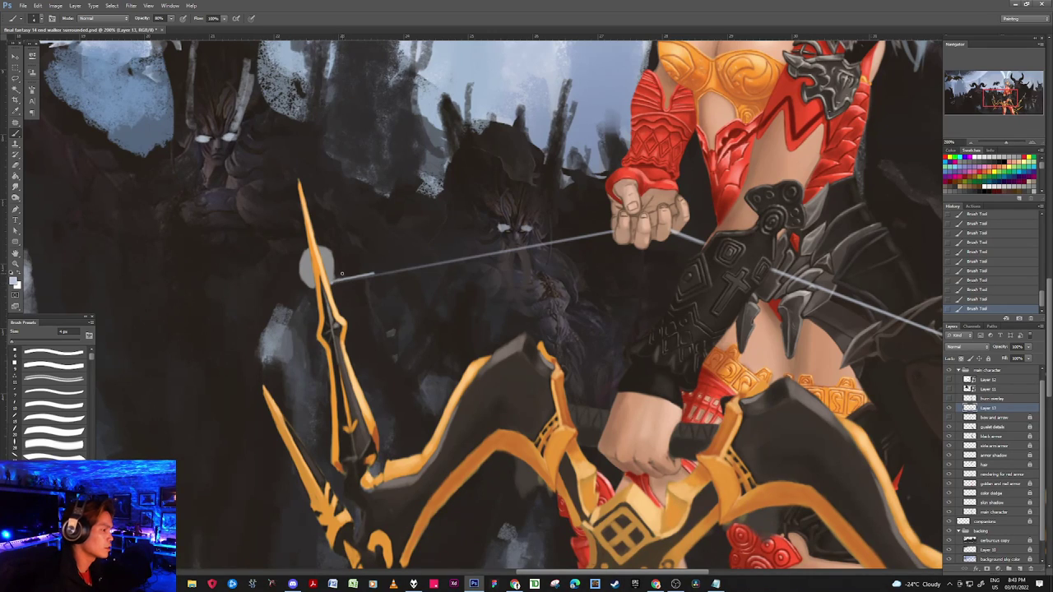
mouse_move(347, 281)
mouse_down()
mouse_move(373, 271)
mouse_move(343, 274)
mouse_move(424, 273)
mouse_move(608, 231)
mouse_move(456, 246)
mouse_move(380, 269)
mouse_move(511, 247)
mouse_move(526, 226)
mouse_up()
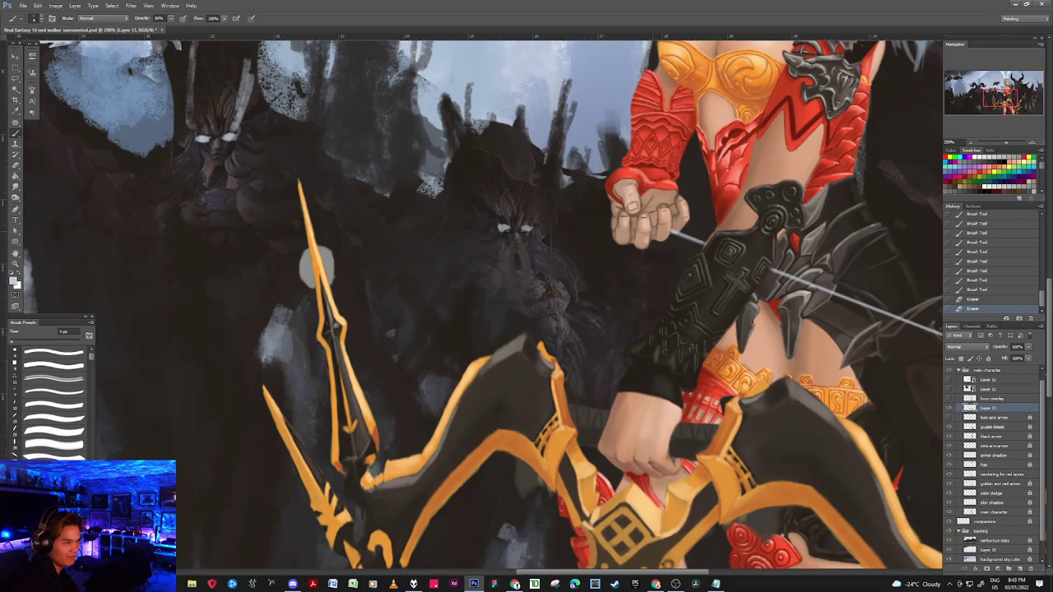
Step: Continue the light grey bowstring through the archer's raised hand with short 4 px strokes and erase the excess over the fingers
drag(670, 232, 662, 232)
drag(663, 232, 651, 232)
drag(655, 232, 643, 233)
drag(645, 233, 637, 234)
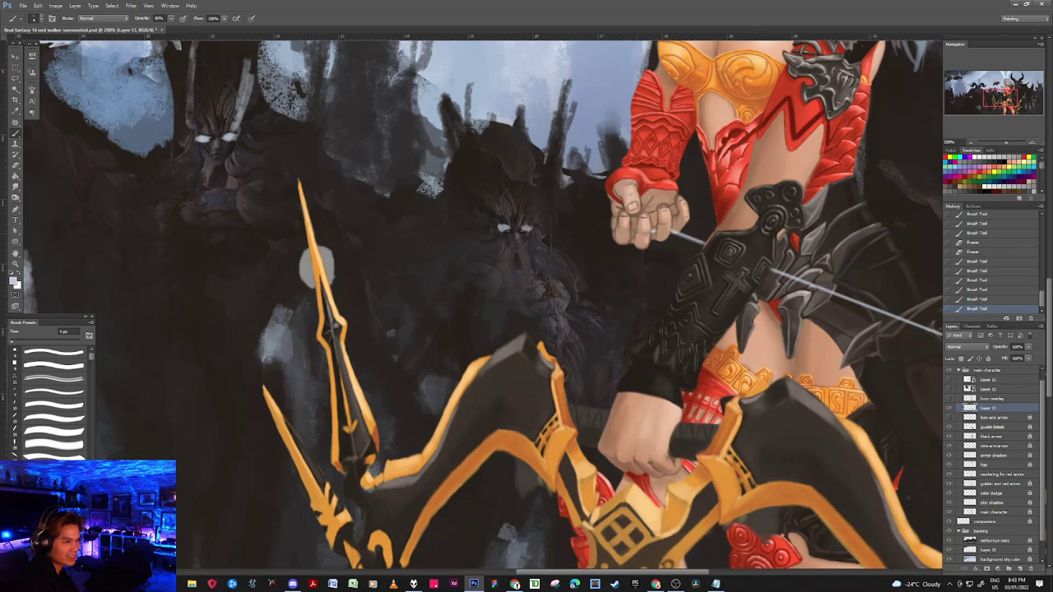
click(636, 234)
click(635, 234)
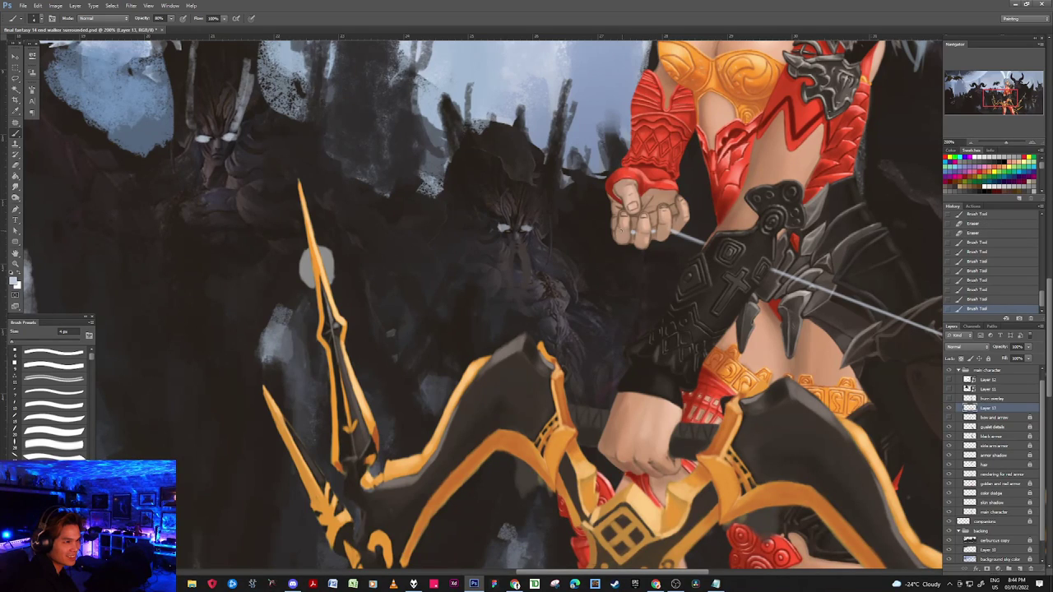
click(649, 222)
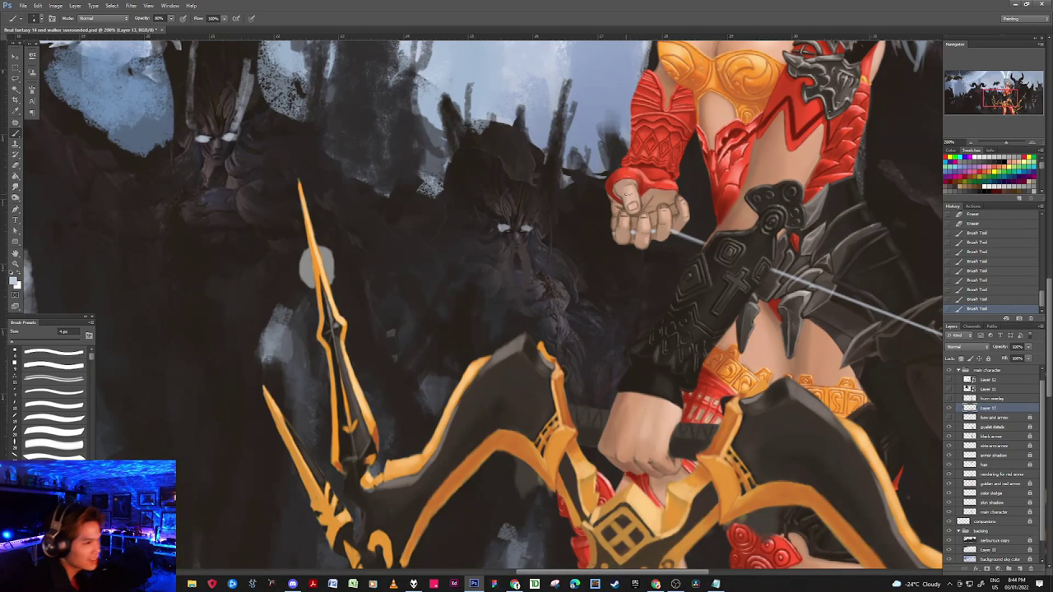
key(e)
click(635, 229)
click(650, 226)
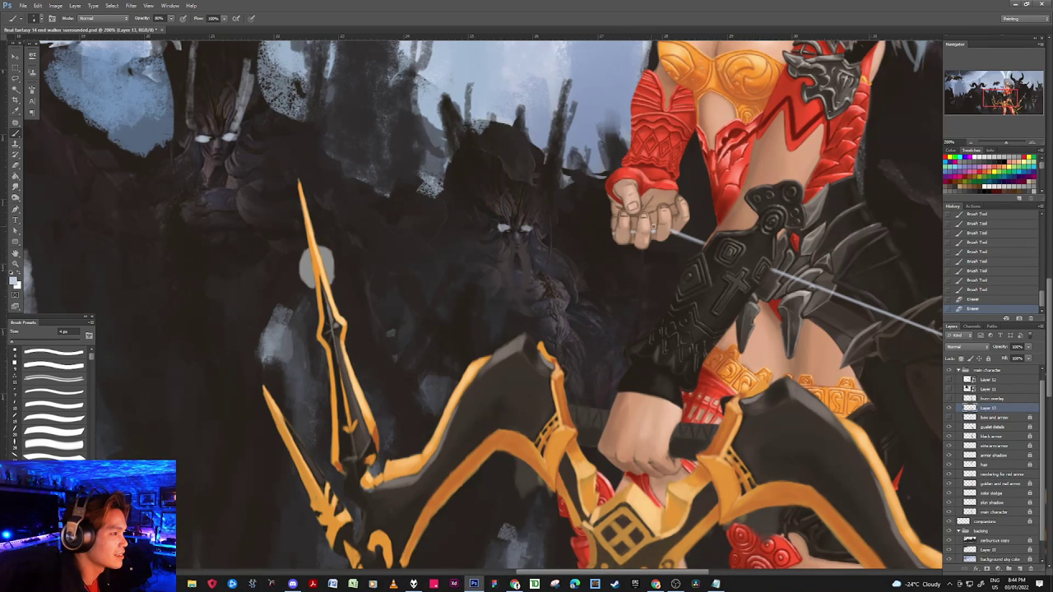
Step: Erase the remaining excess bowstring over the raised hand's fingers and save the painting
click(654, 228)
click(647, 232)
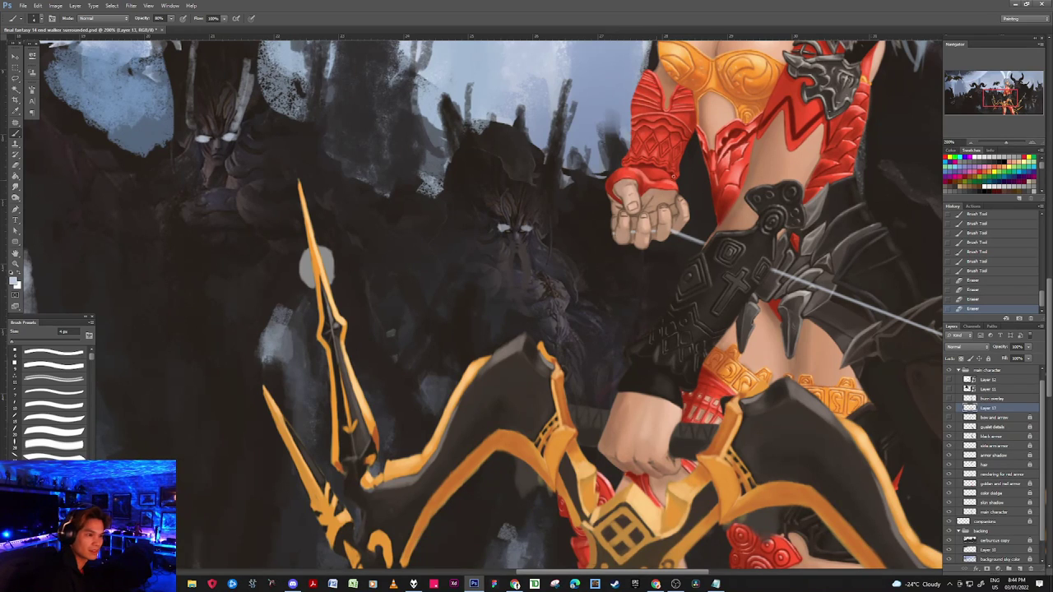
key(ctrl+s)
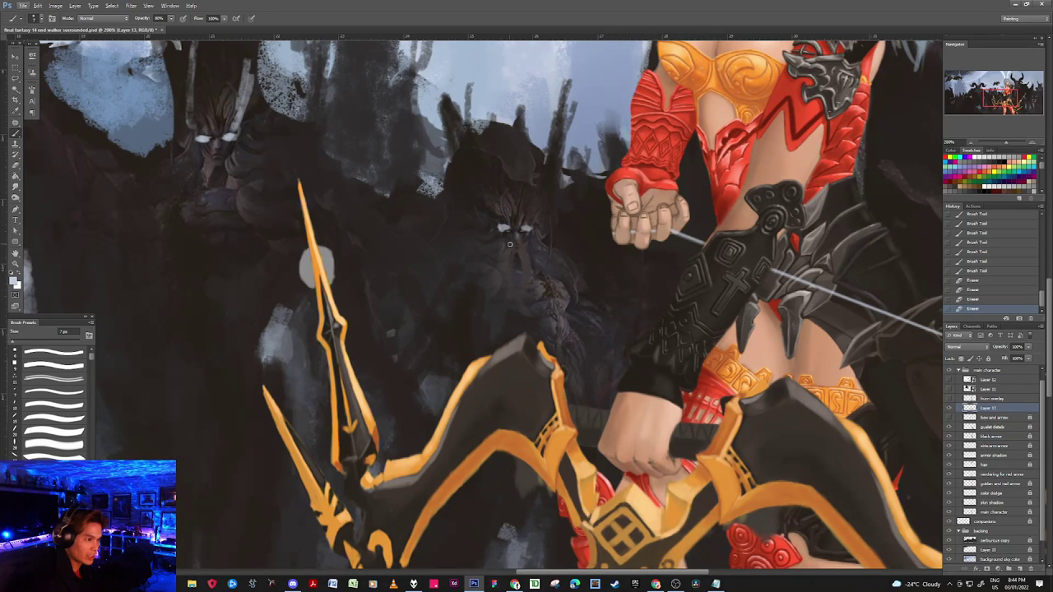
click(556, 244)
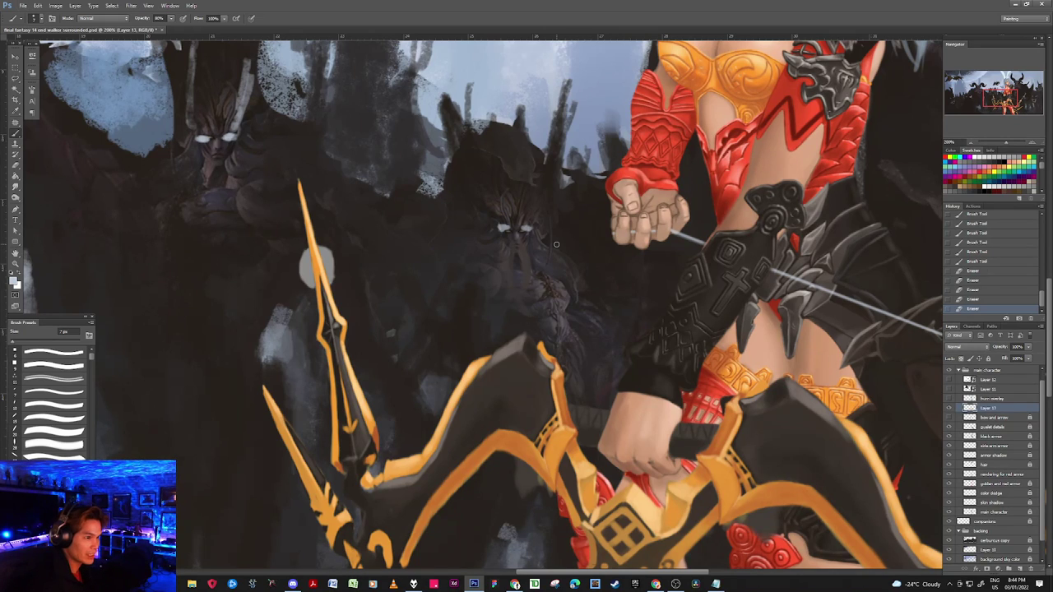
Step: Sample the bowstring's light grey and paint short 4 px strokes of string between the raised hand's fingers
alt+click(683, 234)
alt+click(558, 54)
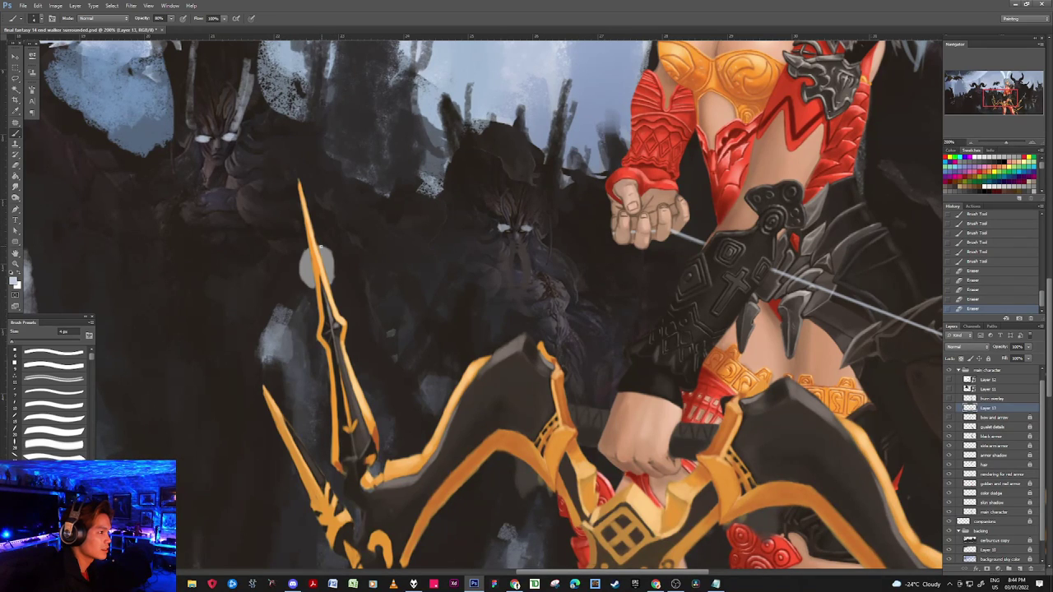
drag(661, 233, 650, 234)
drag(630, 233, 615, 237)
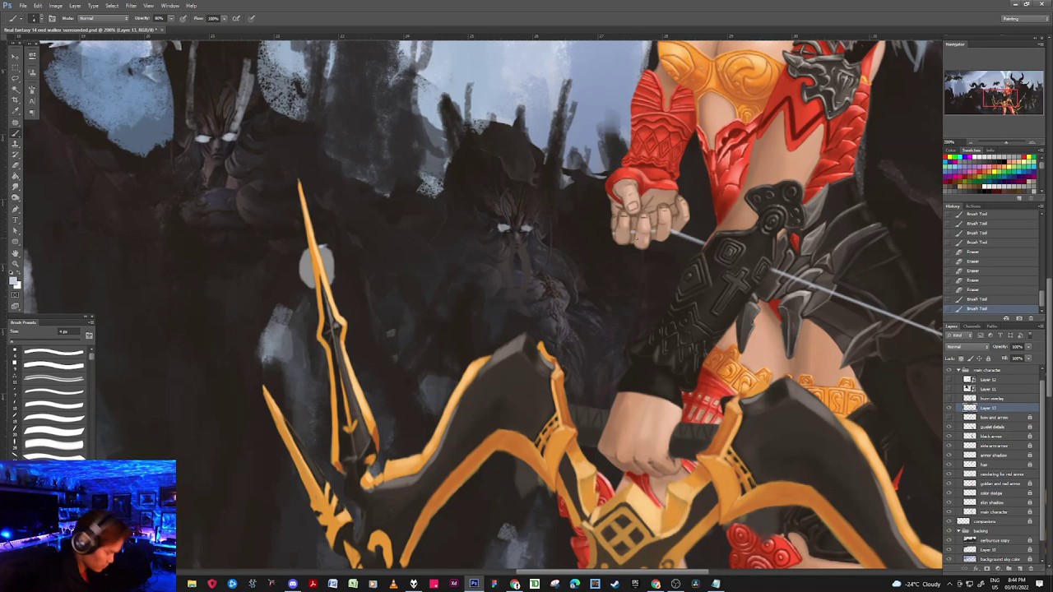
Step: Draw two straight light grey 4 px bowstrings from the raised hand to the upper and lower edges of the left limb's disc
shift+click(323, 245)
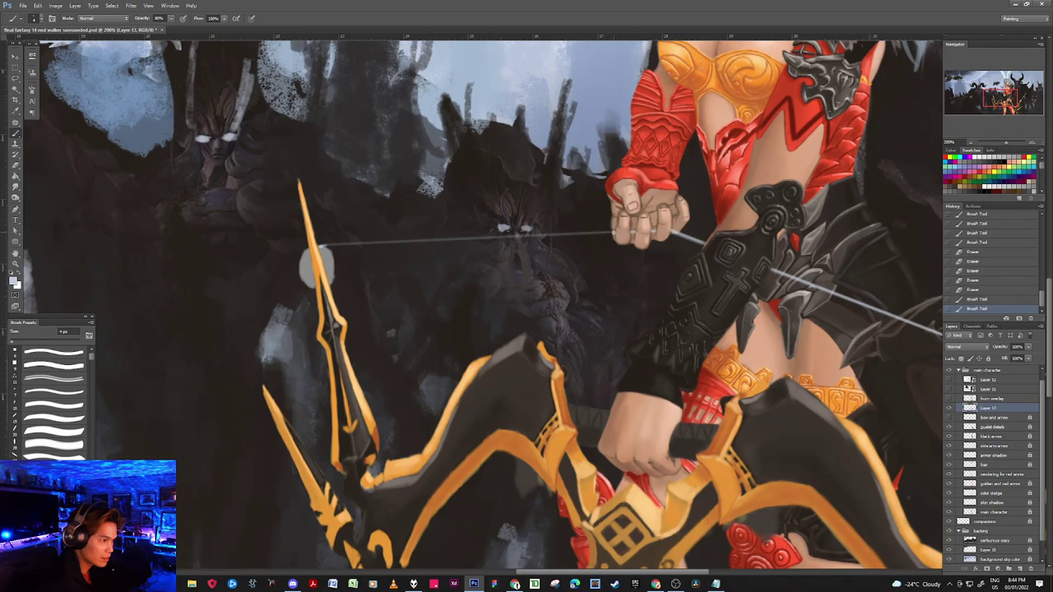
drag(616, 233, 586, 232)
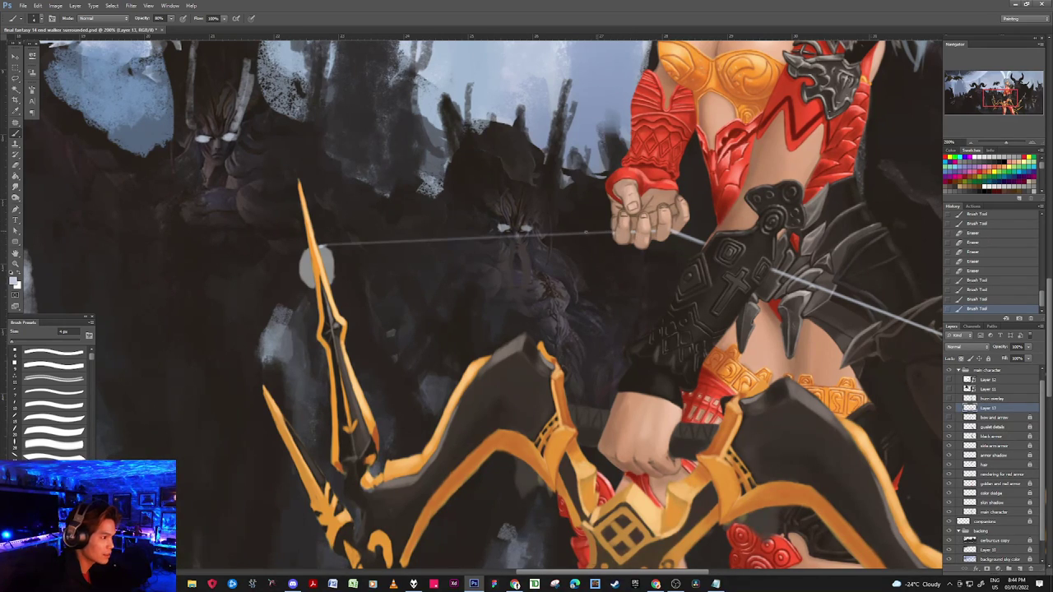
shift+click(321, 245)
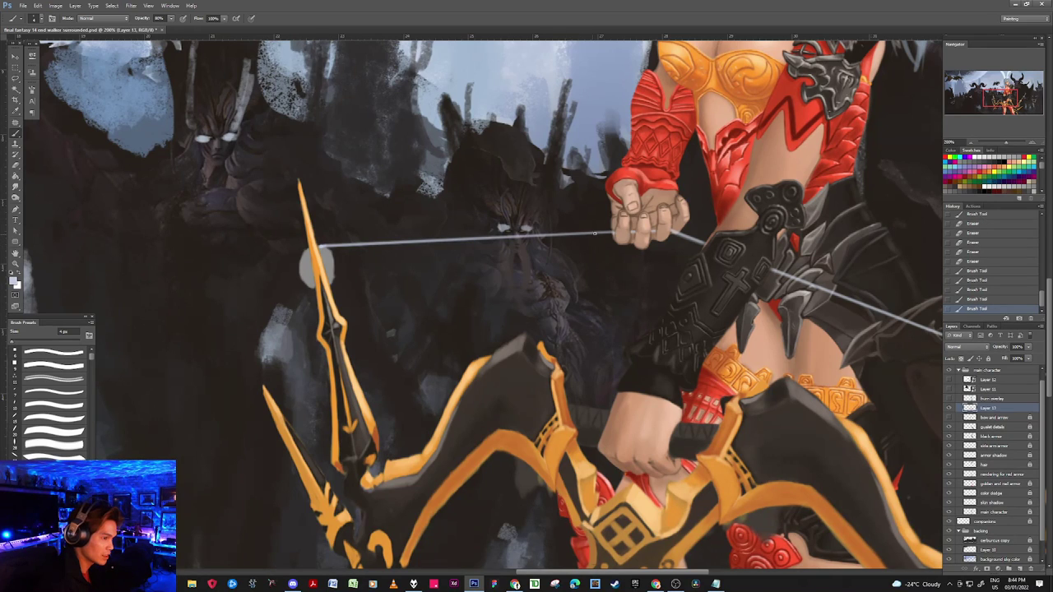
drag(324, 245, 387, 243)
drag(469, 240, 524, 238)
drag(333, 283, 610, 233)
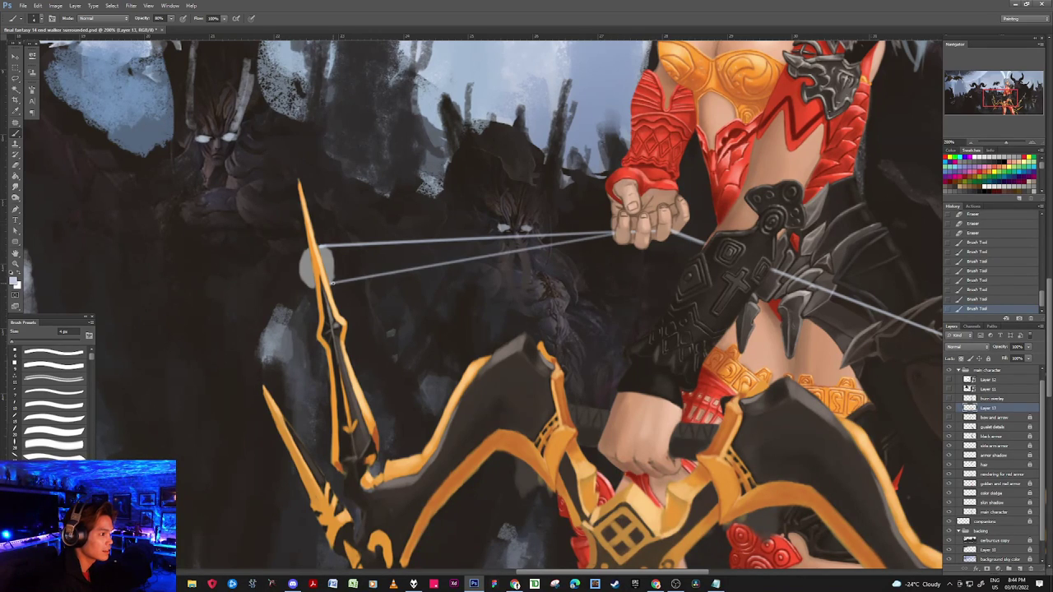
shift+click(331, 283)
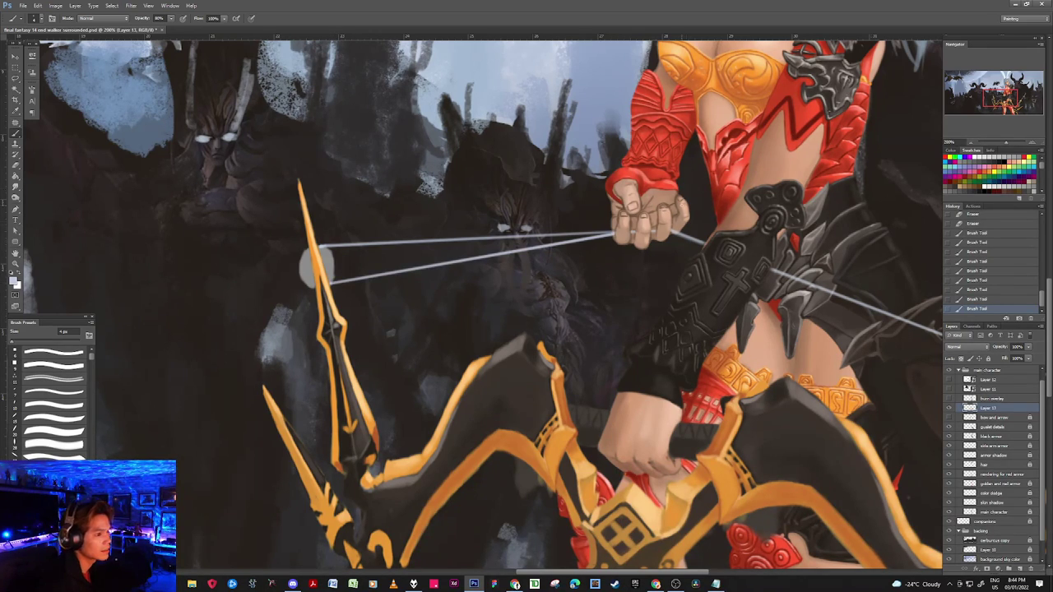
Step: Draw a second straight light grey bowstring from the raised hand to the right limb's disc and erase it over the black forearm armour
drag(773, 279, 503, 305)
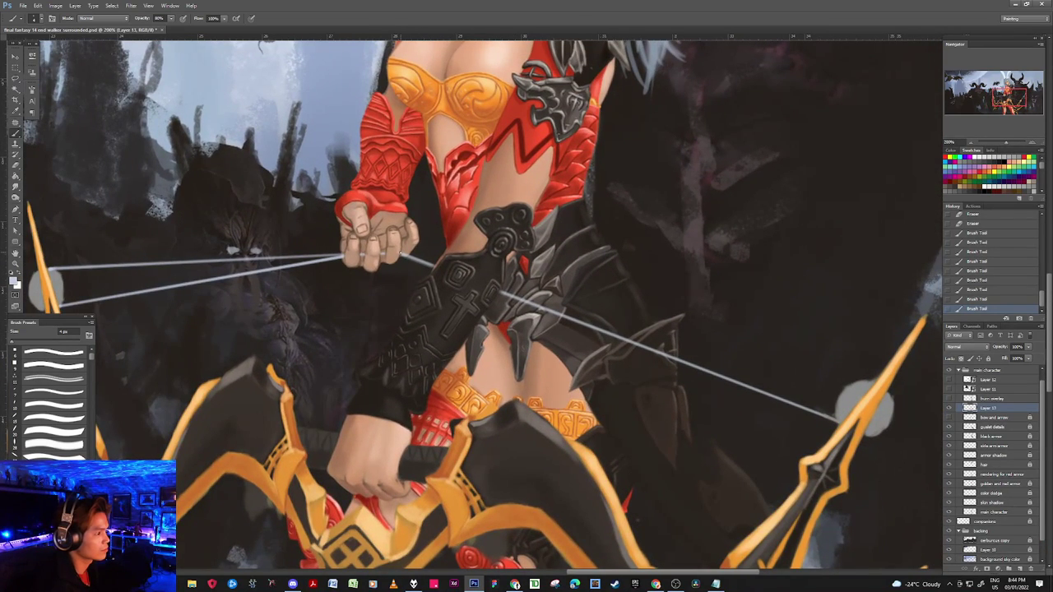
click(401, 254)
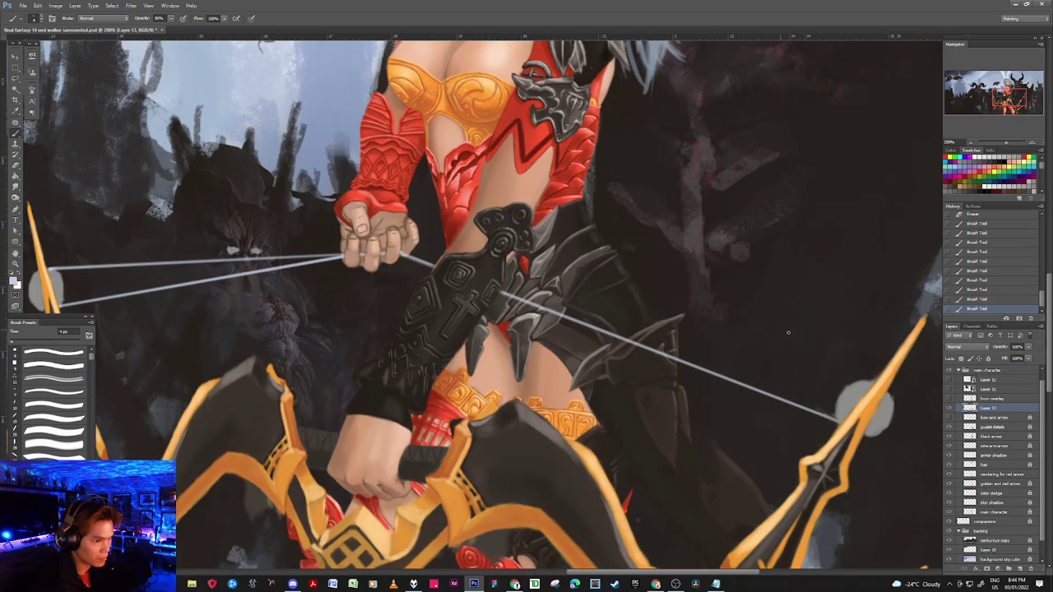
shift+click(868, 380)
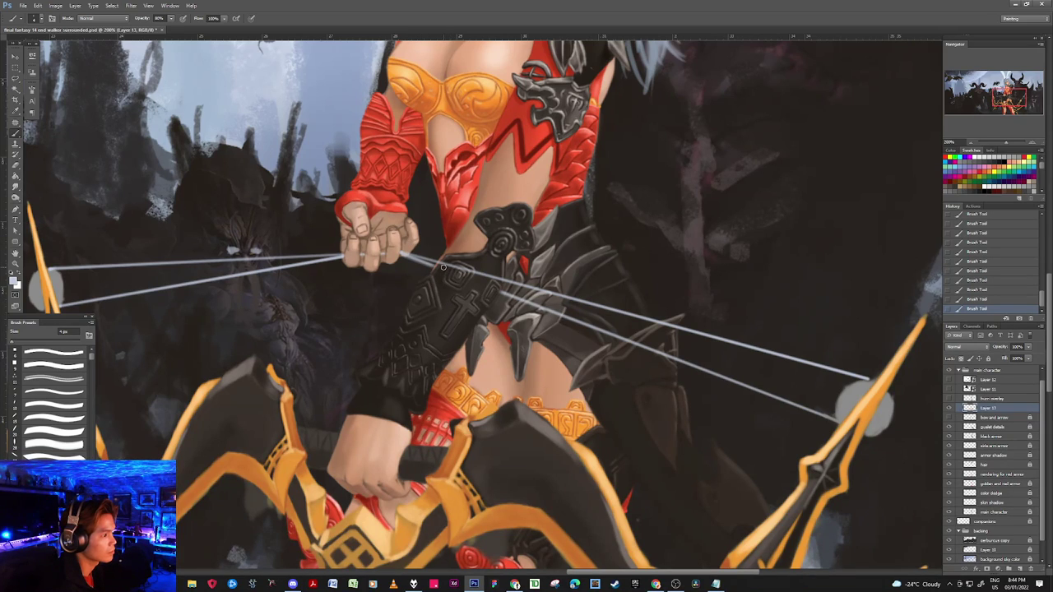
drag(440, 264, 500, 278)
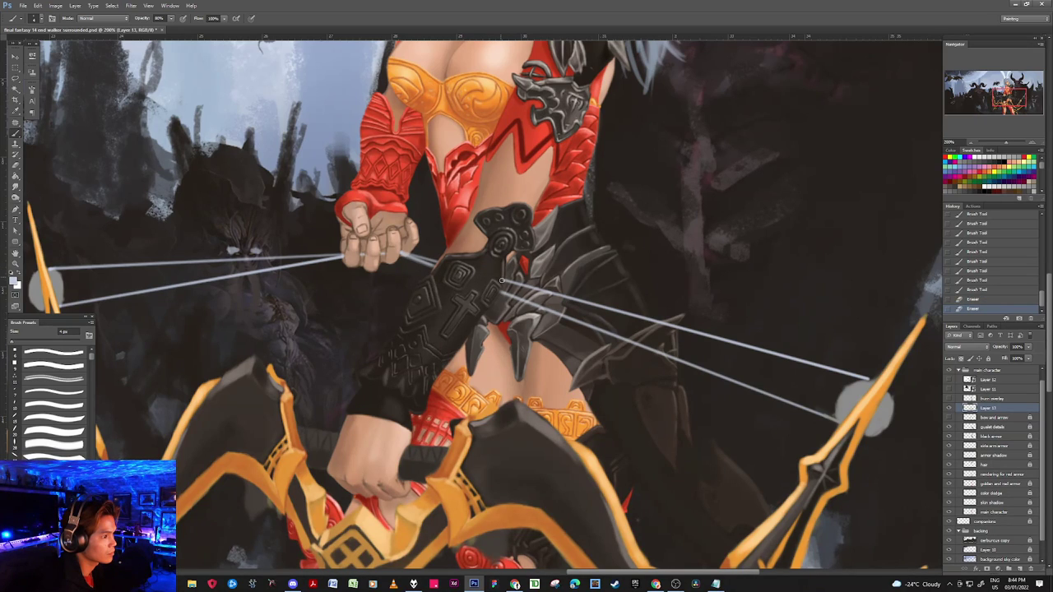
drag(502, 280, 494, 290)
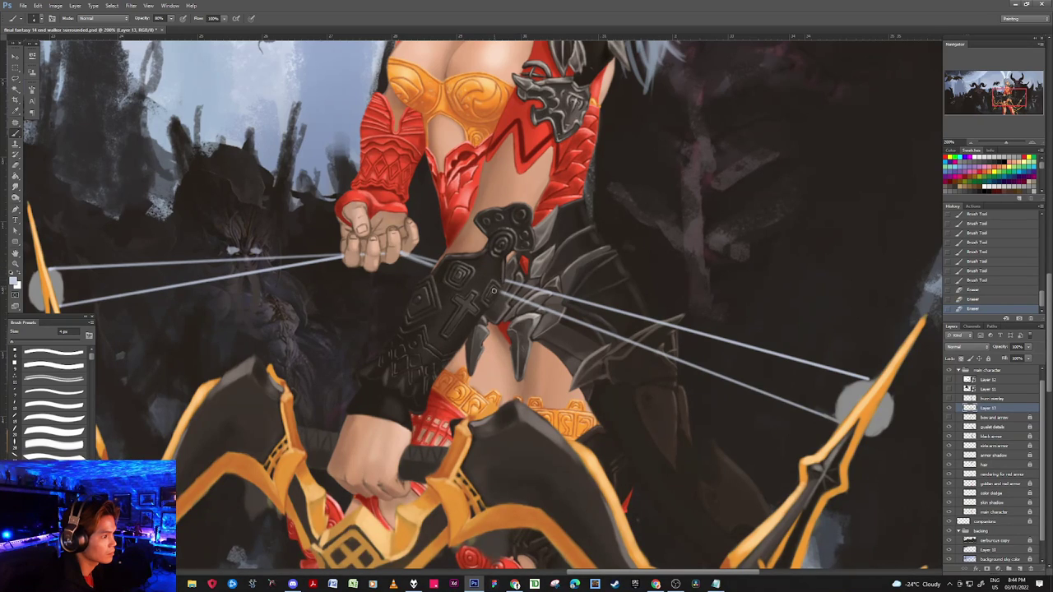
drag(482, 254, 488, 247)
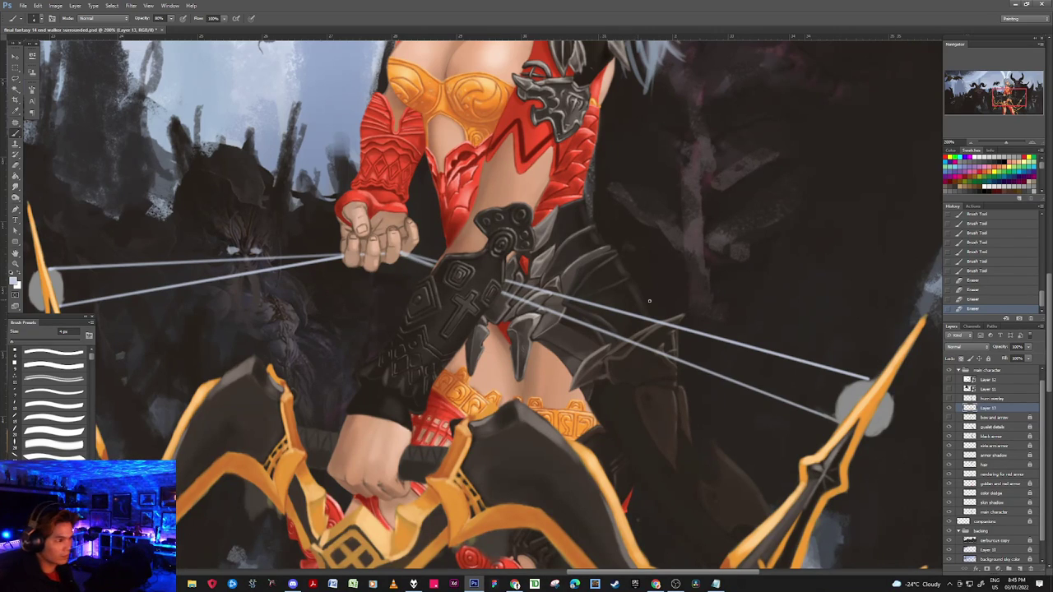
Step: Show the "bow and arrow" layer with the old brown bow and raise its opacity to 100%
scroll(667, 287, down, 3)
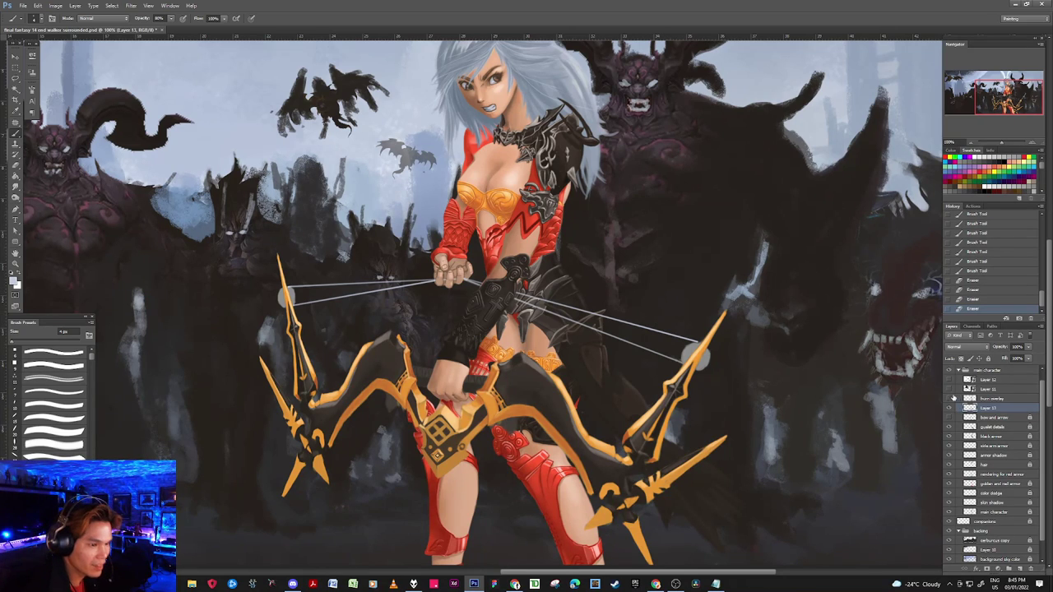
click(949, 417)
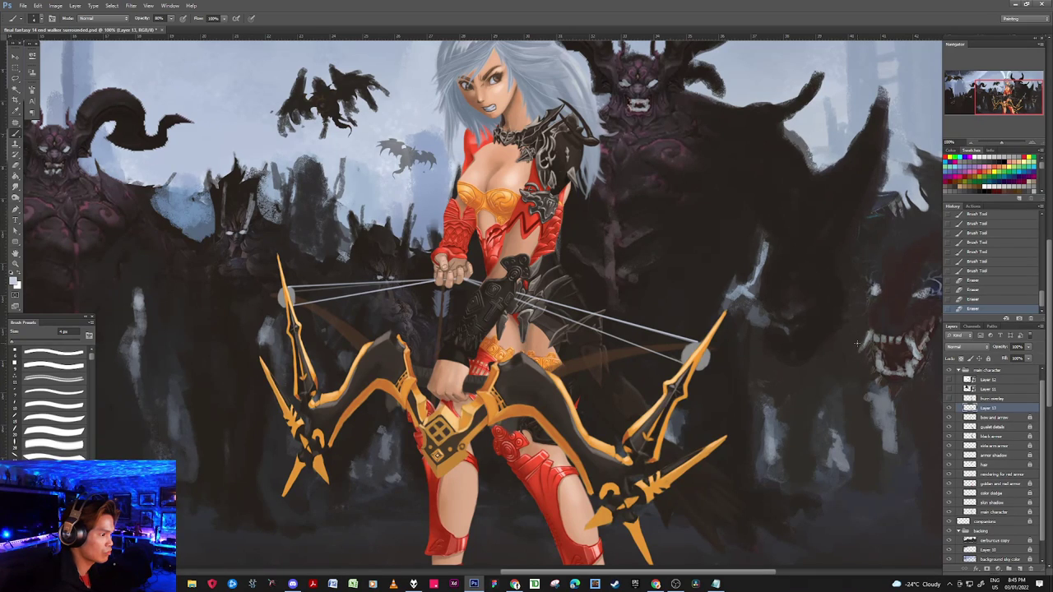
click(1010, 420)
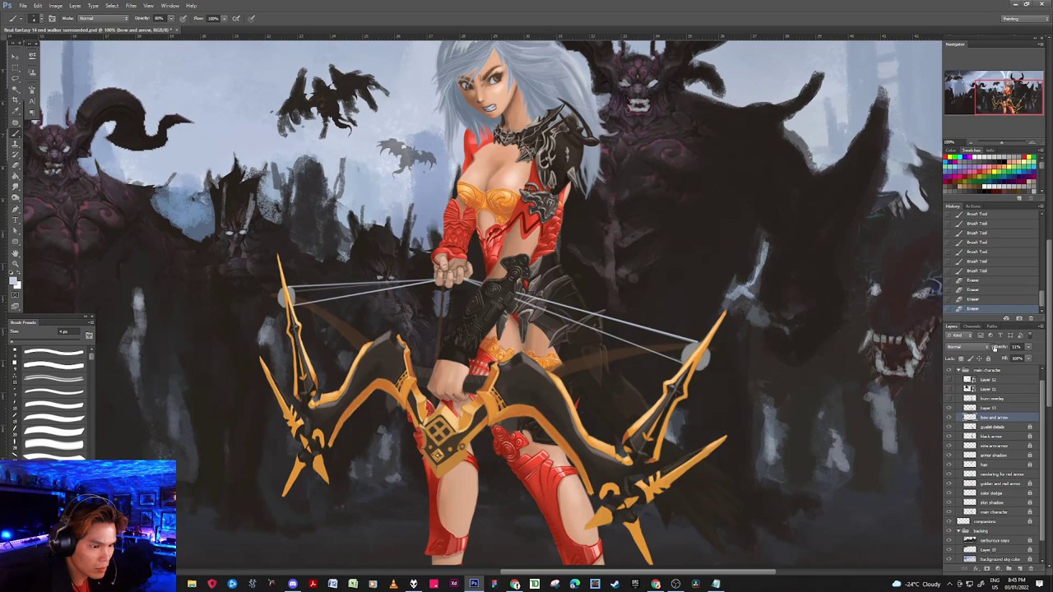
drag(993, 348, 1036, 355)
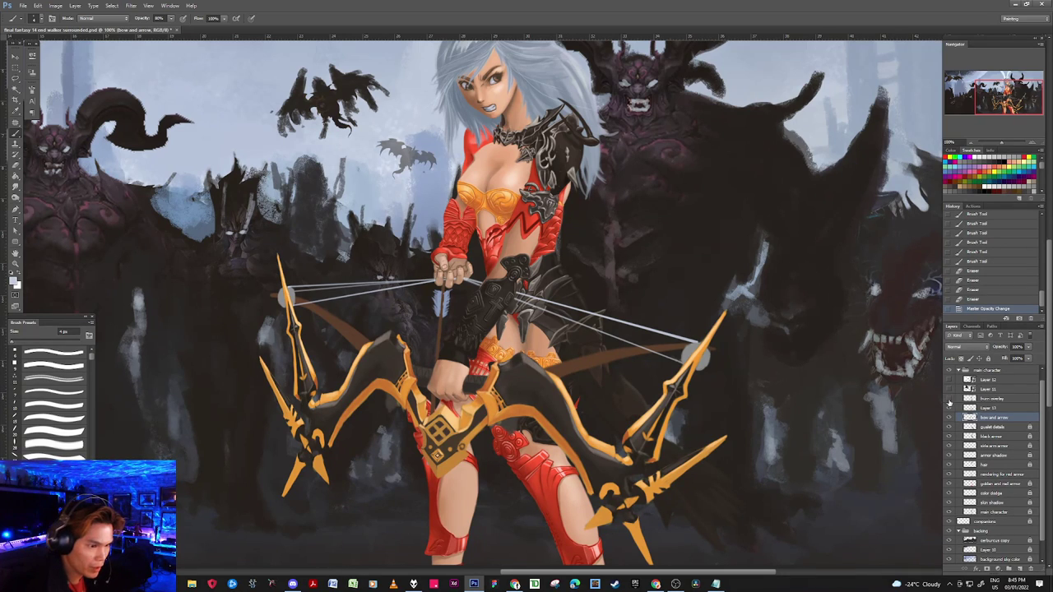
Step: Rename Layer 13 to "real bow" and move the "bow and arrow" layer above it
double_click(988, 408)
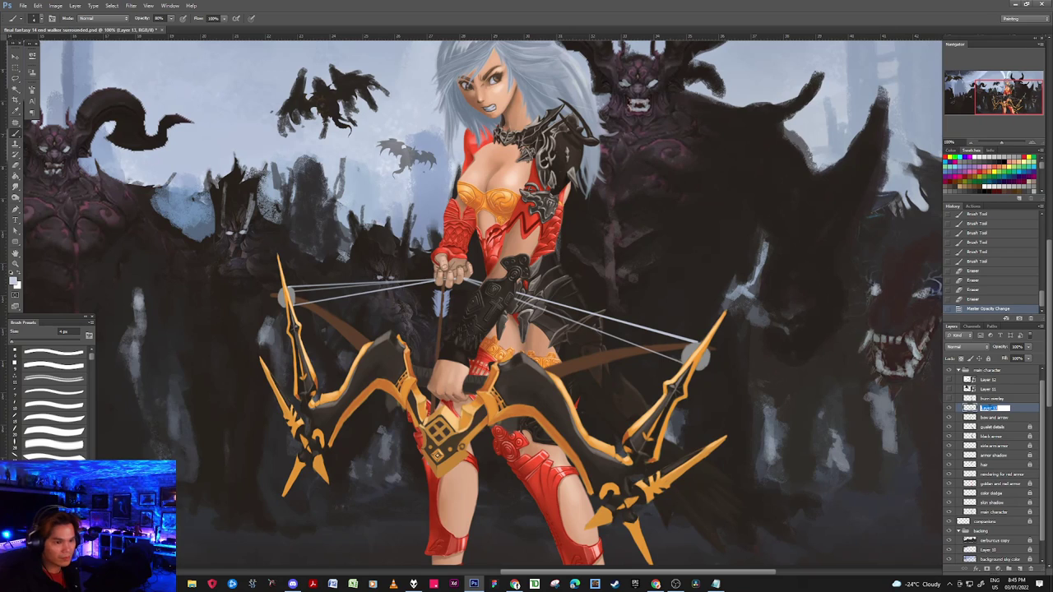
text(bow glow)
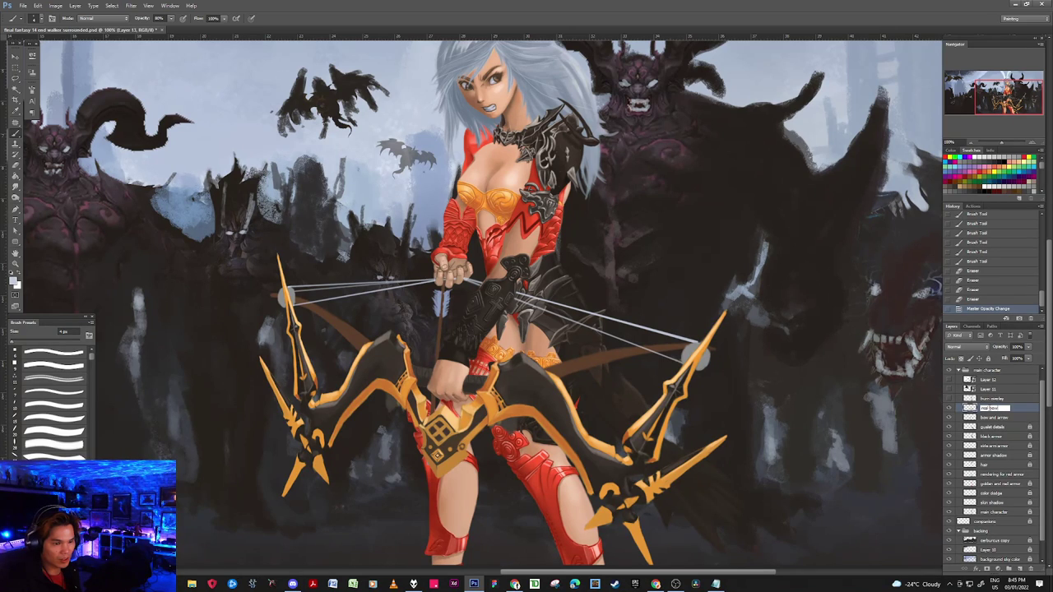
key(Return)
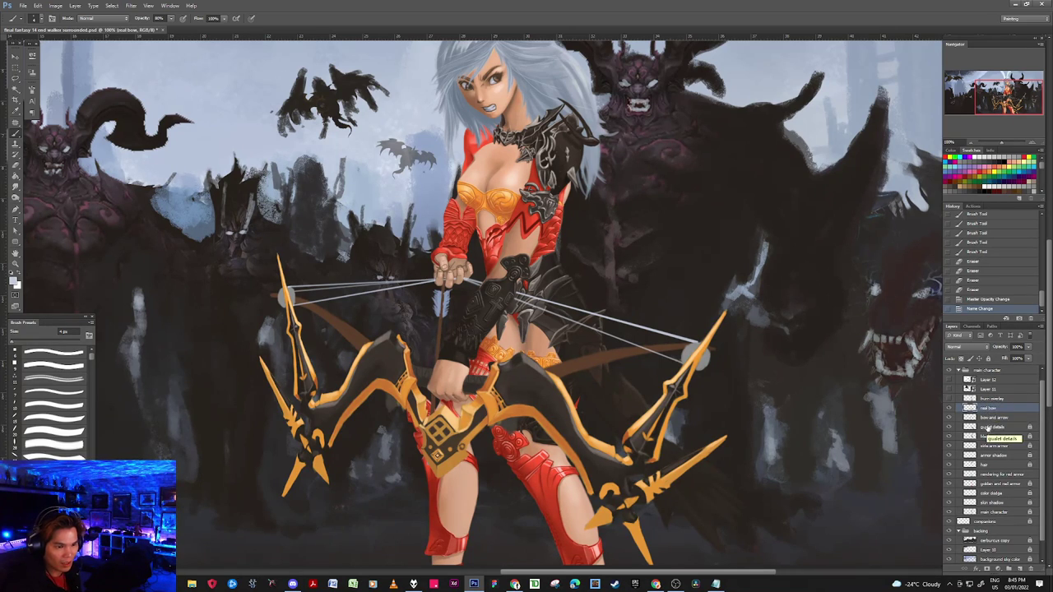
click(997, 417)
drag(998, 418, 1002, 408)
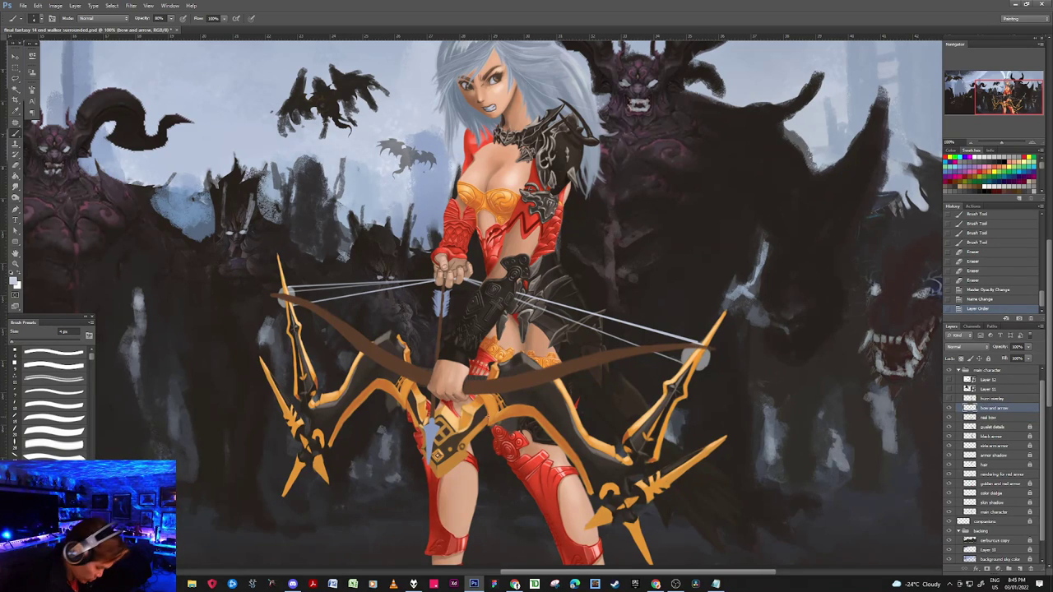
Step: Lasso and delete both halves of the old brown bow on the "bow and arrow" layer, keeping the arrow
key(l)
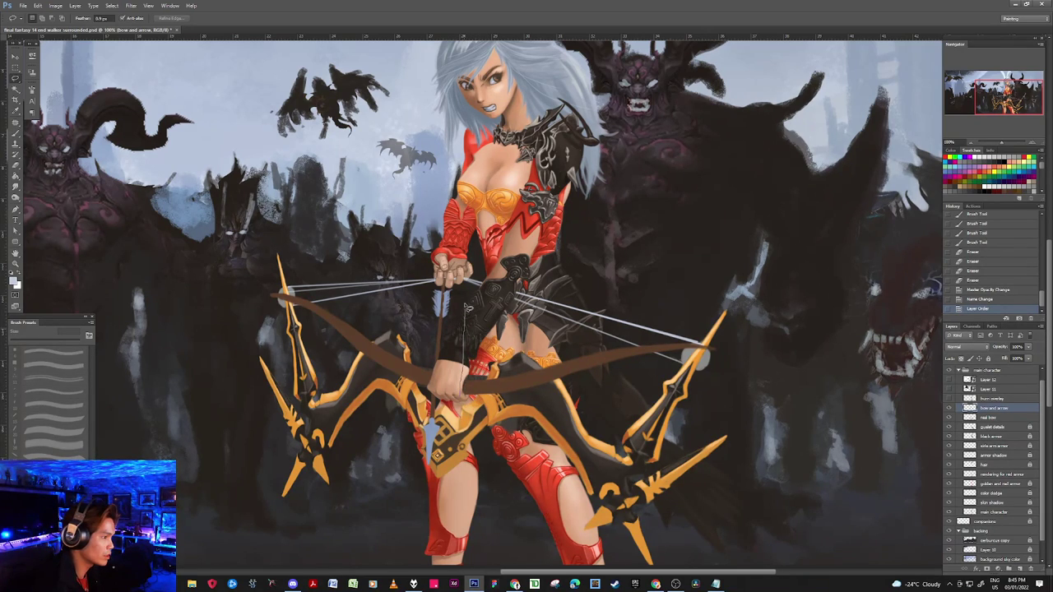
mouse_move(457, 280)
mouse_down()
mouse_move(608, 280)
mouse_move(683, 314)
mouse_move(711, 340)
mouse_move(710, 371)
mouse_move(620, 402)
mouse_move(513, 411)
mouse_move(459, 388)
mouse_up()
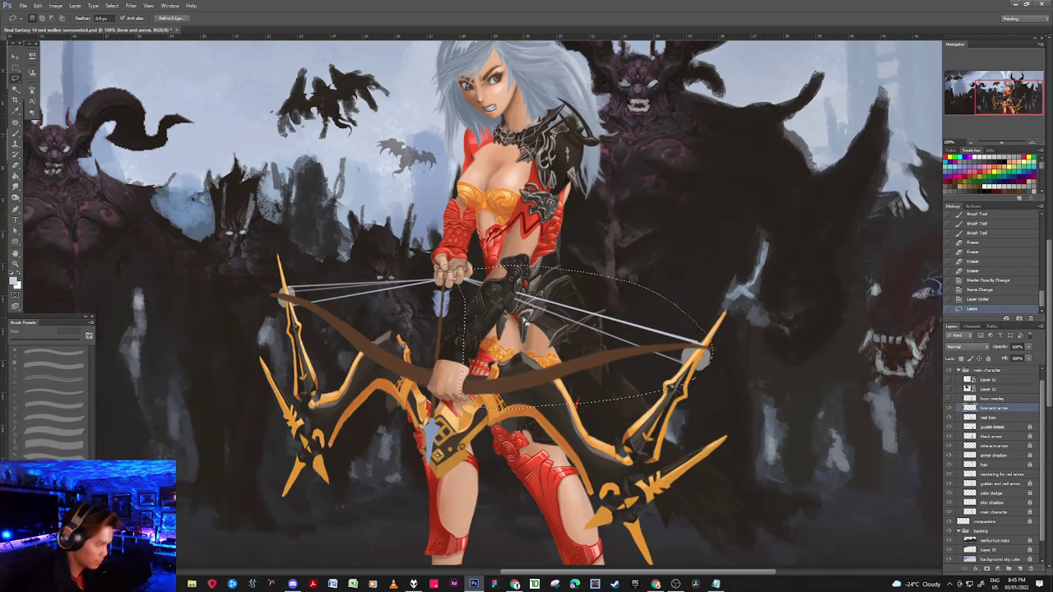
key(Delete)
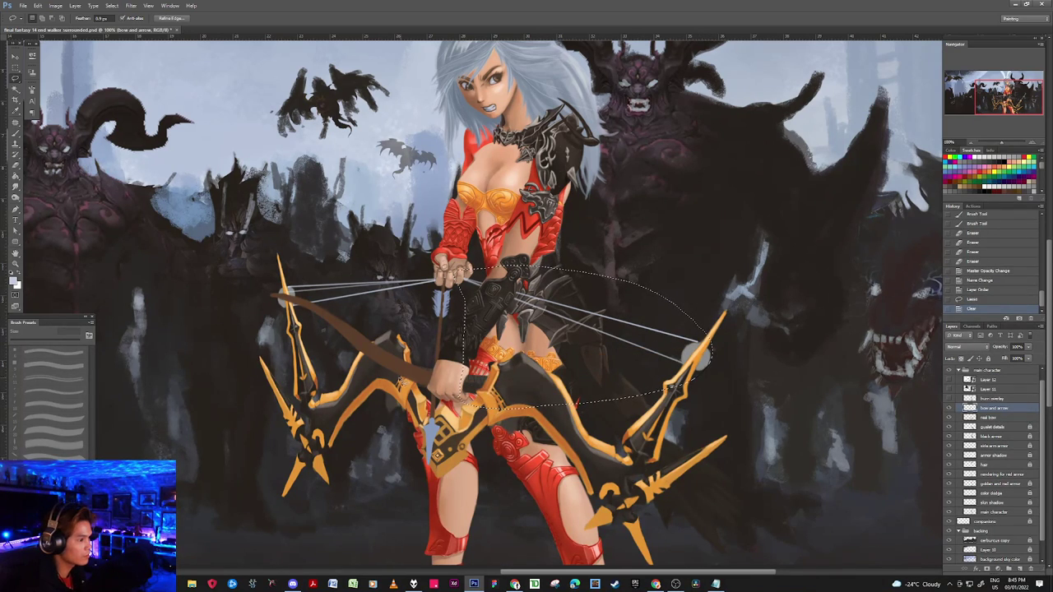
key(ctrl+d)
mouse_move(435, 384)
mouse_down()
mouse_move(435, 283)
mouse_move(421, 272)
mouse_move(287, 255)
mouse_move(248, 306)
mouse_move(300, 351)
mouse_move(428, 400)
mouse_up()
key(Delete)
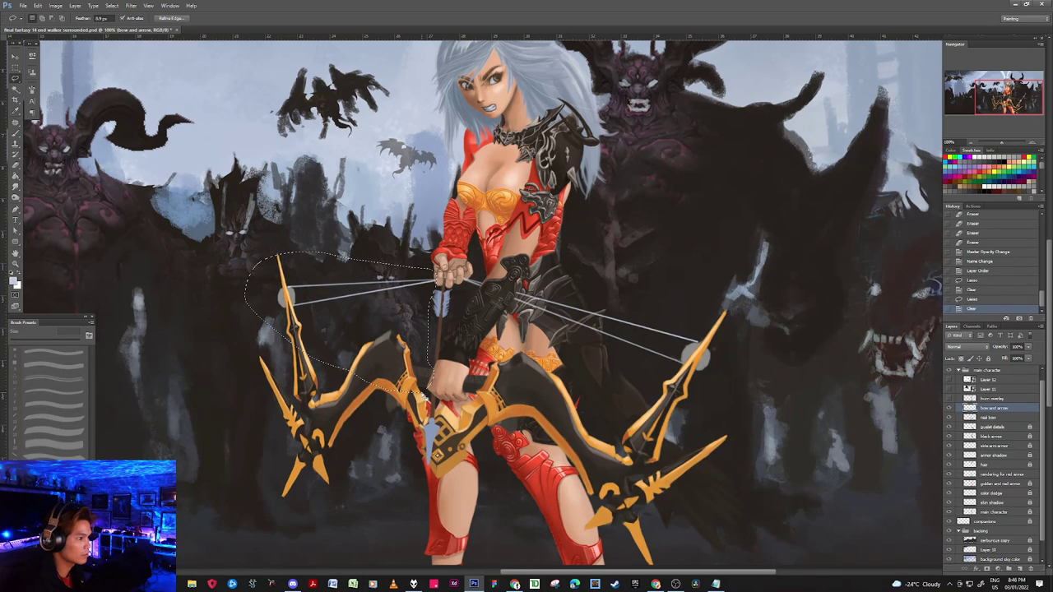
key(ctrl+d)
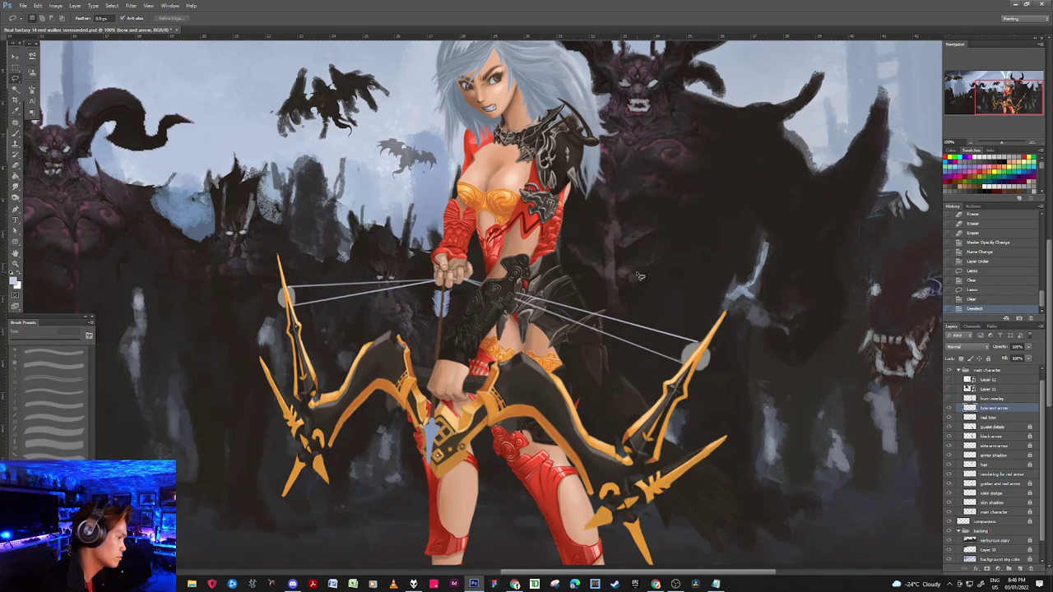
Step: Show the bow reference image on Layer 11 again and compare it with the painted bow
click(950, 389)
drag(301, 238, 600, 312)
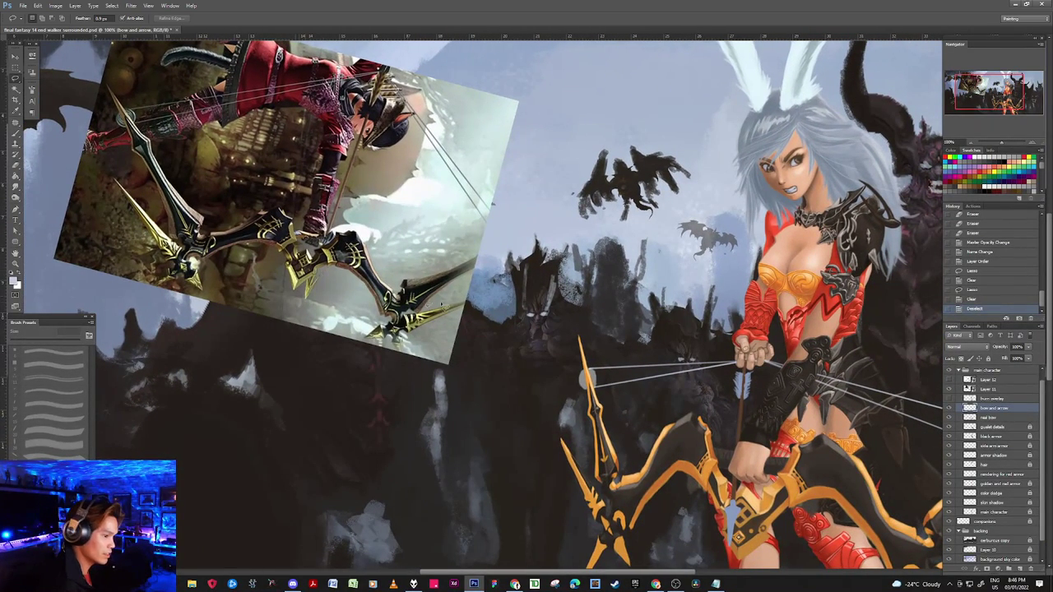
drag(716, 337, 706, 179)
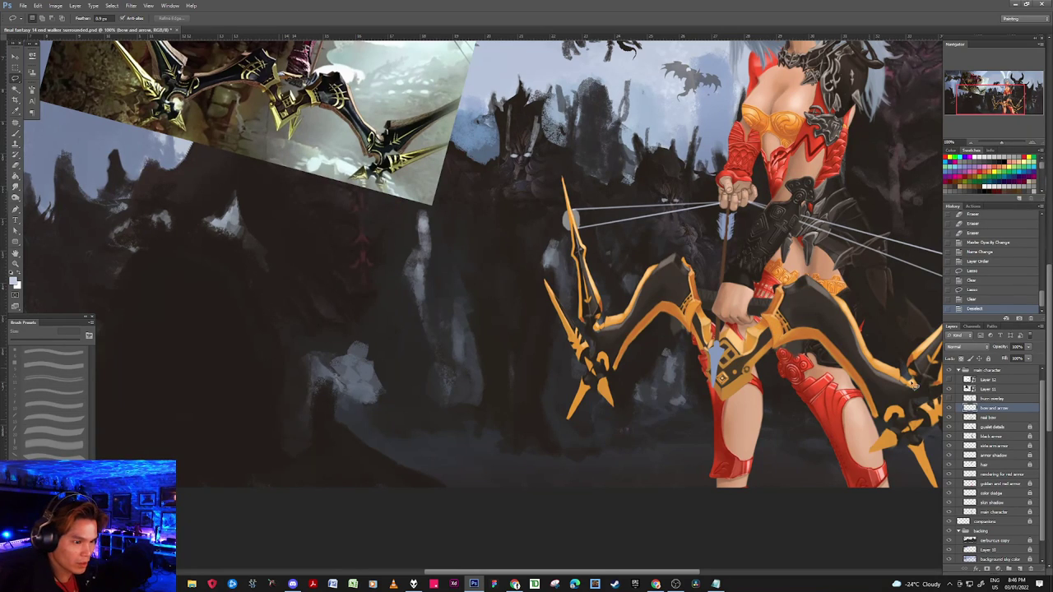
Step: Rename the "bow and arrow" layer to "arrow" and view the whole reference image
double_click(993, 409)
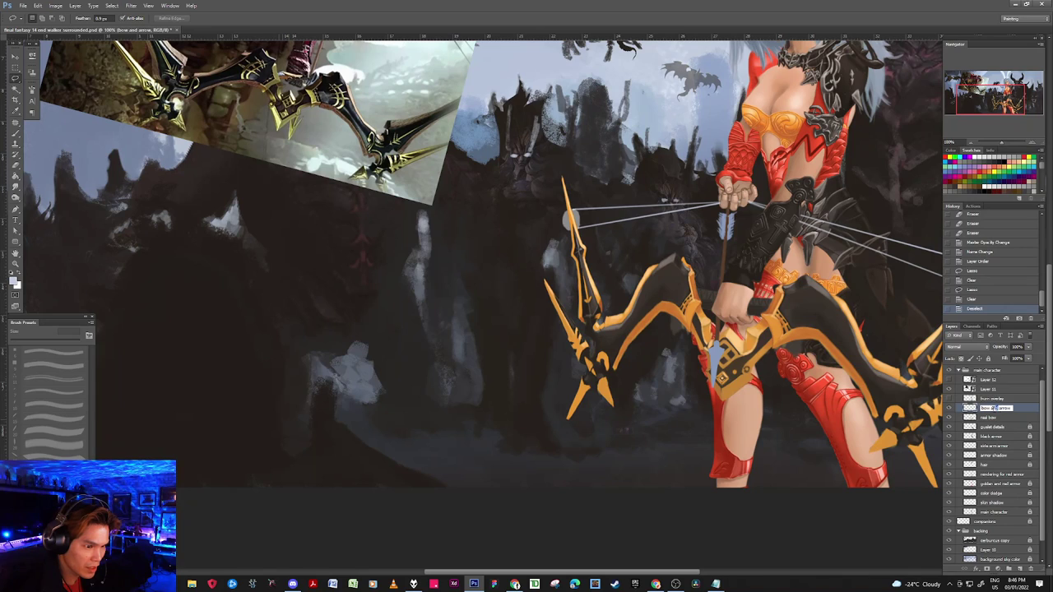
text(arrow)
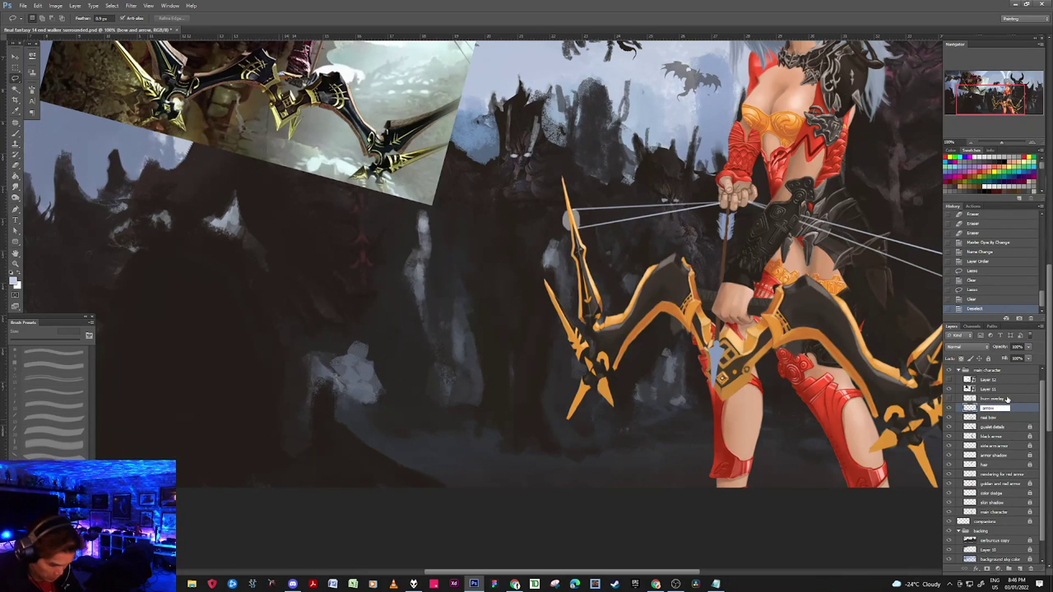
key(Return)
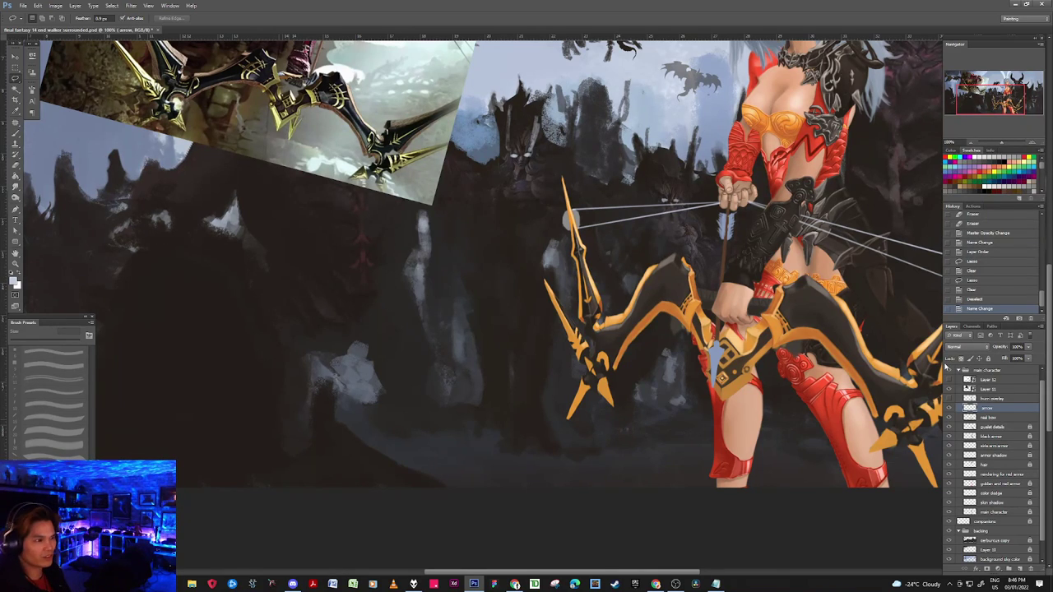
drag(553, 304, 727, 542)
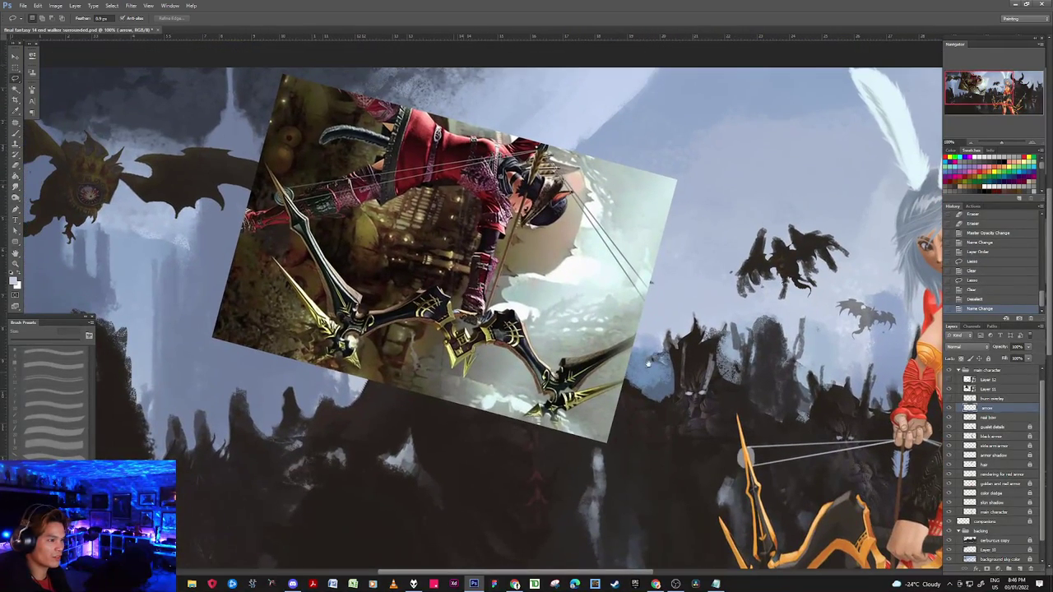
Step: Hide the bow reference image on Layer 11 to view the whole painting
drag(773, 495, 560, 300)
drag(729, 440, 590, 393)
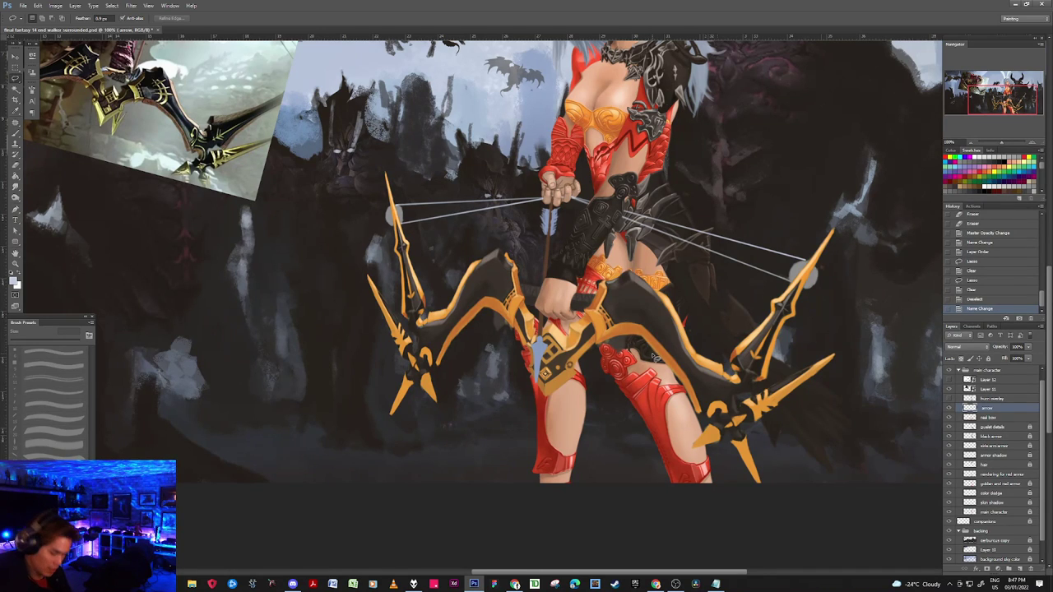
key(ctrl+minus)
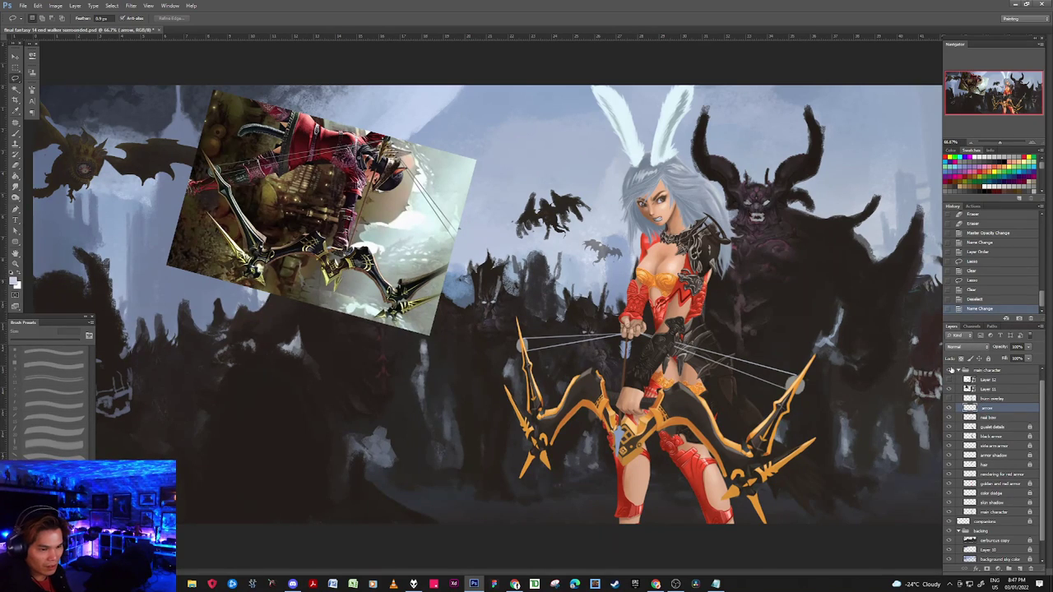
click(949, 385)
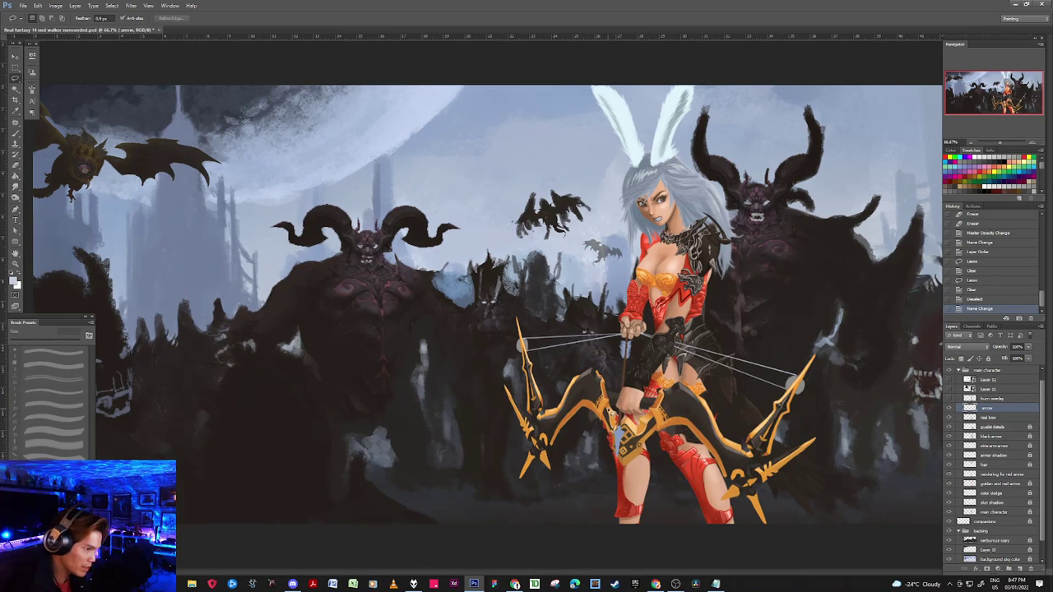
Step: Lasso the blue arrowhead on the "arrow" layer, move it down below the bow's grip beside the knee, and deselect it
drag(610, 397, 634, 408)
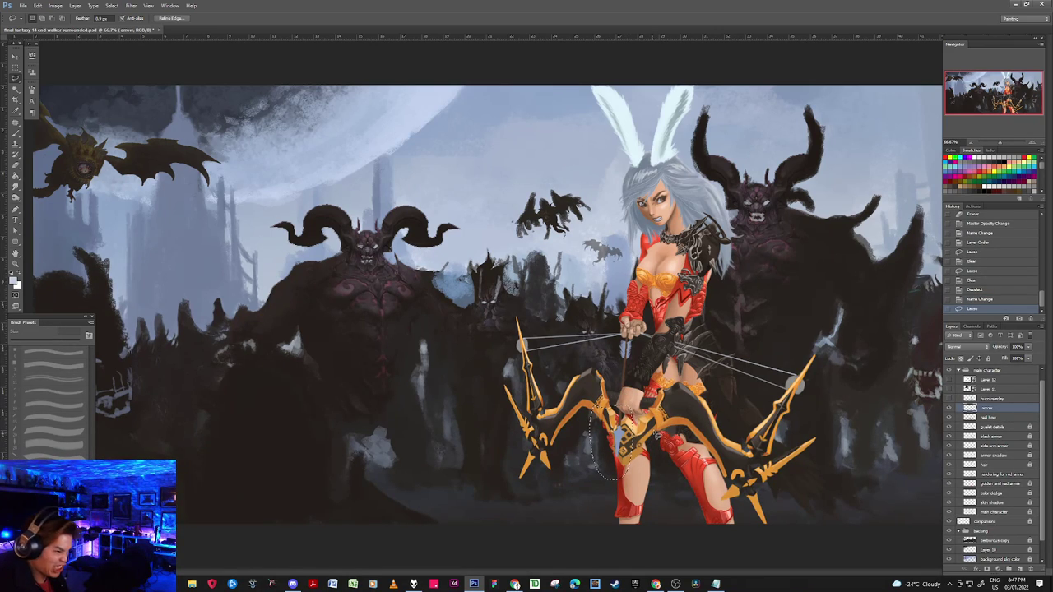
drag(619, 415, 614, 490)
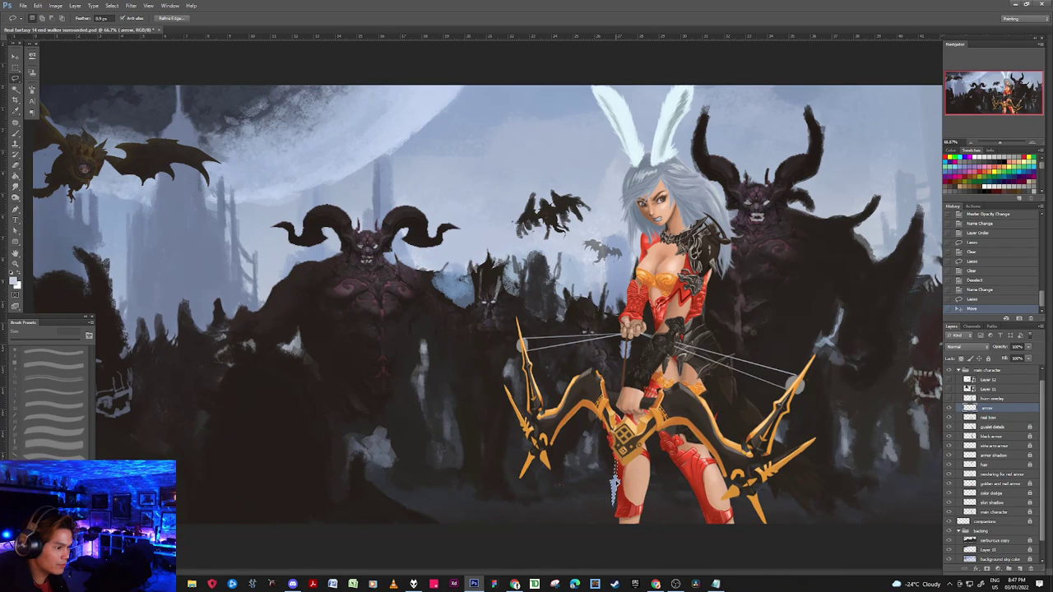
drag(615, 482, 616, 487)
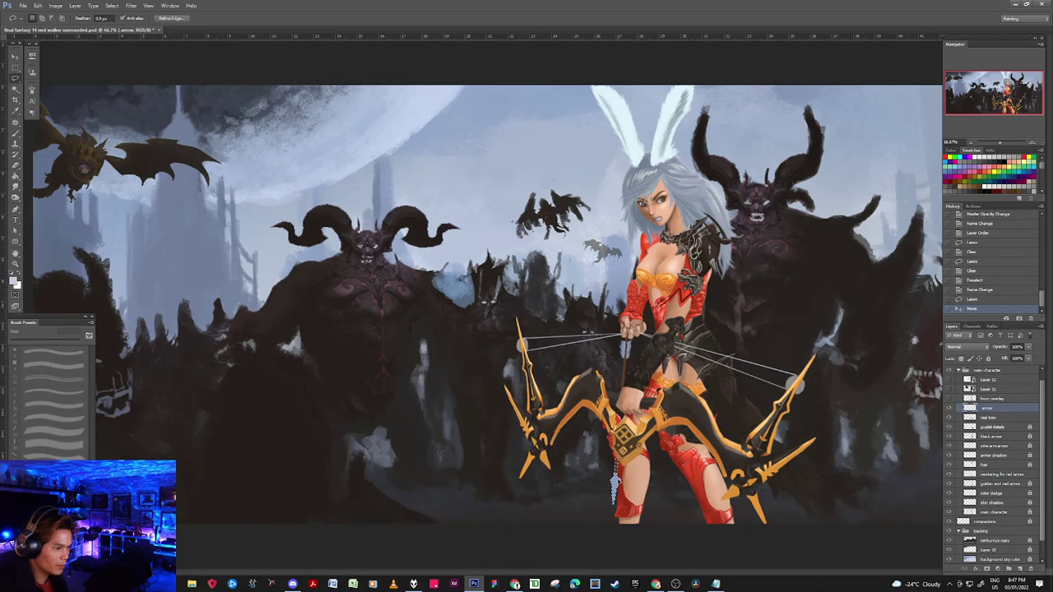
drag(615, 481, 615, 488)
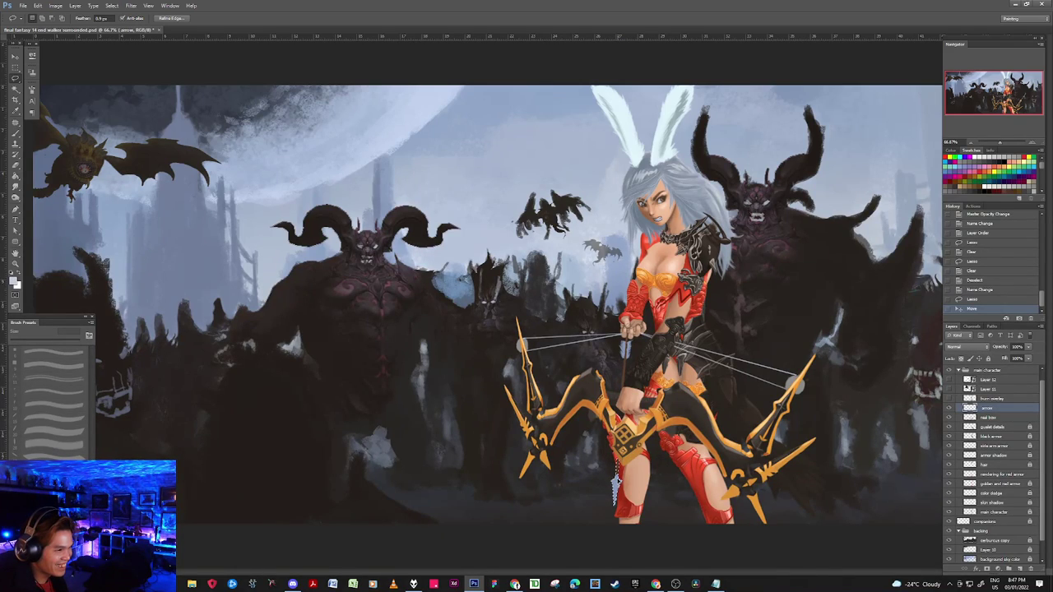
key(Return)
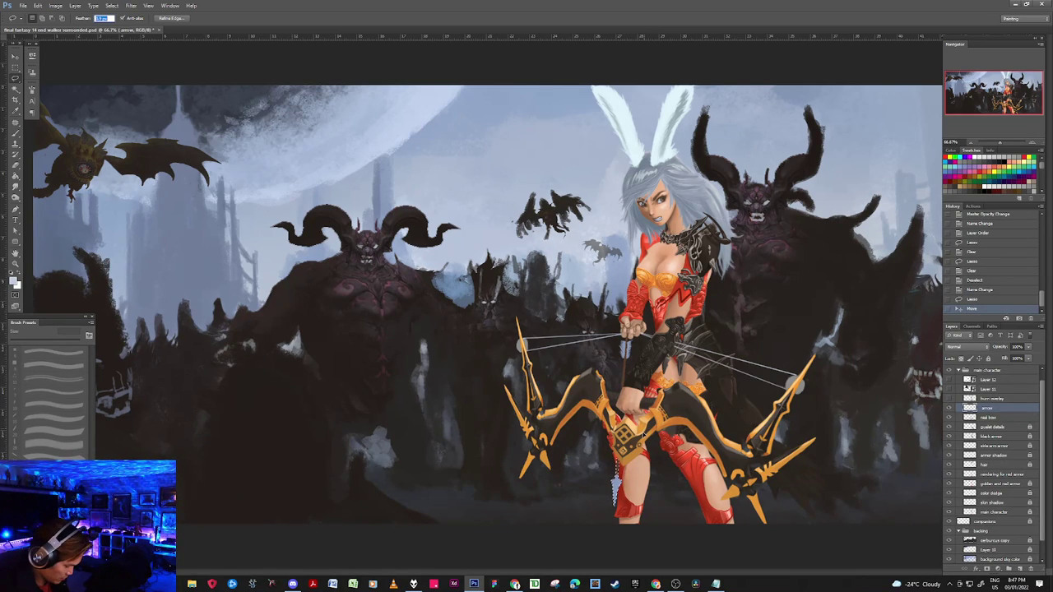
key(ctrl+d)
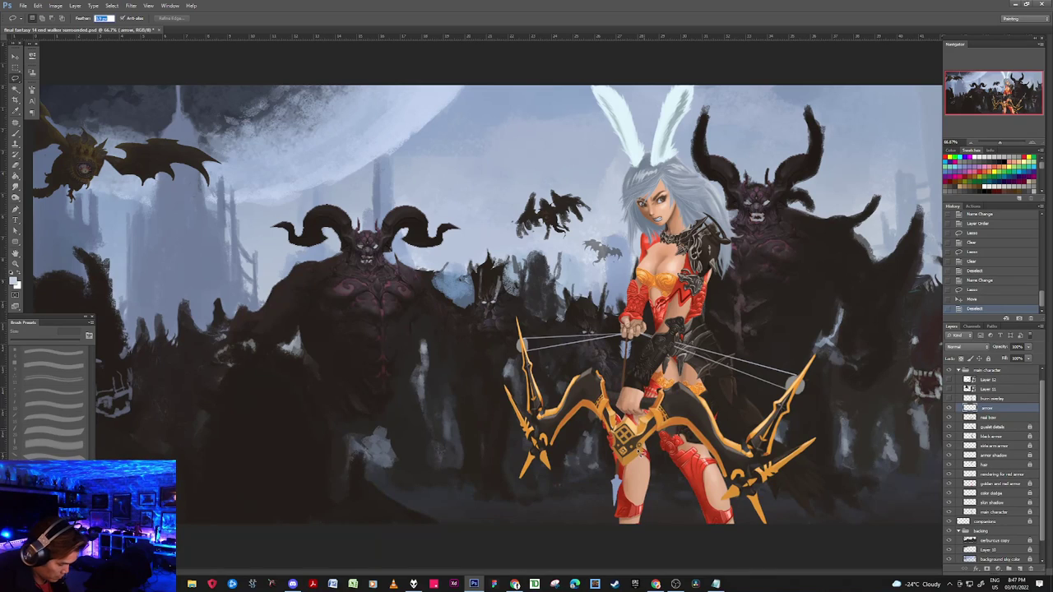
Step: Brush a dark brown shaft on the "arrow" layer between the bow's grip and the moved arrowhead
text(b)
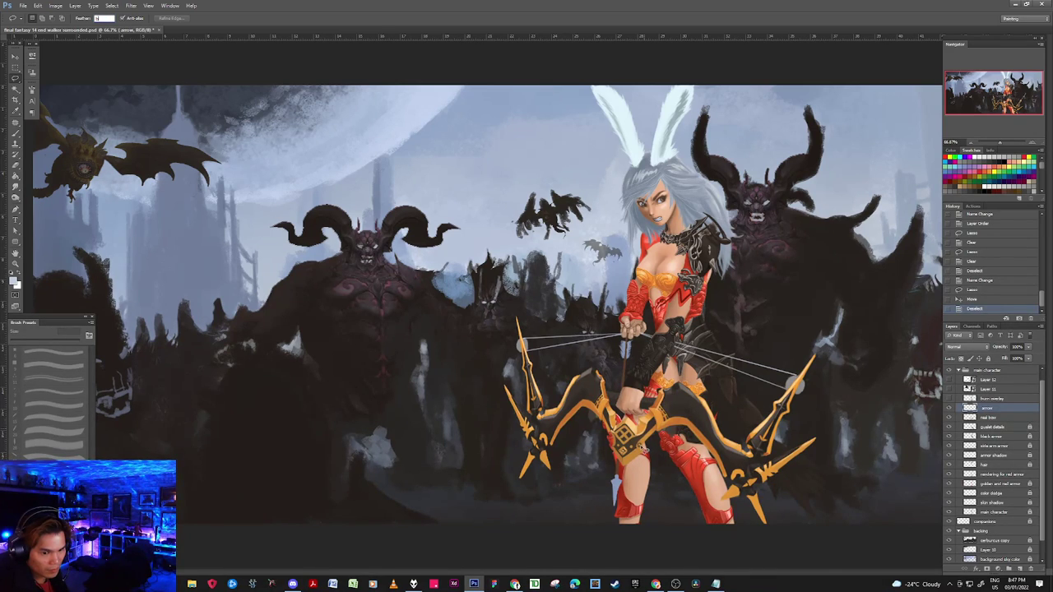
key(Return)
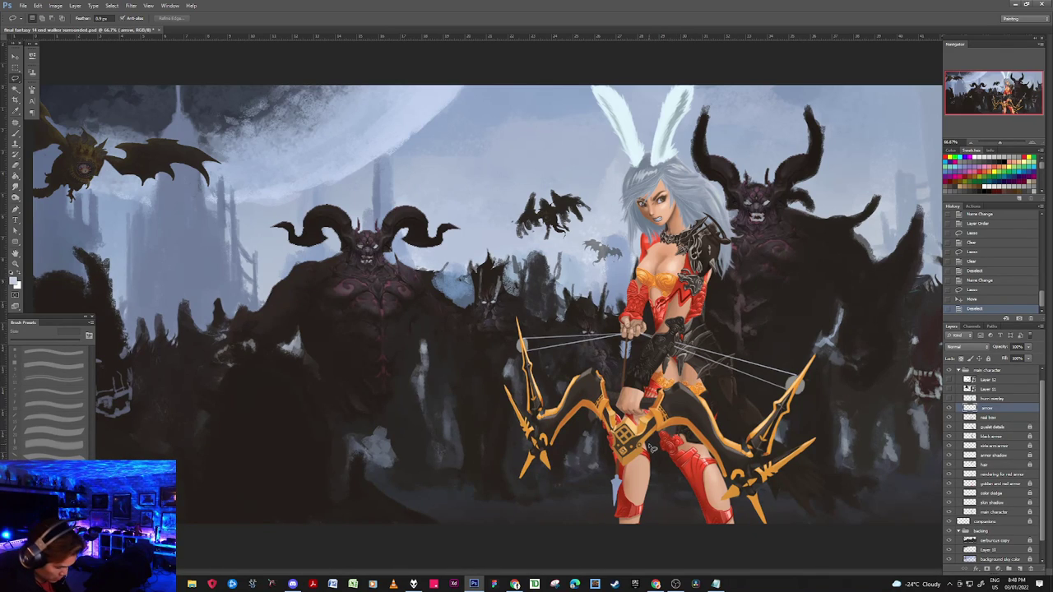
key(b)
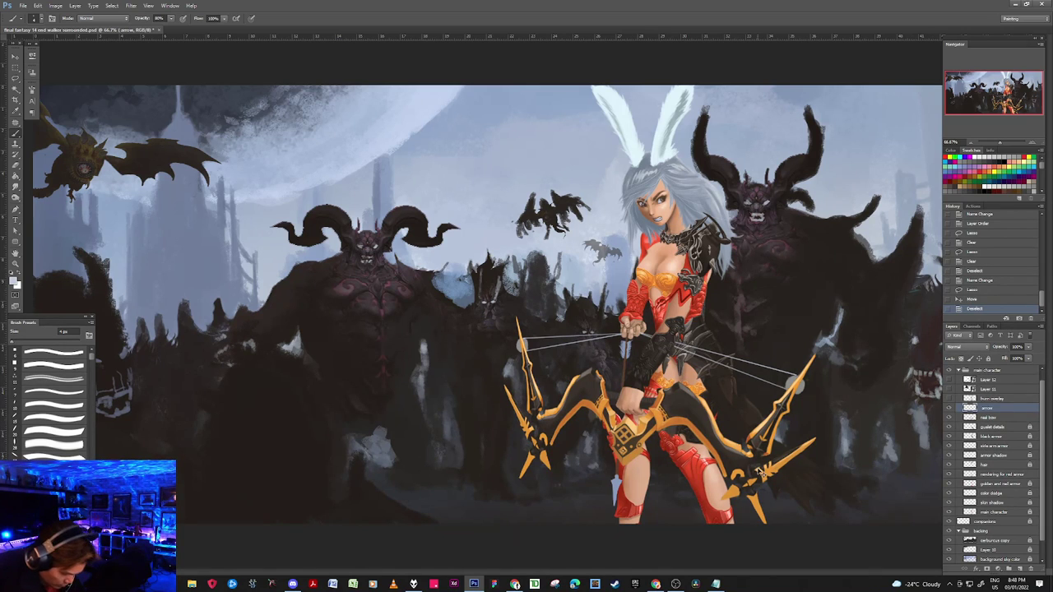
key(ctrl+plus)
scroll(738, 448, down, 5)
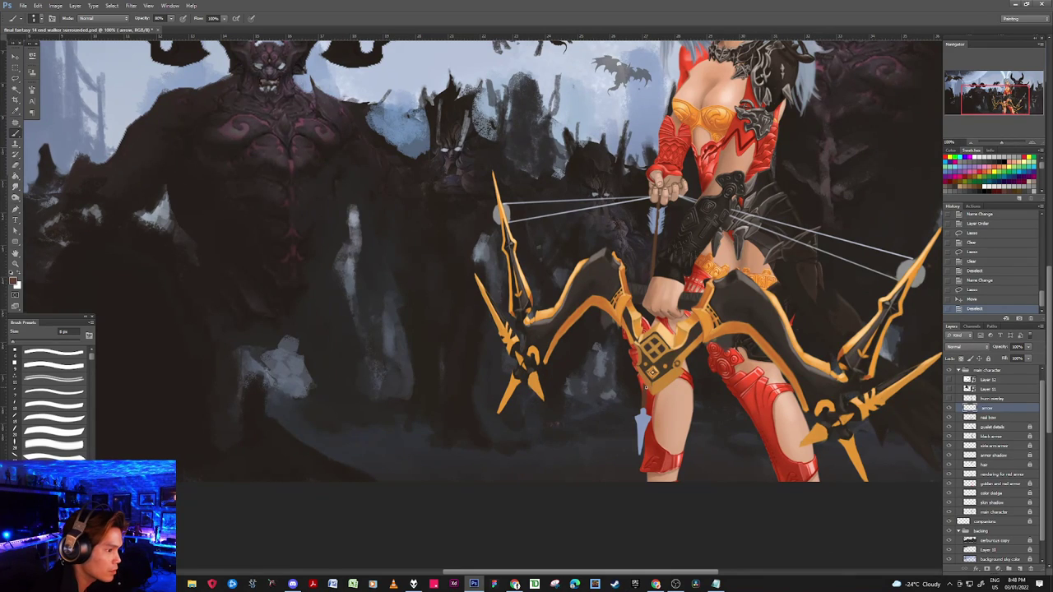
key([)
drag(645, 383, 644, 409)
drag(645, 385, 644, 409)
drag(644, 384, 645, 409)
drag(645, 384, 644, 408)
drag(644, 384, 644, 409)
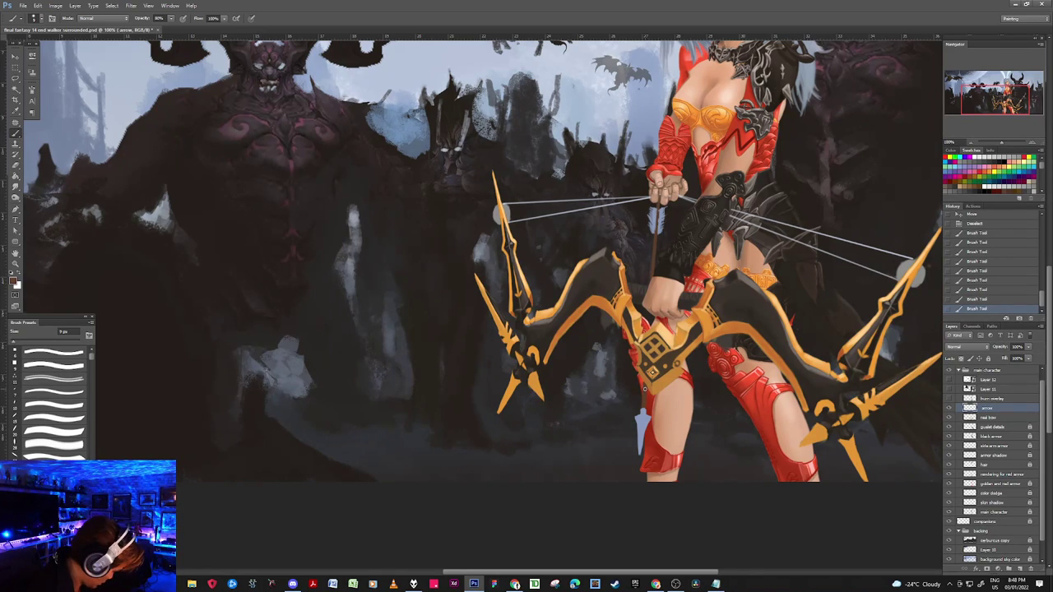
Step: Paint the arrow shaft as one straight brown line from the fletching across the hand and grip to the arrowhead
click(643, 386)
shift+click(652, 271)
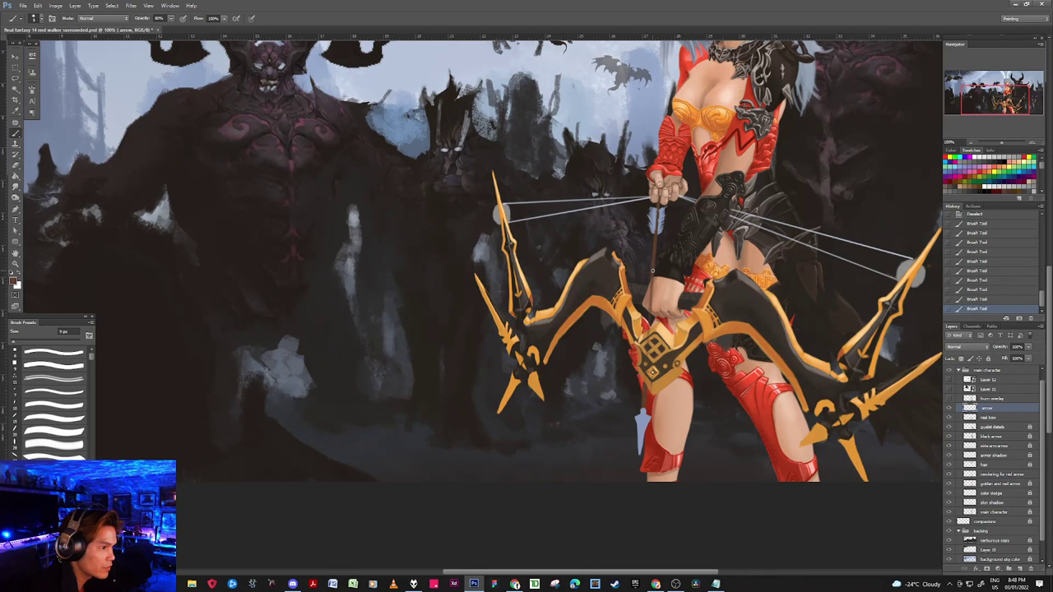
drag(652, 270, 658, 251)
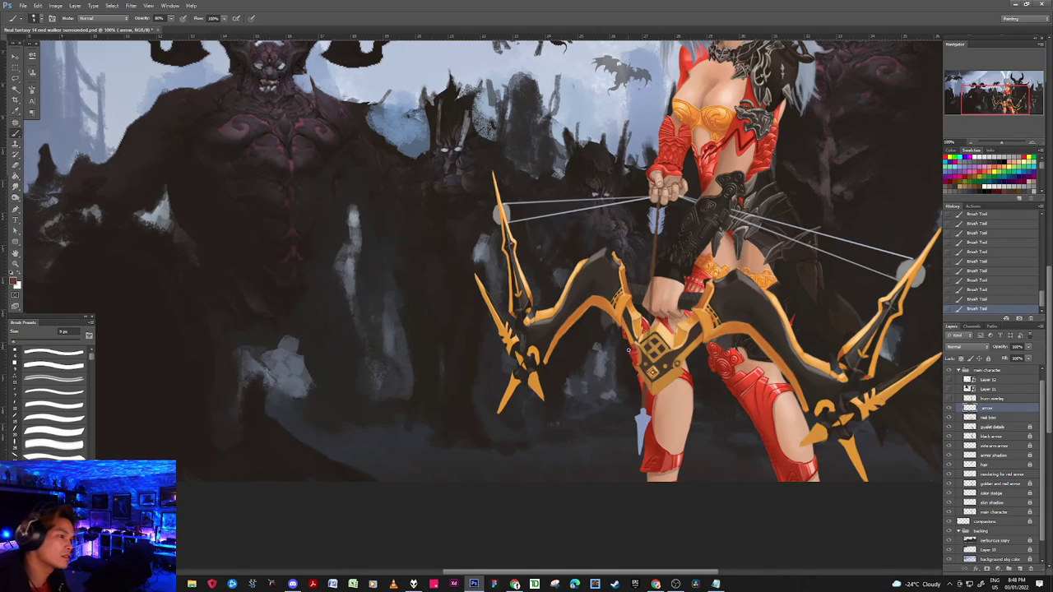
click(989, 300)
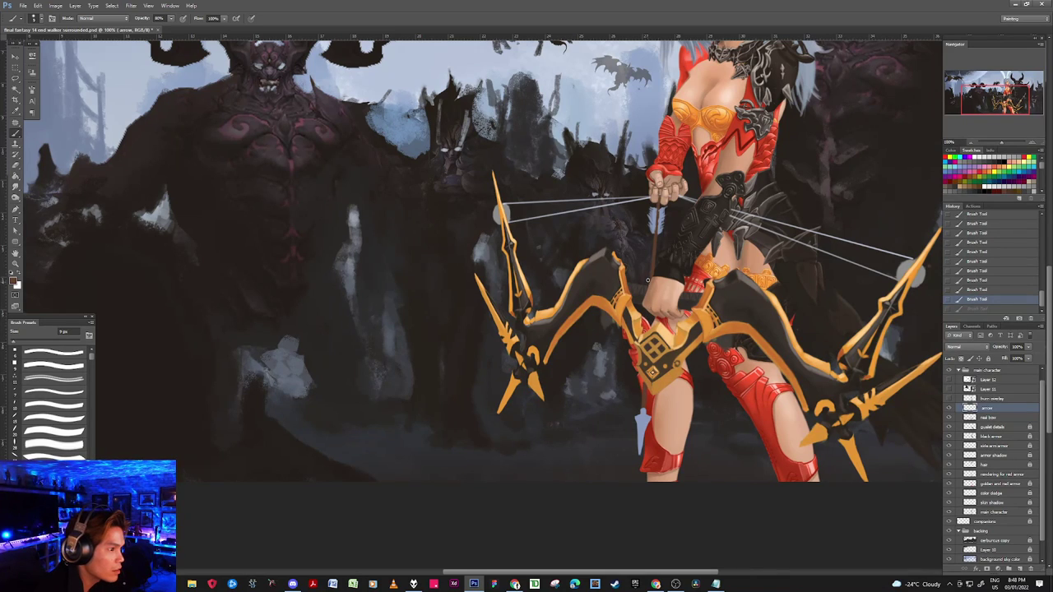
drag(651, 273, 654, 235)
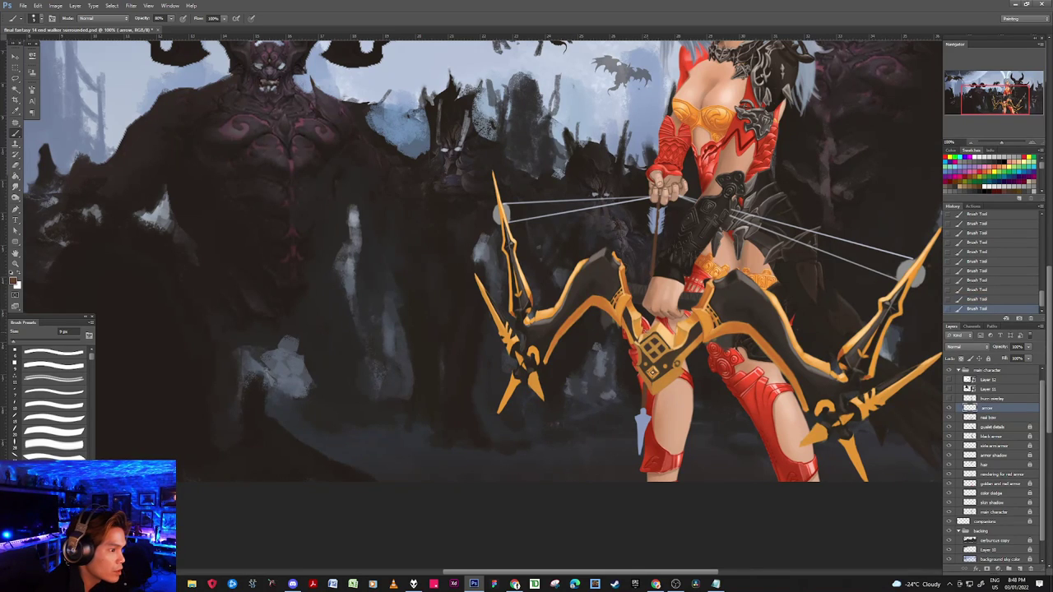
shift+click(646, 383)
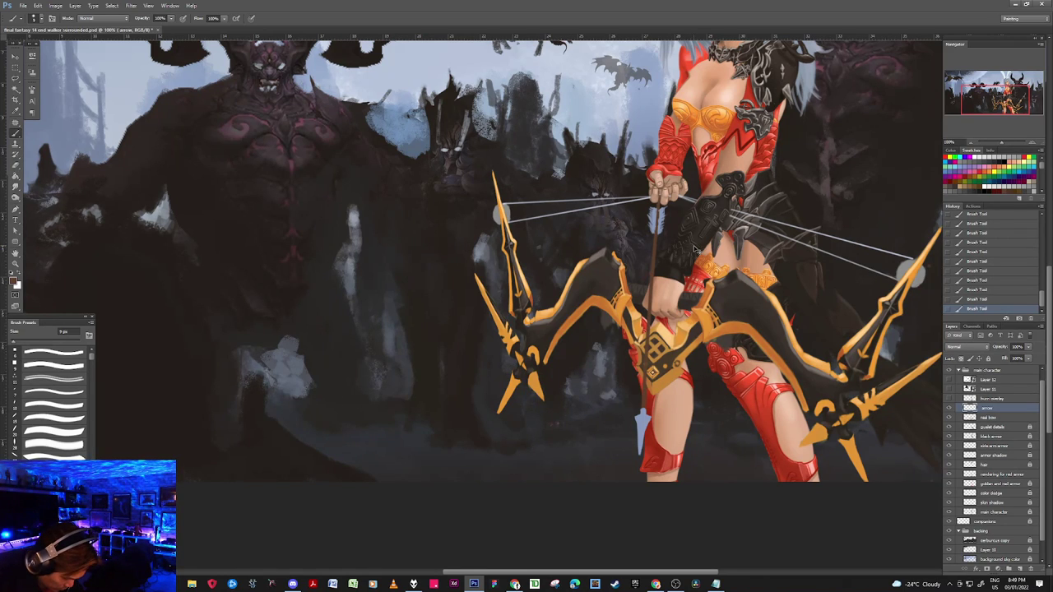
Step: Erase the parts of the arrow shaft that cross the bow's central grip and the archer's hand and wrist
key(ctrl+plus)
drag(747, 363, 645, 254)
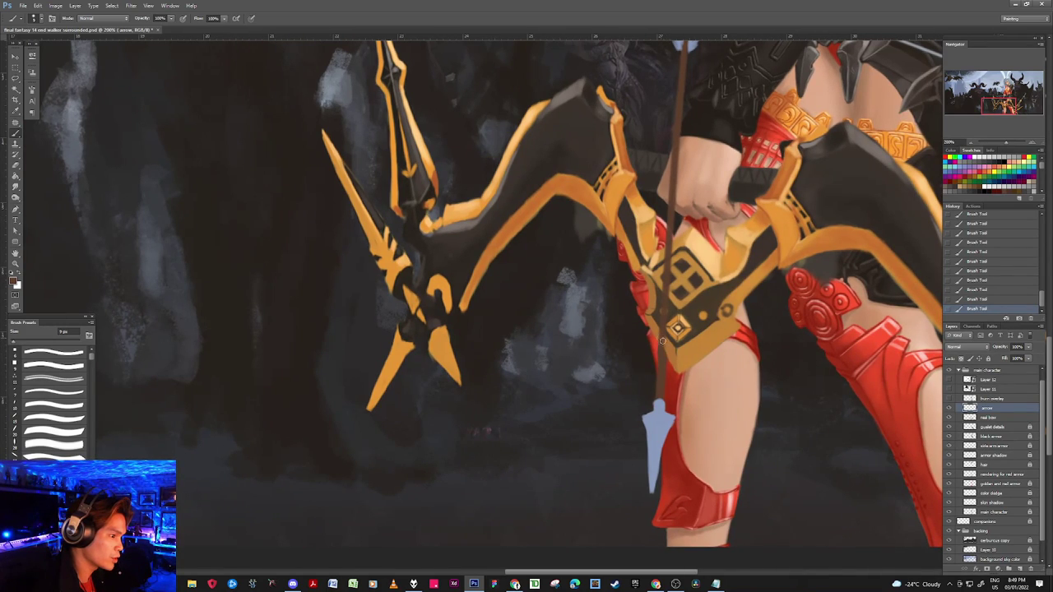
drag(663, 315, 670, 252)
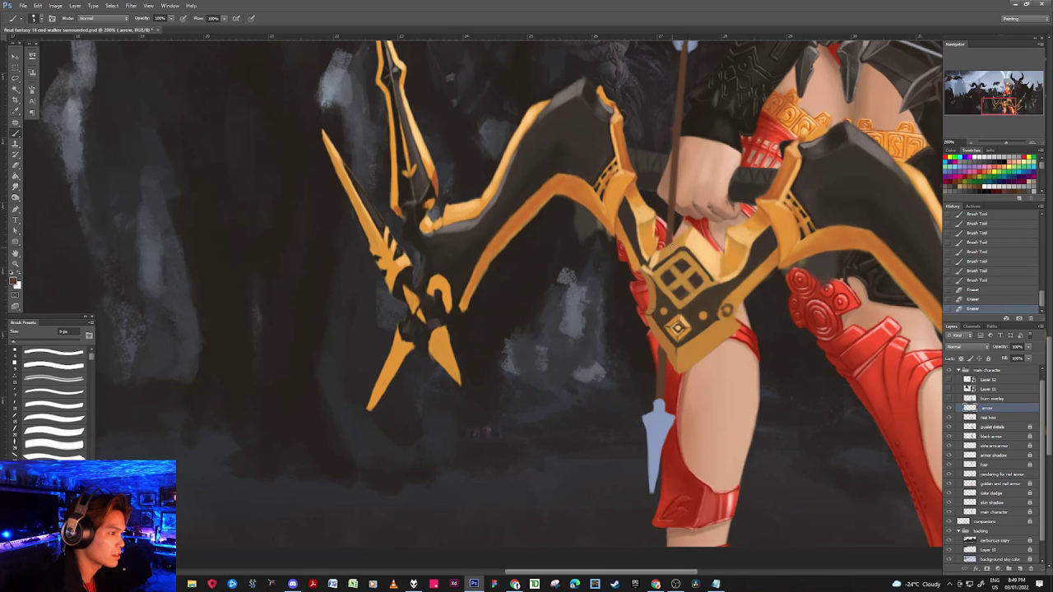
click(677, 242)
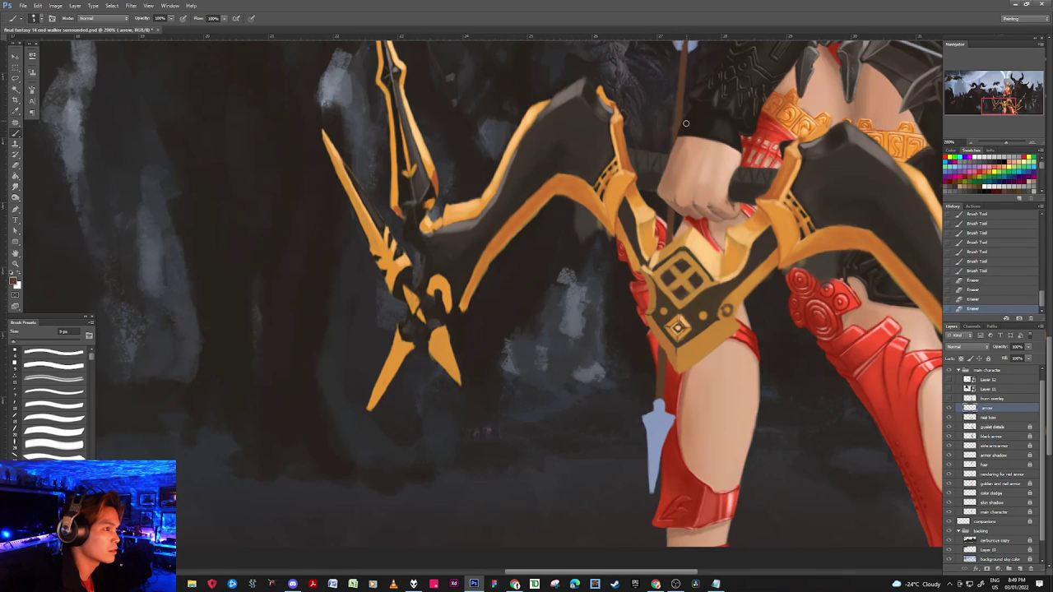
mouse_move(685, 130)
mouse_down()
mouse_move(680, 107)
mouse_move(693, 95)
mouse_up()
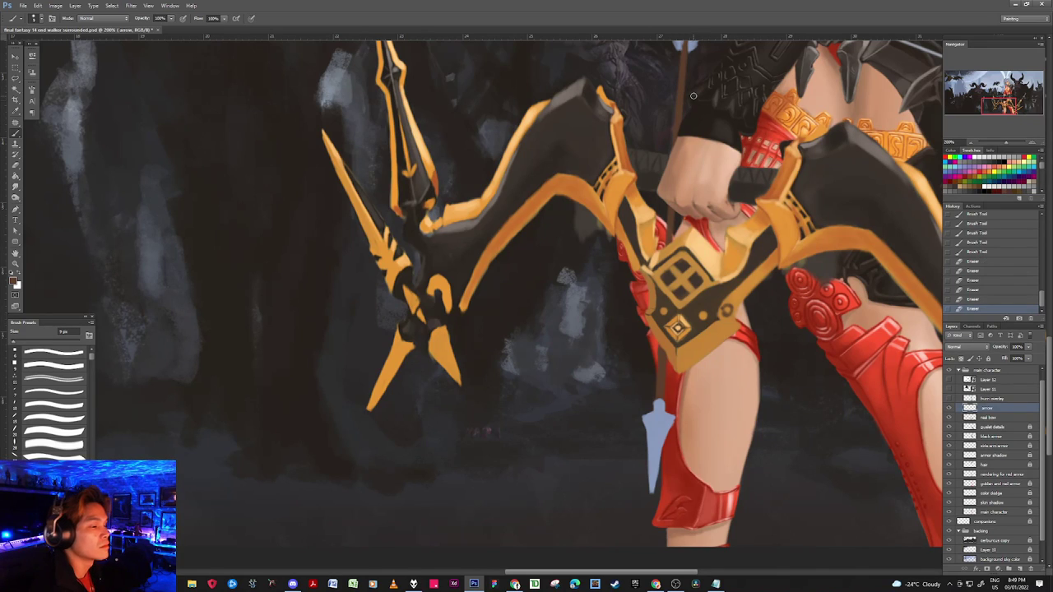
Step: Touch up the arrow shaft where it emerges below the grip with a finer brush, erasing the excess
key(bracketleft)
key(bracketleft)
key(bracketleft)
key(bracketleft)
key(bracketleft)
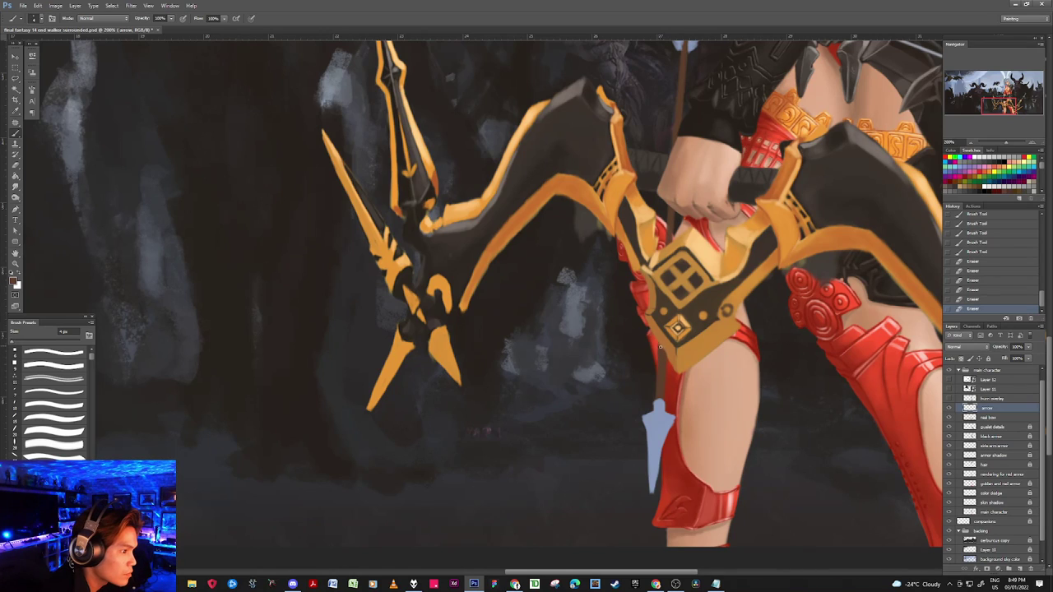
drag(660, 350, 662, 350)
click(660, 350)
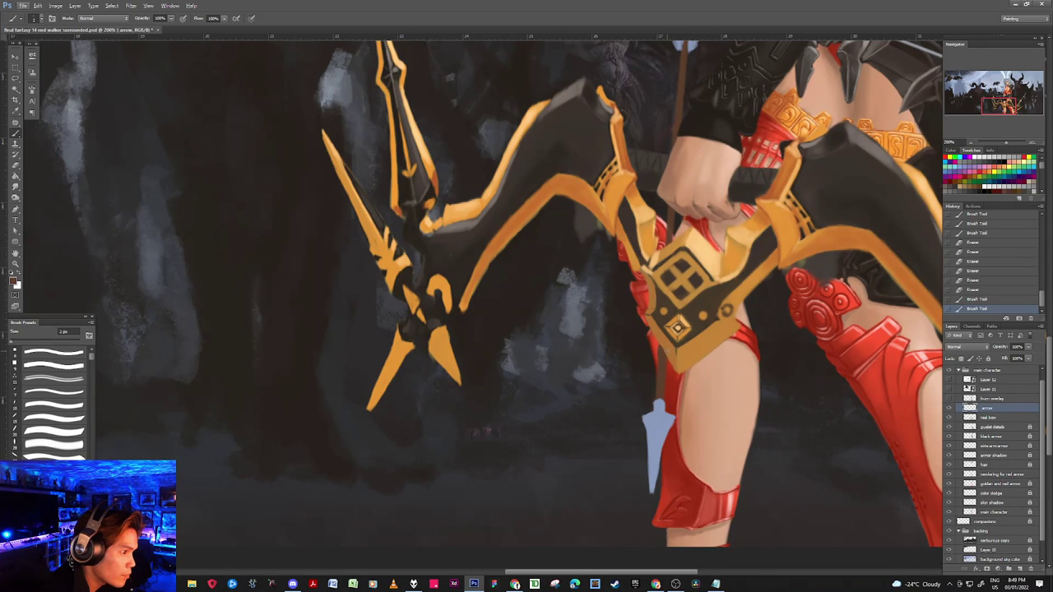
click(673, 357)
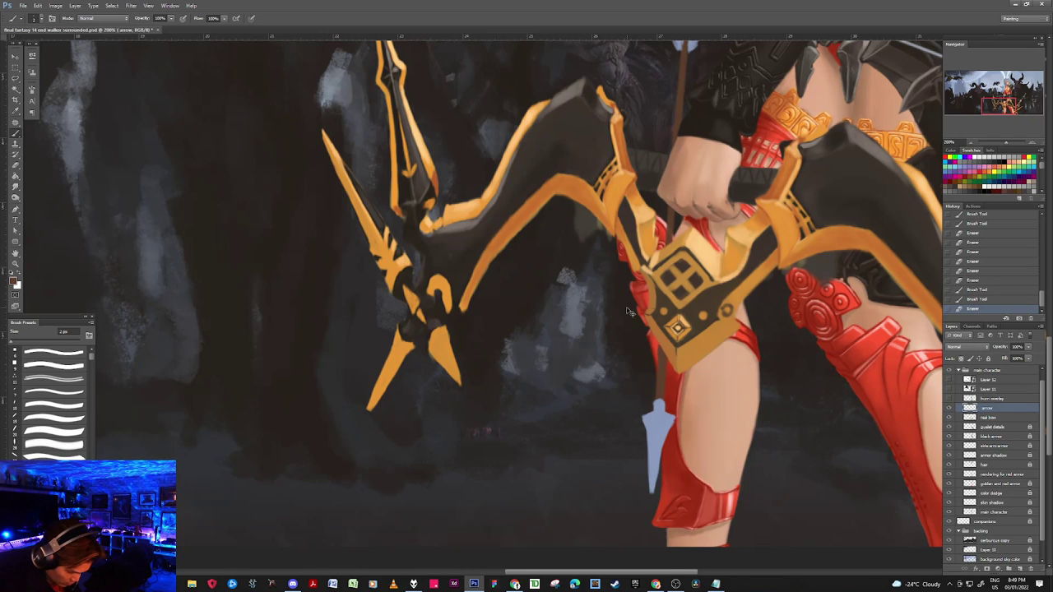
Step: On the "real bow" layer, paint small dark touch-ups on the grip's outer edge beside the arrow shaft
key(ctrl+minus)
drag(704, 220, 718, 281)
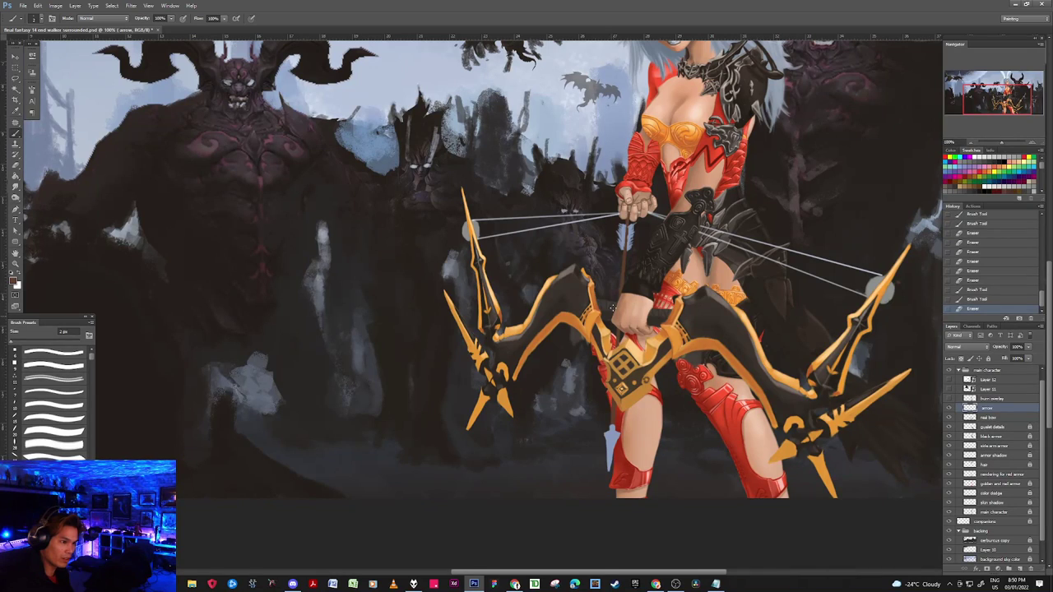
mouse_move(656, 401)
mouse_down()
mouse_move(640, 438)
mouse_move(499, 394)
mouse_move(521, 409)
mouse_move(631, 345)
mouse_move(604, 388)
mouse_move(557, 380)
mouse_up()
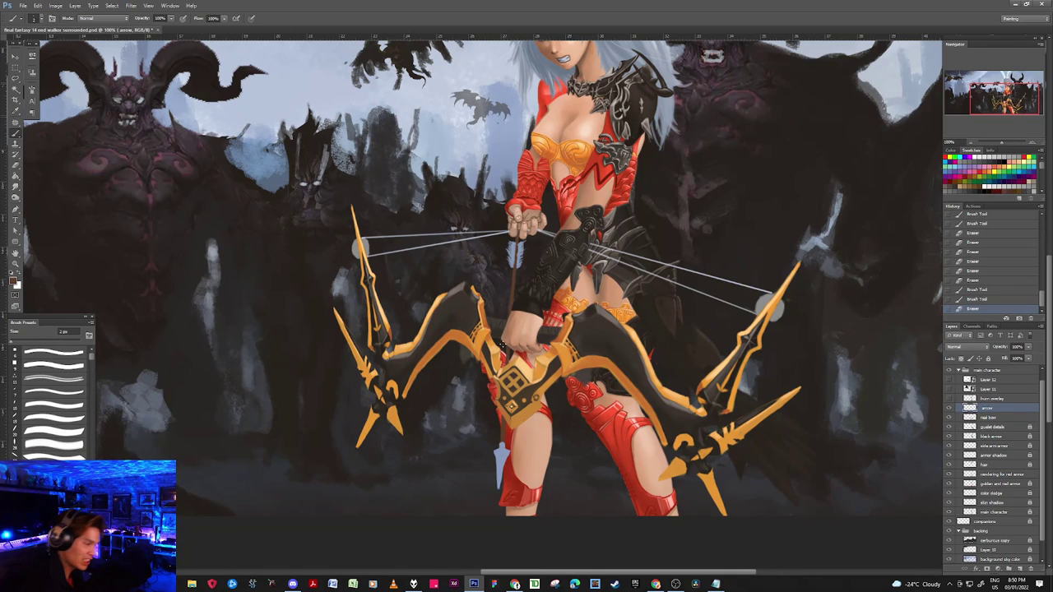
key(bracketright)
key(bracketright)
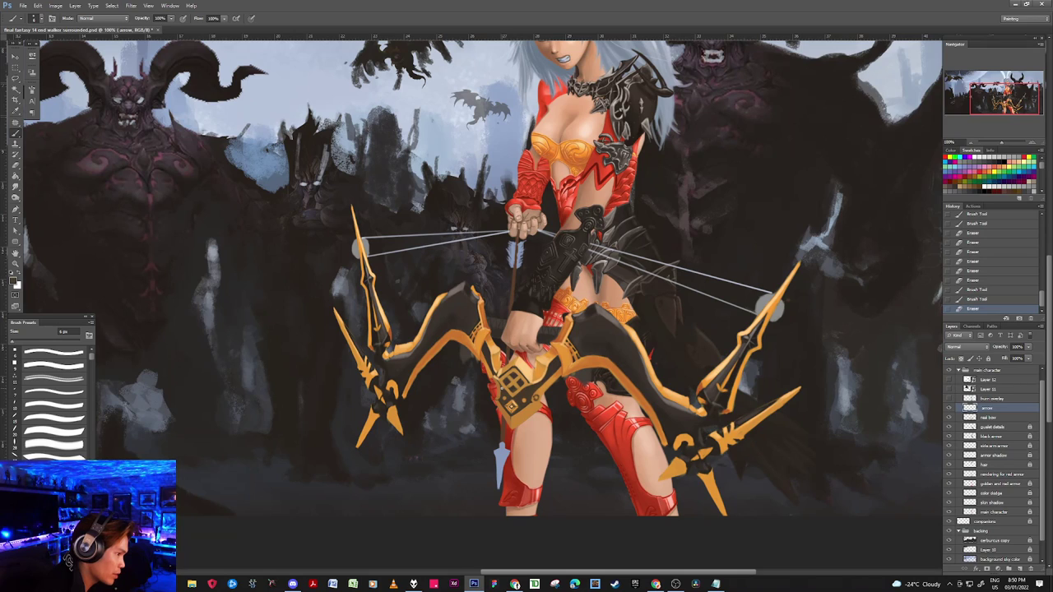
click(988, 418)
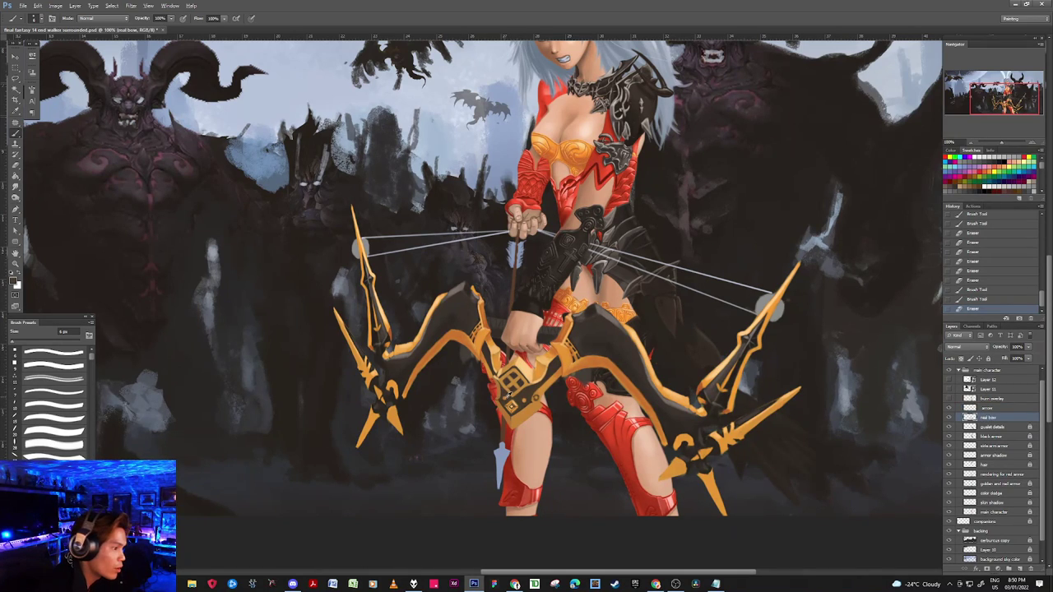
click(496, 379)
click(496, 380)
click(497, 381)
click(497, 382)
click(500, 458)
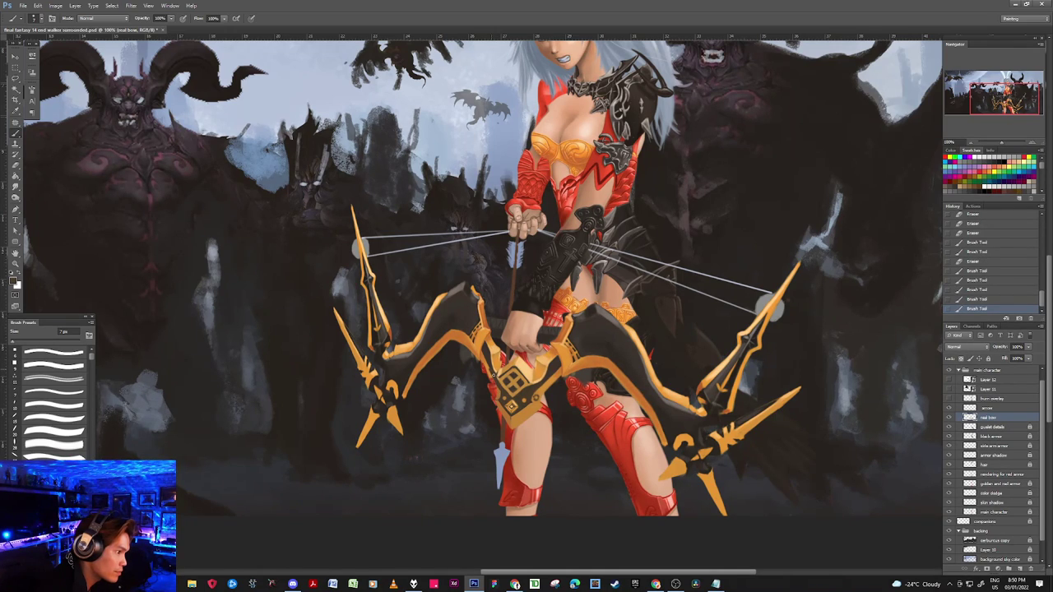
Step: Sample the grip's gold colour and repaint the golden rim along its lower outer edge with a 7 px brush
click(493, 378)
alt+click(497, 389)
click(497, 387)
click(496, 385)
click(495, 385)
click(495, 383)
click(494, 384)
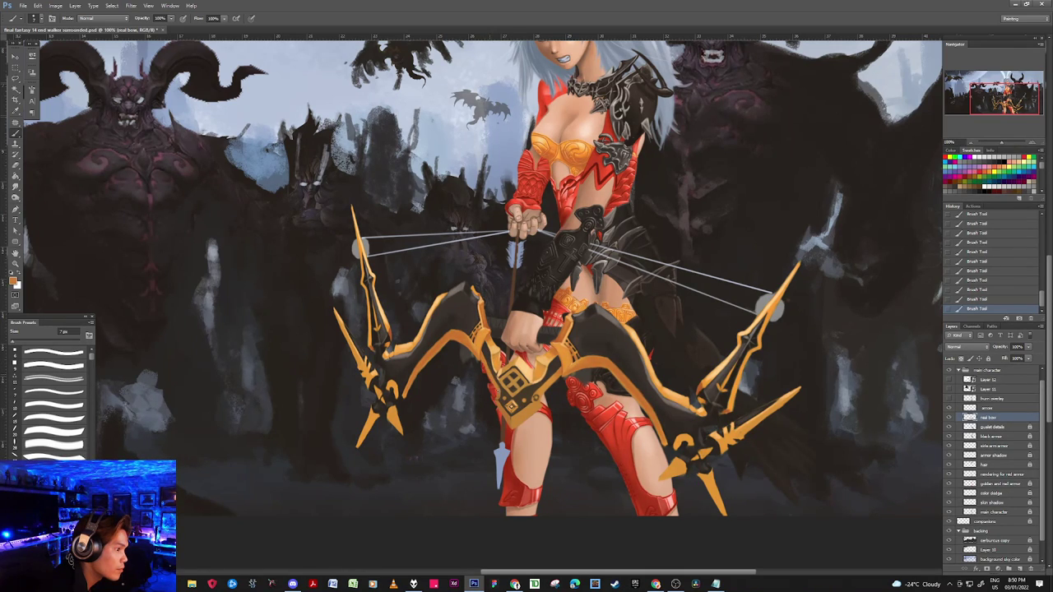
Step: Sample the grip's gold tones, touch up the gold edging on its upper outer side with a 6 px brush, and erase the excess
alt+click(497, 368)
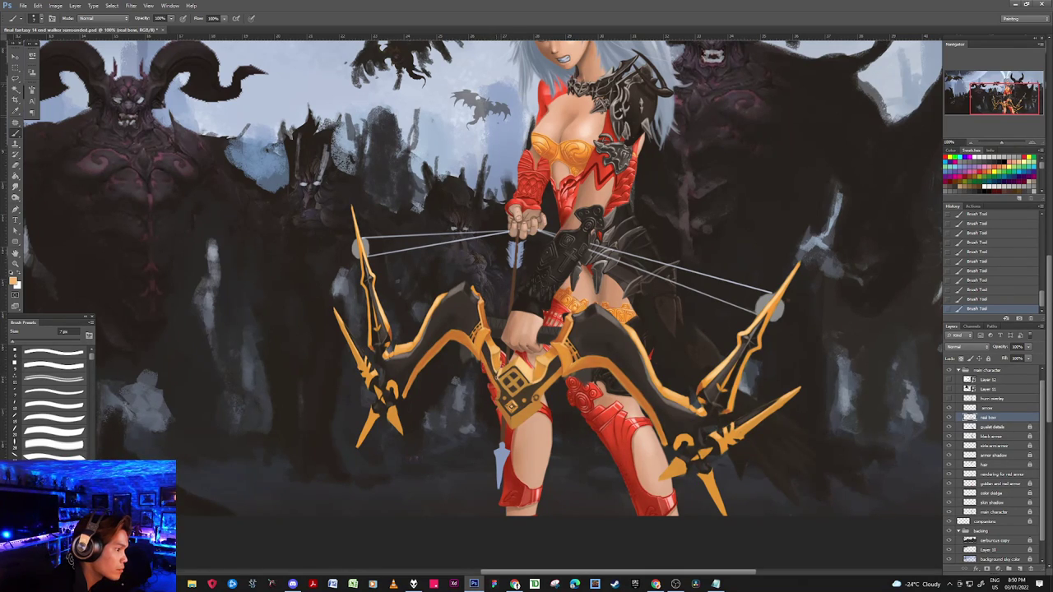
alt+click(499, 372)
alt+click(502, 368)
alt+click(502, 366)
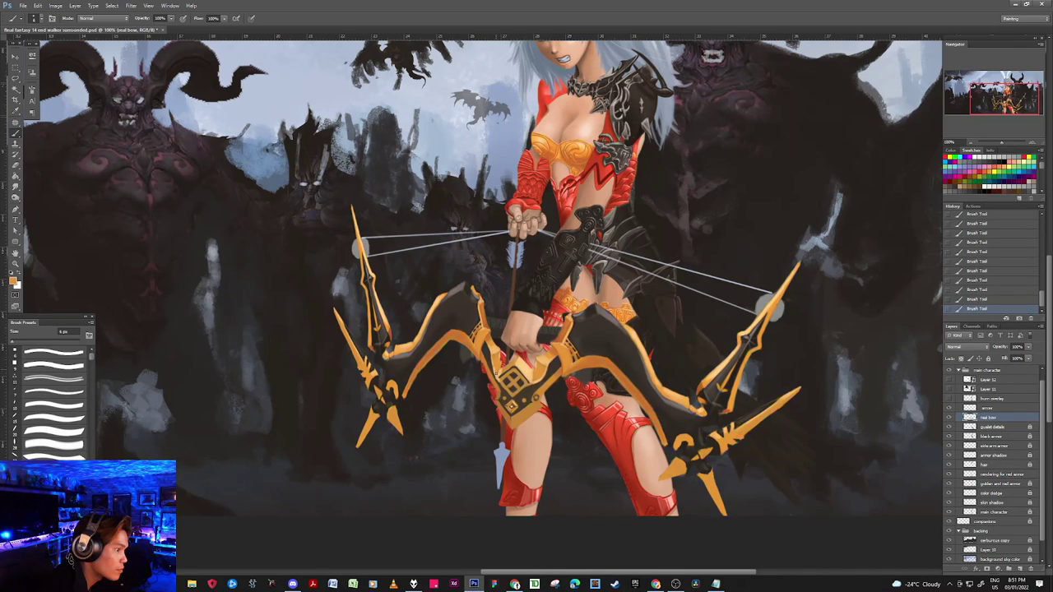
key(alt)
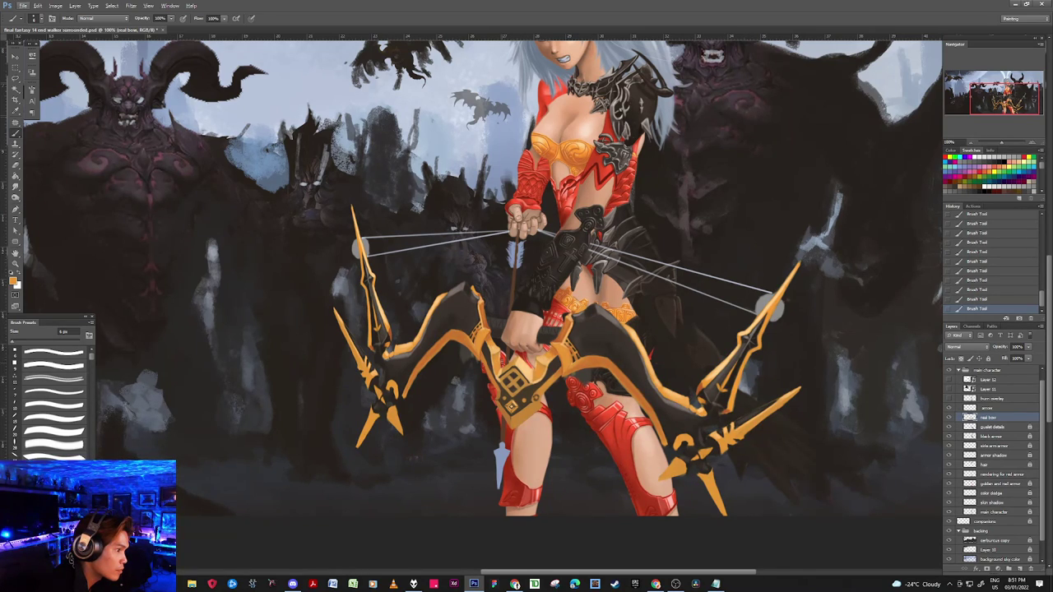
click(475, 183)
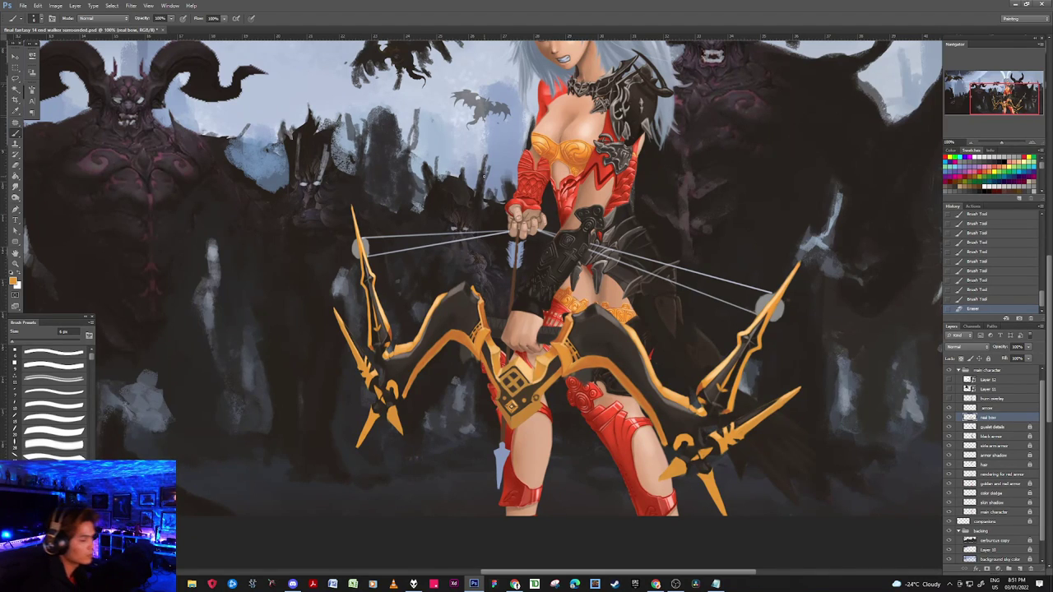
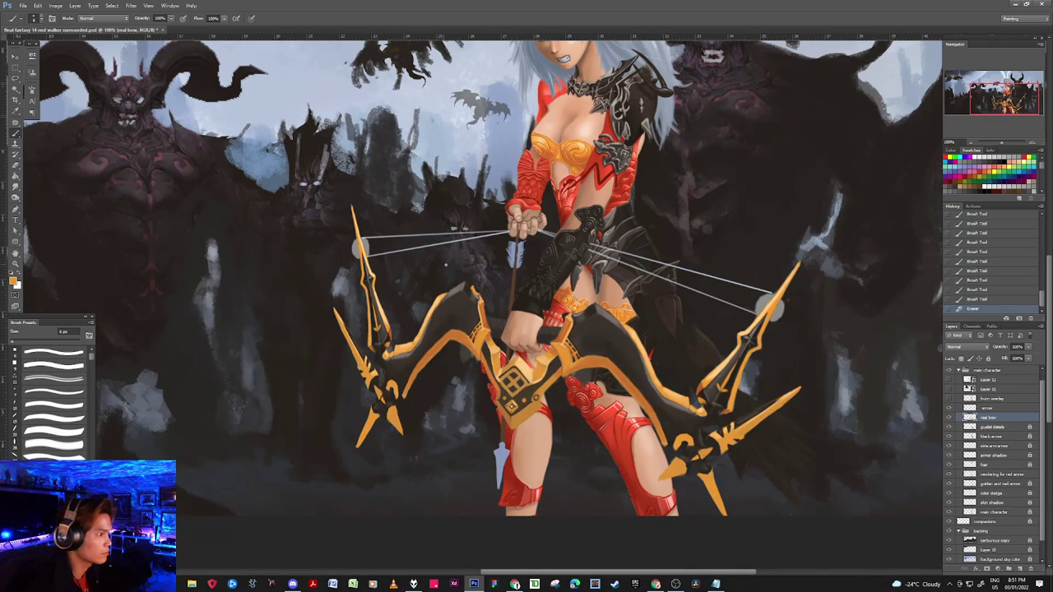
Step: Show the archer reference picture on Layer 11 and rotate it upright to 0 degrees
click(949, 388)
drag(433, 239, 741, 429)
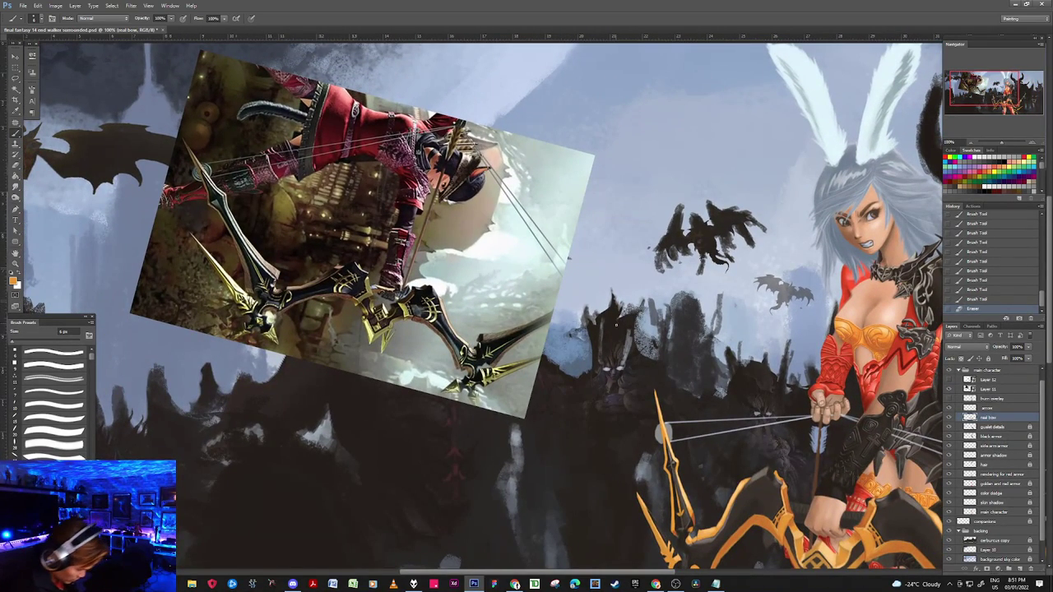
key(ctrl+t)
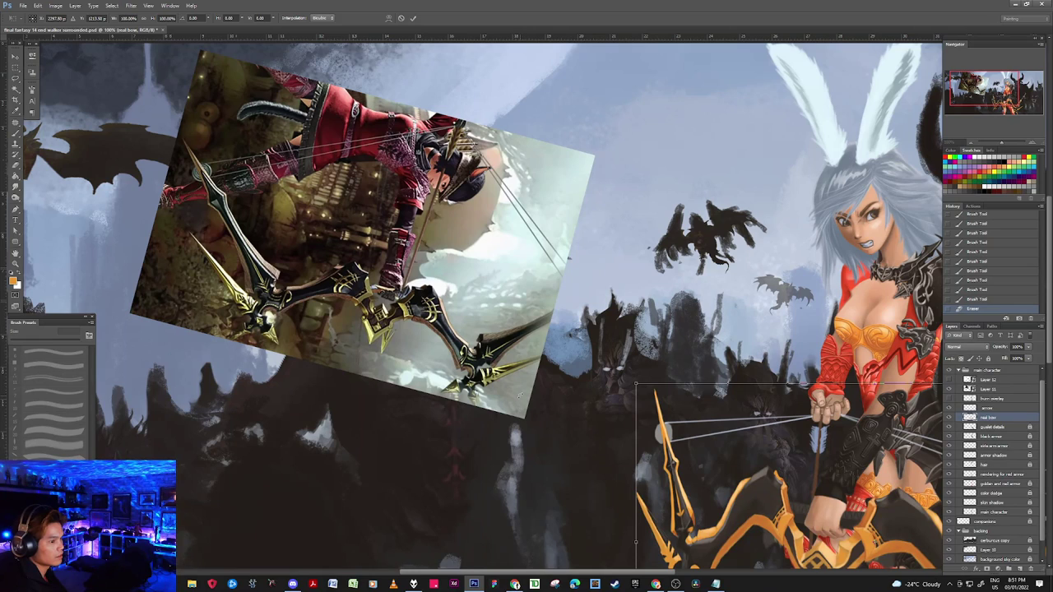
key(Escape)
click(984, 391)
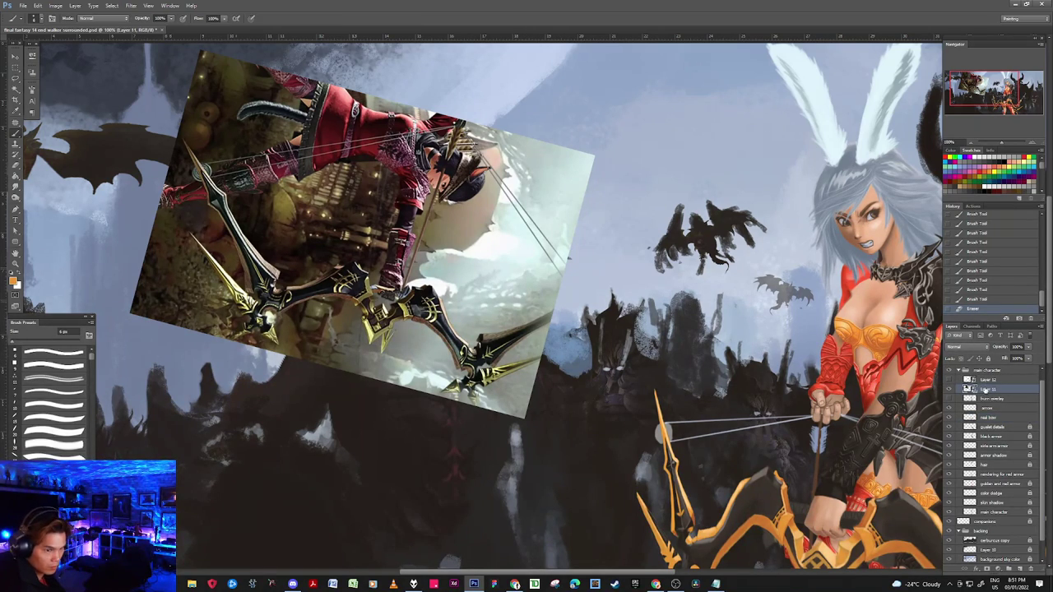
key(ctrl+t)
drag(582, 414, 482, 119)
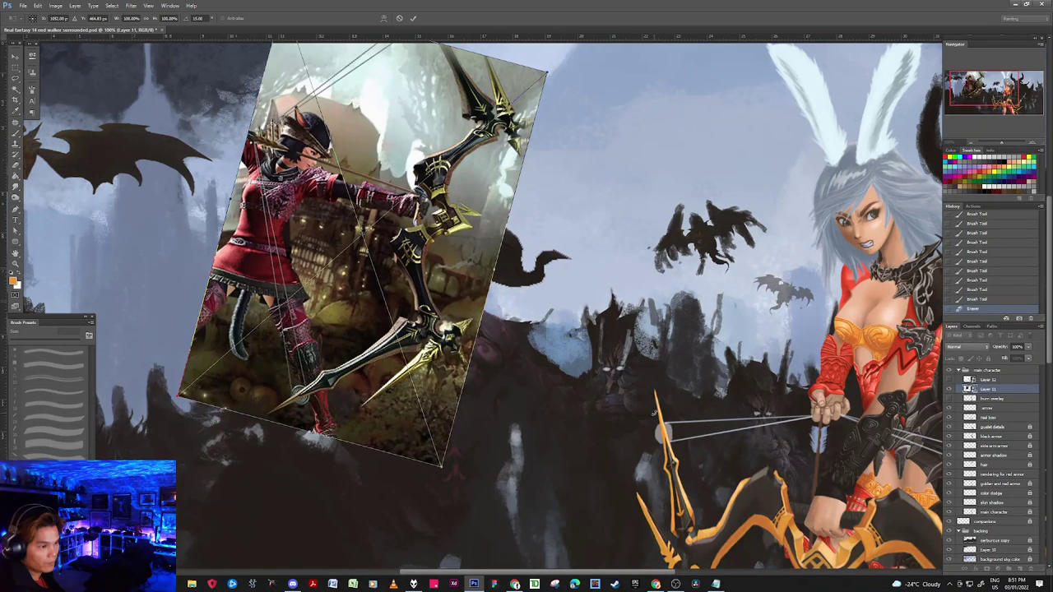
drag(556, 69, 518, 52)
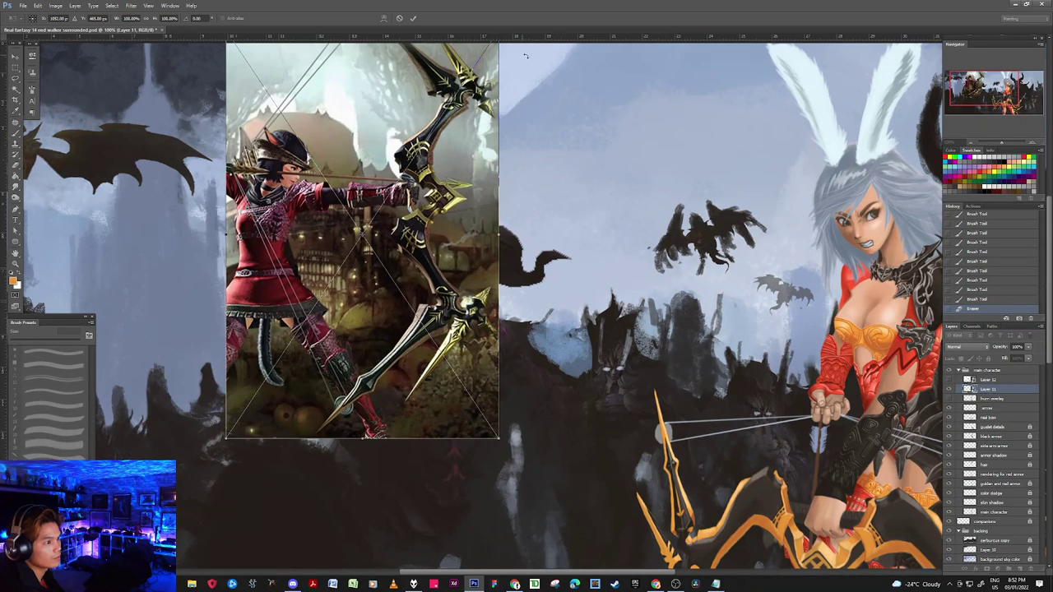
key(Return)
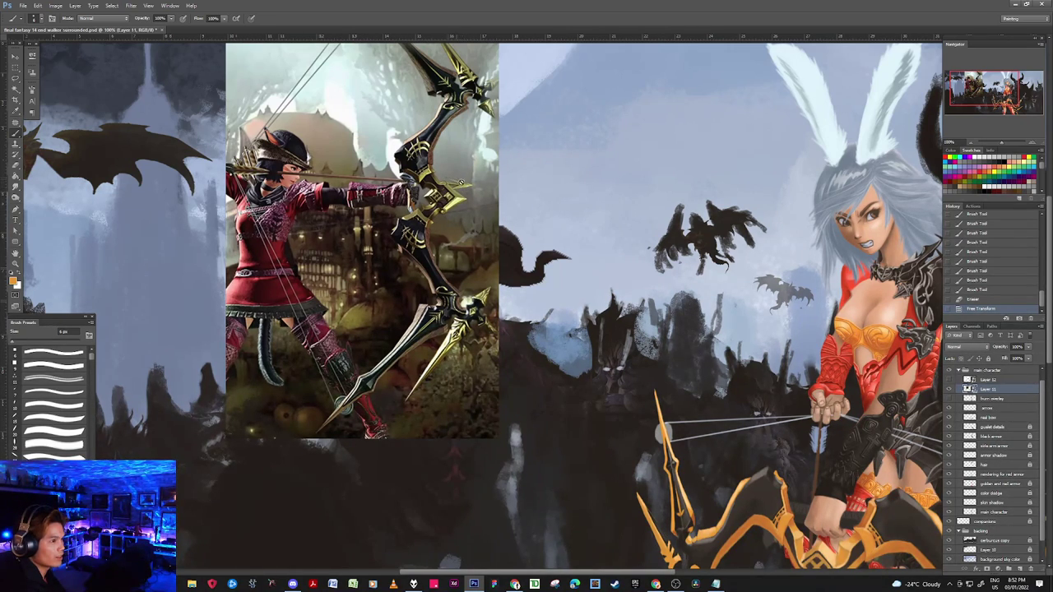
Step: Compare the painted bow with the reference picture, select the "real bow" layer and hide Layer 11
drag(796, 494, 606, 306)
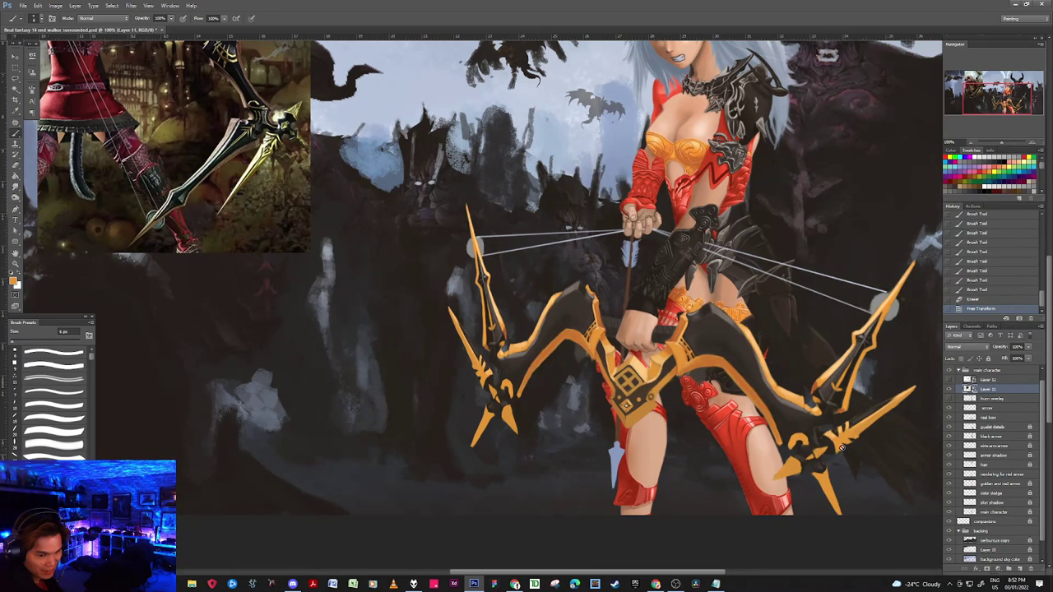
drag(682, 349, 762, 475)
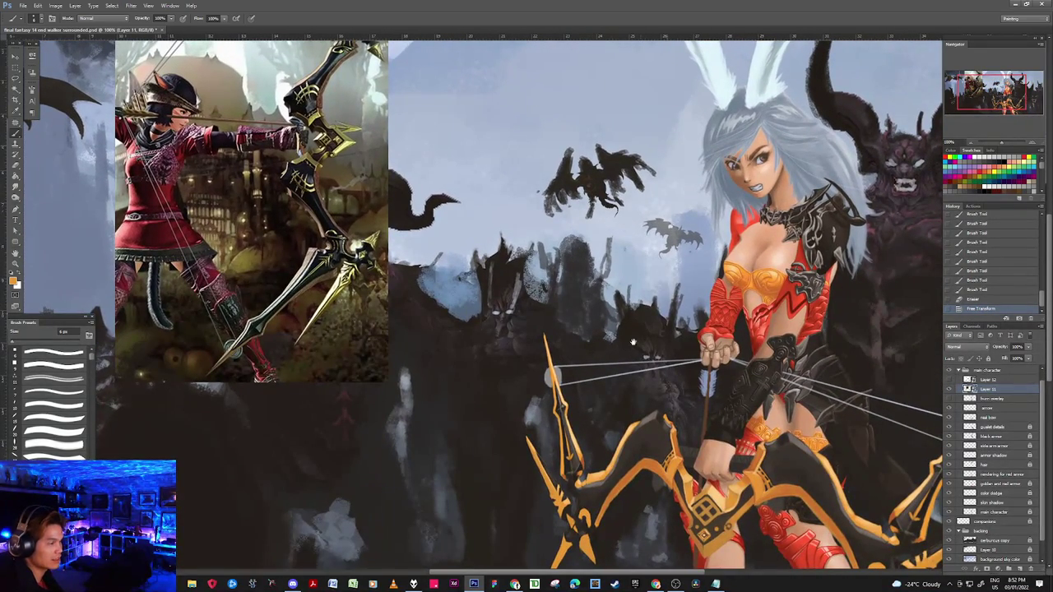
drag(777, 469, 692, 245)
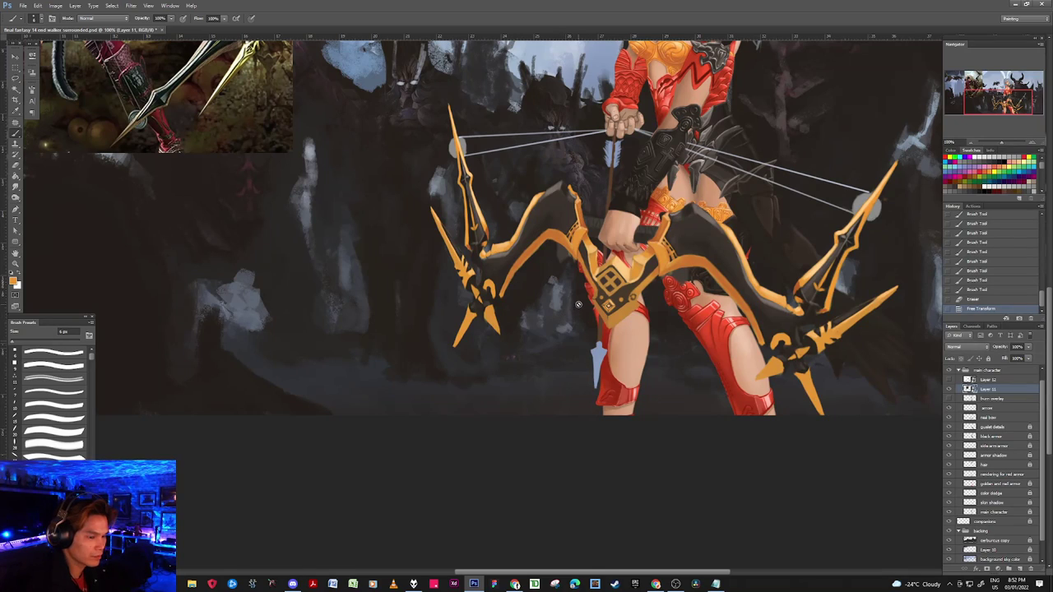
drag(612, 234, 518, 390)
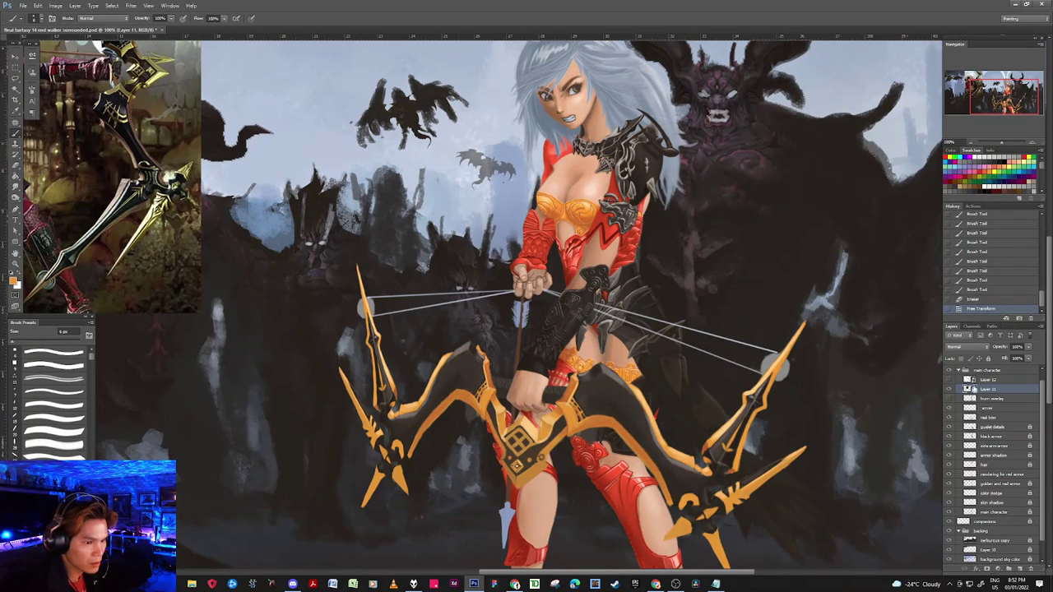
click(991, 417)
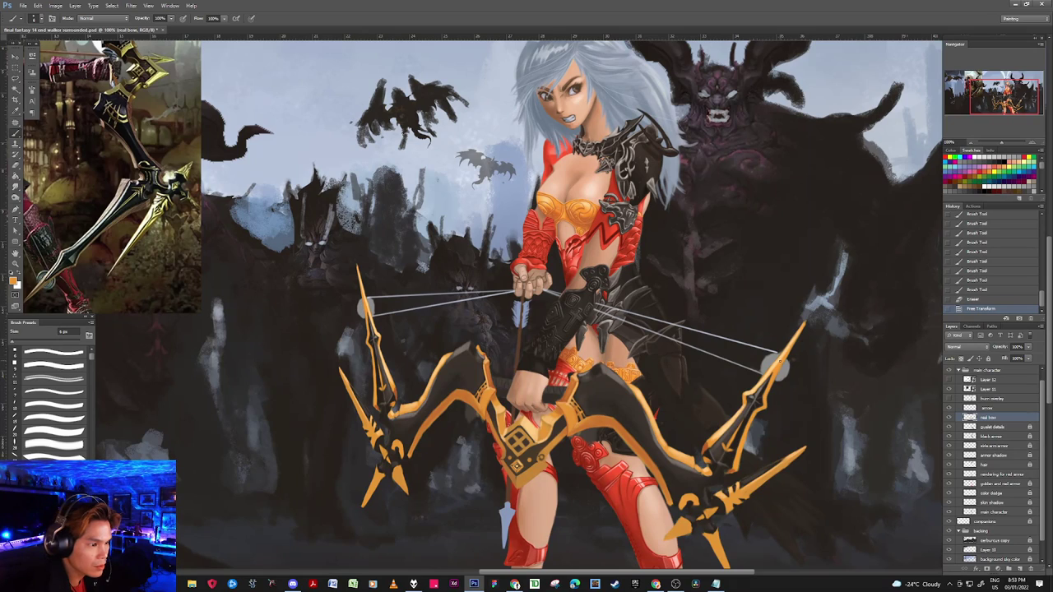
click(948, 390)
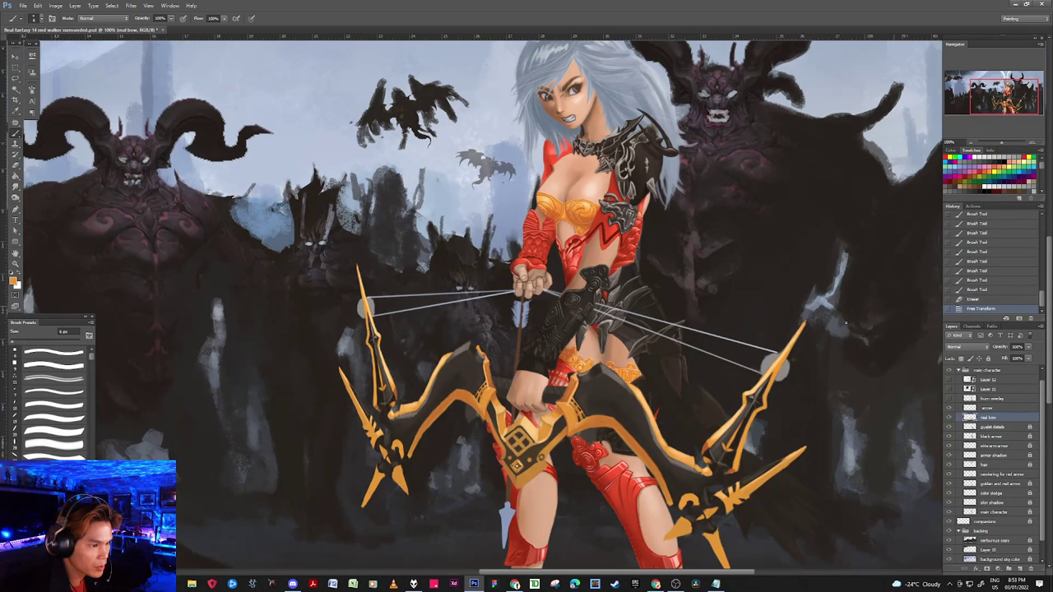
Step: Paint dark concentric rings on the grey string wheel near the tip of the bow's right limb with a 4 px brush
key(d)
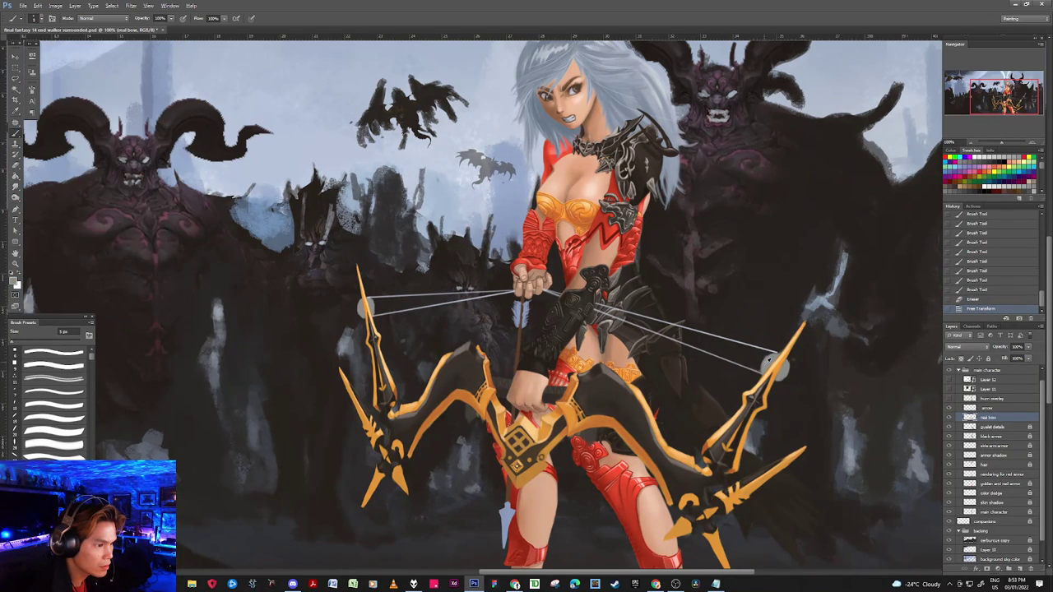
key(x)
click(775, 366)
click(774, 366)
click(774, 366)
click(774, 365)
click(774, 366)
click(775, 365)
click(774, 366)
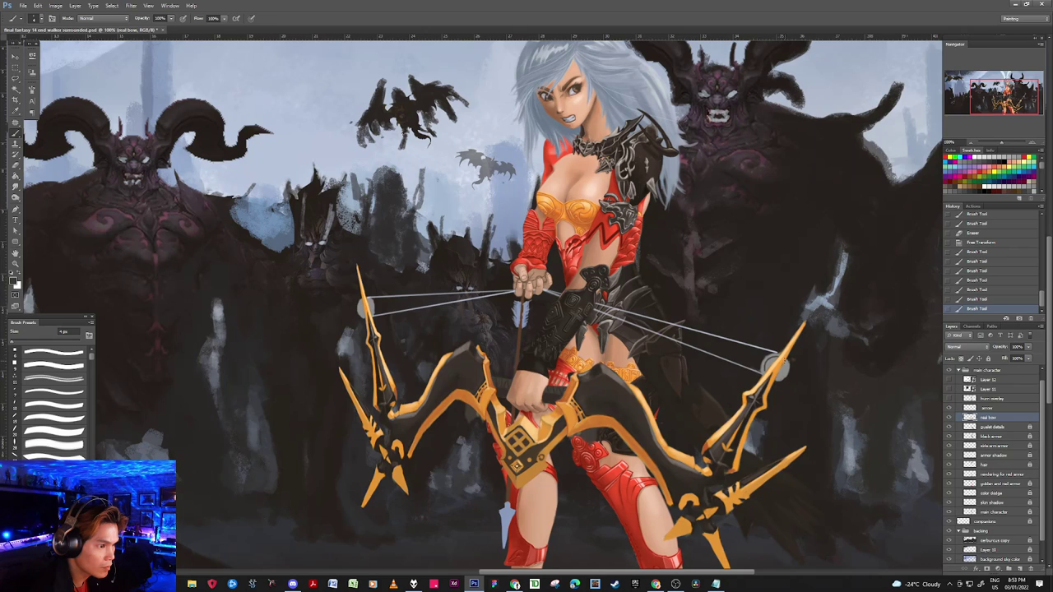
click(774, 365)
click(775, 365)
click(775, 366)
click(774, 365)
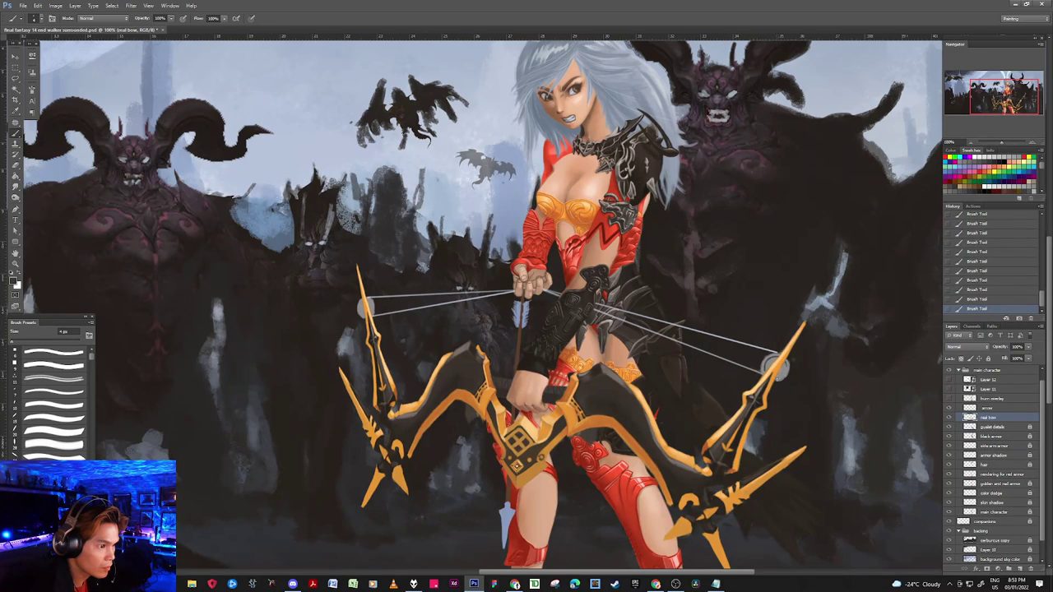
drag(785, 373, 785, 365)
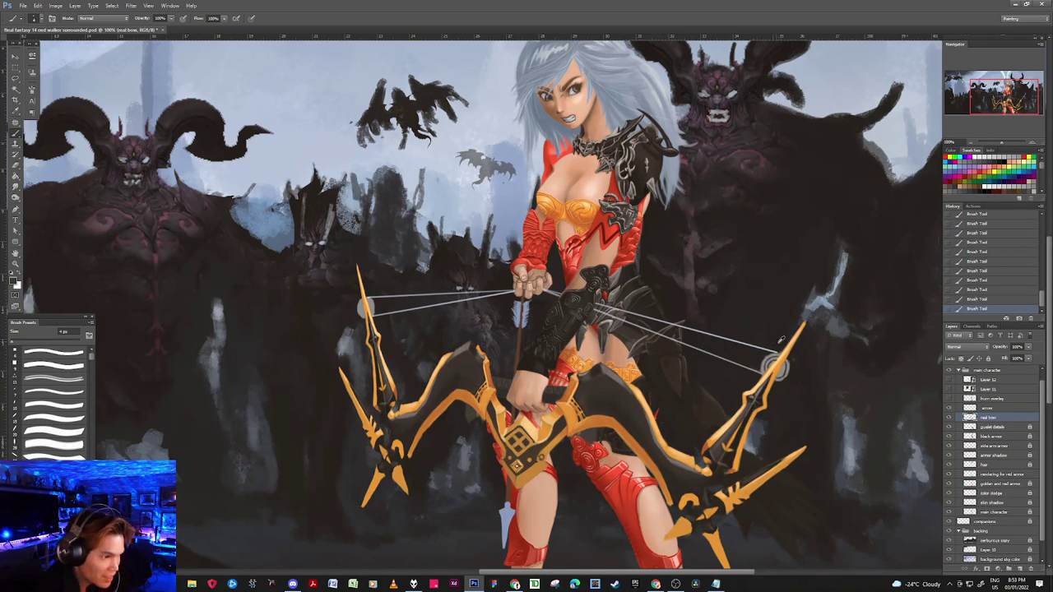
Step: Refine the ringed wheel on the bow's right limb using light, dark and gold colours sampled around it, and save the document
alt+click(776, 367)
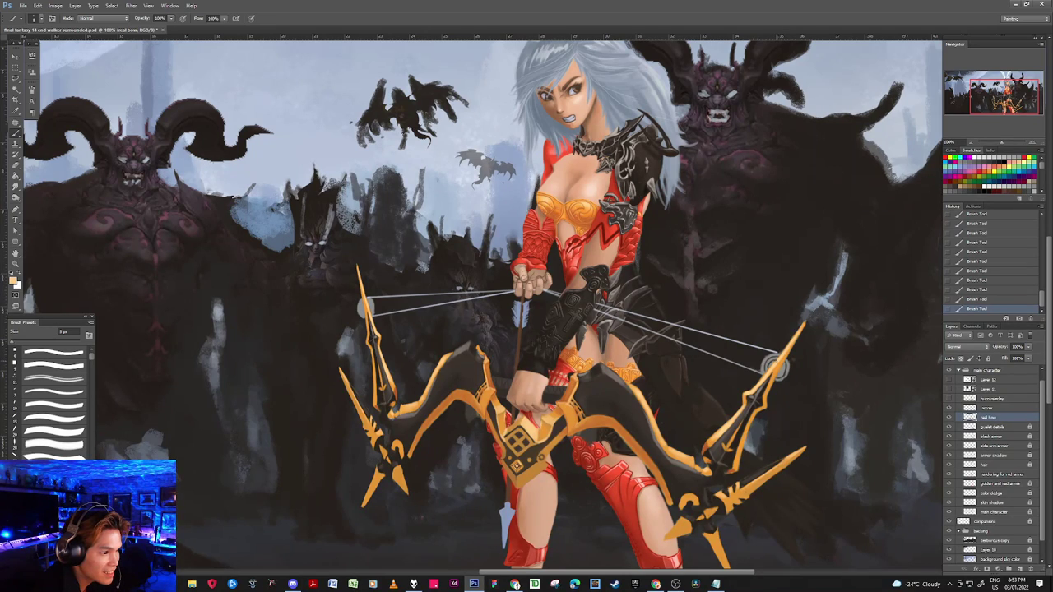
alt+click(776, 362)
alt+click(779, 369)
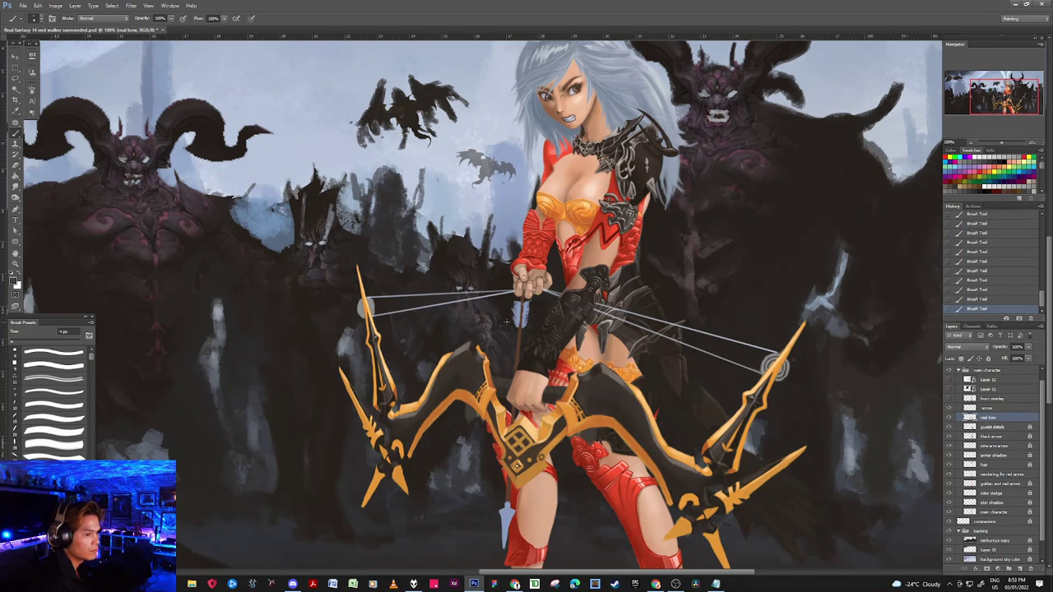
alt+click(779, 349)
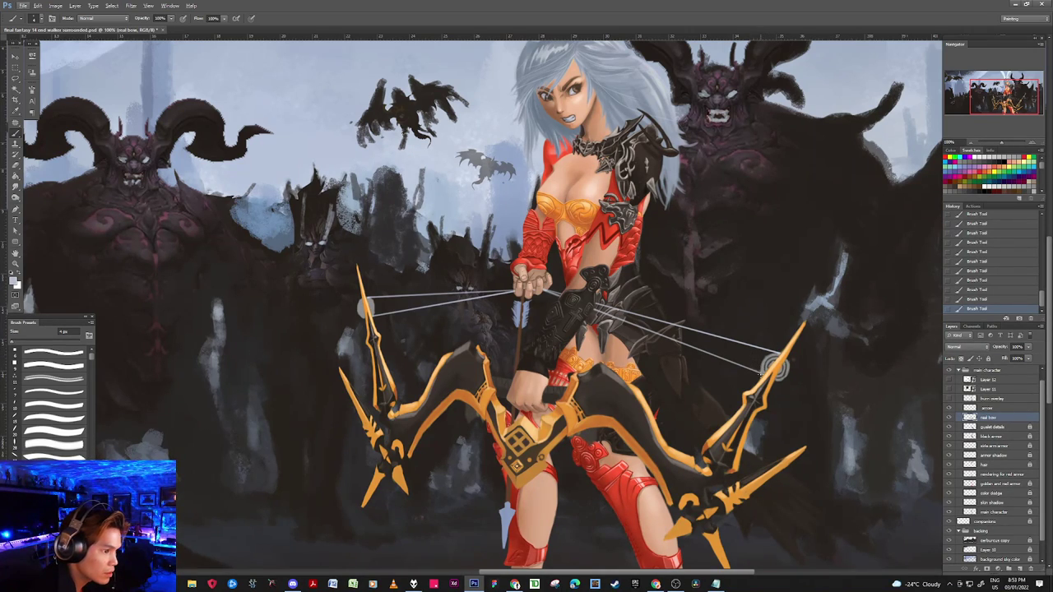
key(alt)
alt+click(774, 366)
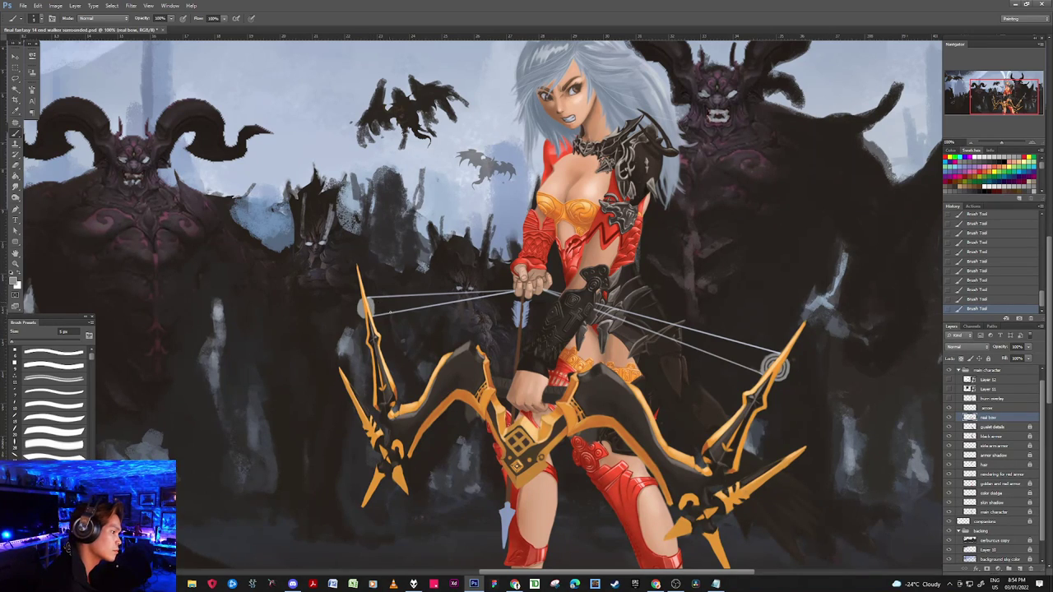
key(ctrl+s)
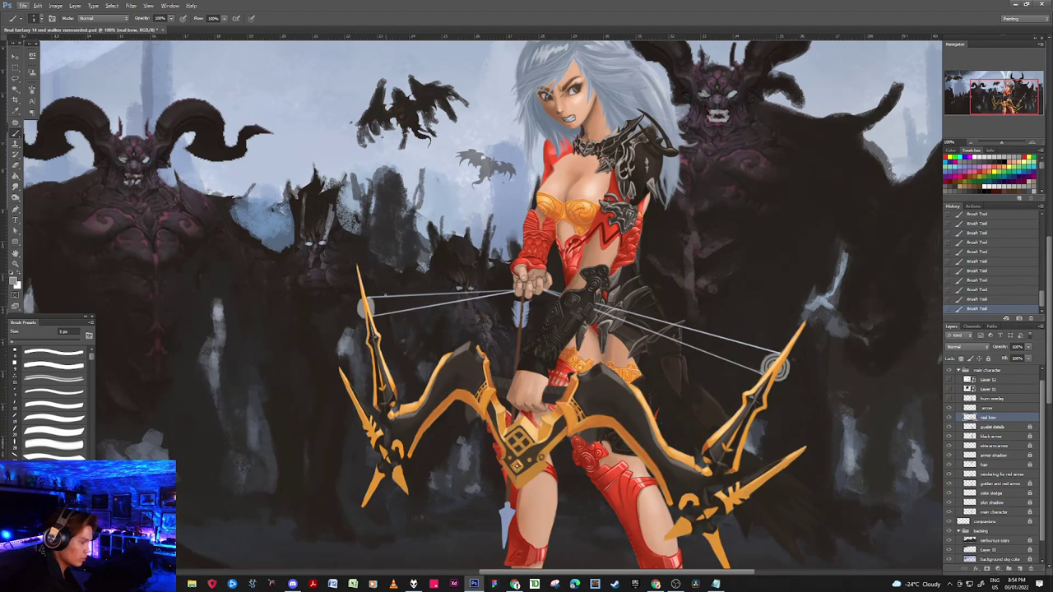
key(l)
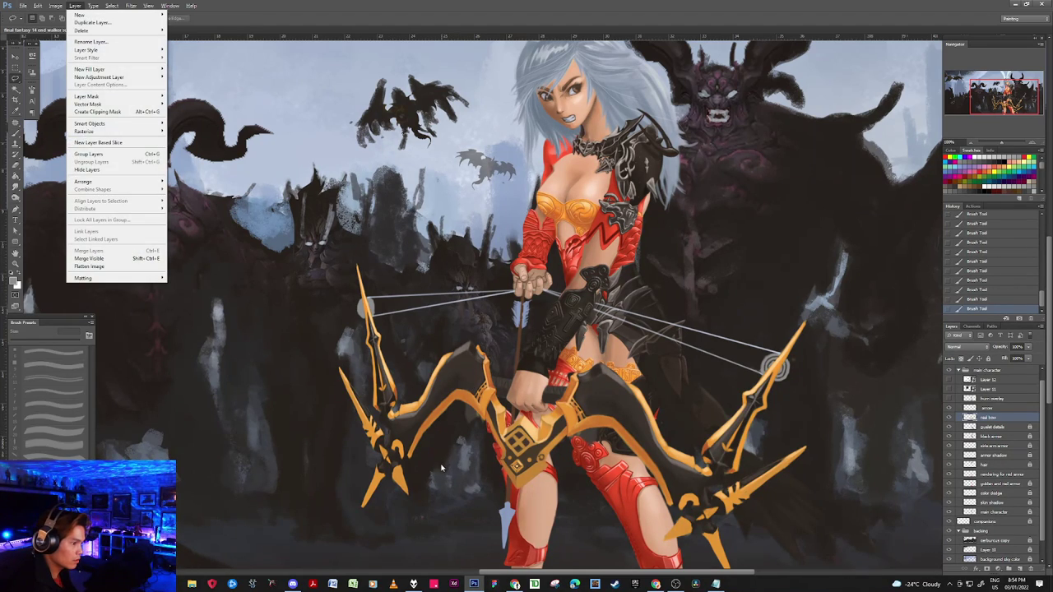
click(362, 7)
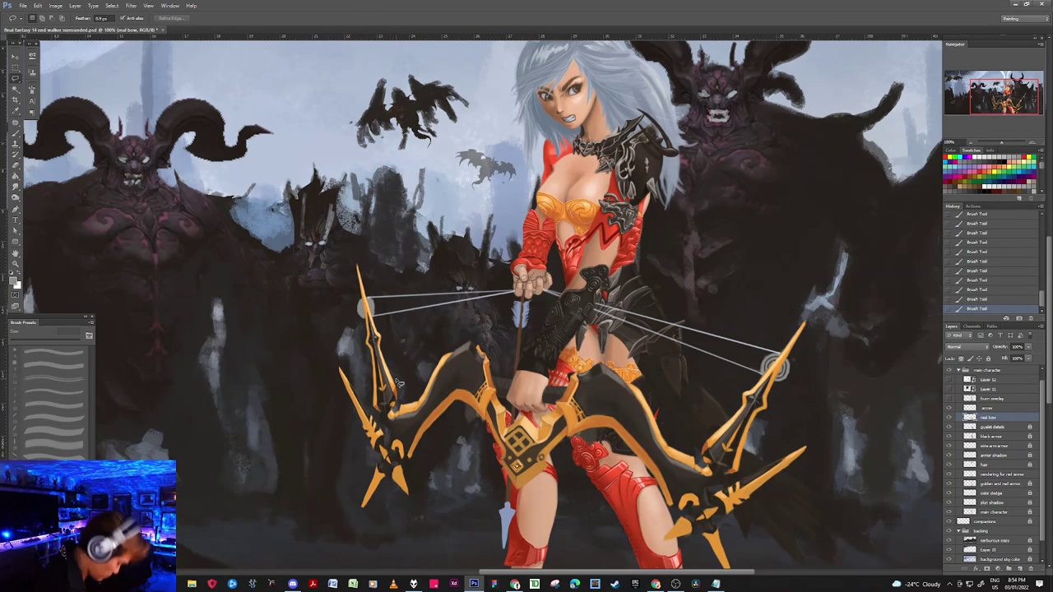
key(b)
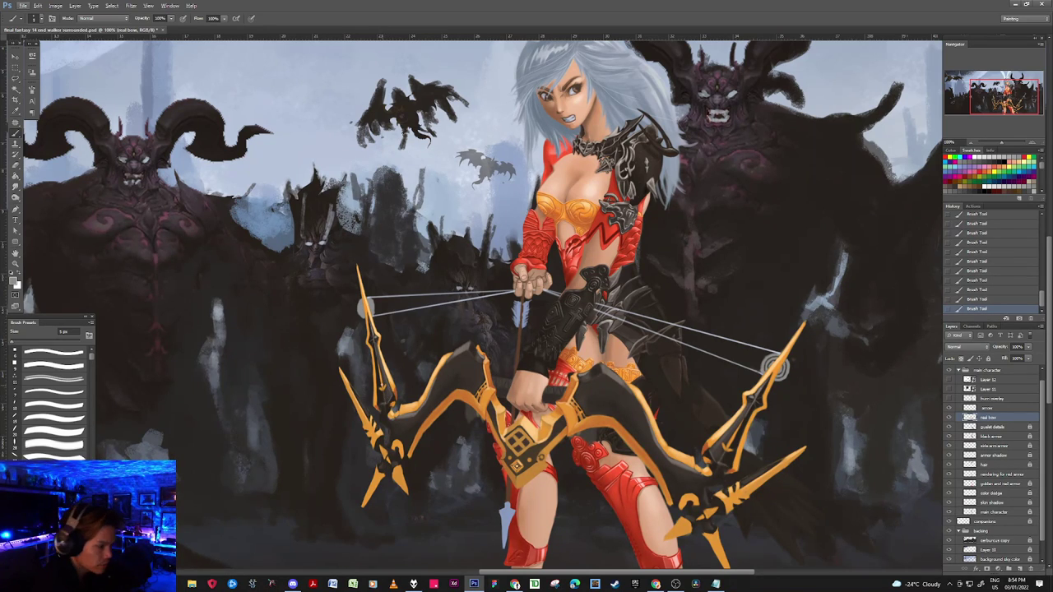
Step: Touch up the base of the upright blade on the bow's left limb using sampled dark, orange and gold tones
alt+click(389, 394)
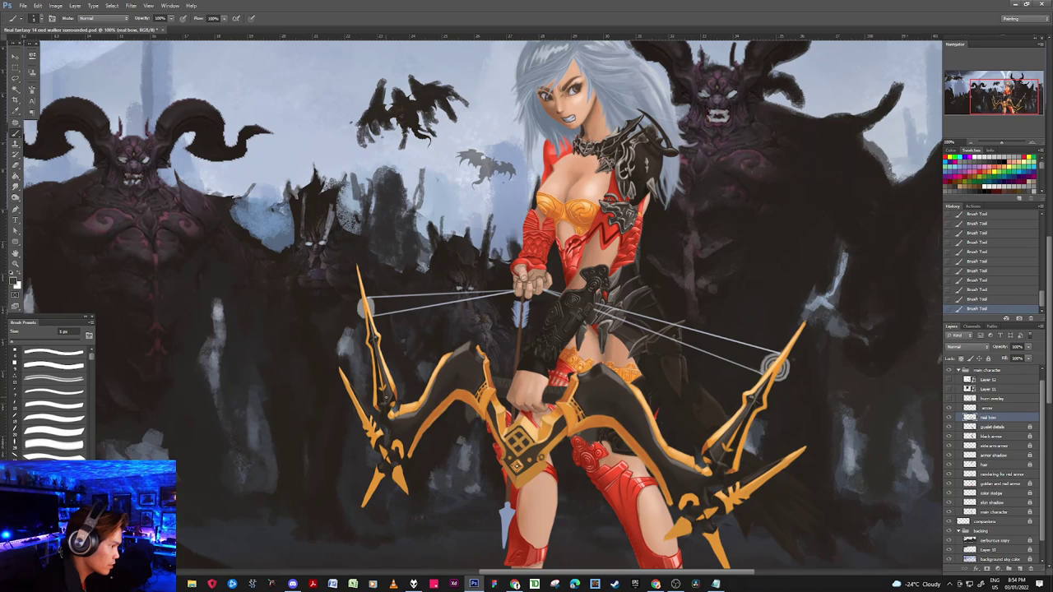
alt+click(392, 402)
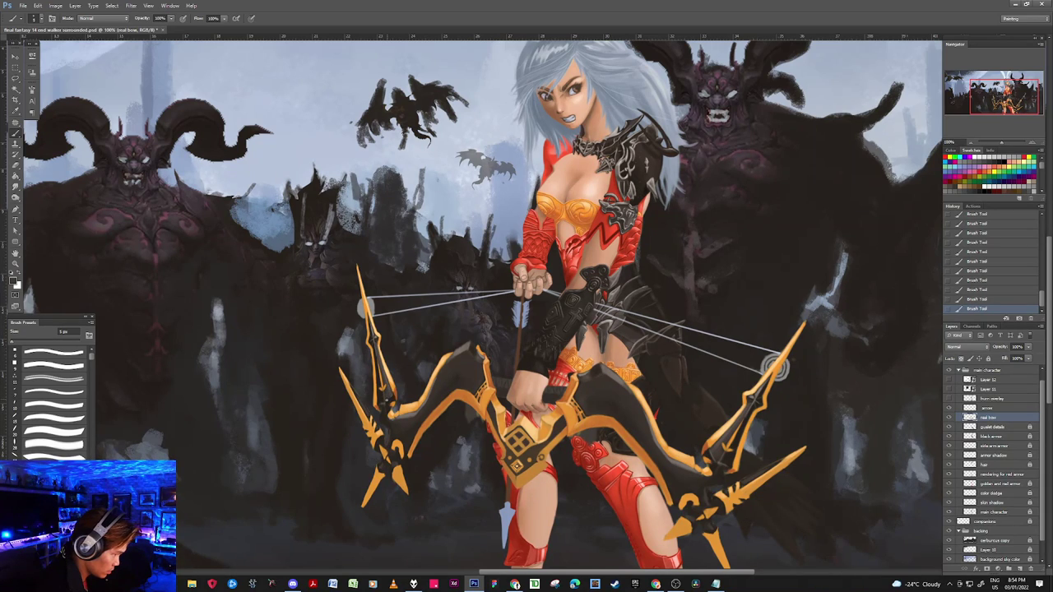
alt+click(392, 397)
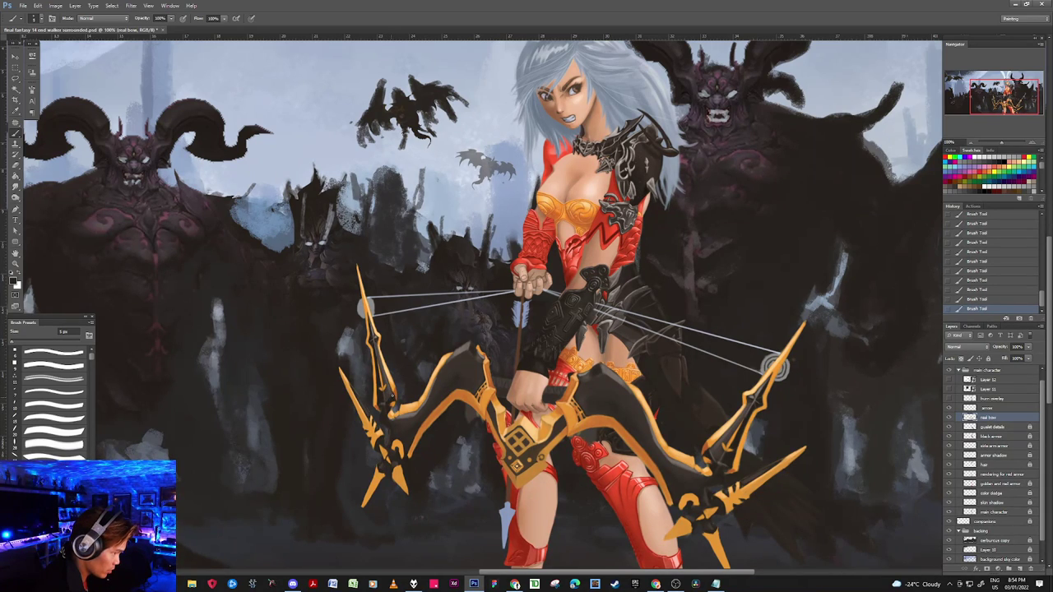
alt+click(396, 390)
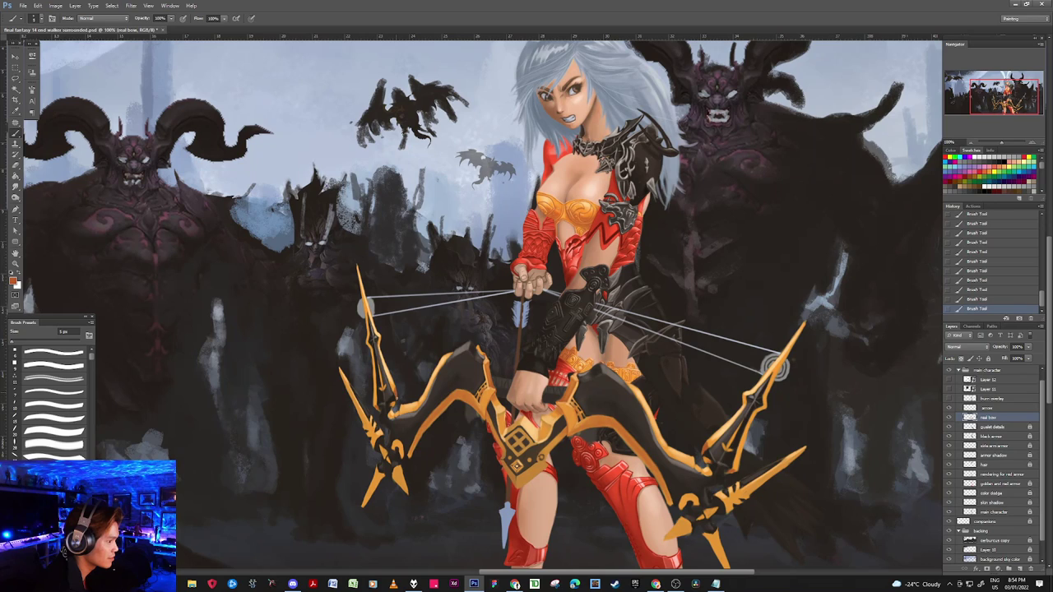
alt+click(397, 388)
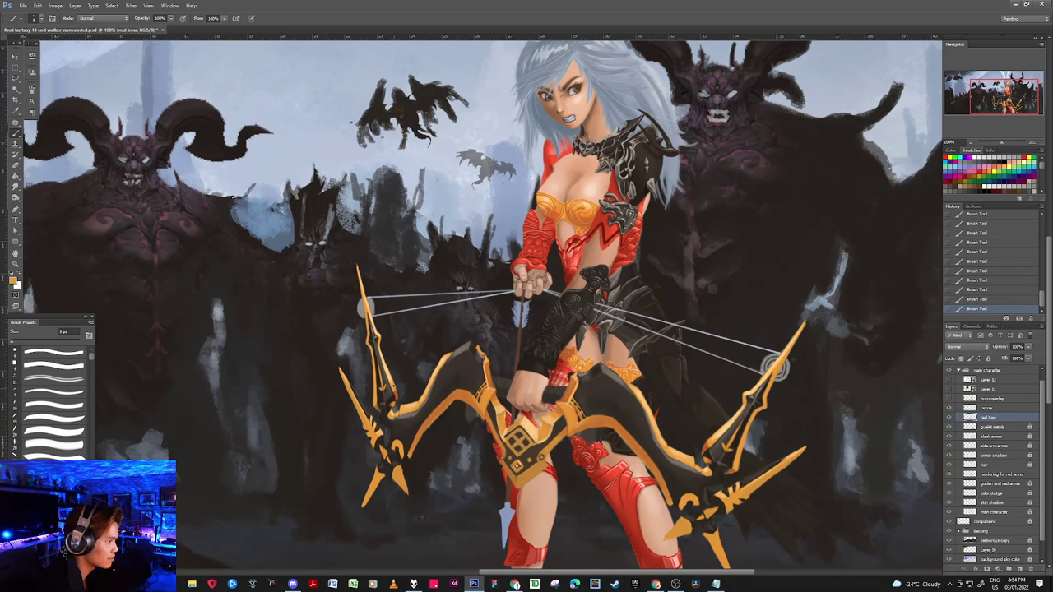
alt+click(393, 374)
alt+click(396, 387)
alt+click(392, 392)
alt+click(394, 396)
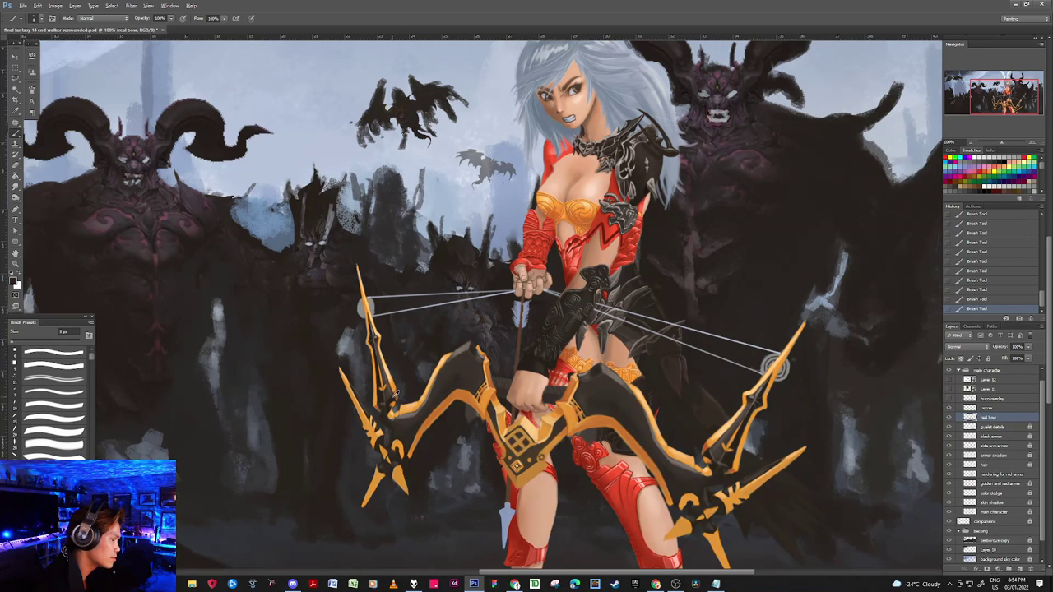
key(alt)
key(alt)
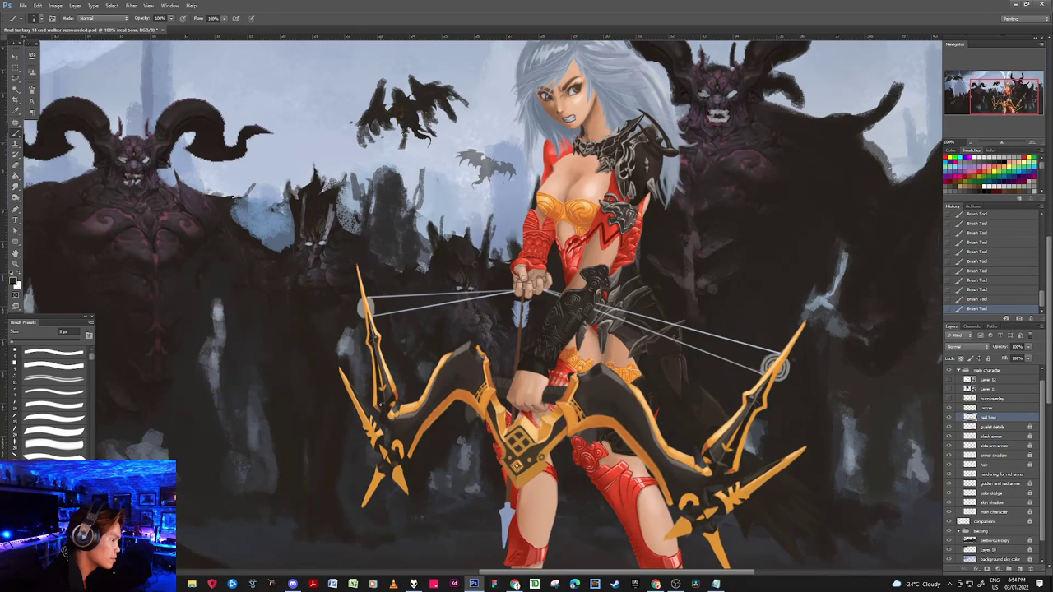
alt+click(379, 404)
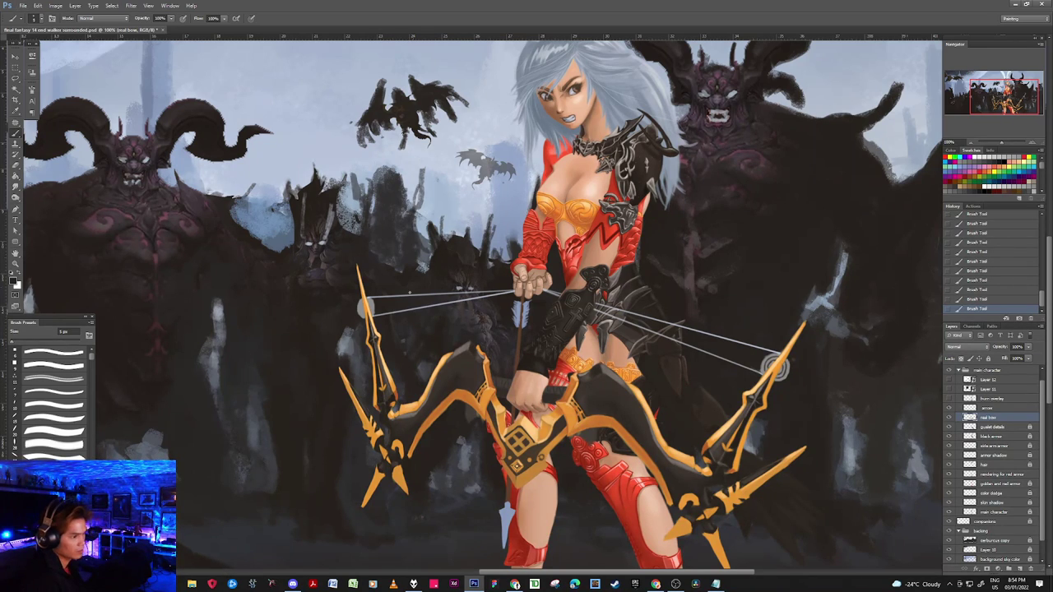
Step: Paint a grey highlight on the peak of the bow's left limb with a 10 px brush, using grey sampled from its edge
key(ctrl+plus)
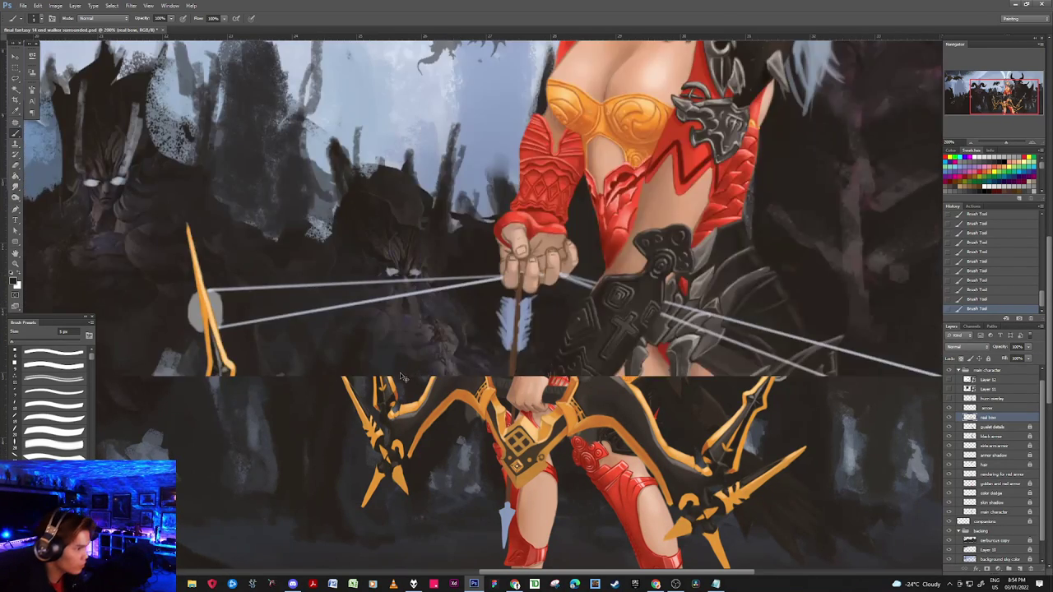
key(space)
drag(430, 370, 588, 180)
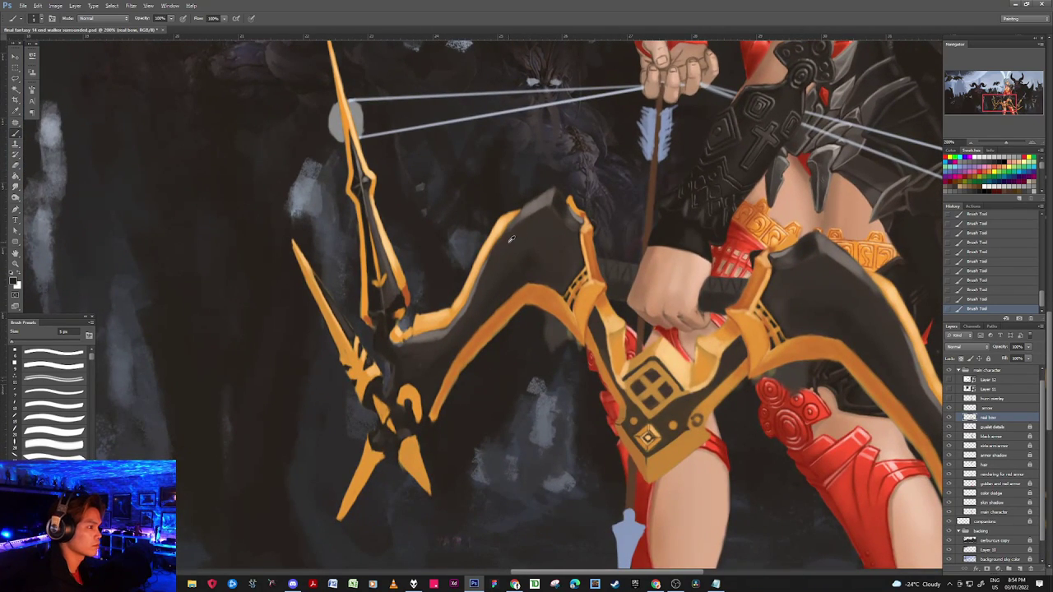
key(bracketright)
key(alt)
key(bracketright)
key(bracketright)
key(bracketright)
key(bracketright)
key(bracketright)
key(alt)
alt+click(538, 204)
key(bracketleft)
drag(557, 197, 567, 215)
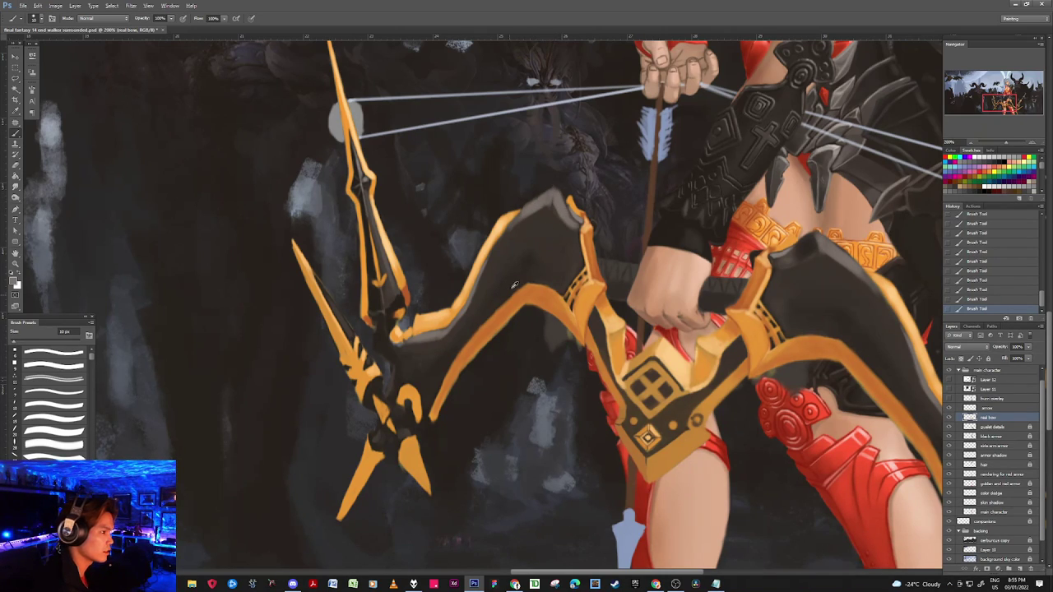
Step: Darken the grey upper edge of the bow's left limb with sampled black tones and a 9 px brush
alt+click(393, 321)
mouse_move(546, 193)
mouse_down()
mouse_move(497, 236)
mouse_move(512, 218)
mouse_move(503, 222)
mouse_move(497, 235)
mouse_move(543, 209)
mouse_up()
alt+click(522, 223)
key(bracketleft)
drag(496, 242, 491, 264)
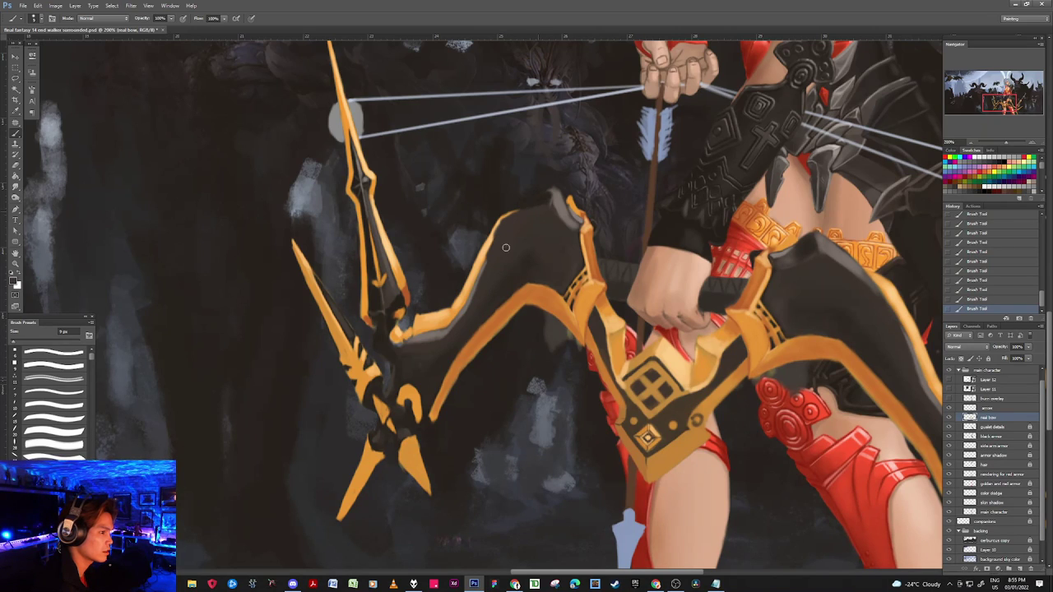
Step: Add light gold highlights and a 4 px orange shading line to the gold strip on the left limb's inner edge
alt+click(504, 240)
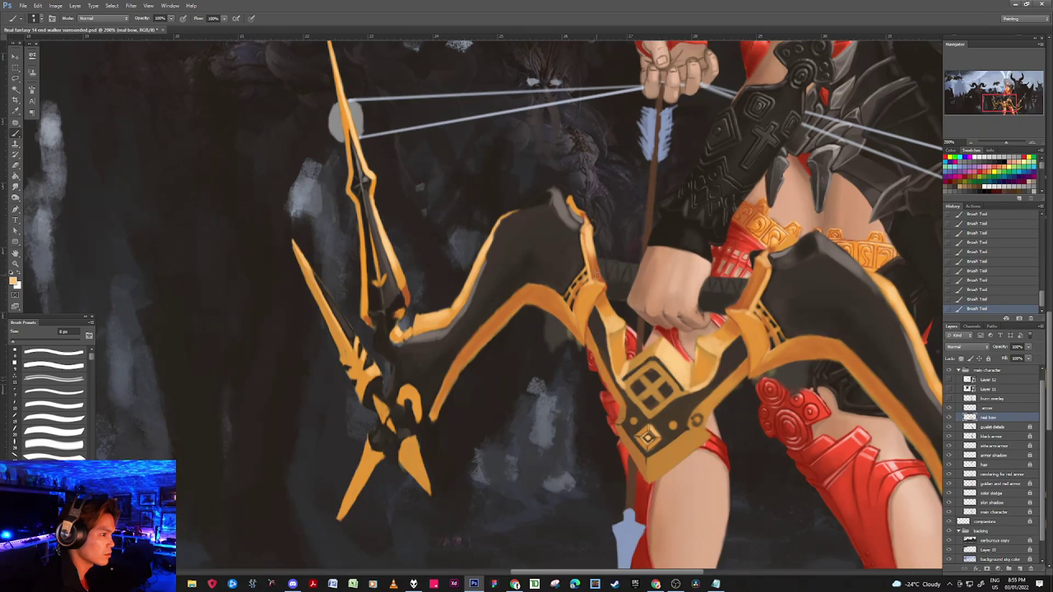
mouse_move(586, 245)
mouse_down()
mouse_move(598, 279)
mouse_move(586, 246)
mouse_up()
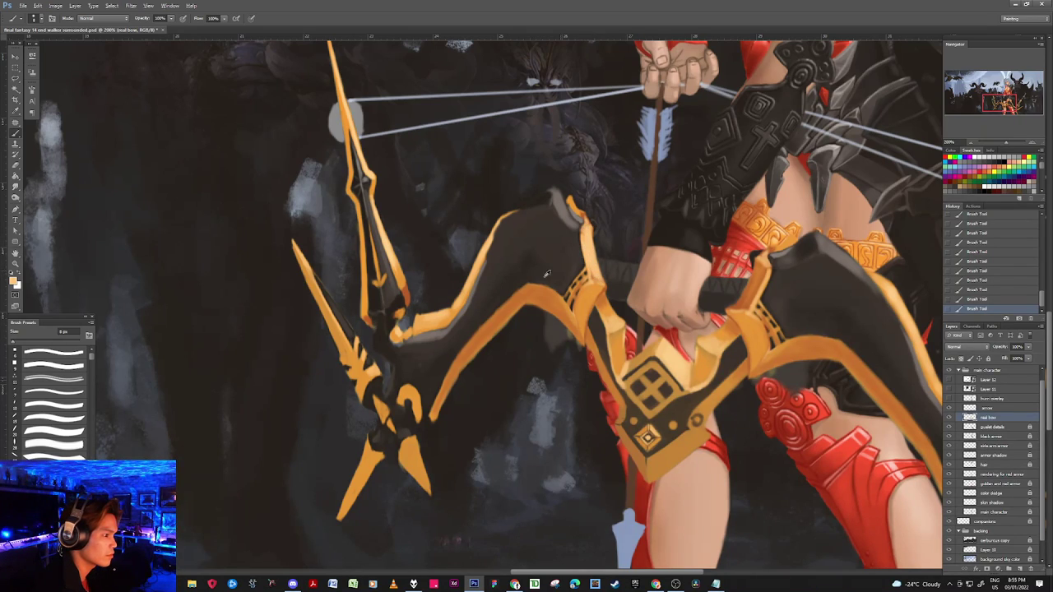
alt+click(491, 316)
key([)
key([)
key([)
key([)
drag(581, 234, 591, 273)
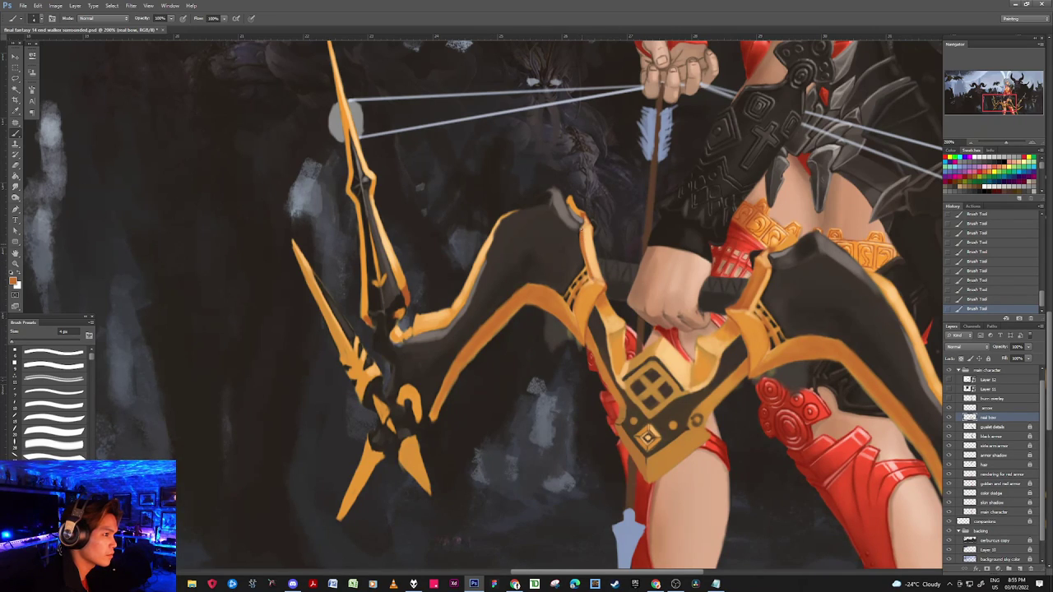
Step: Sharpen the pointed tip of the left limb's inner gold strip with sampled dark, orange and gold colours, using brushes down to 4 px
alt+click(578, 218)
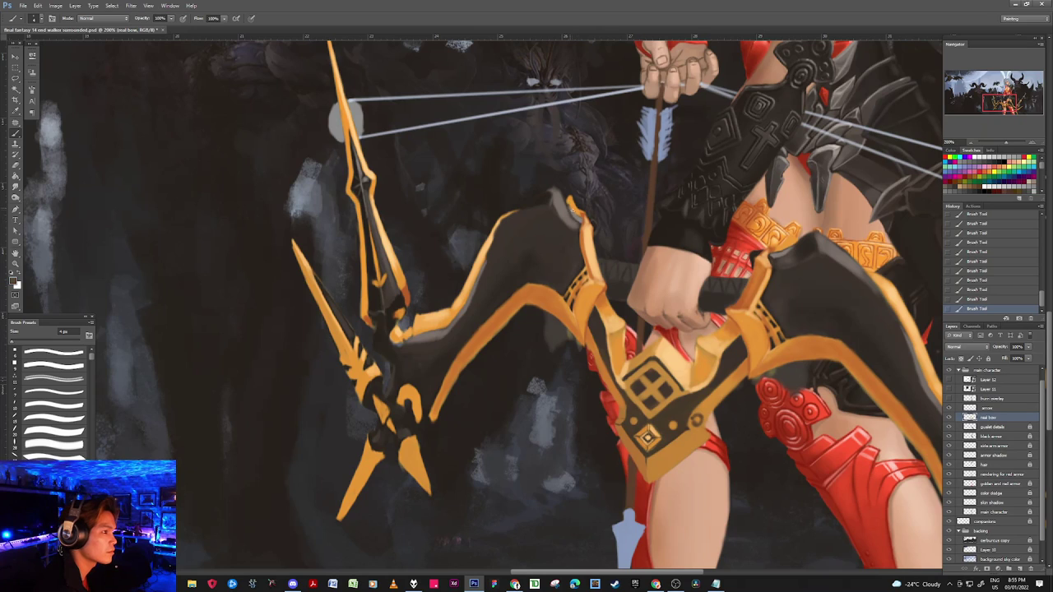
alt+click(585, 213)
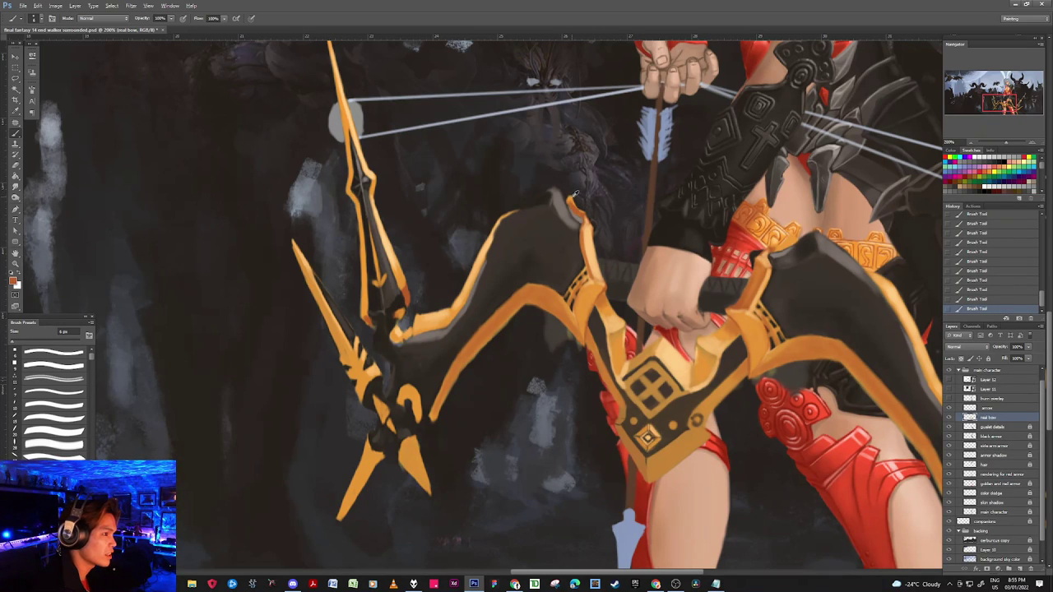
alt+click(581, 208)
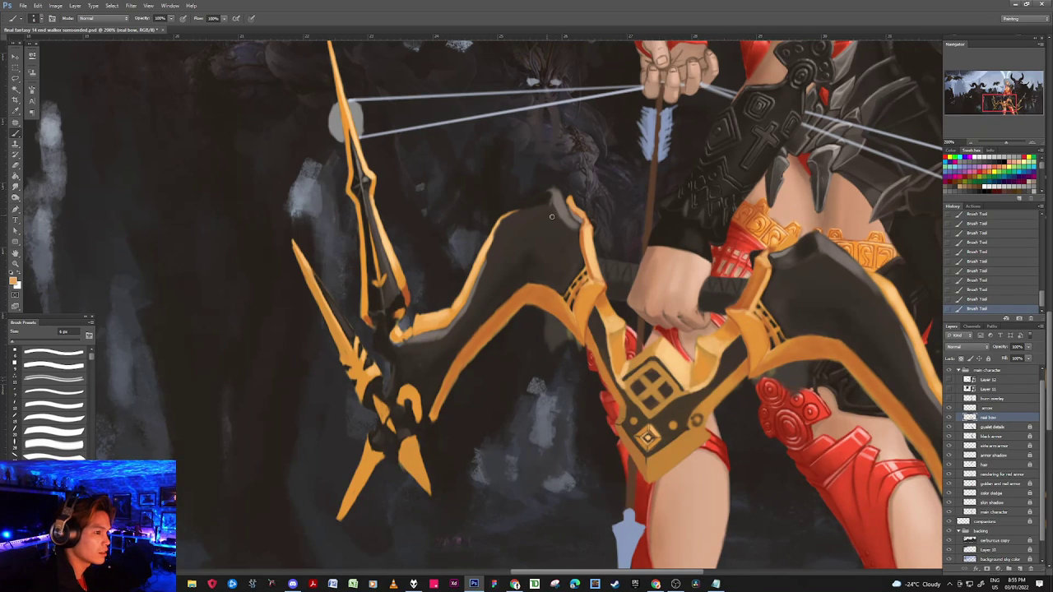
alt+click(573, 193)
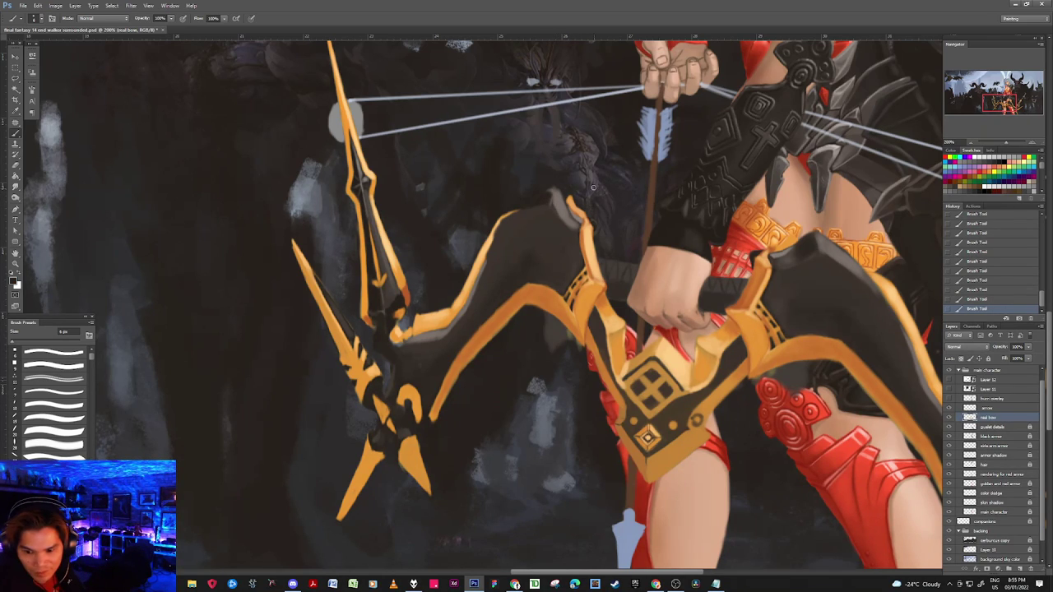
key(bracketleft)
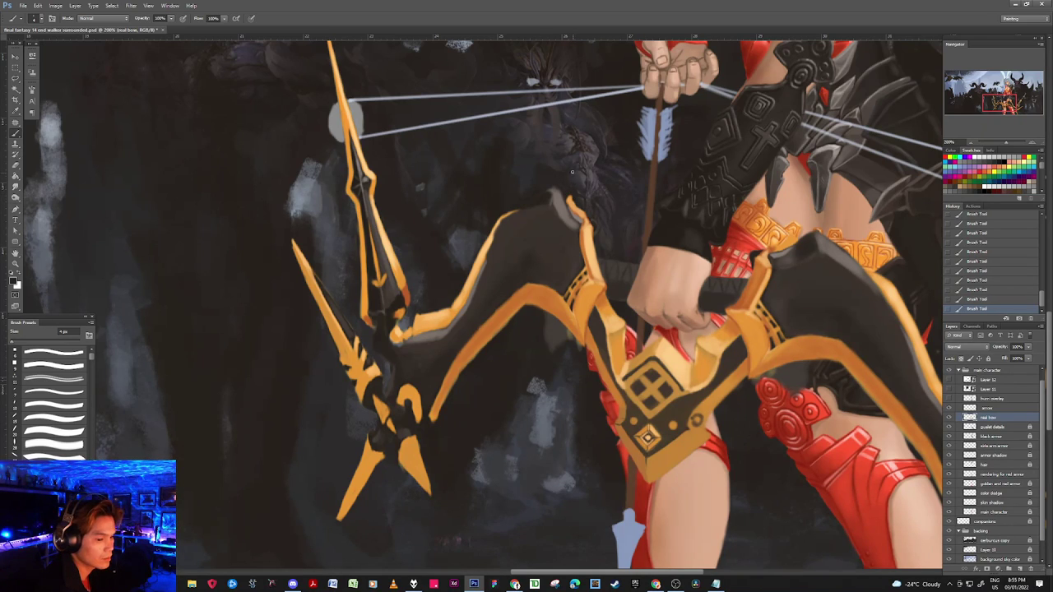
alt+click(570, 196)
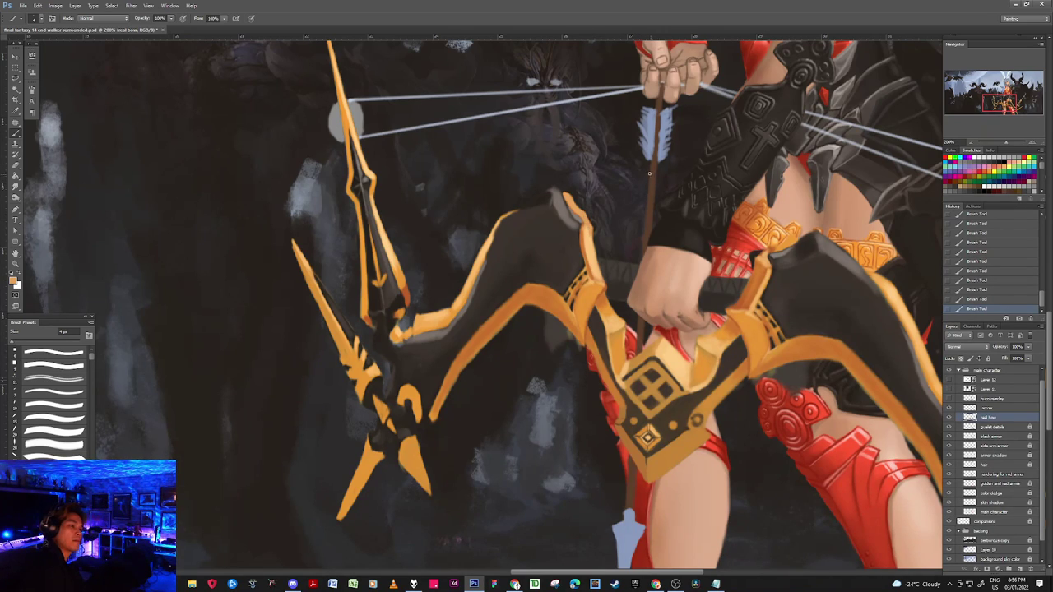
Step: Refine the grey bevel beside the left limb's gold tip with sampled grey and dark tones, using 6 to 8 px brushes
alt+click(572, 219)
key(bracketright)
key(bracketright)
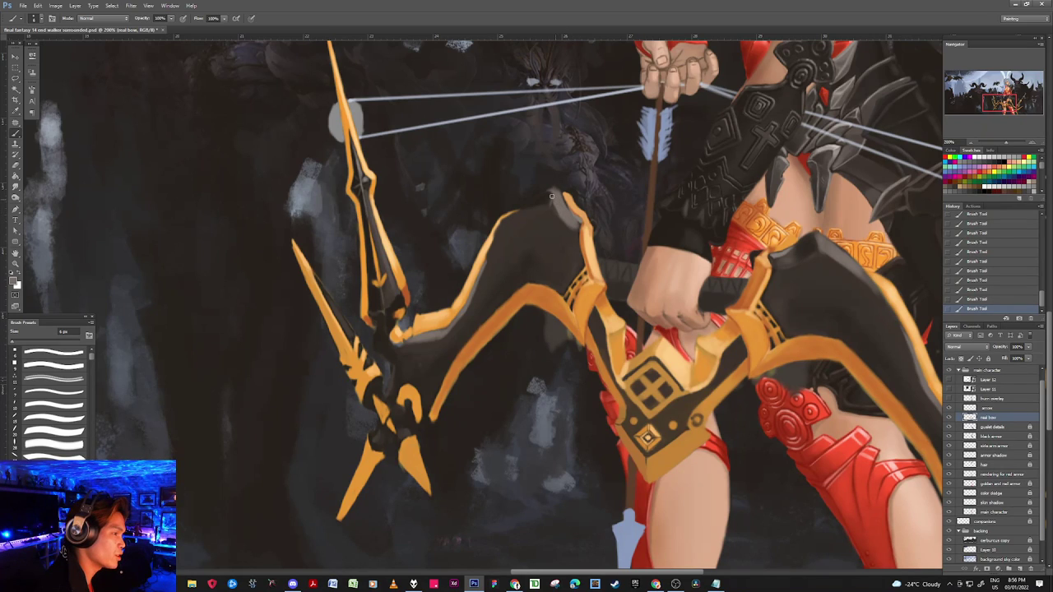
alt+click(552, 209)
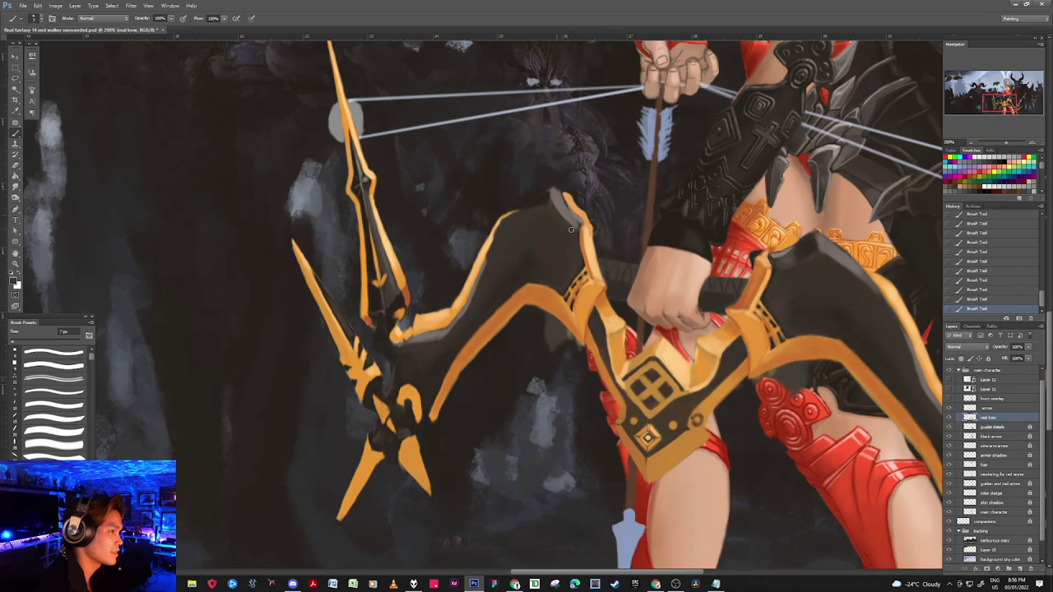
key(bracketright)
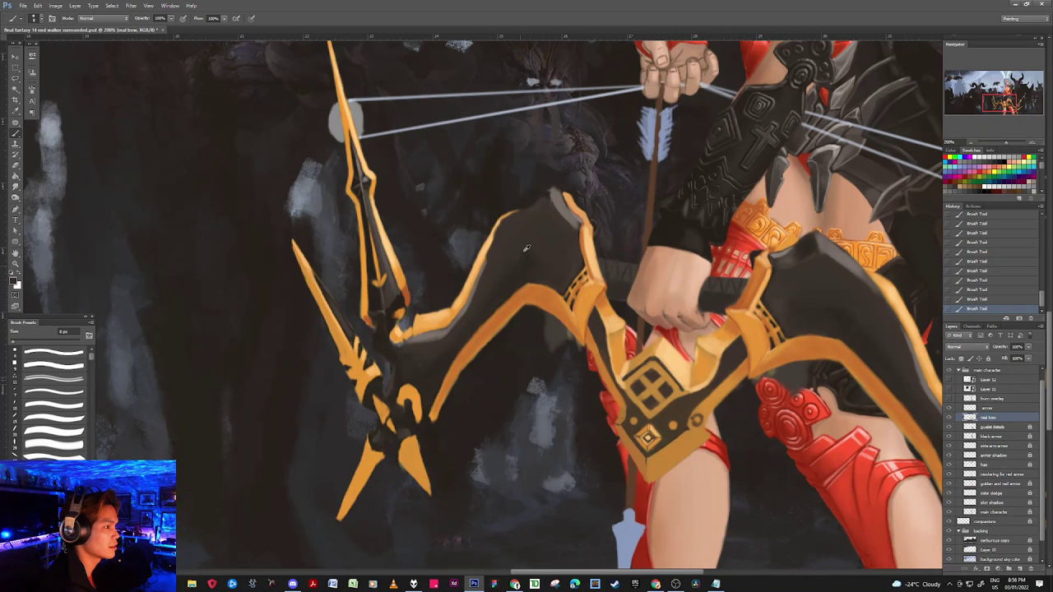
key(bracketleft)
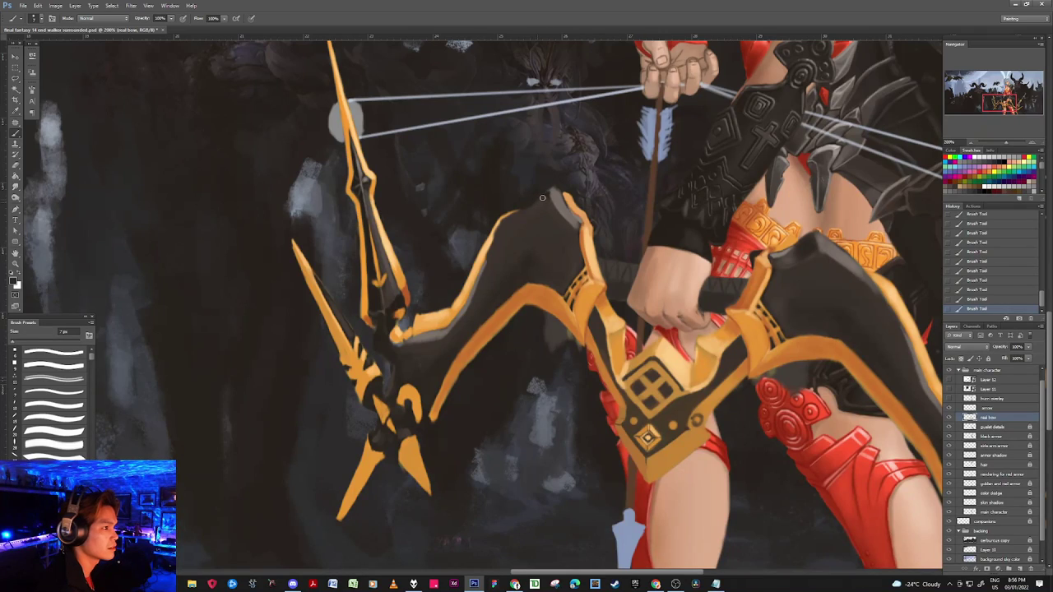
Step: Smooth the black surface around the peak of the bow's left limb with dark strokes, using brushes between 9 and 20 px
key(bracketright)
key(bracketright)
key(bracketright)
key(bracketright)
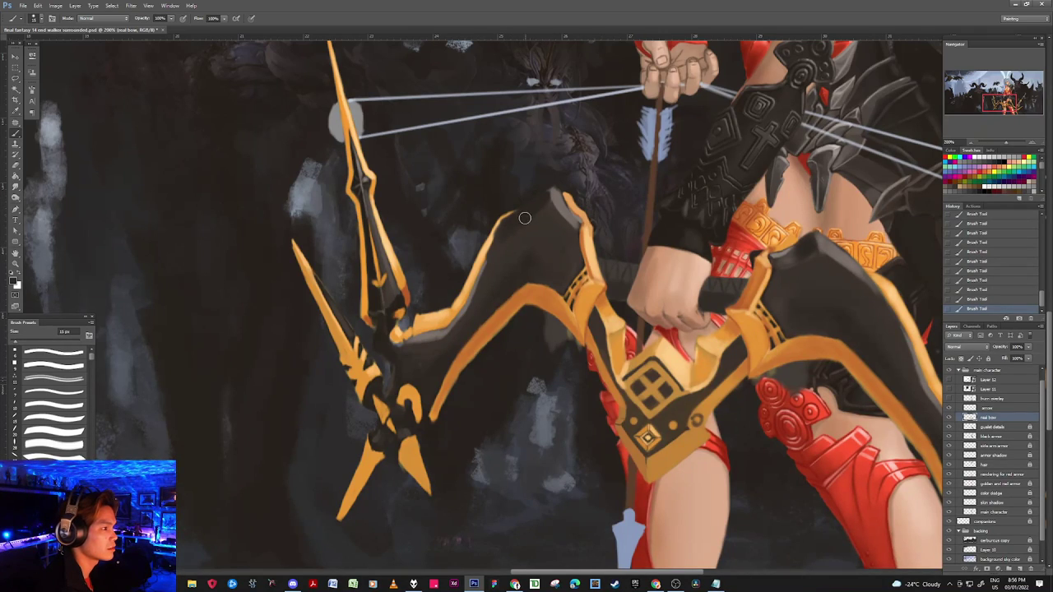
key(bracketleft)
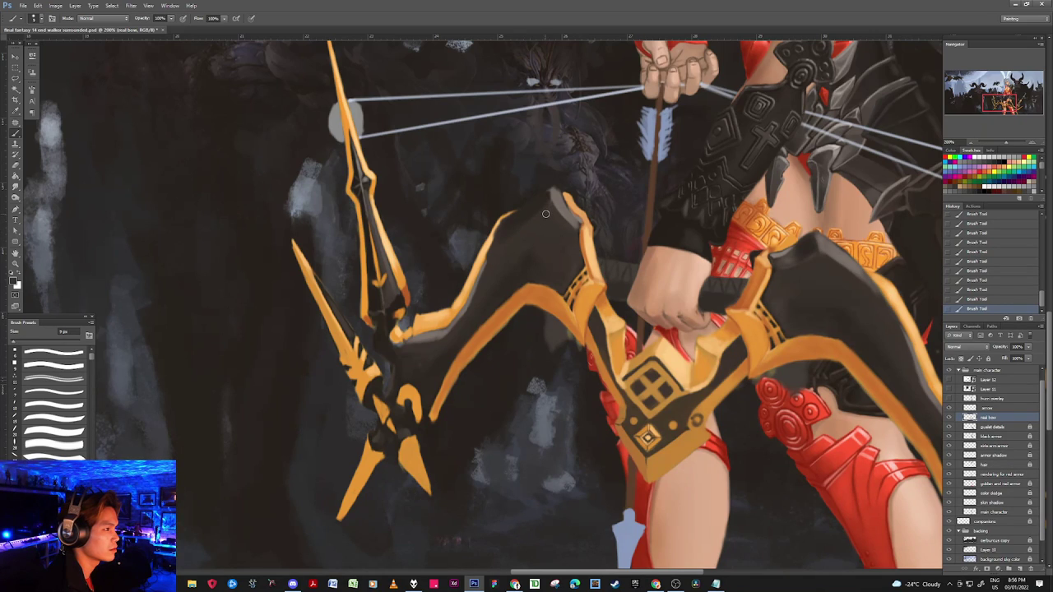
key(bracketright)
key(bracketright)
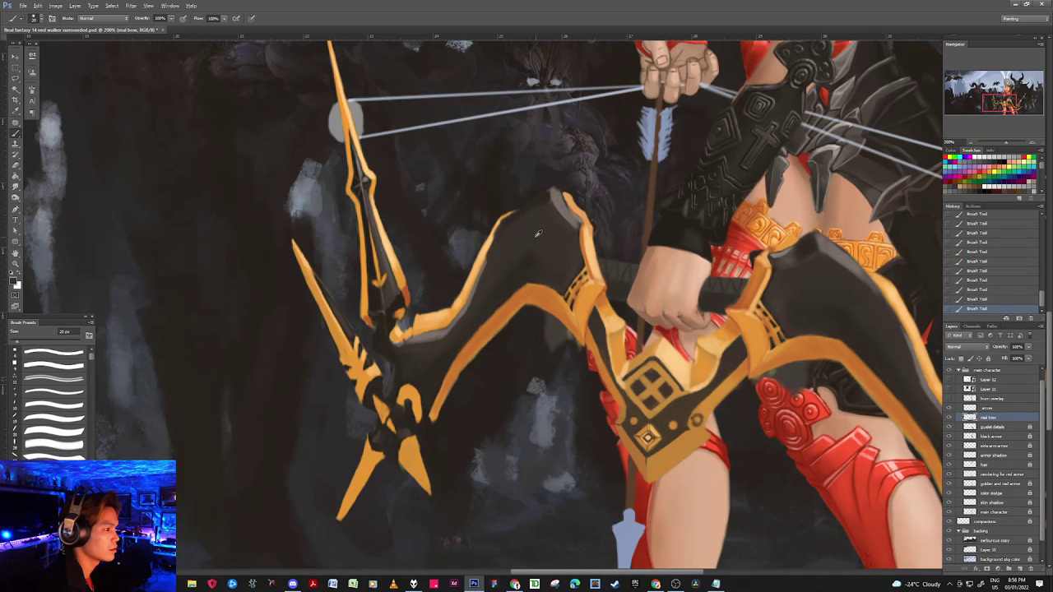
key(bracketleft)
key(bracketright)
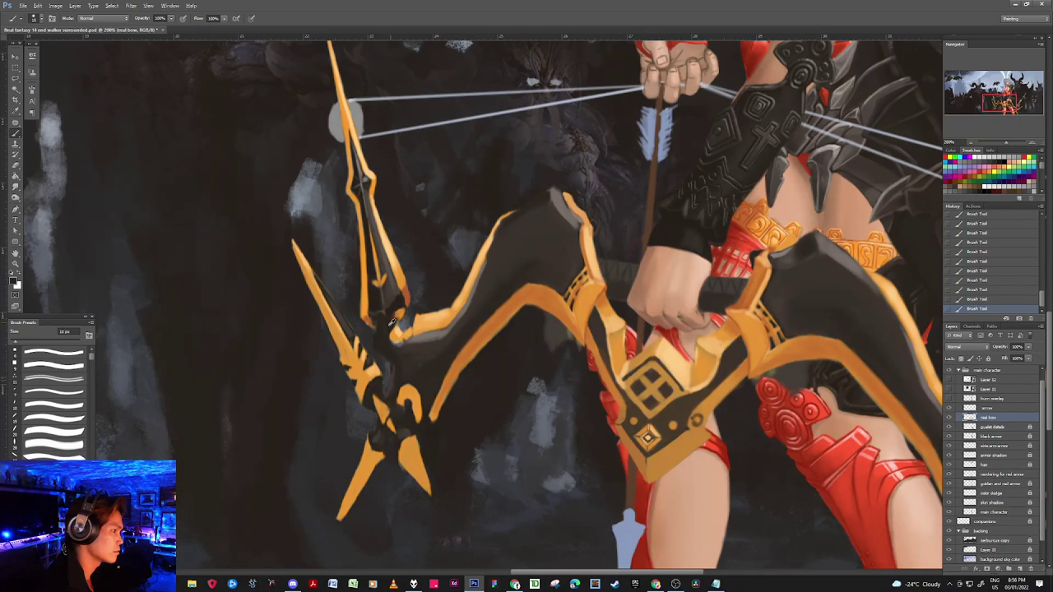
Step: Touch up the dark joint between the blades at the left limb's end, reducing the brush from 10 to 7 px
key(bracketleft)
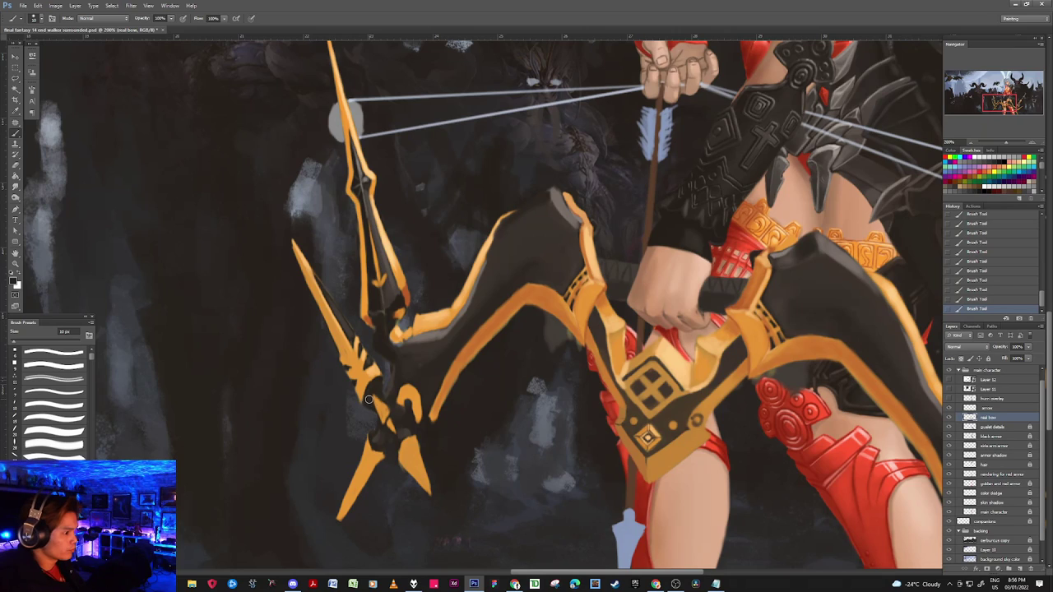
key(bracketleft)
key(bracketleft)
key(bracketleft)
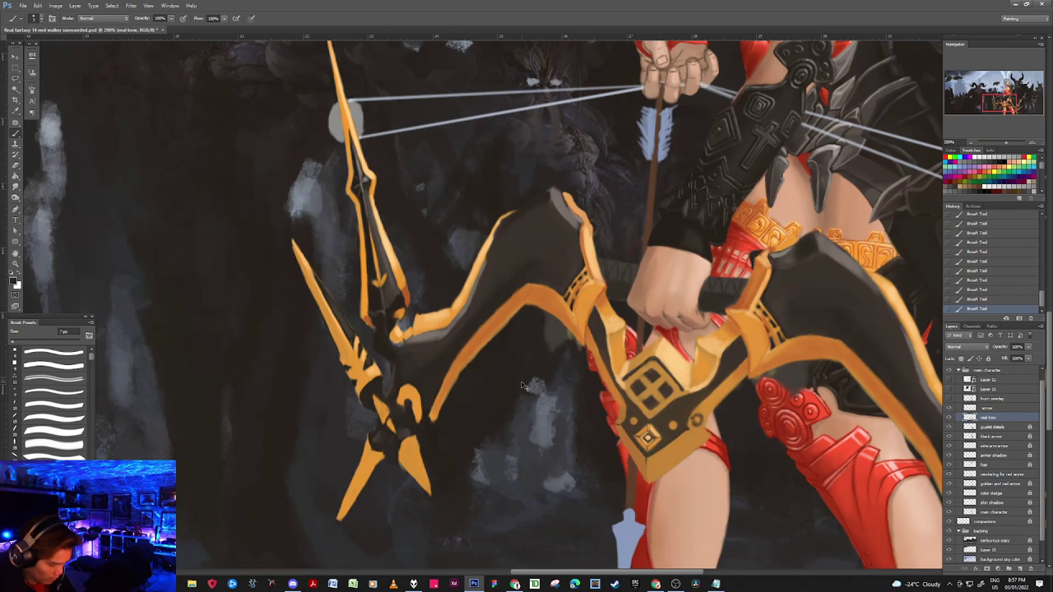
Step: Refine the hook and blade joint at the left limb's end with sampled dark and gold colours, and sample the right limb's dark tone
scroll(529, 375, down, 1)
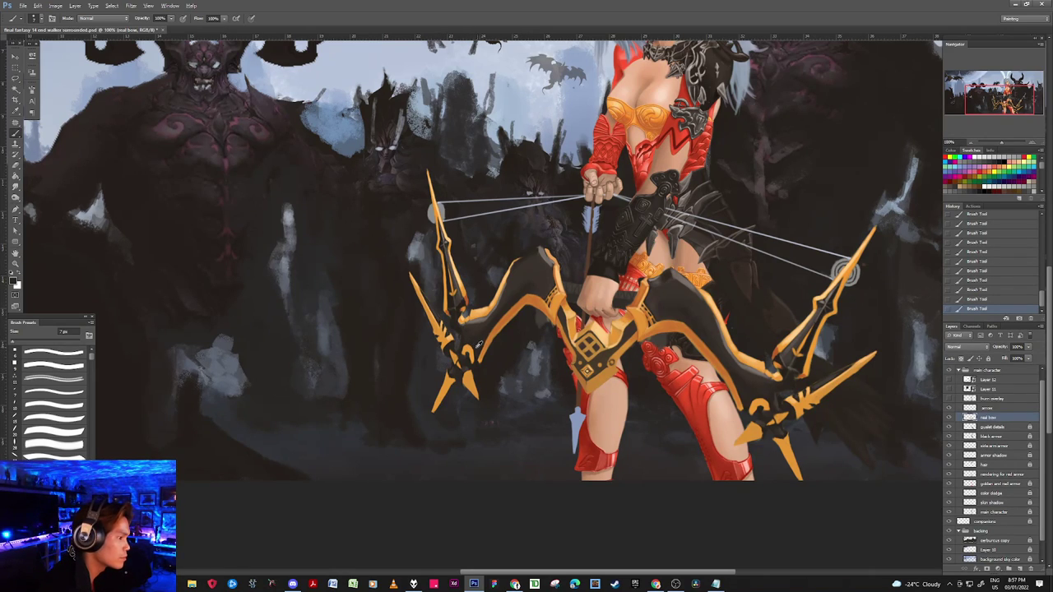
key(alt)
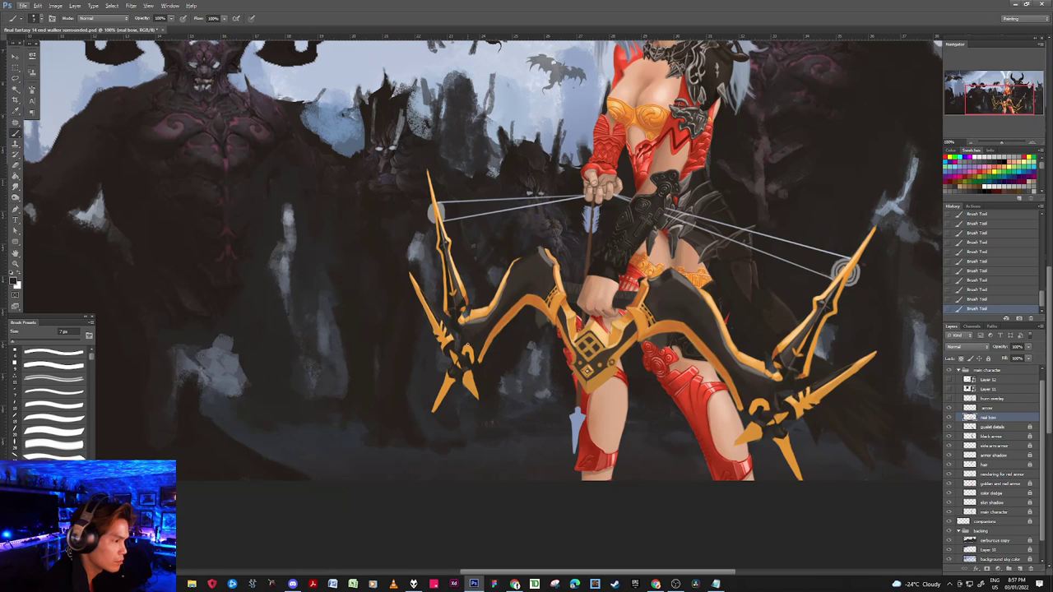
alt+click(477, 357)
alt+click(476, 349)
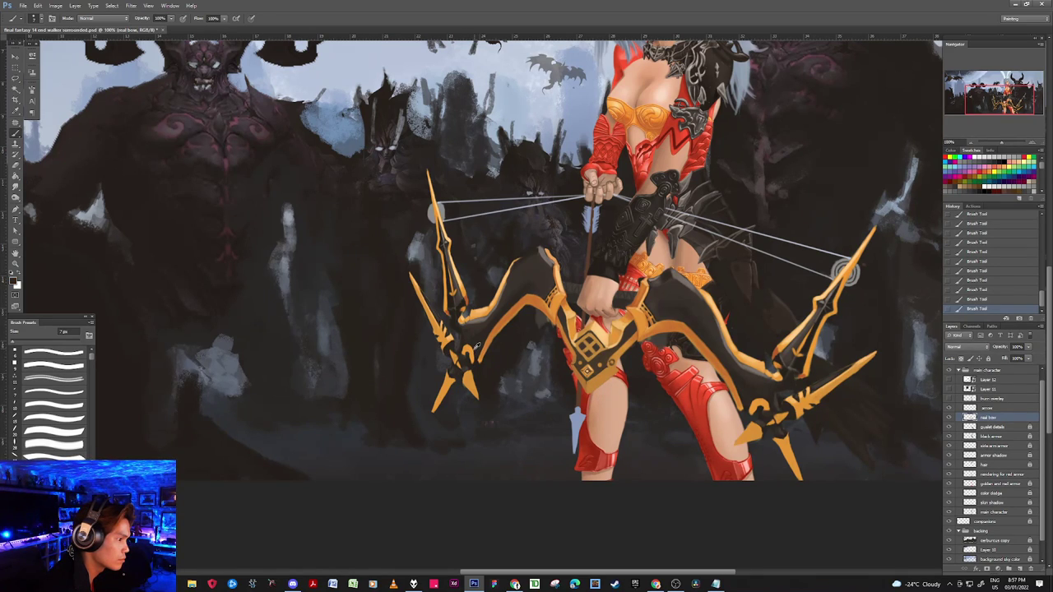
drag(473, 356, 472, 347)
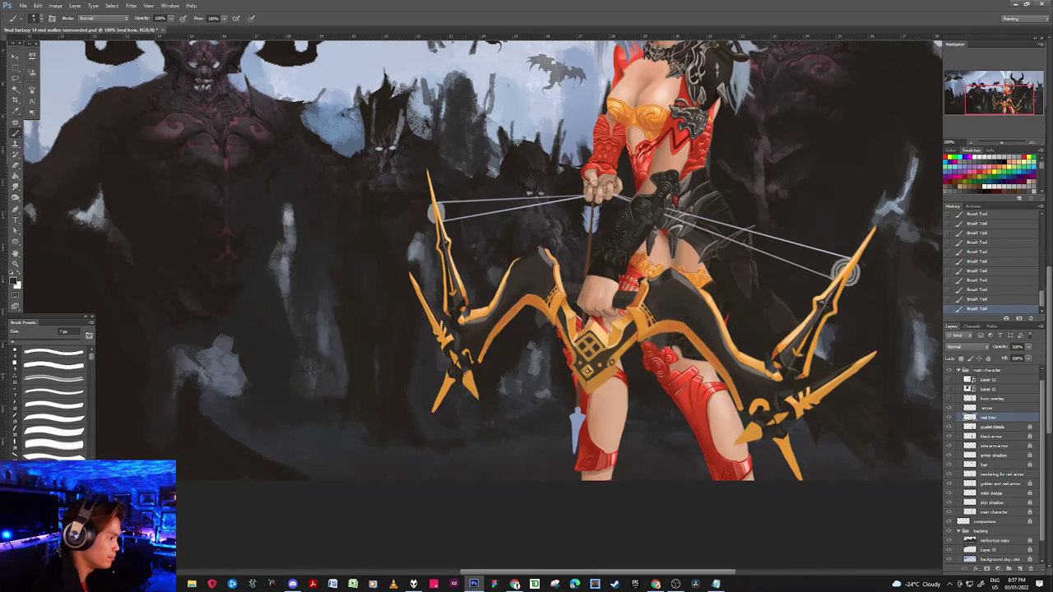
alt+click(470, 371)
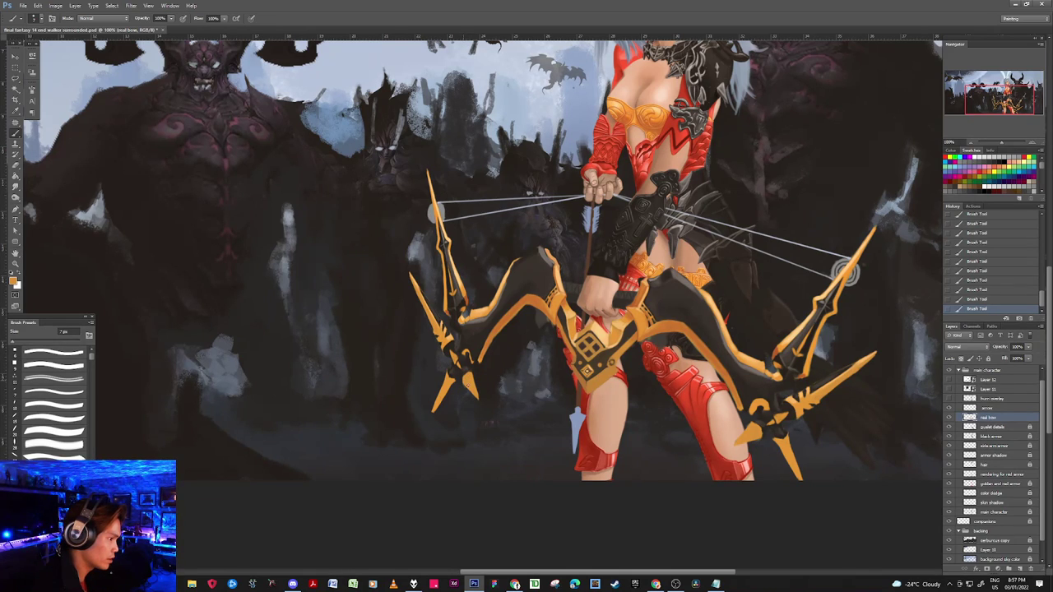
alt+click(452, 375)
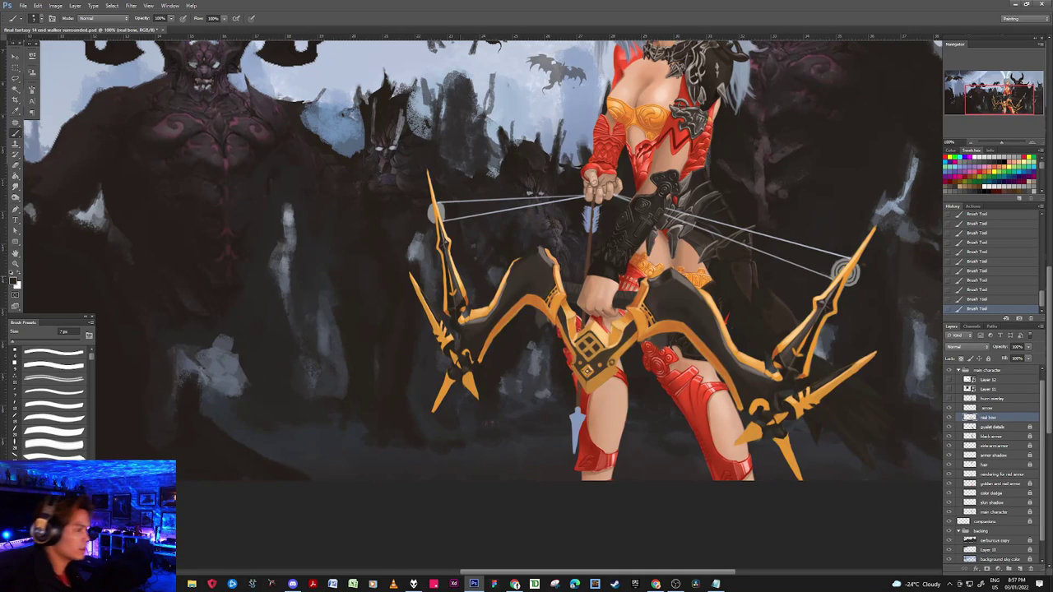
alt+click(448, 339)
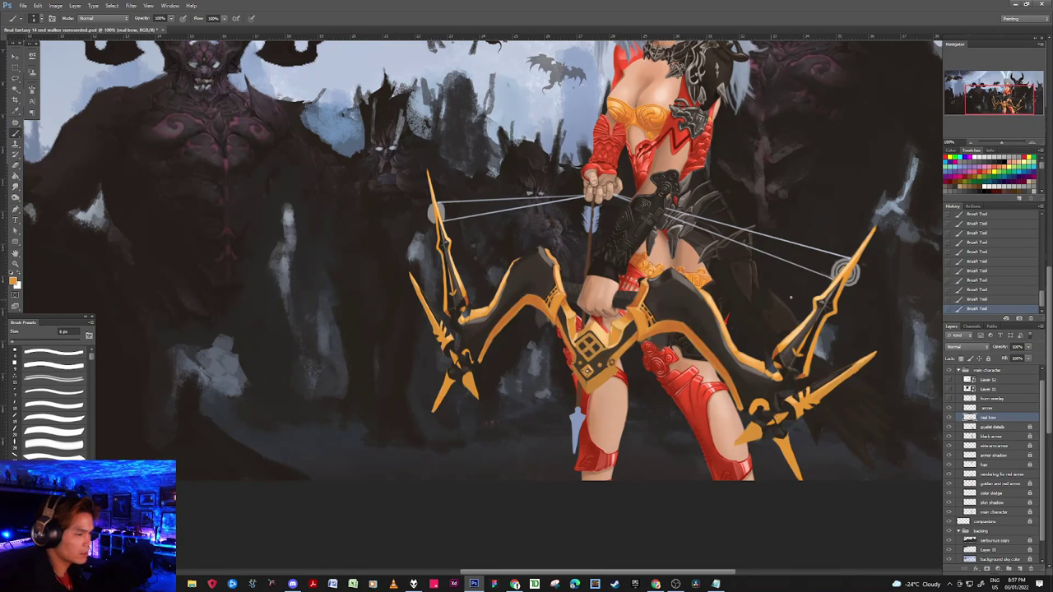
alt+click(691, 290)
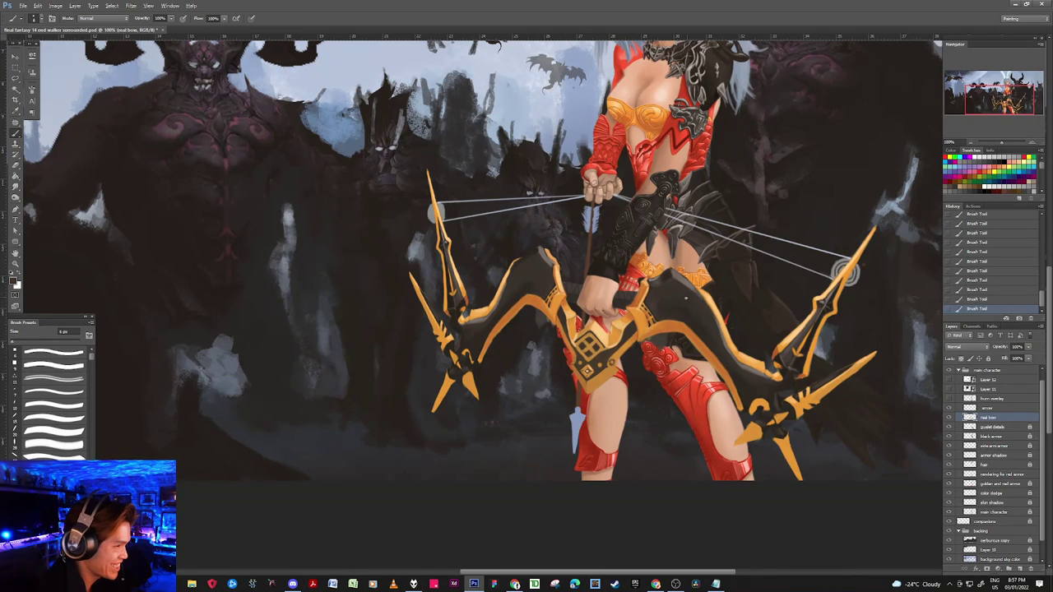